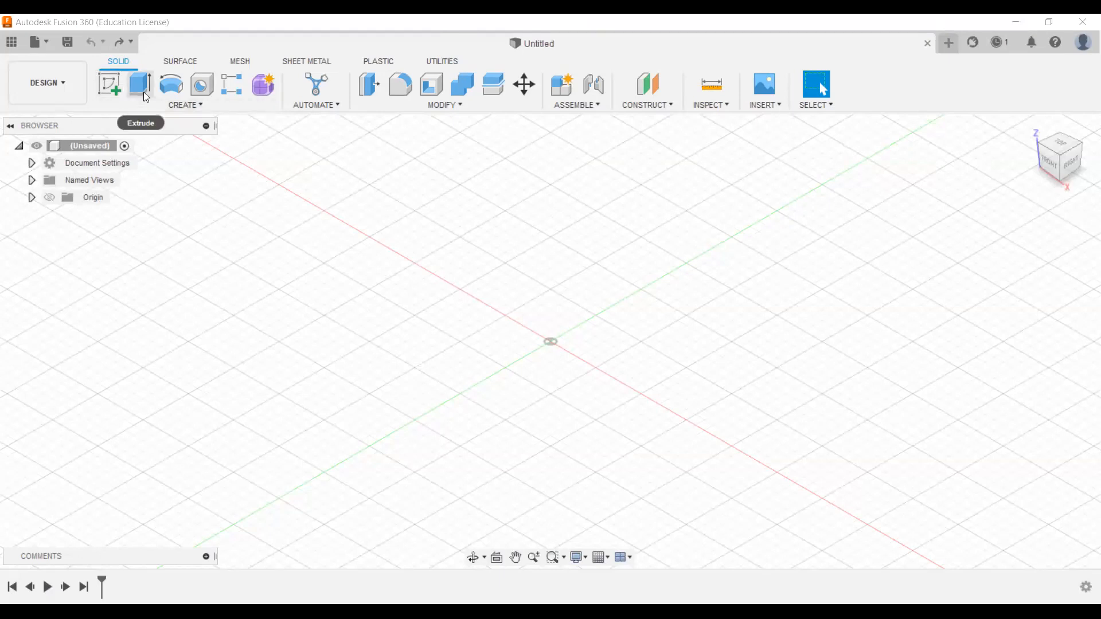
# Start a sketch on the front plane and draw a center rectangle centred on the origin
pyautogui.click(107, 81)
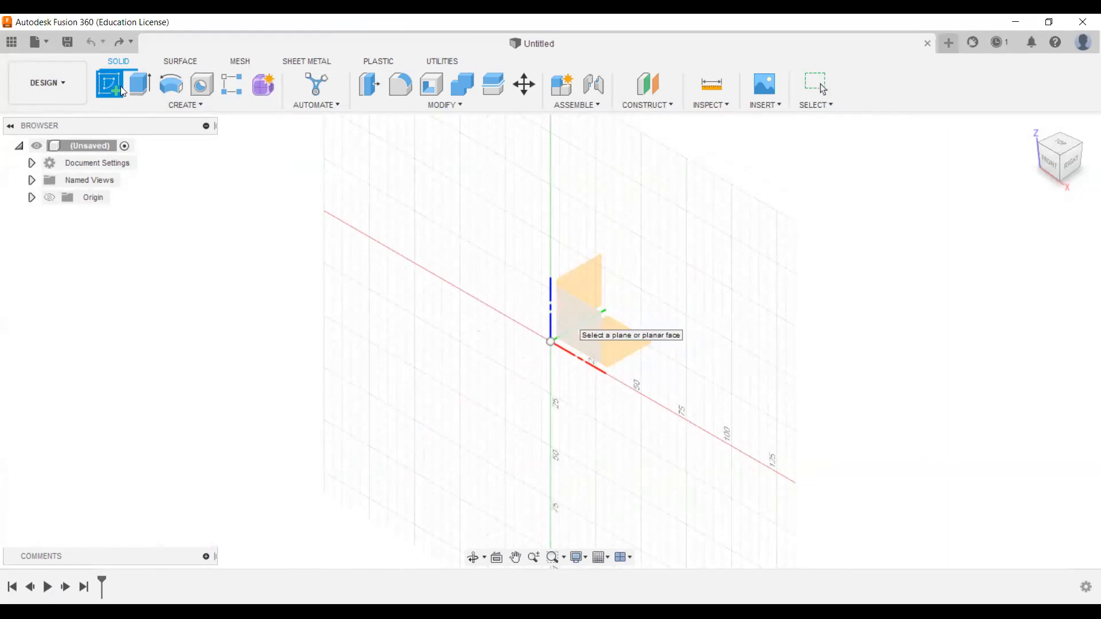
pyautogui.click(569, 320)
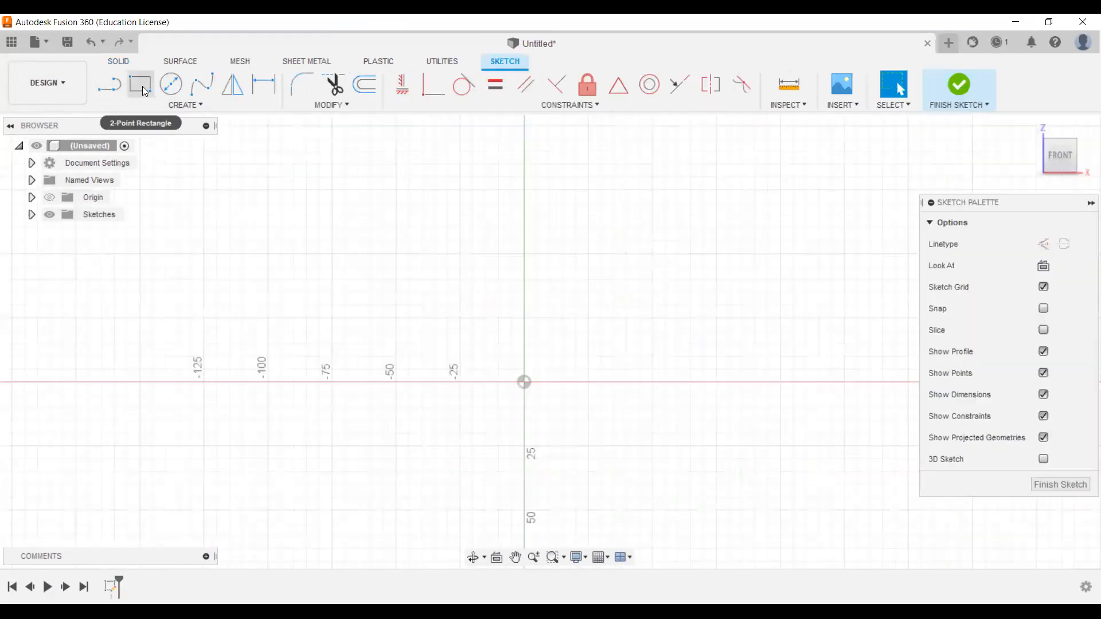
pyautogui.click(143, 90)
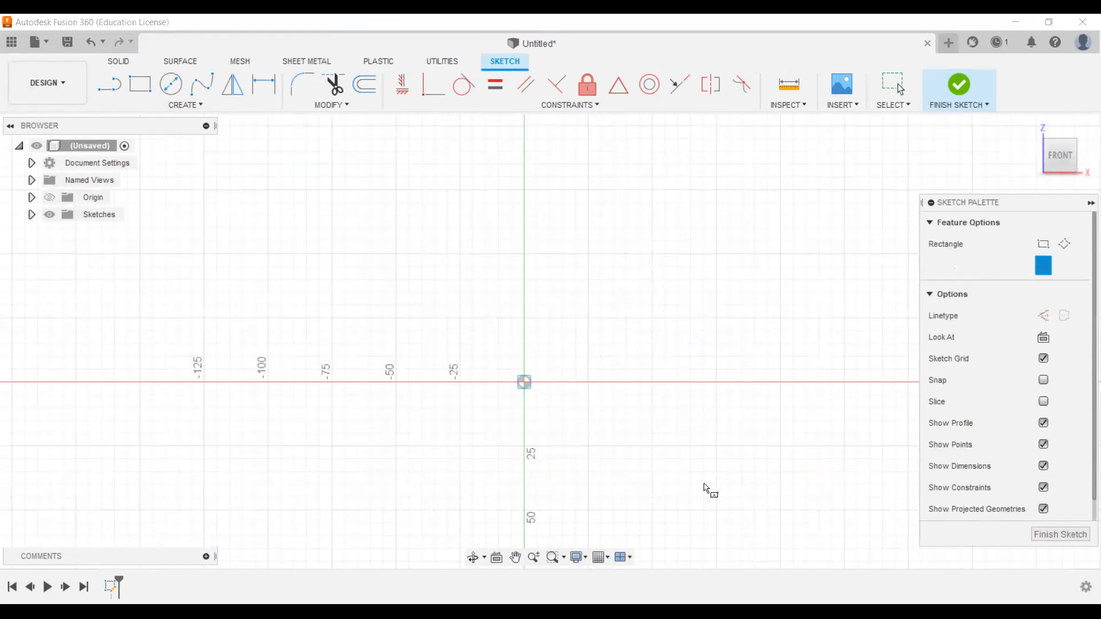
pyautogui.click(694, 509)
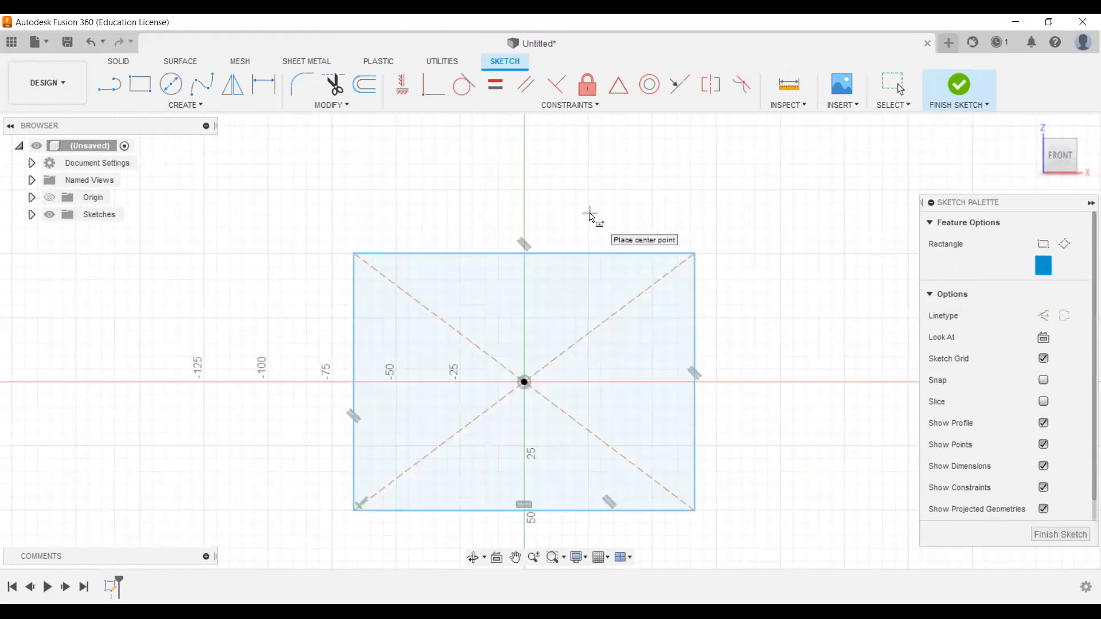
pyautogui.press('Escape')
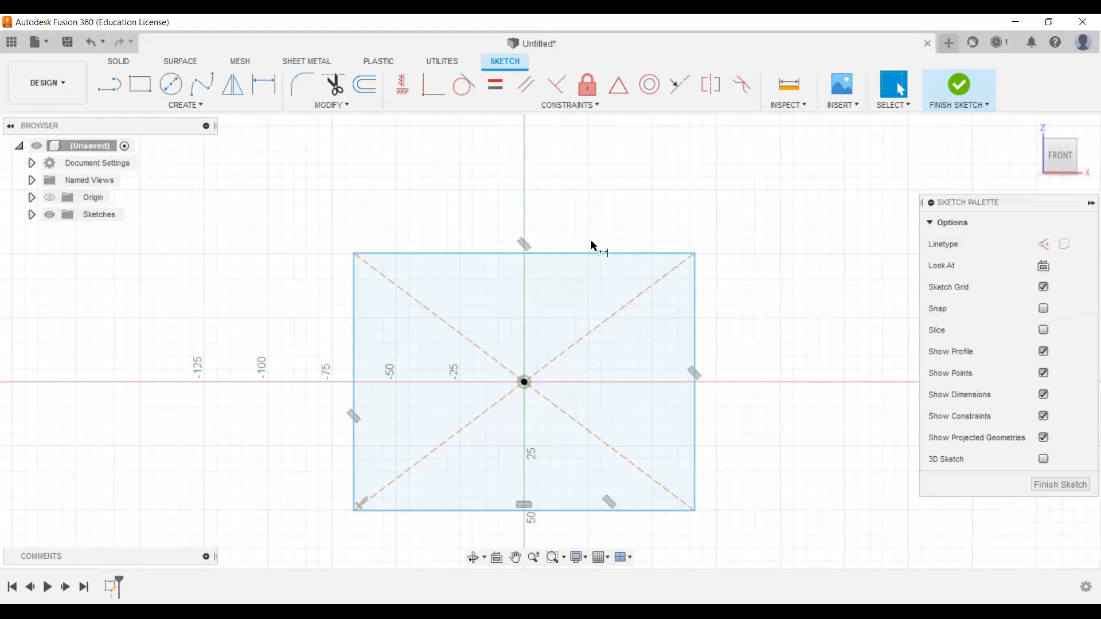
# Dimension the rectangle to 150 mm wide and 120 mm high
pyautogui.press('d')
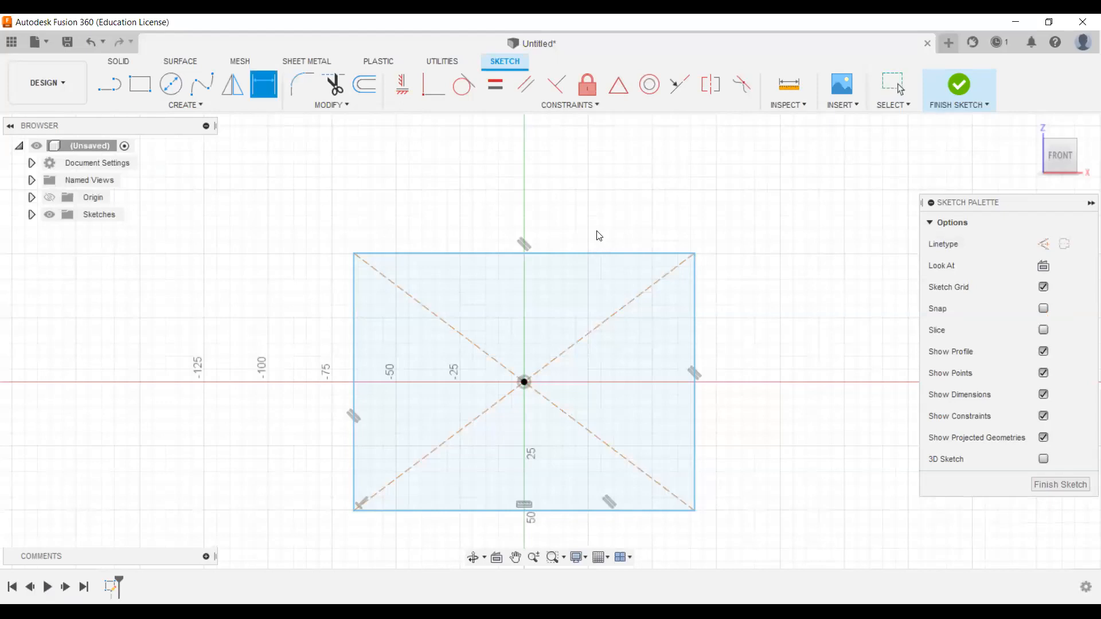
pyautogui.click(597, 253)
pyautogui.click(598, 220)
pyautogui.write('150')
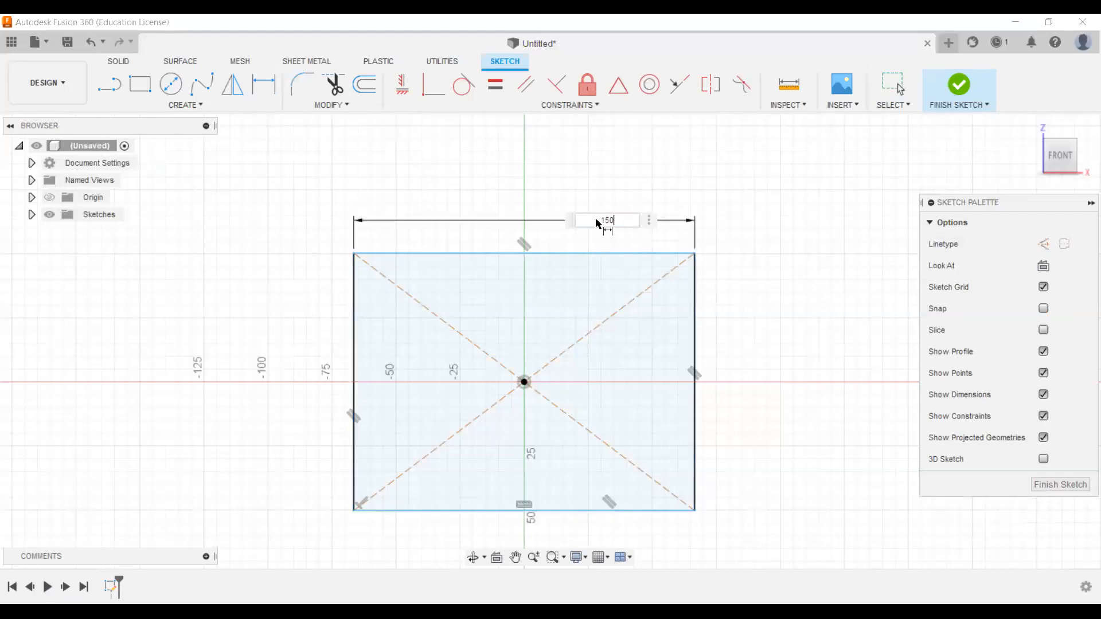
pyautogui.press('Return')
pyautogui.click(716, 315)
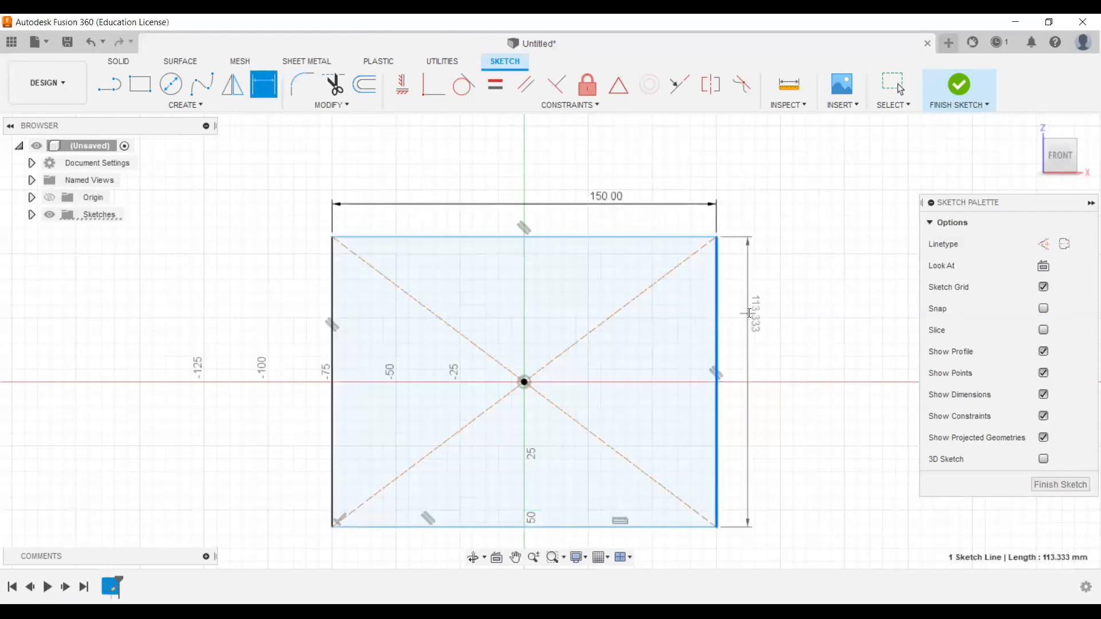
pyautogui.click(747, 312)
pyautogui.write('120')
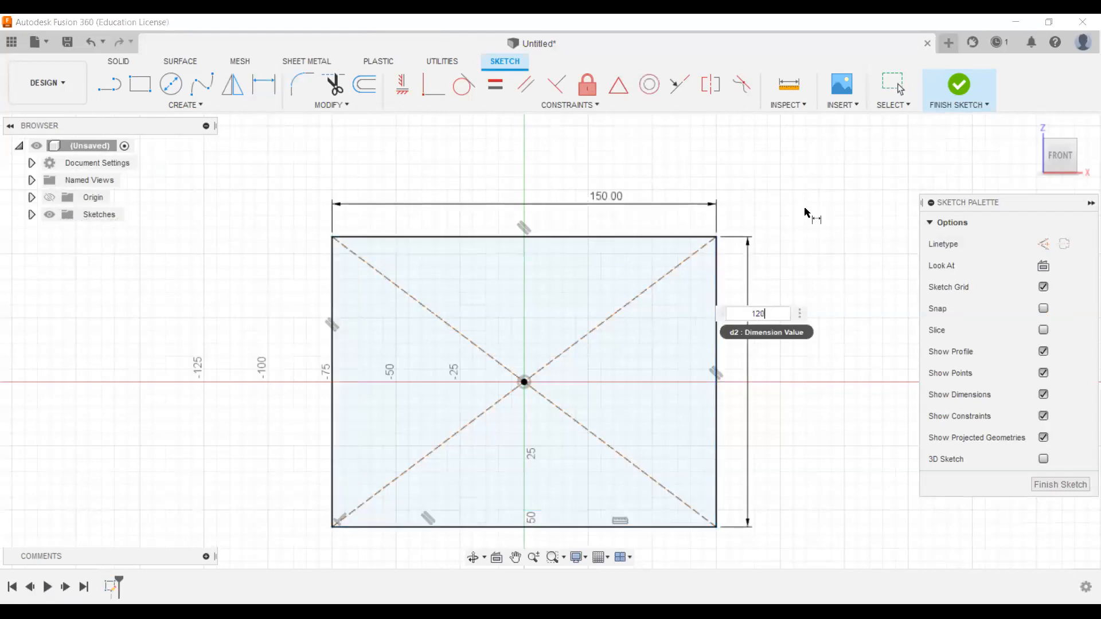
pyautogui.press('Return')
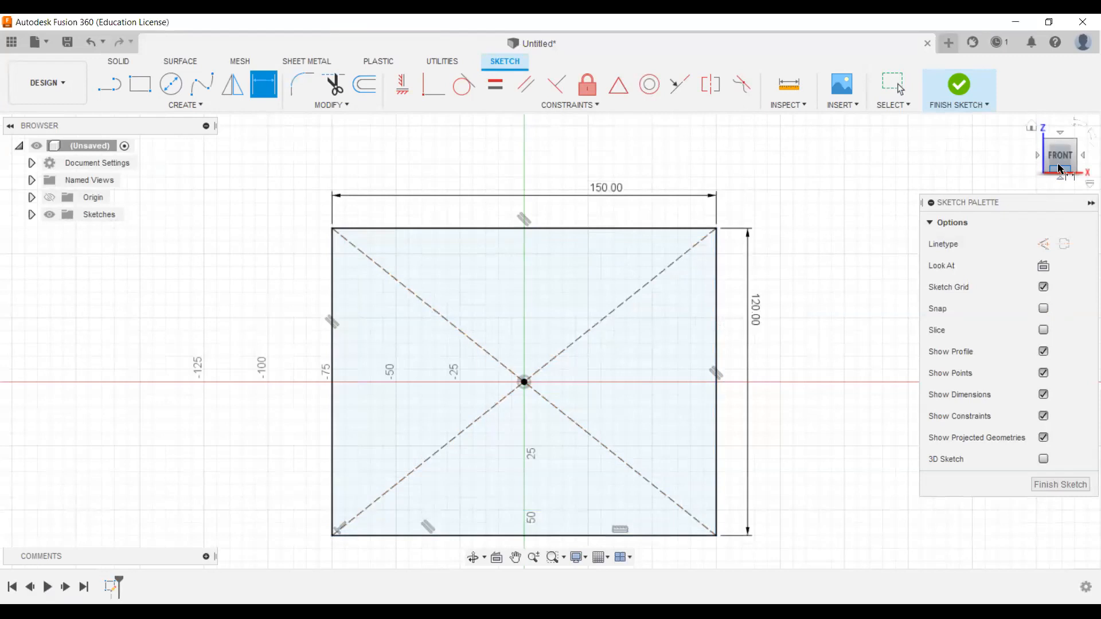
# Draw a circle centred on the midpoint of the rectangle's upper edge and passing through its upper corners
pyautogui.press('c')
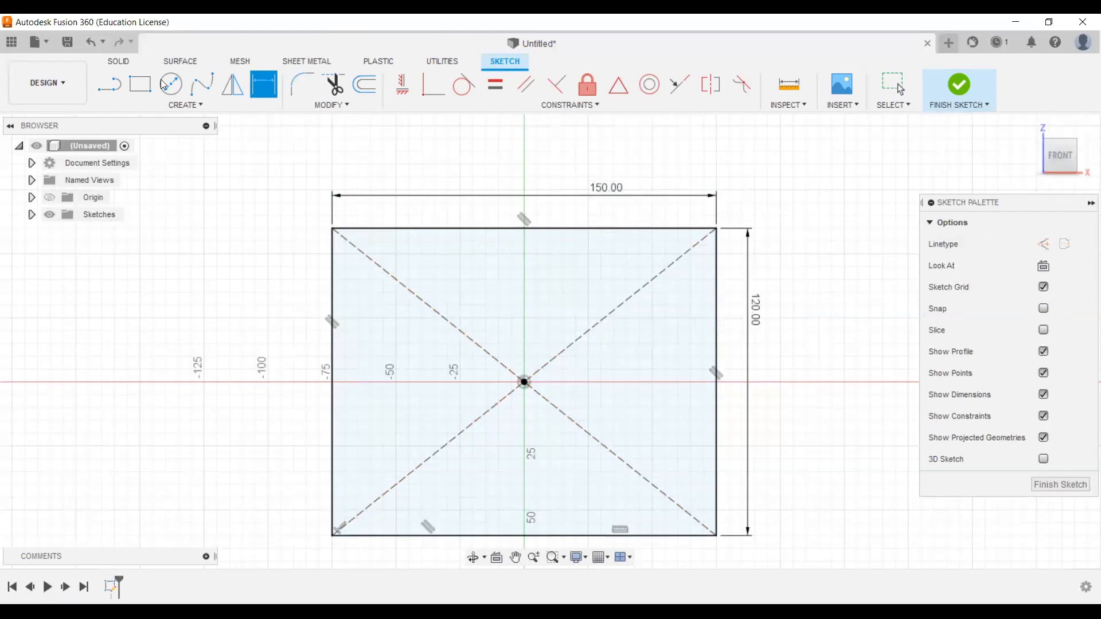
pyautogui.scroll(-2, 553, 207)
pyautogui.scroll(-1, 553, 207)
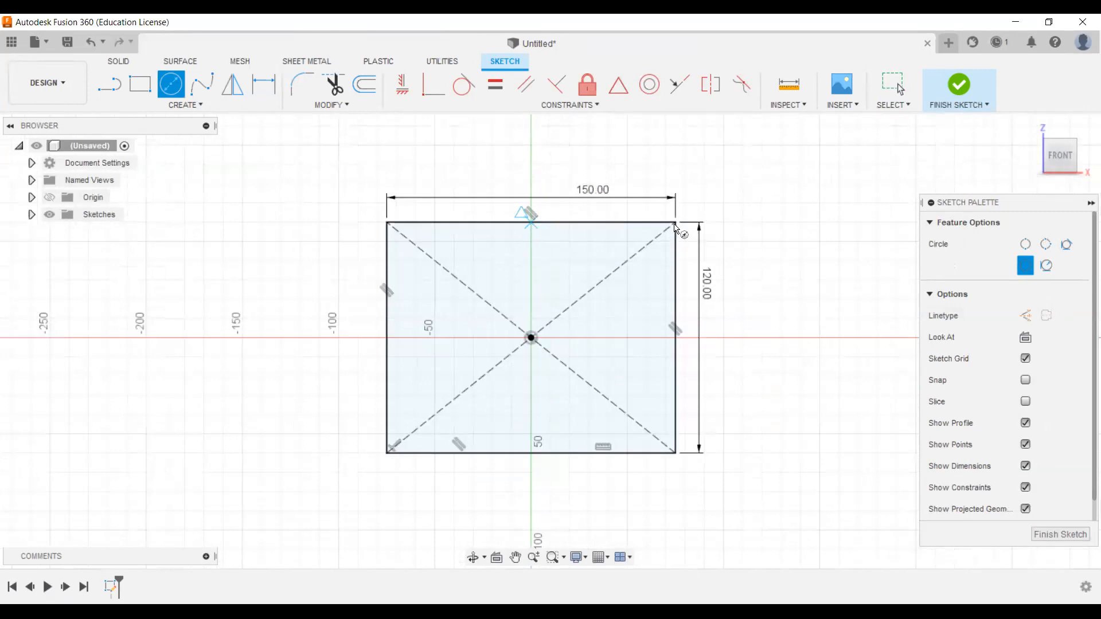
pyautogui.click(674, 223)
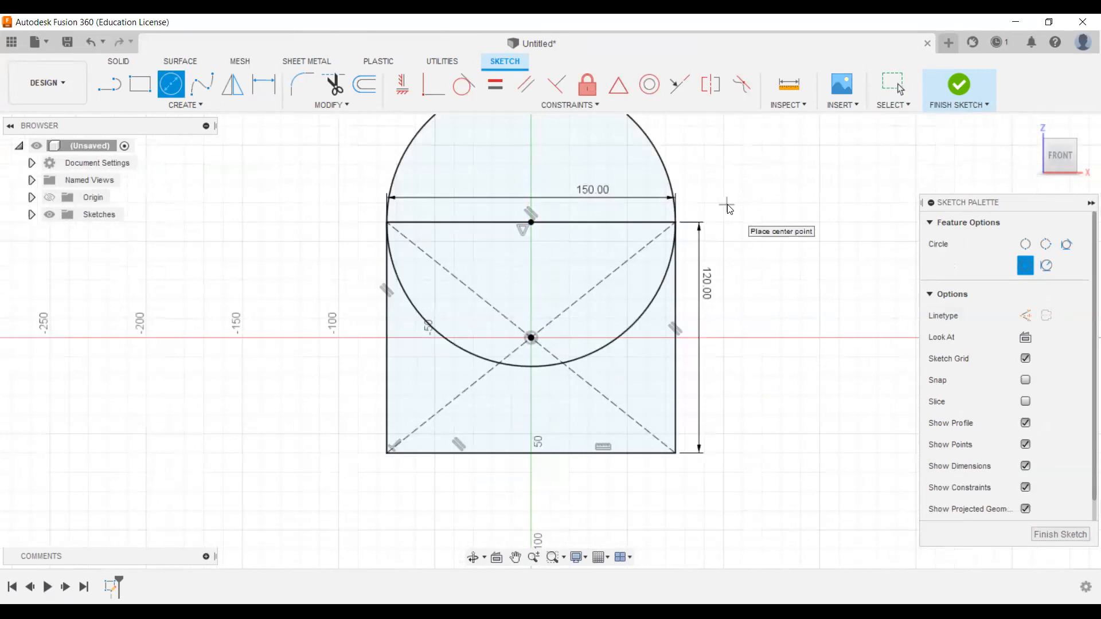
pyautogui.press('Escape')
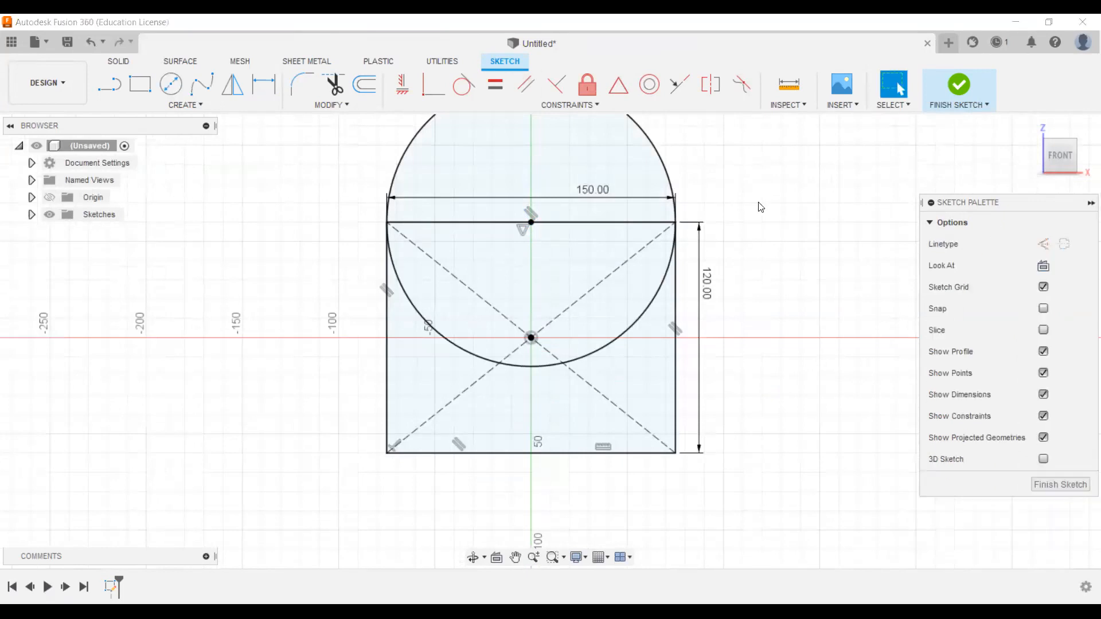
# Trim the lower half of the circle and the rectangle's upper edge to leave one arched profile, and finish the sketch
pyautogui.click(333, 84)
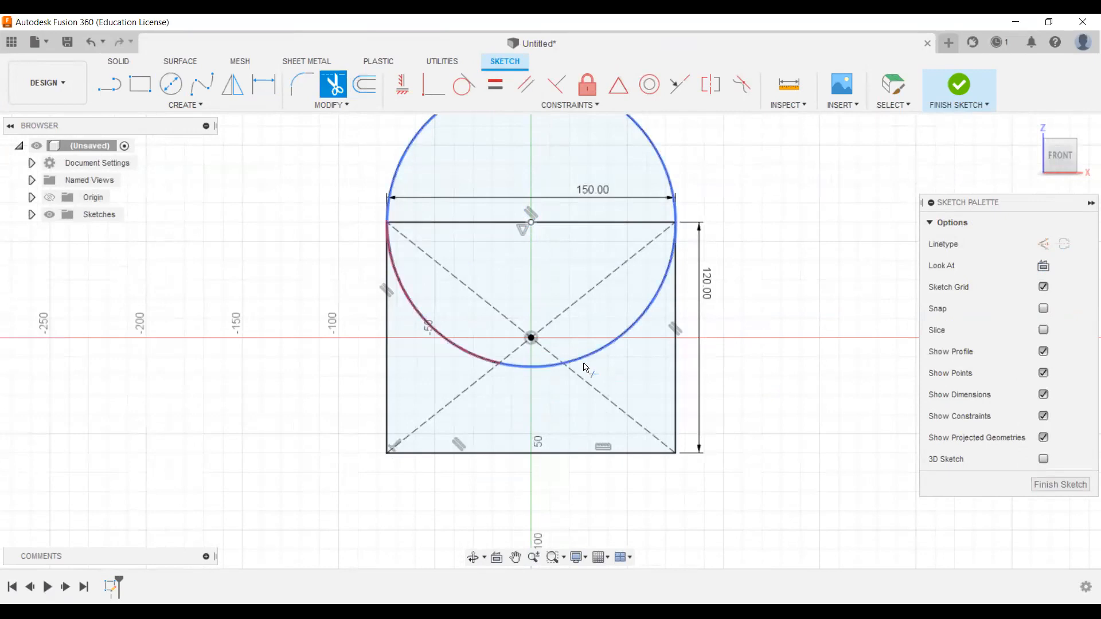
pyautogui.click(673, 238)
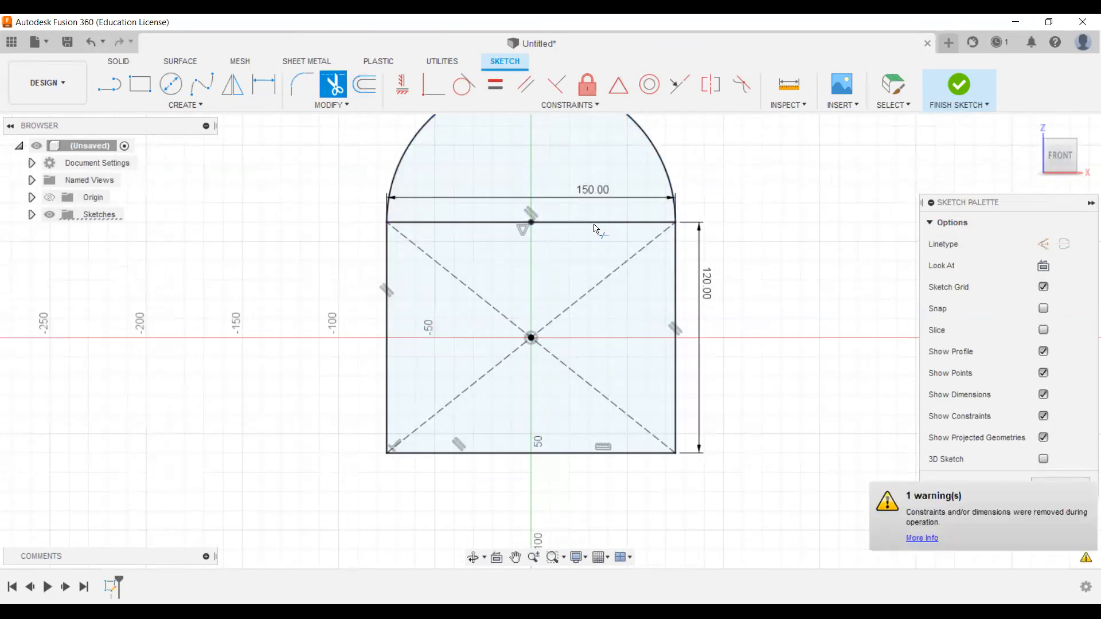
pyautogui.click(594, 224)
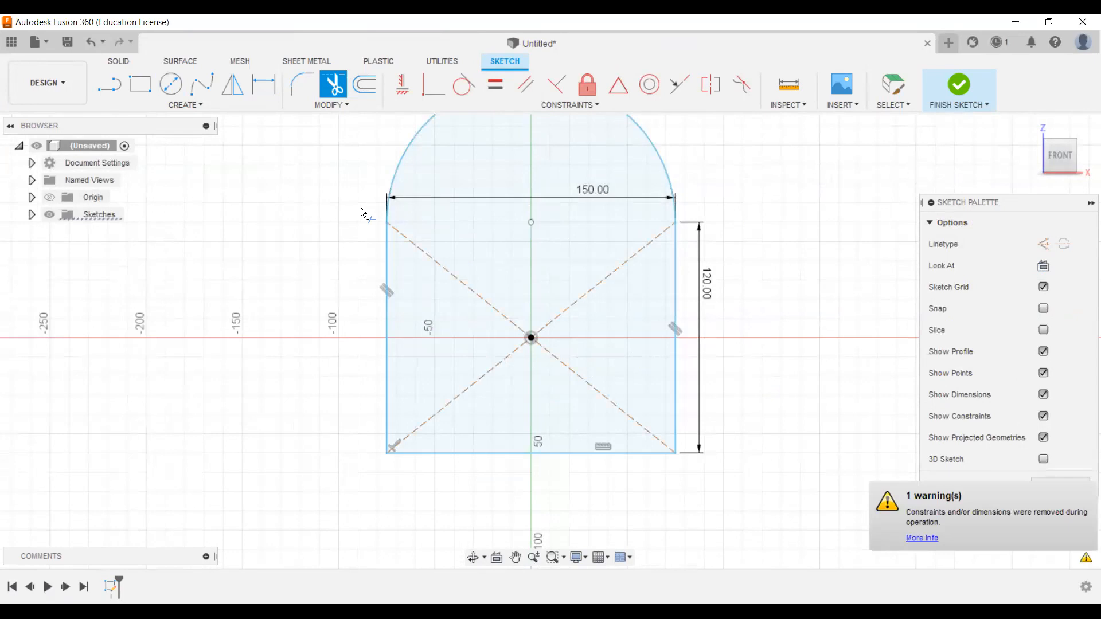
pyautogui.scroll(1, 390, 209)
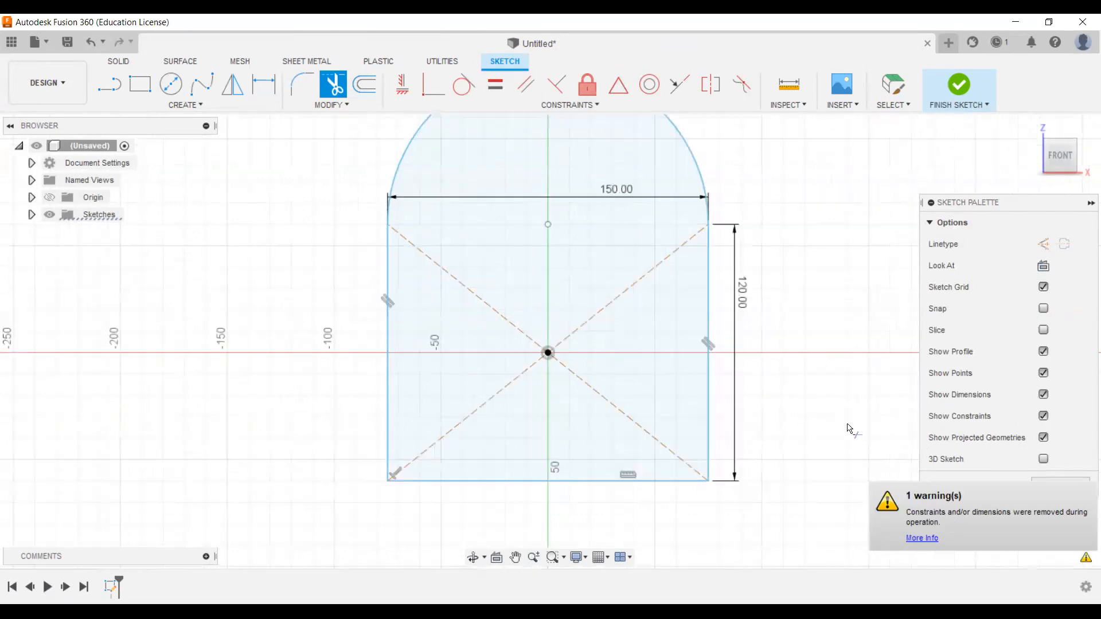
pyautogui.press('Escape')
pyautogui.scroll(-3, 780, 307)
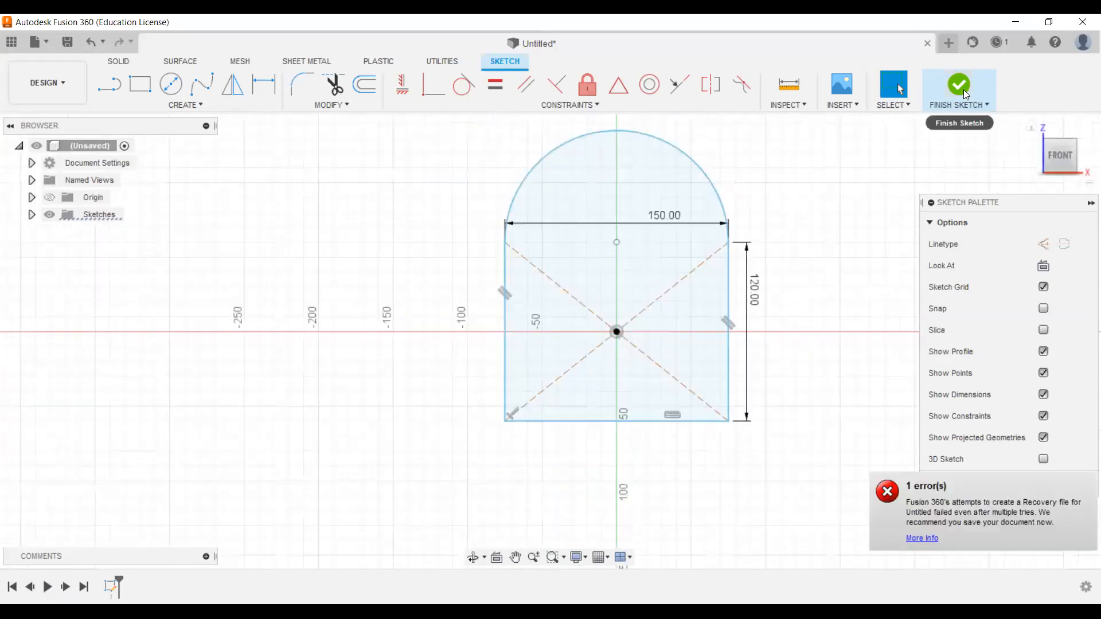
pyautogui.click(963, 89)
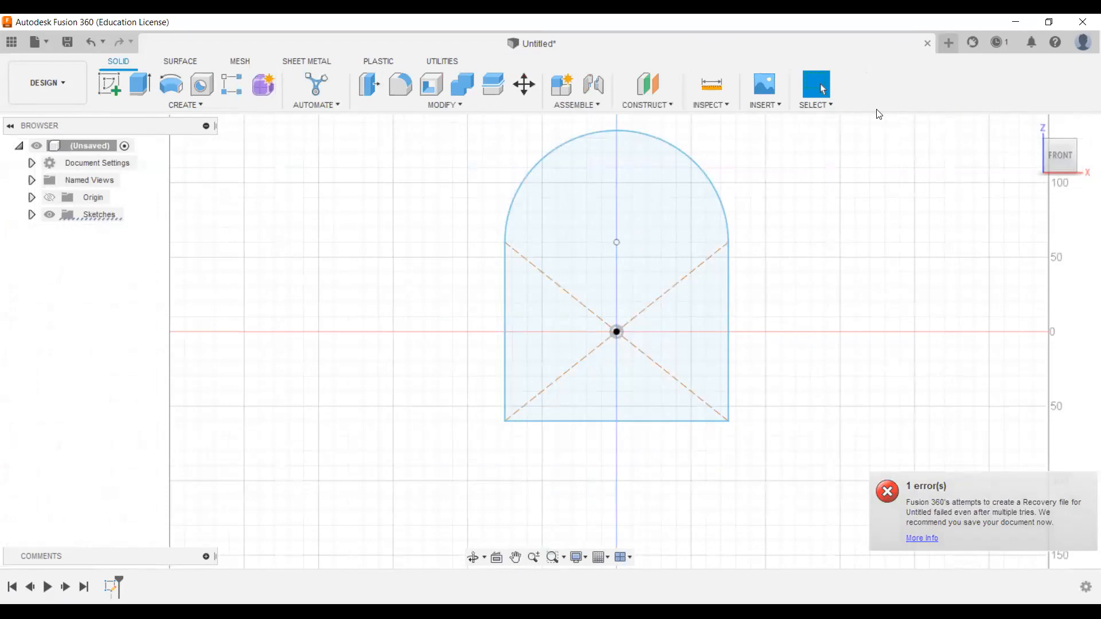
# Start an Extrude of the arched profile as a new body with a distance of 40 mm
pyautogui.click(140, 86)
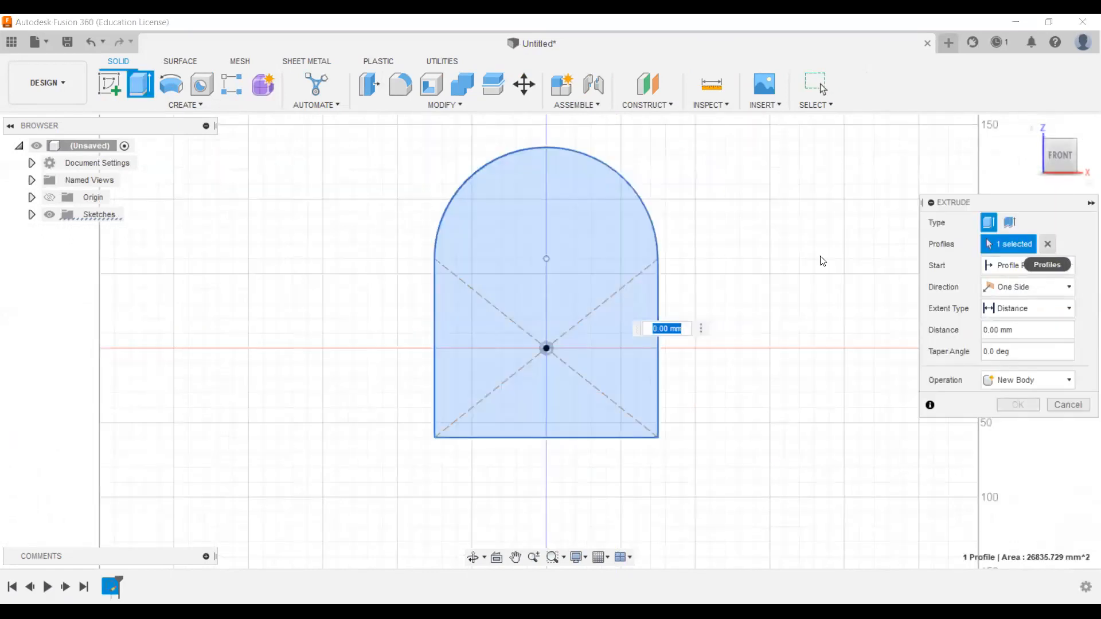
pyautogui.click(986, 246)
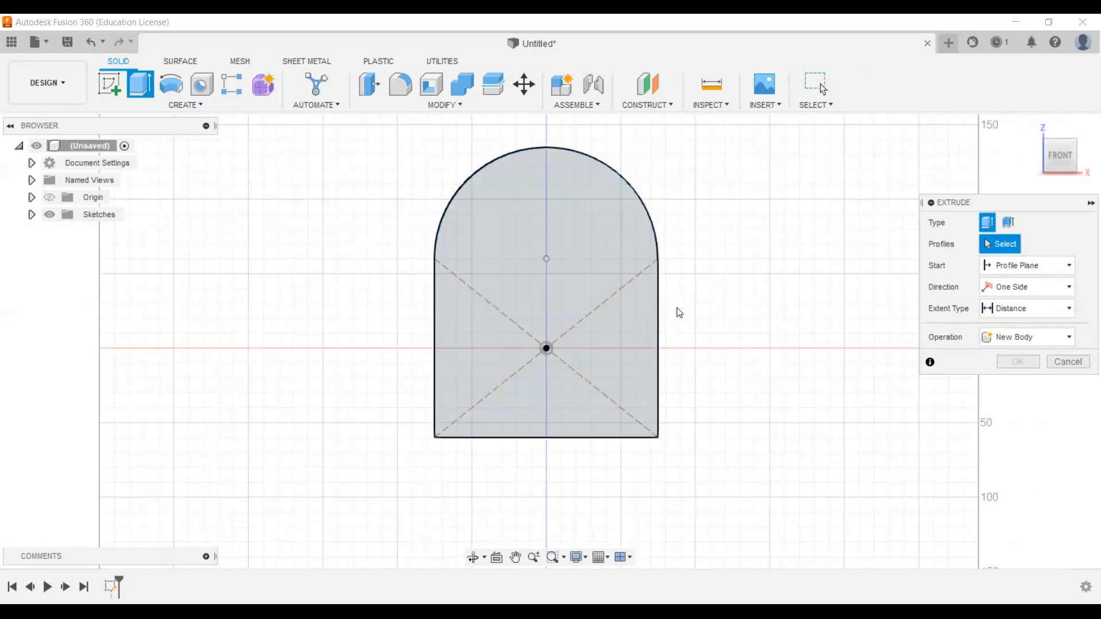
pyautogui.click(642, 304)
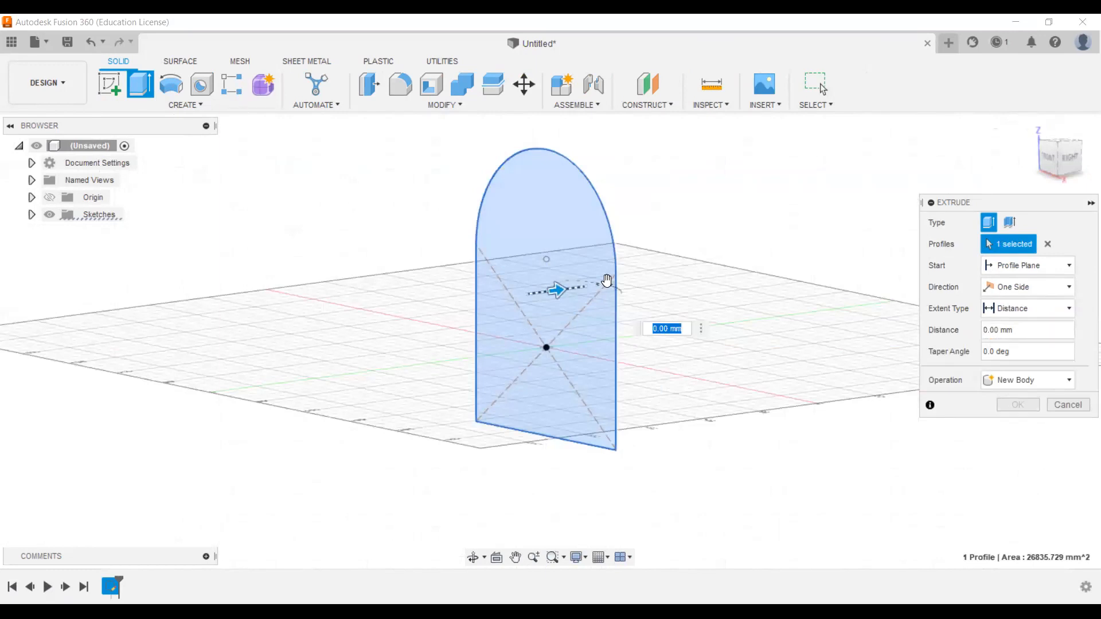
pyautogui.write('40')
pyautogui.press('Tab')
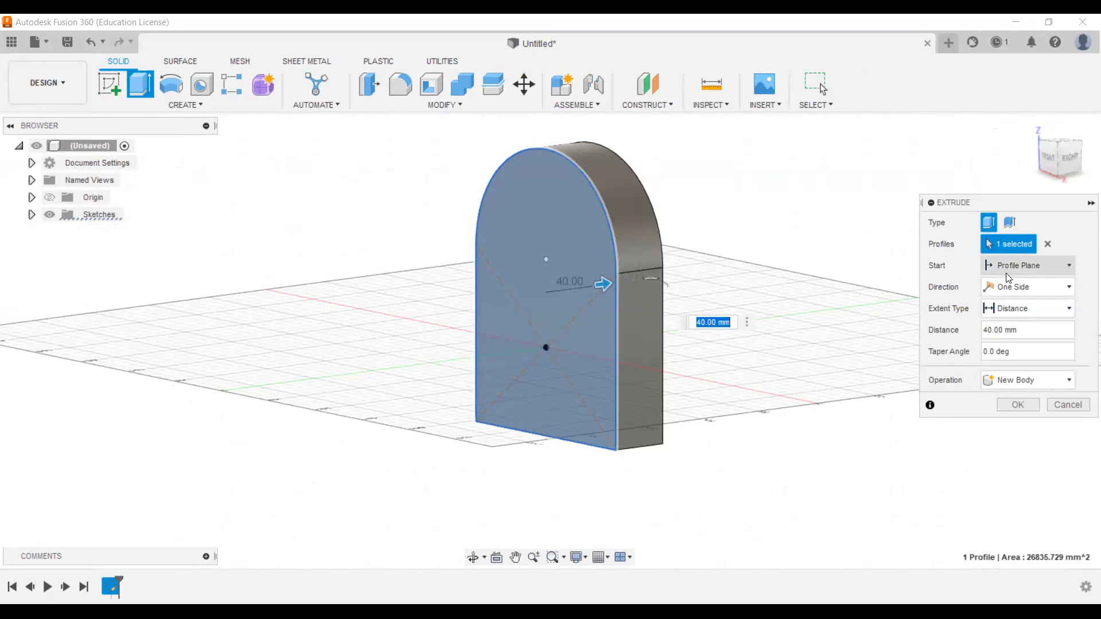
# Make the extrusion symmetric about the profile plane with the 40 mm distance measured over the whole thickness, and complete it
pyautogui.click(1011, 310)
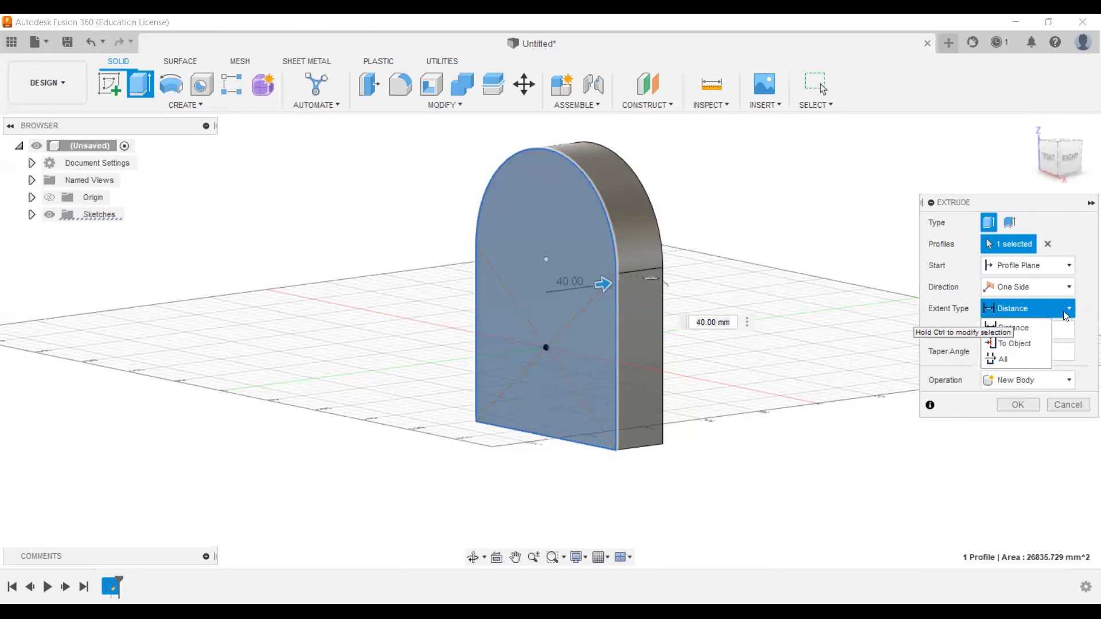
pyautogui.click(1058, 290)
pyautogui.click(1058, 290)
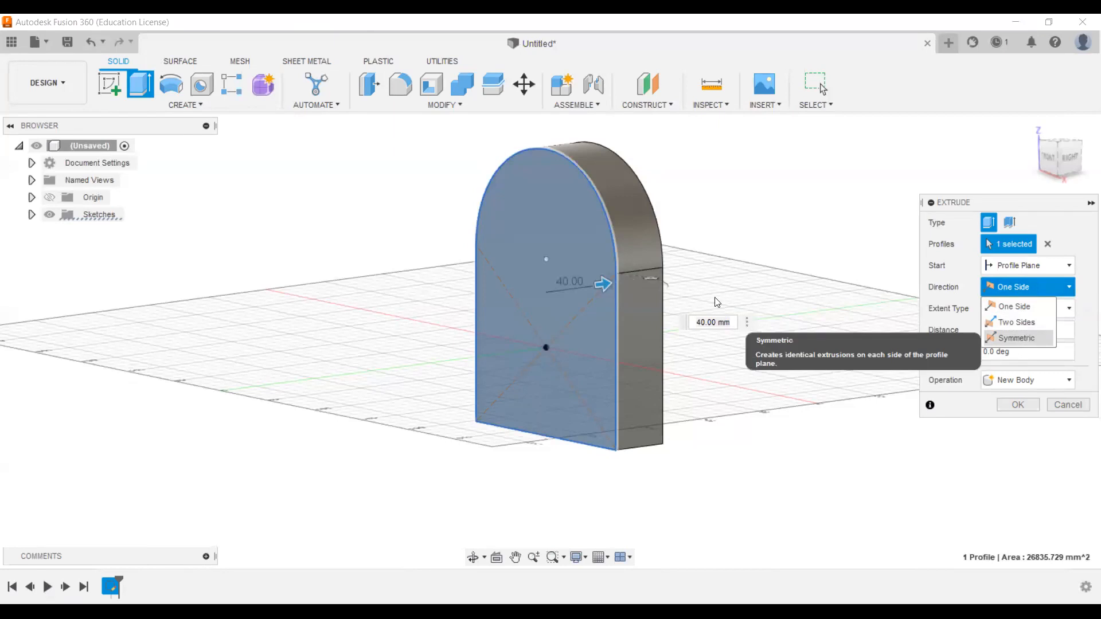
pyautogui.click(1028, 339)
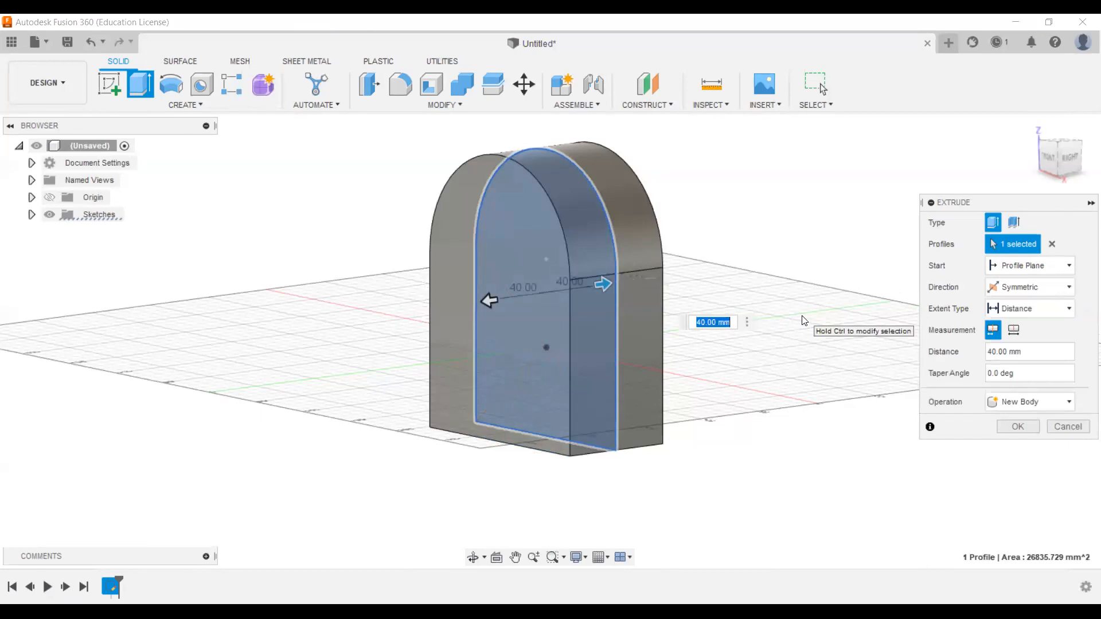
pyautogui.keyDown('shift'); pyautogui.moveTo(743, 319); pyautogui.dragTo(680, 291, button='middle'); pyautogui.keyUp('shift')
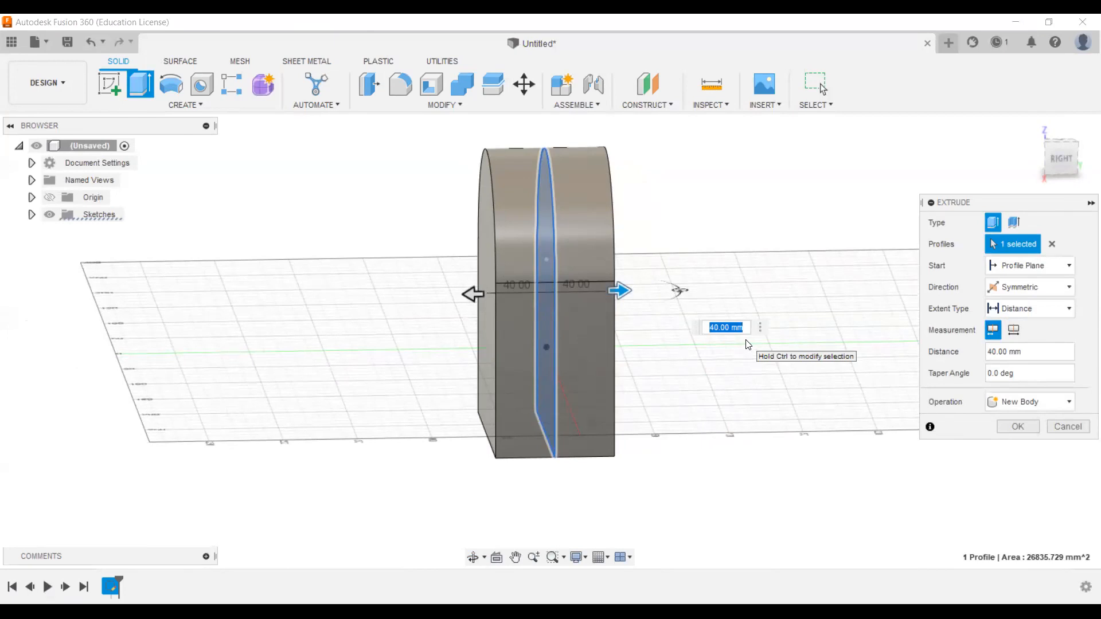
pyautogui.click(1014, 331)
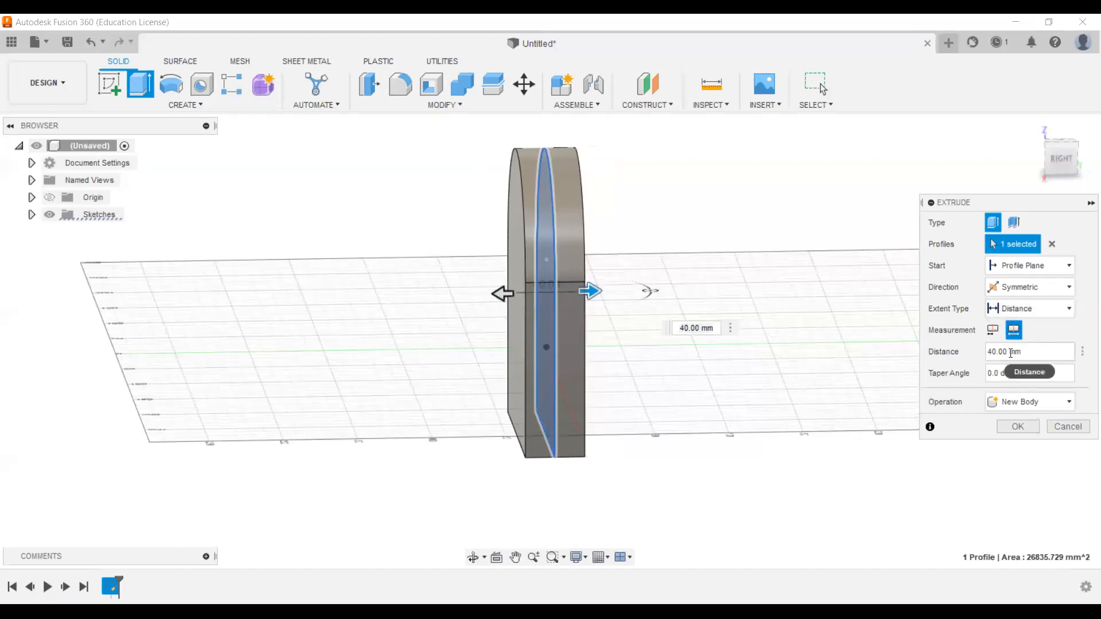
pyautogui.click(1018, 427)
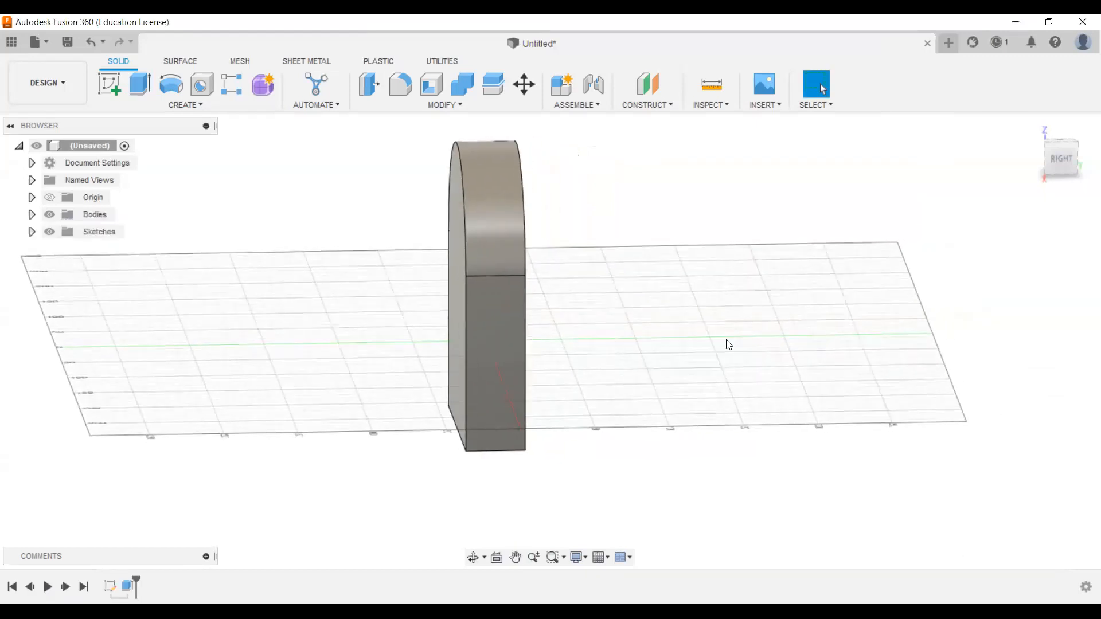
# Delete the arched block's extrusion and its sketch to leave an empty design
pyautogui.moveTo(639, 368)
pyautogui.keyDown('shift'); pyautogui.mouseDown(button='middle')
pyautogui.moveTo(663, 374)
pyautogui.moveTo(655, 356)
pyautogui.mouseUp(button='middle'); pyautogui.keyUp('shift')
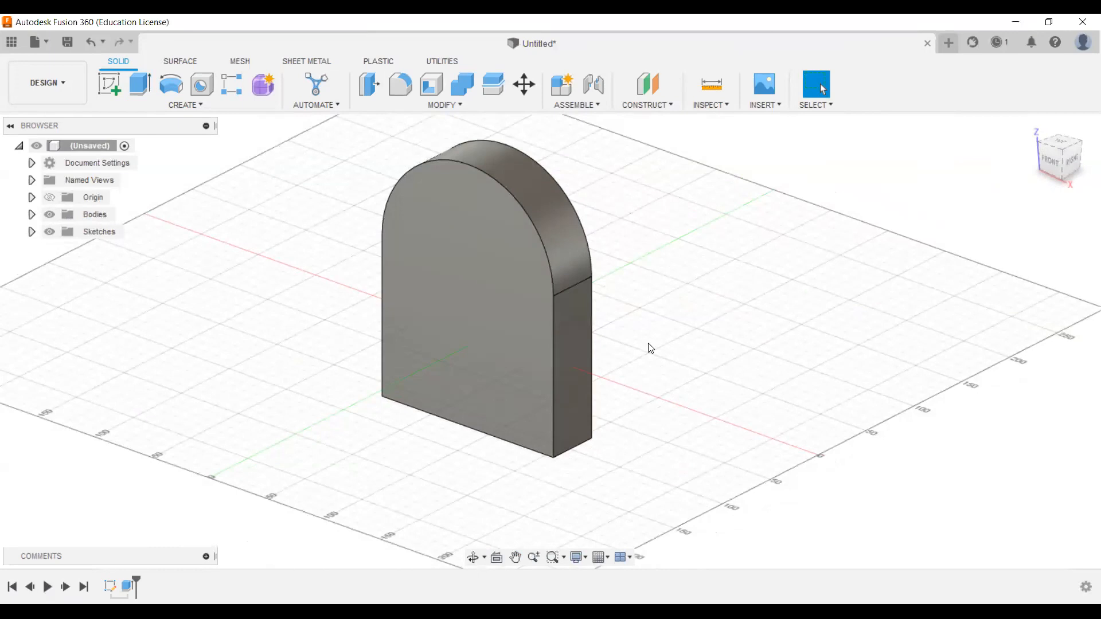
pyautogui.scroll(-1, 648, 346)
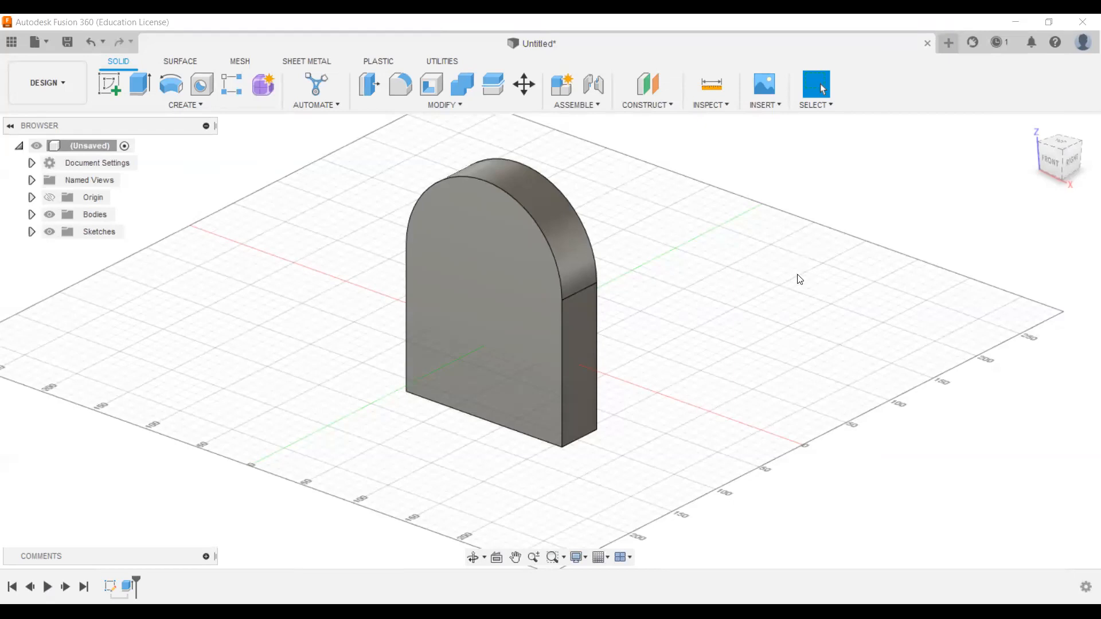
pyautogui.moveTo(736, 260); pyautogui.dragTo(717, 242, button='middle')
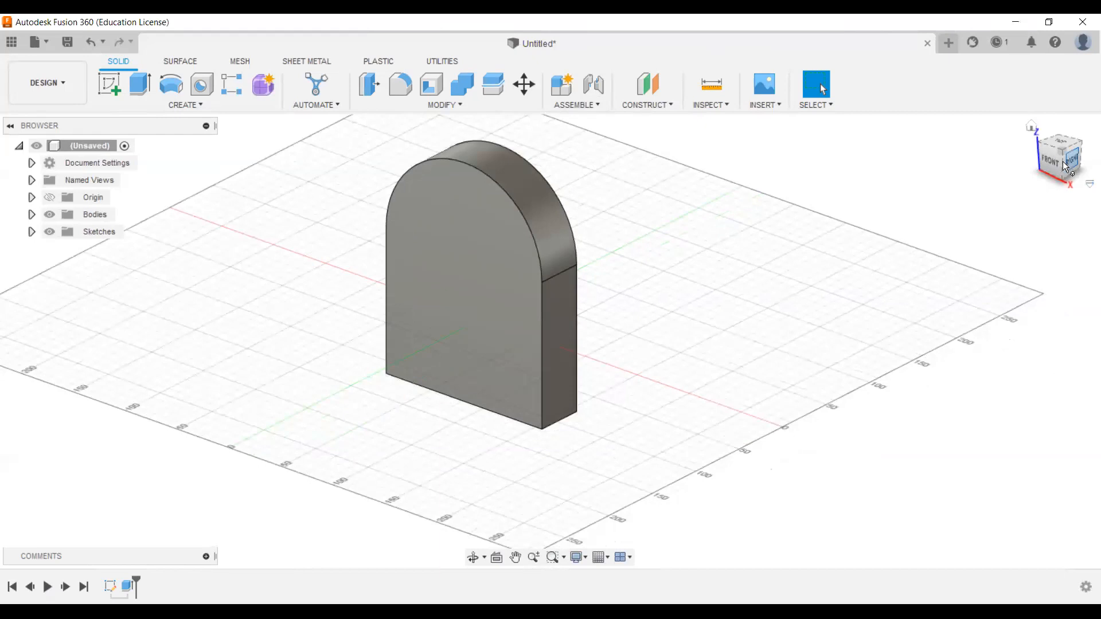
pyautogui.scroll(-3, 277, 142)
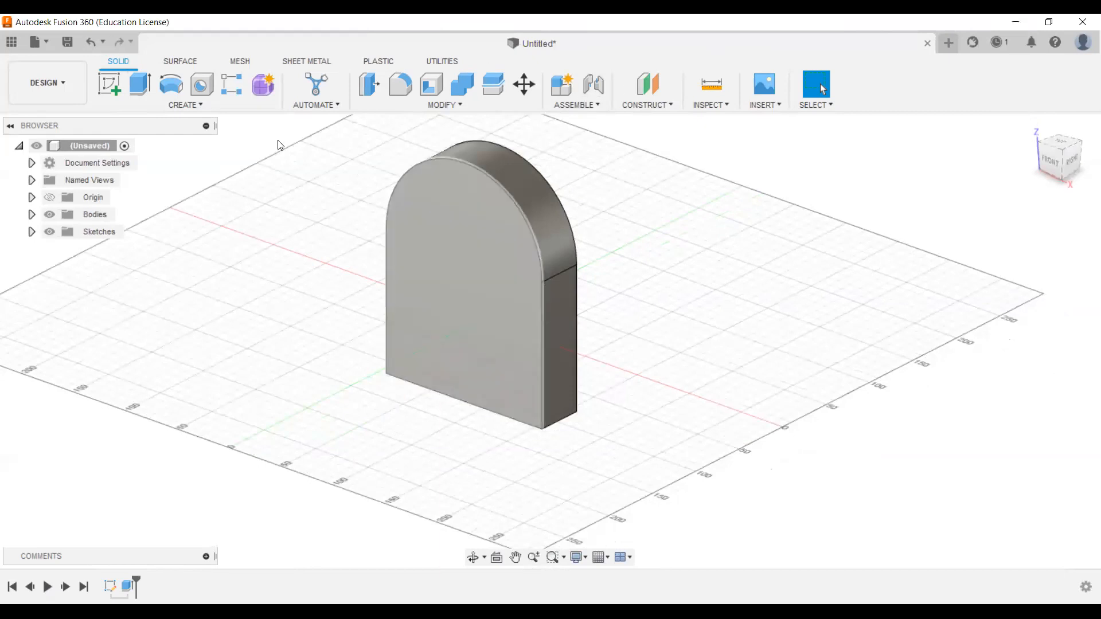
pyautogui.click(122, 586)
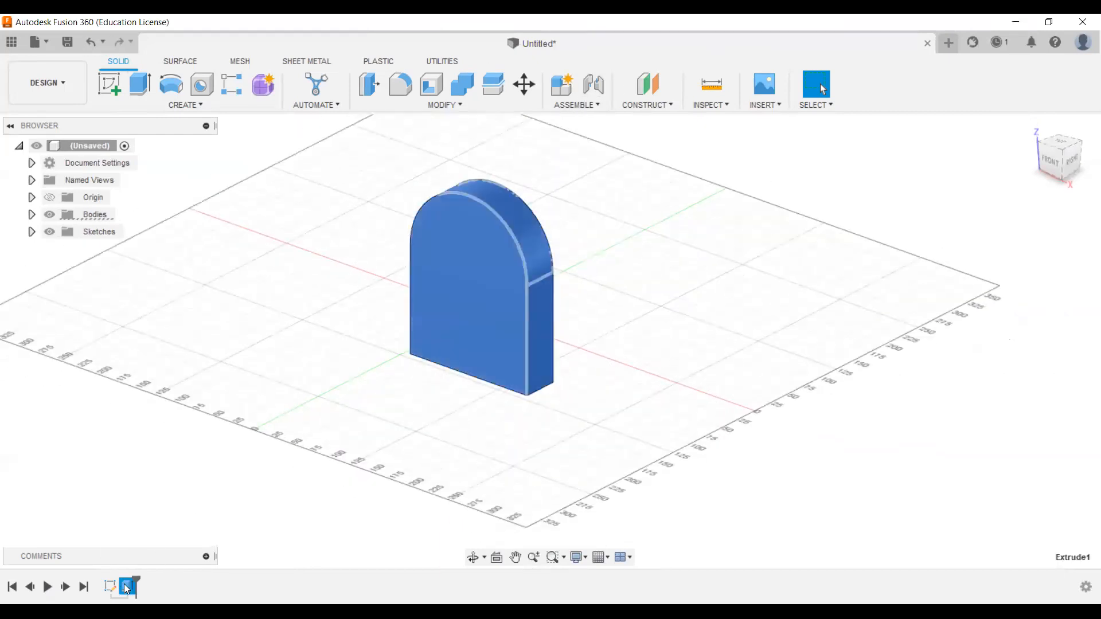
pyautogui.press('Delete')
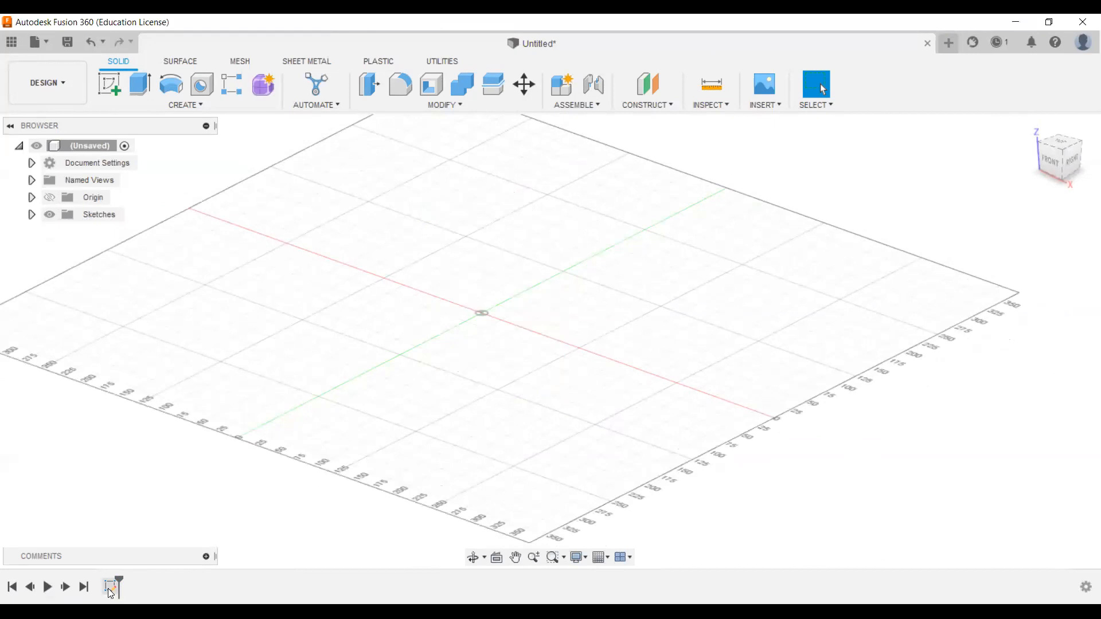
pyautogui.click(113, 587)
pyautogui.press('Delete')
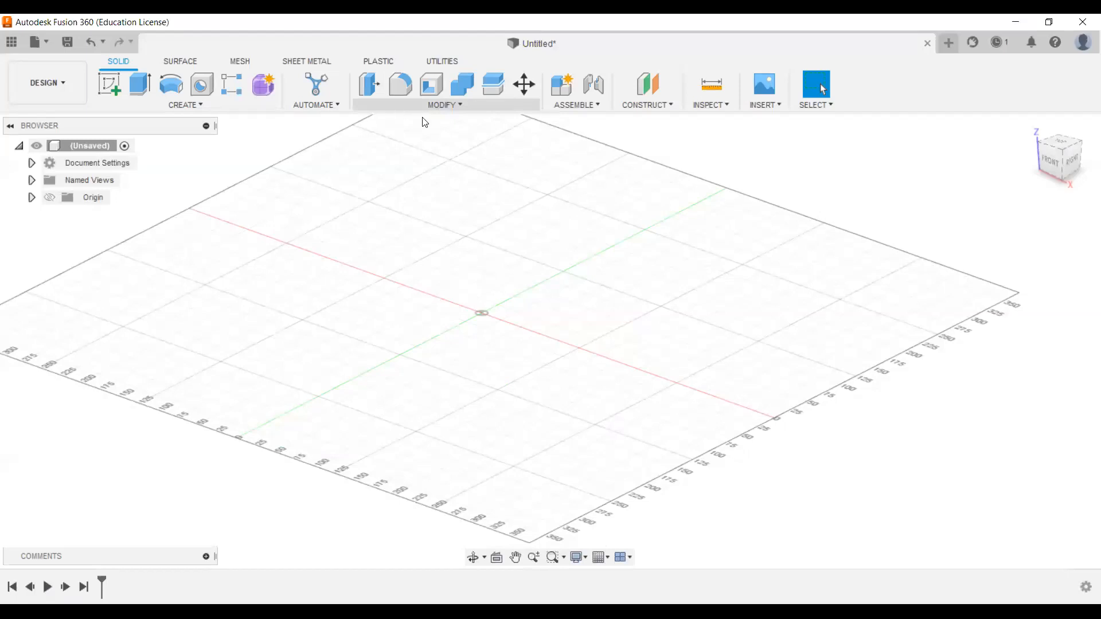
# Start a sketch on the front vertical origin plane and draw a vertical centreline about 316 mm long extending above and below the origin
pyautogui.click(109, 84)
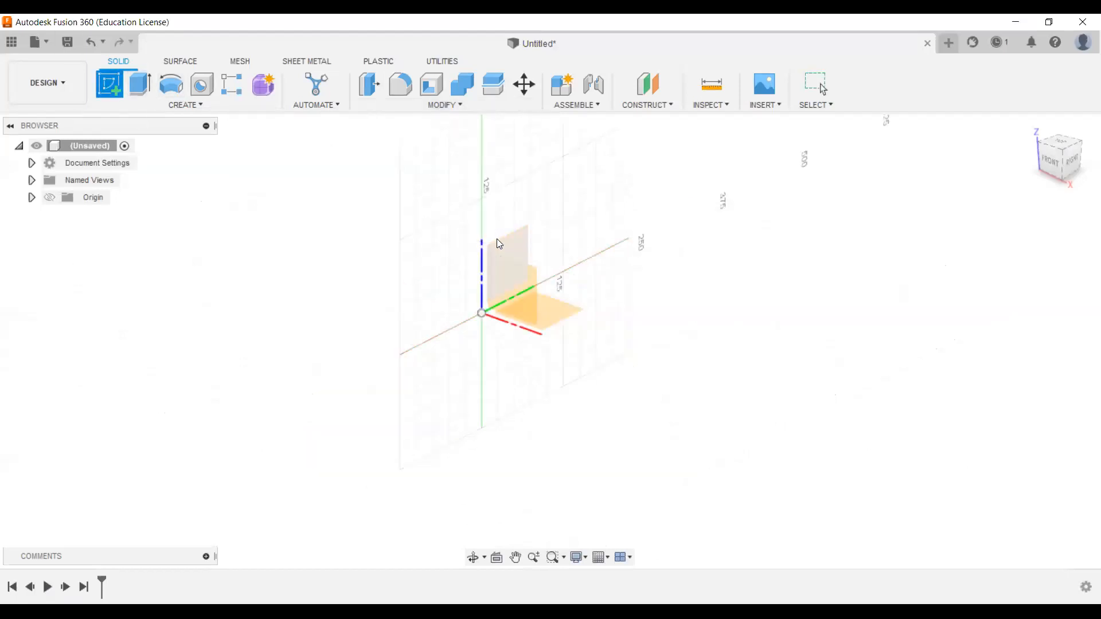
pyautogui.click(502, 272)
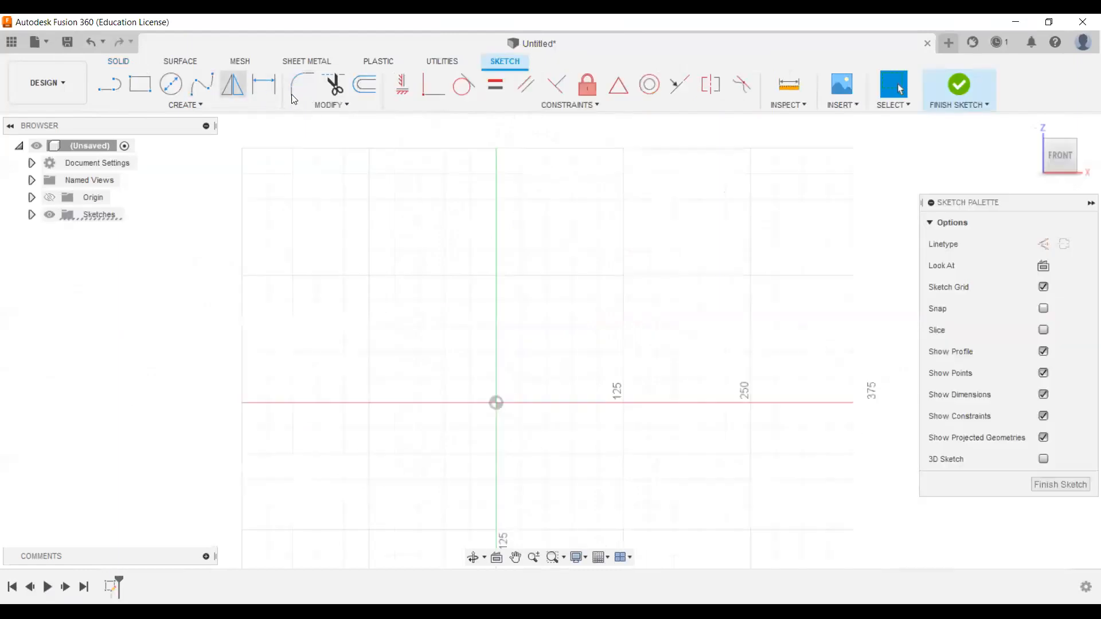
pyautogui.click(109, 84)
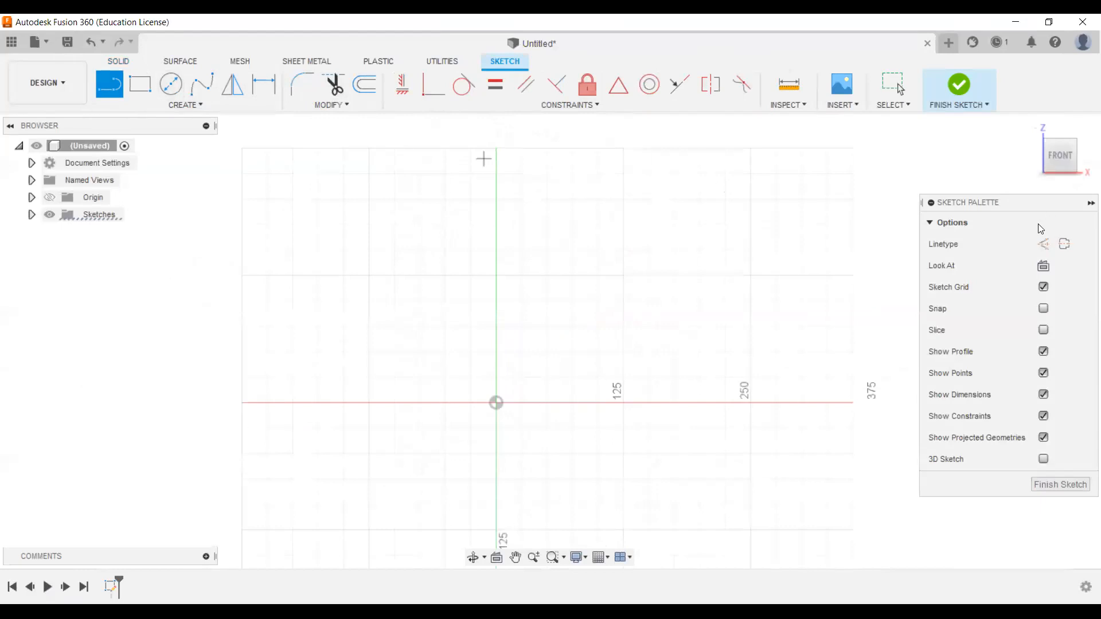
pyautogui.click(1063, 244)
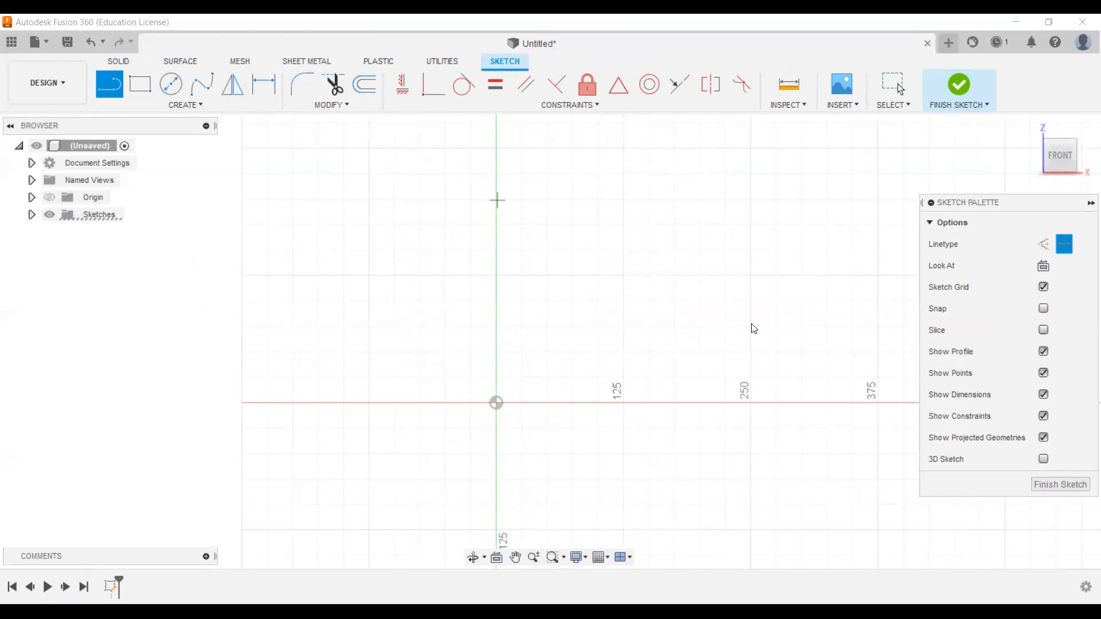
pyautogui.press('Escape')
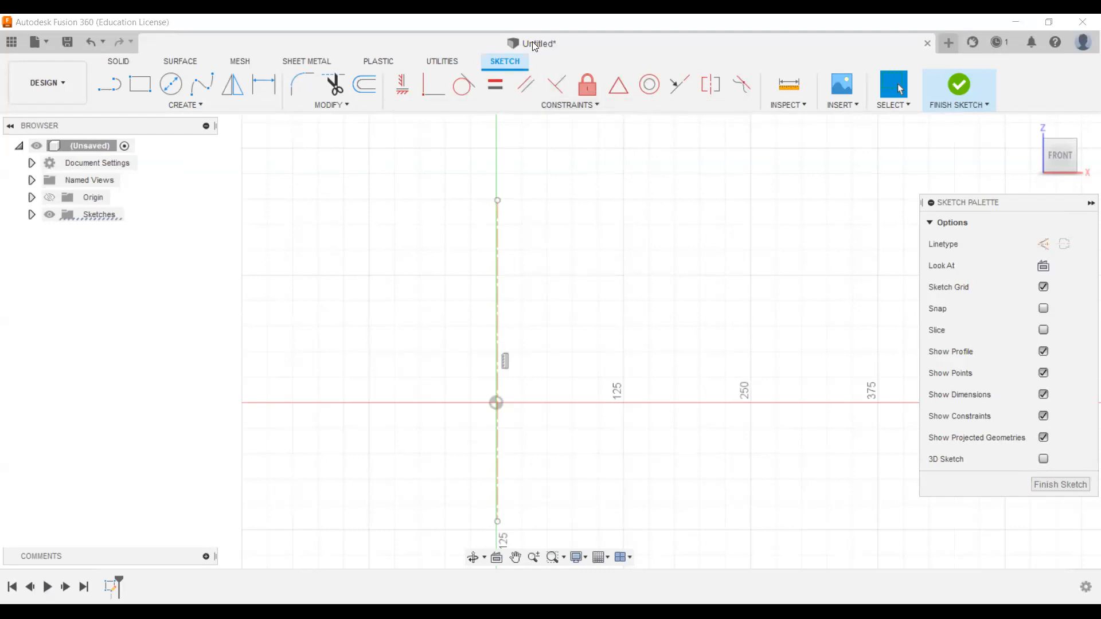
# Make the vertical centreline coincident with the sketch origin
pyautogui.click(501, 295)
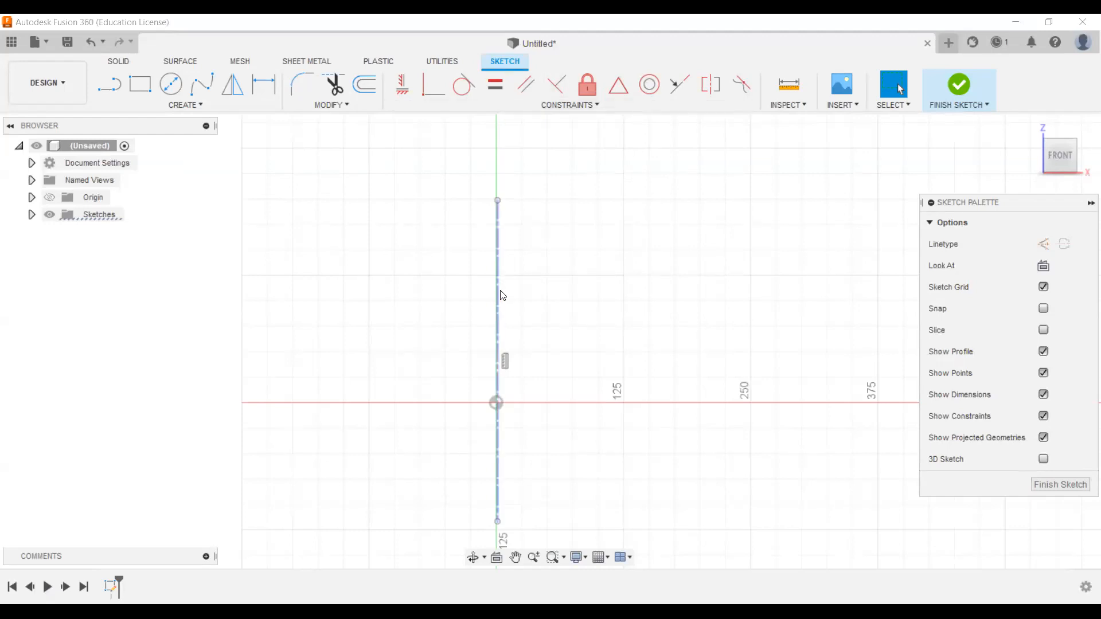
pyautogui.click(433, 84)
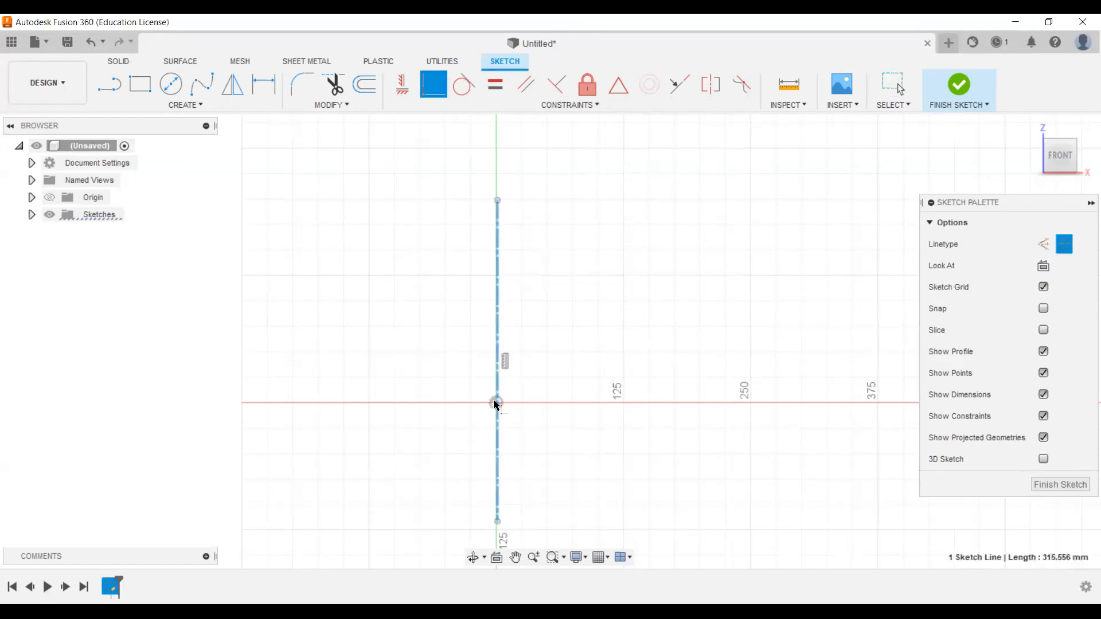
pyautogui.click(573, 299)
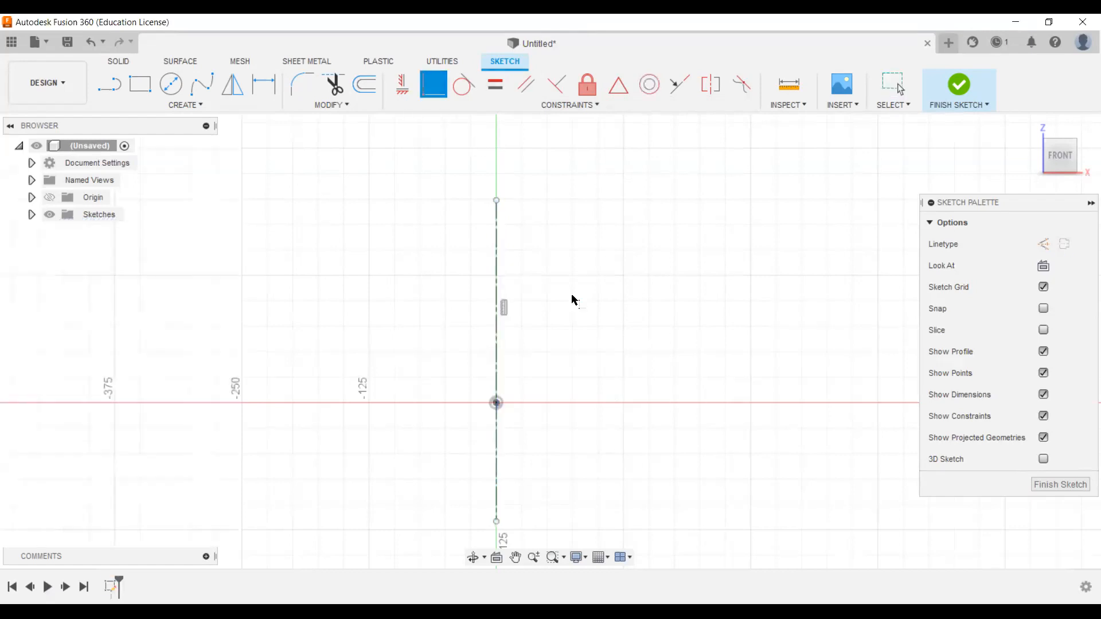
# Draw a closed half-profile from the centreline's upper end, with a sloped edge narrowing to the origin level, and constrain its upper edge horizontal
pyautogui.click(113, 88)
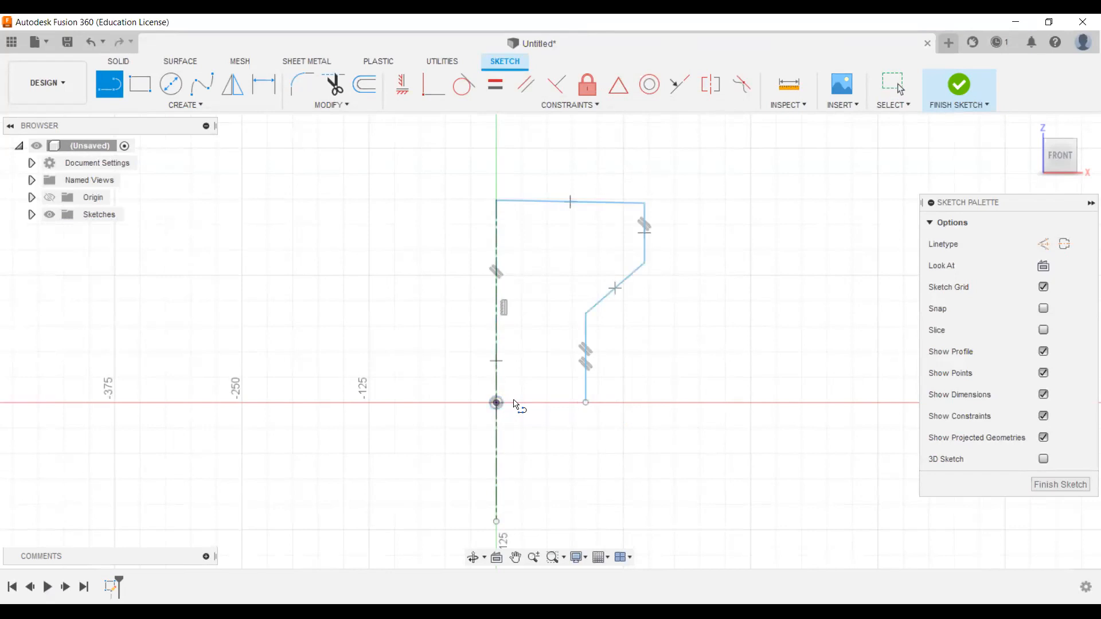
pyautogui.click(584, 402)
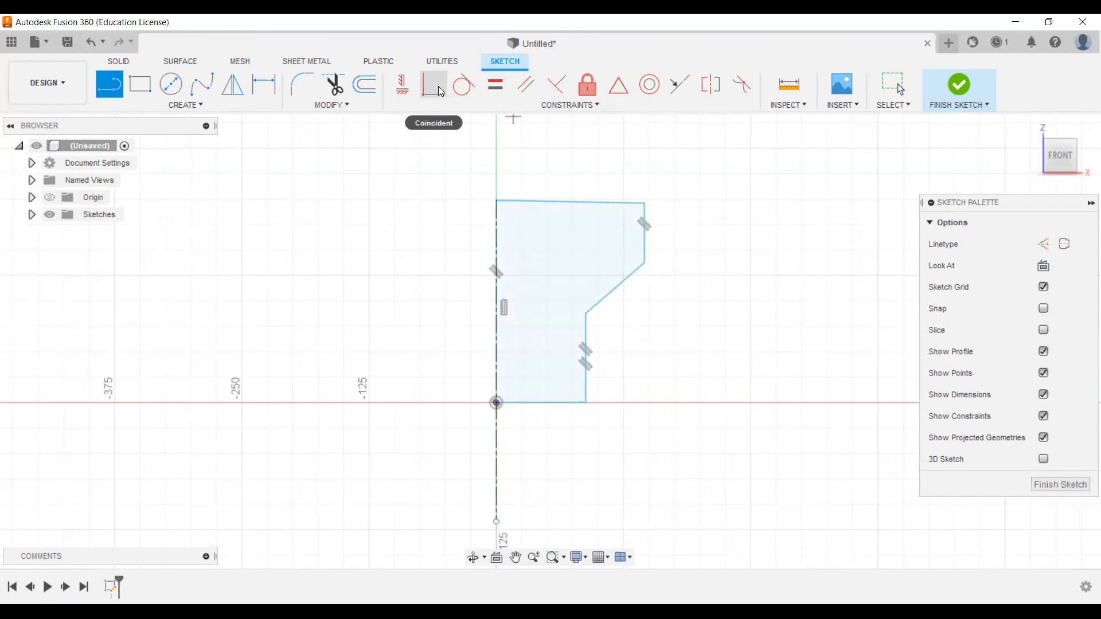
pyautogui.click(657, 103)
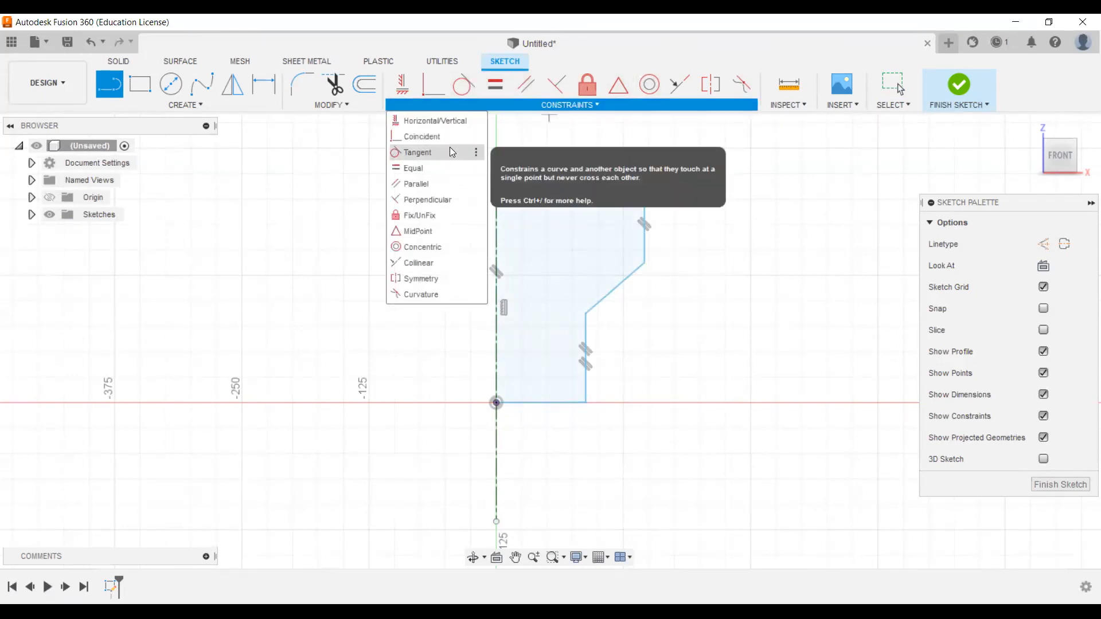
pyautogui.click(462, 121)
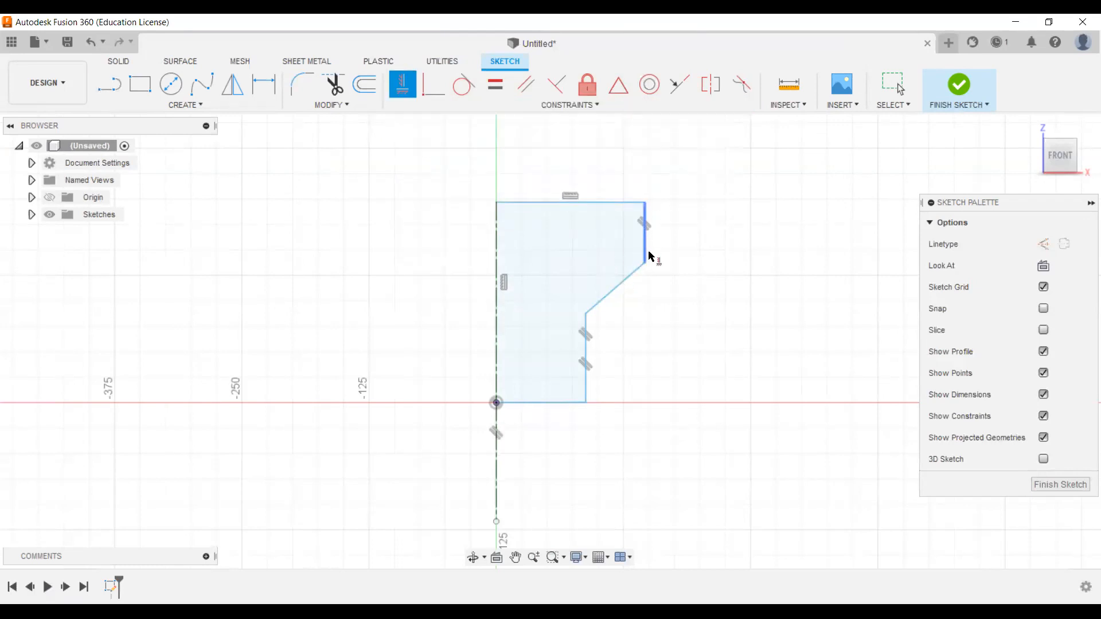
# Dimension the half-profile's lower edge at 50 mm and its upper outer vertical edge at 60 mm
pyautogui.click(783, 100)
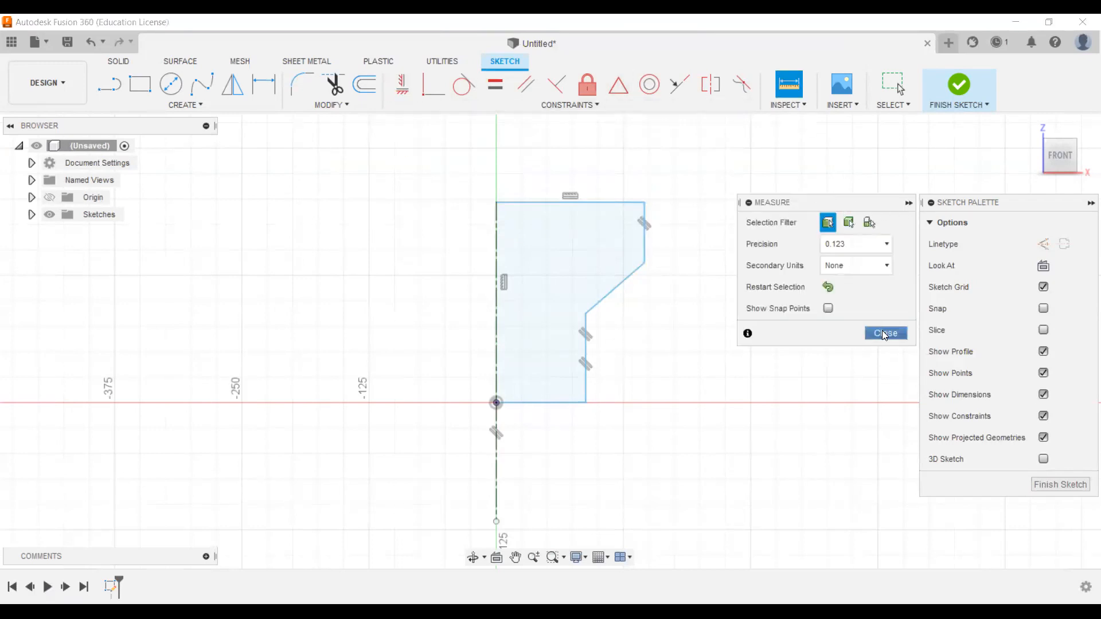
pyautogui.press('Escape')
pyautogui.press('d')
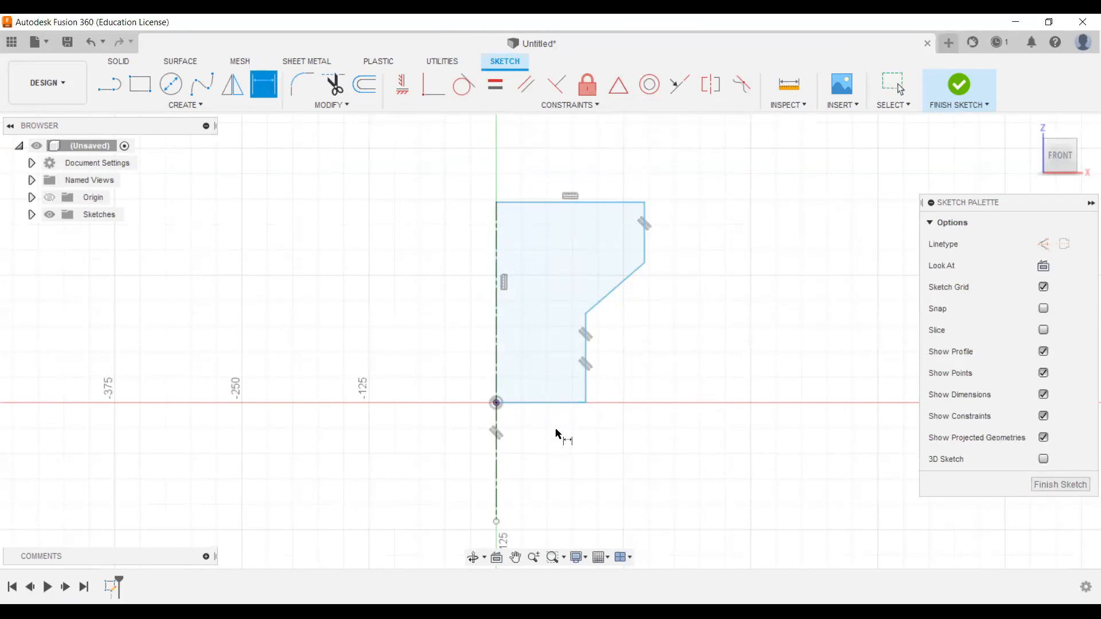
pyautogui.click(561, 402)
pyautogui.click(562, 428)
pyautogui.write('50')
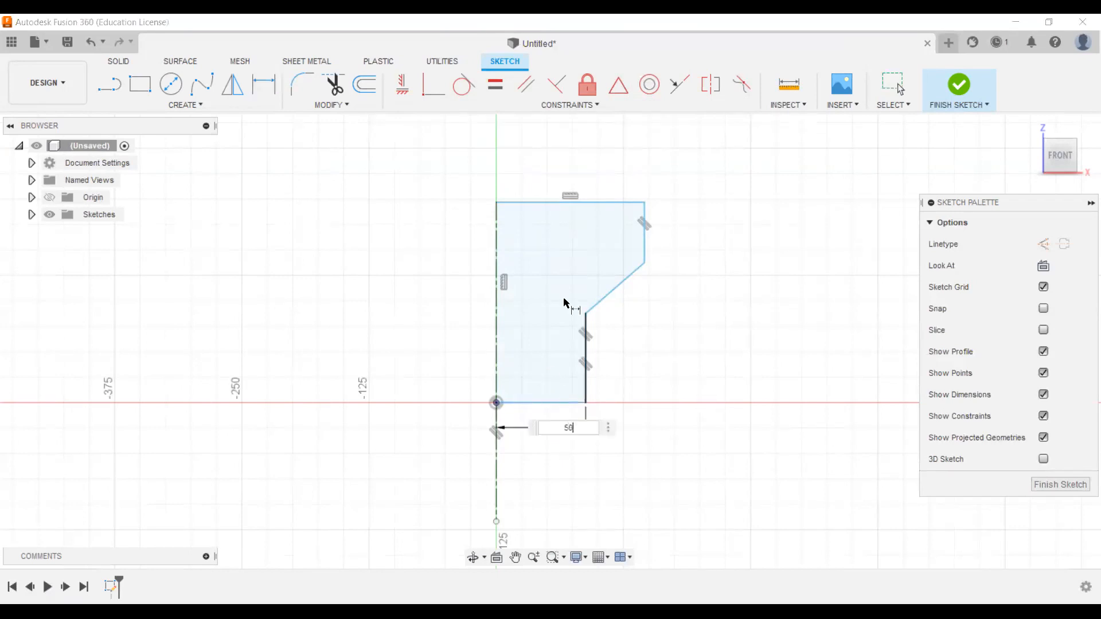
pyautogui.press('Return')
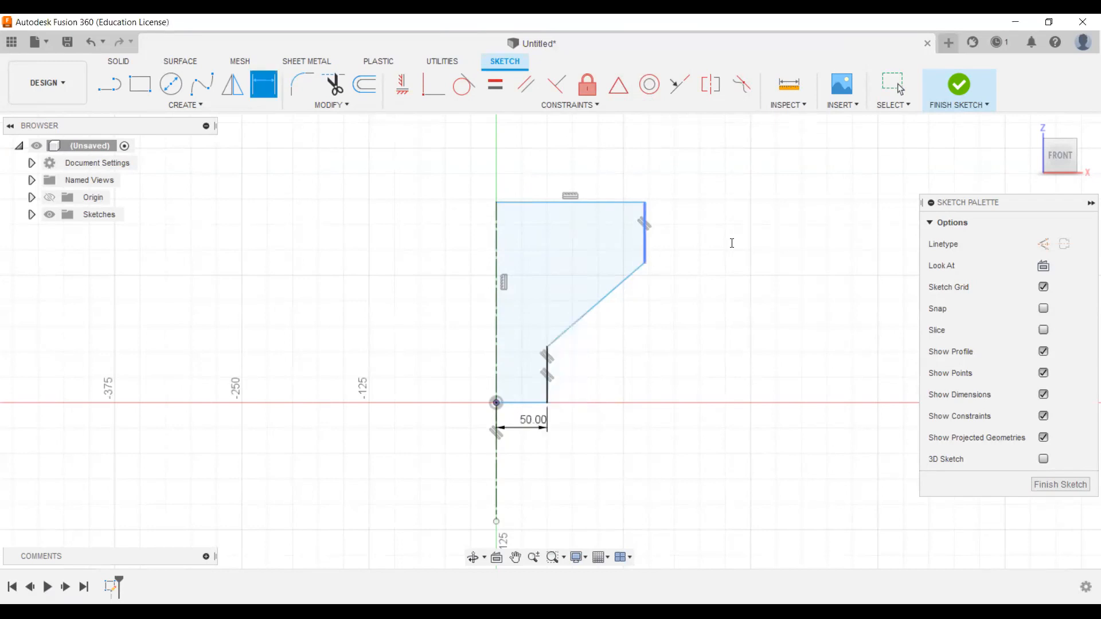
pyautogui.click(732, 243)
pyautogui.write('60')
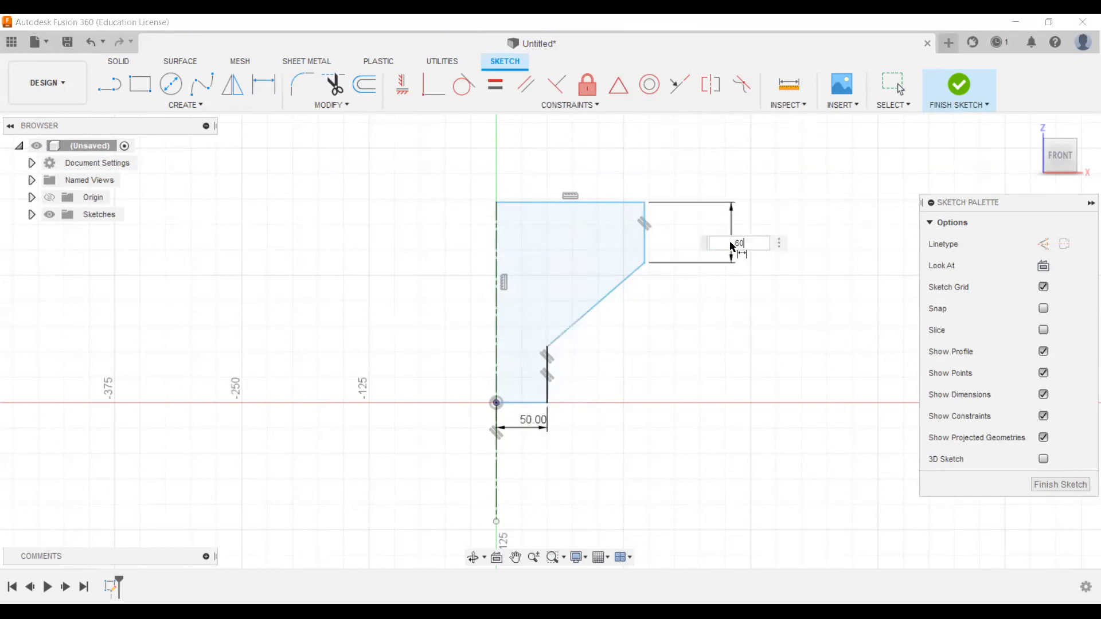
pyautogui.press('Return')
# Dimension the angle between the sloped edge and the lower vertical edge at 145° and the upper edge's width at 120 mm
pyautogui.click(552, 344)
pyautogui.click(547, 367)
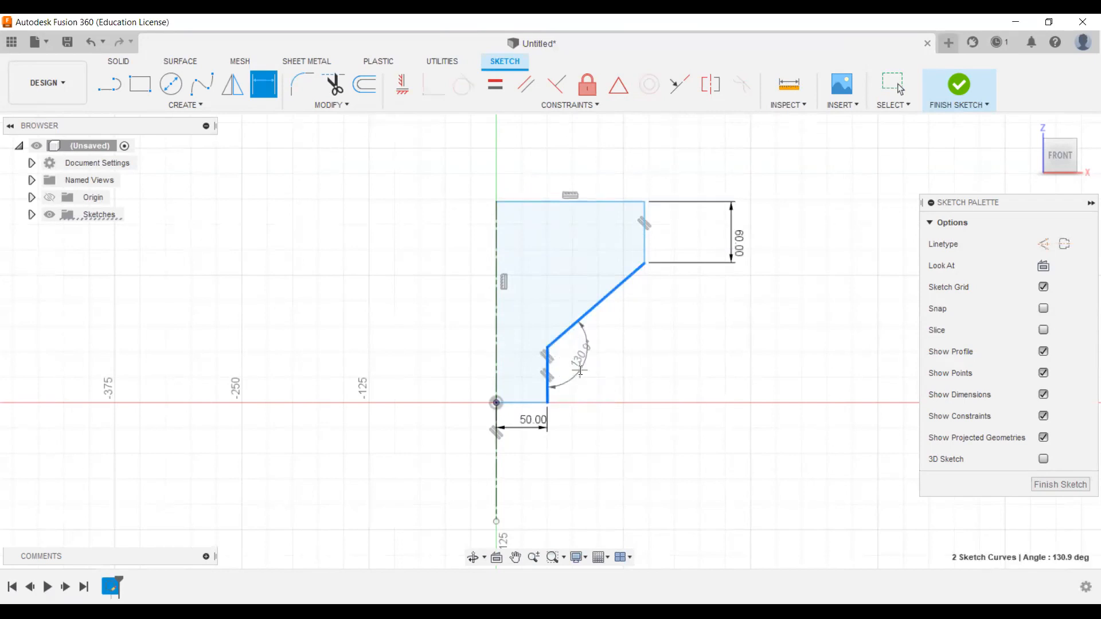
pyautogui.click(580, 370)
pyautogui.write('145')
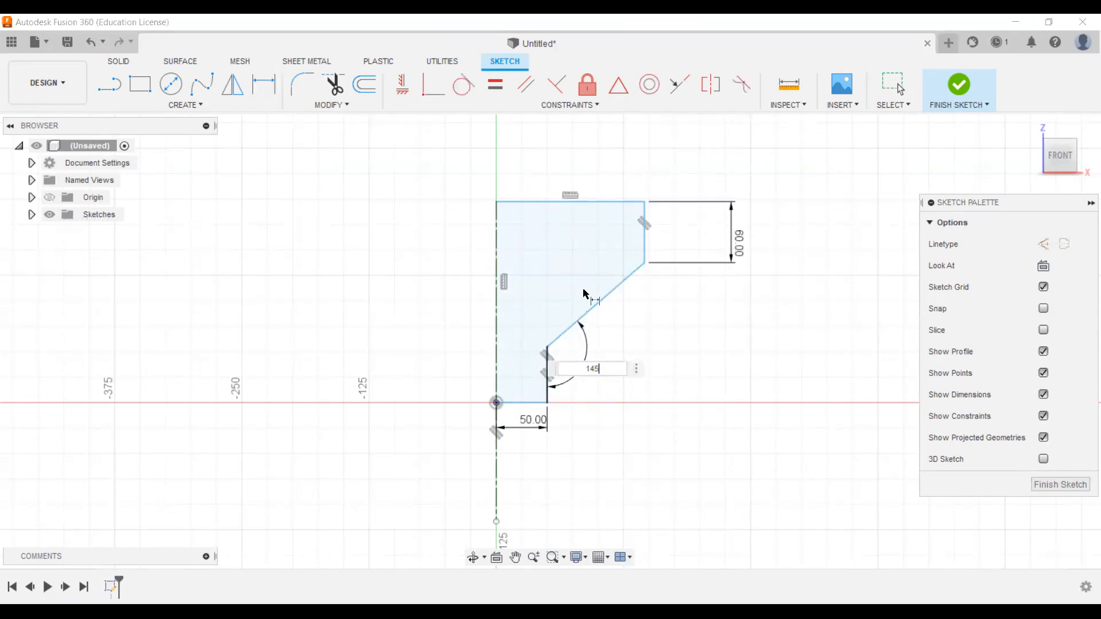
pyautogui.press('Return')
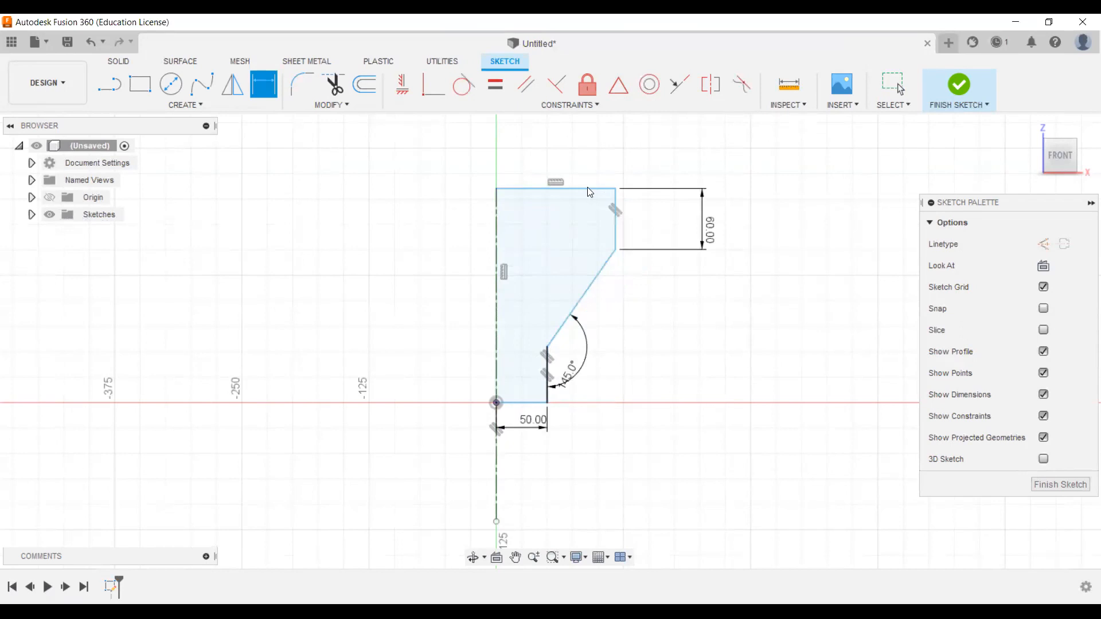
pyautogui.click(591, 168)
pyautogui.write('120')
pyautogui.press('Return')
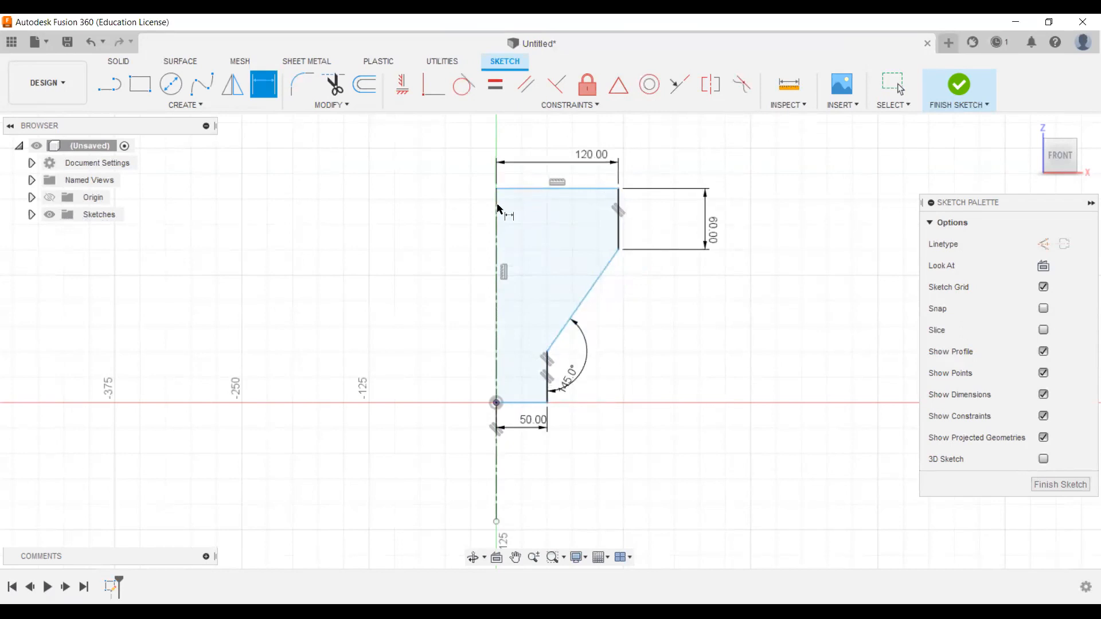
# Try to dimension the overall height between the profile's upper and lower edges at 150 mm, and finish the sketch
pyautogui.click(497, 257)
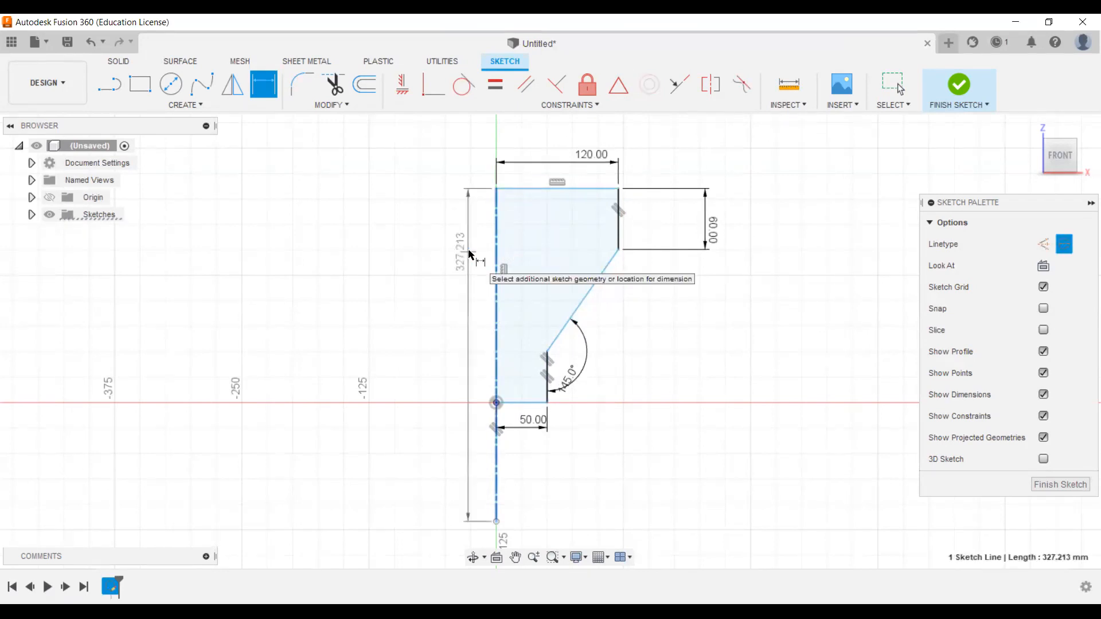
pyautogui.press('Escape')
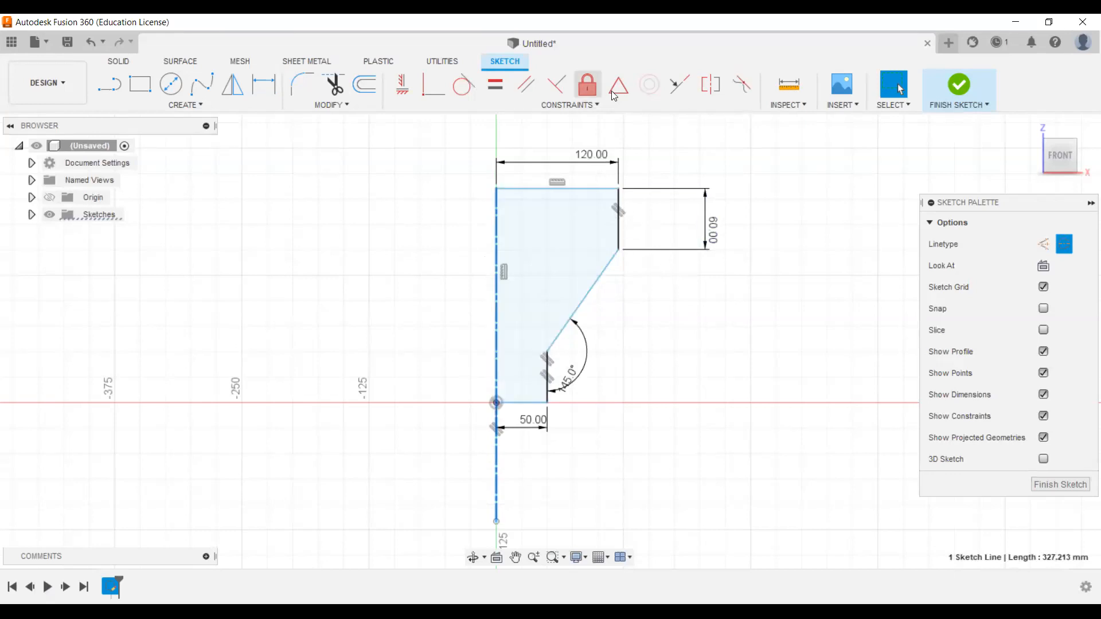
pyautogui.click(617, 335)
pyautogui.press('d')
pyautogui.click(564, 189)
pyautogui.click(522, 404)
pyautogui.click(751, 380)
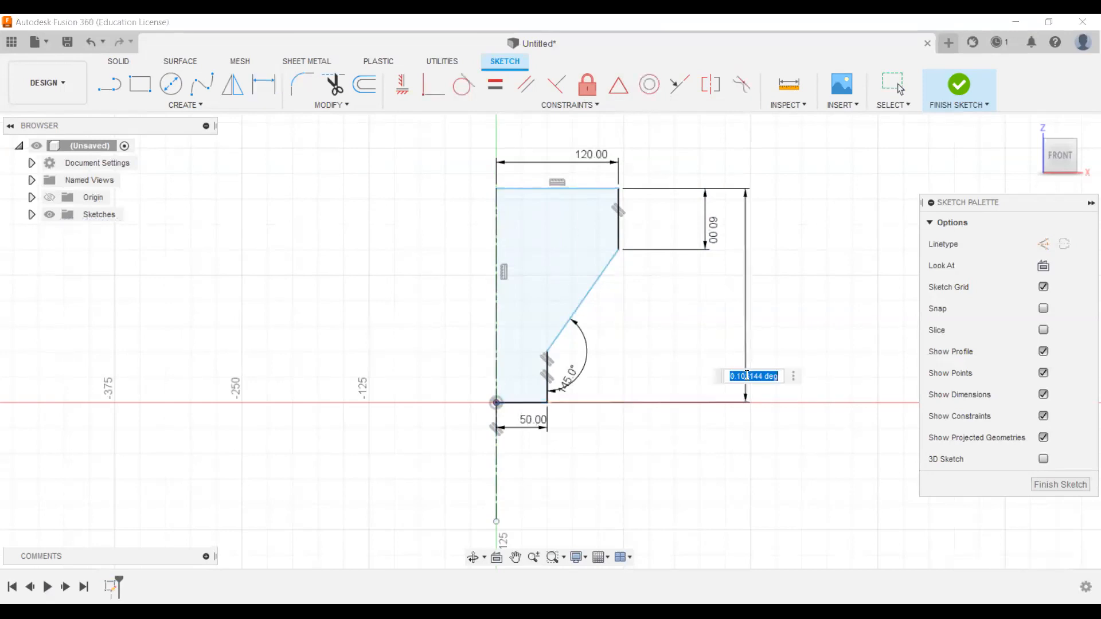
pyautogui.click(793, 378)
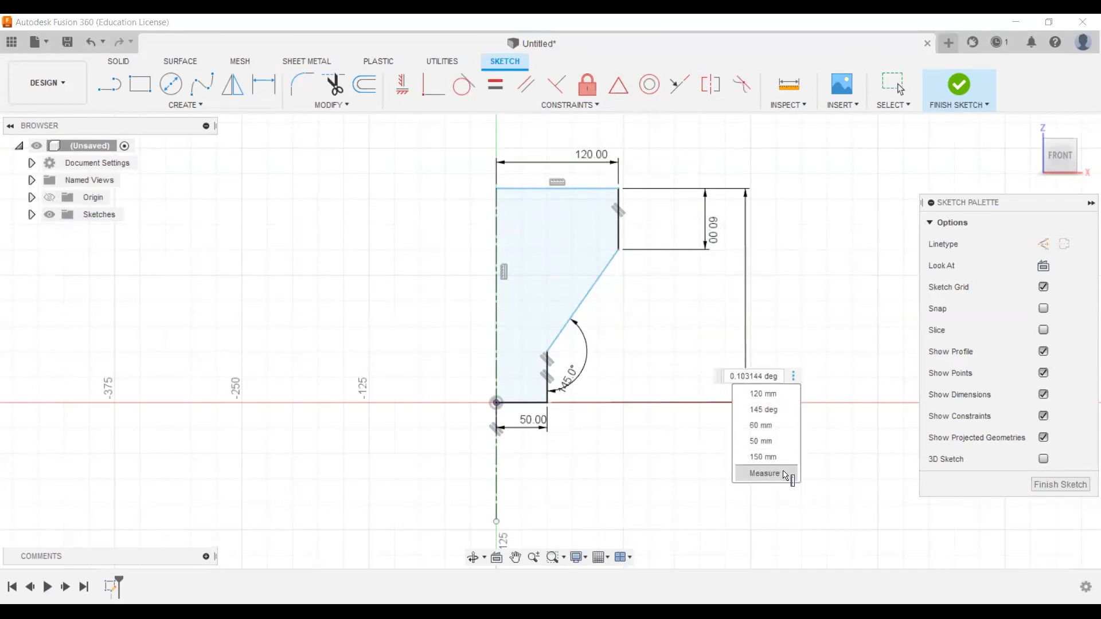
pyautogui.click(764, 474)
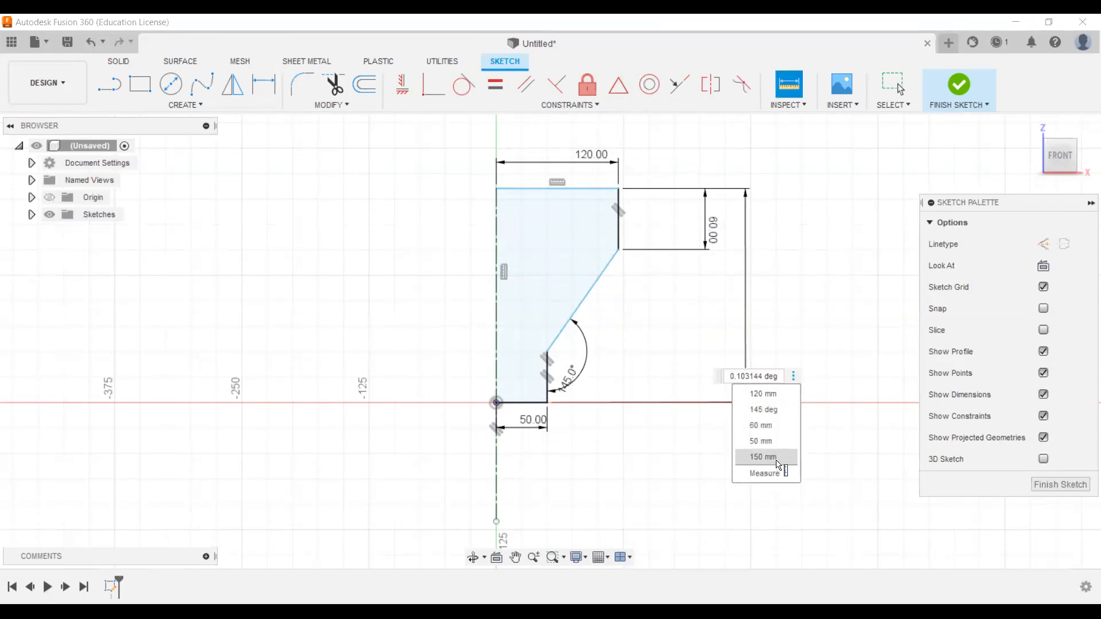
pyautogui.press('Return')
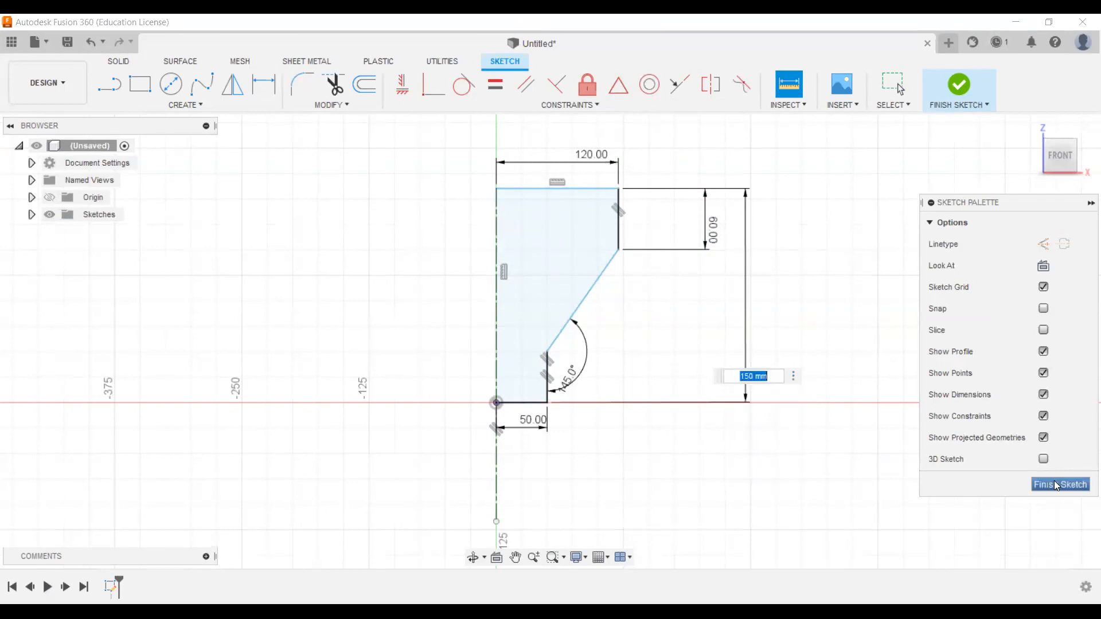
pyautogui.click(1057, 485)
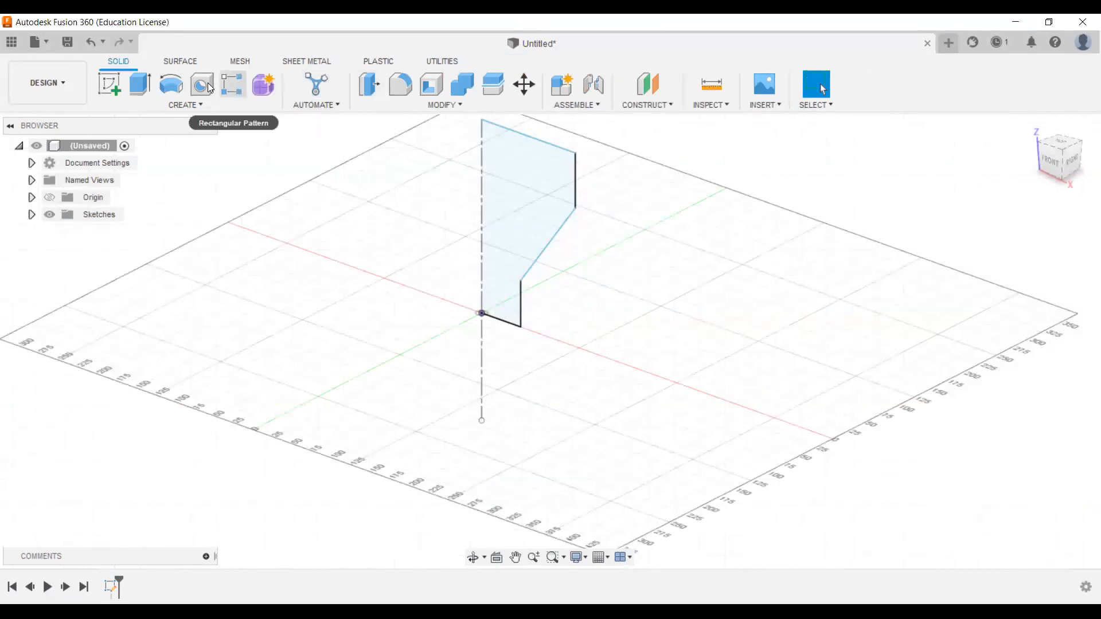
# Revolve the half-profile 270° to one side about the vertical centreline as a new body
pyautogui.click(163, 102)
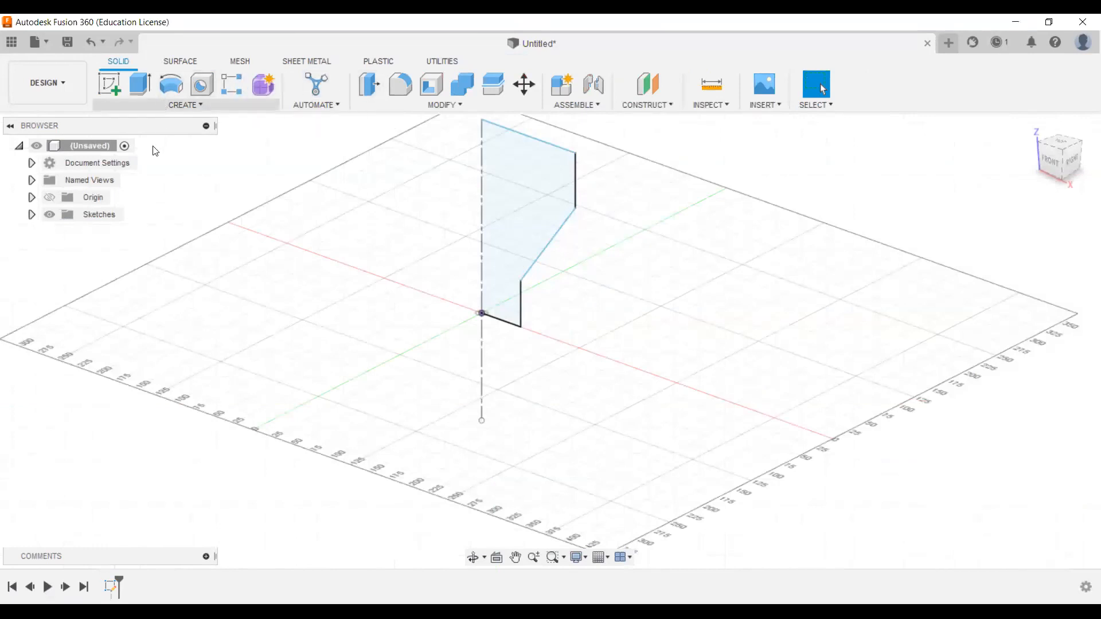
pyautogui.click(144, 200)
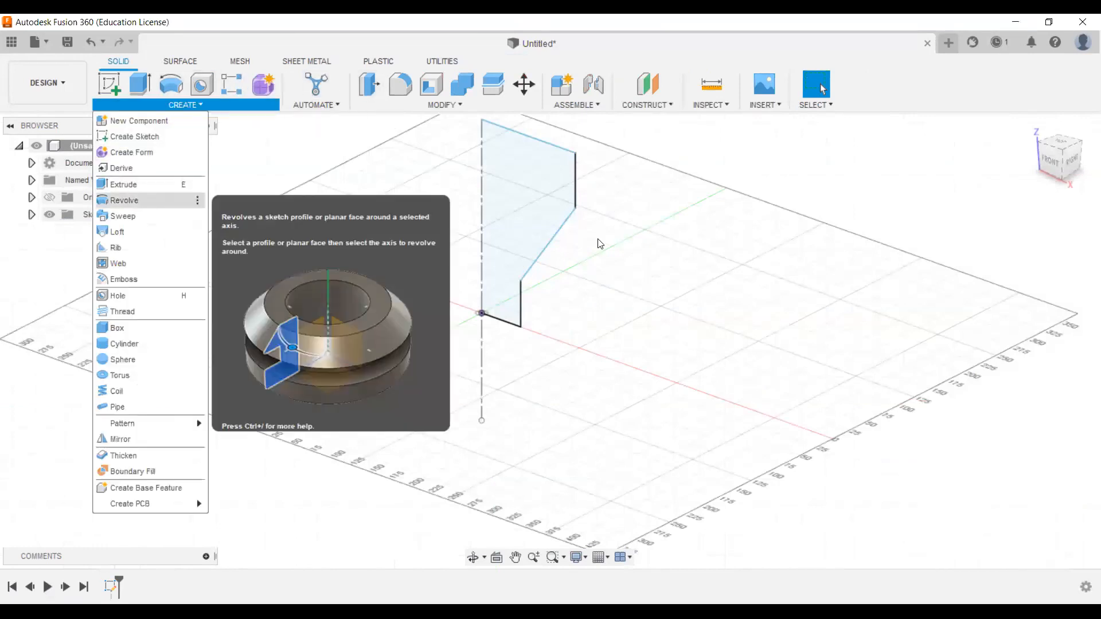
pyautogui.scroll(-2, 506, 181)
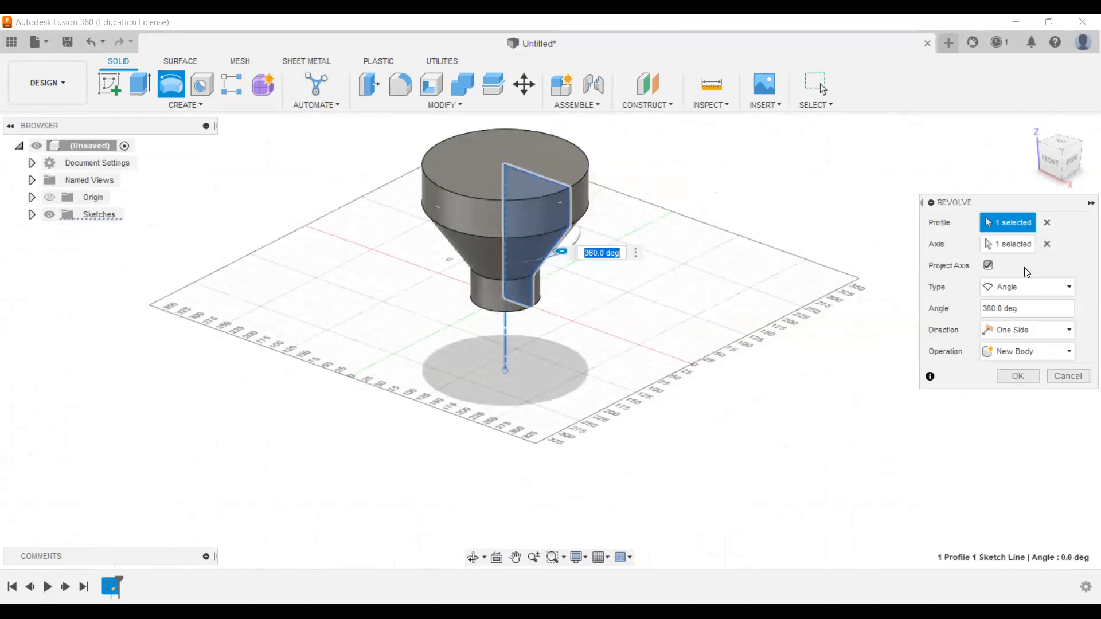
pyautogui.click(1036, 329)
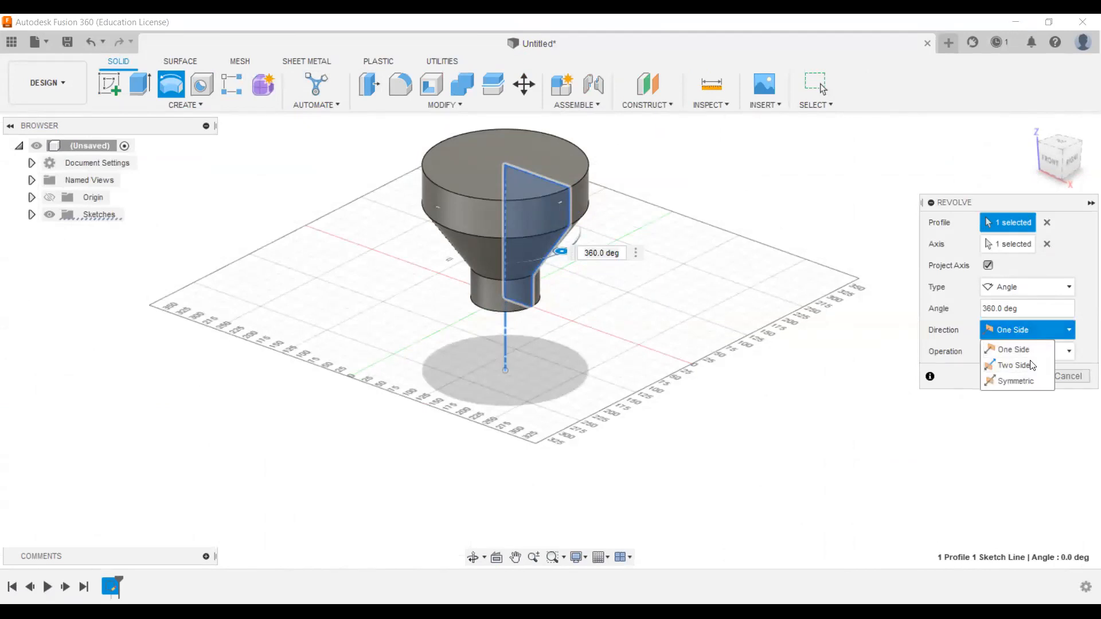
pyautogui.click(1019, 309)
pyautogui.moveTo(1020, 308); pyautogui.dragTo(982, 309)
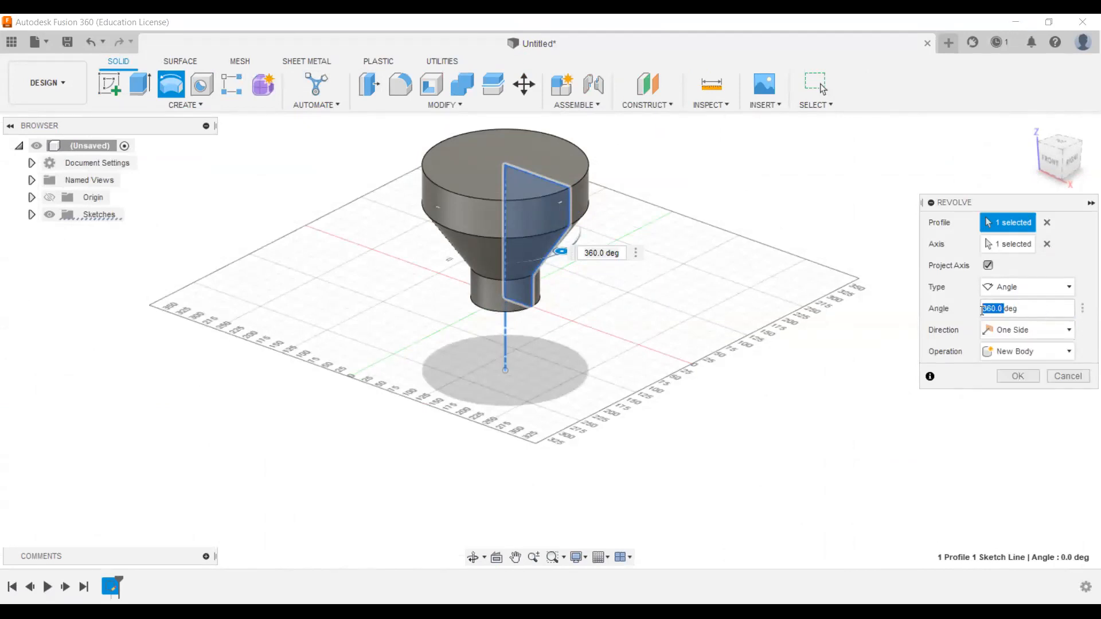
pyautogui.write('270')
pyautogui.press('Return')
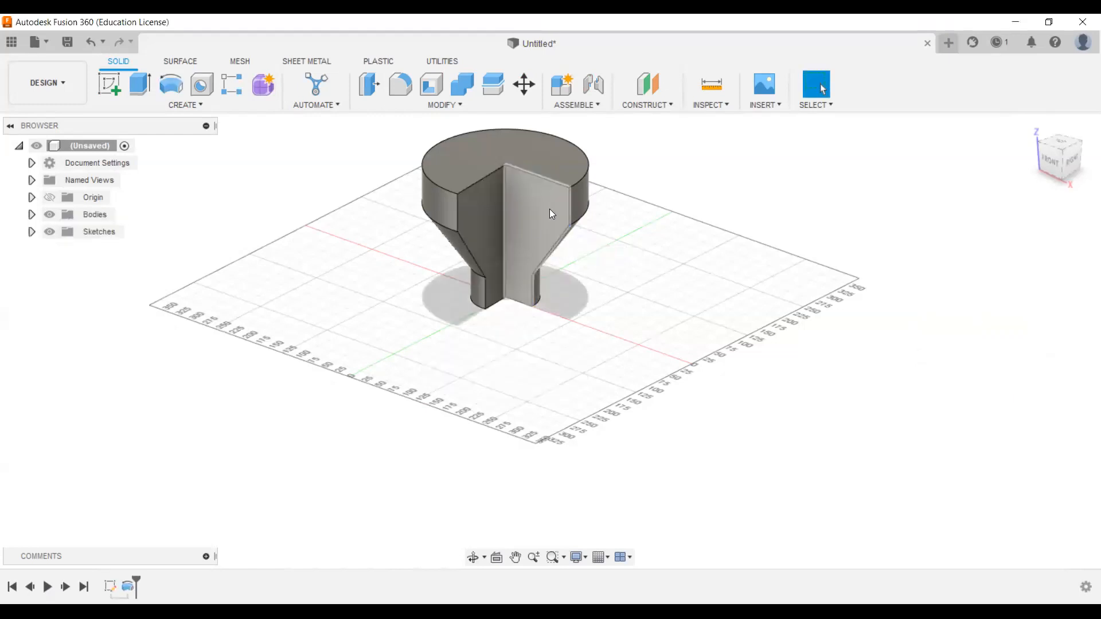
pyautogui.moveTo(557, 257); pyautogui.dragTo(583, 239, button='middle')
pyautogui.scroll(-2, 584, 238)
pyautogui.scroll(4, 584, 239)
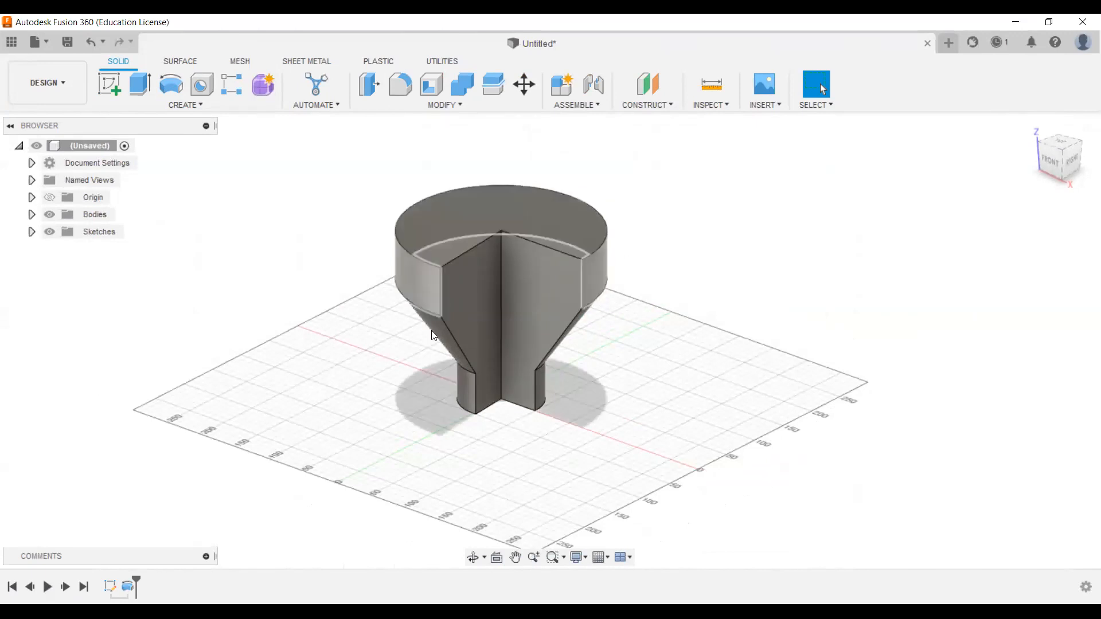
pyautogui.click(560, 285)
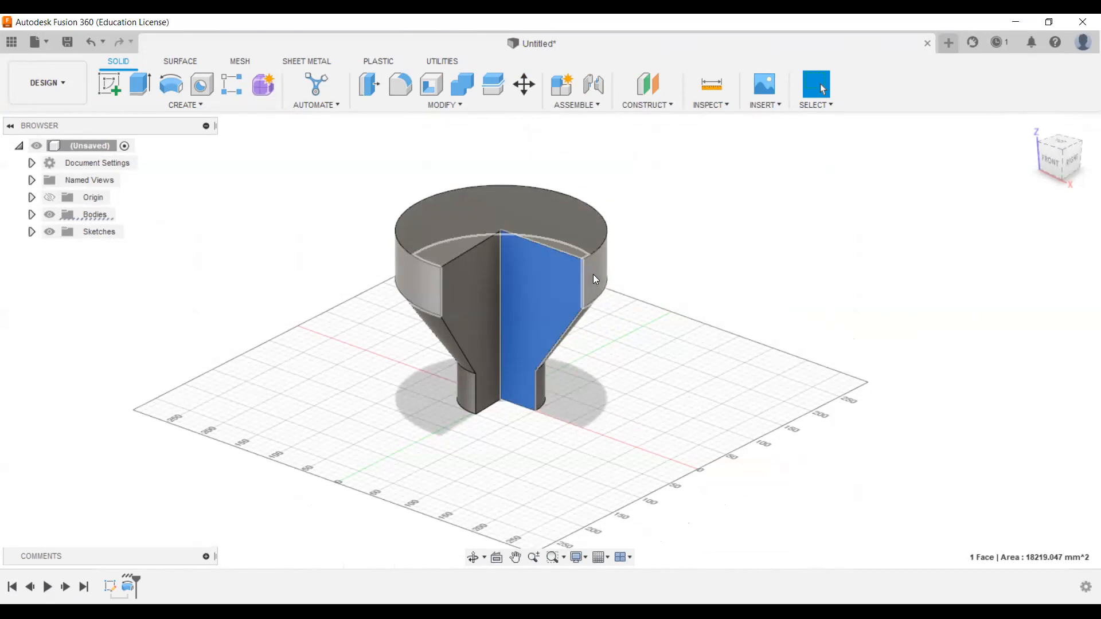
pyautogui.press('Escape')
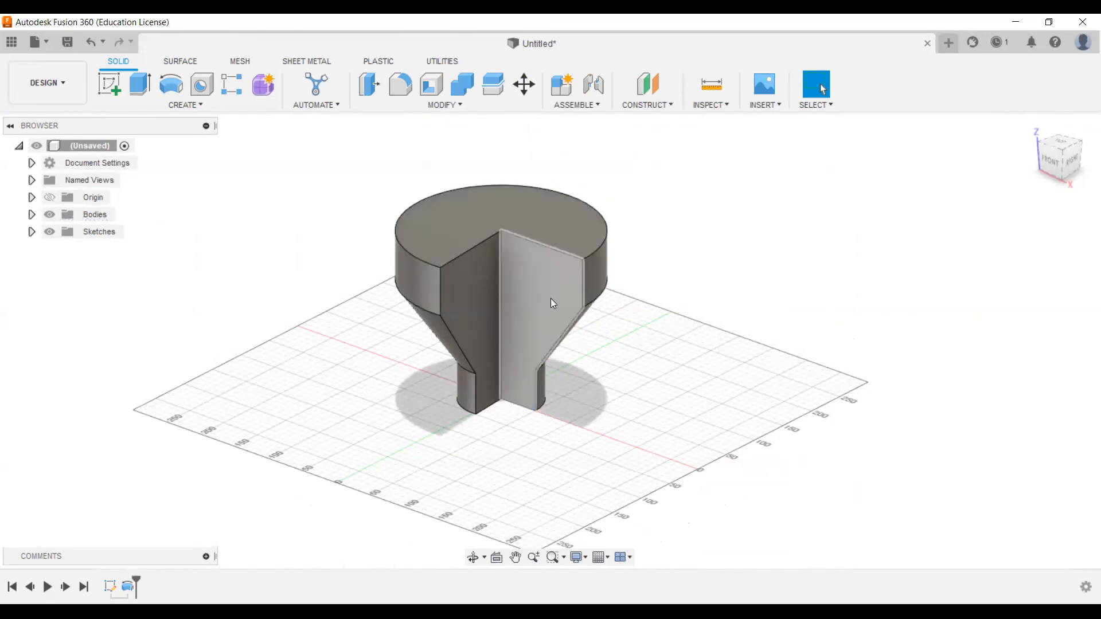
# Reopen the revolved profile's sketch and draw a vertical line from its upper edge to its lower edge, just inside the lower outer edge
pyautogui.click(110, 585)
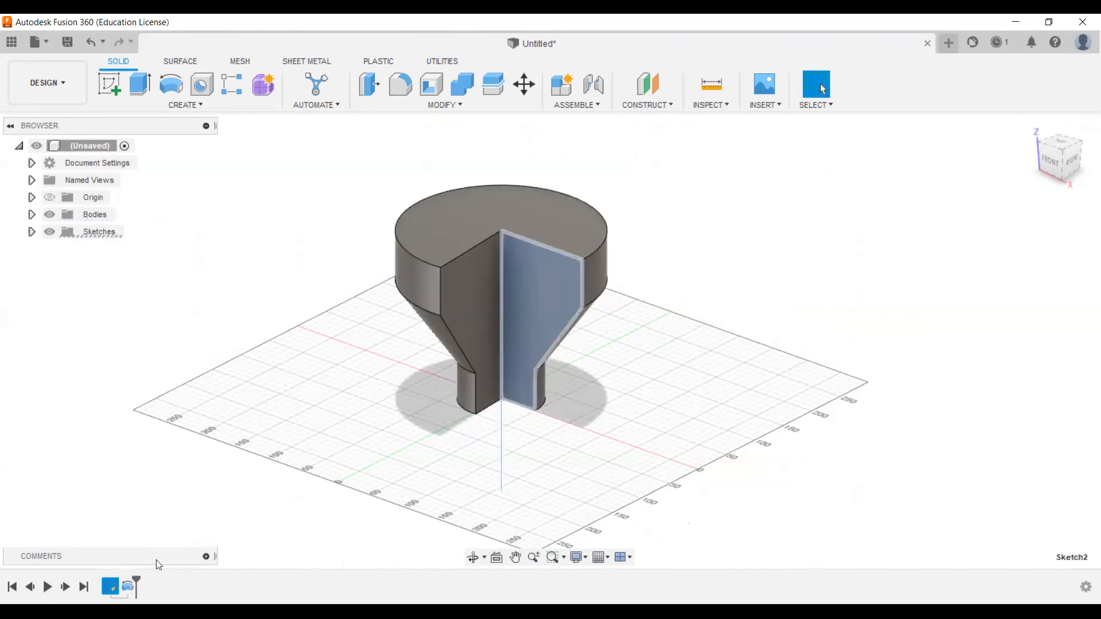
pyautogui.rightClick(116, 585)
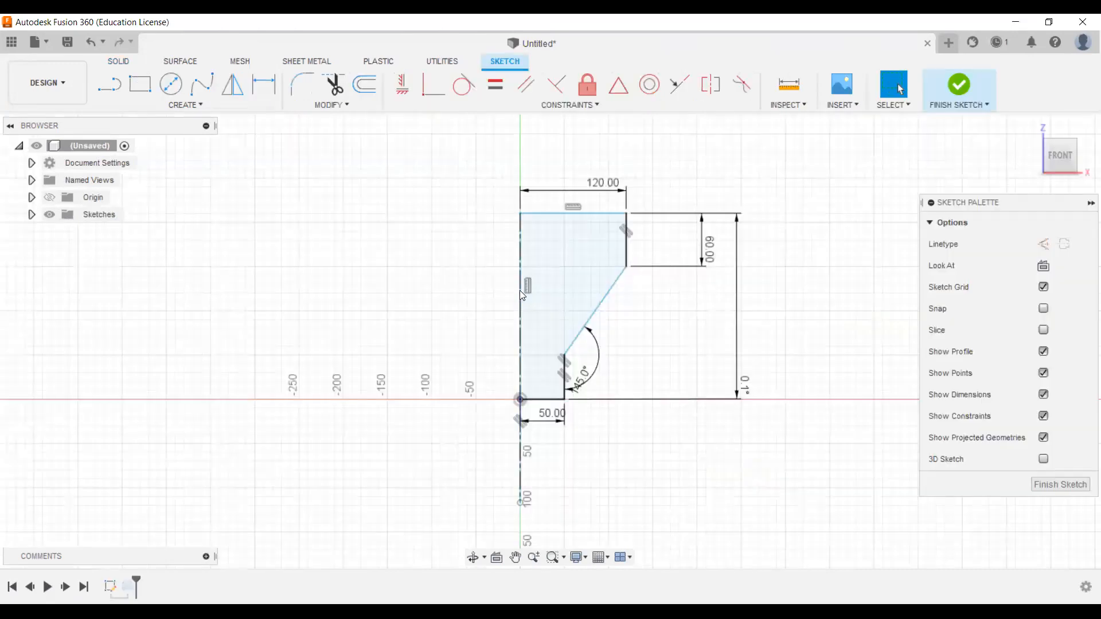
pyautogui.scroll(-5, 472, 270)
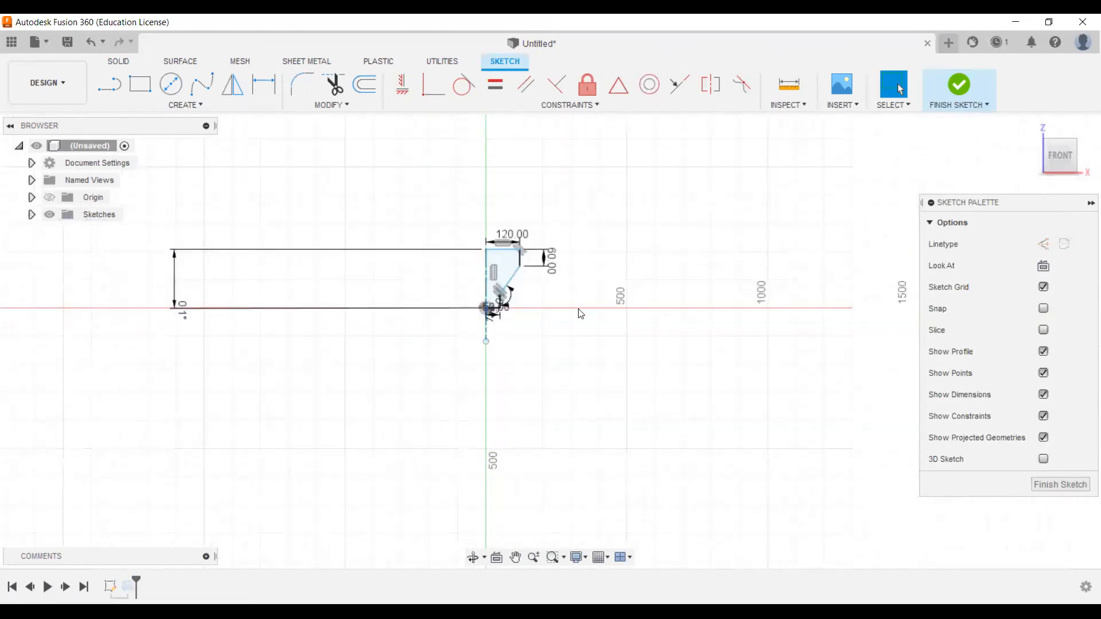
pyautogui.scroll(2, 504, 275)
pyautogui.scroll(3, 478, 258)
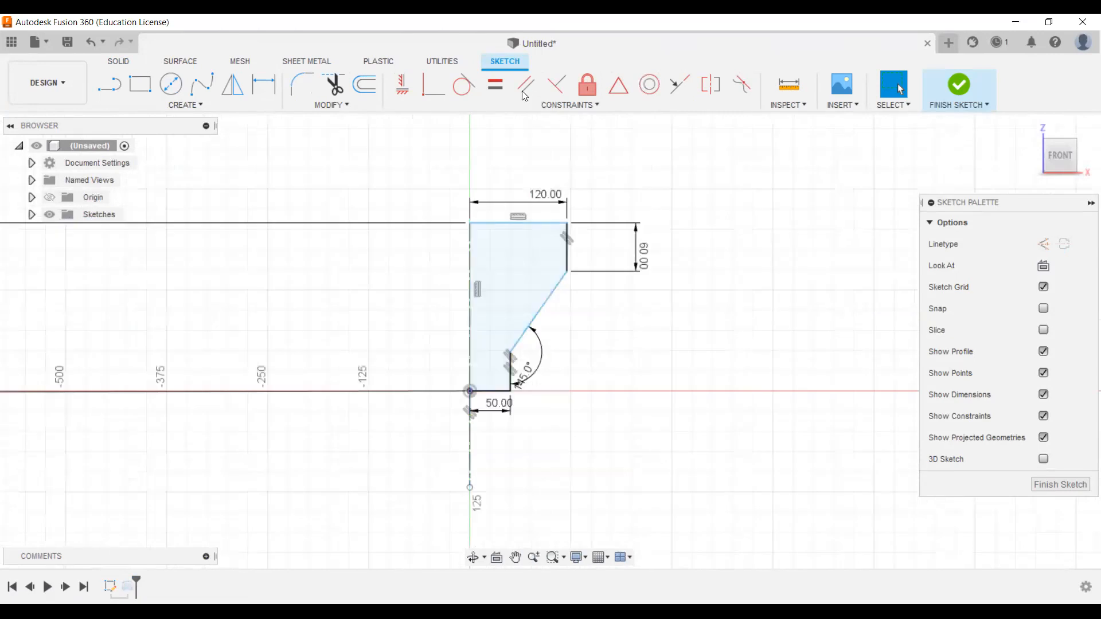
pyautogui.click(108, 84)
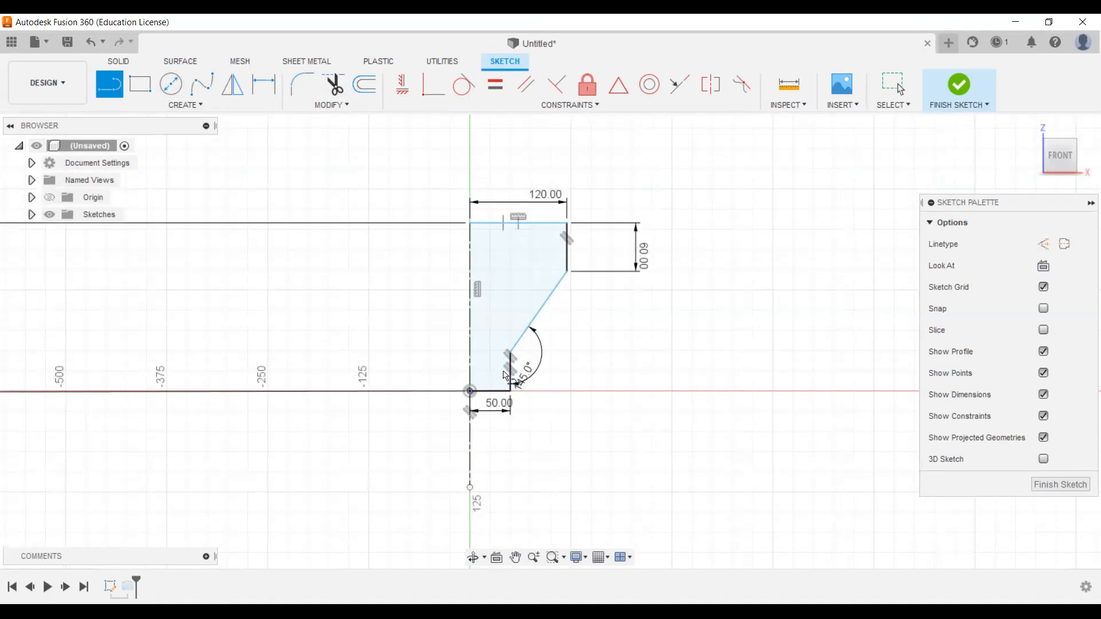
pyautogui.scroll(3, 504, 375)
# Trim away the centreline segment beside the profile and the edge portions inside the new vertical line, and finish the sketch
pyautogui.click(333, 84)
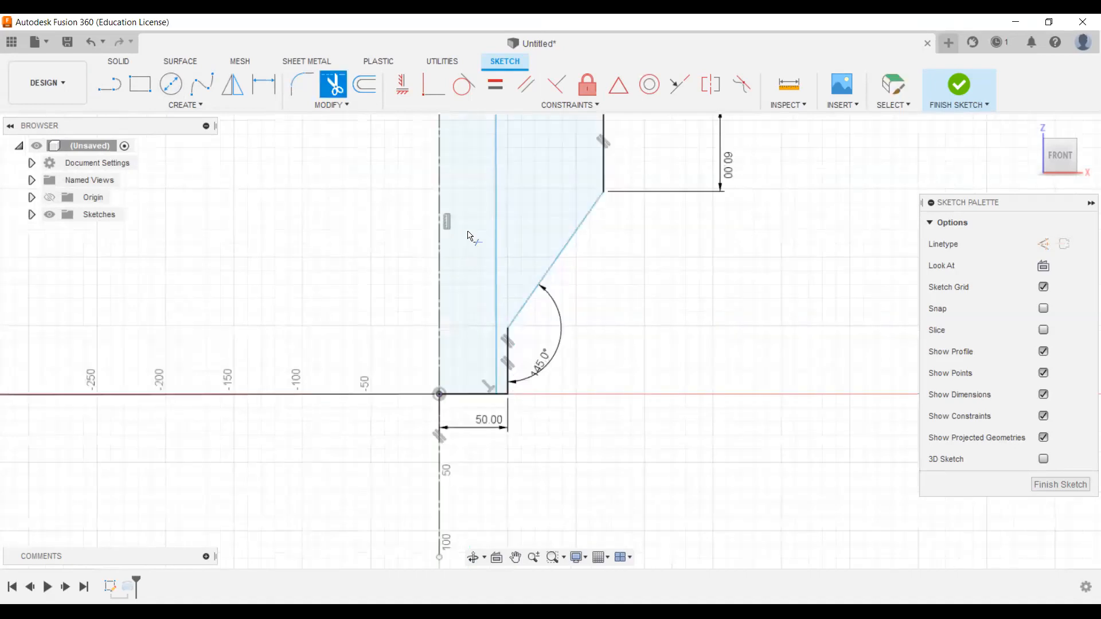
pyautogui.click(442, 261)
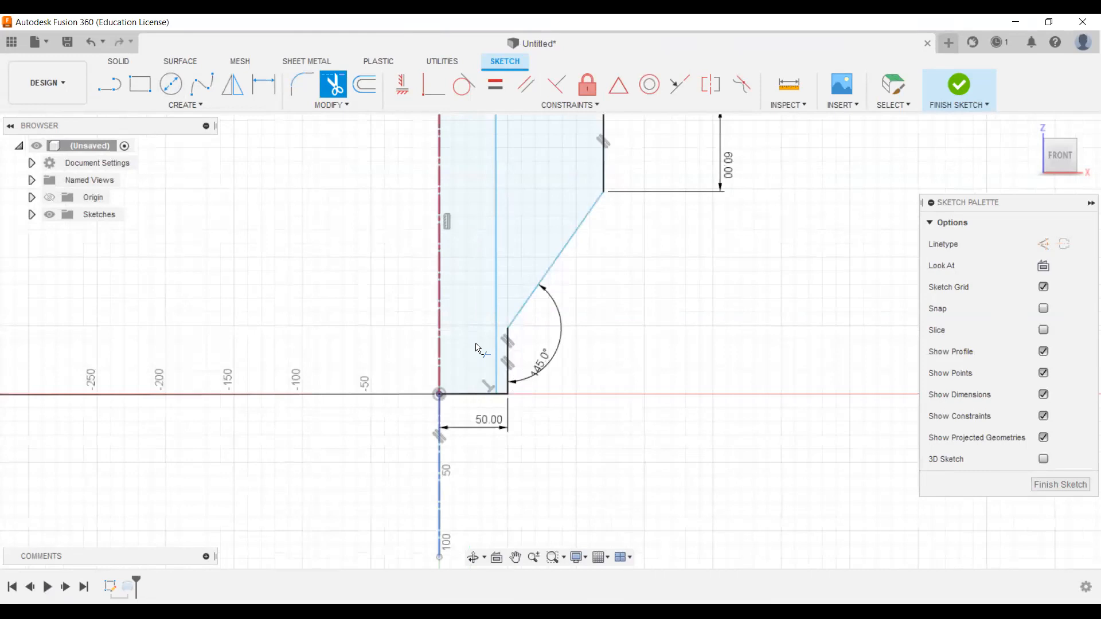
pyautogui.scroll(-2, 476, 346)
pyautogui.scroll(1, 467, 195)
pyautogui.click(470, 166)
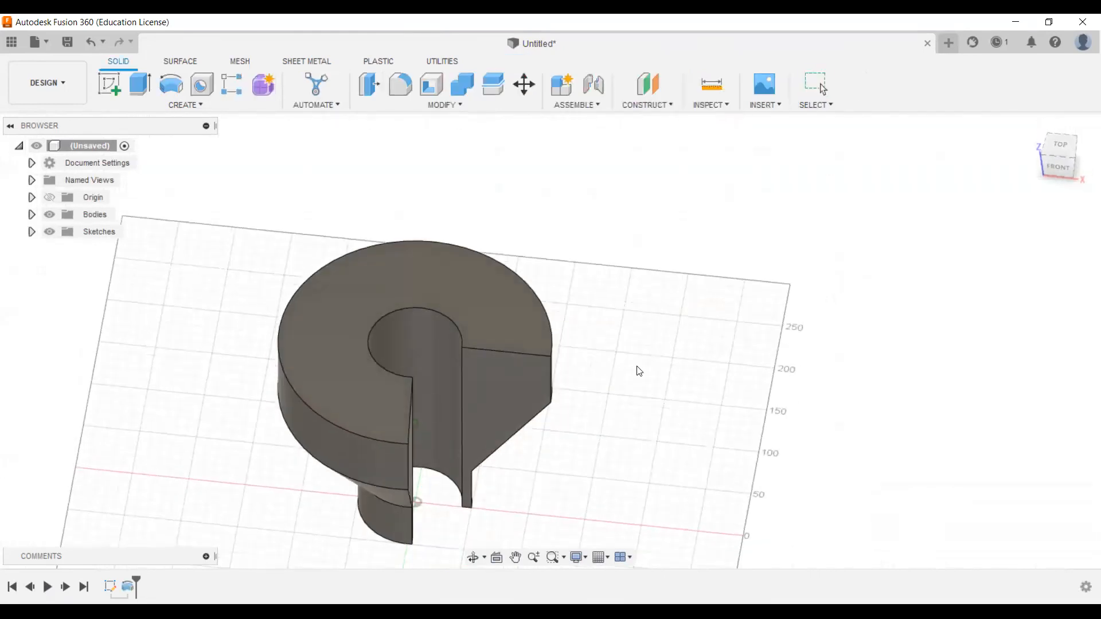
# Reopen the profile sketch, set the angle between the sloped edge and the lower vertical edge to 120°, and finish the sketch
pyautogui.keyDown('shift'); pyautogui.moveTo(639, 371); pyautogui.dragTo(612, 208, button='middle'); pyautogui.keyUp('shift')
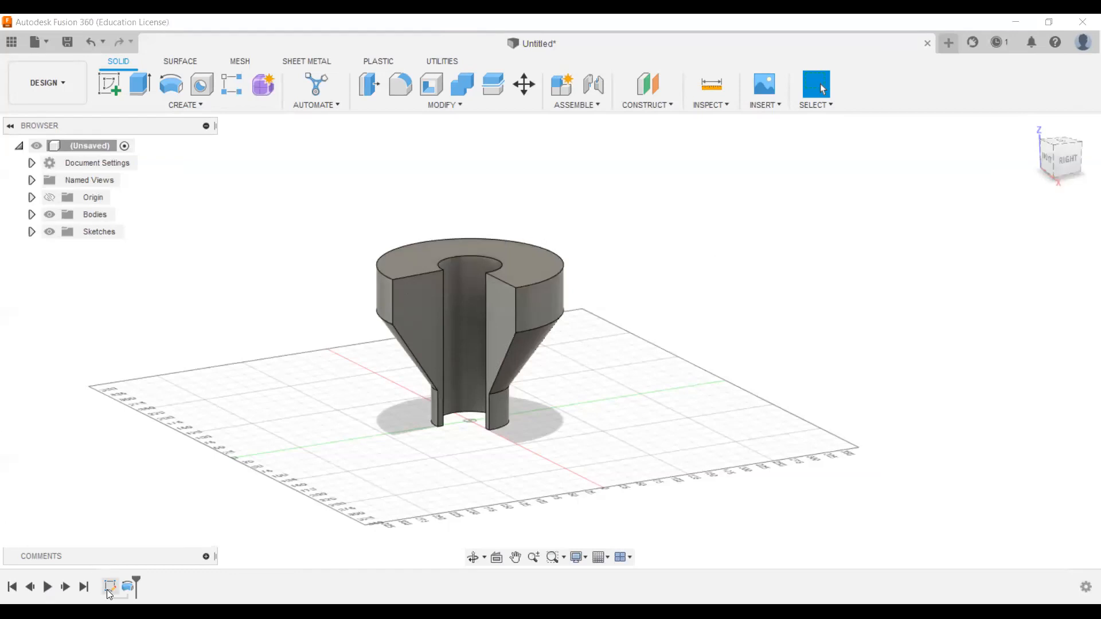
pyautogui.click(500, 338)
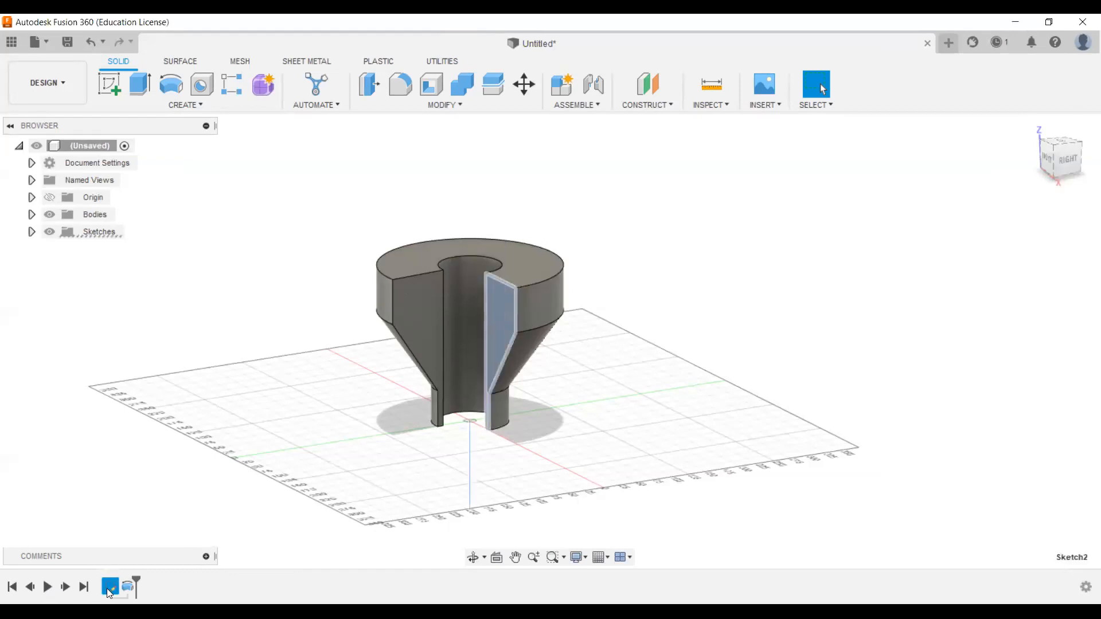
pyautogui.click(128, 545)
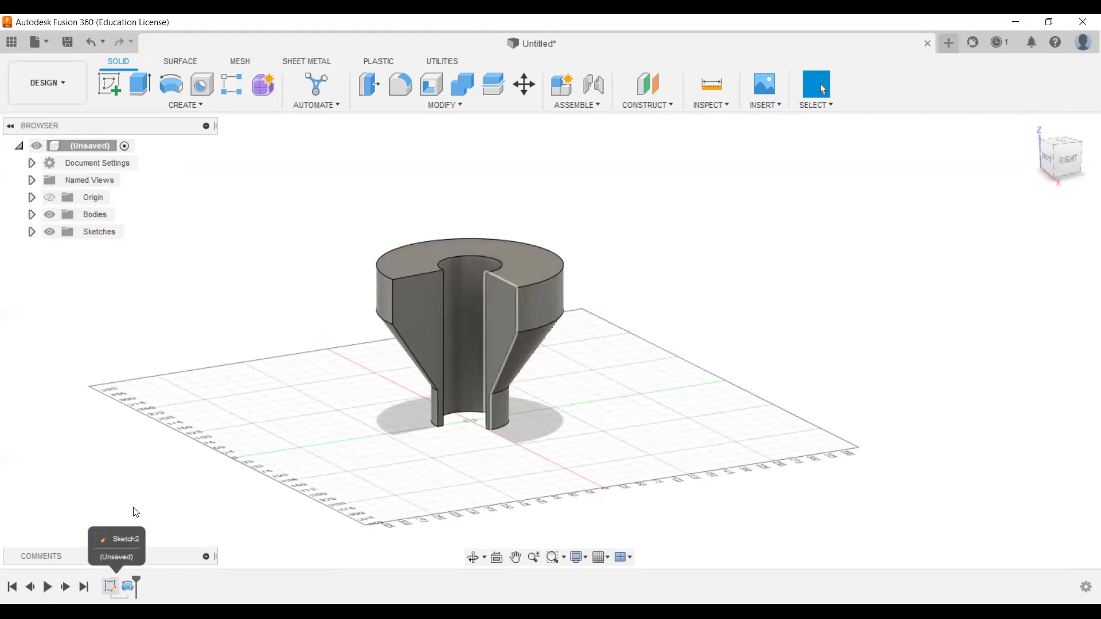
pyautogui.rightClick(112, 586)
pyautogui.click(152, 443)
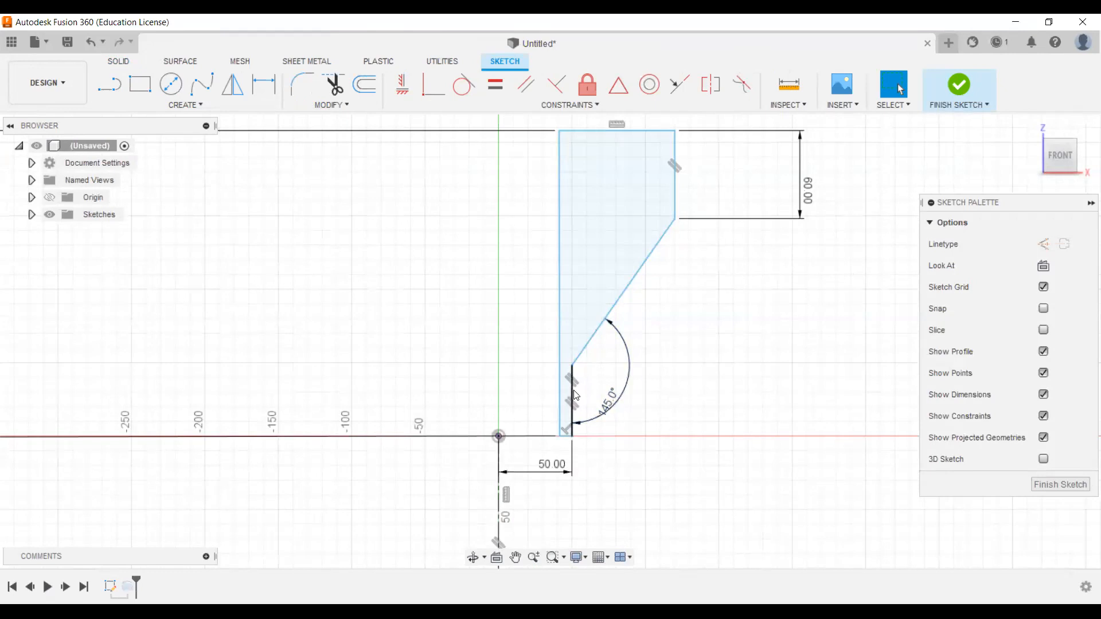
pyautogui.click(594, 388)
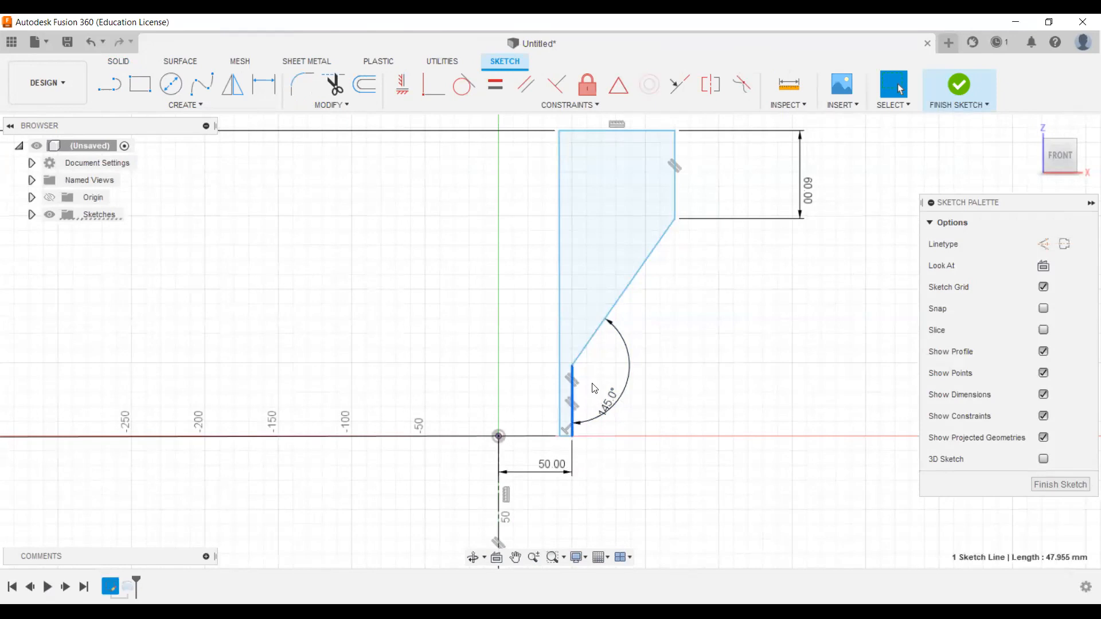
pyautogui.doubleClick(609, 407)
pyautogui.write('120')
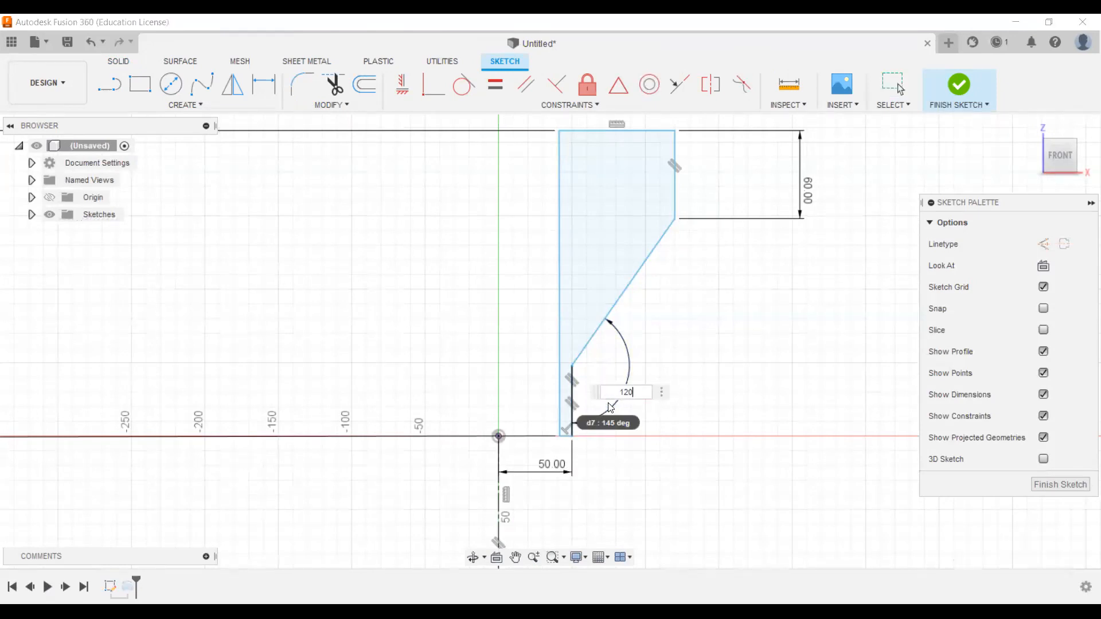
pyautogui.press('Return')
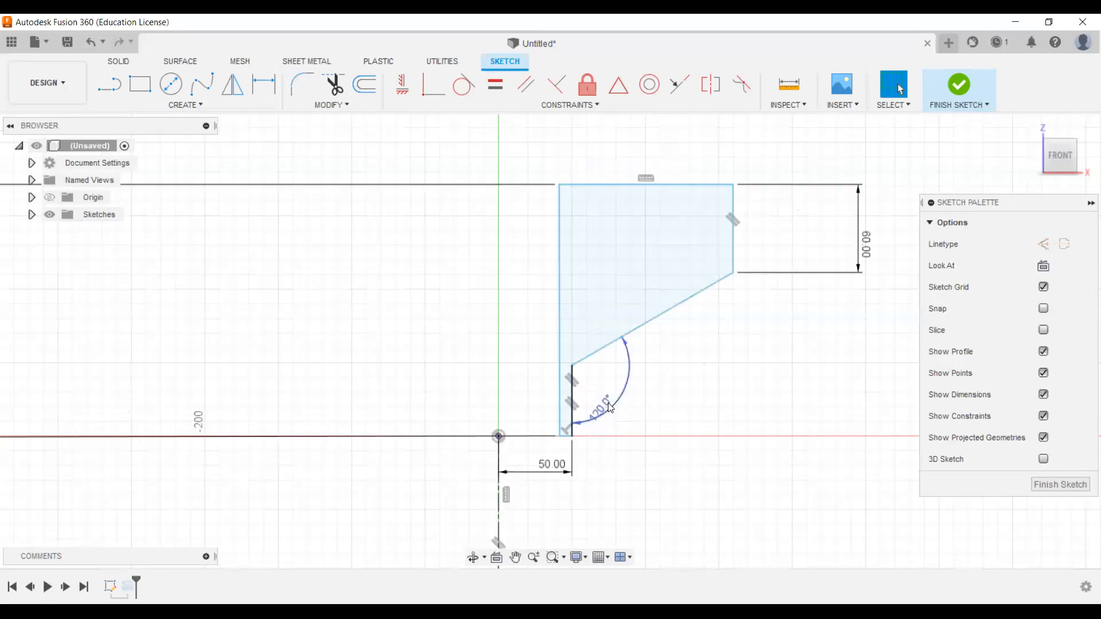
pyautogui.click(963, 100)
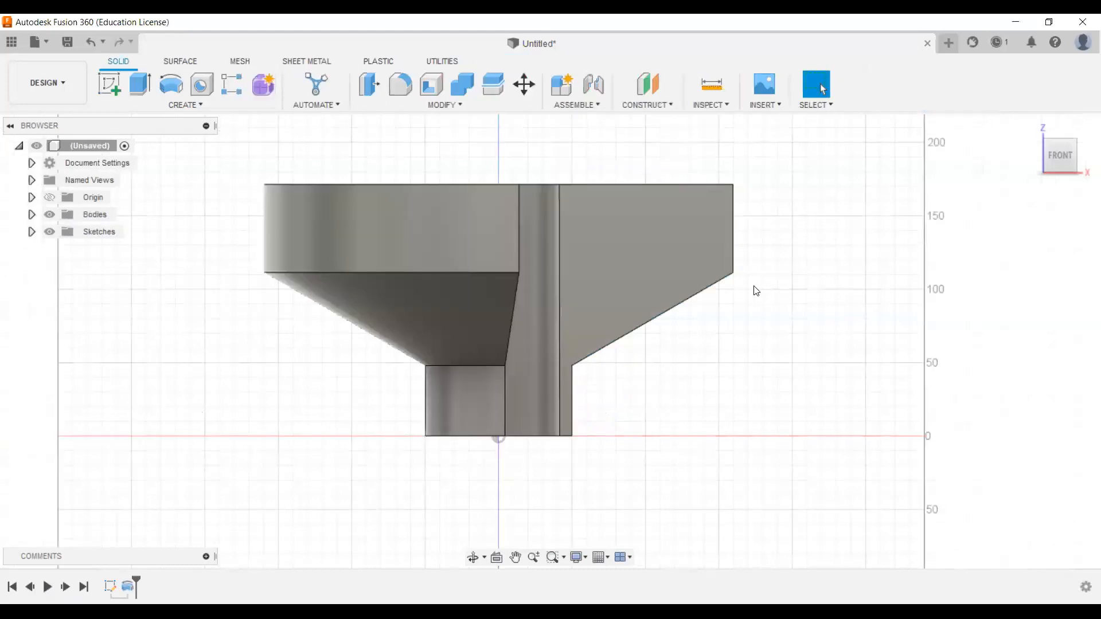
# Examine the updated revolved solid's sloped underside, central bore and open section from several angles
pyautogui.keyDown('shift'); pyautogui.moveTo(745, 301); pyautogui.dragTo(138, 586, button='middle'); pyautogui.keyUp('shift')
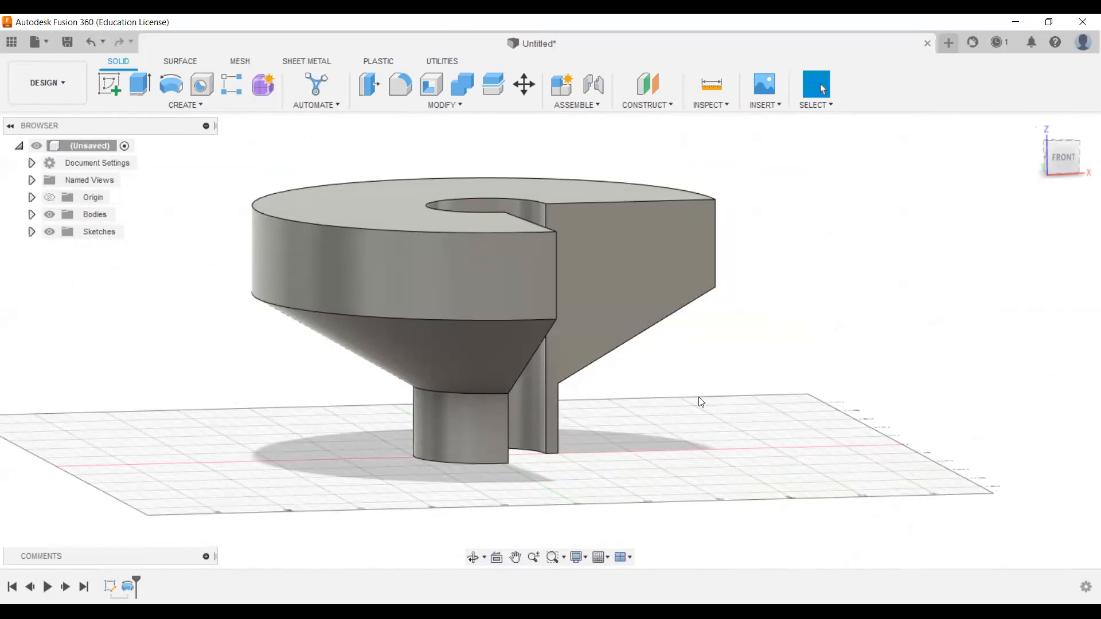
pyautogui.keyDown('shift'); pyautogui.moveTo(701, 402); pyautogui.dragTo(732, 283, button='middle'); pyautogui.keyUp('shift')
pyautogui.keyDown('shift'); pyautogui.moveTo(697, 354); pyautogui.dragTo(646, 354, button='middle'); pyautogui.keyUp('shift')
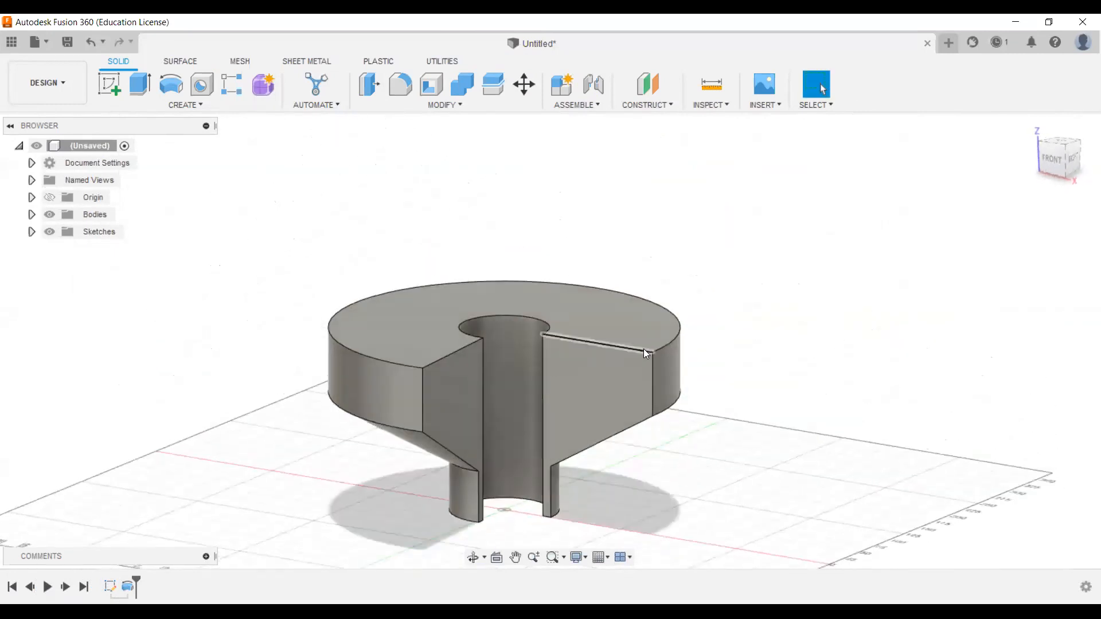
pyautogui.scroll(-2, 720, 307)
pyautogui.scroll(1, 720, 307)
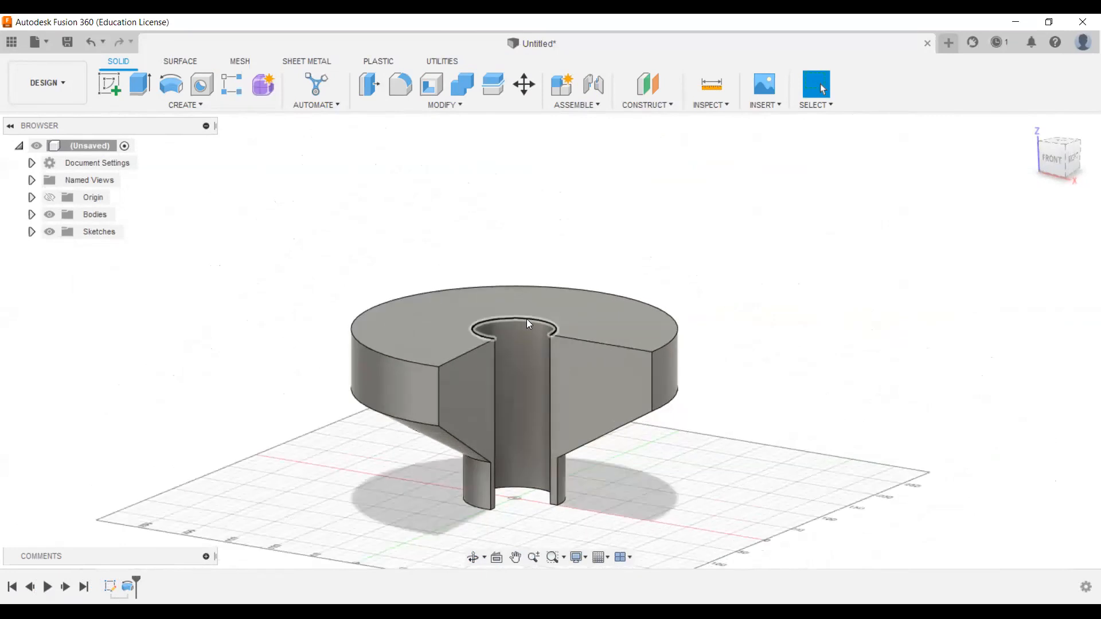
pyautogui.scroll(-1, 530, 303)
pyautogui.scroll(2, 527, 303)
pyautogui.scroll(-3, 527, 303)
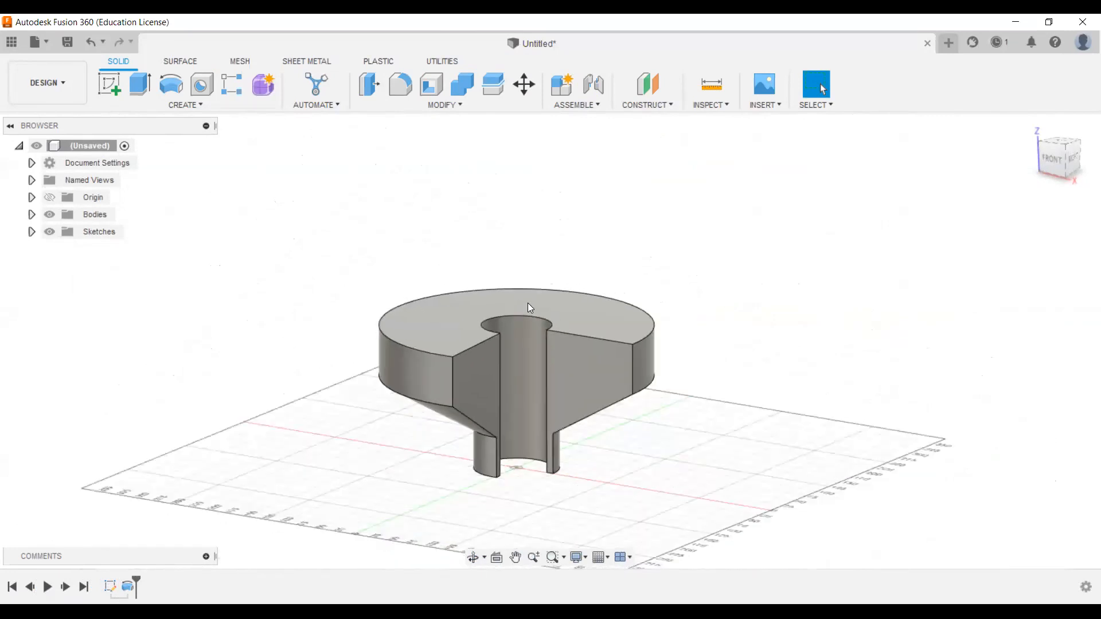
pyautogui.keyDown('shift'); pyautogui.moveTo(528, 303); pyautogui.dragTo(580, 329, button='middle'); pyautogui.keyUp('shift')
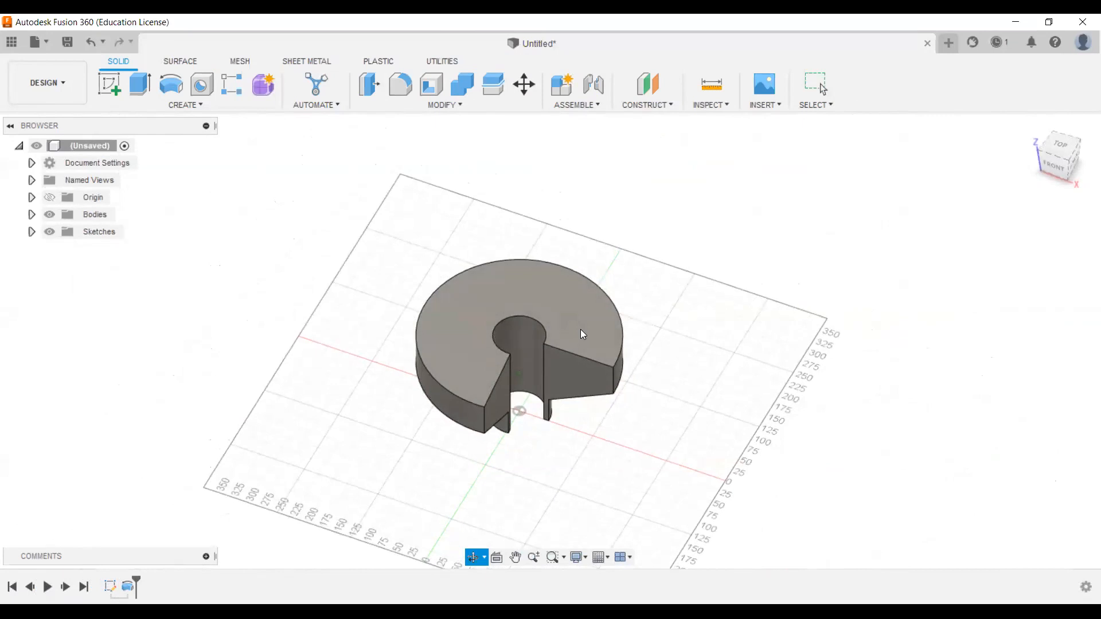
pyautogui.scroll(-2, 580, 329)
pyautogui.scroll(3, 580, 329)
# Delete the revolved solid and its profile sketch to leave the design empty
pyautogui.moveTo(322, 255); pyautogui.dragTo(784, 499)
pyautogui.keyDown('shift'); pyautogui.moveTo(707, 417); pyautogui.dragTo(703, 388, button='middle'); pyautogui.keyUp('shift')
pyautogui.moveTo(365, 234); pyautogui.dragTo(707, 523)
pyautogui.press('Delete')
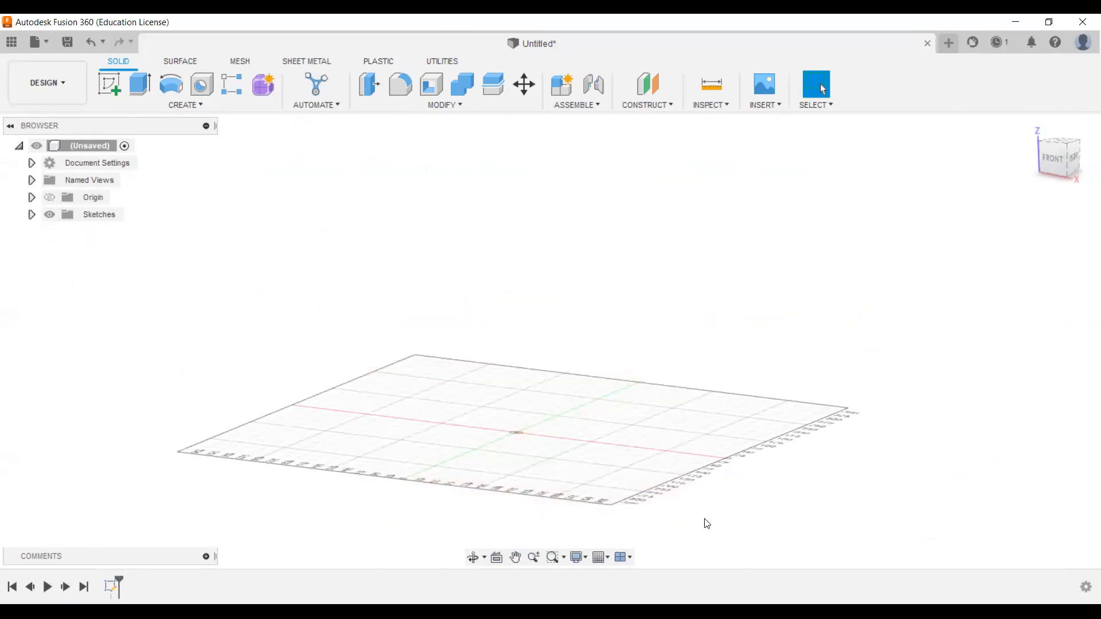
pyautogui.click(110, 587)
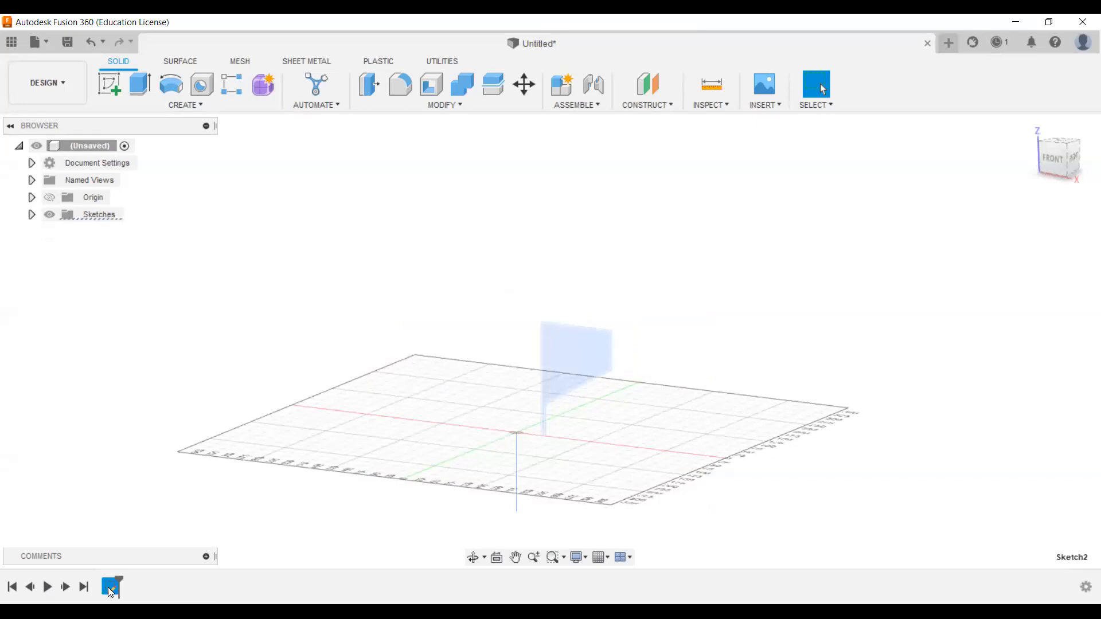
pyautogui.press('Delete')
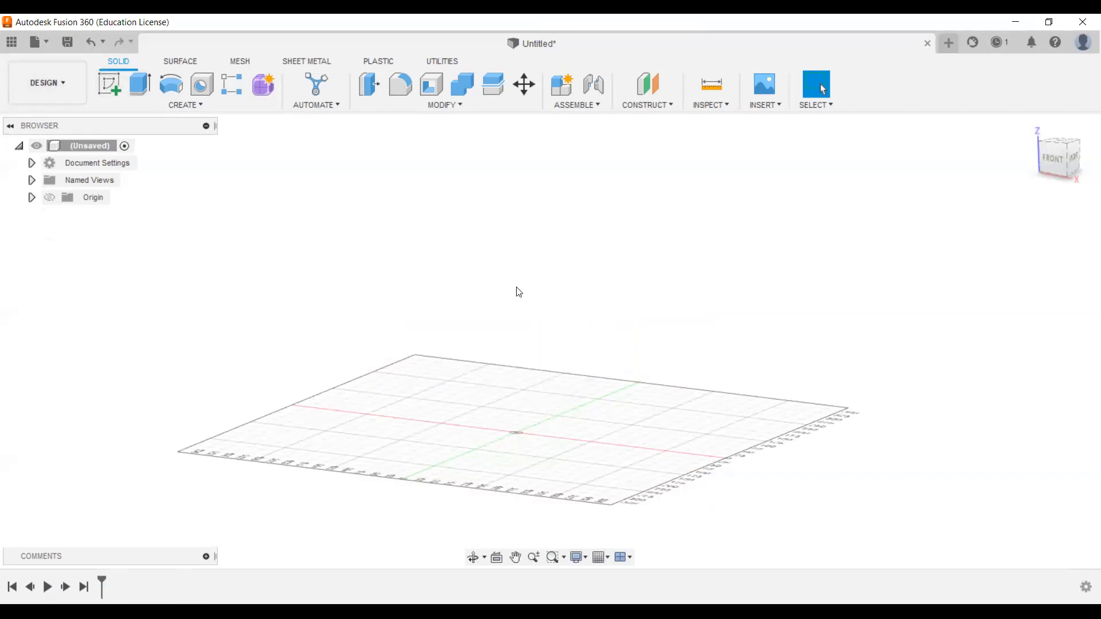
# Start a sketch on the front plane and draw a circle centred on the origin
pyautogui.click(1056, 158)
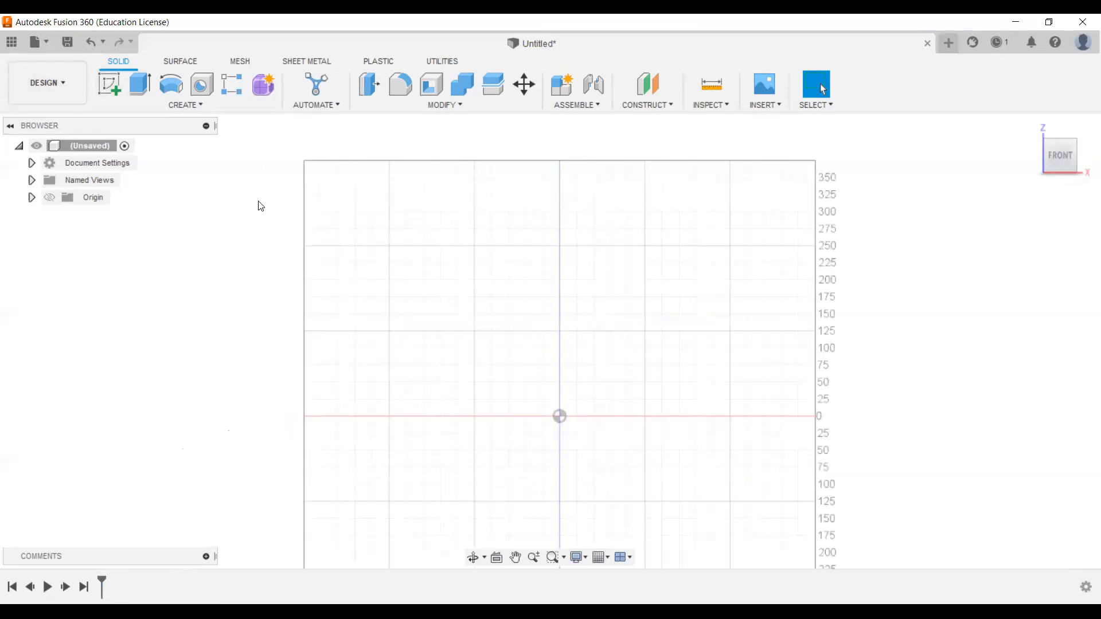
pyautogui.click(154, 101)
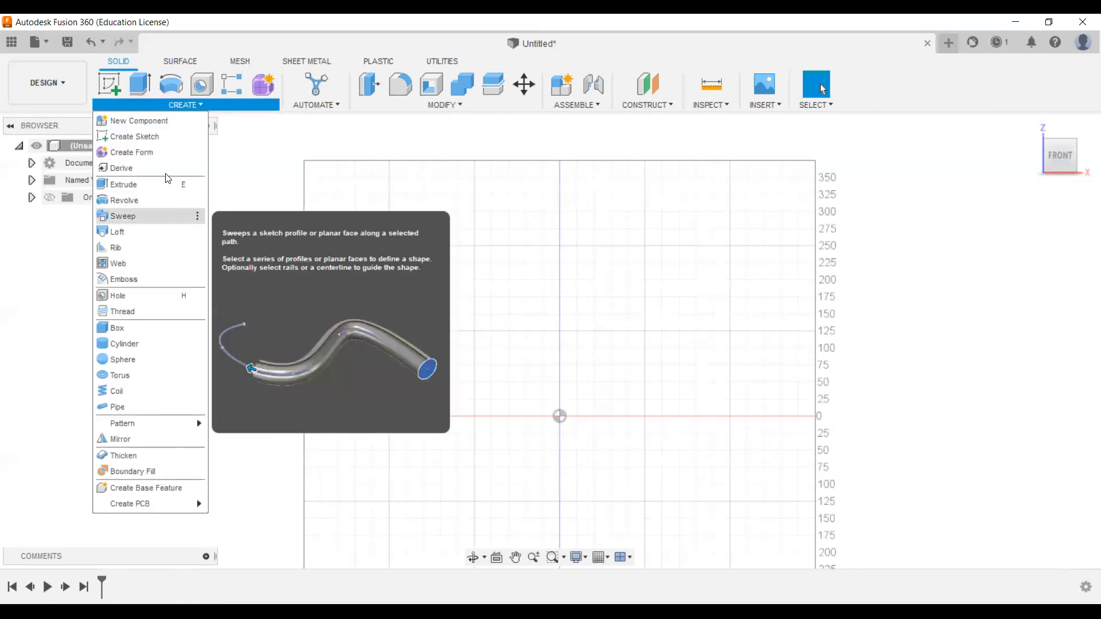
pyautogui.click(256, 151)
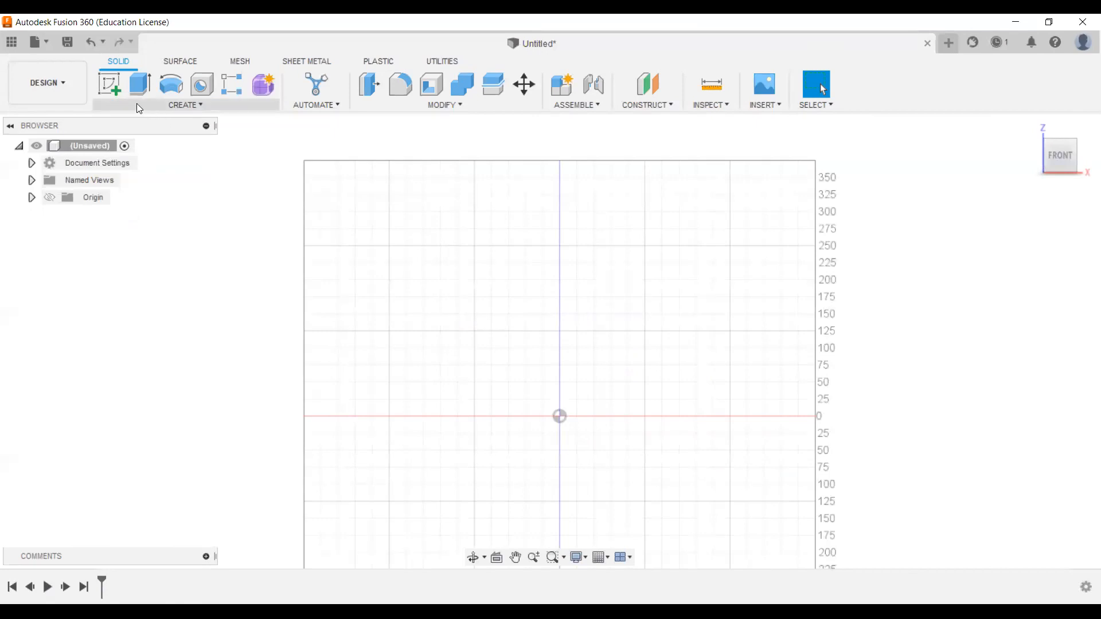
pyautogui.click(113, 85)
pyautogui.click(574, 377)
pyautogui.press('c')
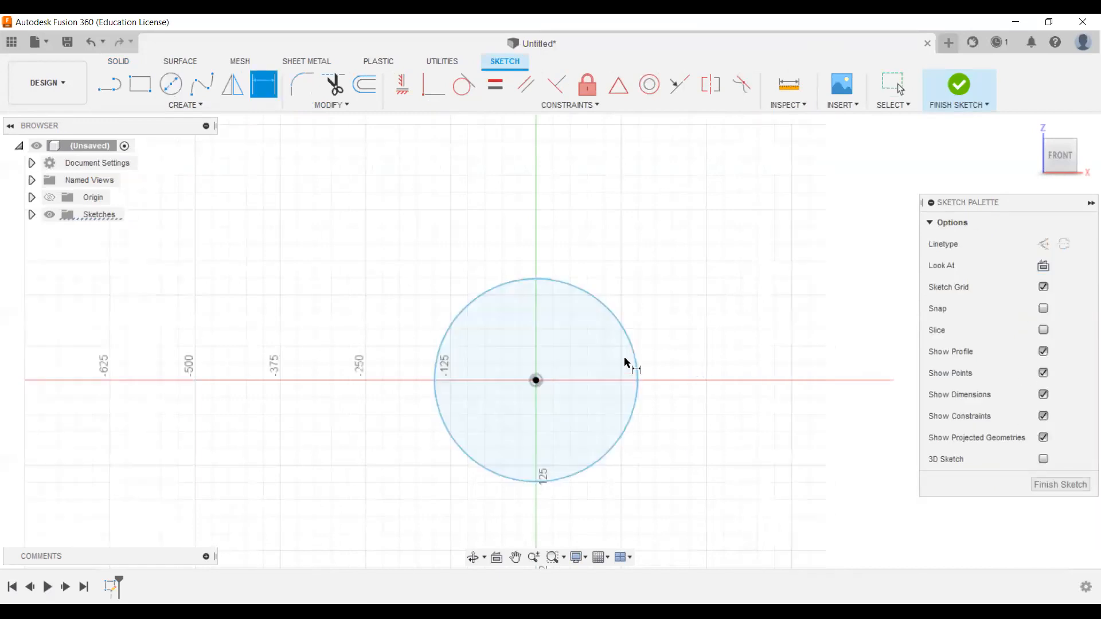
# Set the circle's diameter to 150 mm and finish the sketch
pyautogui.click(630, 359)
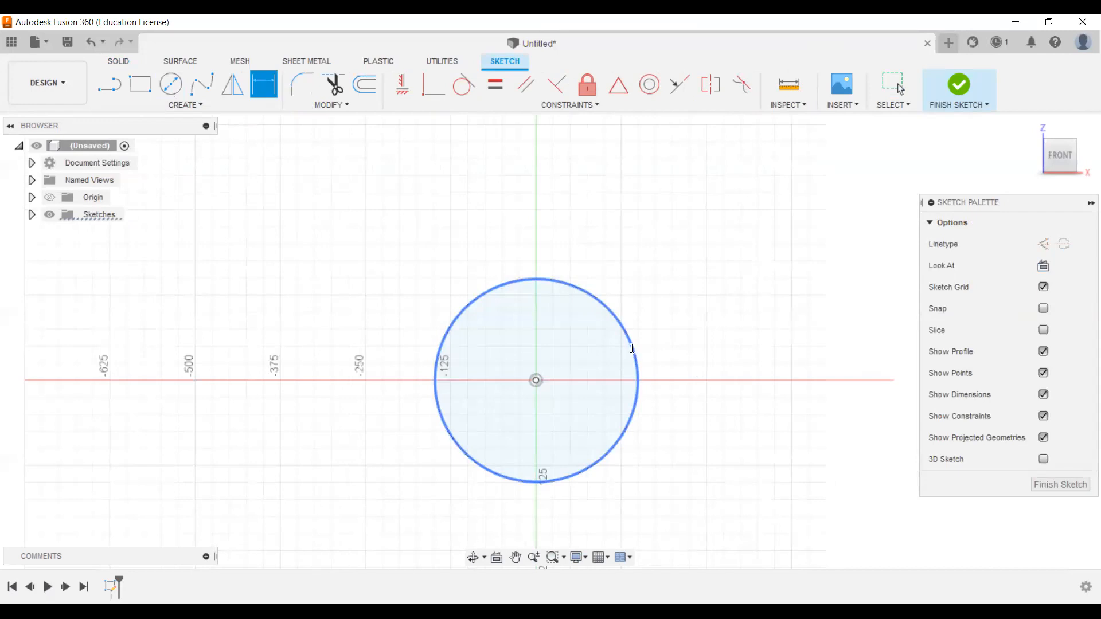
pyautogui.click(631, 349)
pyautogui.write('15')
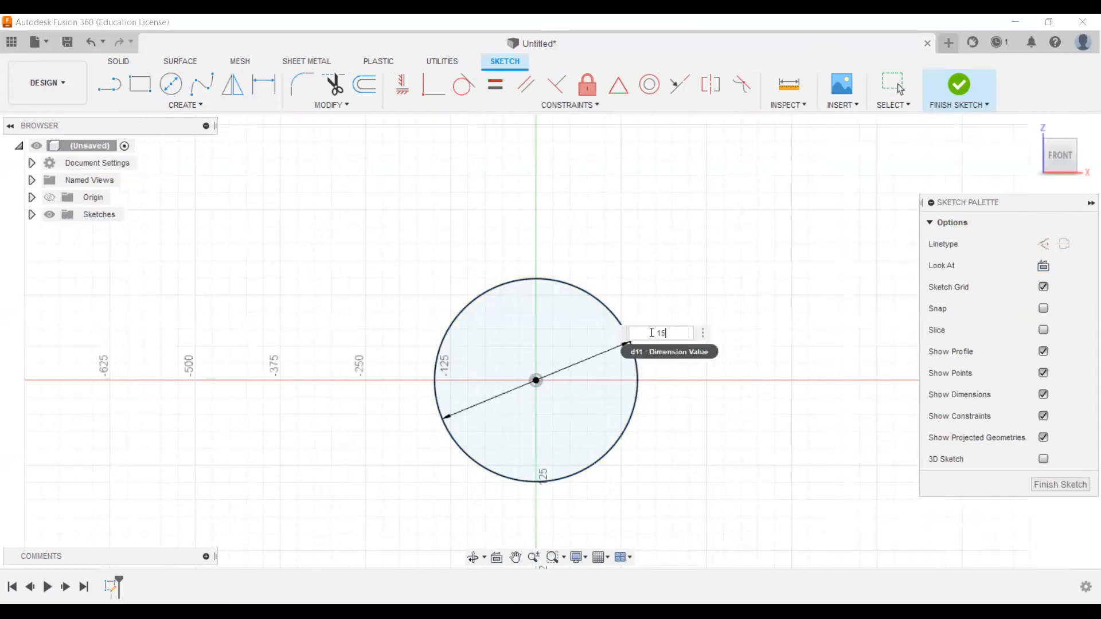
pyautogui.write('0')
pyautogui.press('Return')
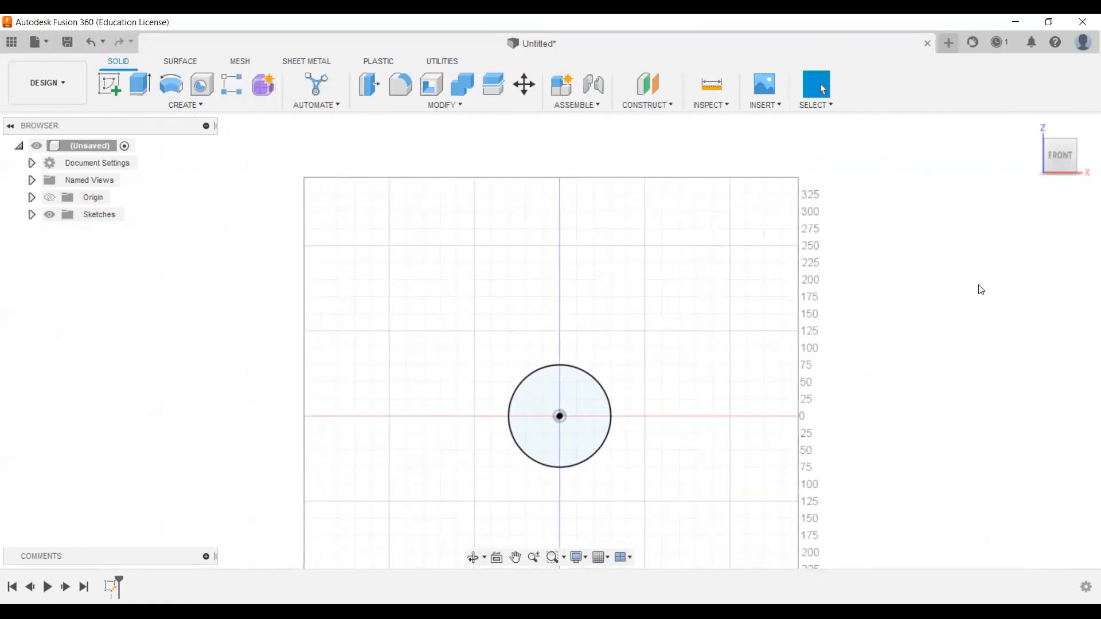
pyautogui.keyDown('shift'); pyautogui.moveTo(950, 300); pyautogui.dragTo(572, 399, button='middle'); pyautogui.keyUp('shift')
pyautogui.click(571, 394)
pyautogui.click(507, 435)
pyautogui.click(576, 414)
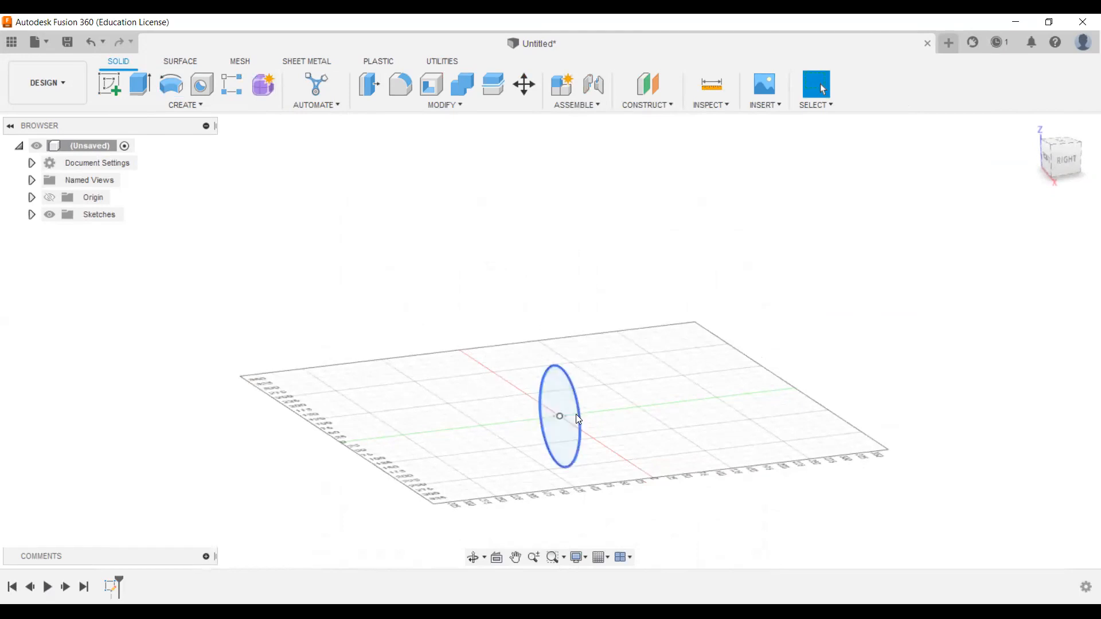
pyautogui.press('Escape')
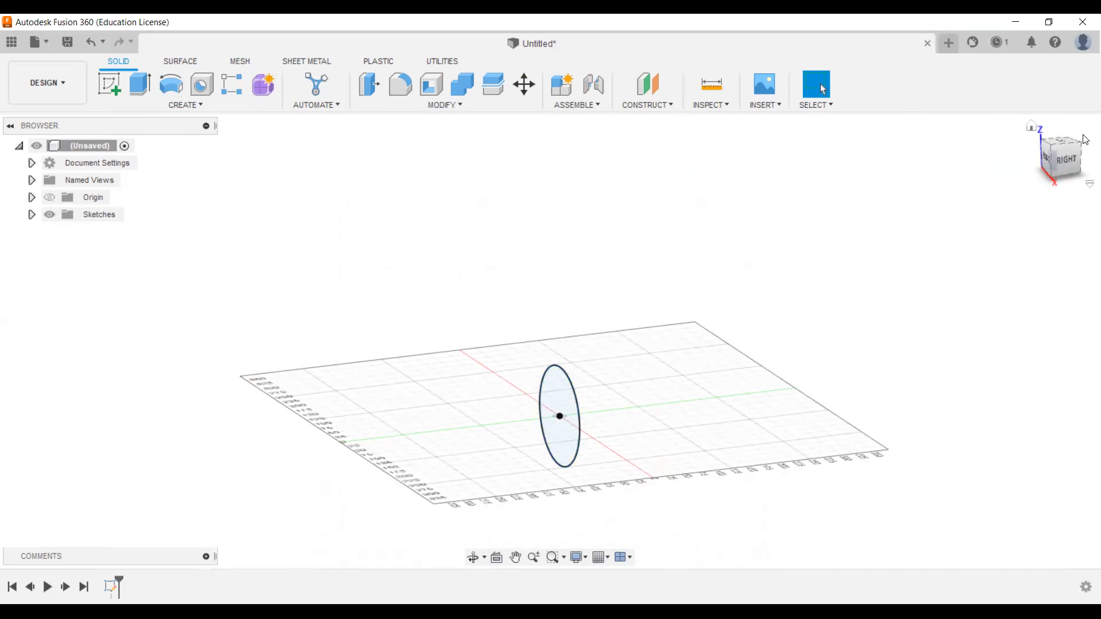
# On the right plane, sketch a wavy four-point spline starting at the circle's centre and ending upwards, and finish the sketch
pyautogui.click(1067, 163)
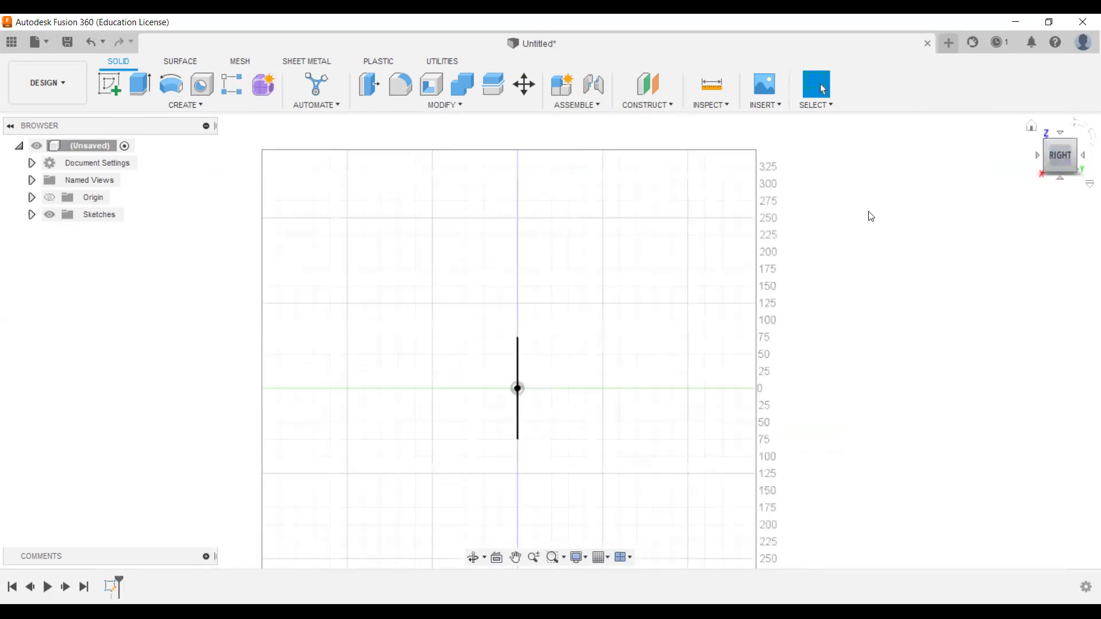
pyautogui.click(116, 91)
pyautogui.click(551, 356)
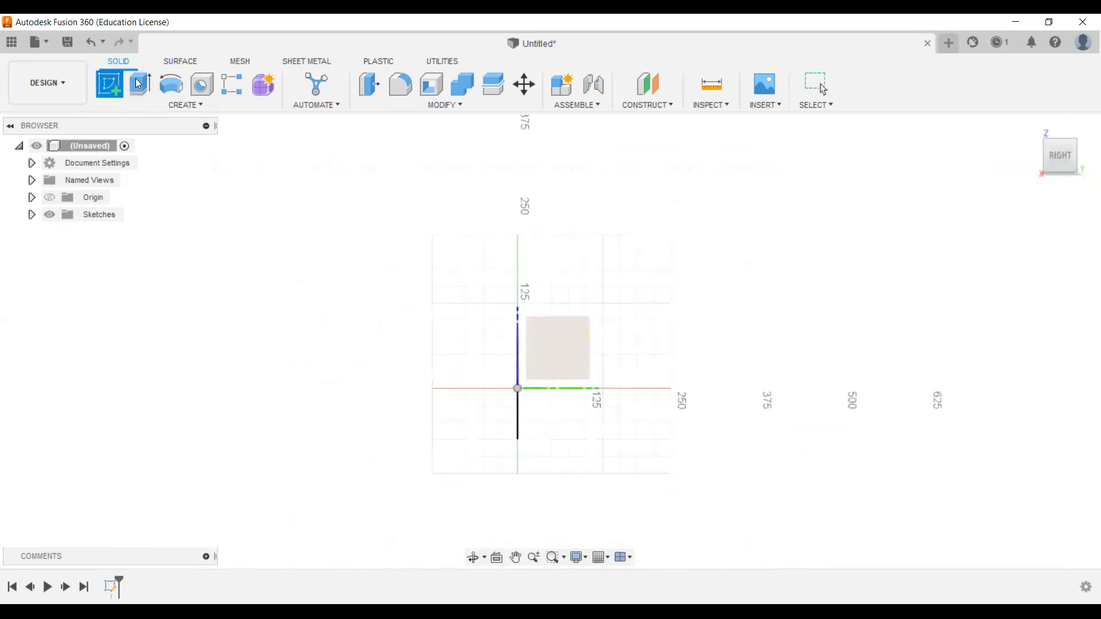
pyautogui.click(202, 85)
pyautogui.click(514, 374)
pyautogui.click(691, 302)
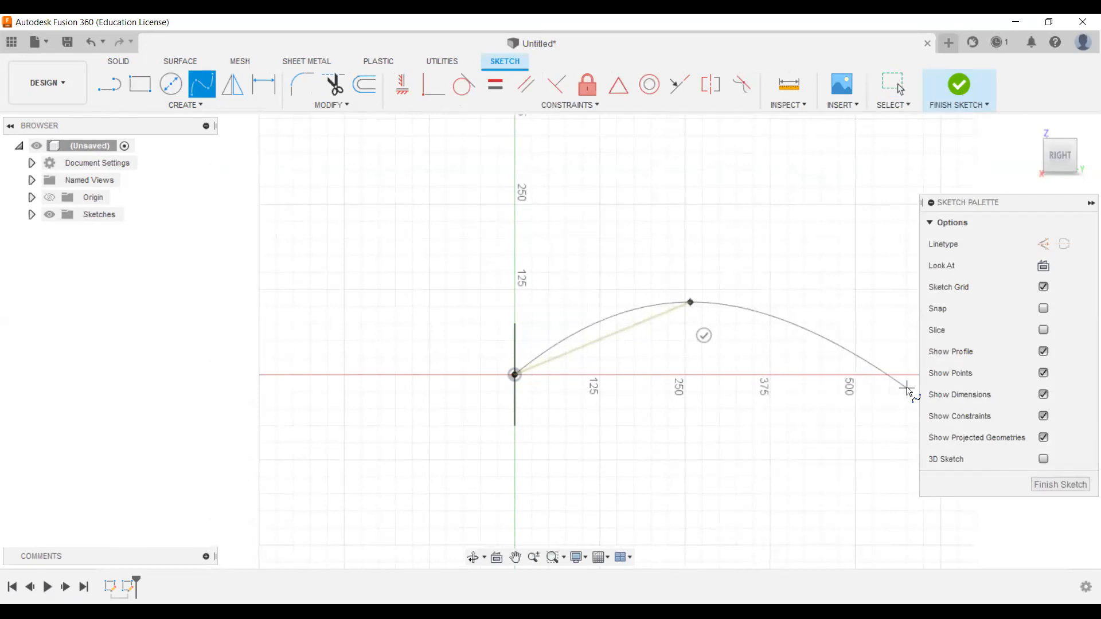
pyautogui.click(906, 388)
pyautogui.scroll(-3, 904, 388)
pyautogui.keyDown('shift'); pyautogui.moveTo(905, 387); pyautogui.dragTo(845, 394, button='middle'); pyautogui.keyUp('shift')
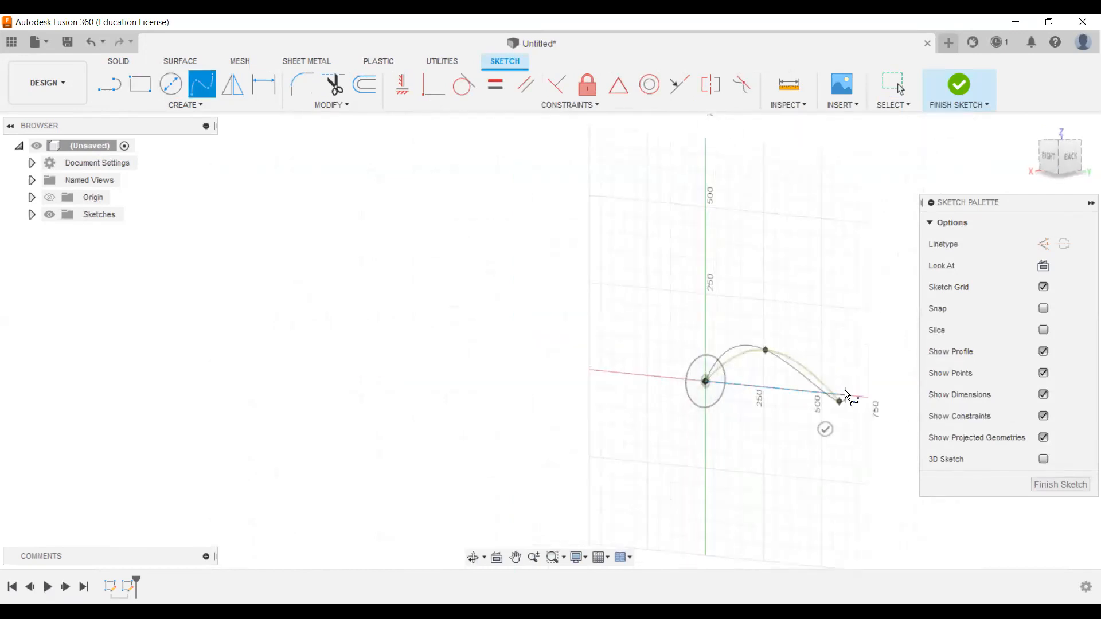
pyautogui.click(1049, 162)
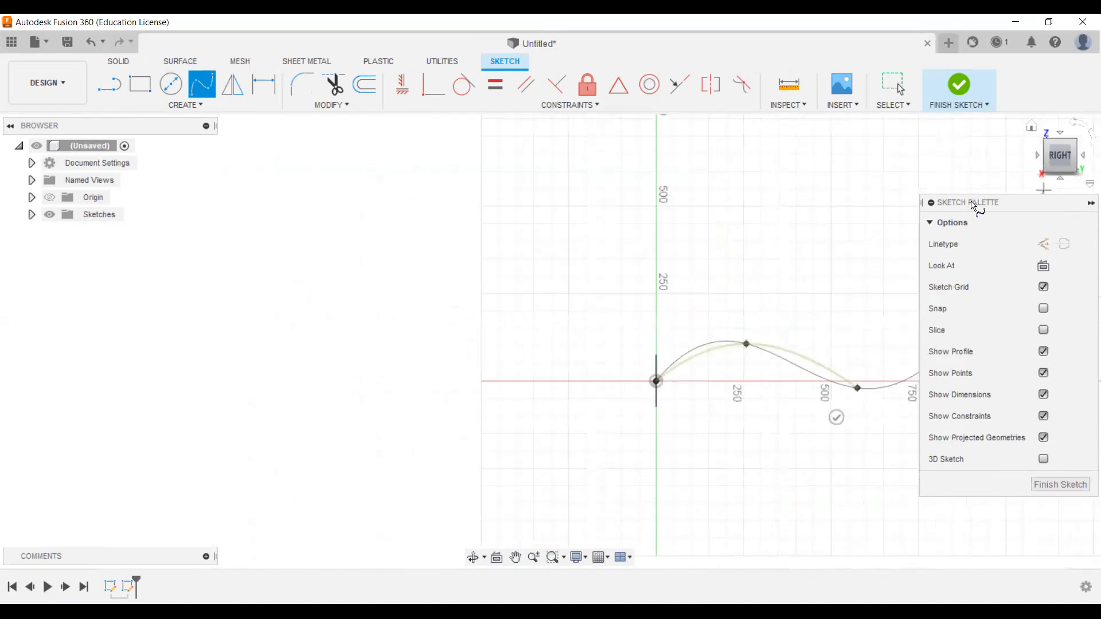
pyautogui.click(975, 352)
pyautogui.press('Escape')
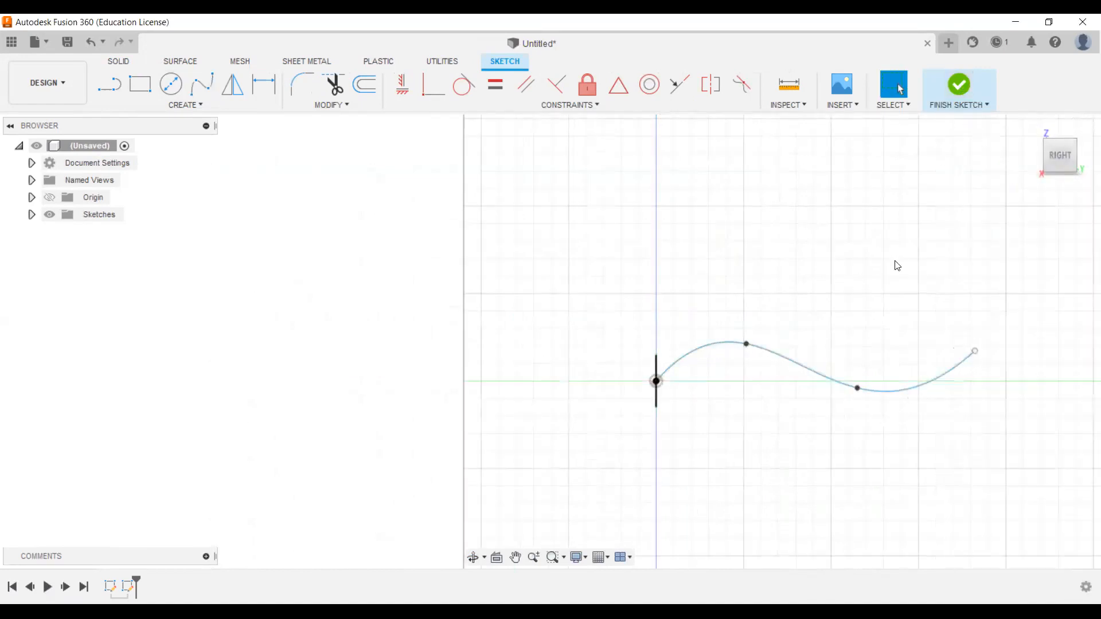
# Sweep the circle along the spline as a single-path new body with perpendicular orientation and distance 1.00
pyautogui.scroll(-2, 795, 310)
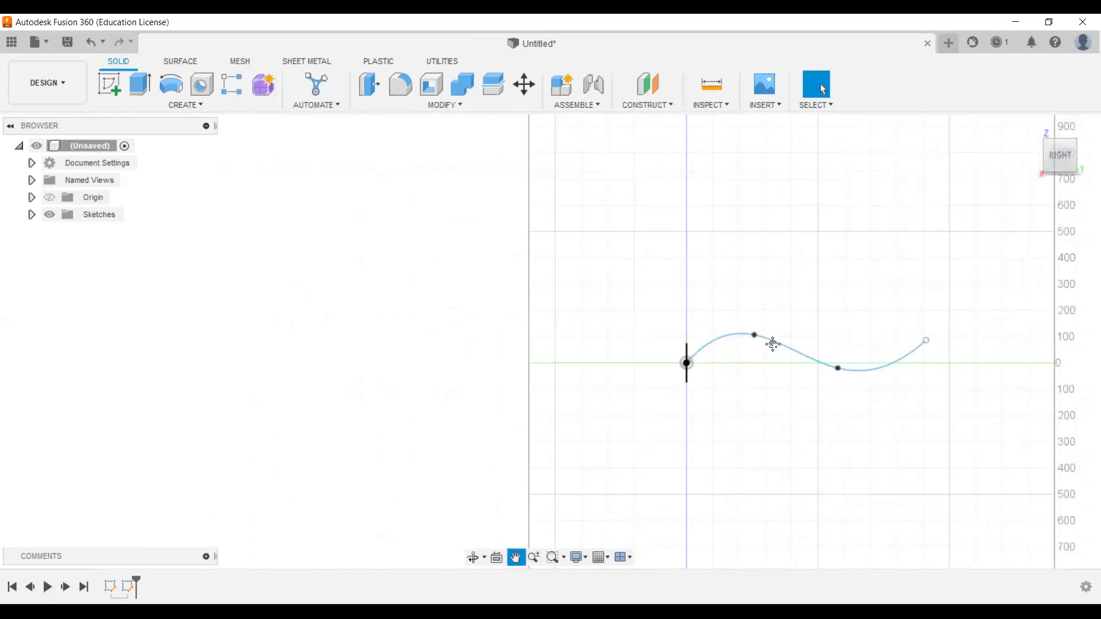
pyautogui.moveTo(619, 322); pyautogui.dragTo(681, 324, button='middle')
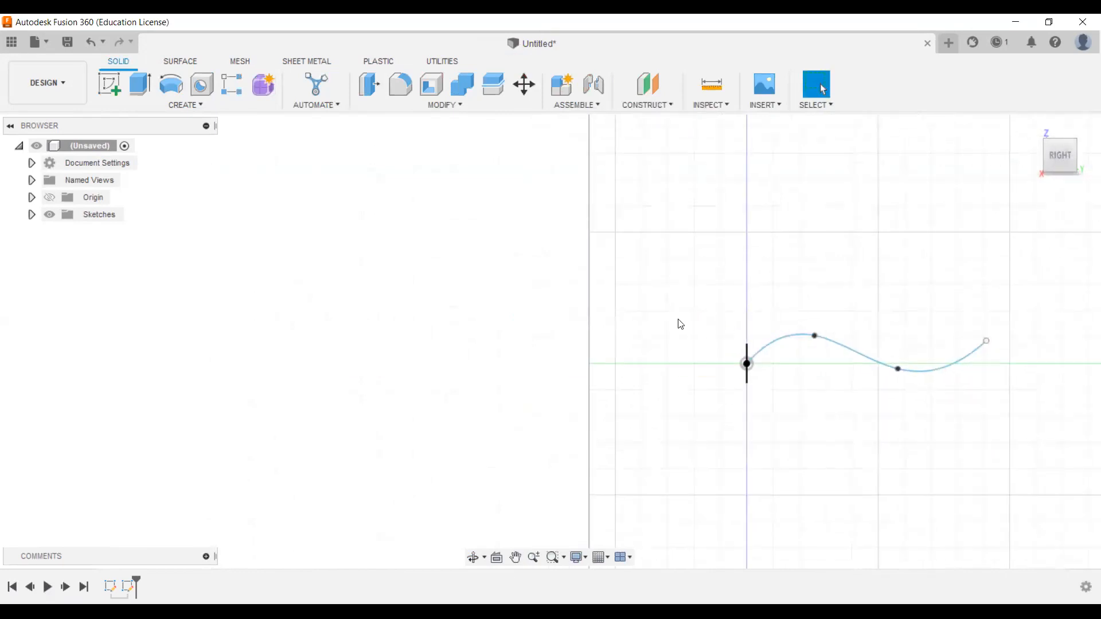
pyautogui.click(201, 101)
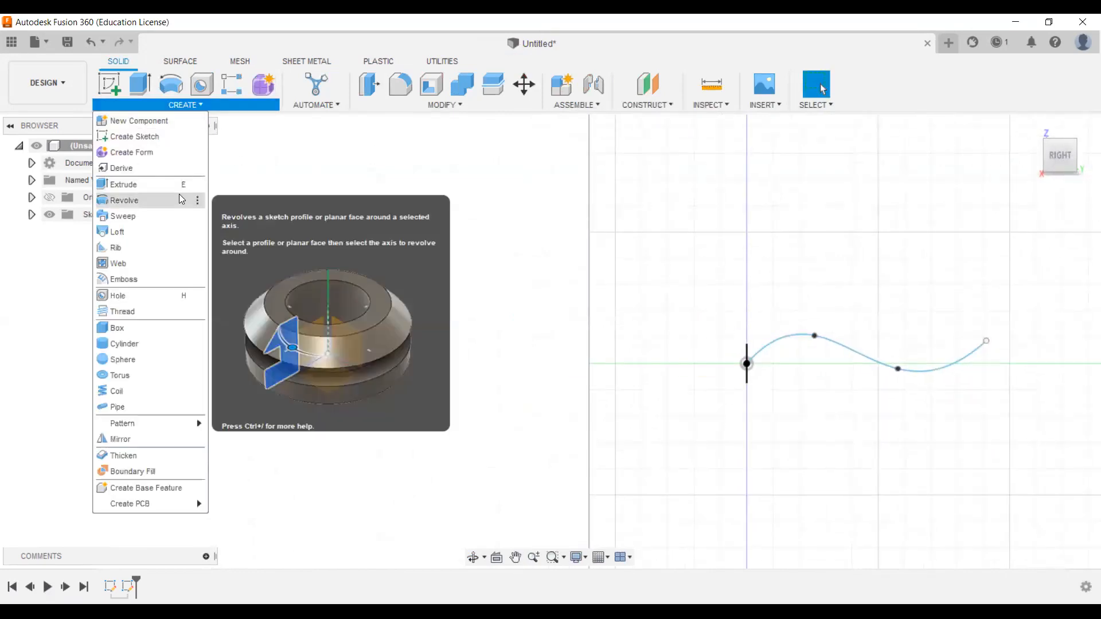
pyautogui.click(179, 225)
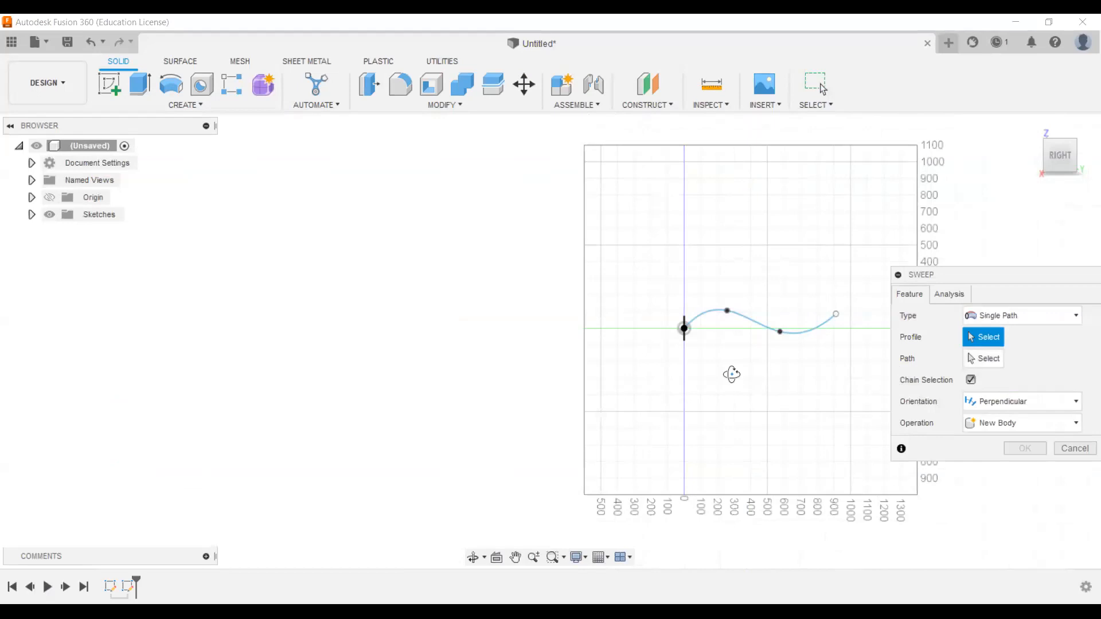
pyautogui.keyDown('shift'); pyautogui.moveTo(730, 332); pyautogui.dragTo(694, 327, button='middle'); pyautogui.keyUp('shift')
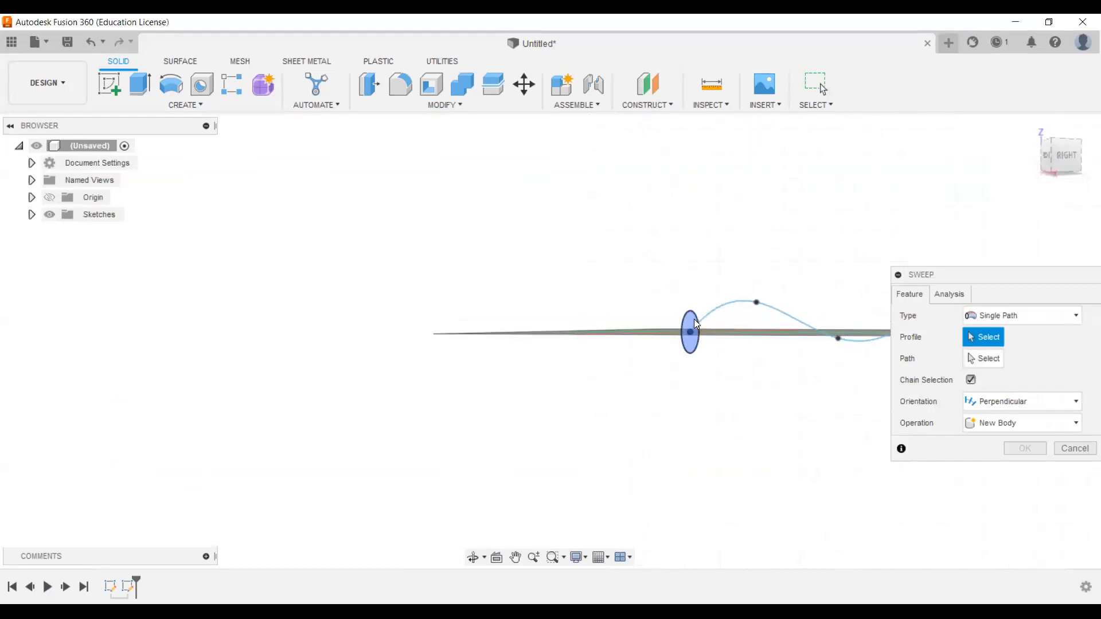
pyautogui.click(695, 324)
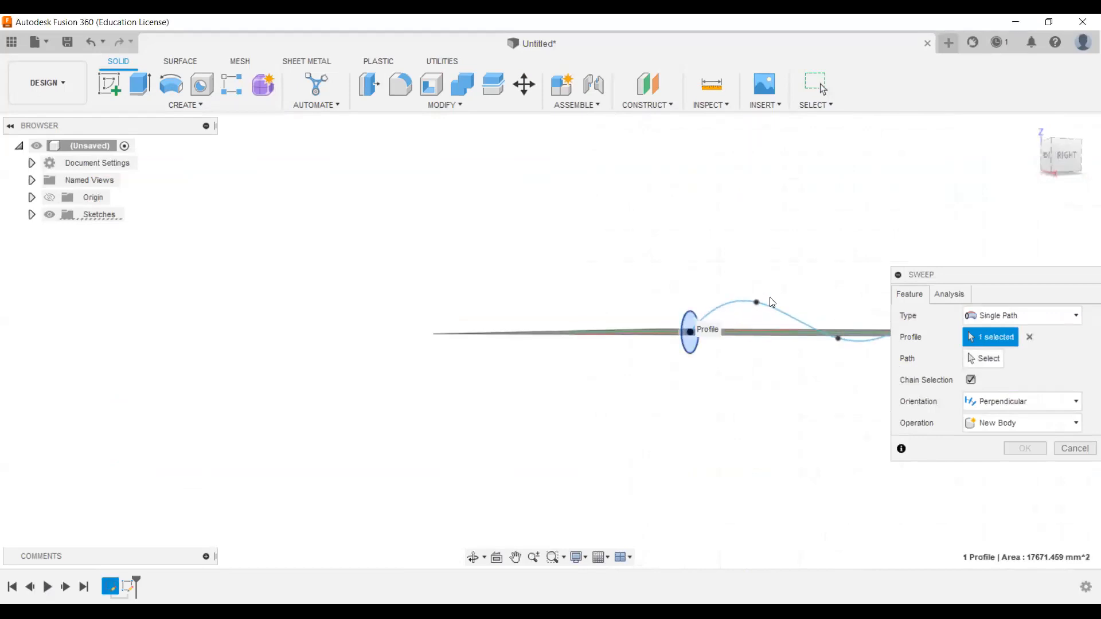
pyautogui.click(799, 320)
pyautogui.keyDown('shift'); pyautogui.moveTo(806, 342); pyautogui.dragTo(457, 365, button='middle'); pyautogui.keyUp('shift')
pyautogui.scroll(5, 659, 367)
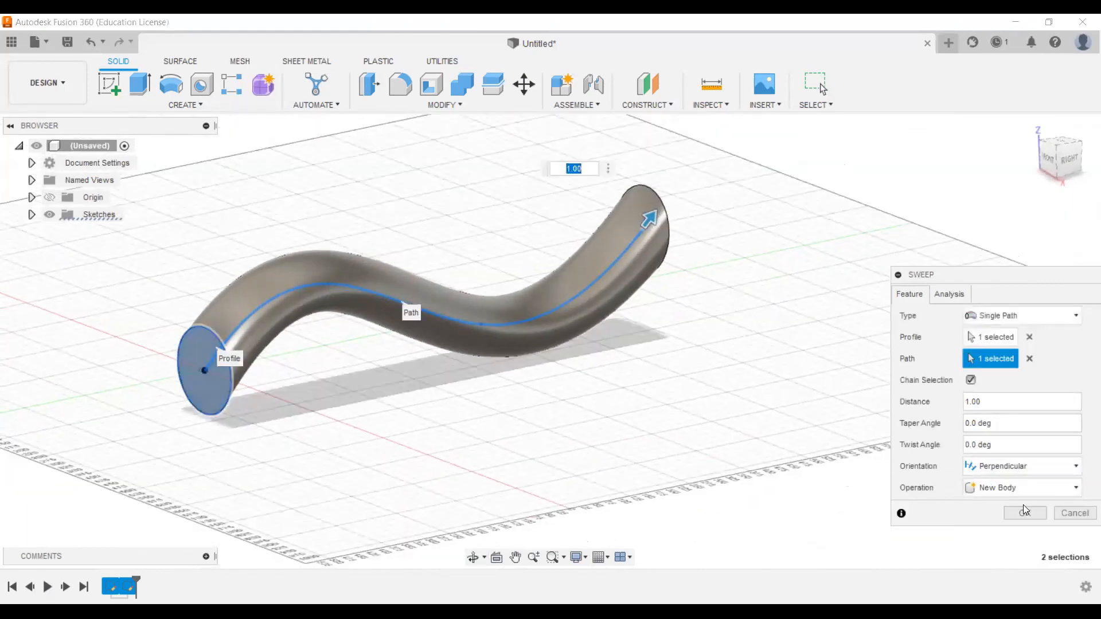
pyautogui.click(1024, 511)
# Examine the swept tube's end face and curved shape from the front and from angled views
pyautogui.keyDown('shift'); pyautogui.moveTo(618, 392); pyautogui.dragTo(593, 292, button='middle'); pyautogui.keyUp('shift')
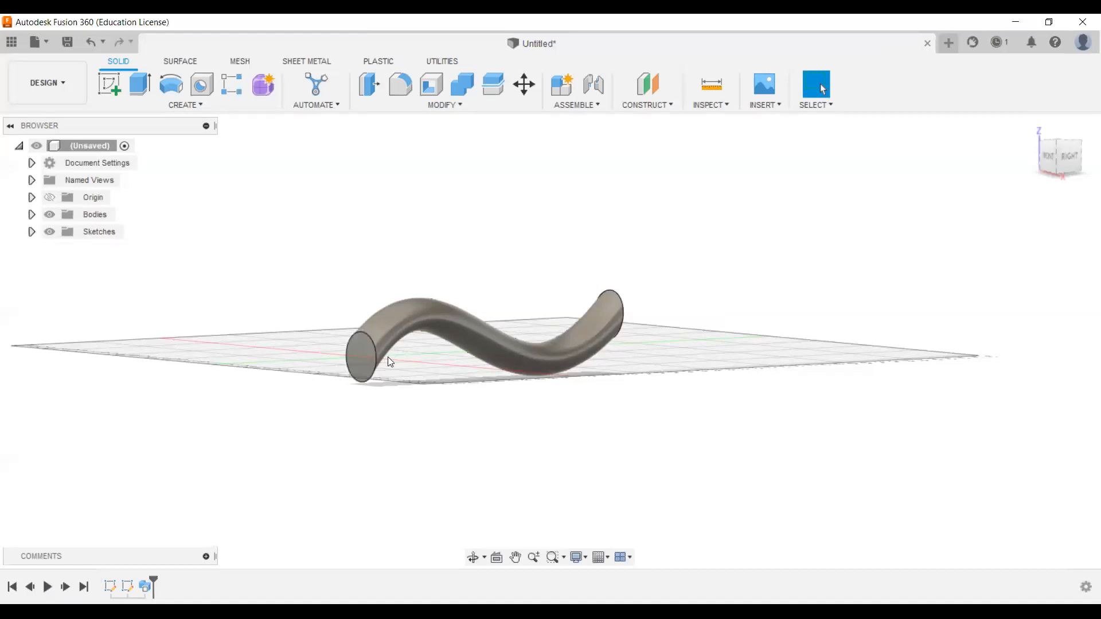
pyautogui.click(1049, 166)
pyautogui.scroll(2, 462, 362)
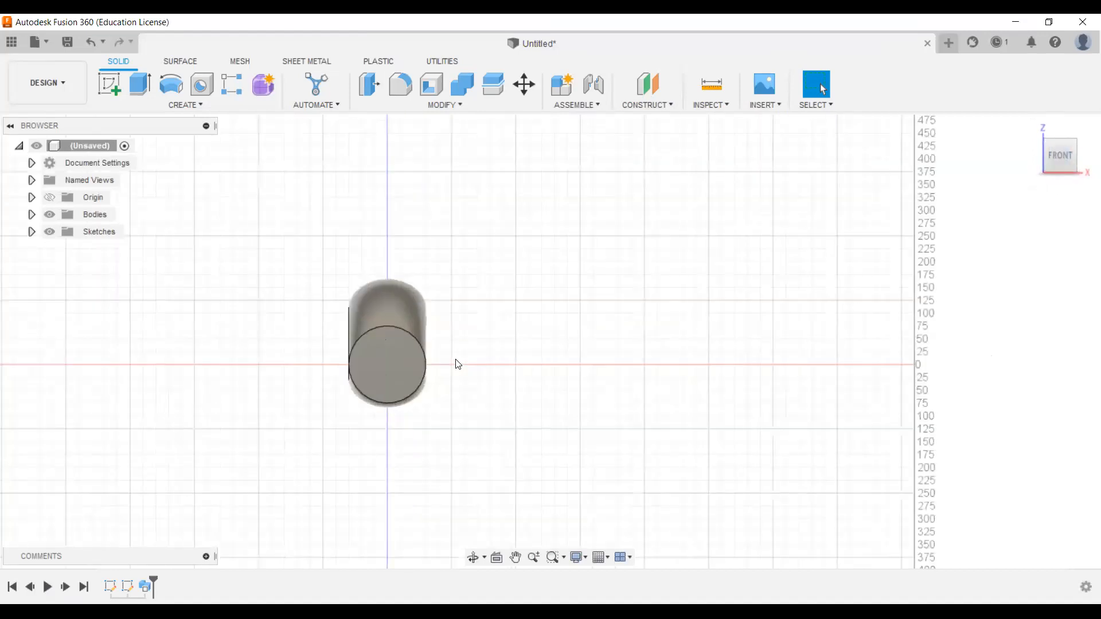
pyautogui.scroll(1, 457, 364)
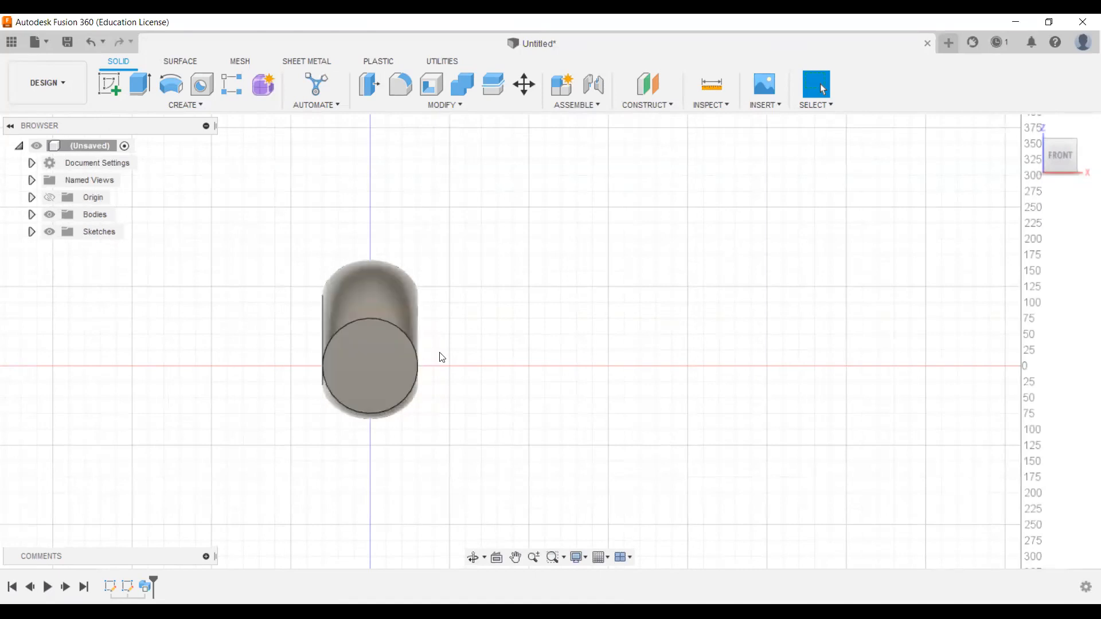
pyautogui.keyDown('shift'); pyautogui.moveTo(437, 351); pyautogui.dragTo(144, 389, button='middle'); pyautogui.keyUp('shift')
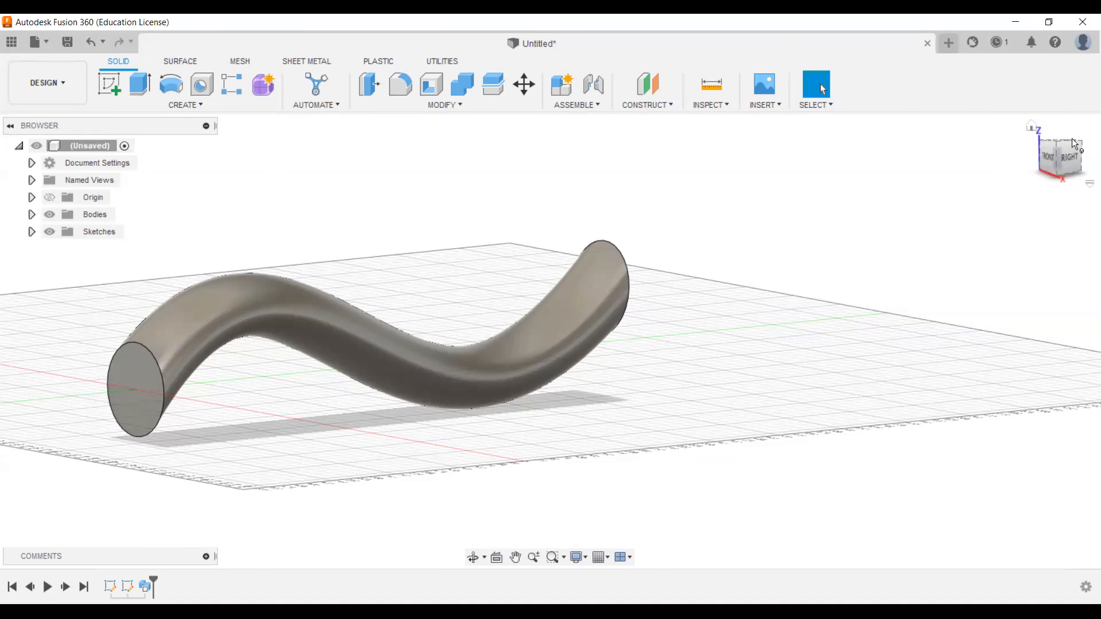
pyautogui.click(1031, 127)
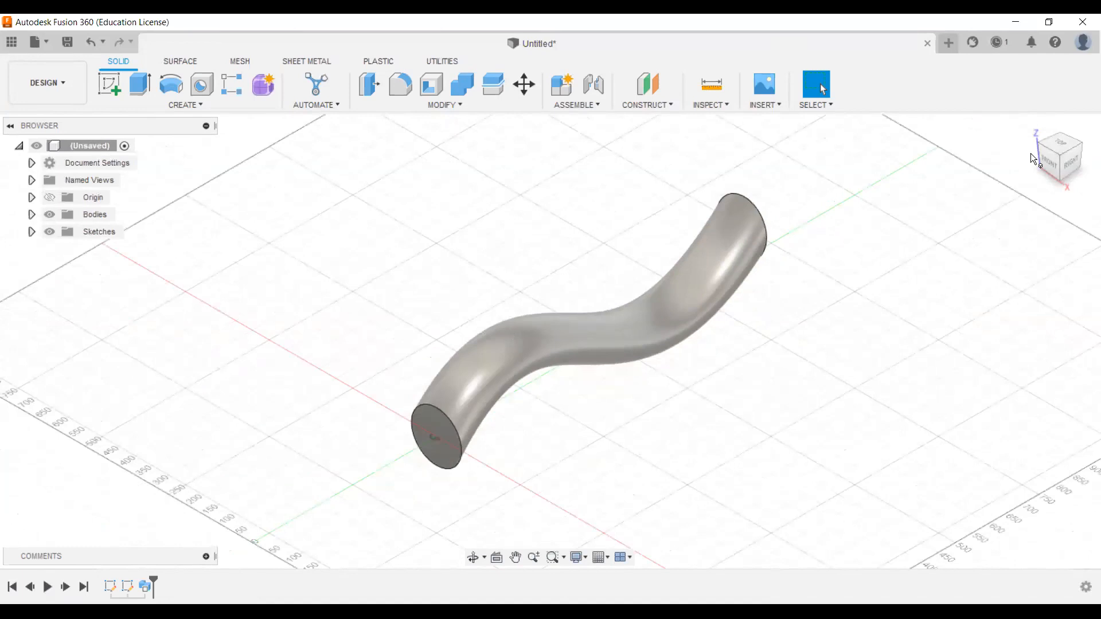
# Undo the sweep of the circle along the spline
pyautogui.hotkey('ctrl', 'z')
pyautogui.click(1051, 163)
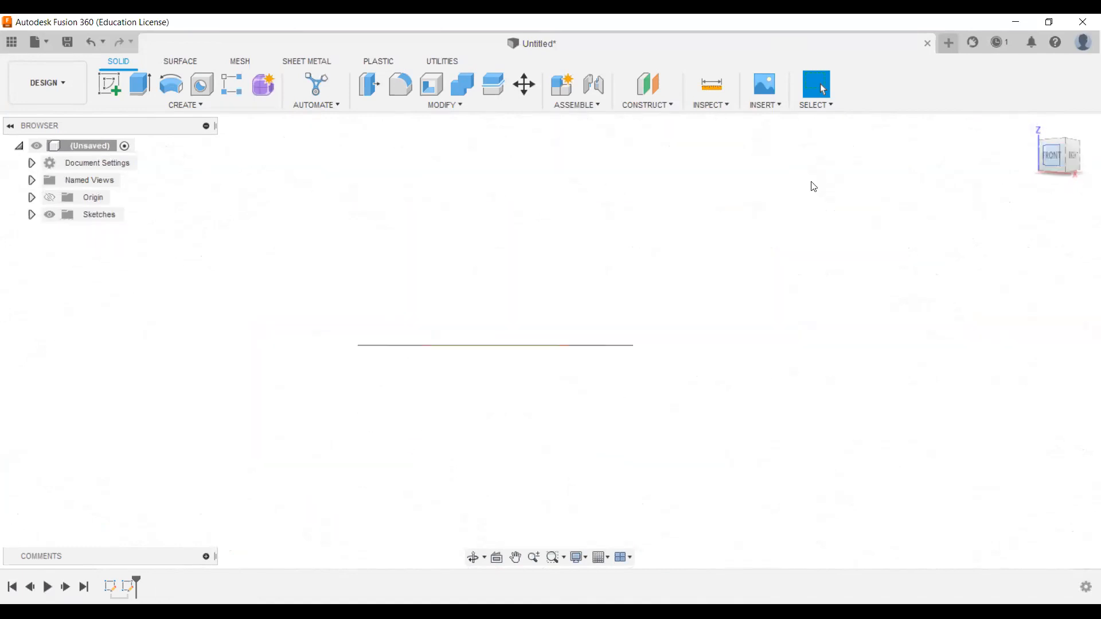
pyautogui.scroll(2, 582, 273)
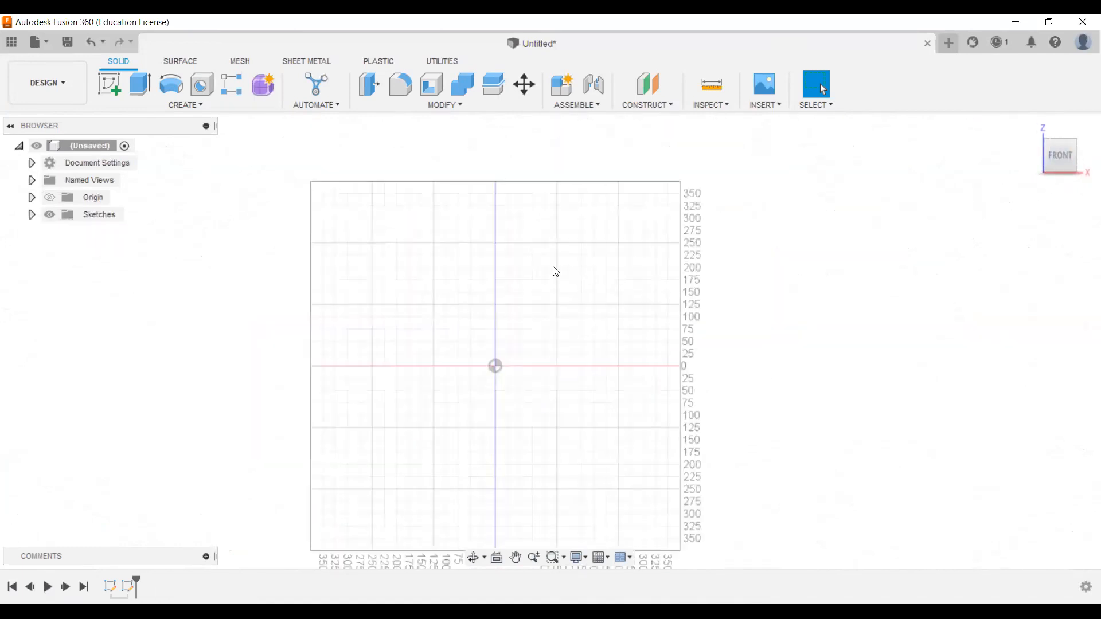
pyautogui.scroll(2, 553, 270)
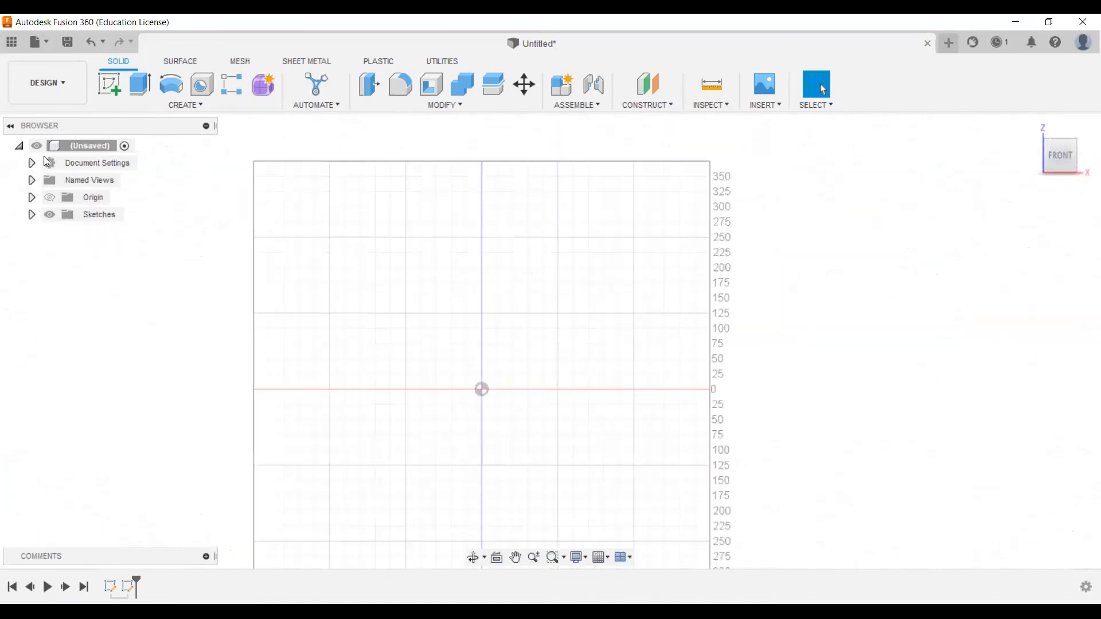
pyautogui.click(125, 101)
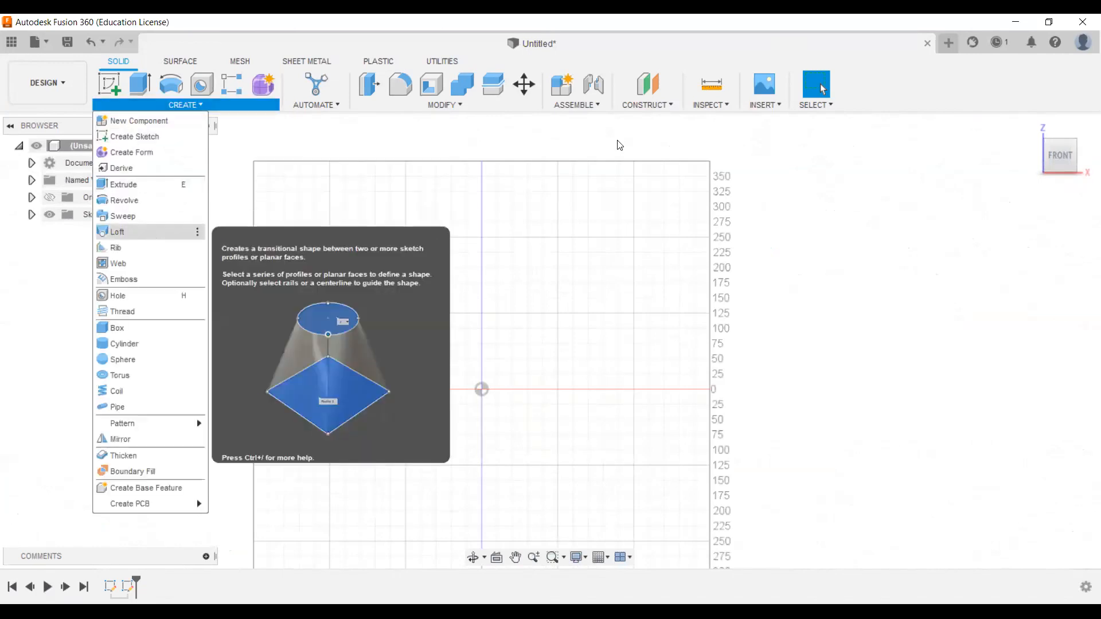
pyautogui.click(250, 192)
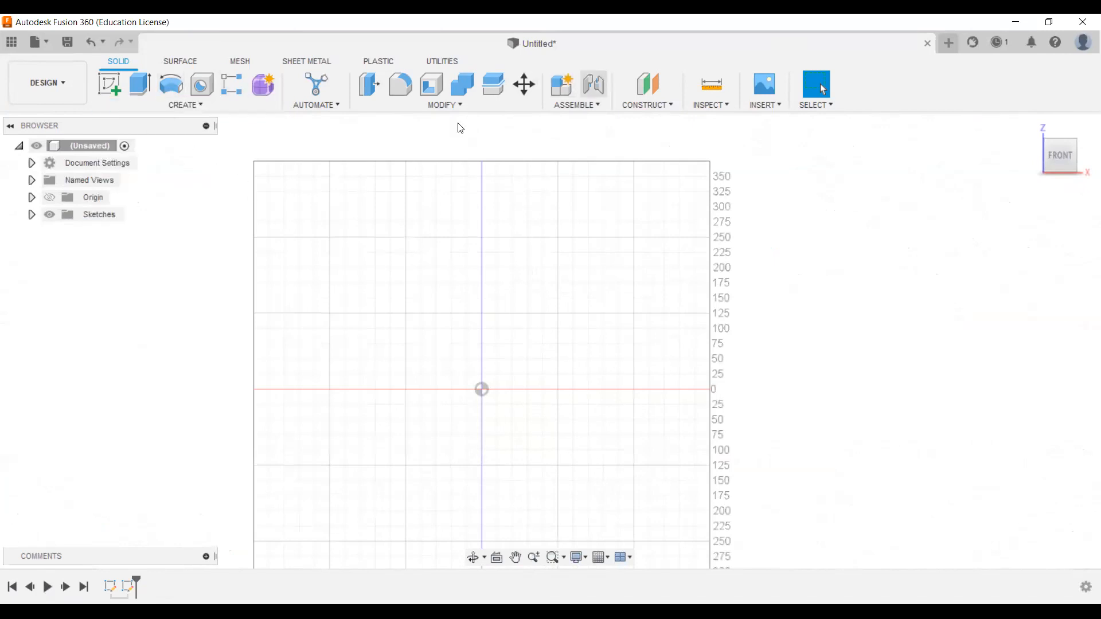
# Sketch a two-point rectangle on the front XZ plane, with one corner at the origin and extending right and downwards
pyautogui.click(109, 84)
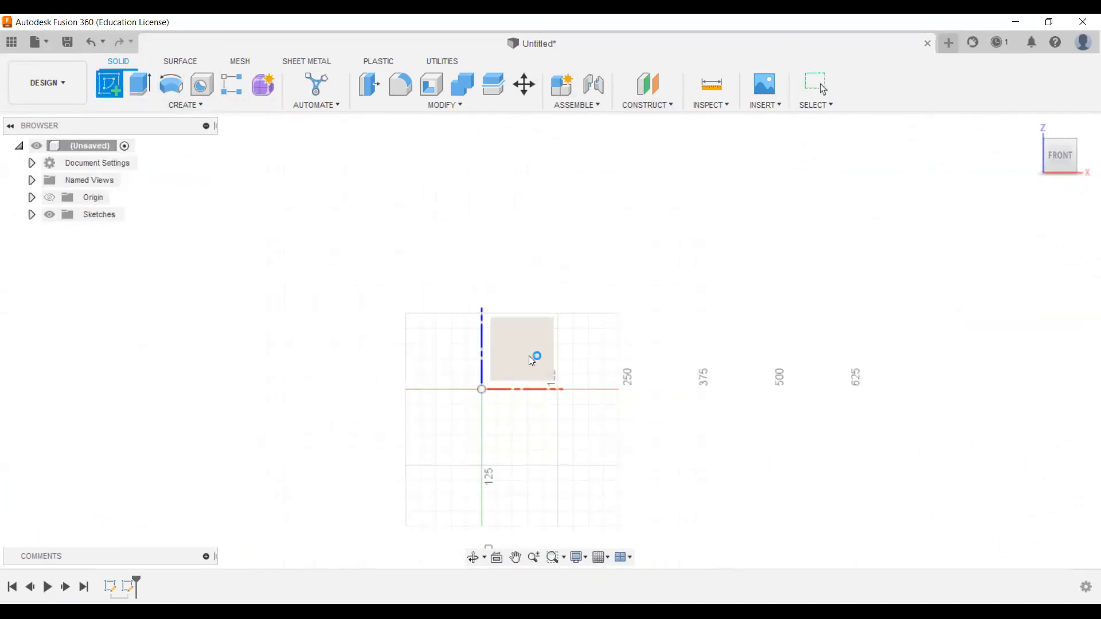
pyautogui.click(529, 355)
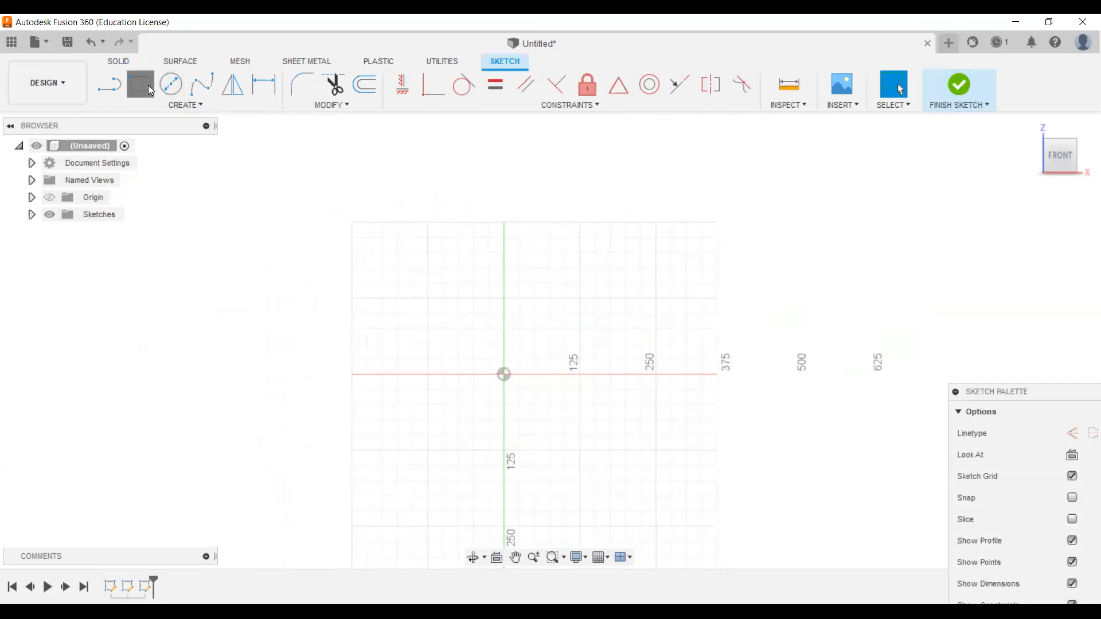
pyautogui.click(150, 90)
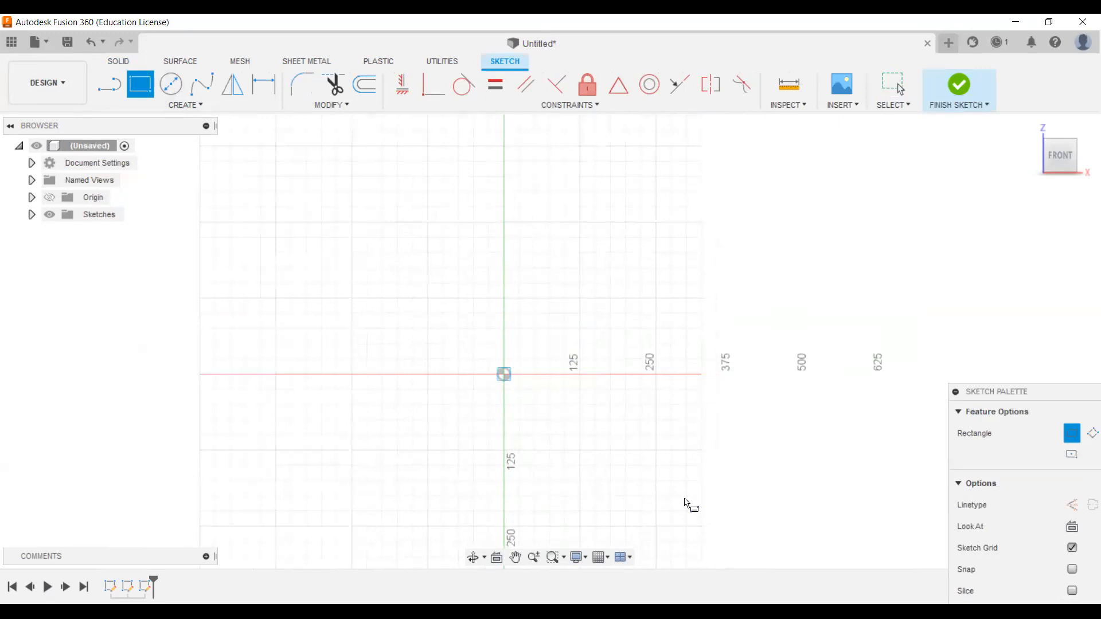
pyautogui.click(683, 497)
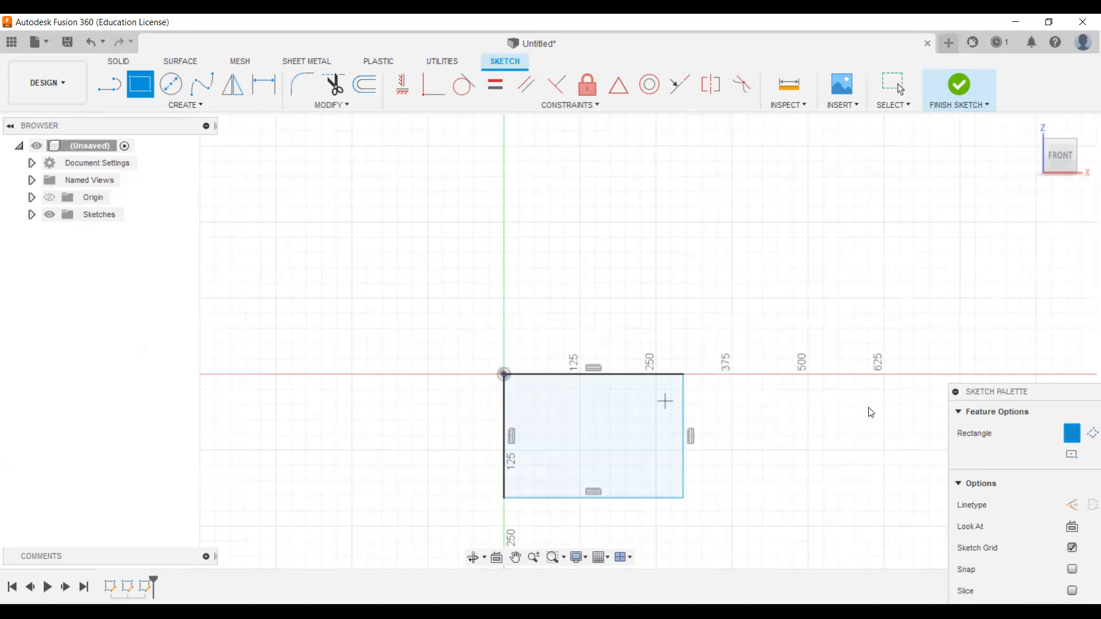
# Dimension the rectangle 250 mm wide and 250 mm high, and finish the sketch
pyautogui.press('d')
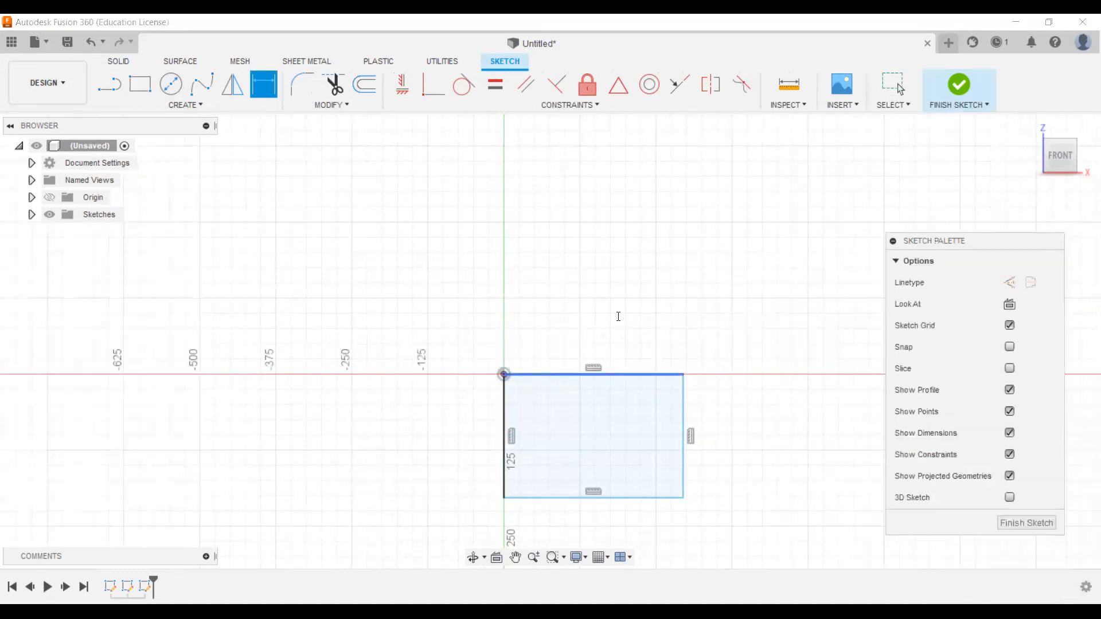
pyautogui.click(618, 316)
pyautogui.write('250')
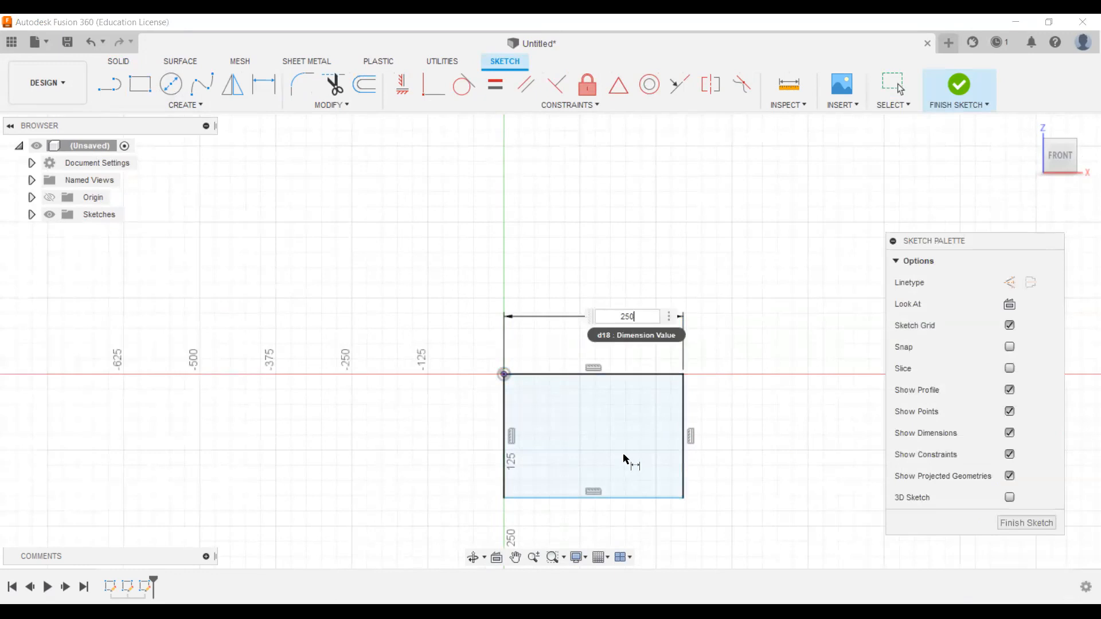
pyautogui.press('Return')
pyautogui.click(656, 465)
pyautogui.click(703, 460)
pyautogui.write('250')
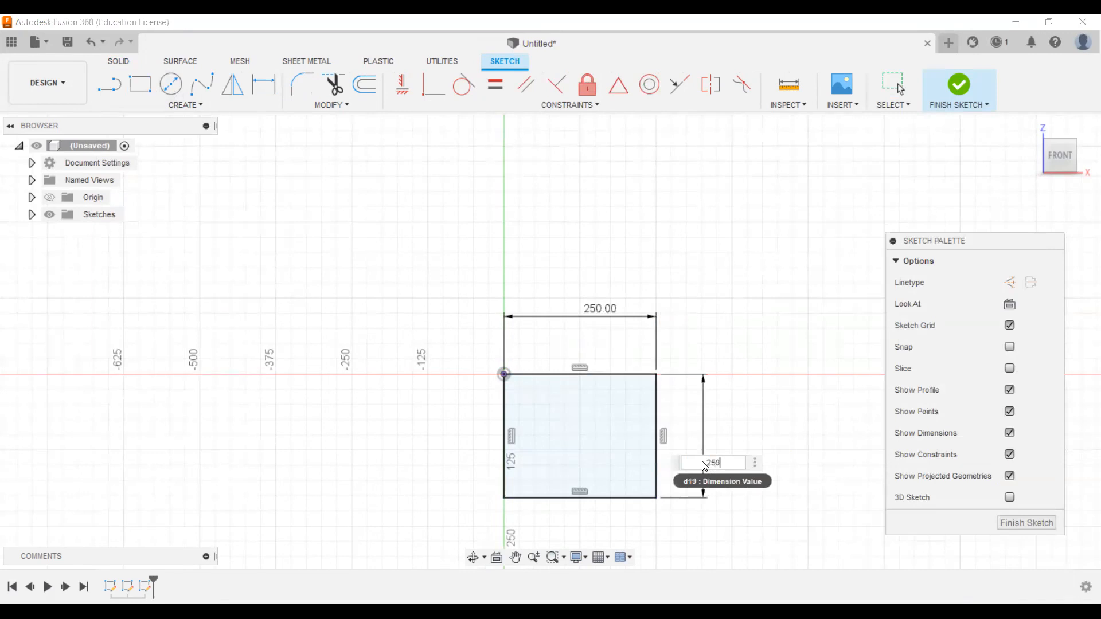
pyautogui.press('Return')
pyautogui.click(952, 95)
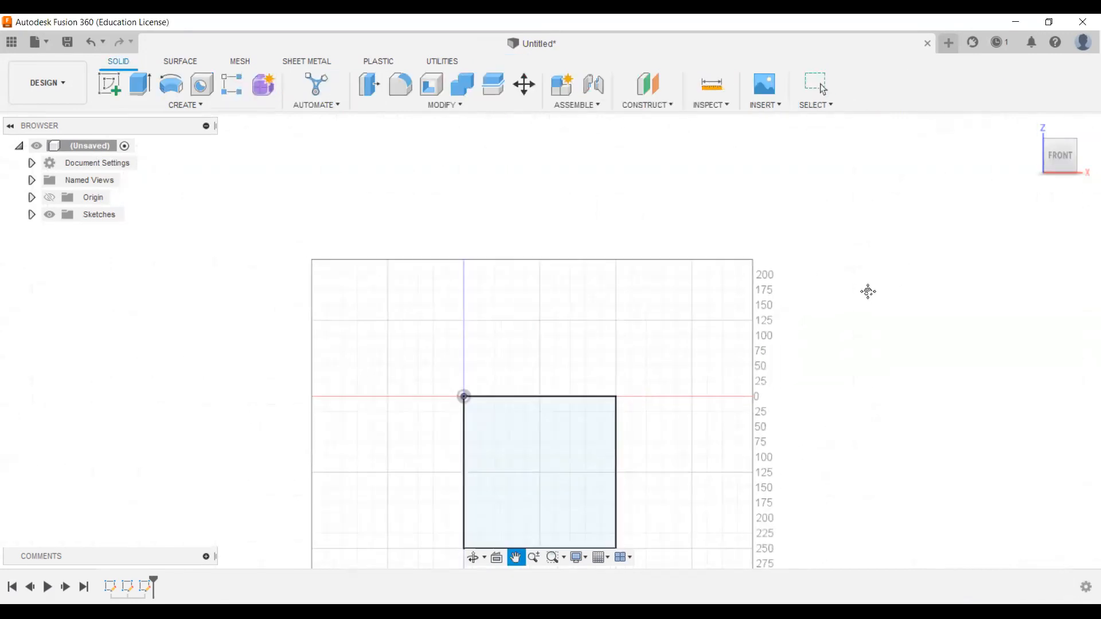
# Construct an offset plane 400 mm from the XZ plane, behind the square sketch
pyautogui.keyDown('shift'); pyautogui.moveTo(773, 320); pyautogui.dragTo(624, 381, button='middle'); pyautogui.keyUp('shift')
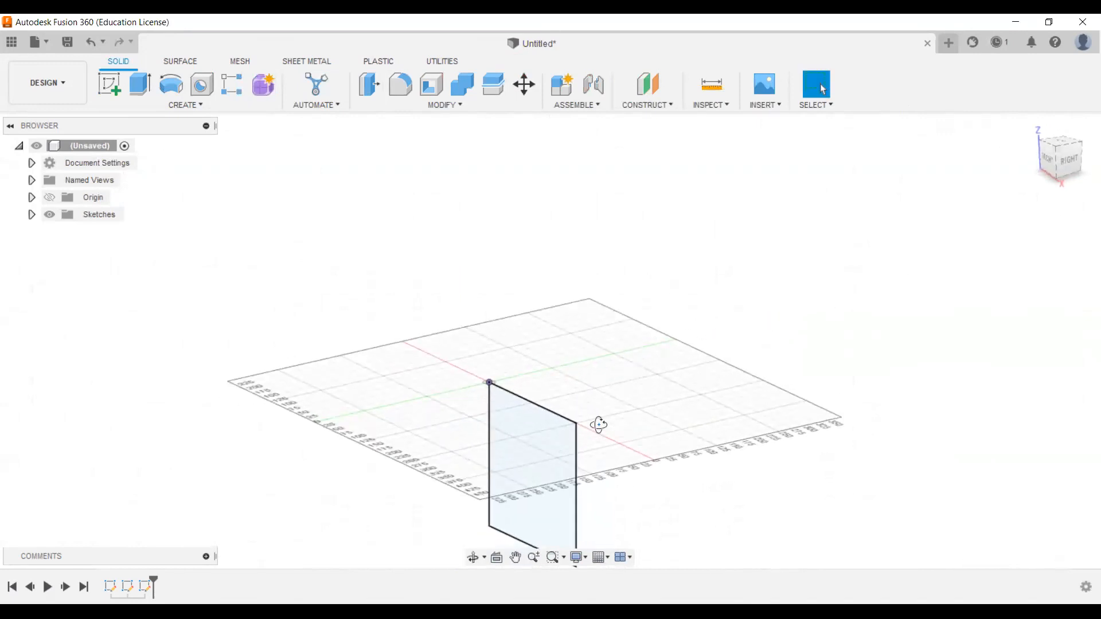
pyautogui.keyDown('shift'); pyautogui.moveTo(668, 352); pyautogui.dragTo(953, 192, button='middle'); pyautogui.keyUp('shift')
pyautogui.click(1049, 156)
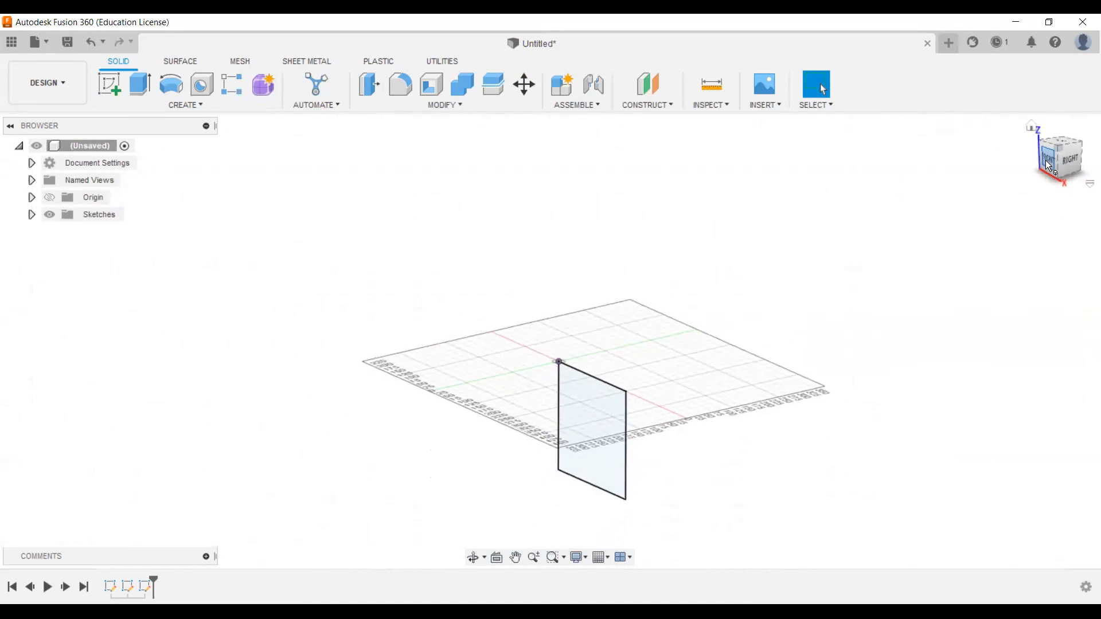
pyautogui.keyDown('shift'); pyautogui.moveTo(796, 324); pyautogui.dragTo(840, 310, button='middle'); pyautogui.keyUp('shift')
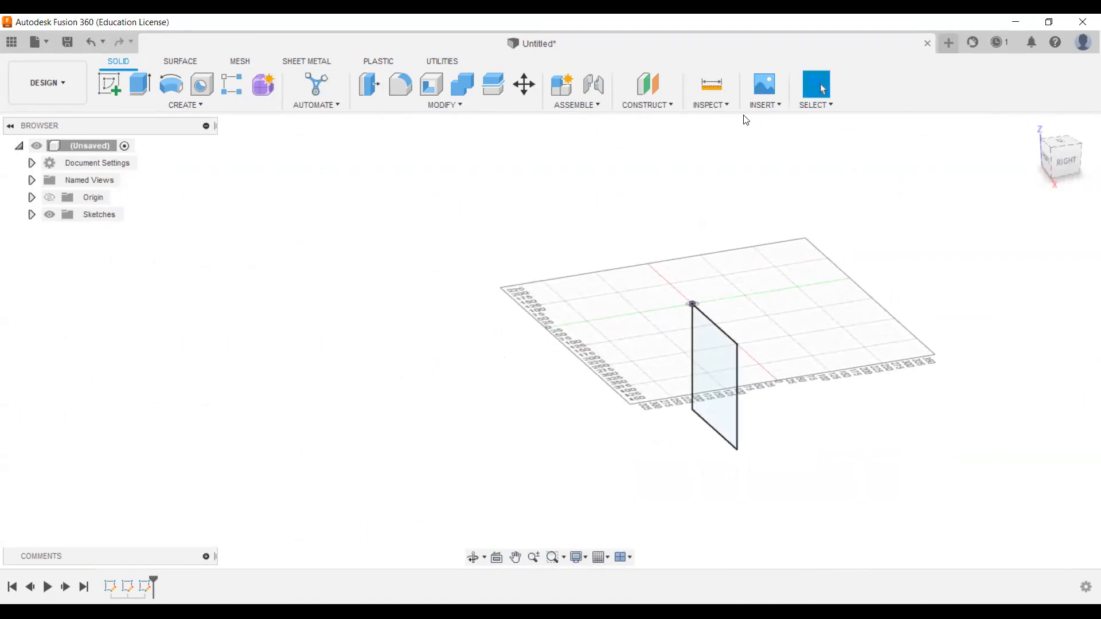
pyautogui.click(650, 88)
pyautogui.click(705, 269)
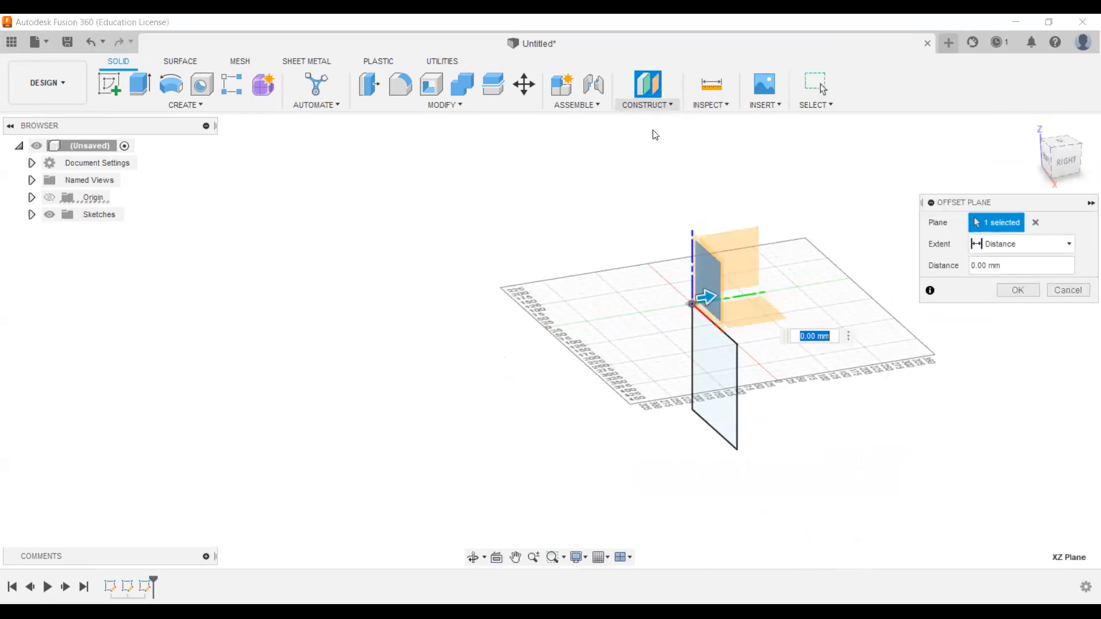
pyautogui.click(655, 105)
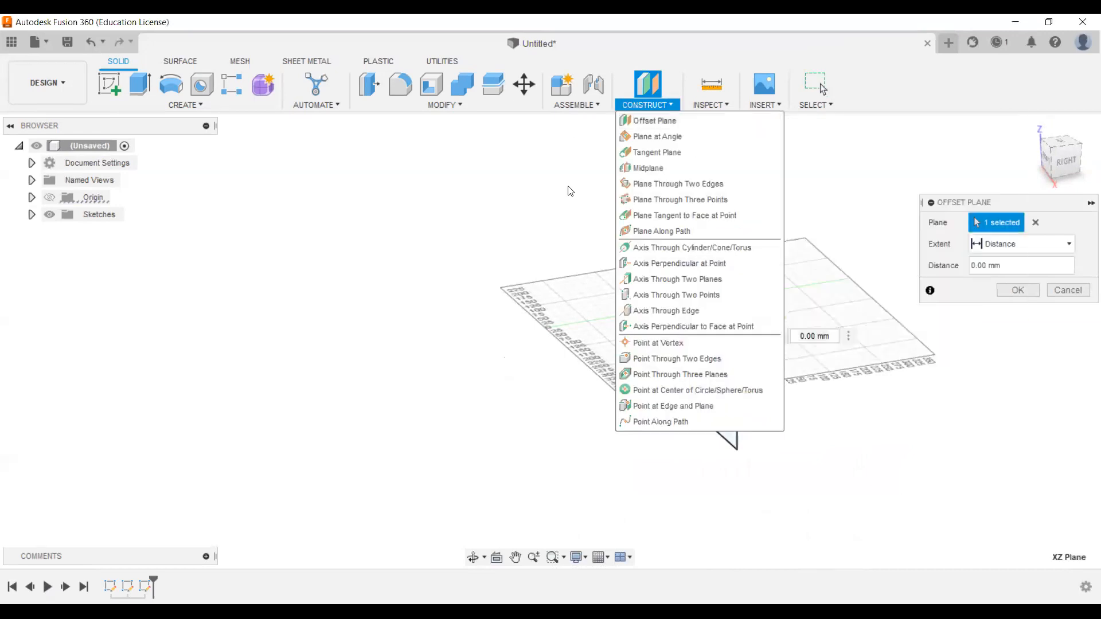
pyautogui.click(568, 187)
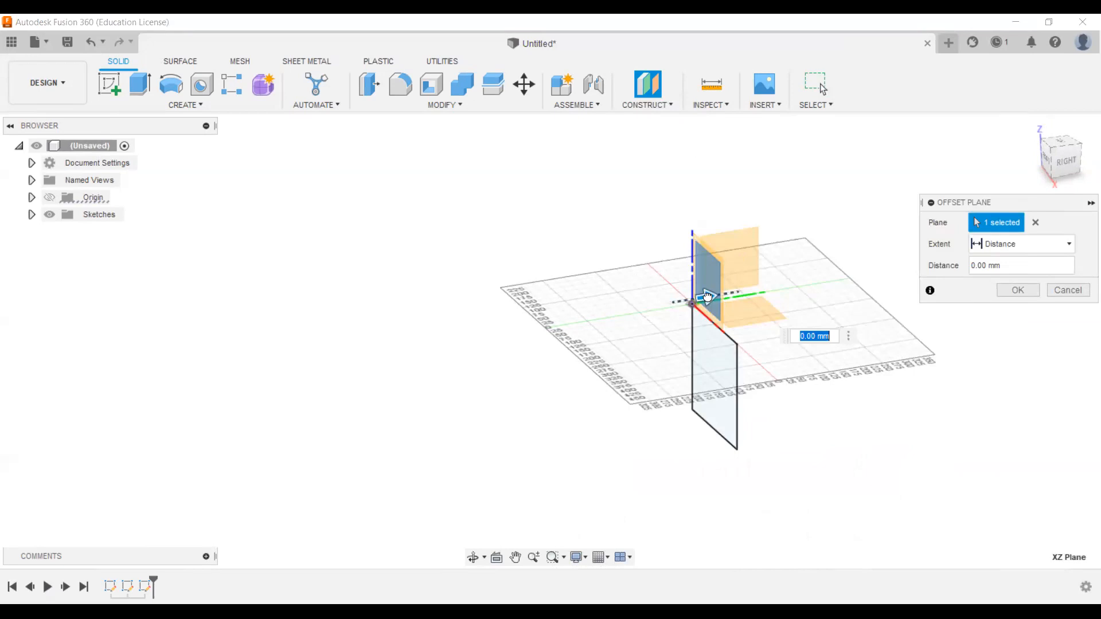
pyautogui.write('-300')
pyautogui.press('Tab')
pyautogui.write('400')
pyautogui.press('Return')
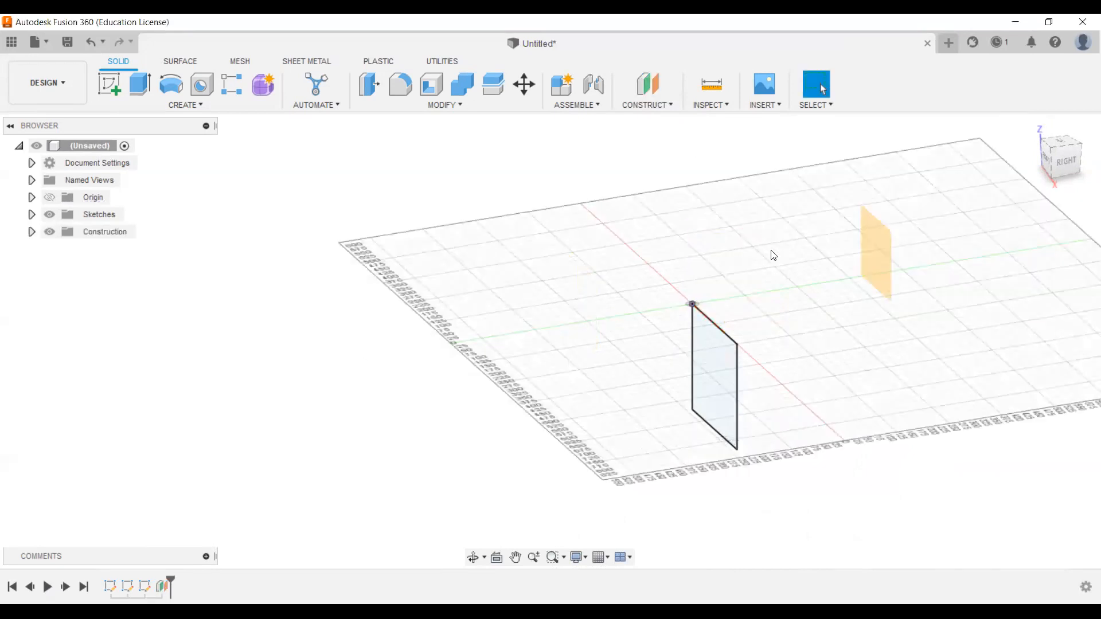
# Start a sketch on the offset plane and draw a two-point rectangle from the origin, slightly smaller than the square behind it
pyautogui.moveTo(725, 318); pyautogui.dragTo(663, 332, button='middle')
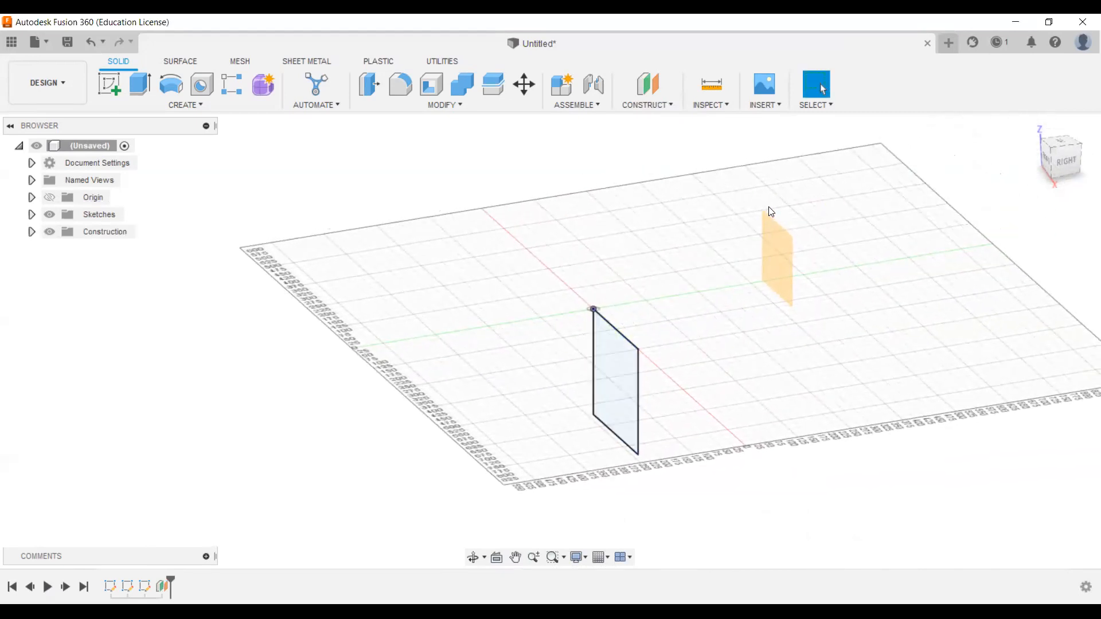
pyautogui.moveTo(745, 300); pyautogui.dragTo(782, 265, button='middle')
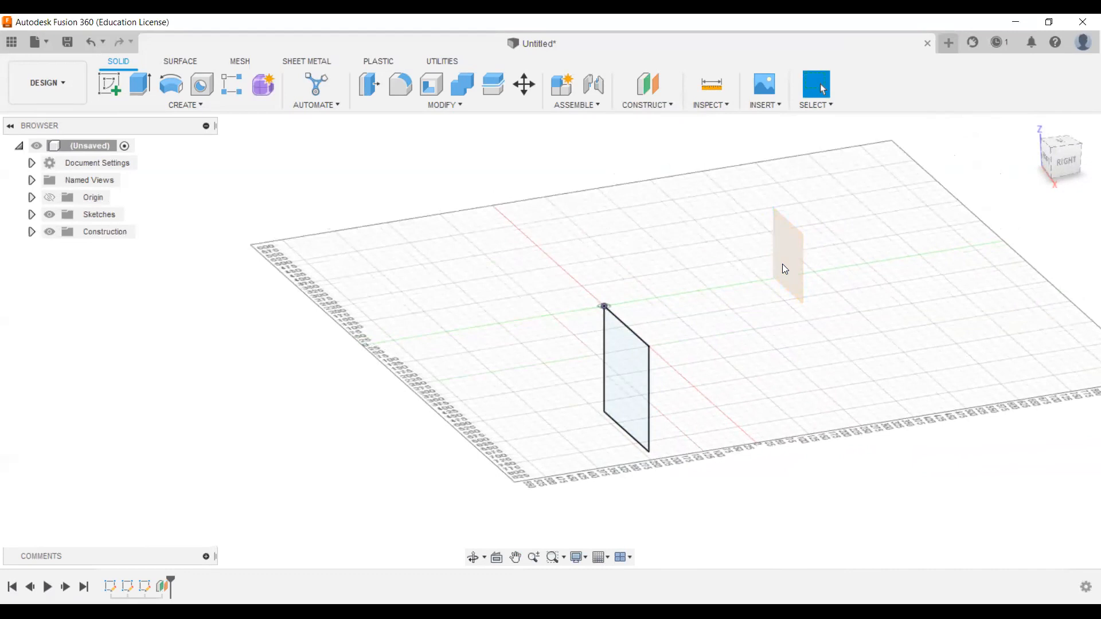
pyautogui.click(782, 265)
pyautogui.click(109, 82)
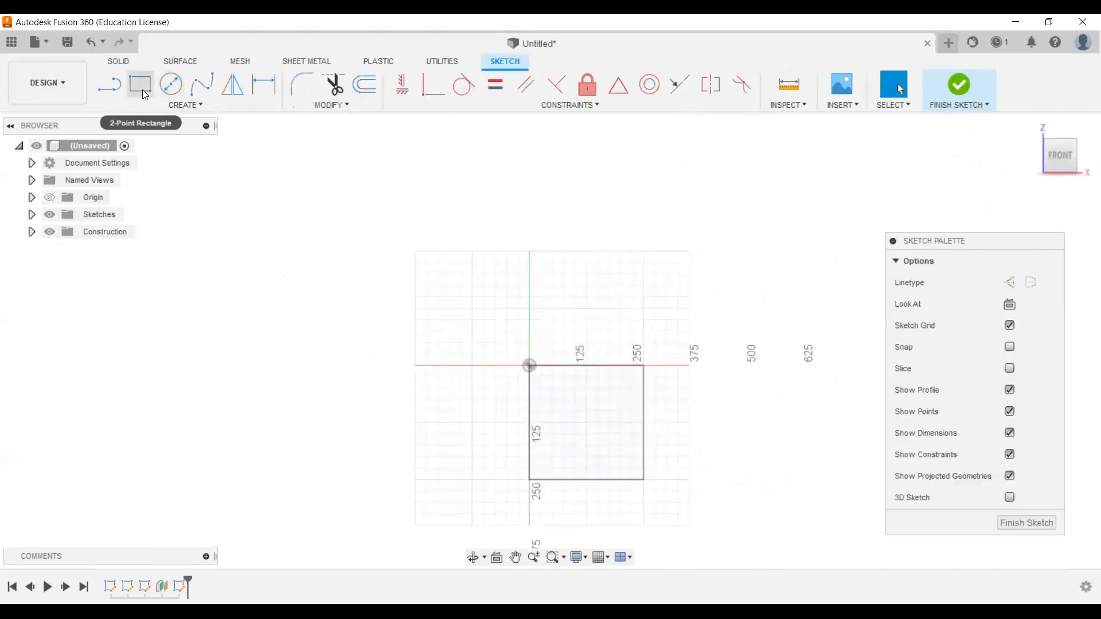
pyautogui.click(148, 99)
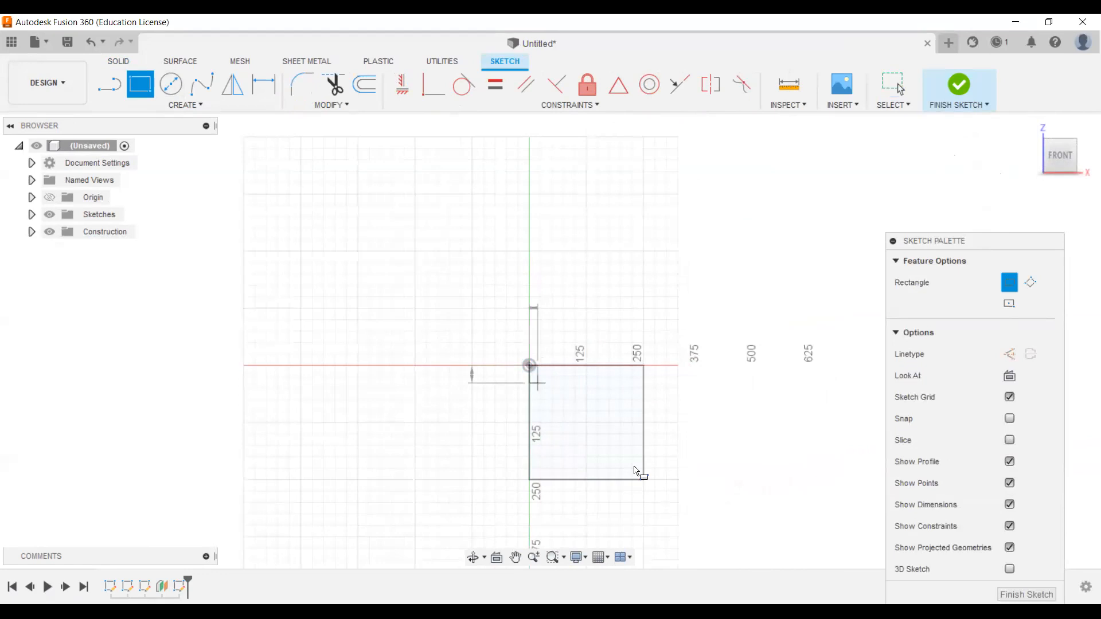
pyautogui.click(632, 466)
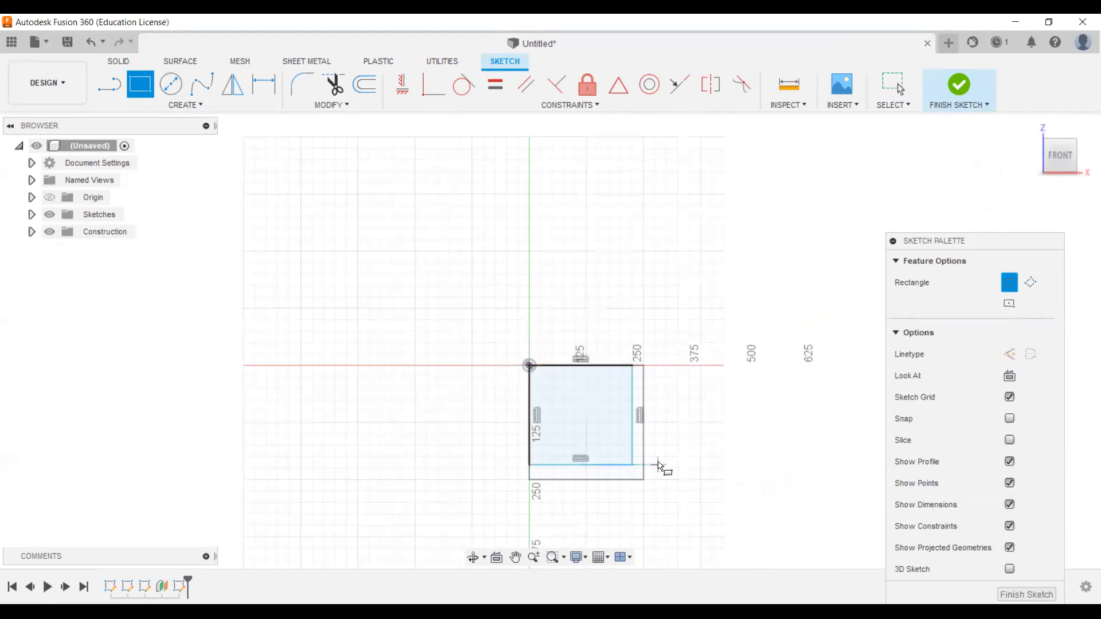
pyautogui.press('d')
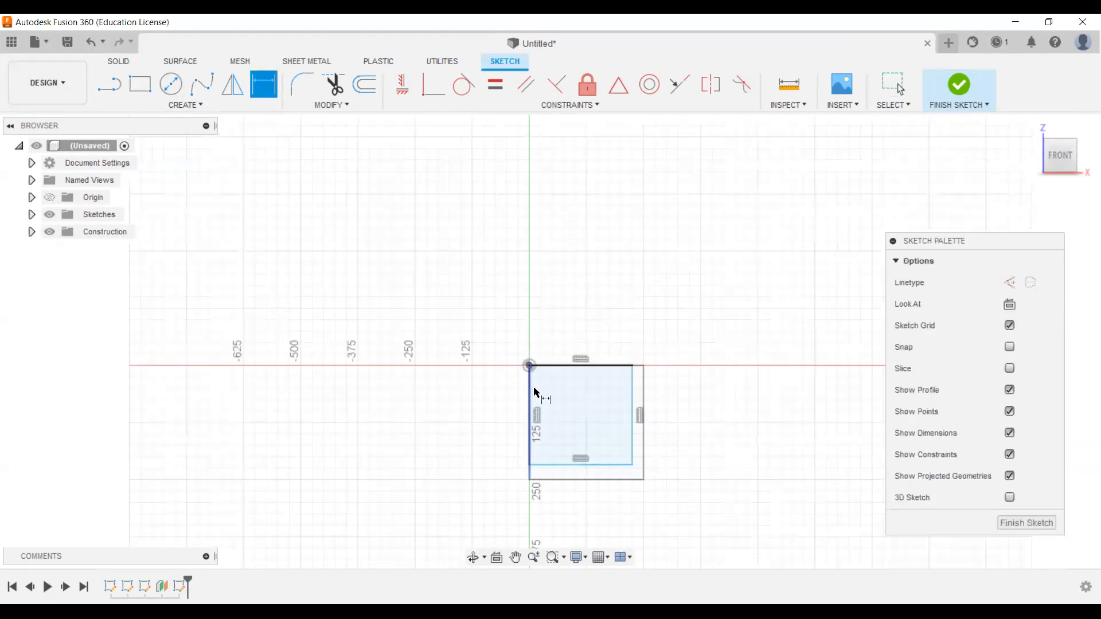
pyautogui.click(576, 367)
pyautogui.click(580, 332)
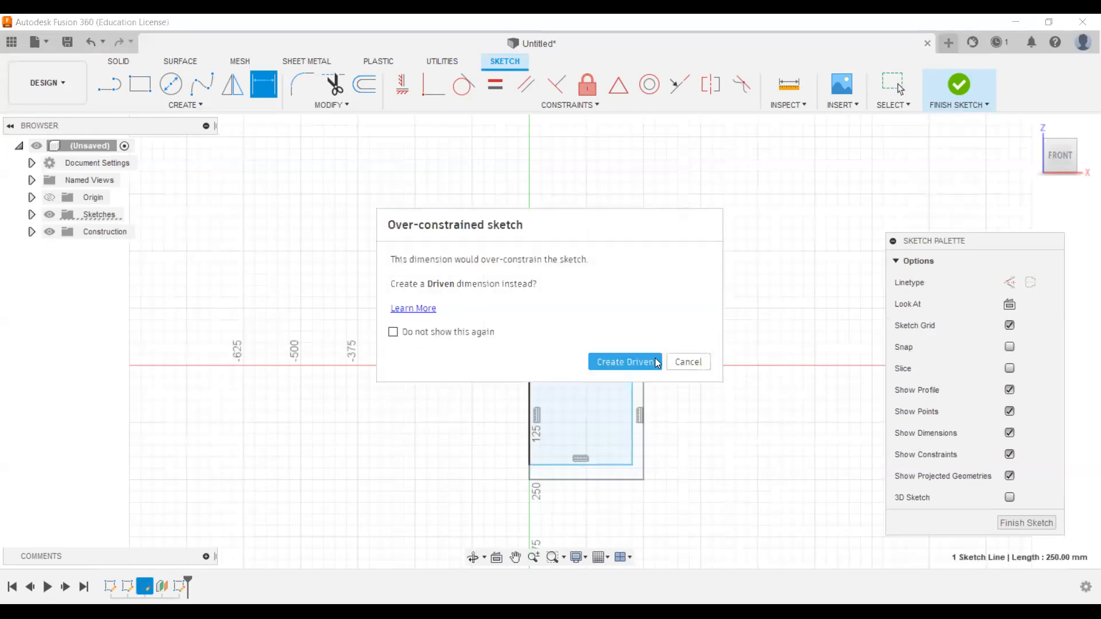
pyautogui.press('Escape')
# Dimension the new rectangle 200 mm high and 220 mm wide, and finish the sketch
pyautogui.click(633, 414)
pyautogui.click(661, 409)
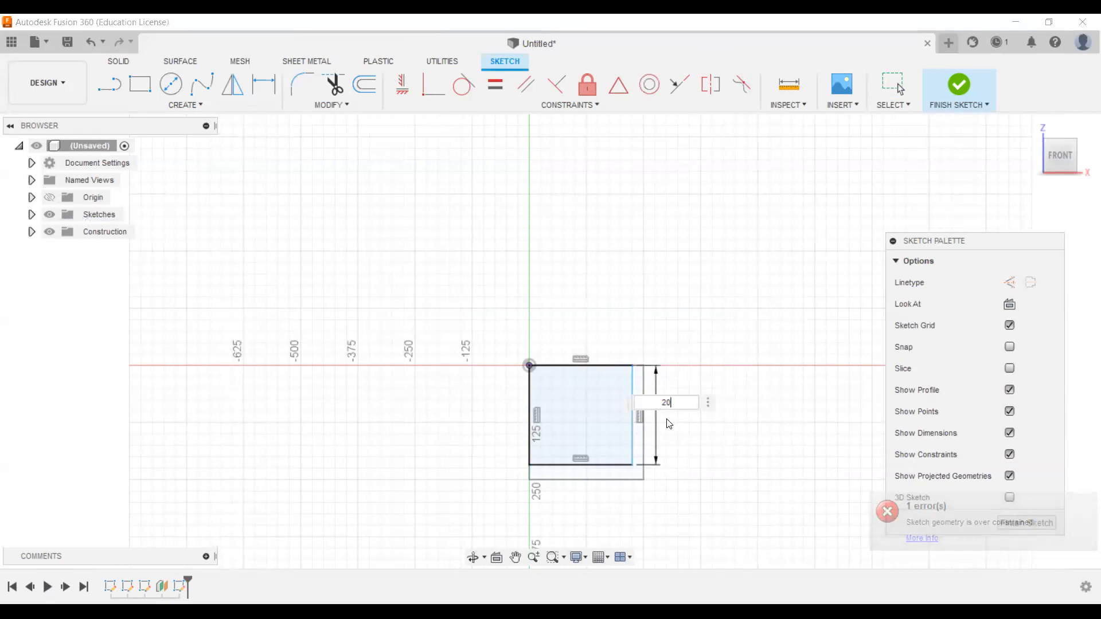
pyautogui.write('200')
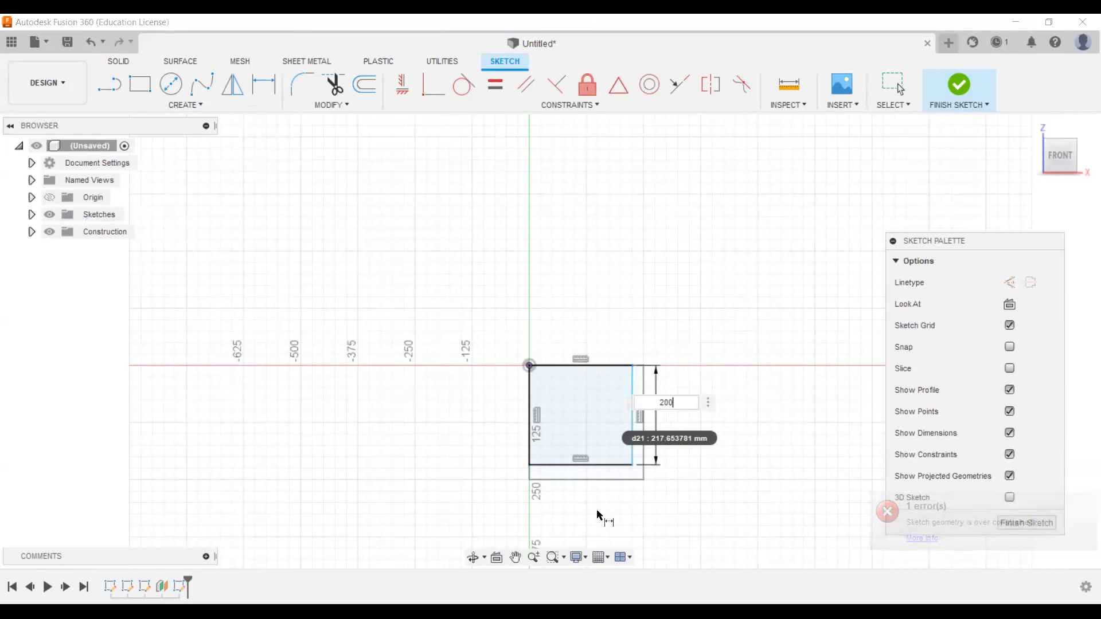
pyautogui.press('Return')
pyautogui.click(600, 458)
pyautogui.click(598, 511)
pyautogui.write('220')
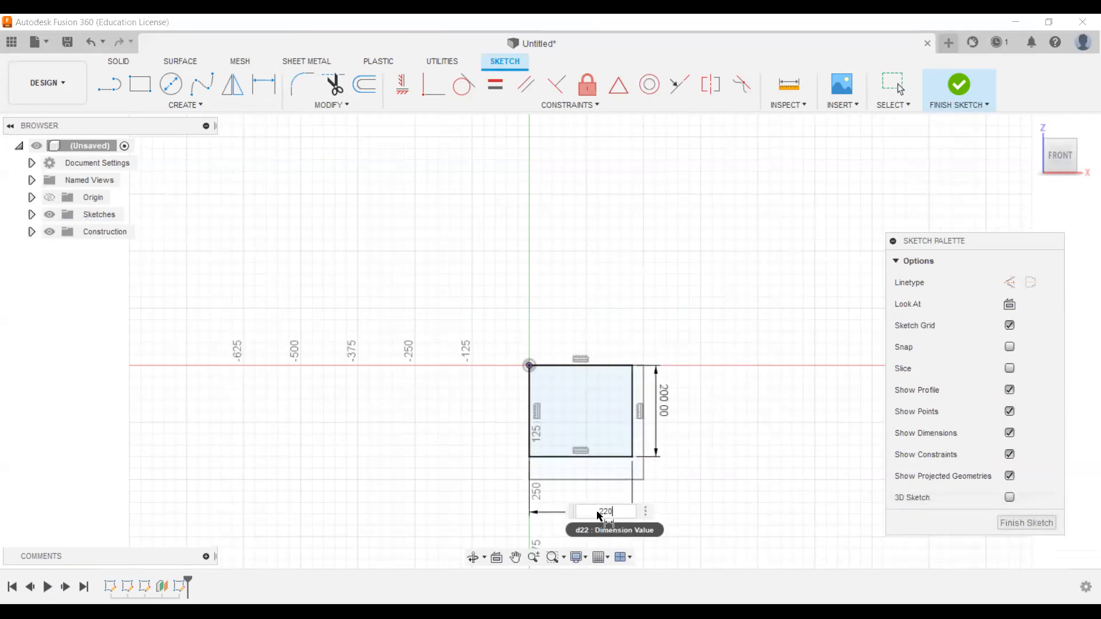
pyautogui.press('Return')
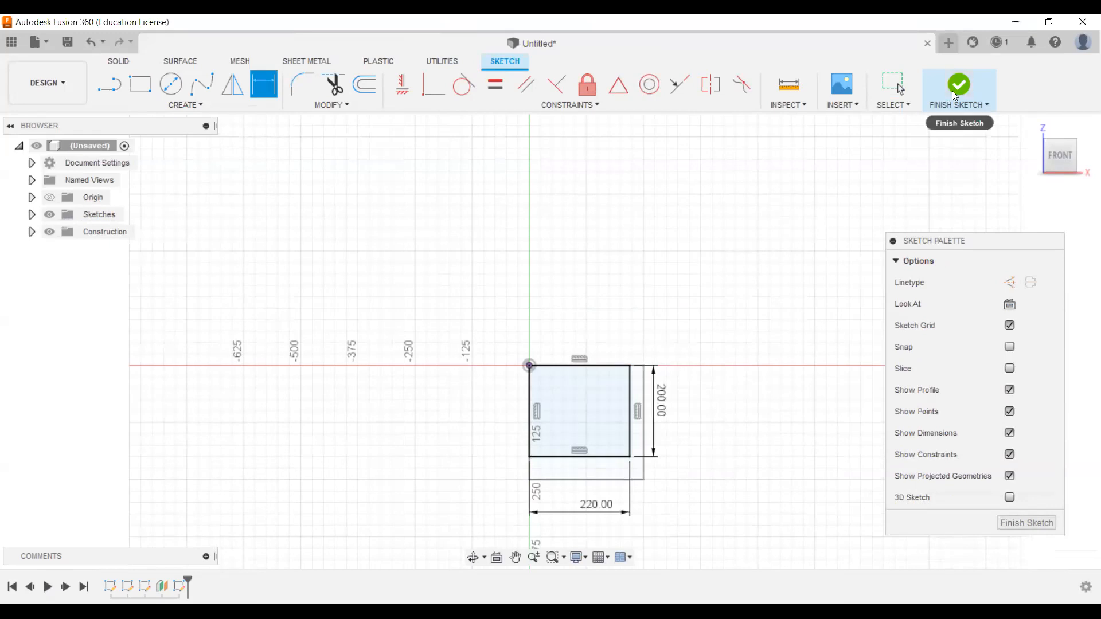
pyautogui.click(958, 86)
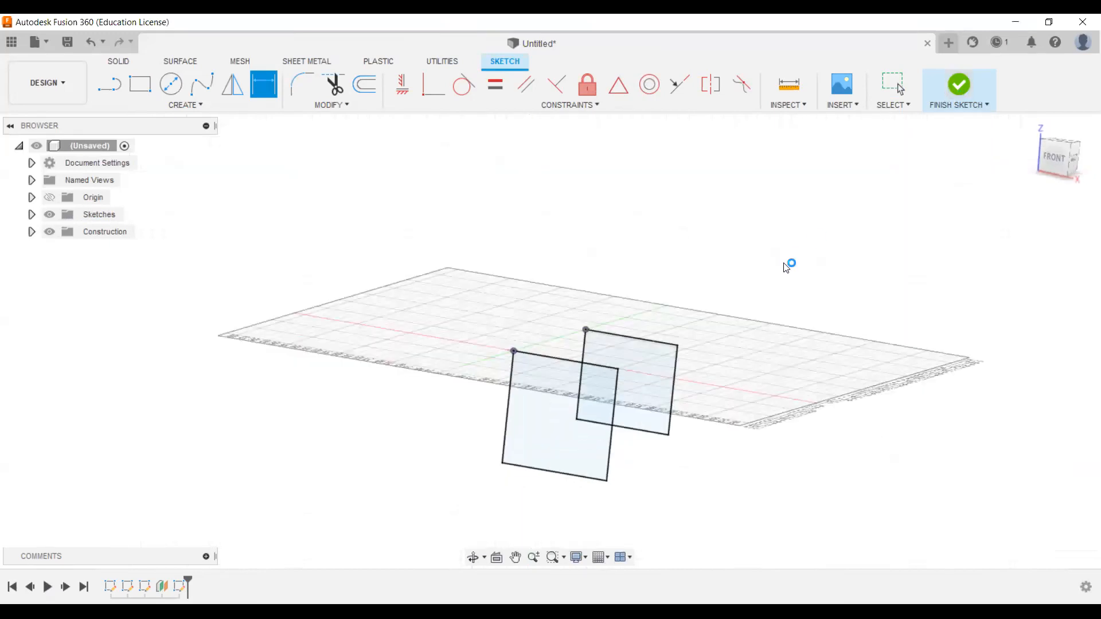
# Preview a new-body loft between the two rectangle profiles and cancel it
pyautogui.click(177, 107)
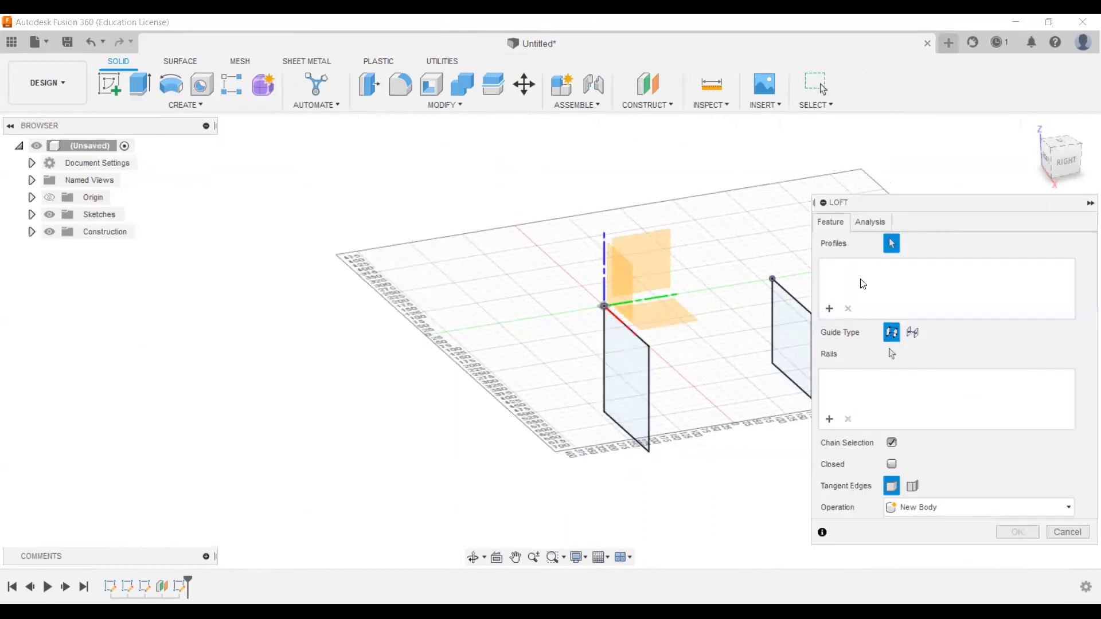
pyautogui.click(635, 351)
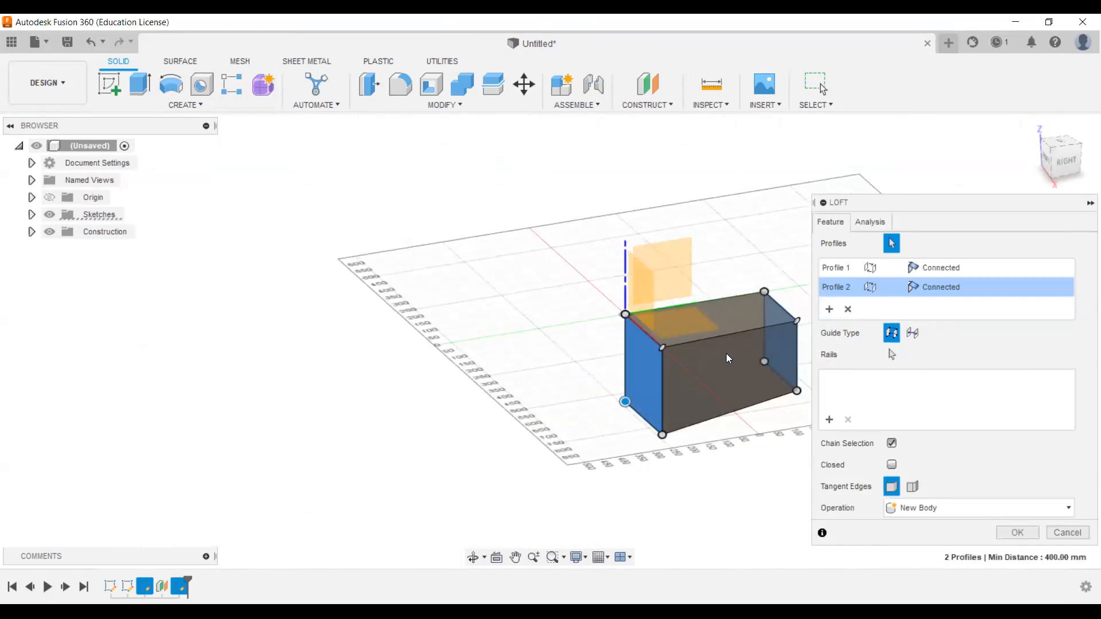
pyautogui.scroll(1, 744, 373)
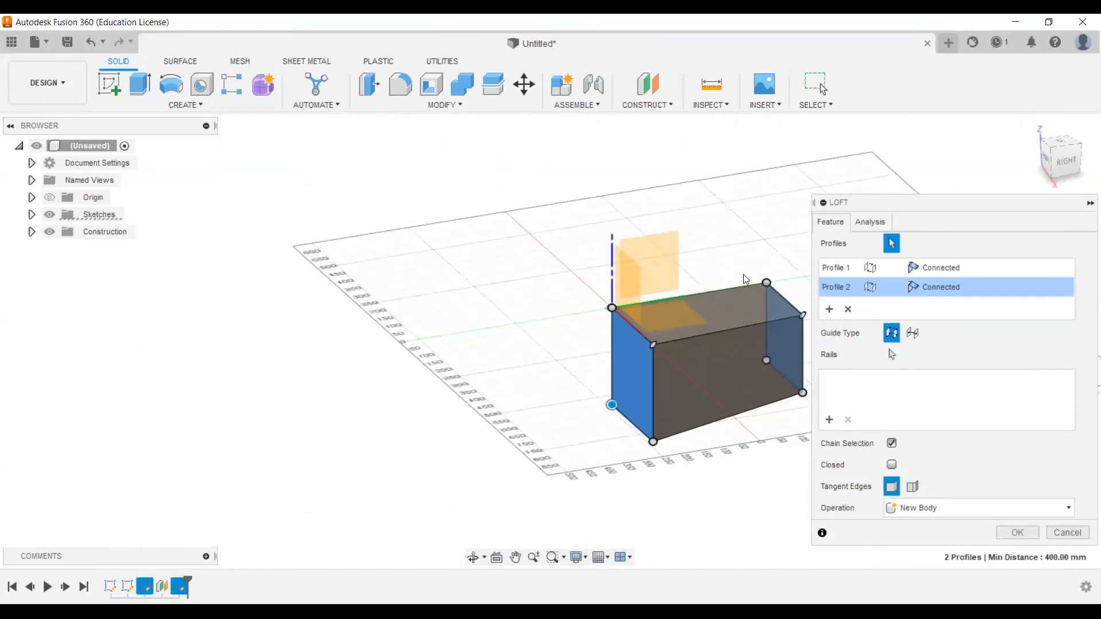
pyautogui.keyDown('shift'); pyautogui.moveTo(616, 325); pyautogui.dragTo(556, 291, button='middle'); pyautogui.keyUp('shift')
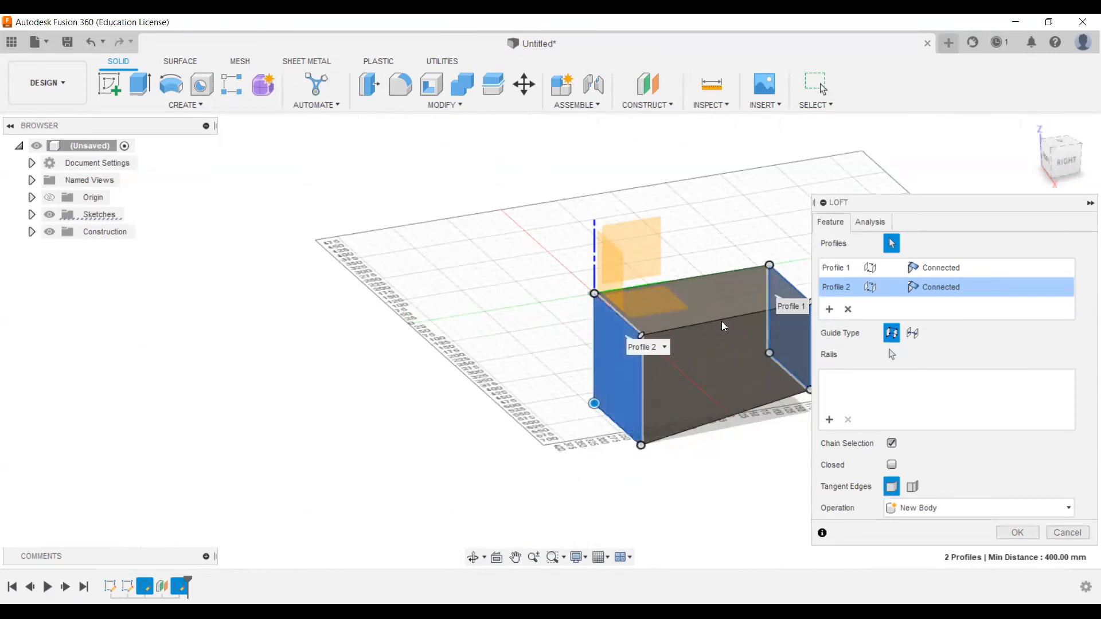
pyautogui.scroll(-2, 697, 379)
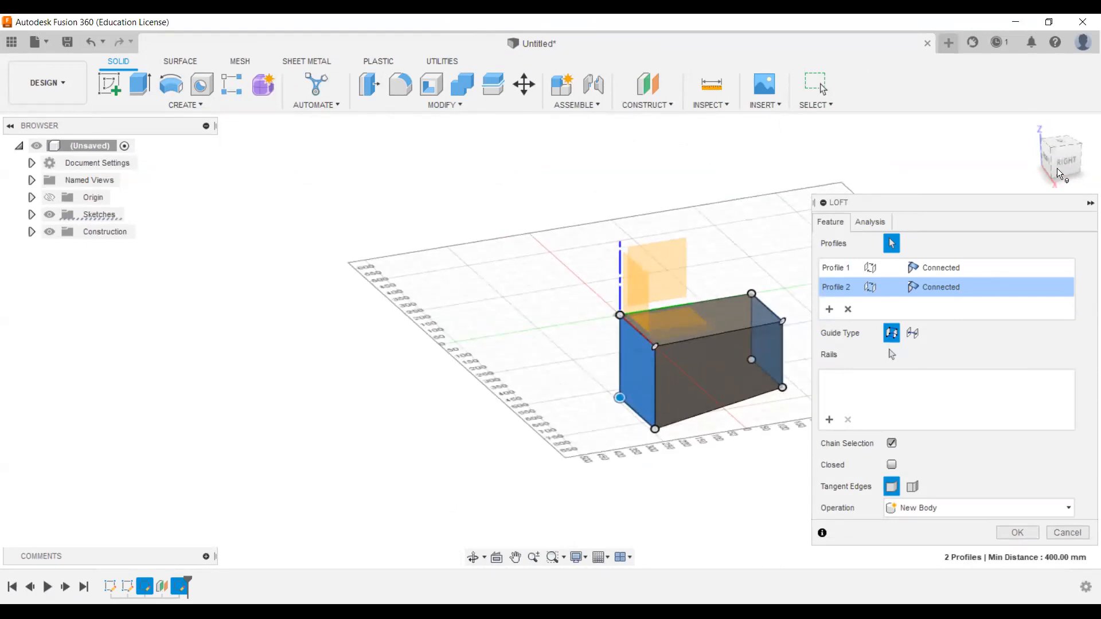
pyautogui.moveTo(1057, 167); pyautogui.dragTo(1061, 164)
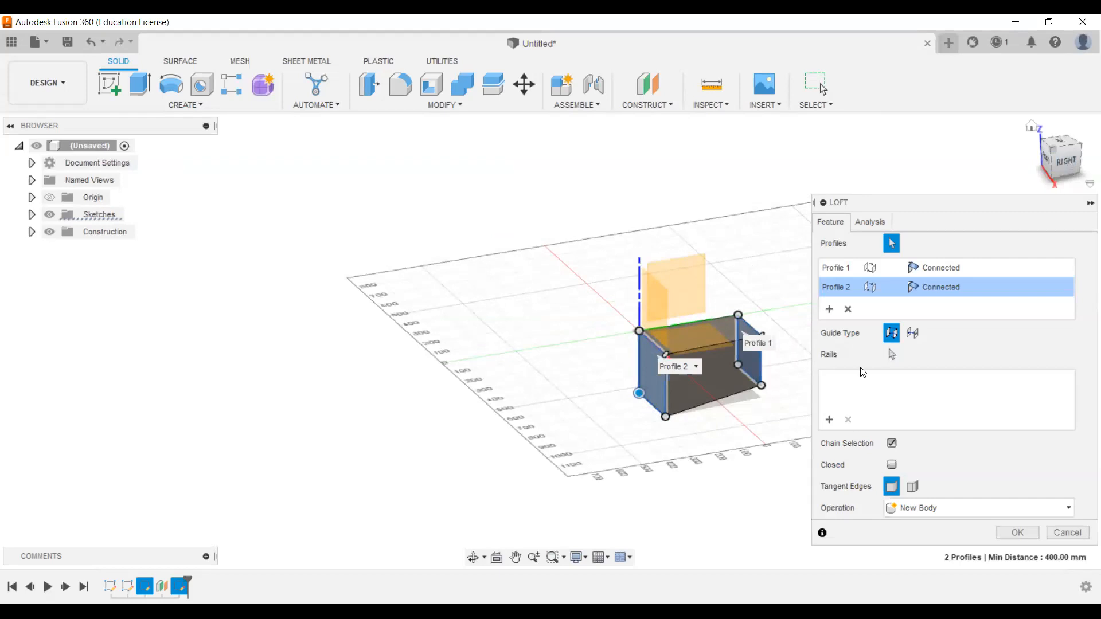
pyautogui.press('Escape')
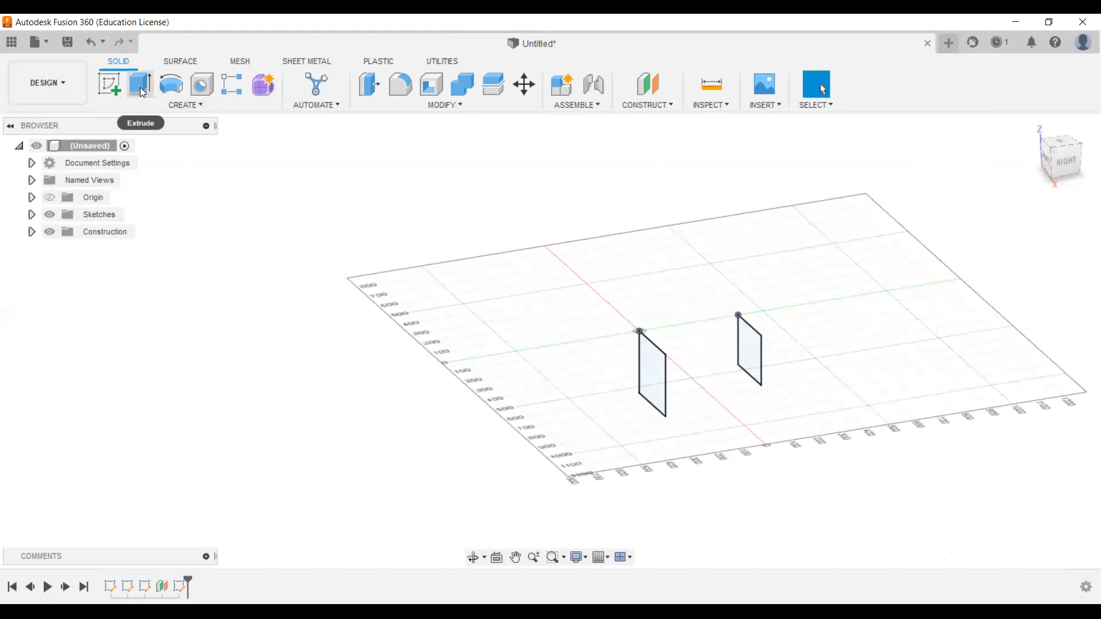
pyautogui.click(749, 343)
pyautogui.press('Escape')
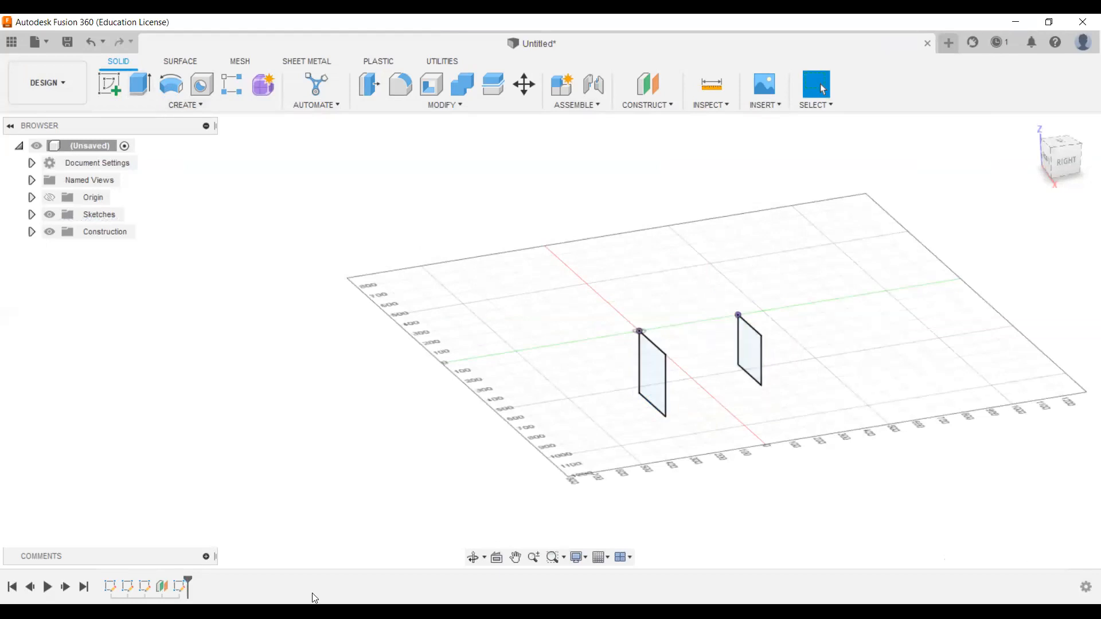
# Edit the sketch on the offset plane and delete its 220 by 200 mm rectangle
pyautogui.click(180, 587)
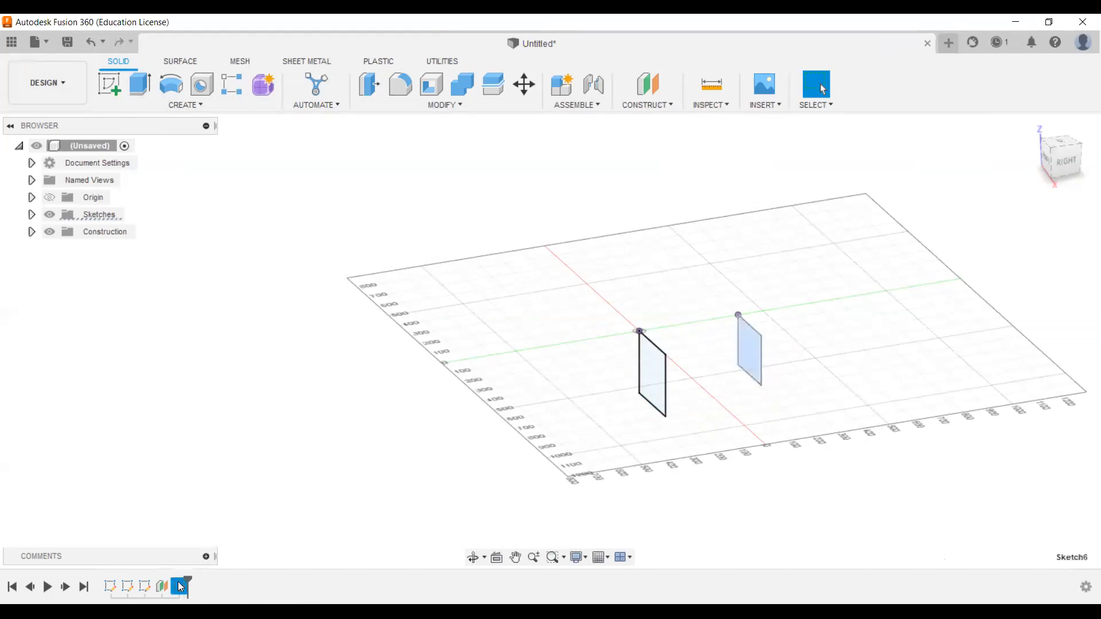
pyautogui.rightClick(178, 583)
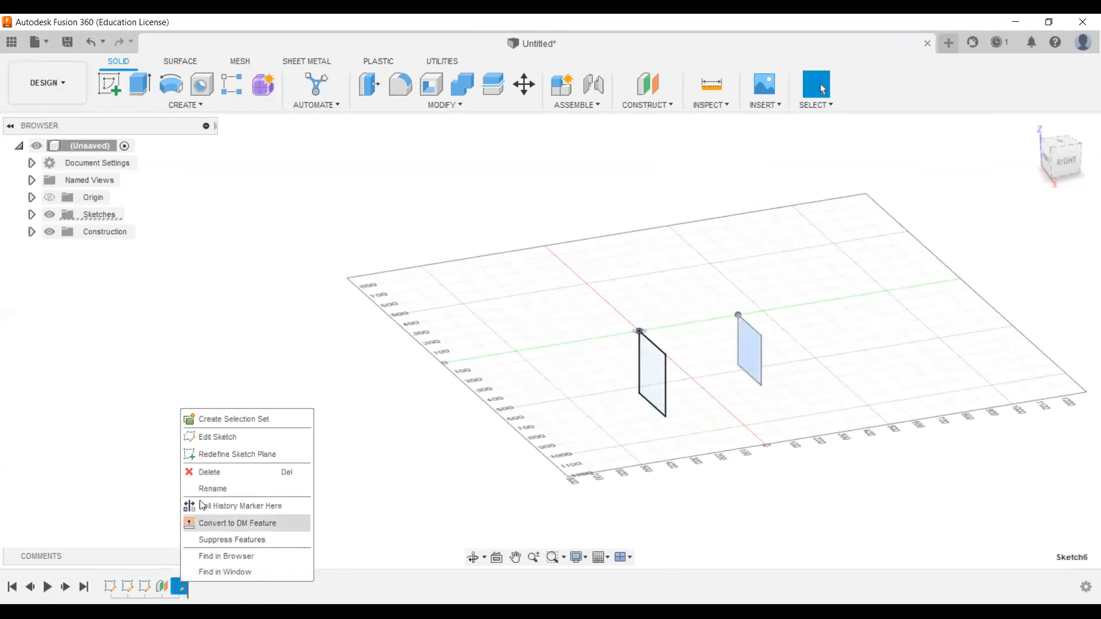
pyautogui.click(210, 440)
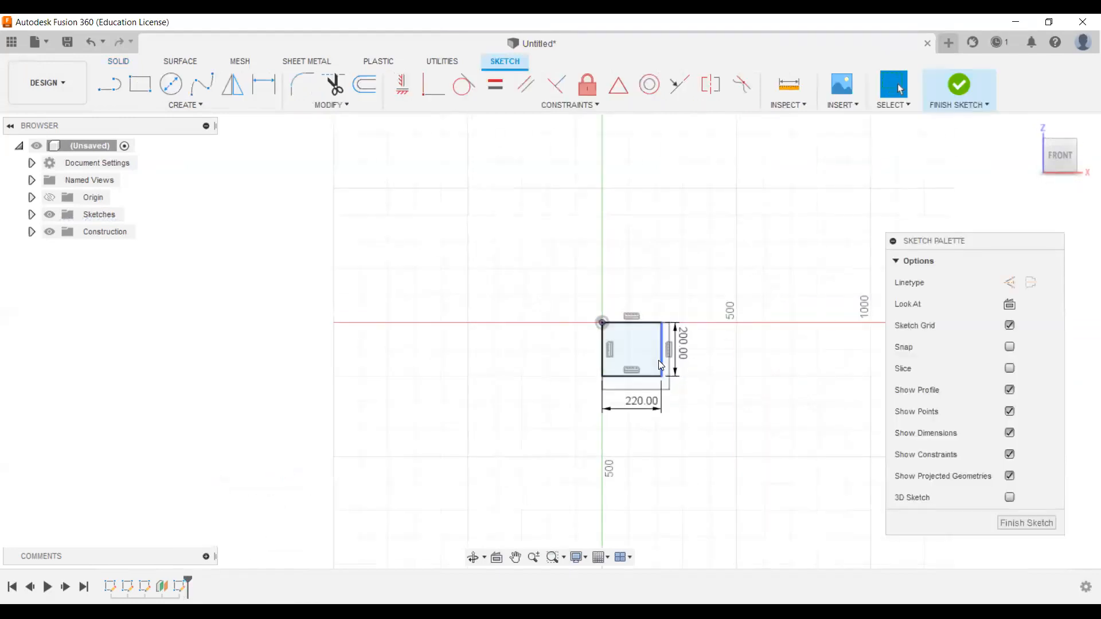
pyautogui.click(658, 360)
pyautogui.scroll(2, 607, 295)
pyautogui.moveTo(527, 260)
pyautogui.mouseDown()
pyautogui.moveTo(676, 368)
pyautogui.moveTo(754, 474)
pyautogui.moveTo(742, 459)
pyautogui.mouseUp()
pyautogui.click(742, 459)
pyautogui.moveTo(571, 271); pyautogui.dragTo(697, 412)
pyautogui.press('Delete')
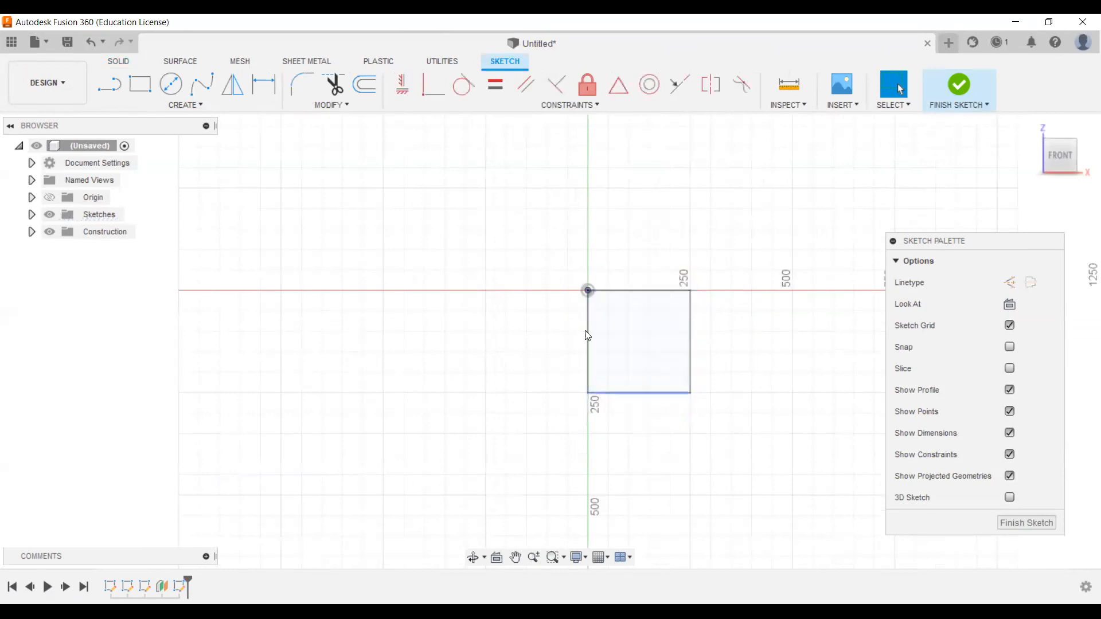
# Draw a 300 mm diameter circle centred on the origin in the offset-plane sketch, and finish the sketch
pyautogui.click(178, 90)
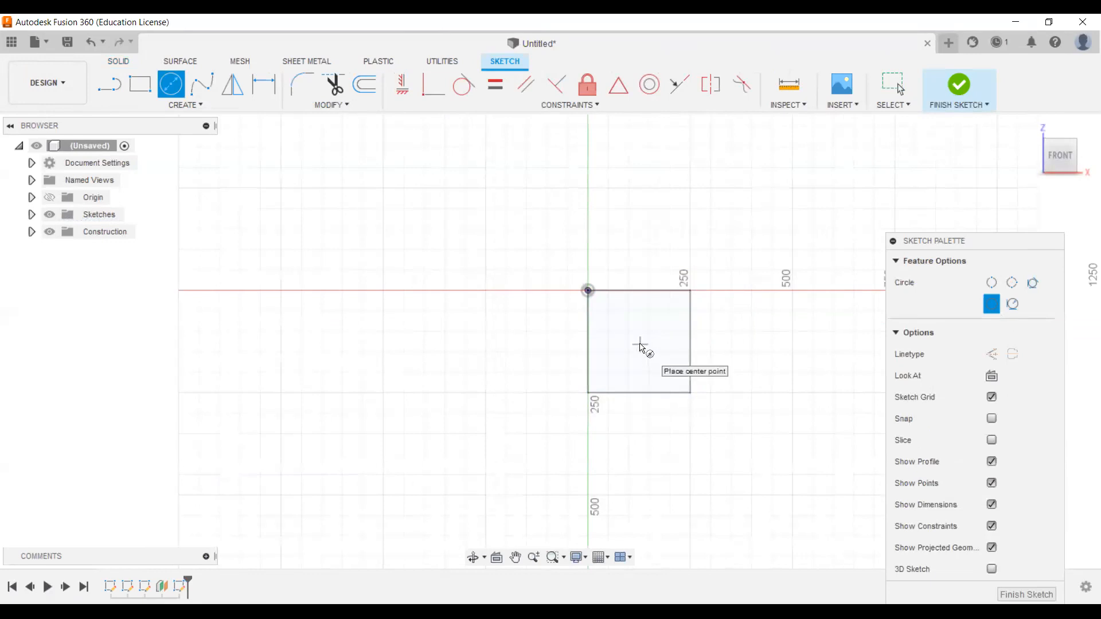
pyautogui.press('Escape')
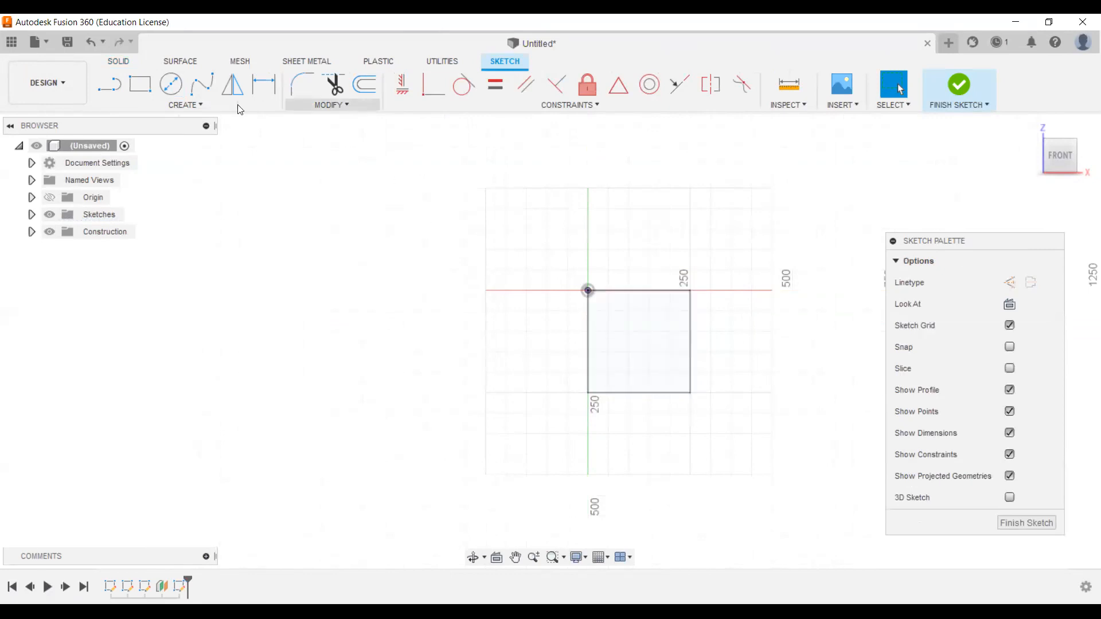
pyautogui.click(171, 84)
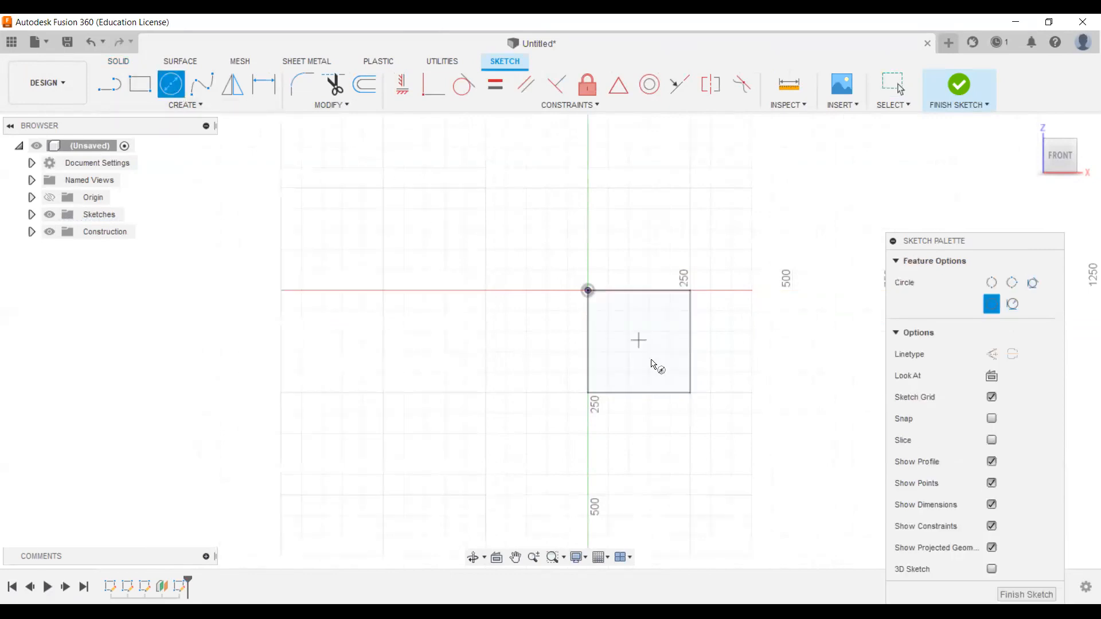
pyautogui.press('Escape')
pyautogui.click(168, 91)
pyautogui.click(587, 290)
pyautogui.write('300')
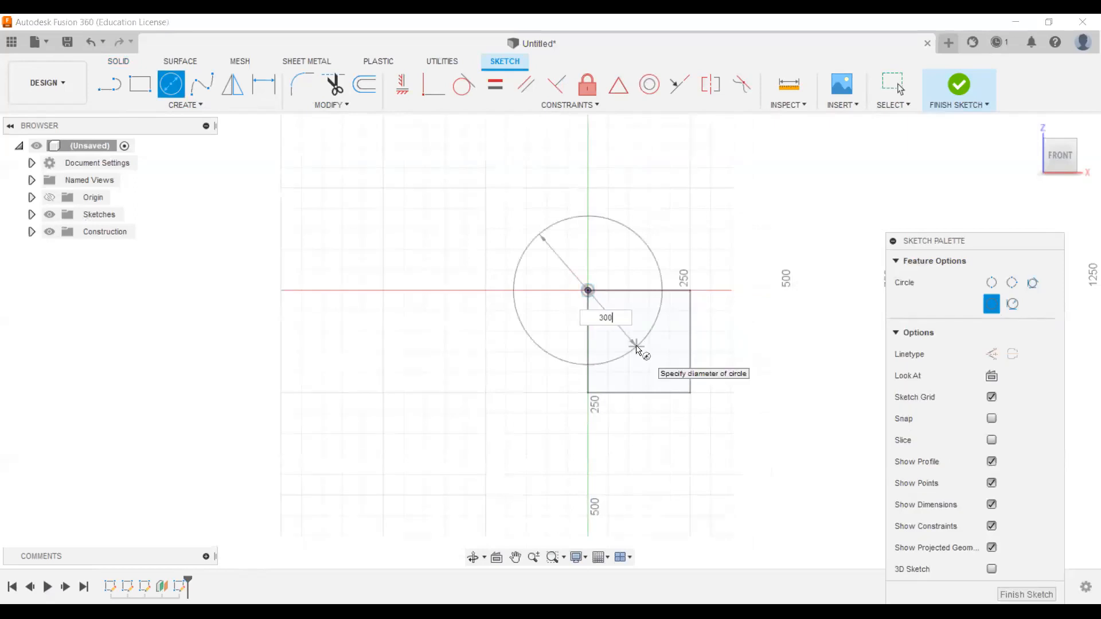
pyautogui.press('Return')
pyautogui.click(956, 86)
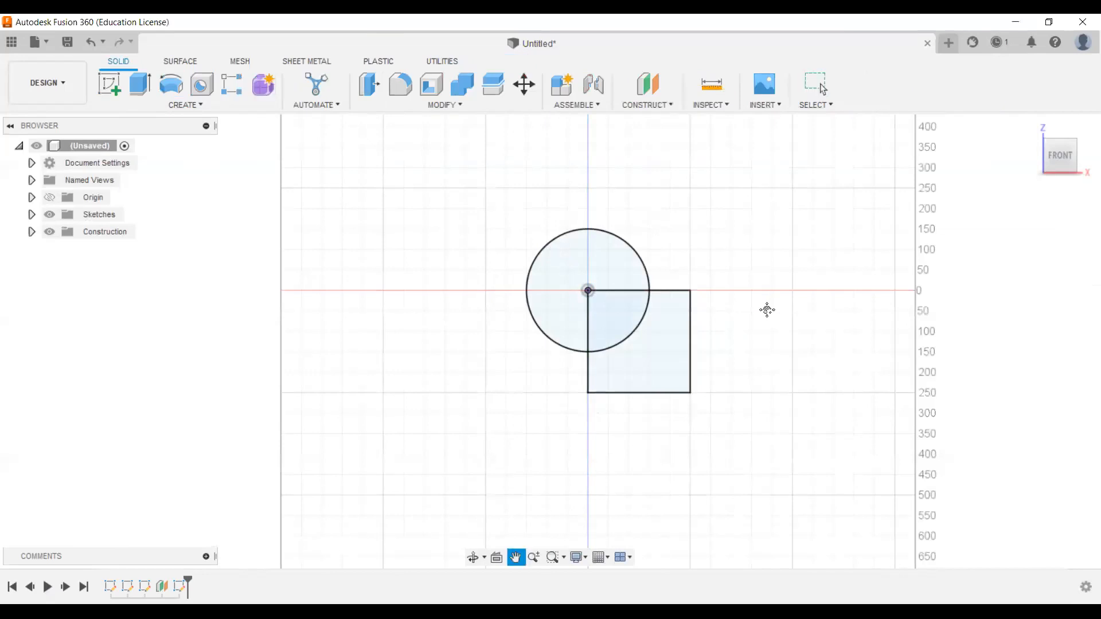
# Edit the sketch on the XZ plane and delete its 250 mm square
pyautogui.moveTo(767, 311); pyautogui.dragTo(730, 325)
pyautogui.press('Escape')
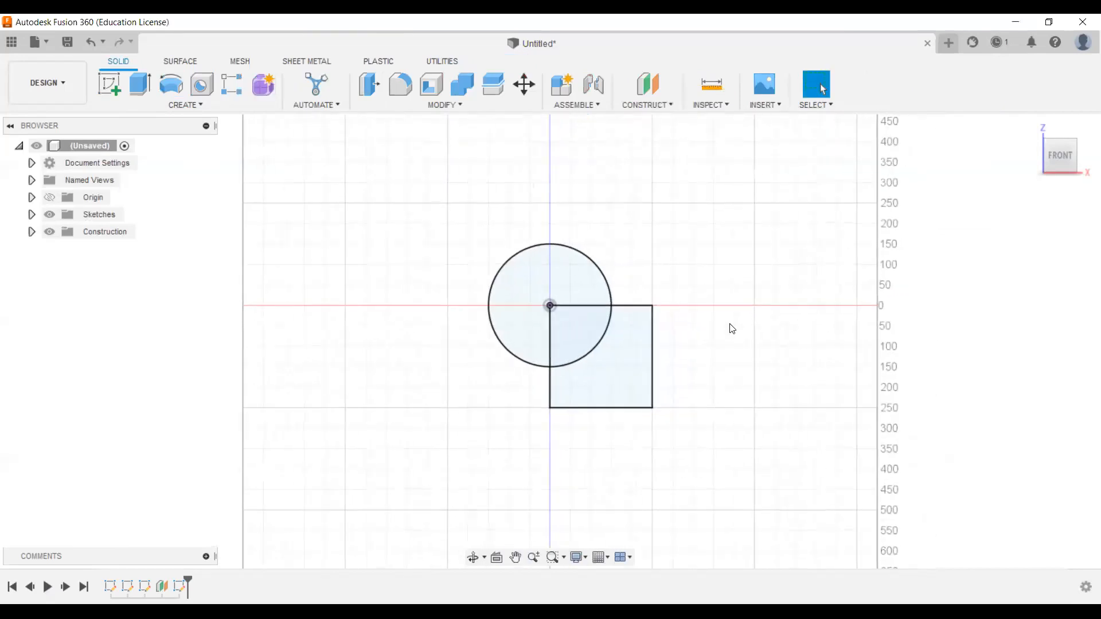
pyautogui.doubleClick(145, 588)
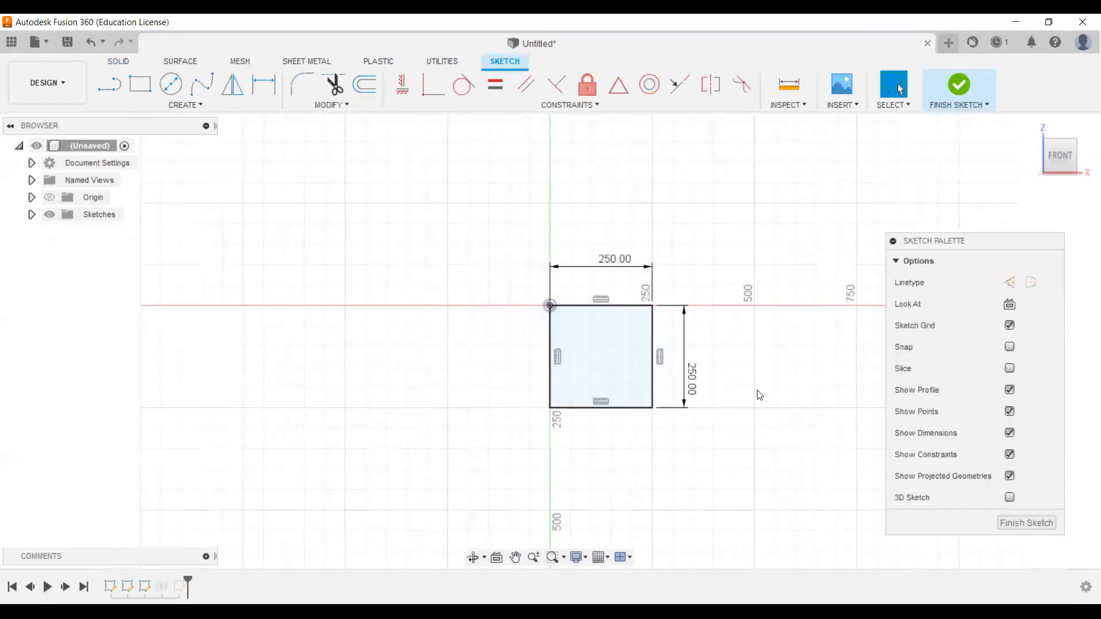
pyautogui.moveTo(711, 443); pyautogui.dragTo(713, 444)
pyautogui.press('Delete')
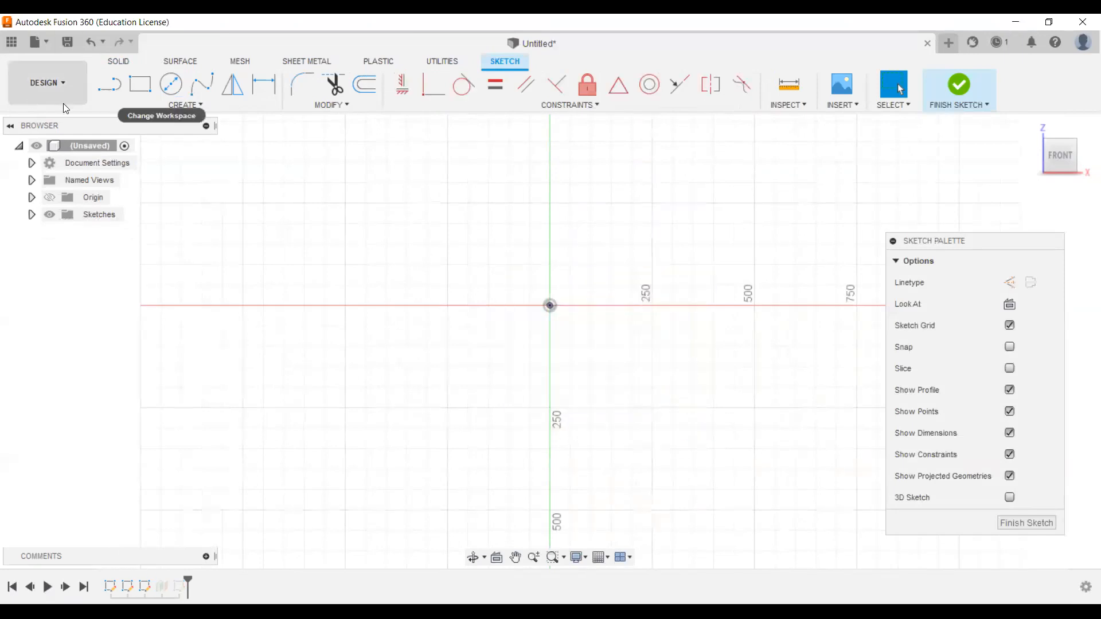
# Draw a 100 mm diameter circle centred on the origin in place of the square, and finish the sketch
pyautogui.click(171, 85)
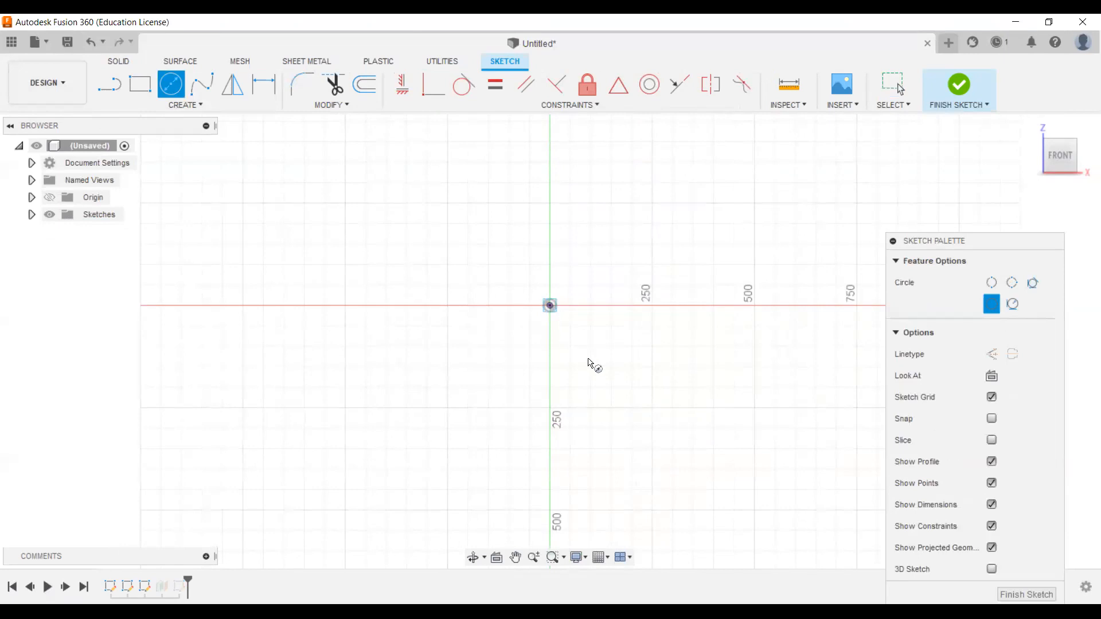
pyautogui.click(549, 305)
pyautogui.write('100')
pyautogui.press('Return')
pyautogui.press('Escape')
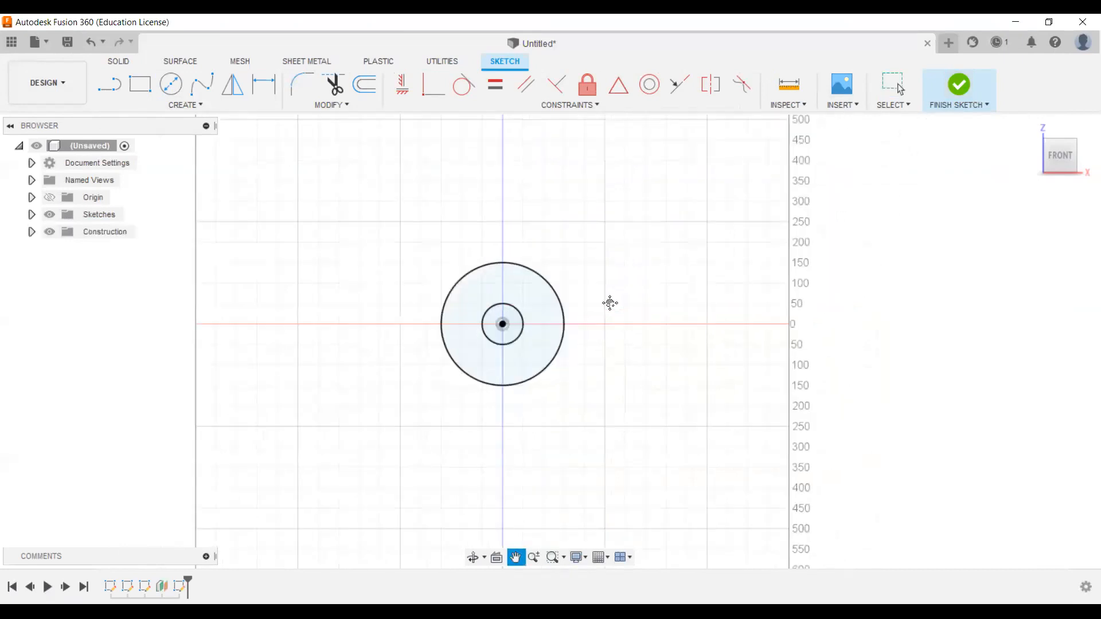
pyautogui.moveTo(615, 309)
pyautogui.keyDown('shift'); pyautogui.mouseDown(button='middle')
pyautogui.moveTo(555, 346)
pyautogui.moveTo(579, 344)
pyautogui.mouseUp(button='middle'); pyautogui.keyUp('shift')
pyautogui.press('Escape')
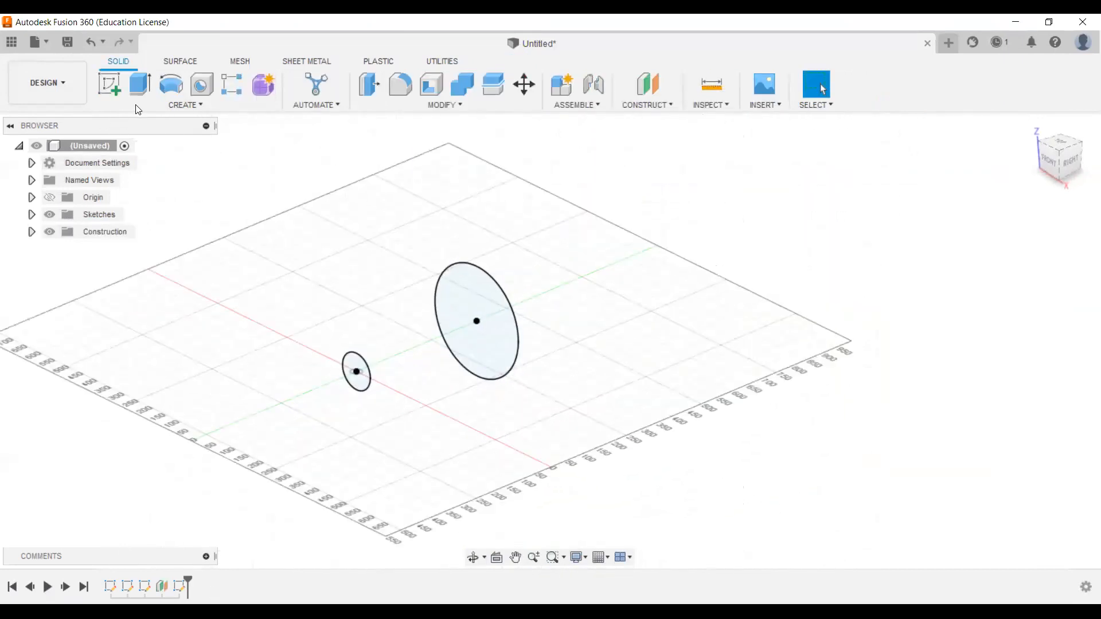
# Loft the 300 mm circle to the 100 mm circle as a new body, and undo the loft
pyautogui.click(143, 103)
pyautogui.click(136, 240)
pyautogui.click(499, 290)
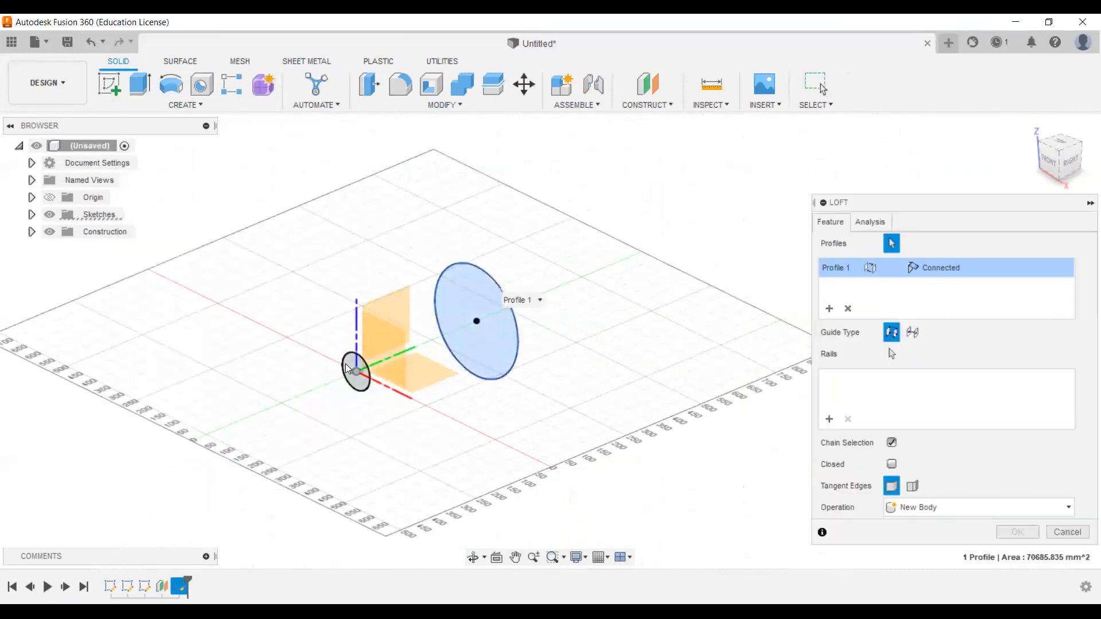
pyautogui.click(357, 371)
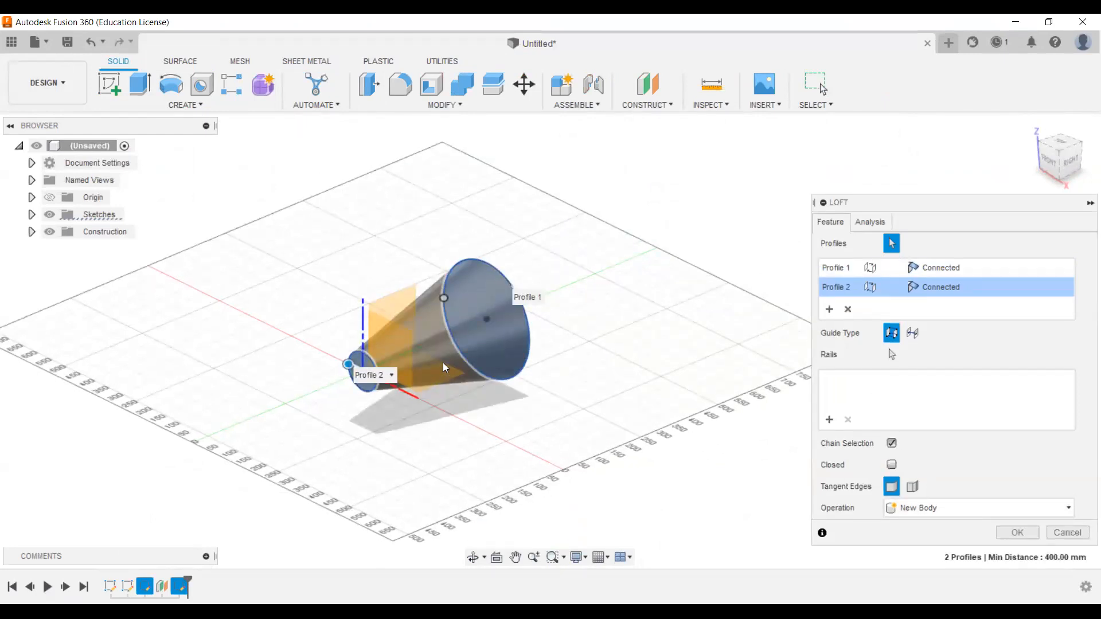
pyautogui.keyDown('shift'); pyautogui.moveTo(400, 370); pyautogui.dragTo(421, 363, button='middle'); pyautogui.keyUp('shift')
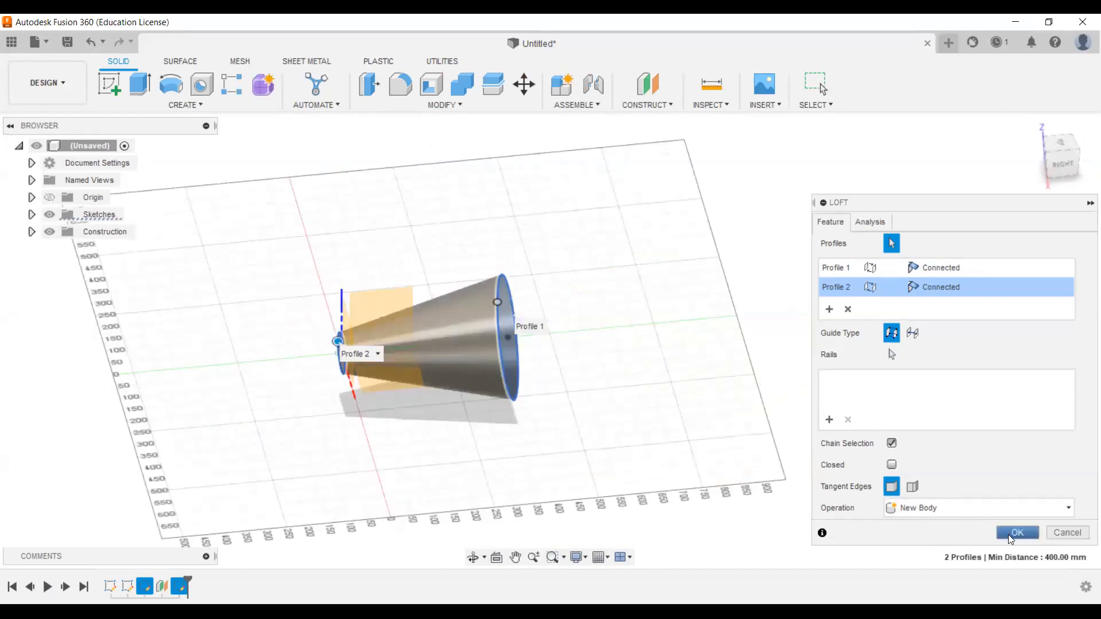
pyautogui.press('Return')
pyautogui.keyDown('shift'); pyautogui.moveTo(489, 435); pyautogui.dragTo(496, 392, button='middle'); pyautogui.keyUp('shift')
pyautogui.scroll(3, 497, 393)
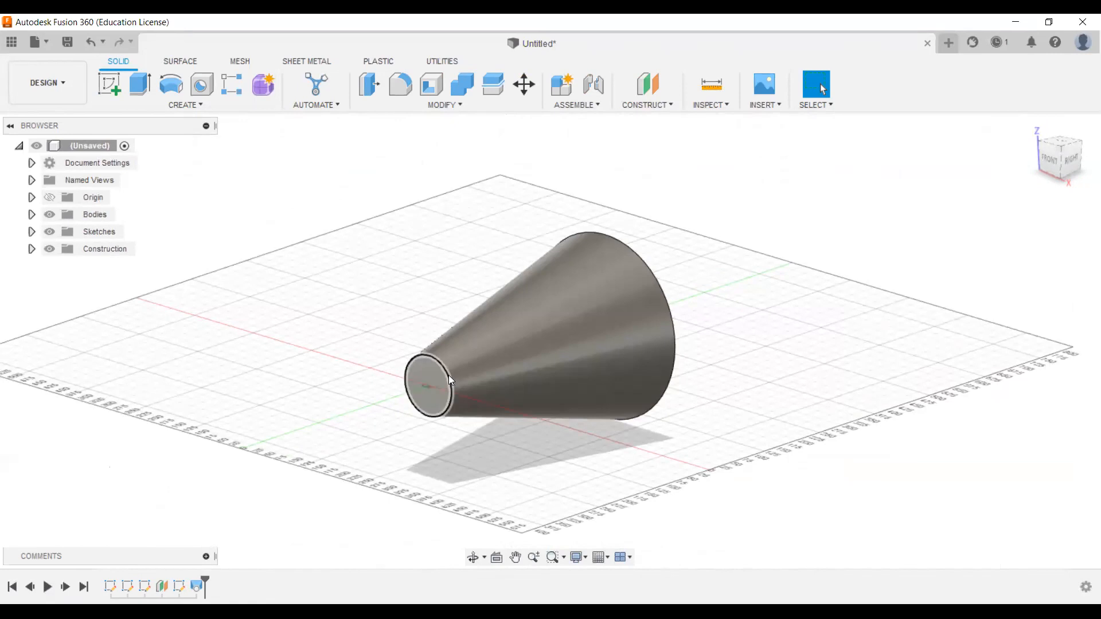
pyautogui.hotkey('ctrl', 'z')
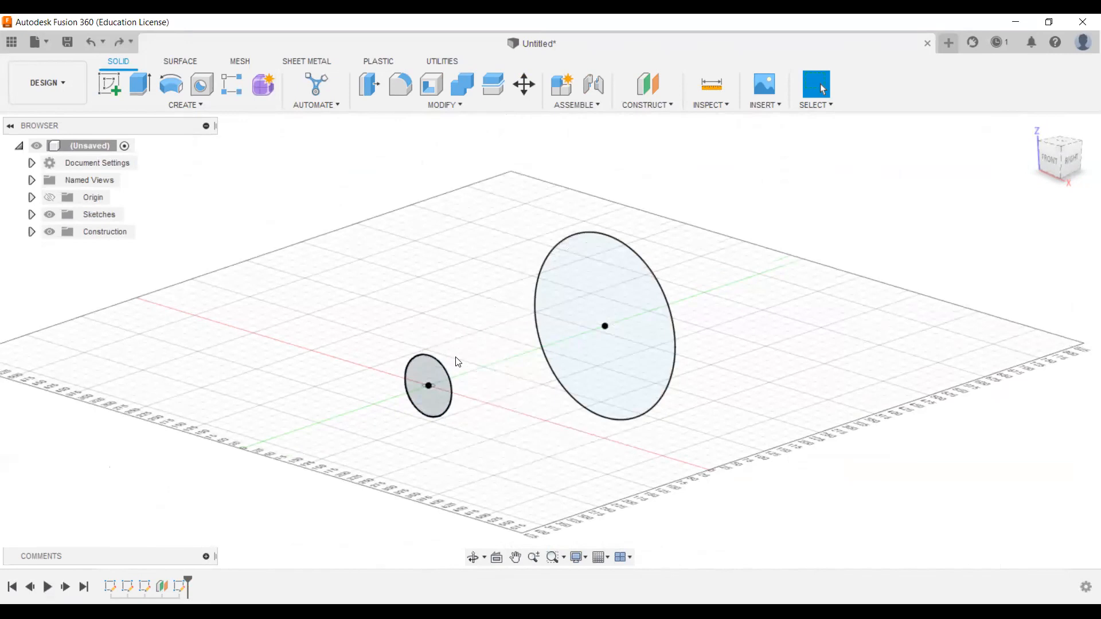
# Start a sketch on the YZ plane and draw a line from near the small circle's top to near the large circle's top
pyautogui.click(1070, 161)
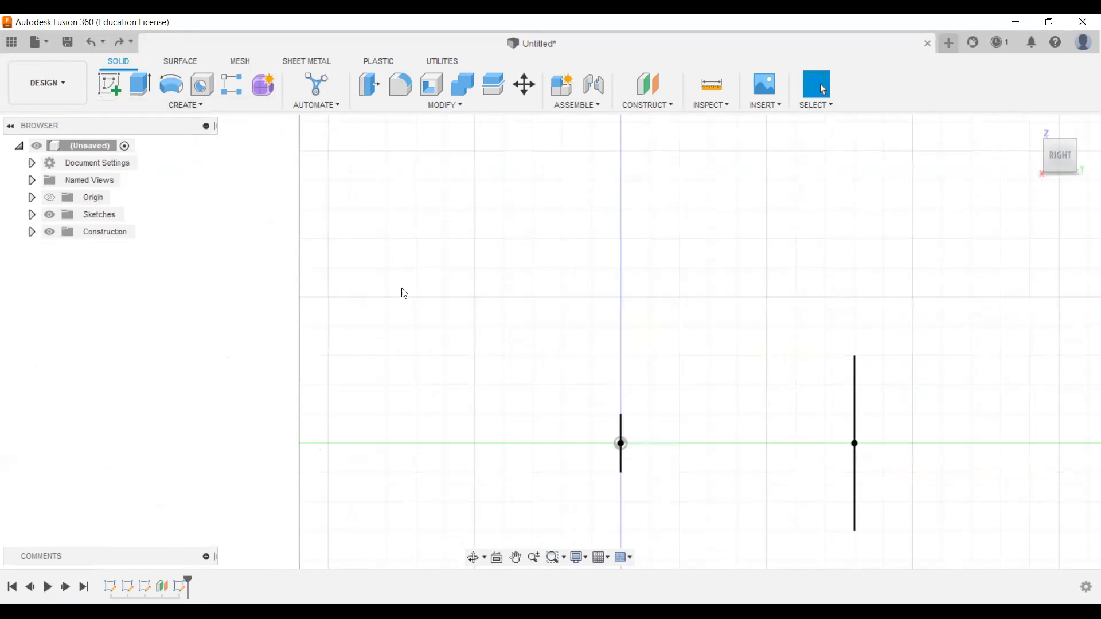
pyautogui.click(108, 85)
pyautogui.click(664, 420)
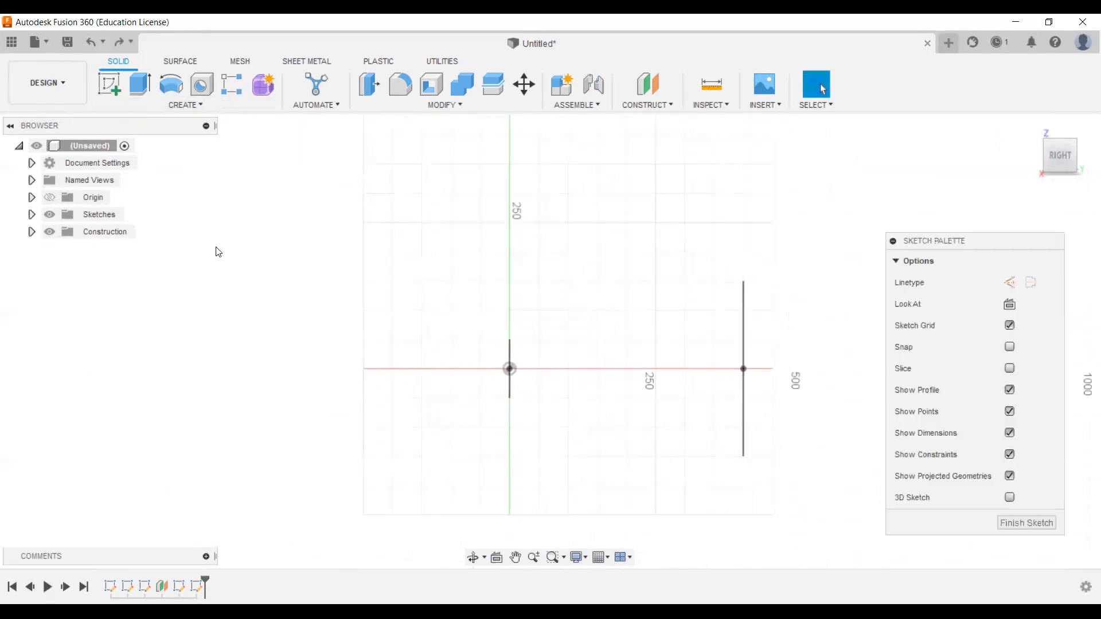
pyautogui.click(110, 85)
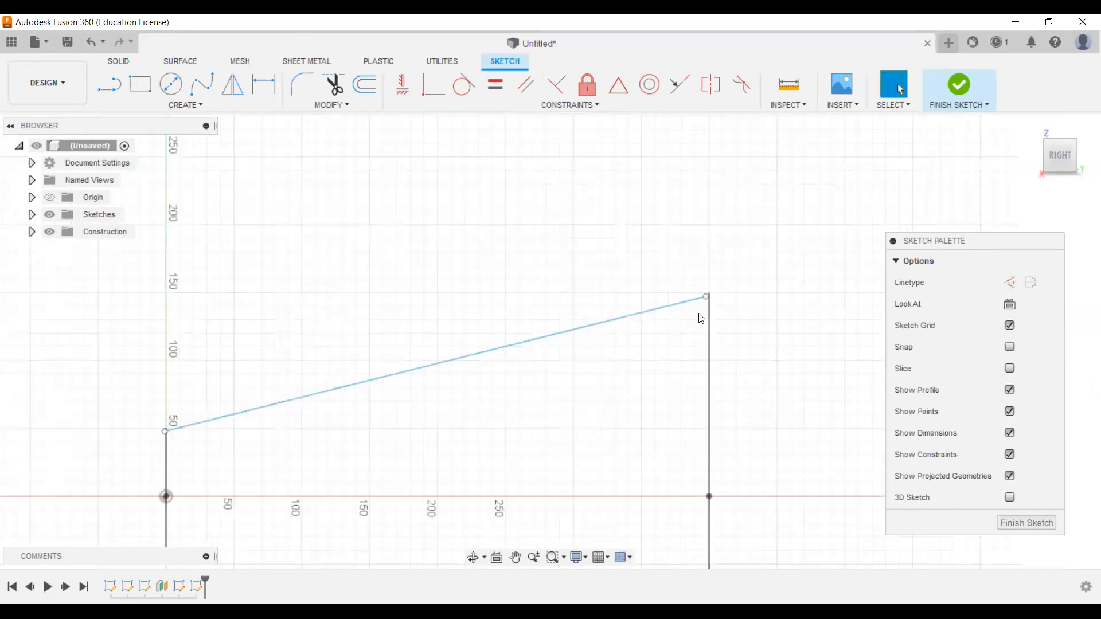
# Move the line's upper end towards the top of the large circle, and undo the last change
pyautogui.scroll(3, 721, 251)
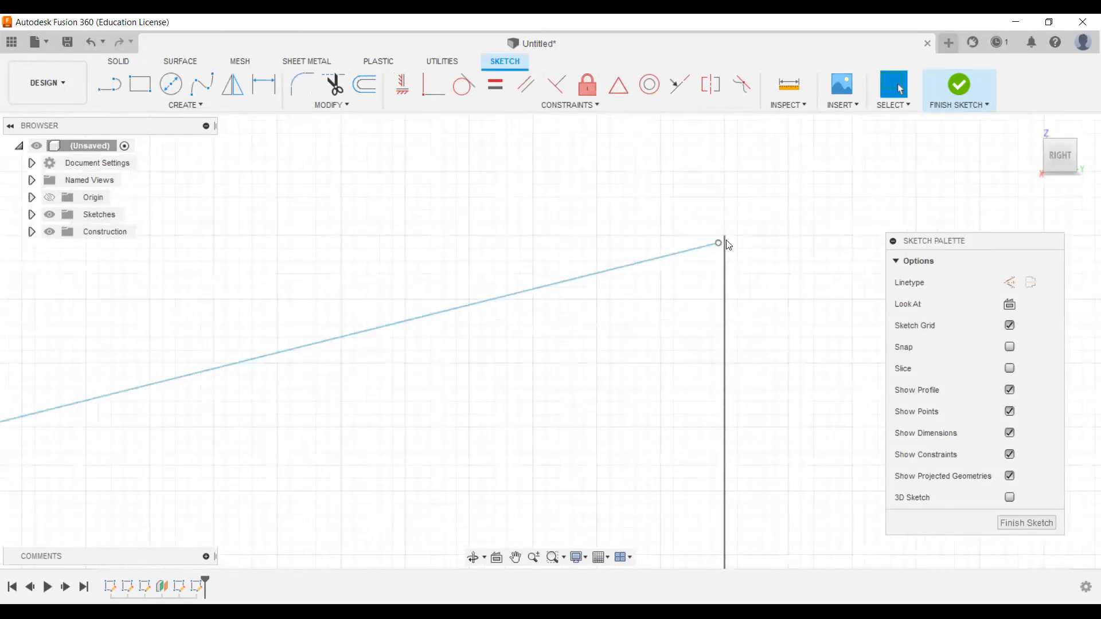
pyautogui.moveTo(720, 242); pyautogui.dragTo(722, 238)
pyautogui.scroll(-5, 697, 294)
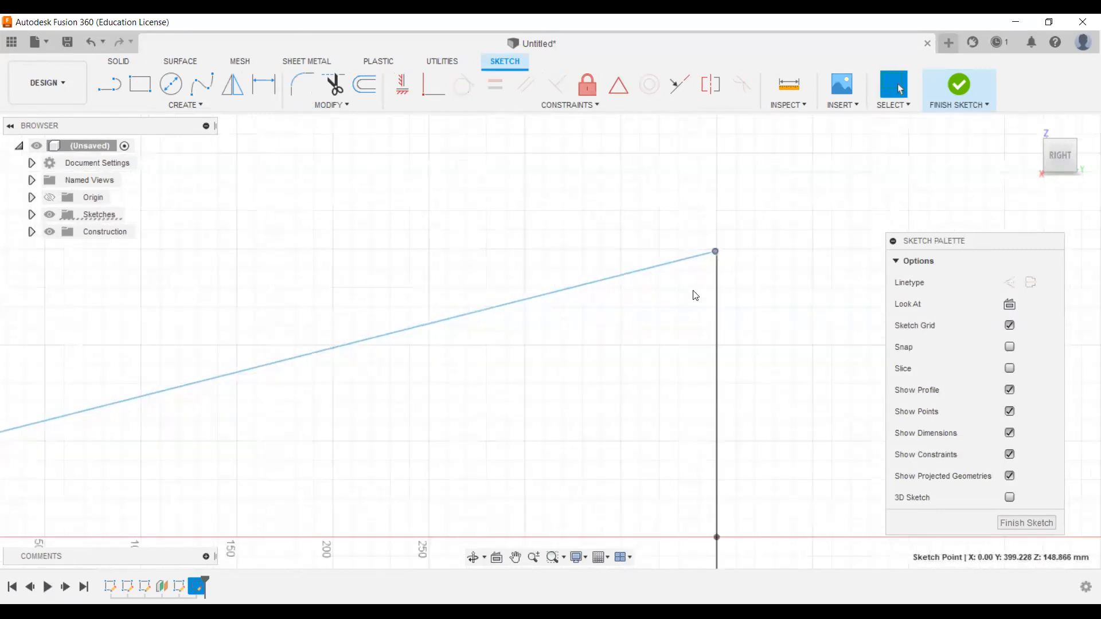
pyautogui.click(440, 375)
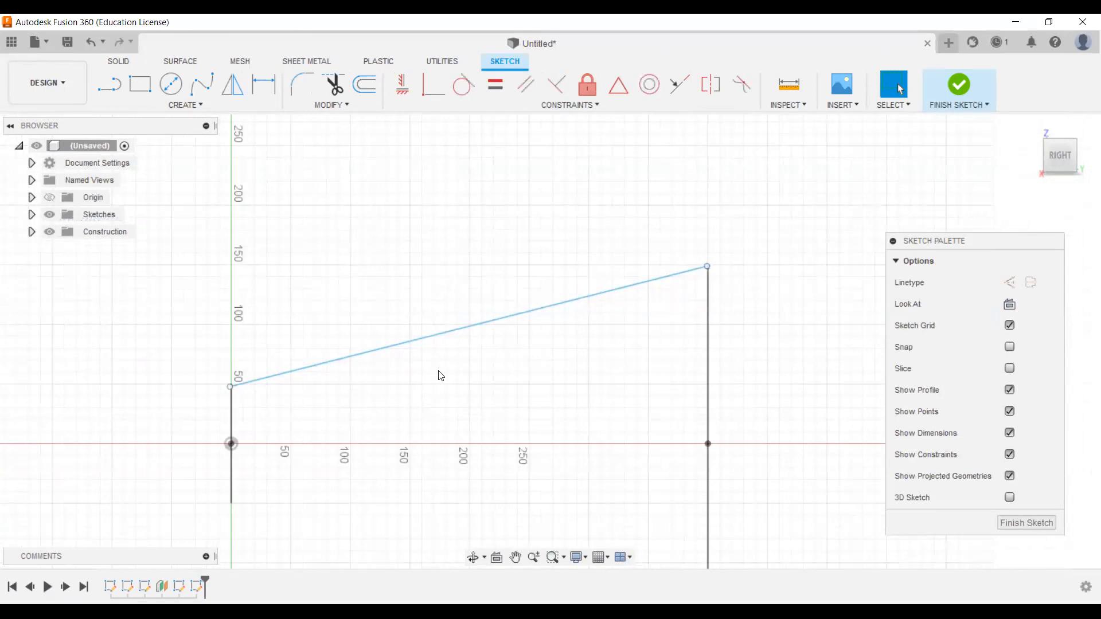
pyautogui.hotkey('ctrl', 'z')
pyautogui.moveTo(458, 359)
pyautogui.mouseDown(button='middle')
pyautogui.moveTo(506, 373)
pyautogui.moveTo(611, 355)
pyautogui.mouseUp(button='middle')
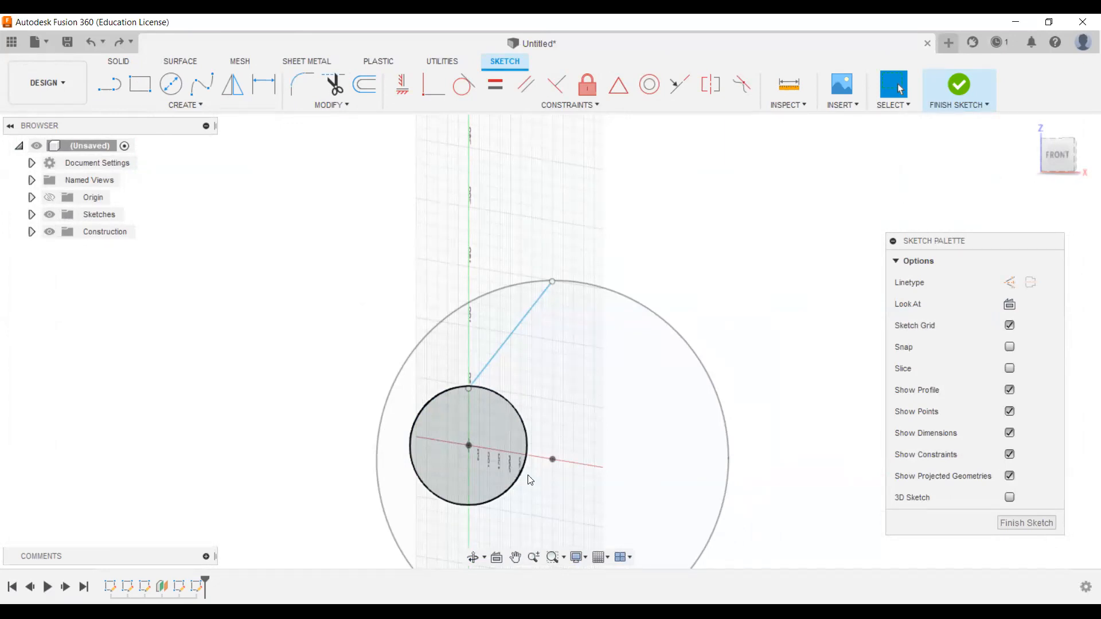
# Delete the sketched line connecting the tops of the small and large circles
pyautogui.click(514, 339)
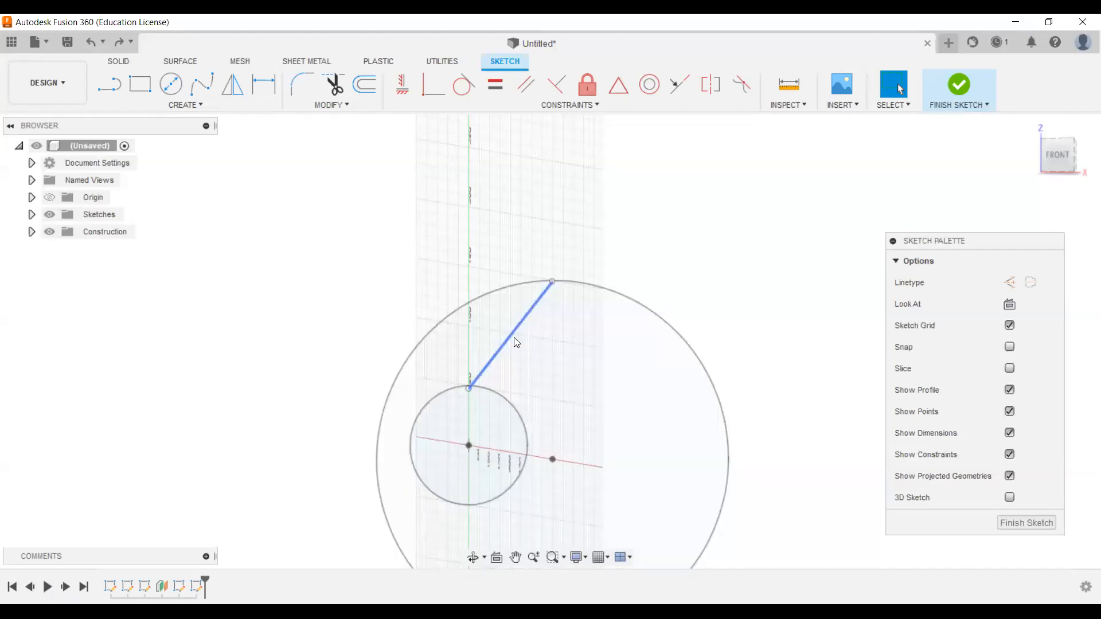
pyautogui.press('Delete')
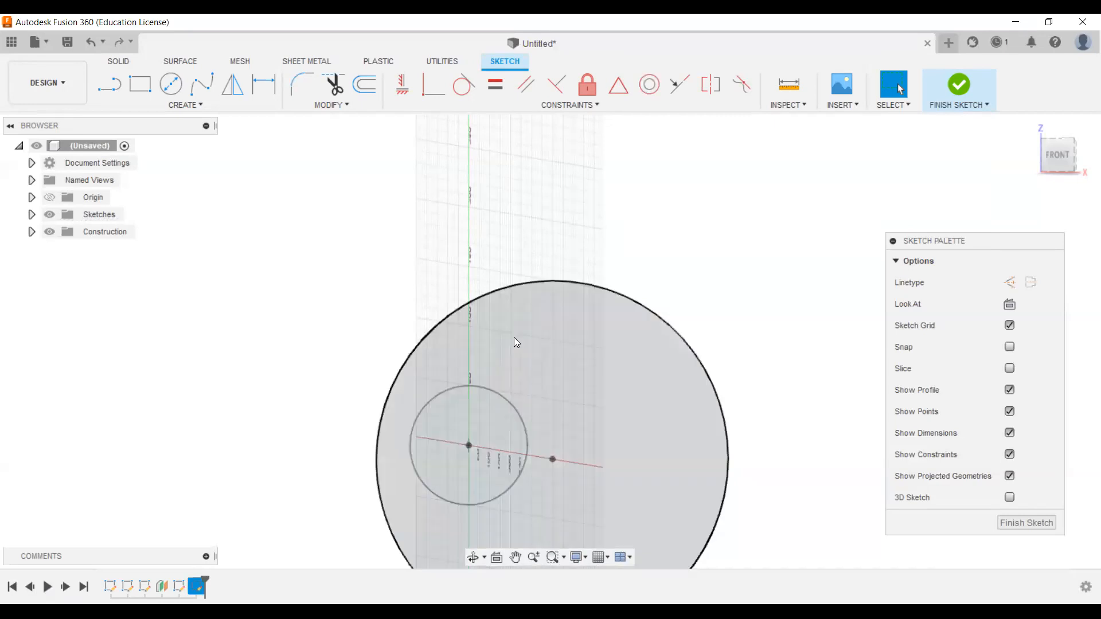
pyautogui.click(440, 338)
# Reopen the small circle's sketch for editing, and finish the sketch
pyautogui.click(146, 594)
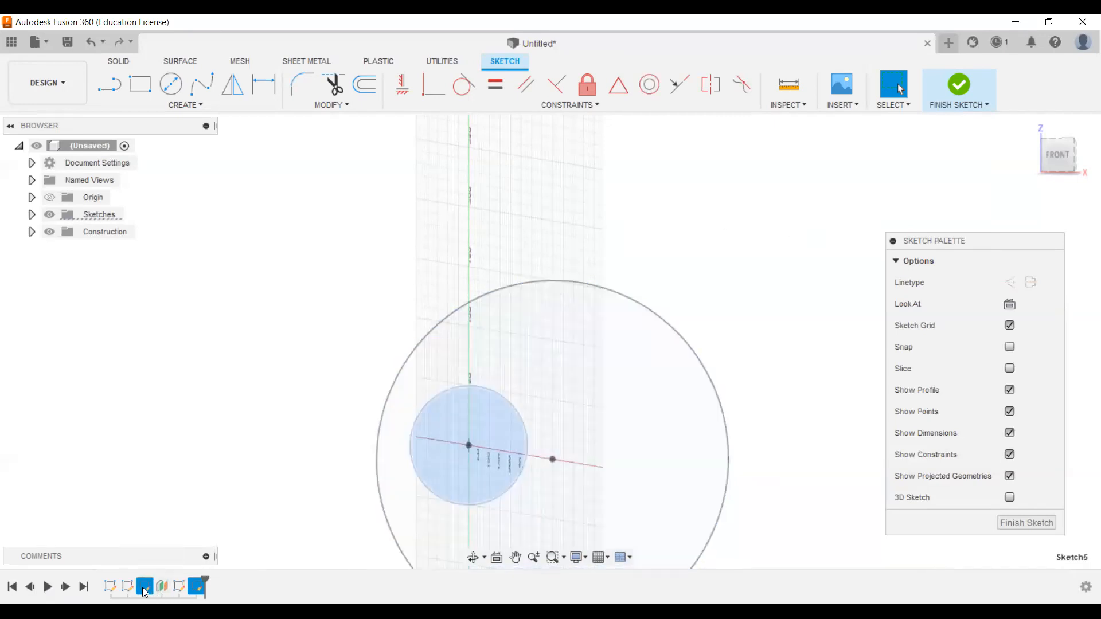
pyautogui.rightClick(146, 593)
pyautogui.click(159, 512)
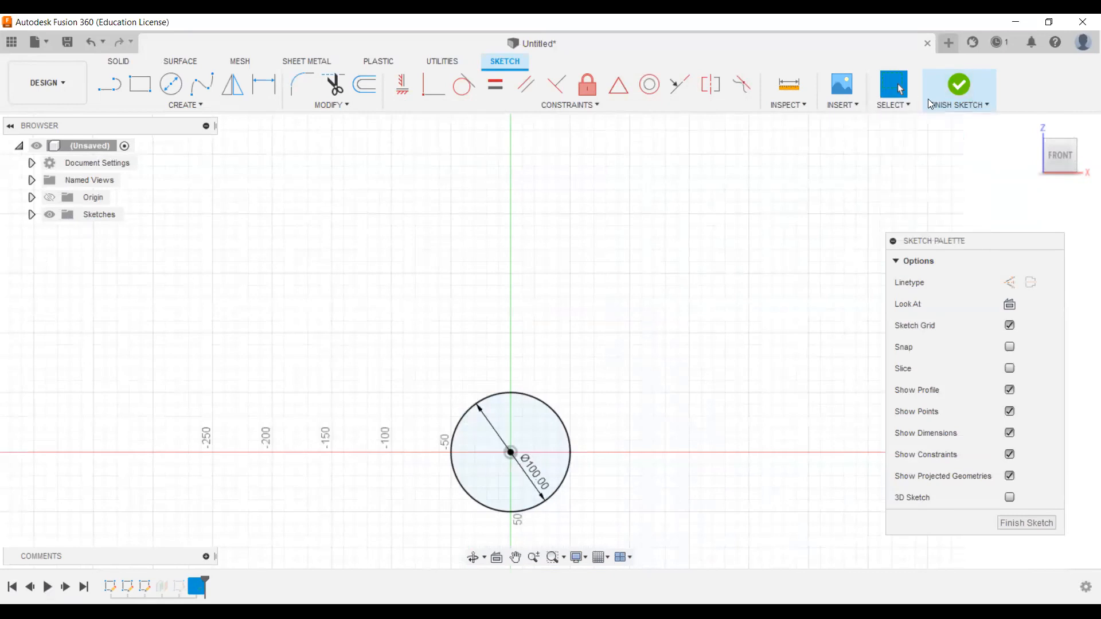
pyautogui.click(960, 96)
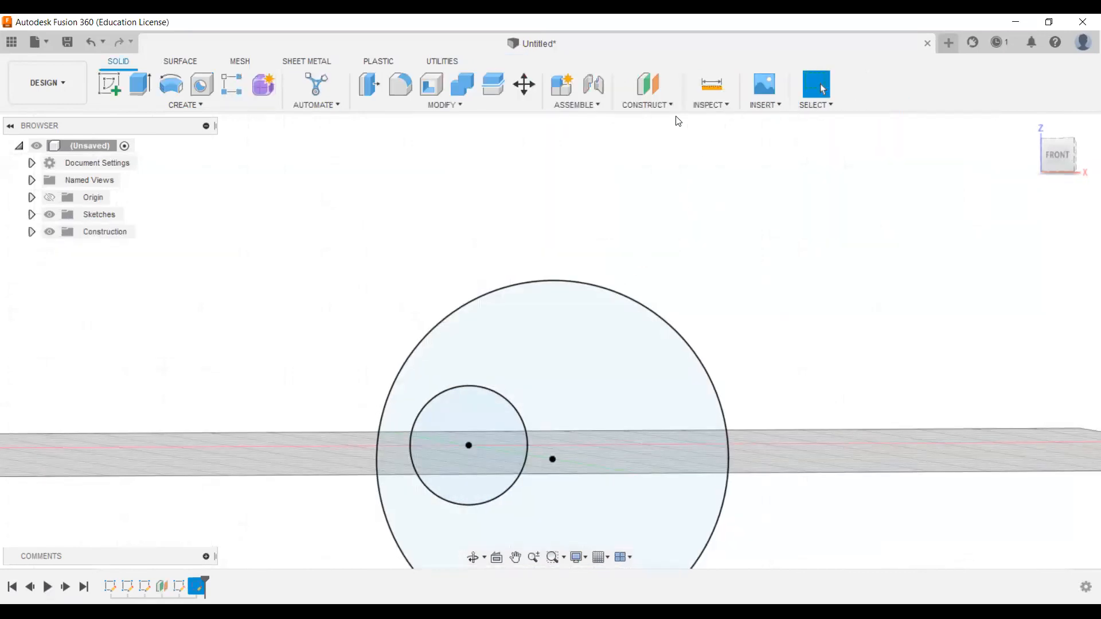
pyautogui.click(674, 107)
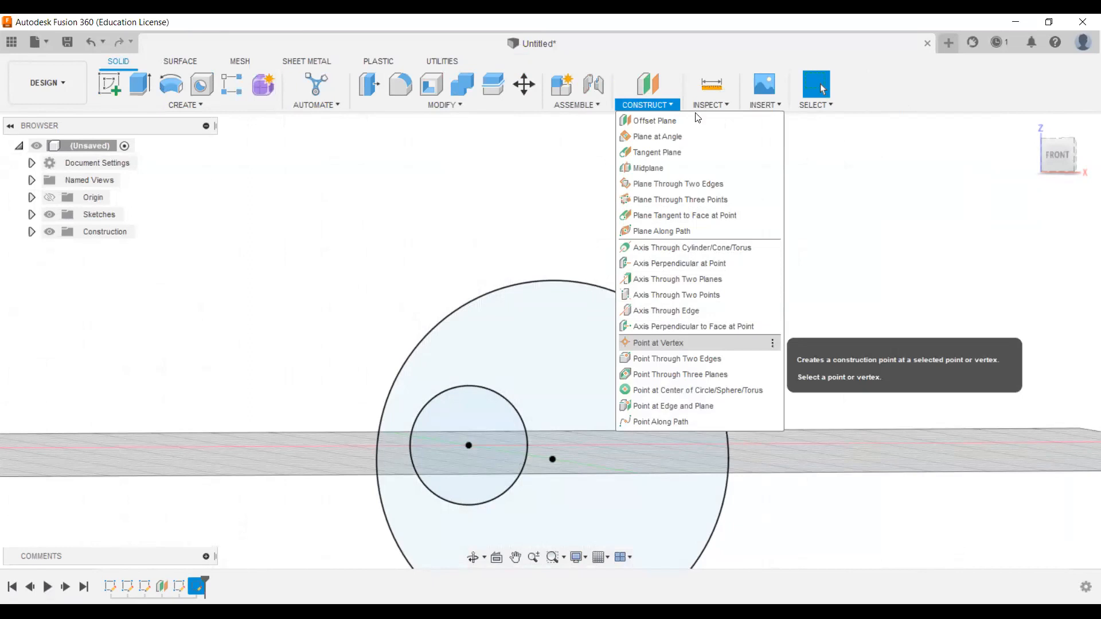
pyautogui.click(672, 104)
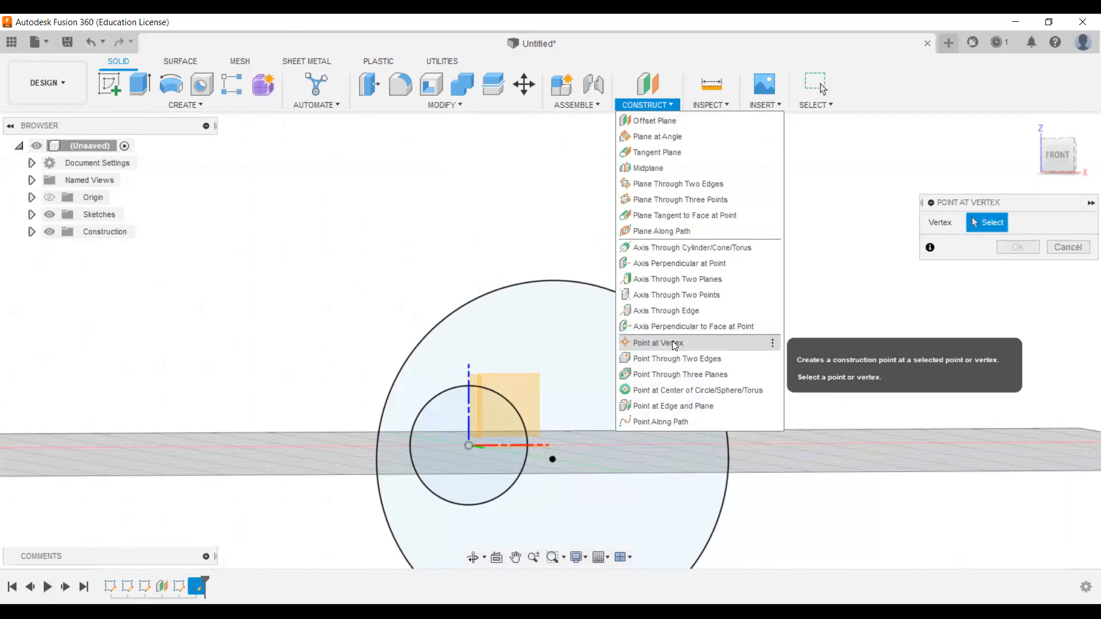
pyautogui.click(673, 405)
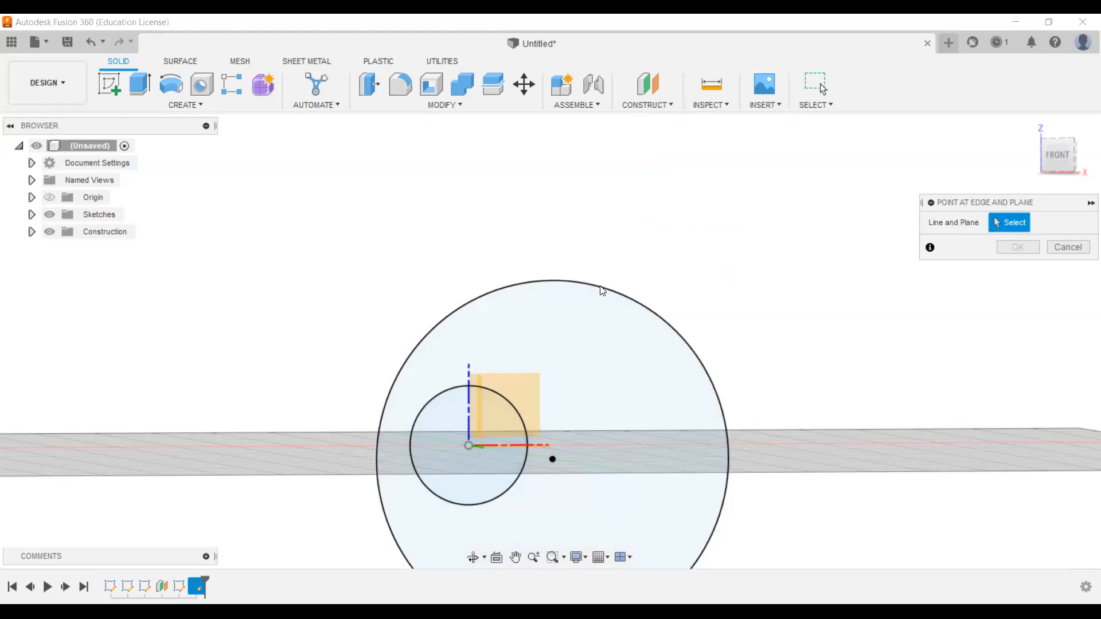
pyautogui.click(669, 361)
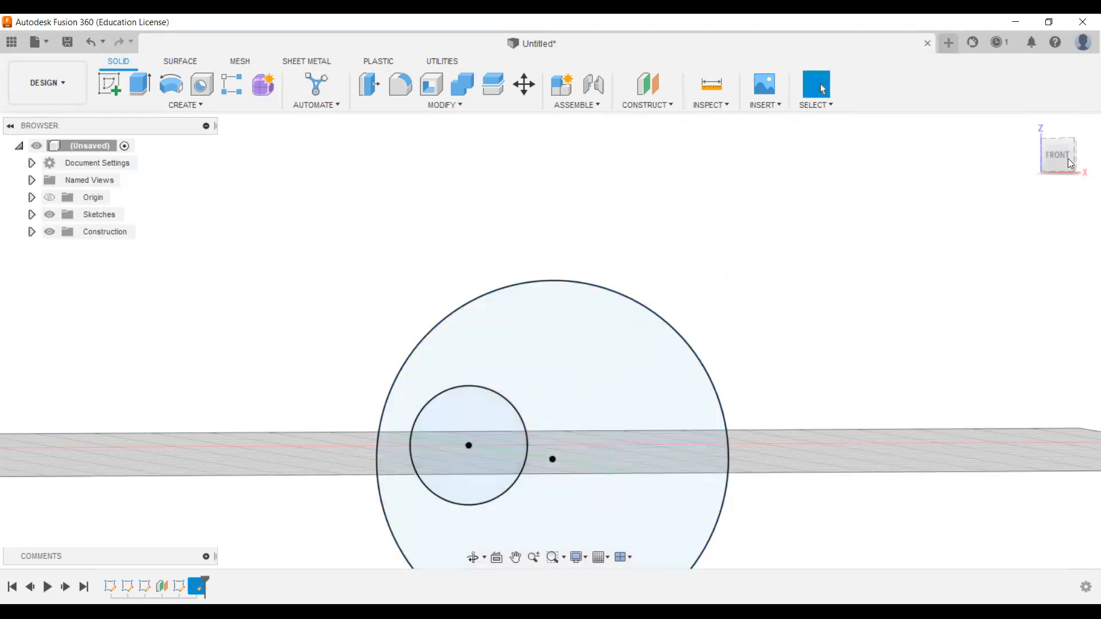
pyautogui.click(1051, 157)
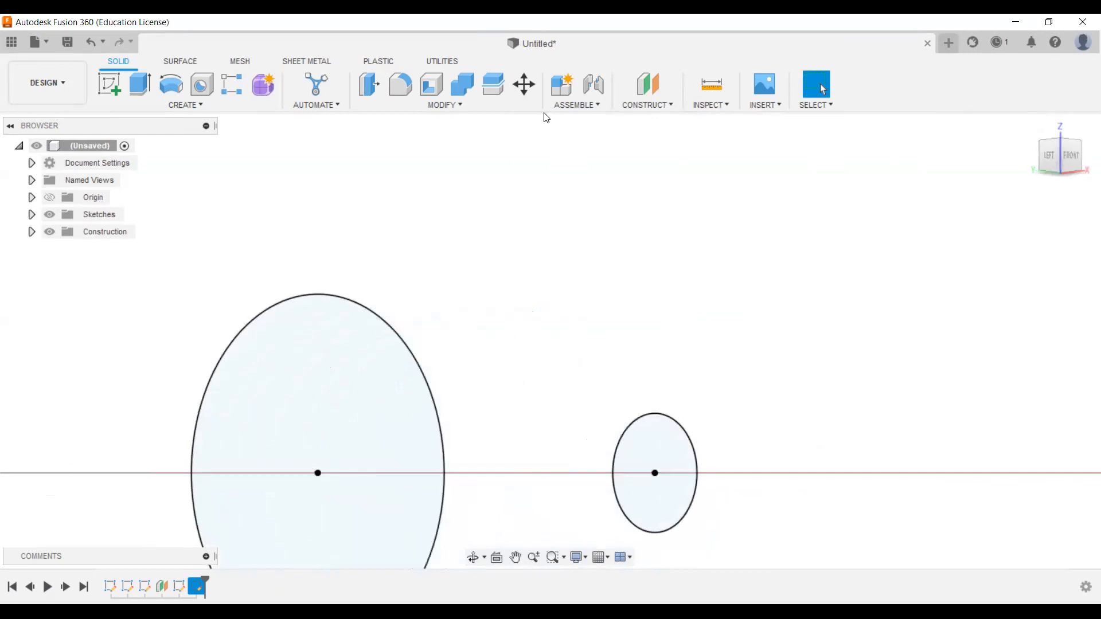
pyautogui.click(669, 108)
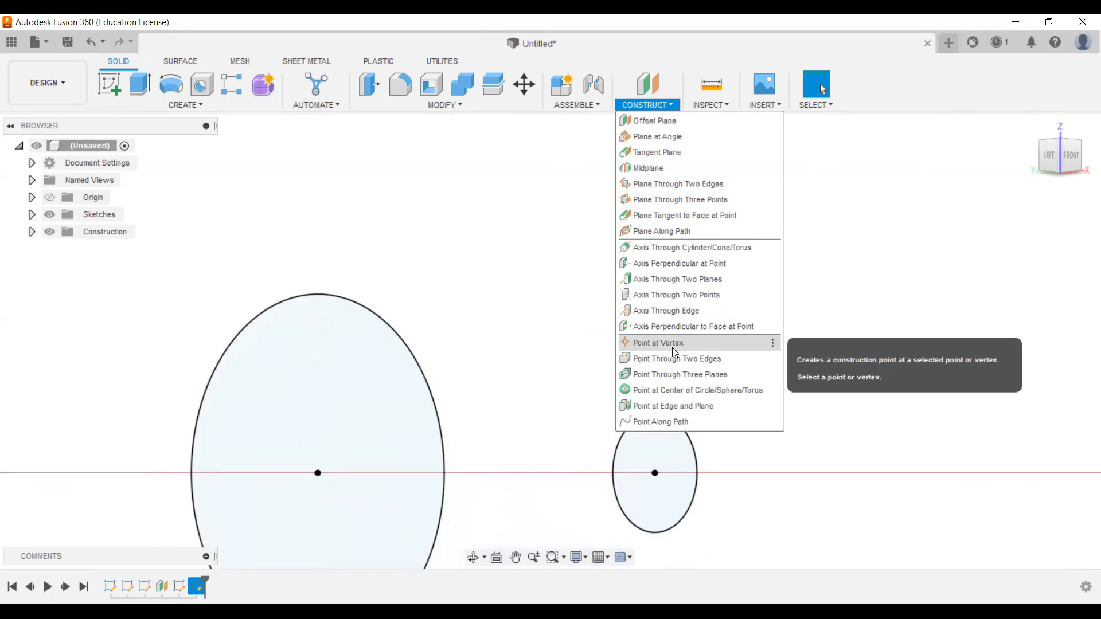
pyautogui.press('Return')
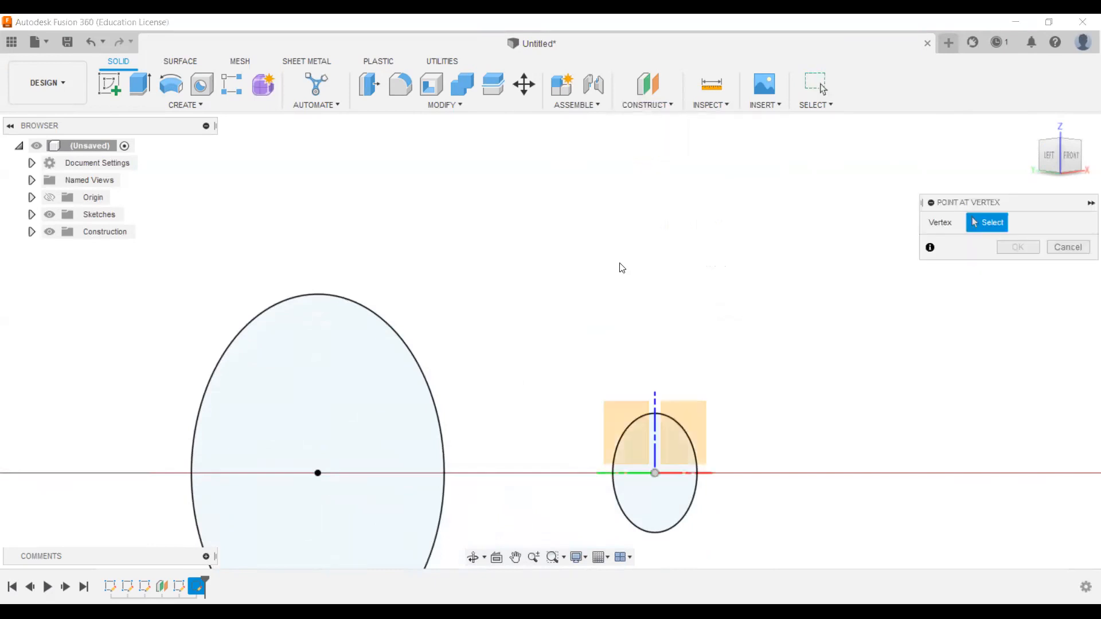
pyautogui.press('Escape')
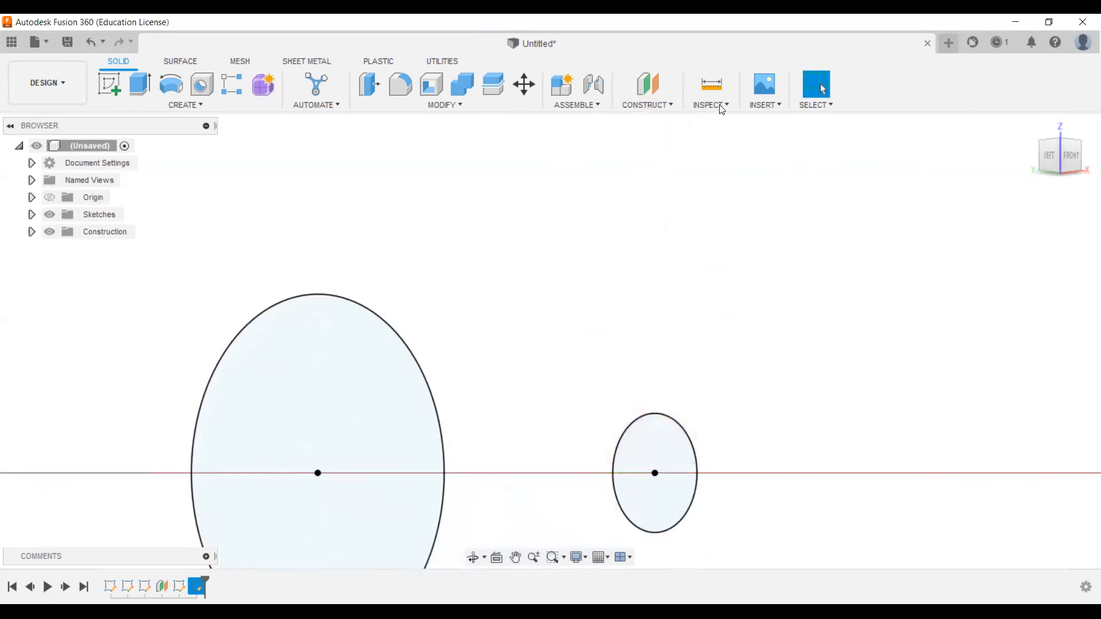
# Try to create a construction point at edge and plane using the small circle and the XZ plane, and cancel the command
pyautogui.click(662, 106)
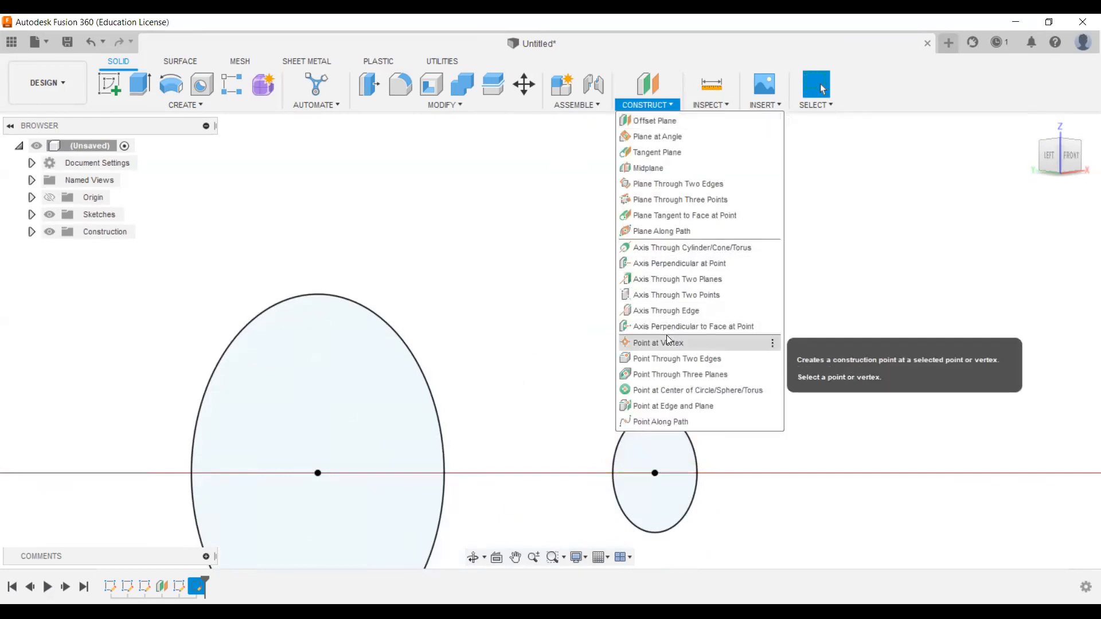
pyautogui.click(652, 410)
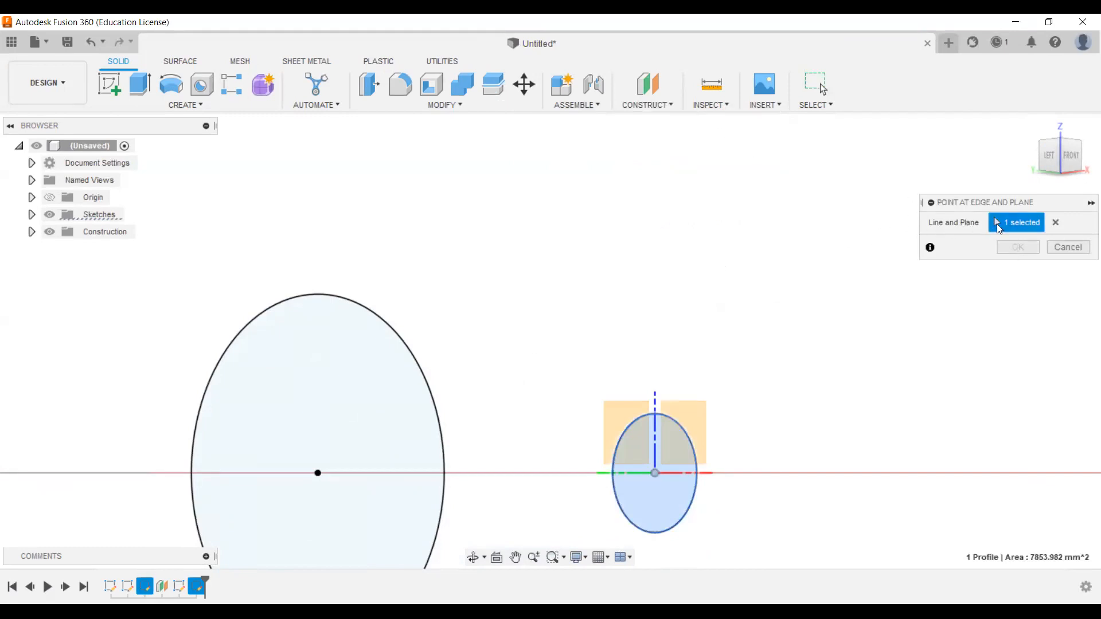
pyautogui.click(1056, 222)
pyautogui.moveTo(720, 418); pyautogui.dragTo(625, 418, button='middle')
pyautogui.click(631, 417)
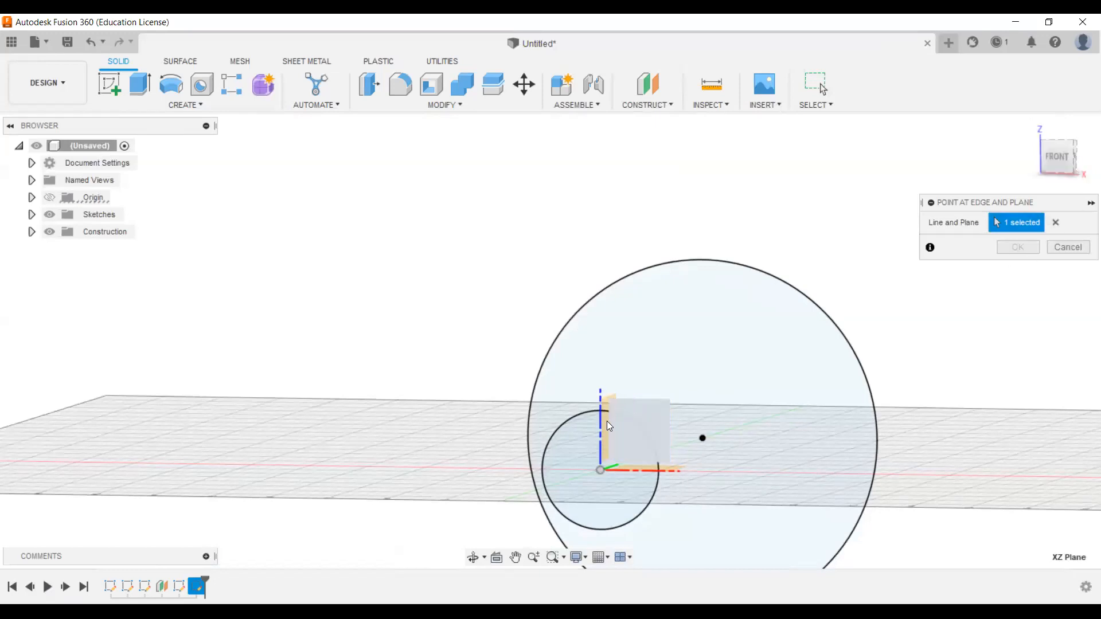
pyautogui.scroll(3, 604, 425)
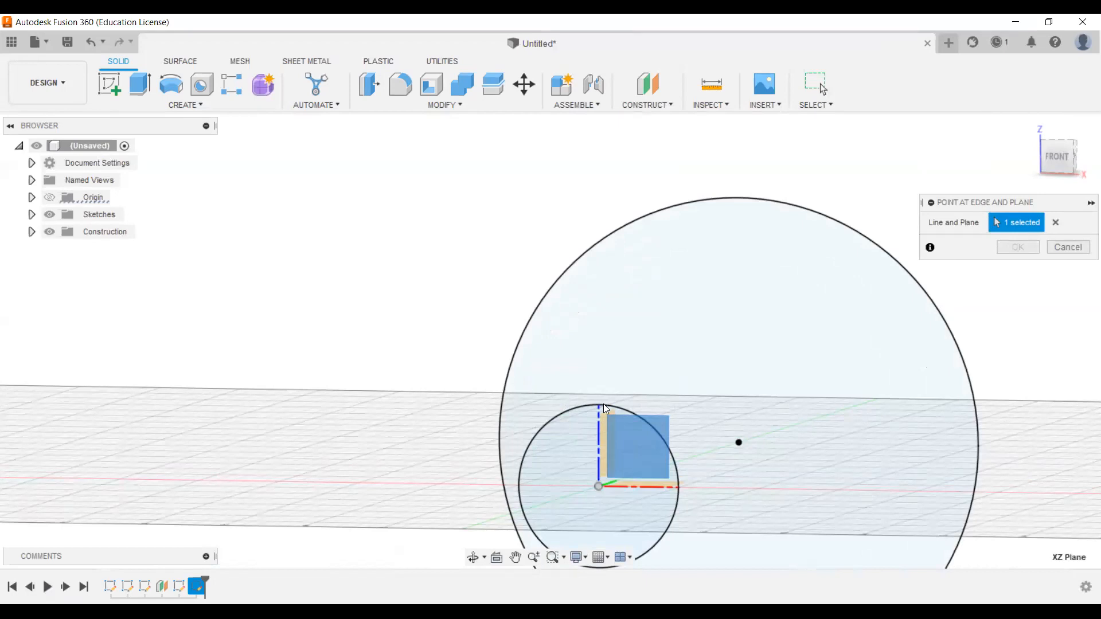
pyautogui.click(646, 424)
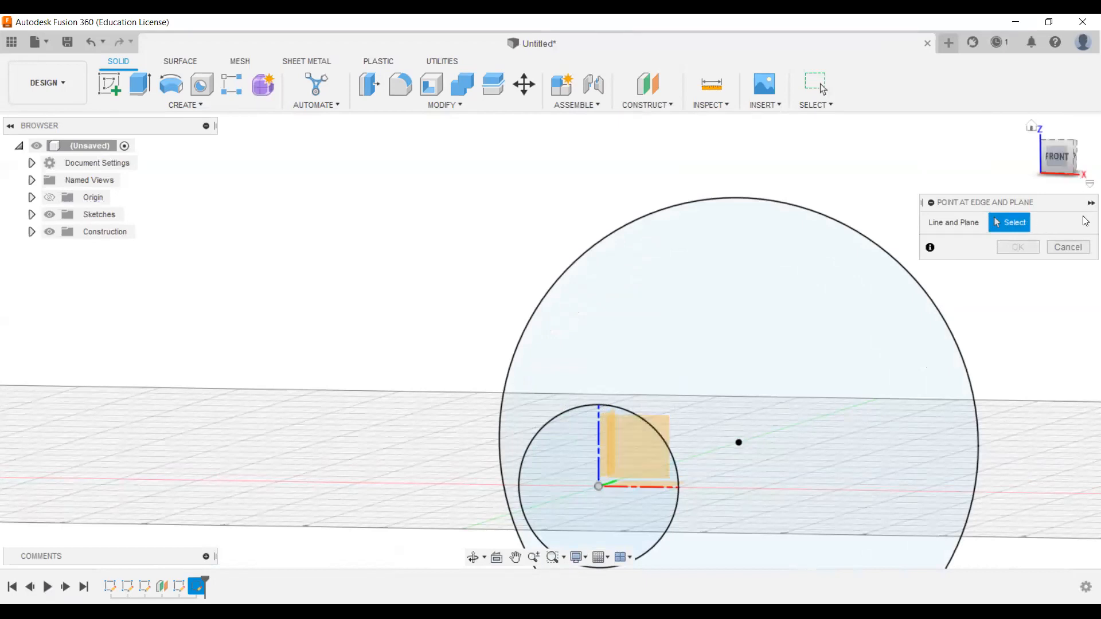
pyautogui.click(1060, 247)
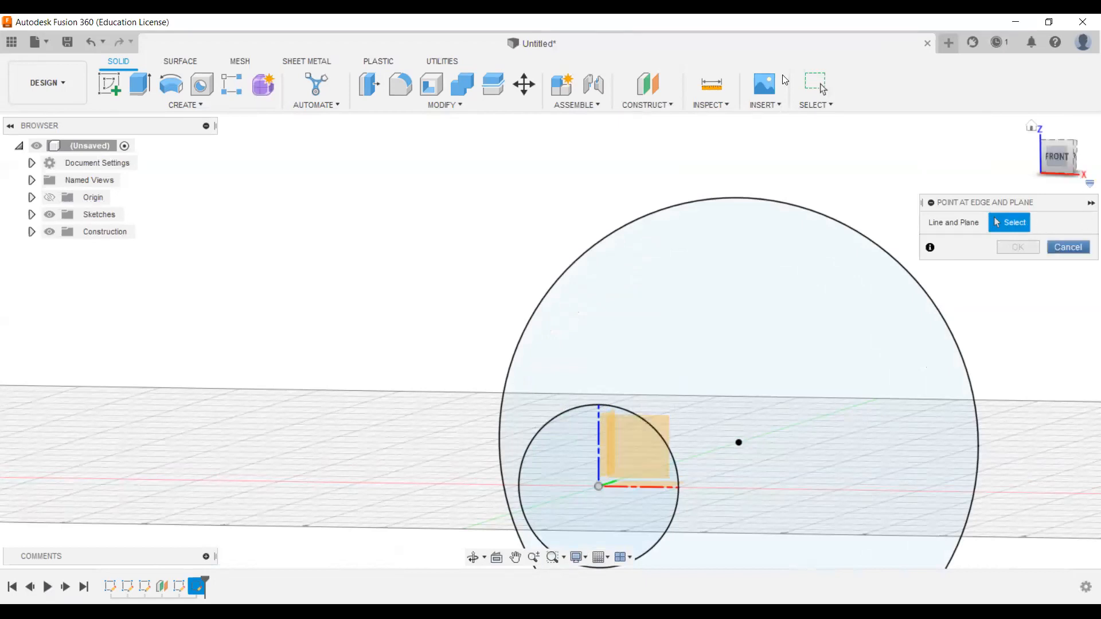
pyautogui.click(672, 102)
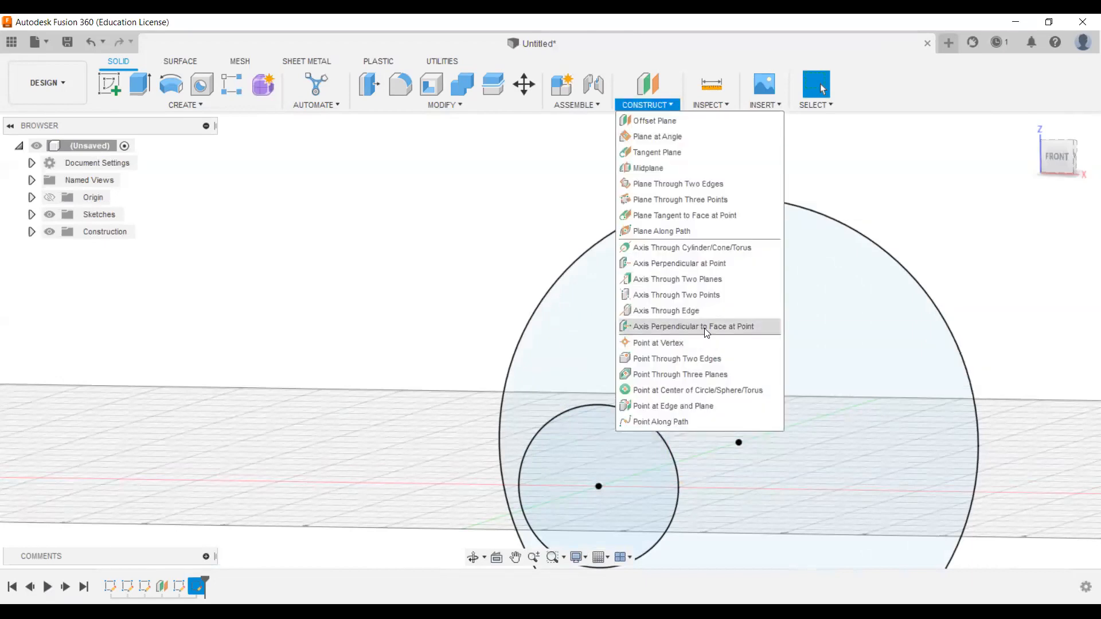
pyautogui.click(486, 234)
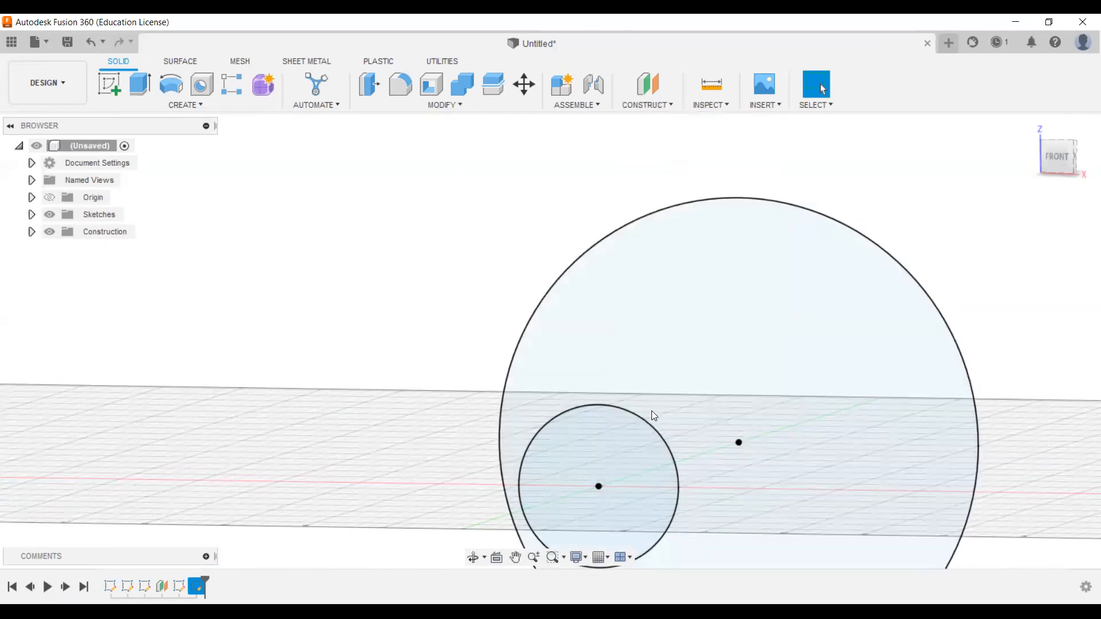
# Delete the small and large circles together
pyautogui.moveTo(651, 410); pyautogui.dragTo(802, 603)
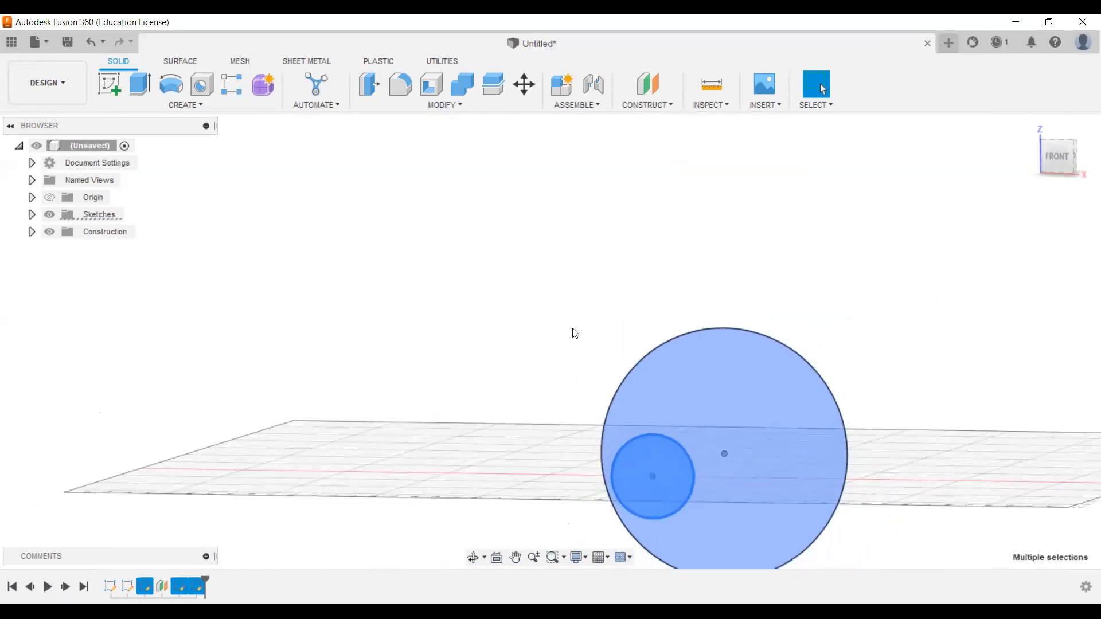
pyautogui.moveTo(543, 258); pyautogui.dragTo(840, 559)
pyautogui.press('Delete')
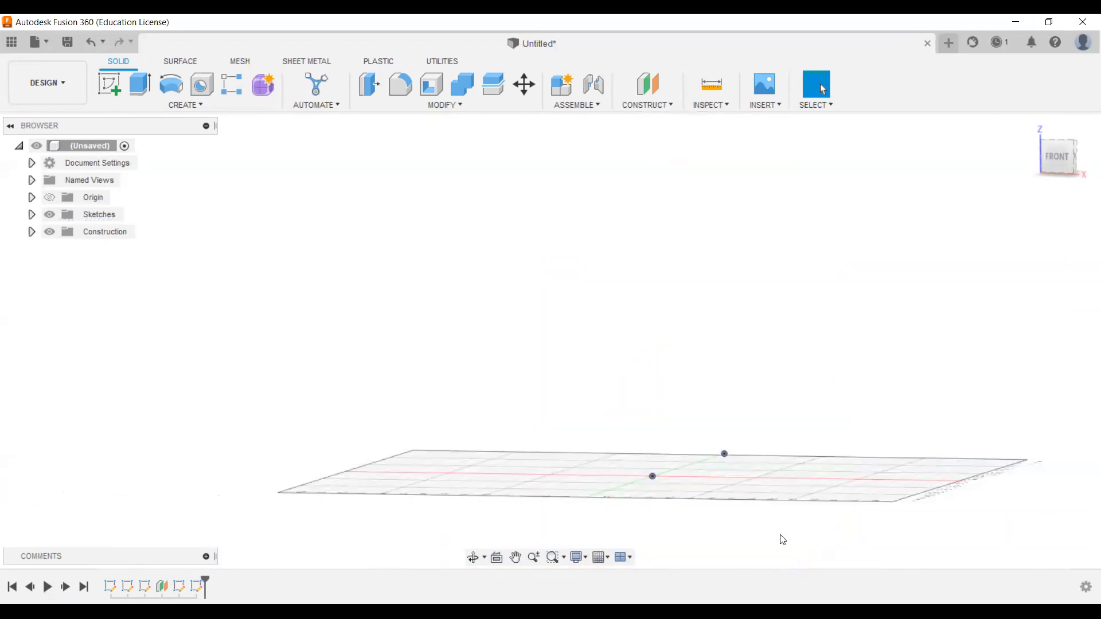
pyautogui.moveTo(617, 434); pyautogui.dragTo(768, 568)
pyautogui.moveTo(680, 421); pyautogui.dragTo(750, 484)
# Roll the timeline back to the start, and sketch a centre rectangle about 140 mm square at the origin on the XZ plane
pyautogui.moveTo(205, 579); pyautogui.dragTo(103, 582)
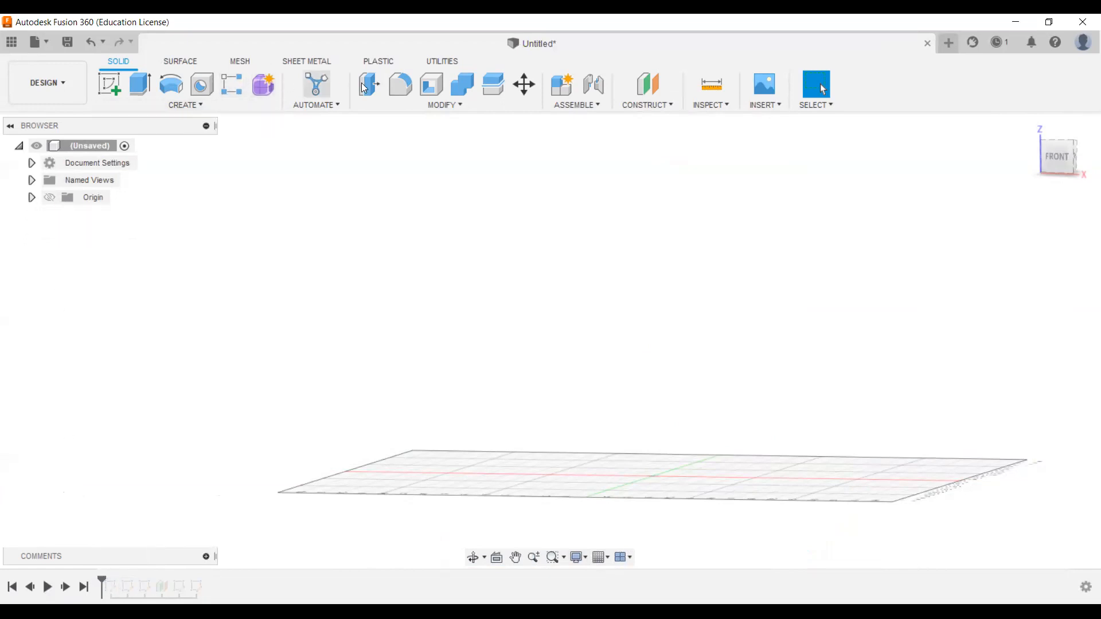
pyautogui.click(109, 84)
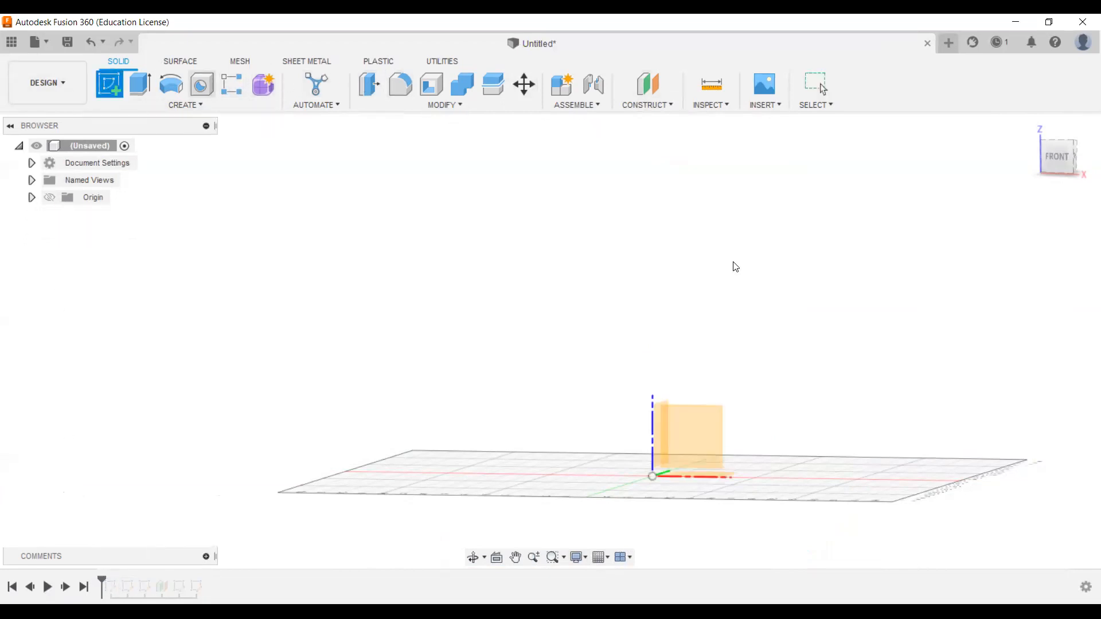
pyautogui.click(691, 435)
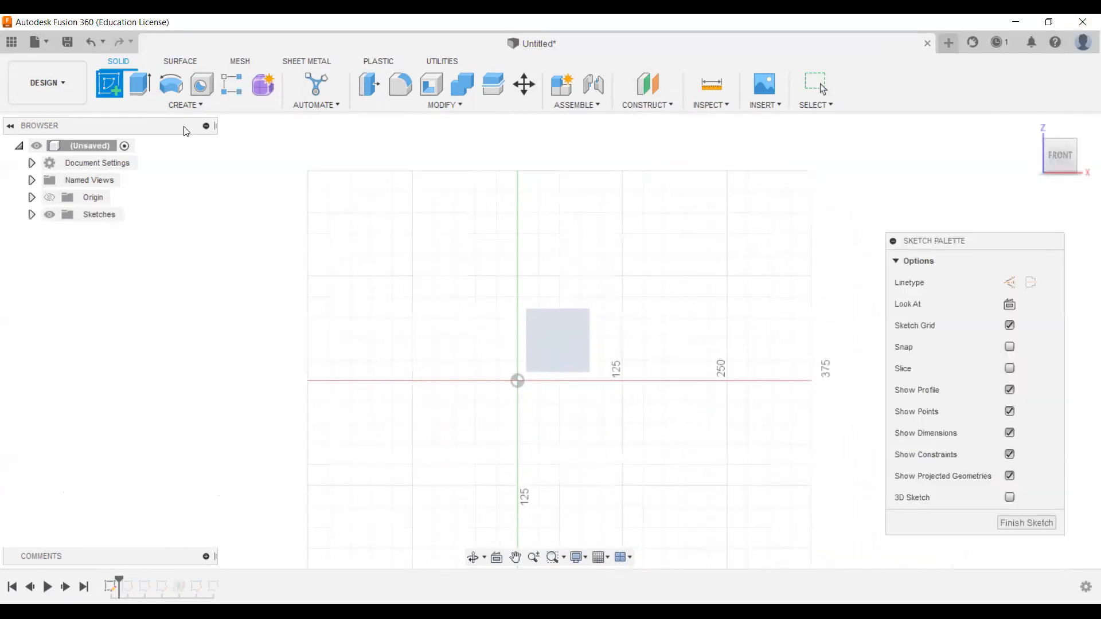
pyautogui.click(137, 90)
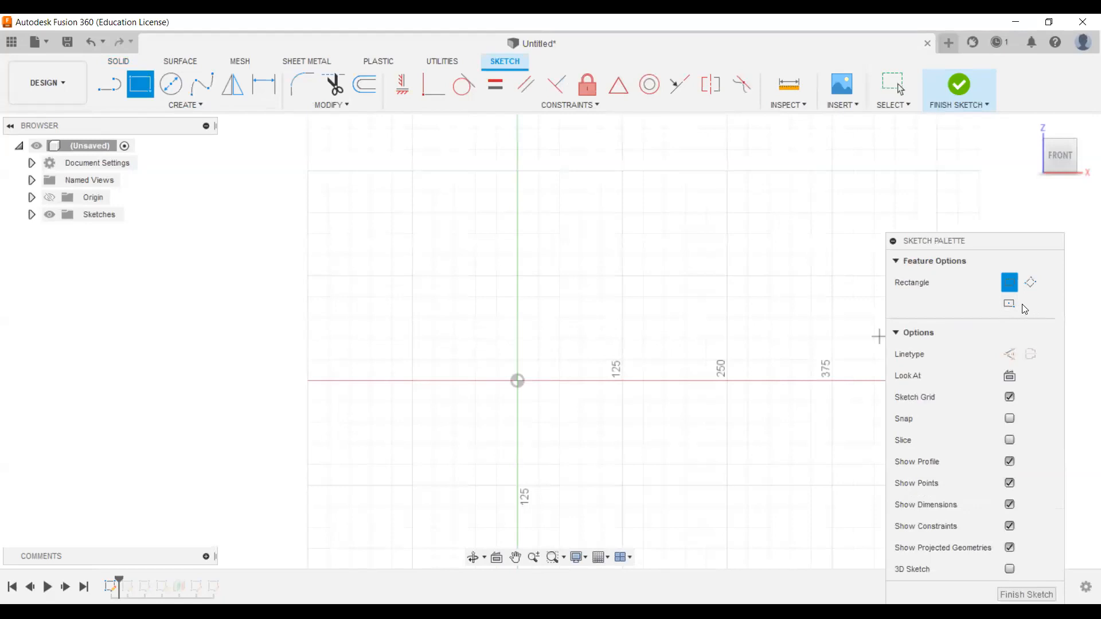
pyautogui.click(1008, 305)
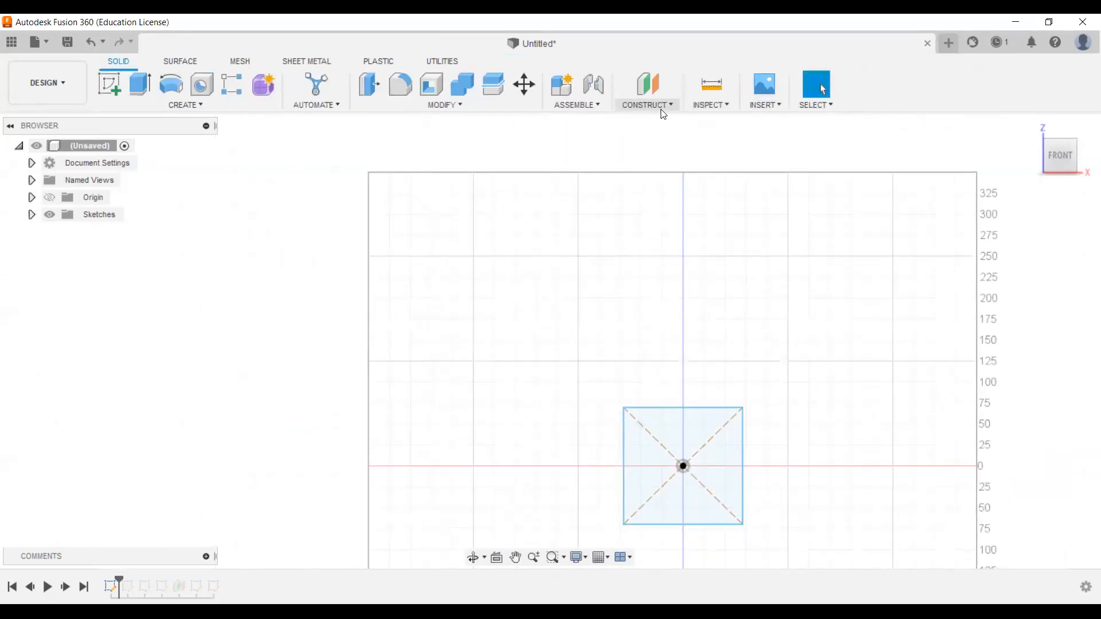
# Create a construction plane offset 125 mm from the XZ plane
pyautogui.click(662, 105)
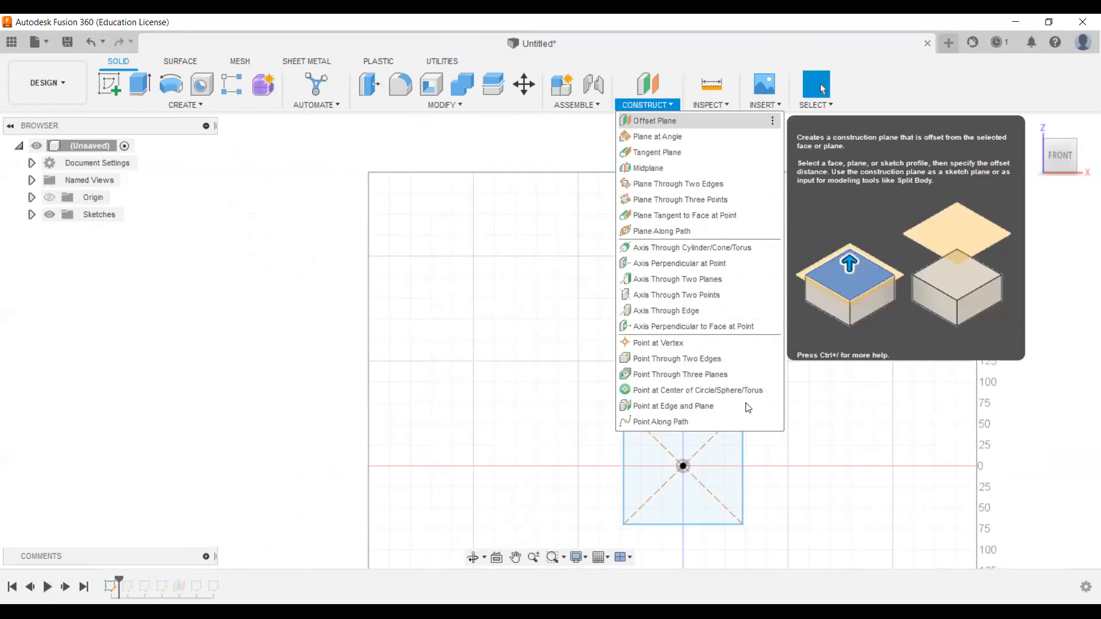
pyautogui.moveTo(745, 402); pyautogui.dragTo(674, 414, button='middle')
pyautogui.click(674, 414)
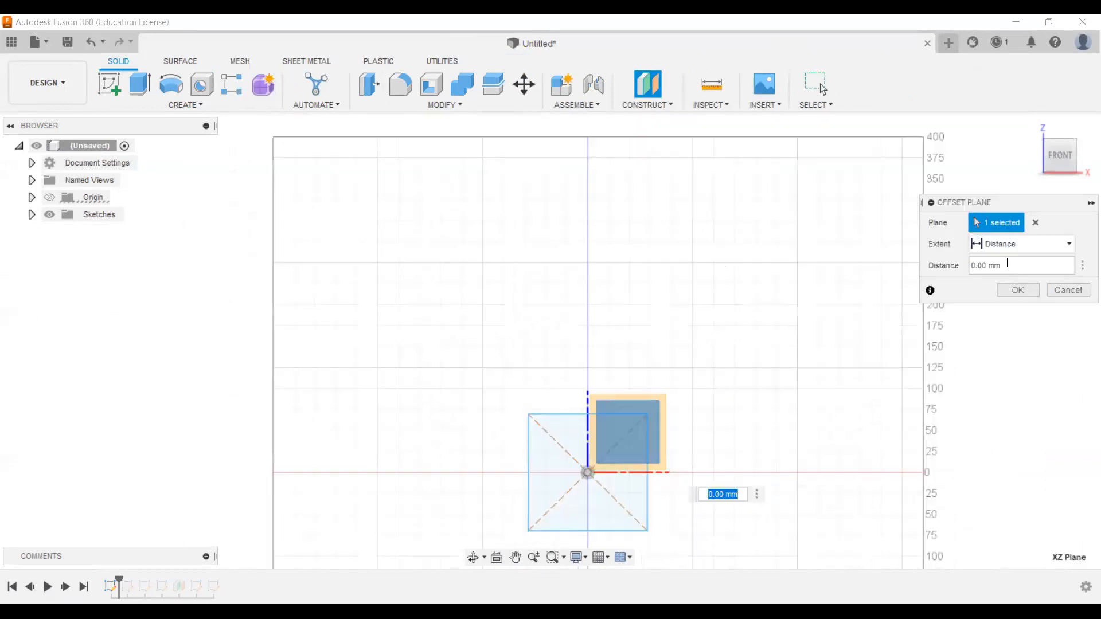
pyautogui.click(1008, 268)
pyautogui.press('BackSpace')
pyautogui.press('BackSpace')
pyautogui.press('BackSpace')
pyautogui.press('BackSpace')
pyautogui.press('BackSpace')
pyautogui.press('BackSpace')
pyautogui.press('BackSpace')
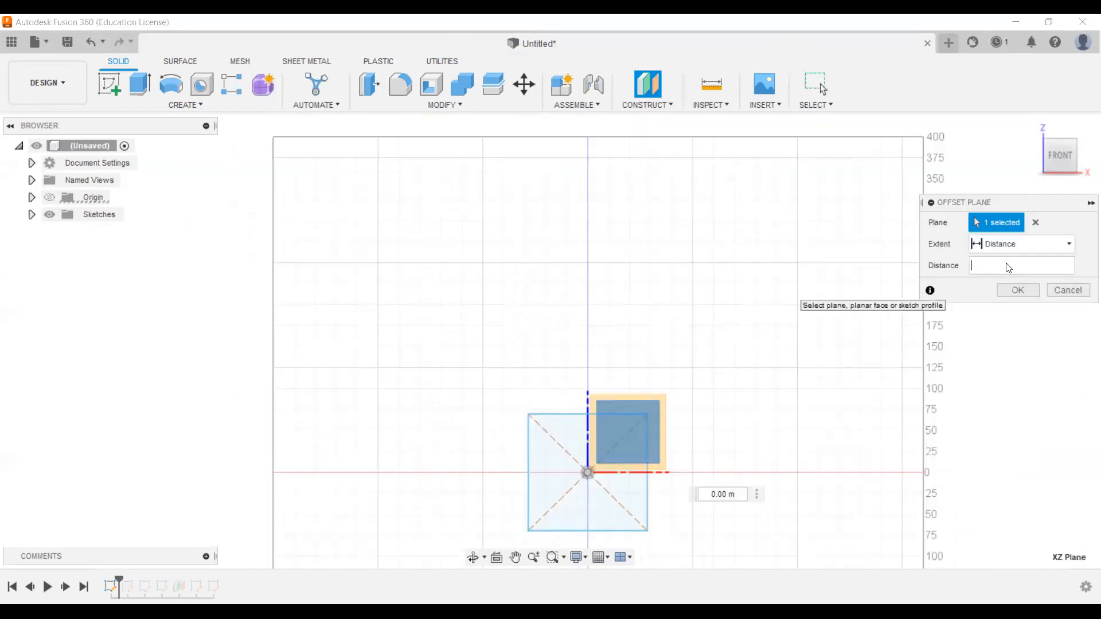
pyautogui.write('125')
pyautogui.press('Return')
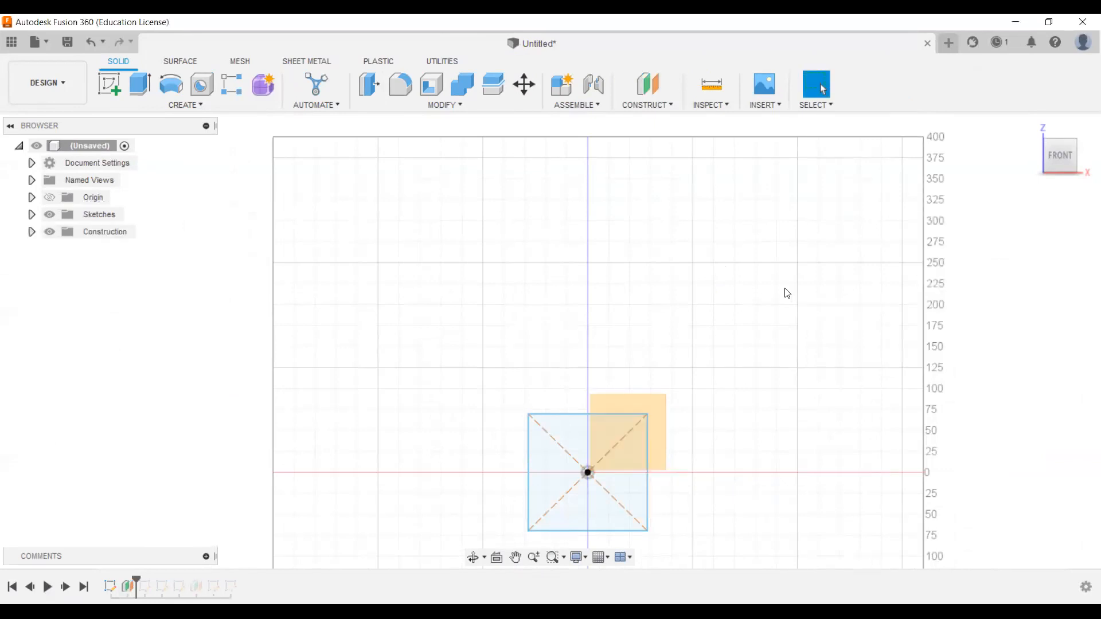
# Sketch a larger centre rectangle about 245 mm high at the origin on the offset construction plane and finish the sketch
pyautogui.keyDown('shift'); pyautogui.moveTo(709, 369); pyautogui.dragTo(652, 412, button='middle'); pyautogui.keyUp('shift')
pyautogui.click(652, 412)
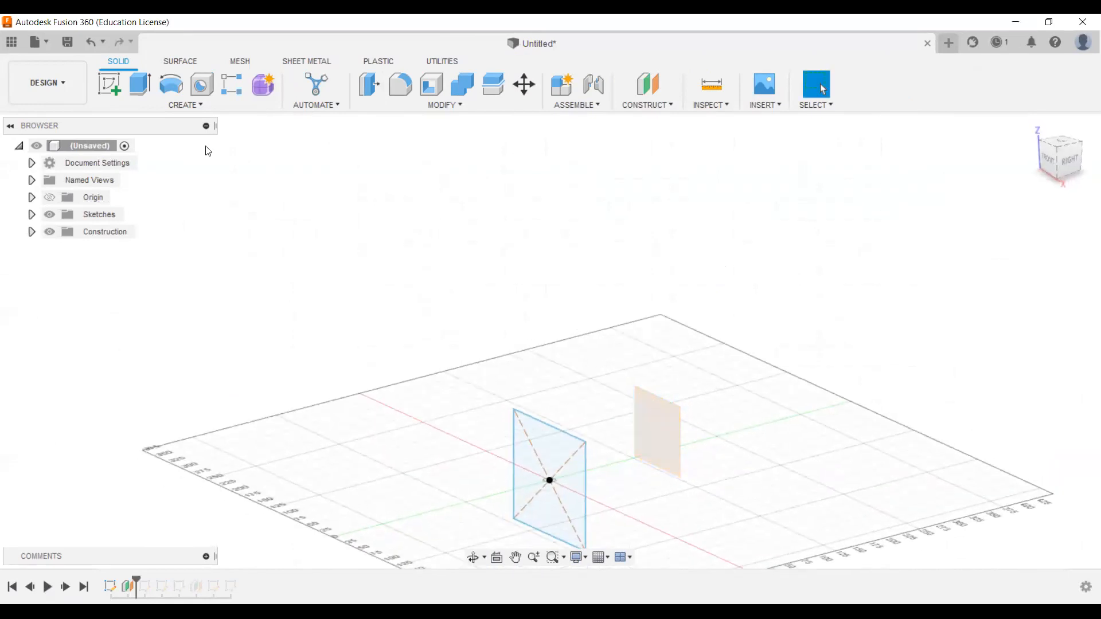
pyautogui.click(109, 89)
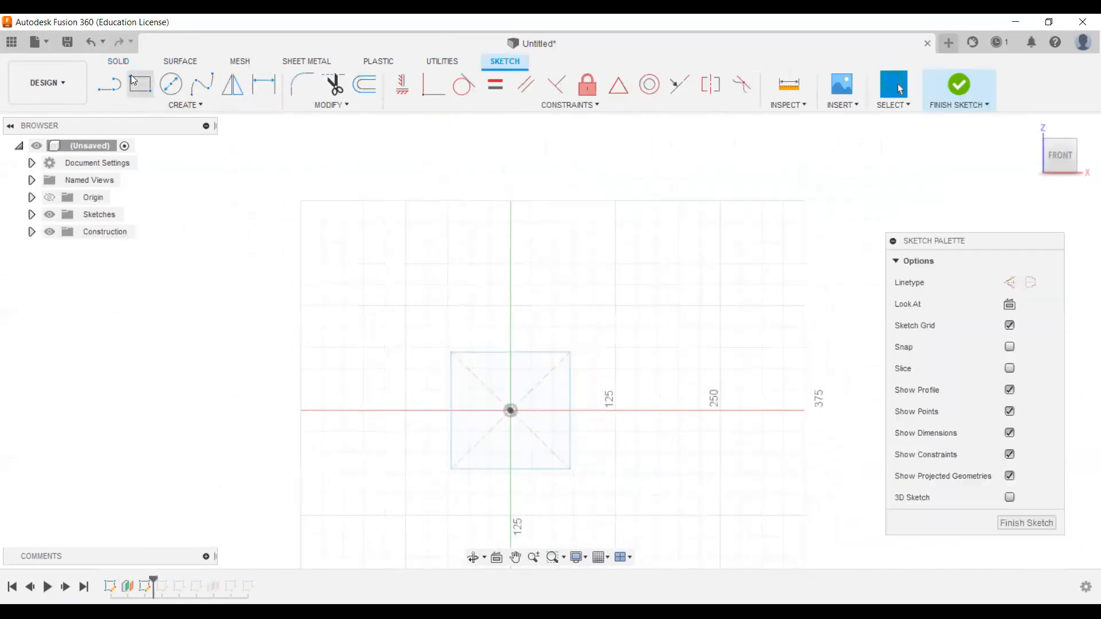
pyautogui.click(139, 84)
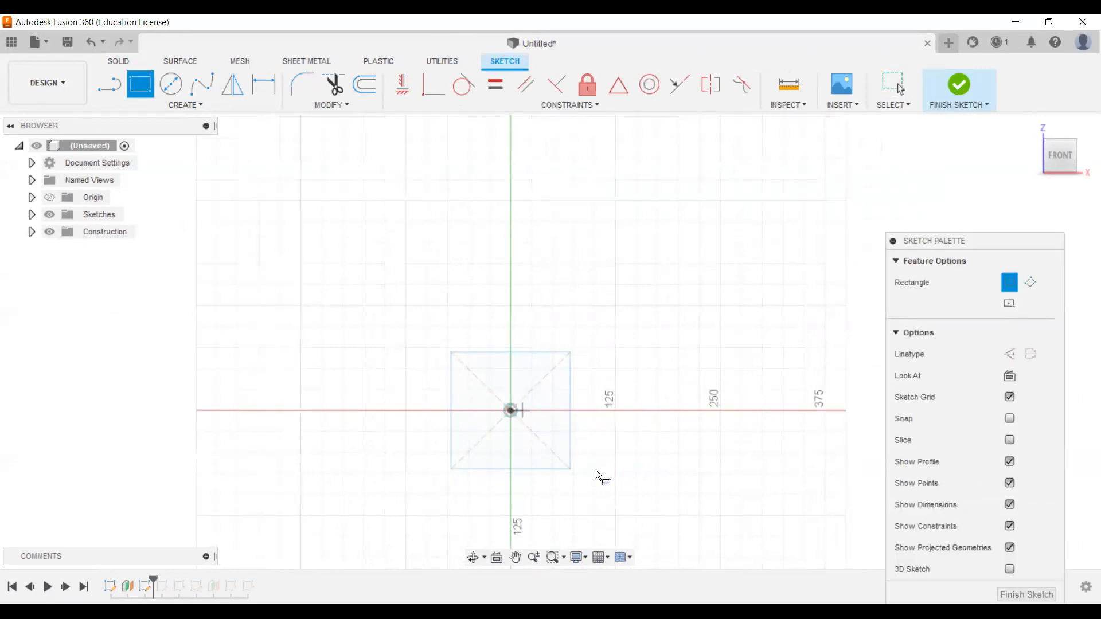
pyautogui.press('Escape')
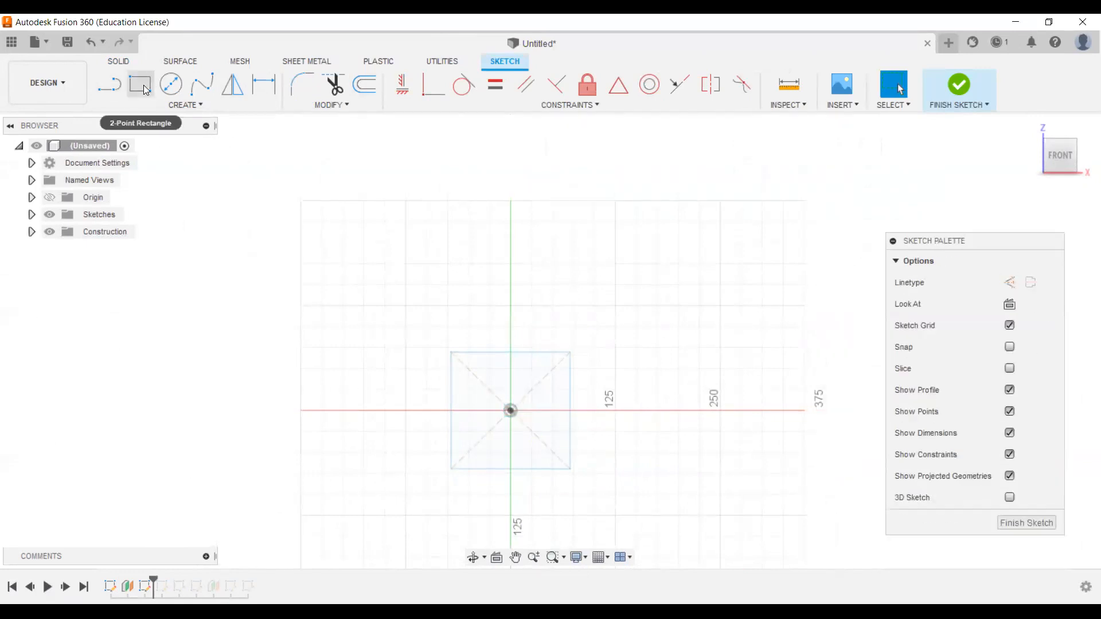
pyautogui.press('r')
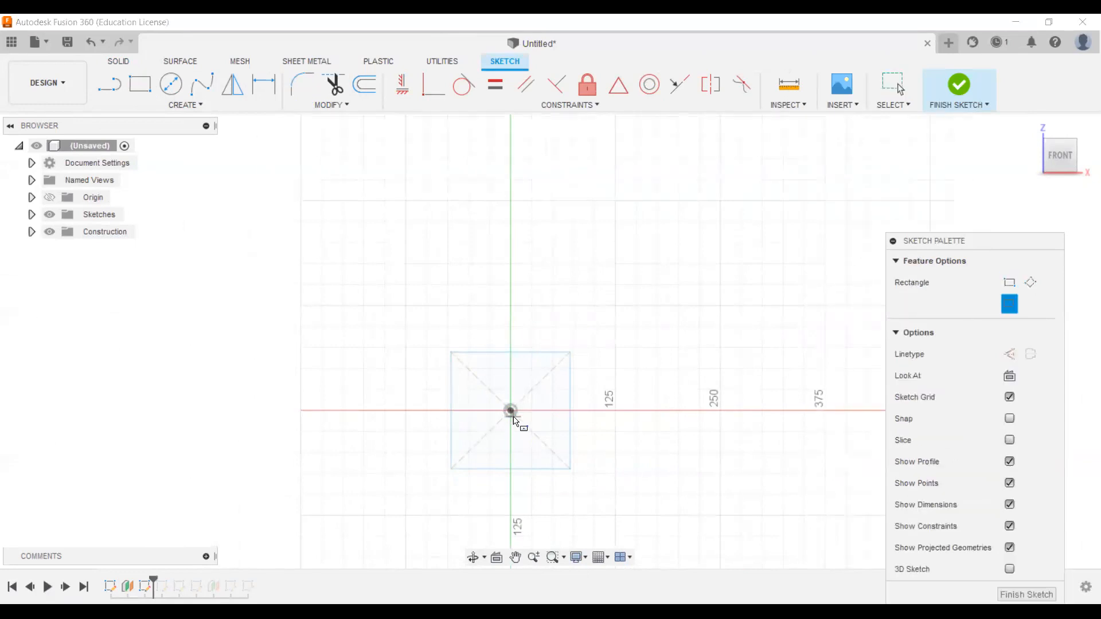
pyautogui.click(511, 411)
pyautogui.click(620, 515)
pyautogui.click(954, 93)
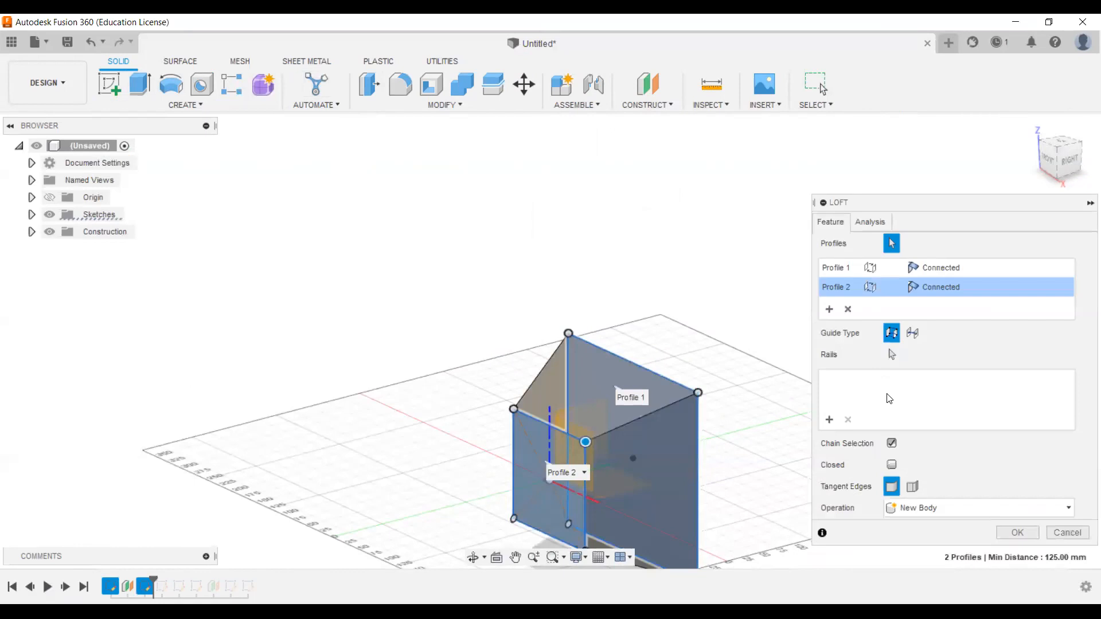
# Try the loft between the two rectangles with the Centerline guide type, comparing it with Rails
pyautogui.click(911, 333)
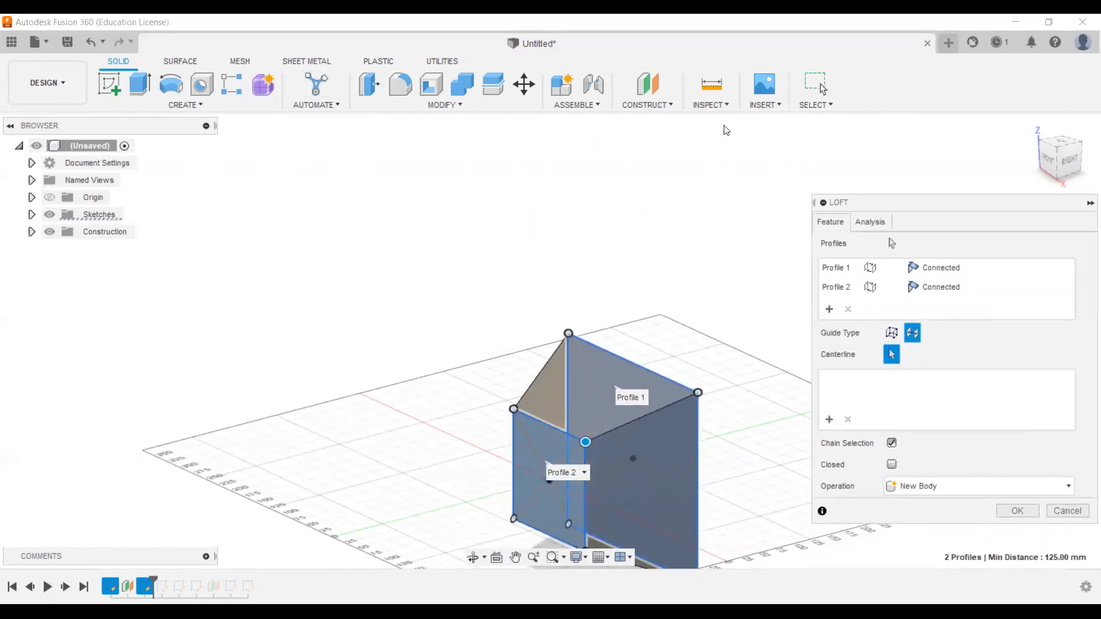
pyautogui.click(679, 110)
pyautogui.click(678, 109)
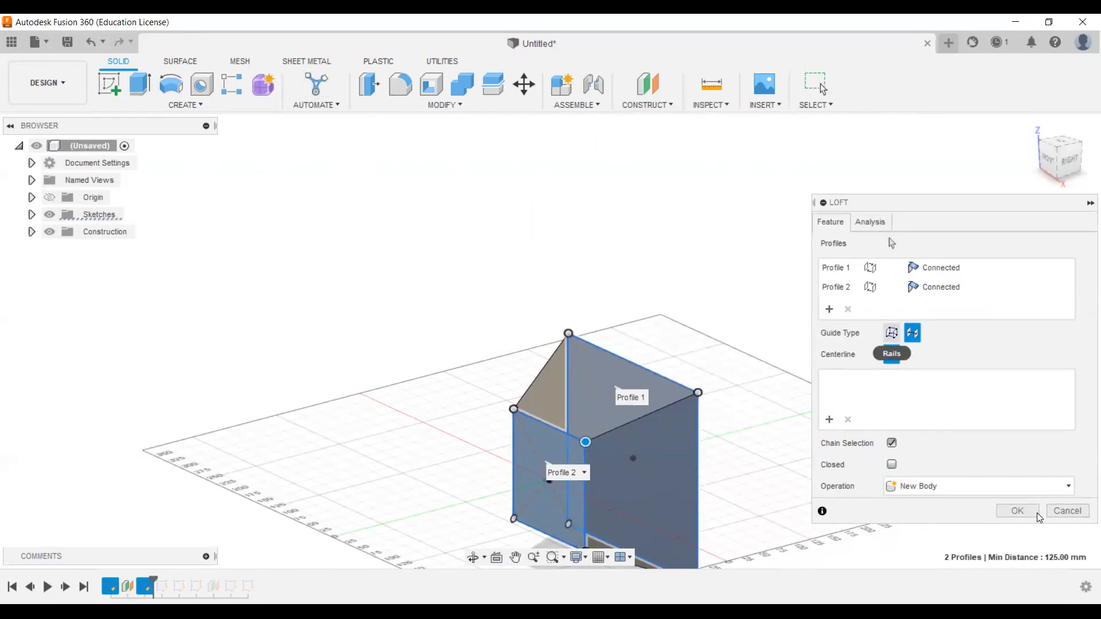
pyautogui.click(891, 332)
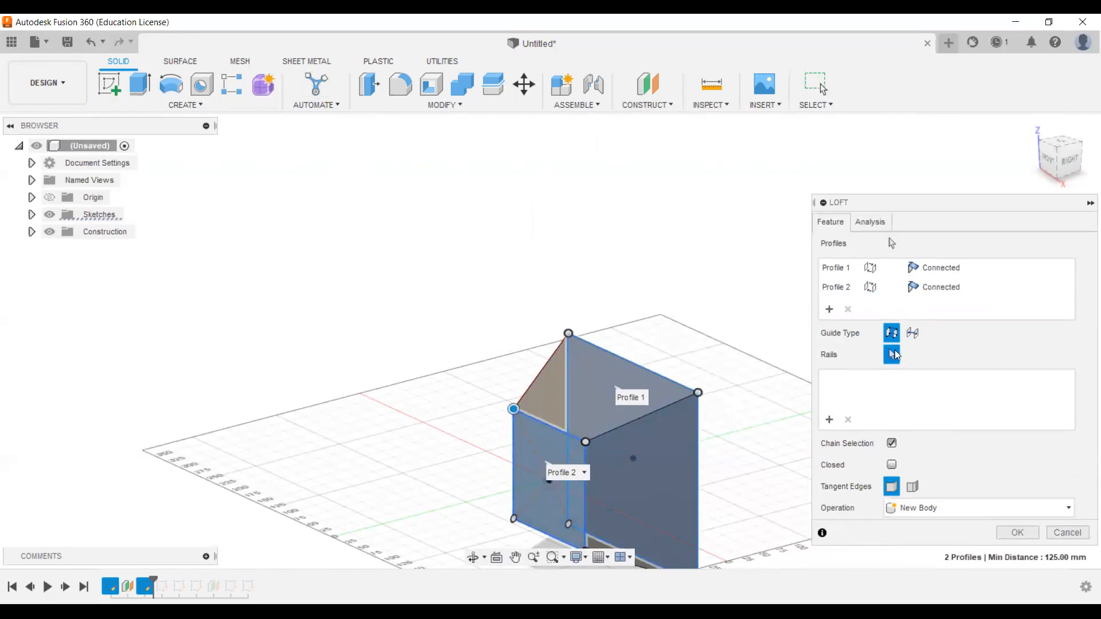
pyautogui.click(912, 333)
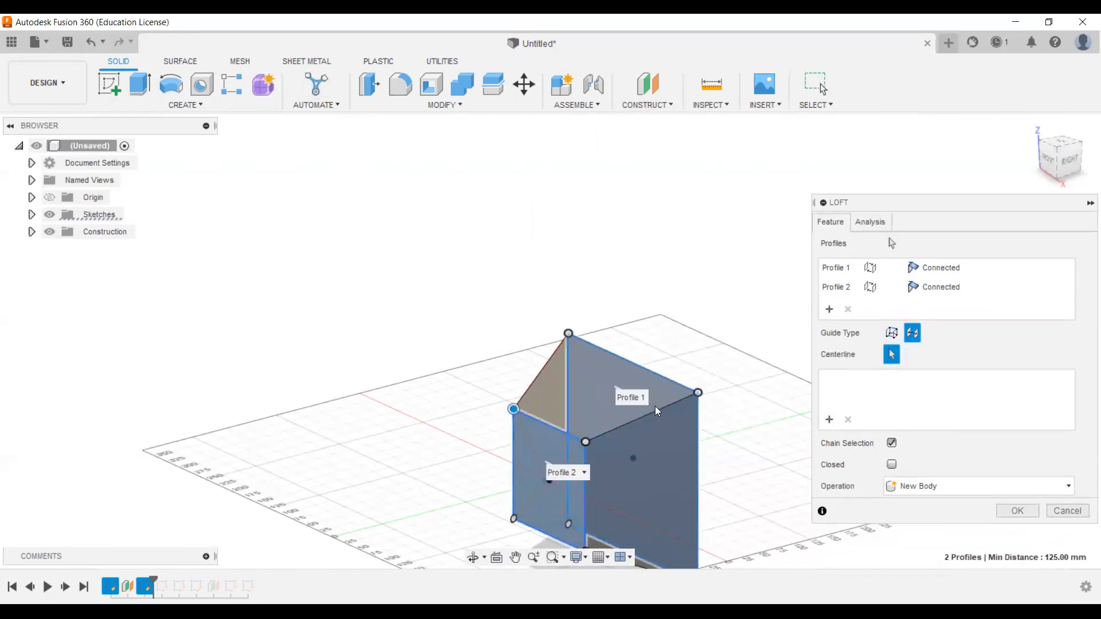
# Make the small rectangle Profile 1 of the loft, try to add a centreline, and cancel the loft
pyautogui.scroll(-3, 709, 407)
pyautogui.moveTo(709, 407); pyautogui.dragTo(710, 304, button='middle')
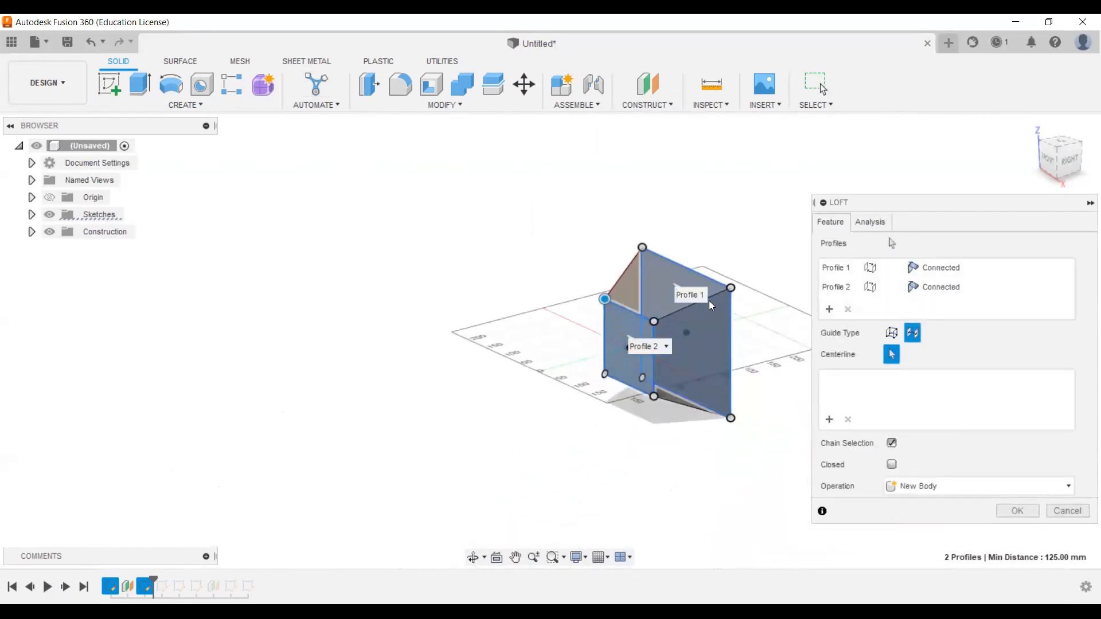
pyautogui.keyDown('shift'); pyautogui.moveTo(691, 372); pyautogui.dragTo(607, 362, button='middle'); pyautogui.keyUp('shift')
pyautogui.click(644, 331)
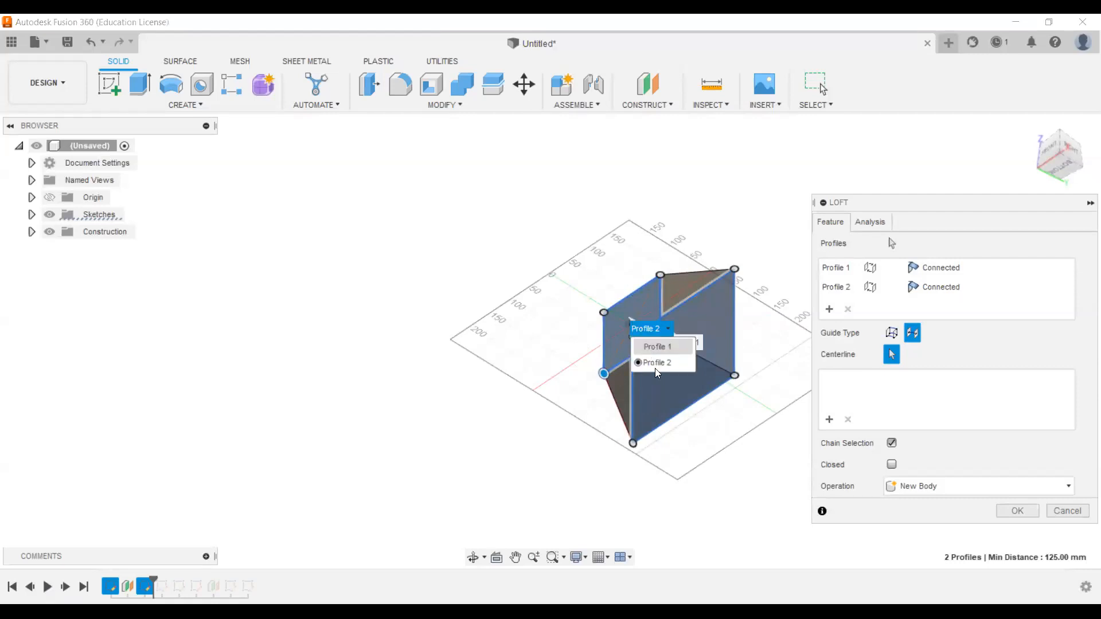
pyautogui.click(657, 347)
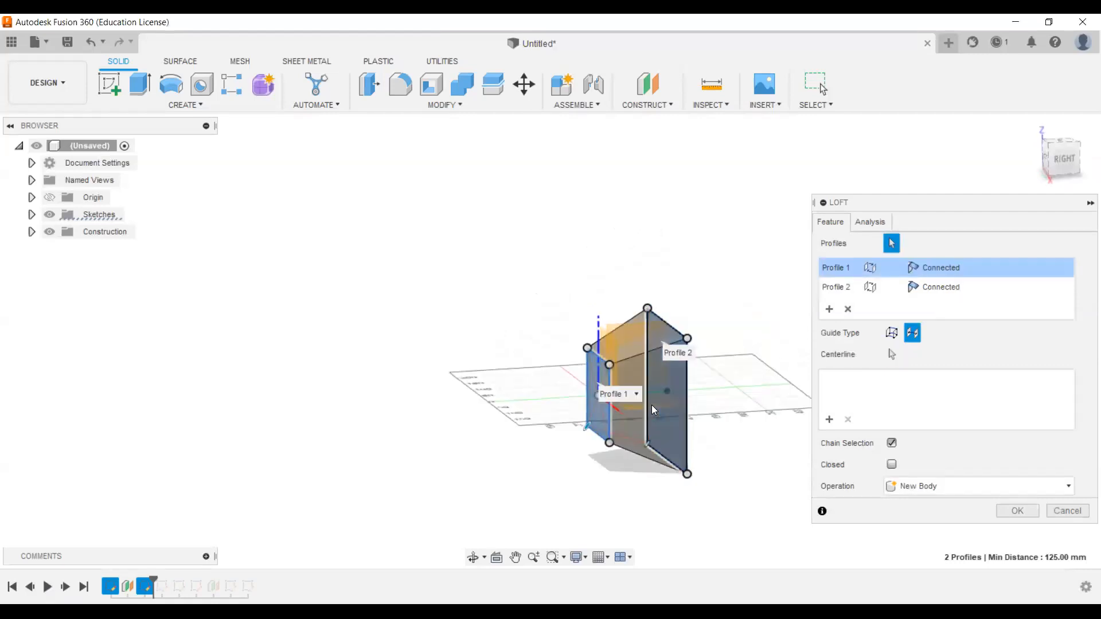
pyautogui.click(690, 353)
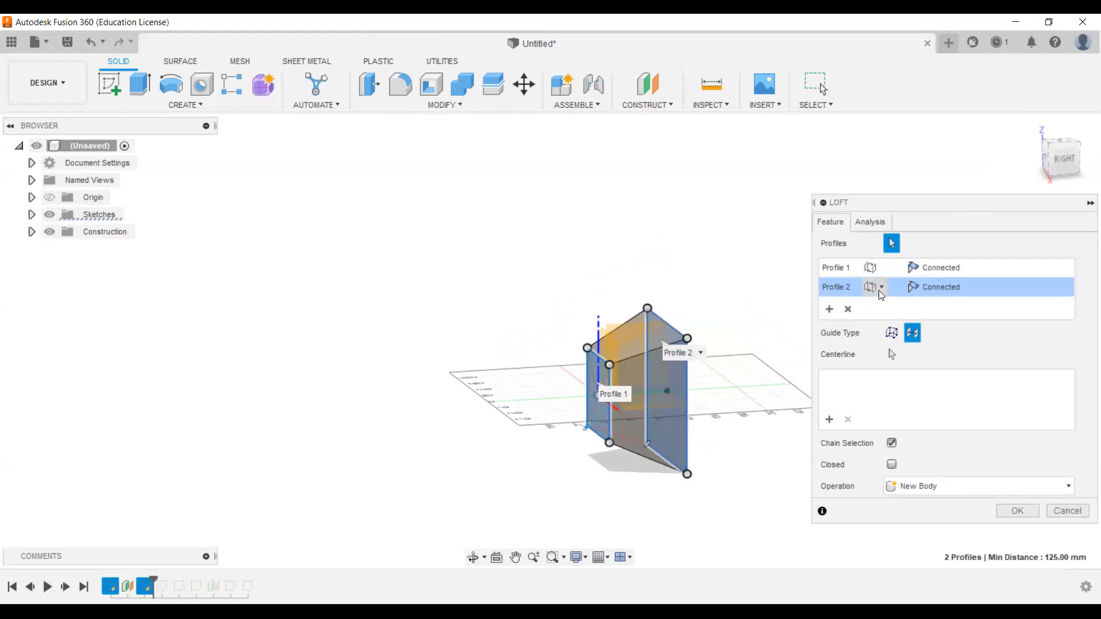
pyautogui.click(830, 421)
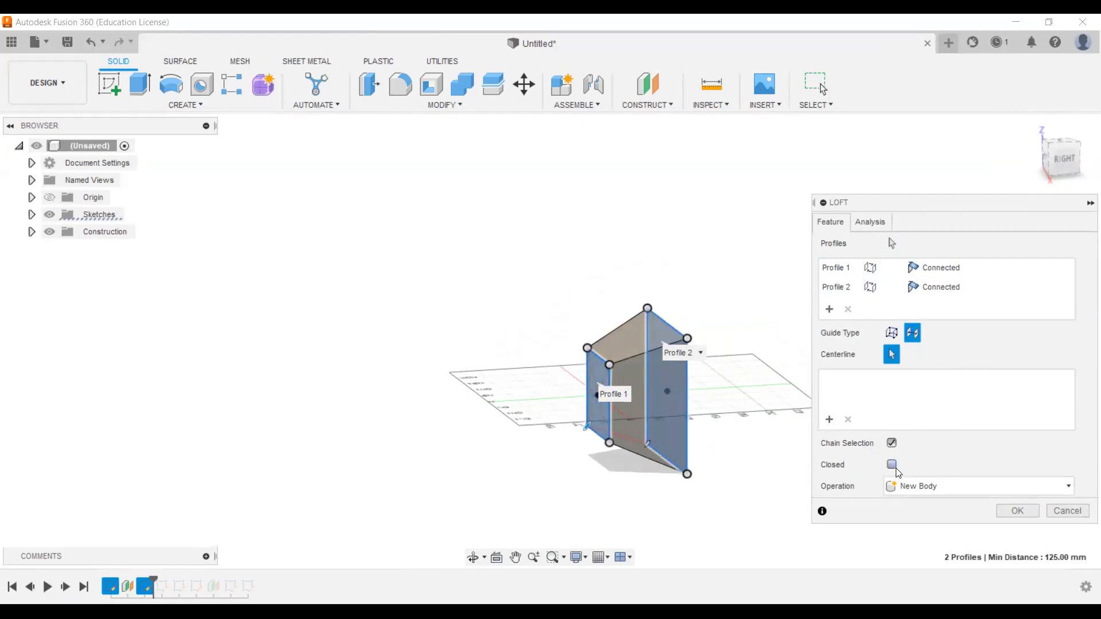
pyautogui.click(965, 481)
pyautogui.click(964, 482)
pyautogui.click(1065, 510)
# Create a sketch on the YZ plane, start the Line tool without drawing anything, and finish the sketch
pyautogui.moveTo(667, 387); pyautogui.dragTo(539, 394, button='middle')
pyautogui.click(1060, 159)
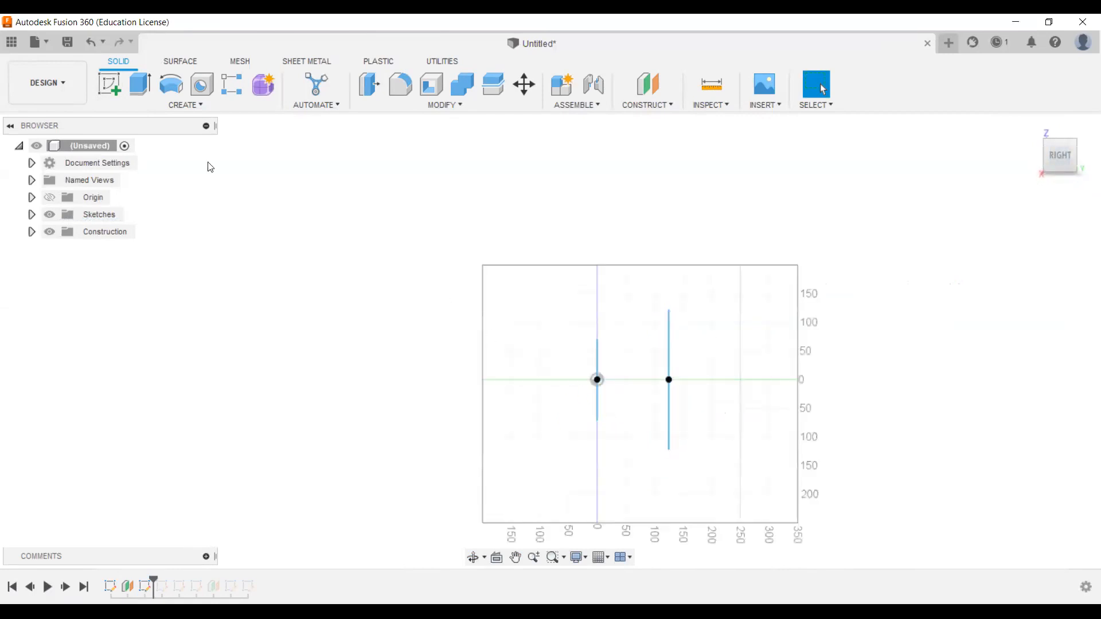
pyautogui.click(109, 85)
pyautogui.press('Escape')
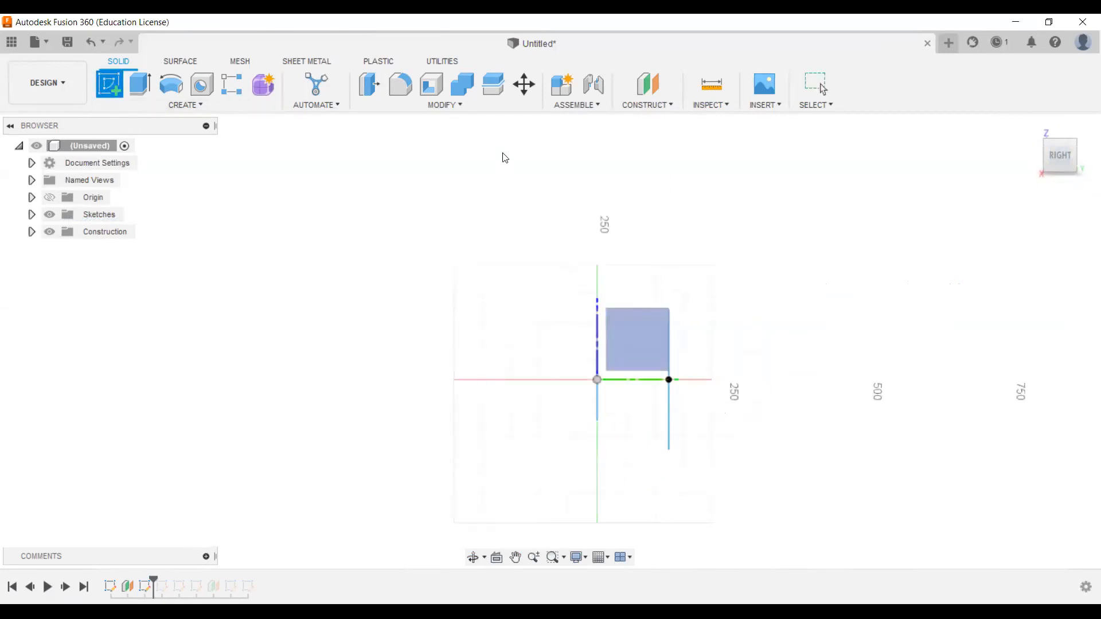
pyautogui.click(110, 89)
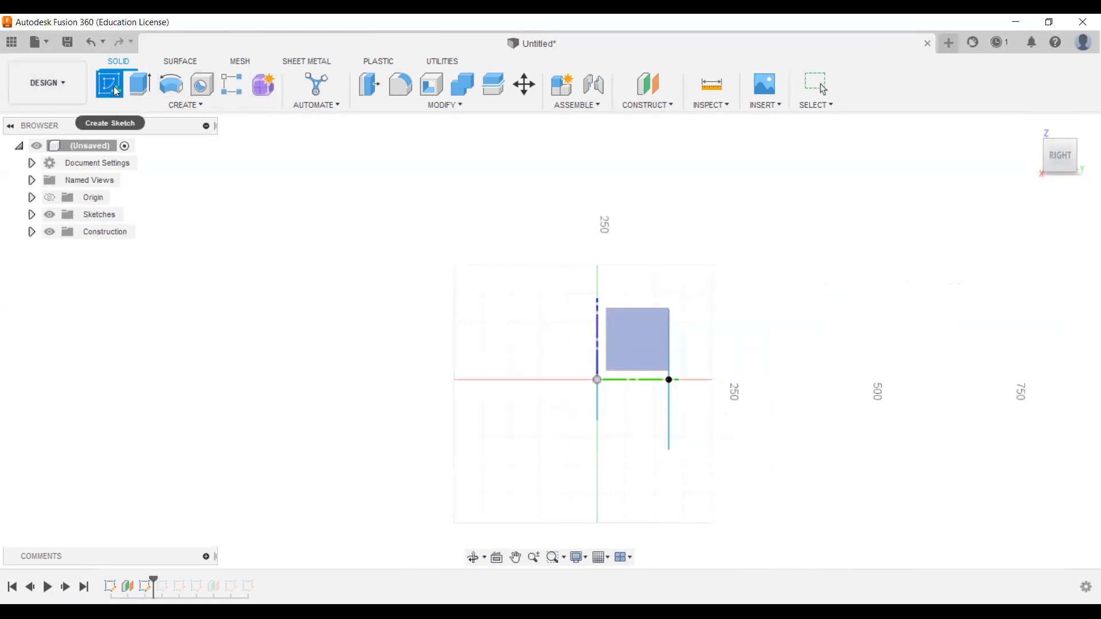
pyautogui.click(650, 347)
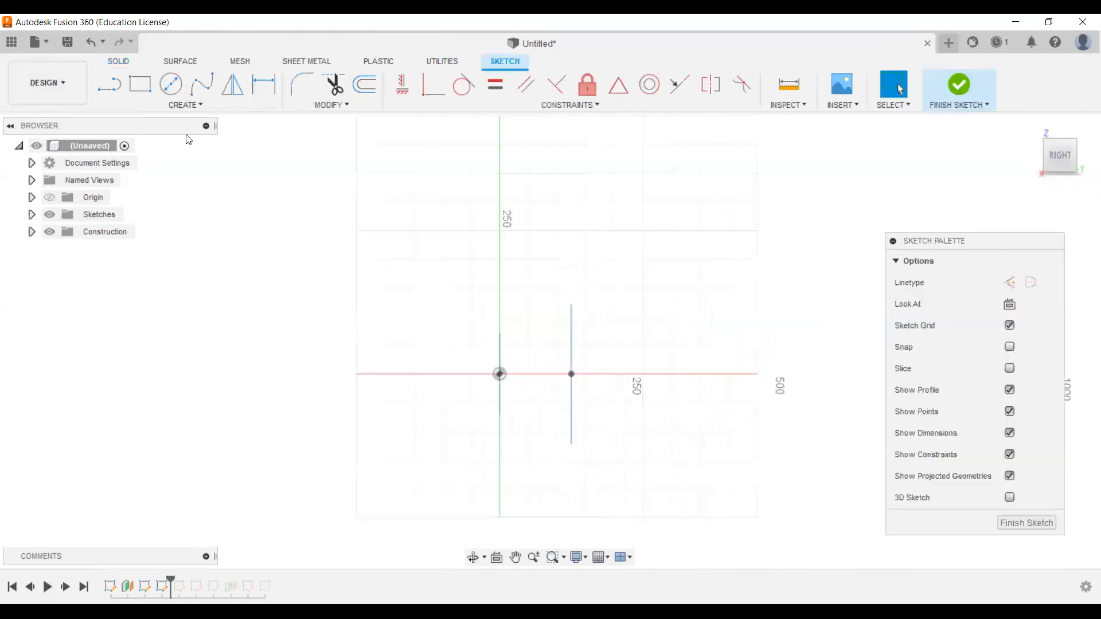
pyautogui.click(109, 85)
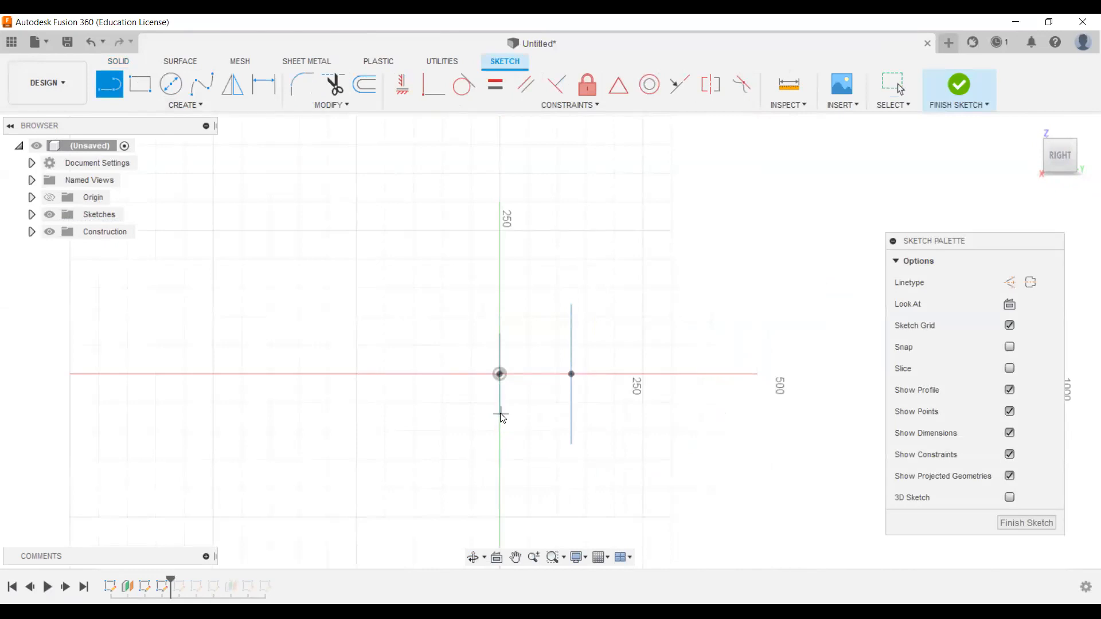
pyautogui.click(959, 85)
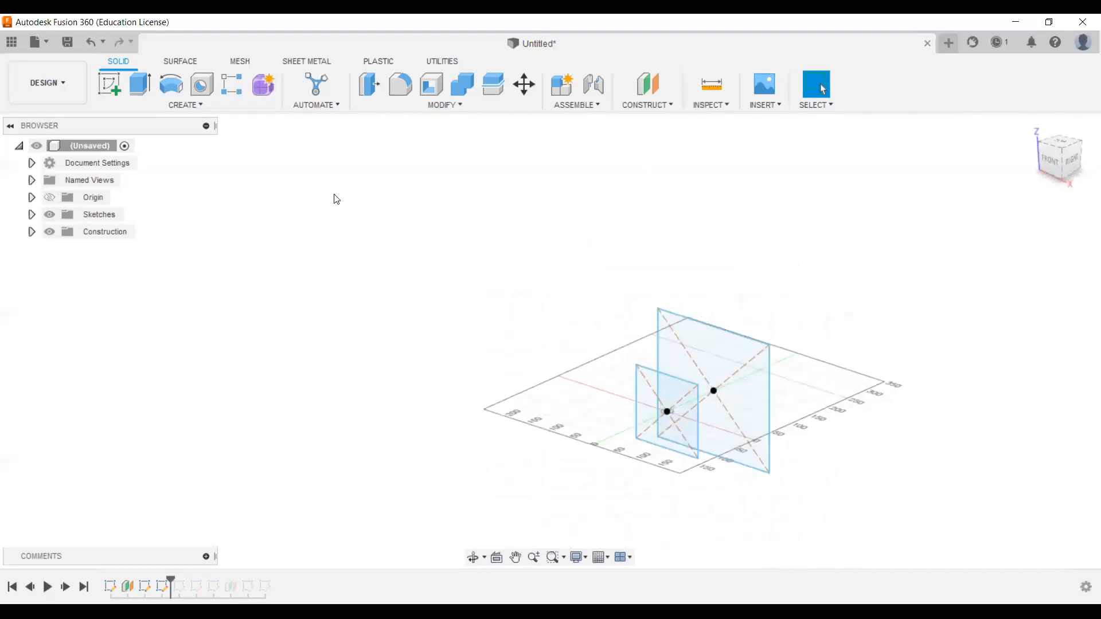
# Loft from the large rectangle to the small one as a new body, without any rails
pyautogui.click(201, 106)
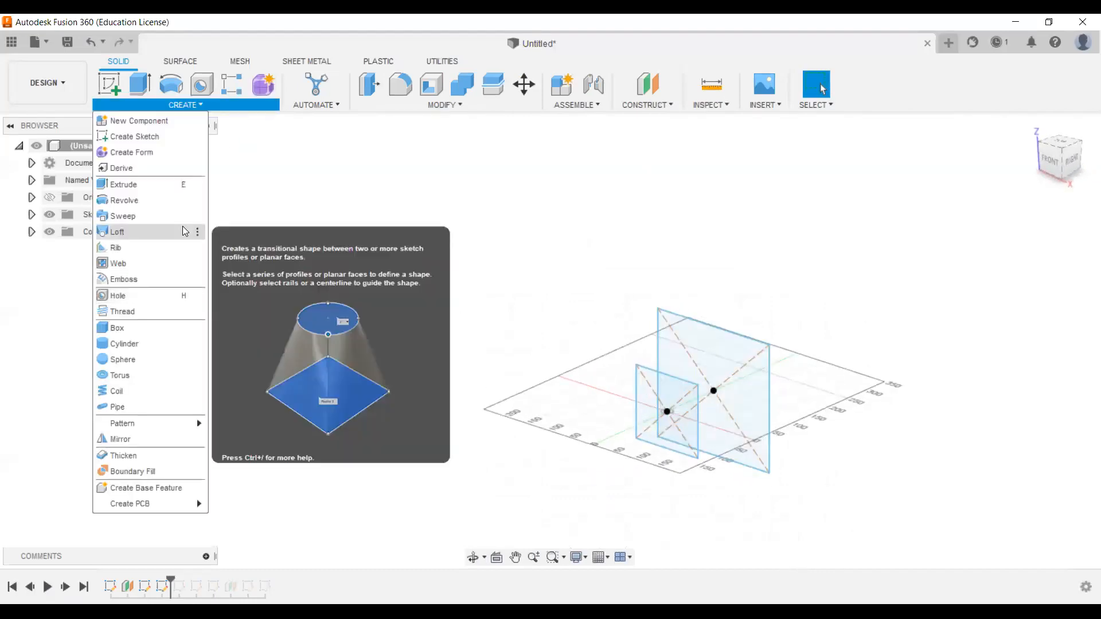
pyautogui.click(185, 231)
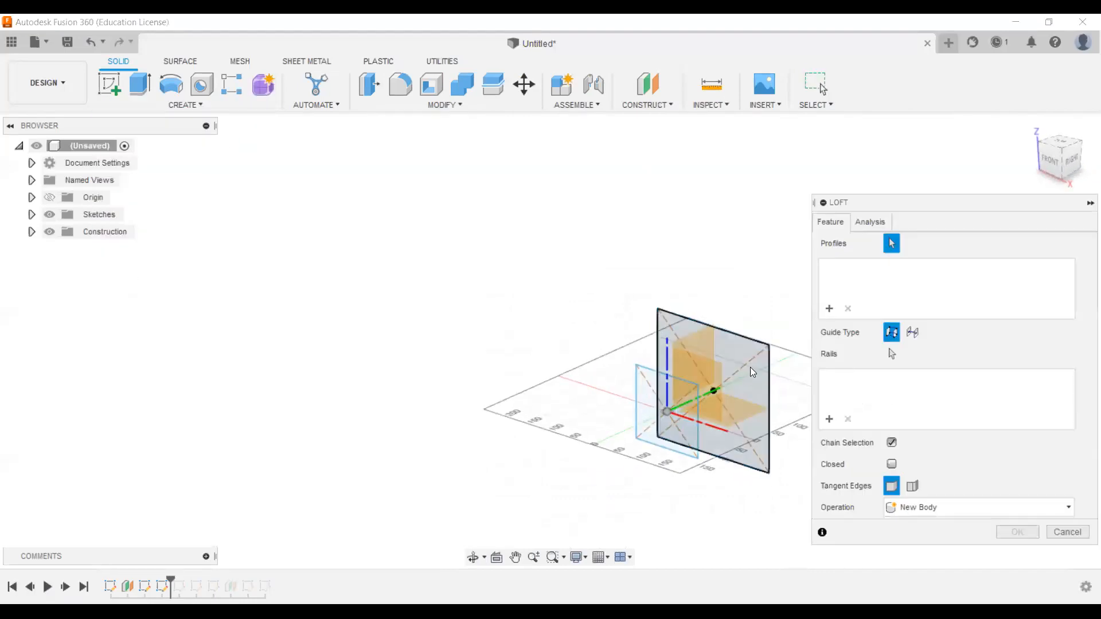
pyautogui.click(678, 427)
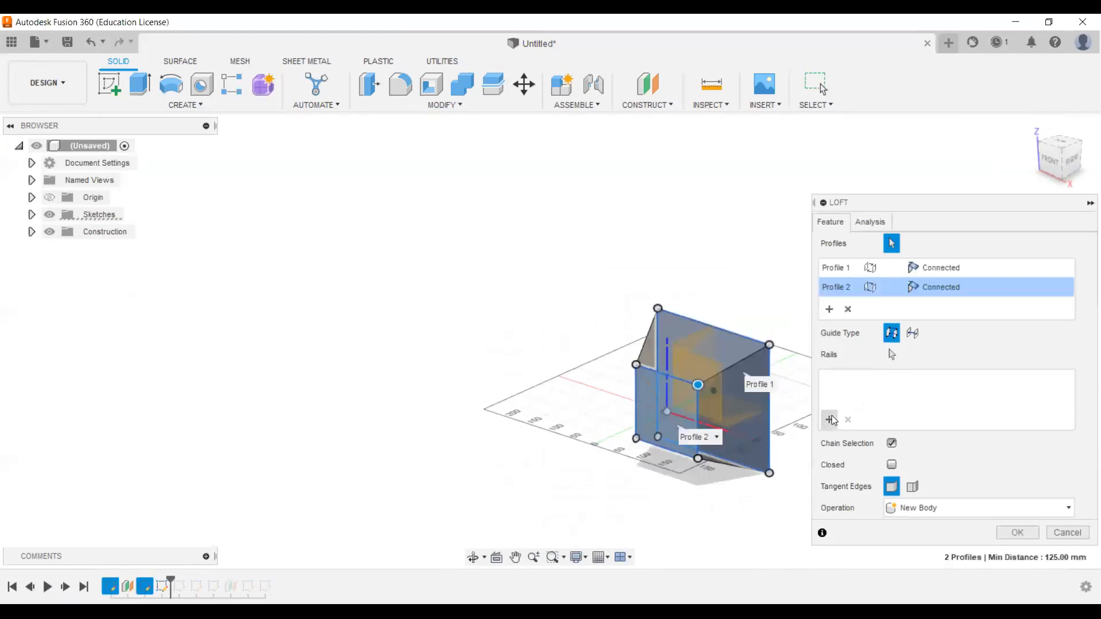
pyautogui.click(830, 420)
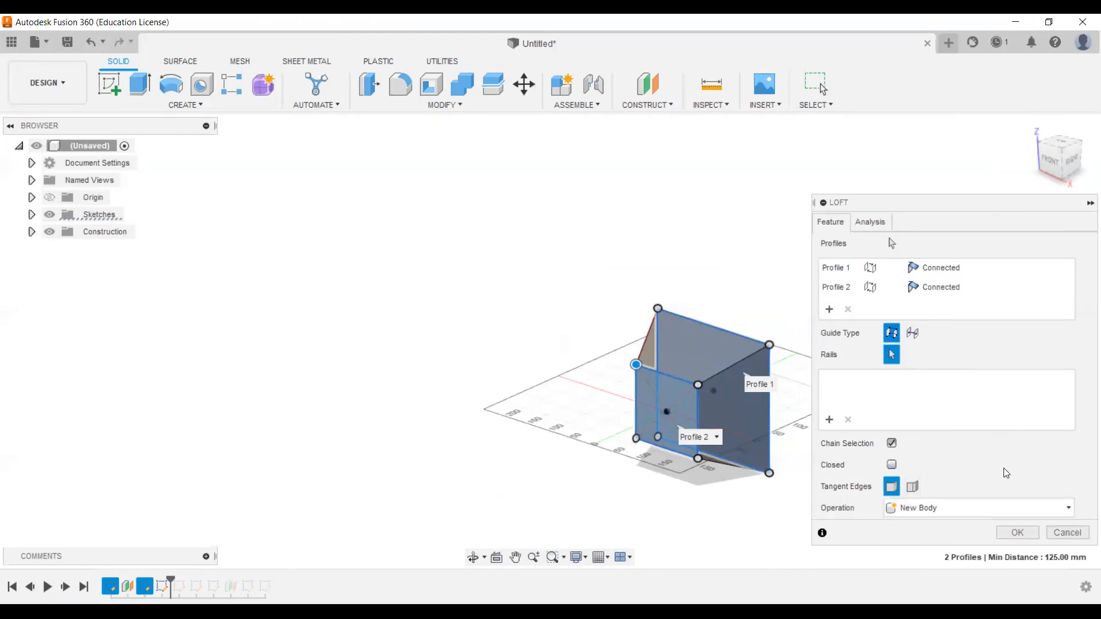
pyautogui.click(1032, 536)
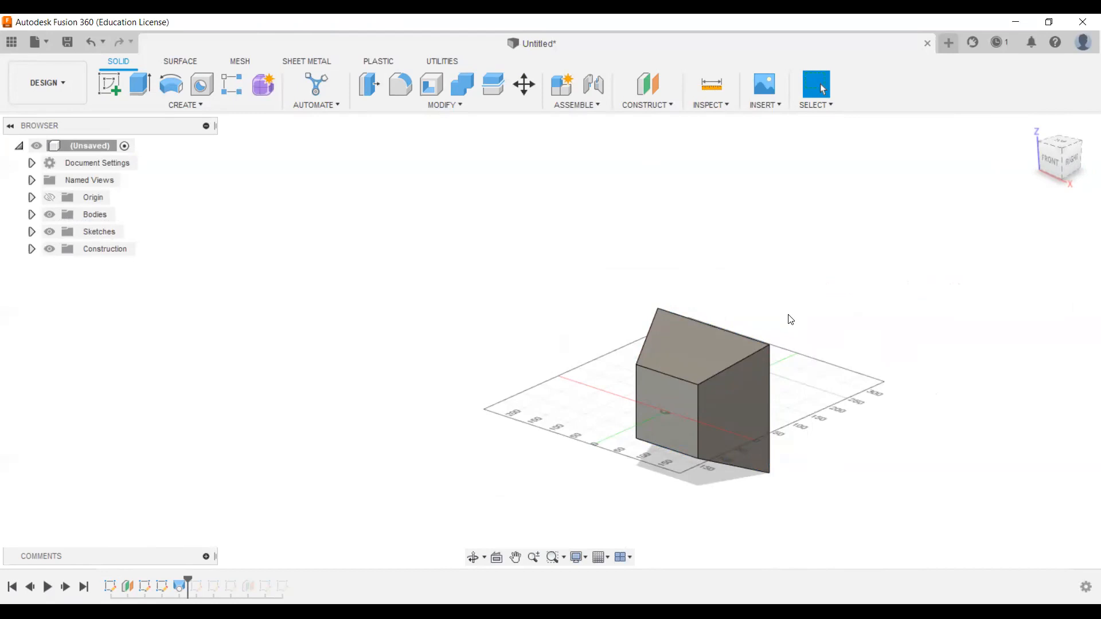
pyautogui.scroll(3, 778, 350)
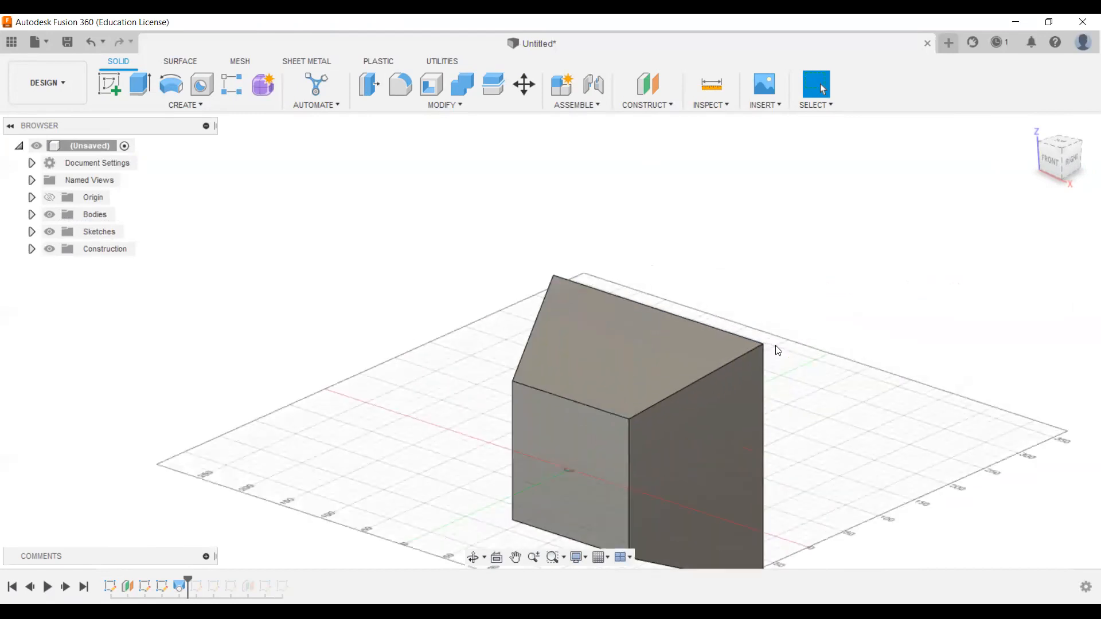
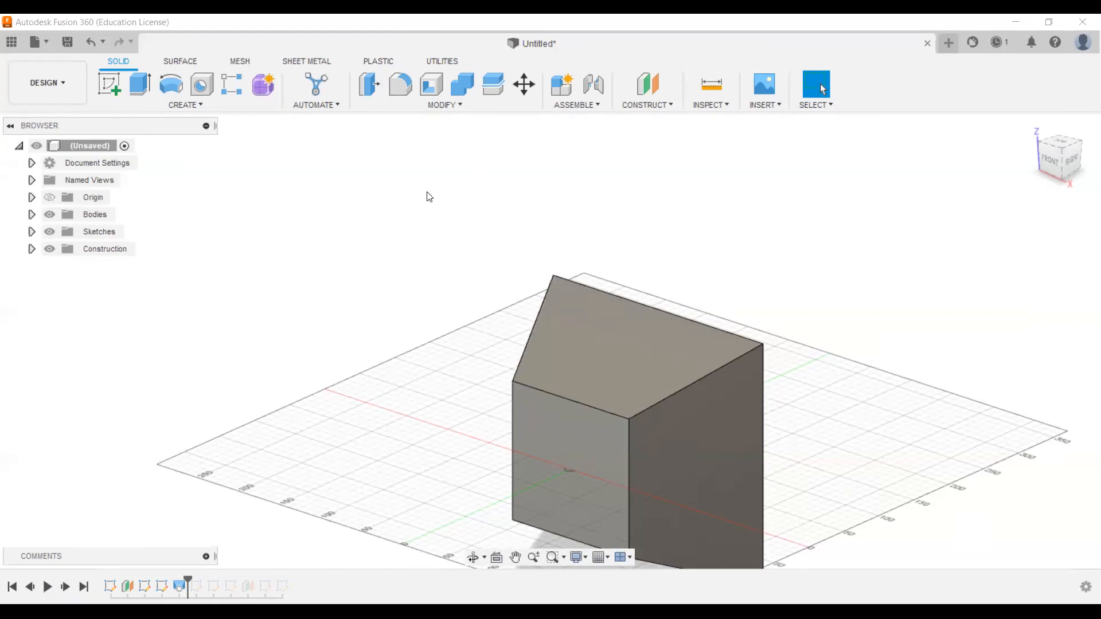
# Try to delete everything in the model at once, and check the error details
pyautogui.hotkey('ctrl', 'a')
pyautogui.press('Delete')
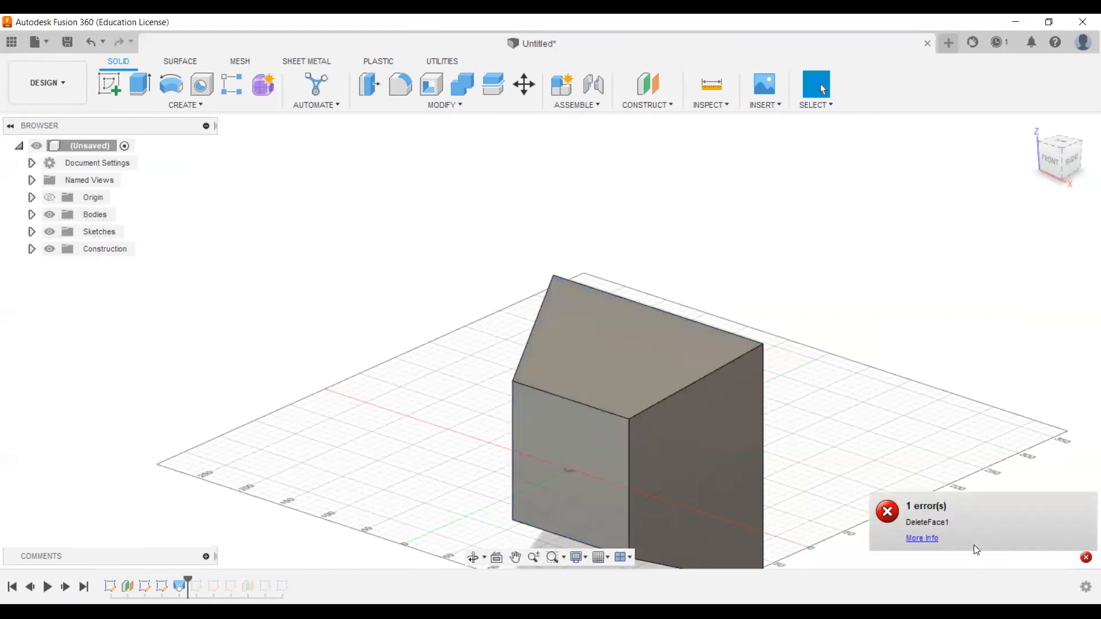
pyautogui.click(921, 537)
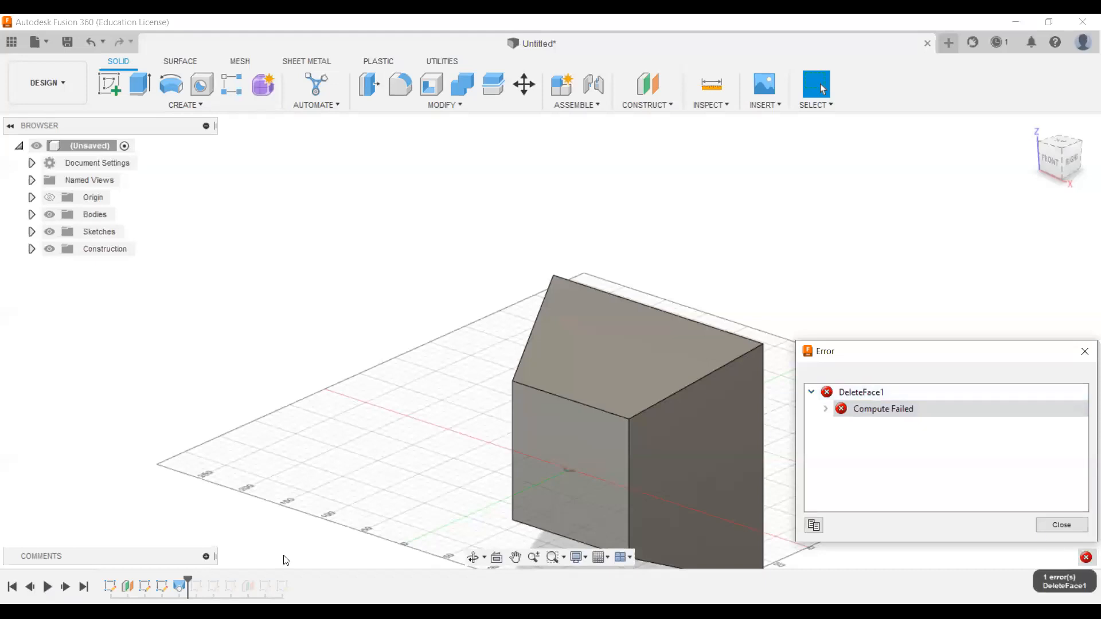
pyautogui.click(1085, 360)
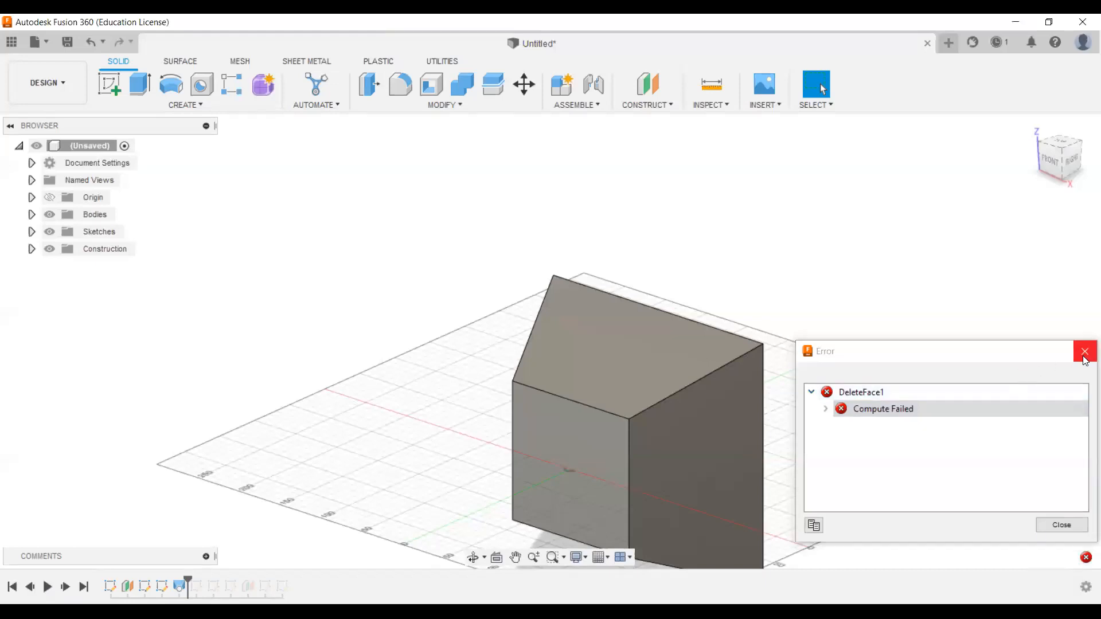
pyautogui.scroll(-2, 516, 418)
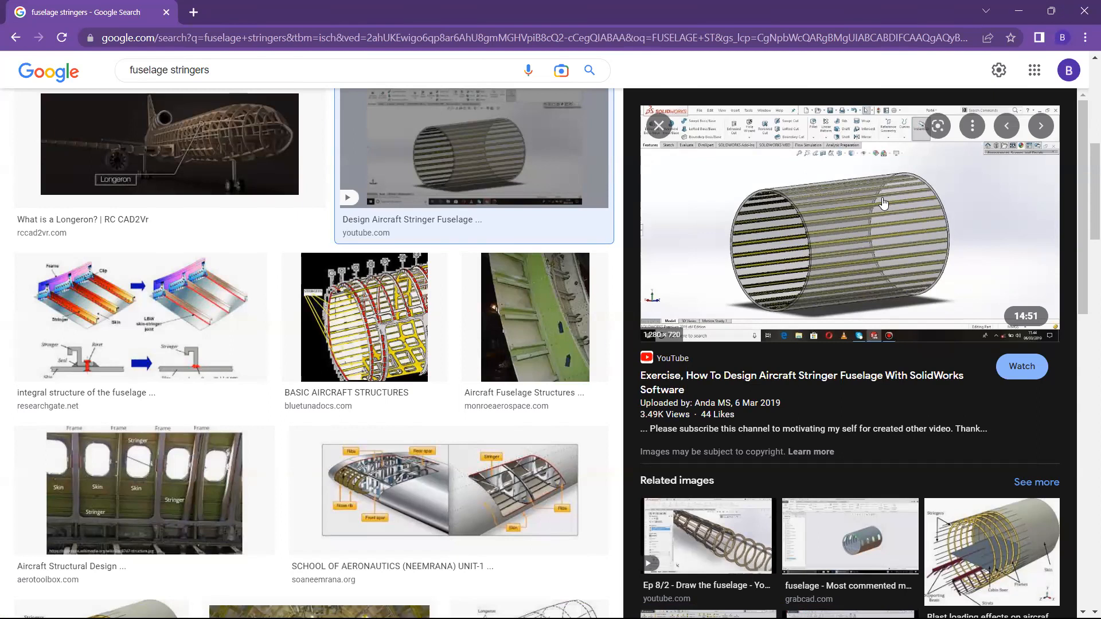
pyautogui.click(1049, 10)
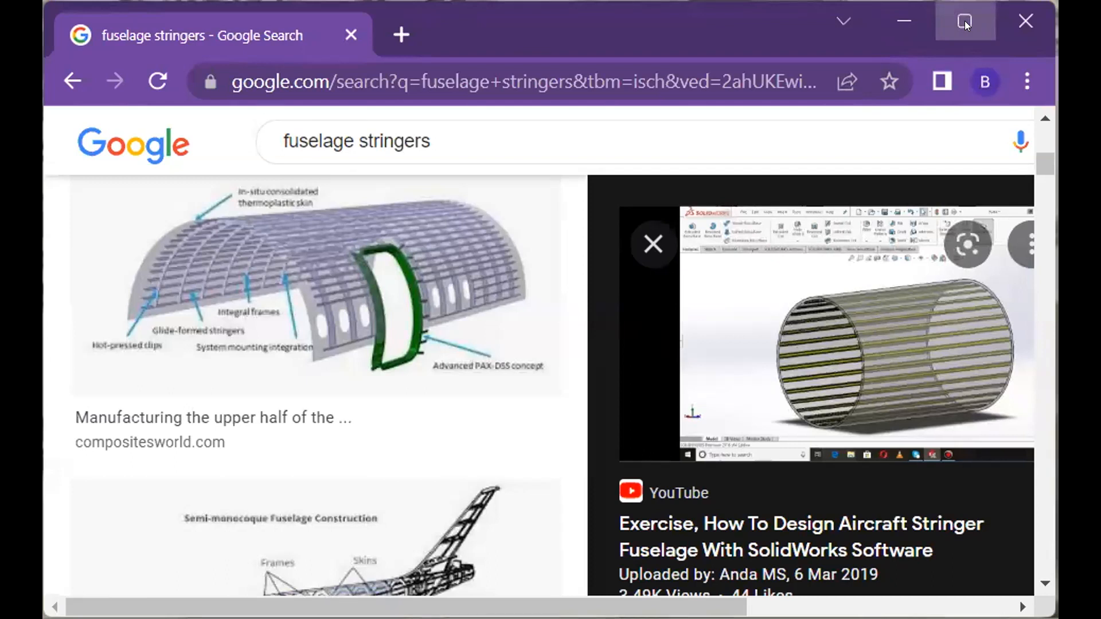
pyautogui.click(965, 22)
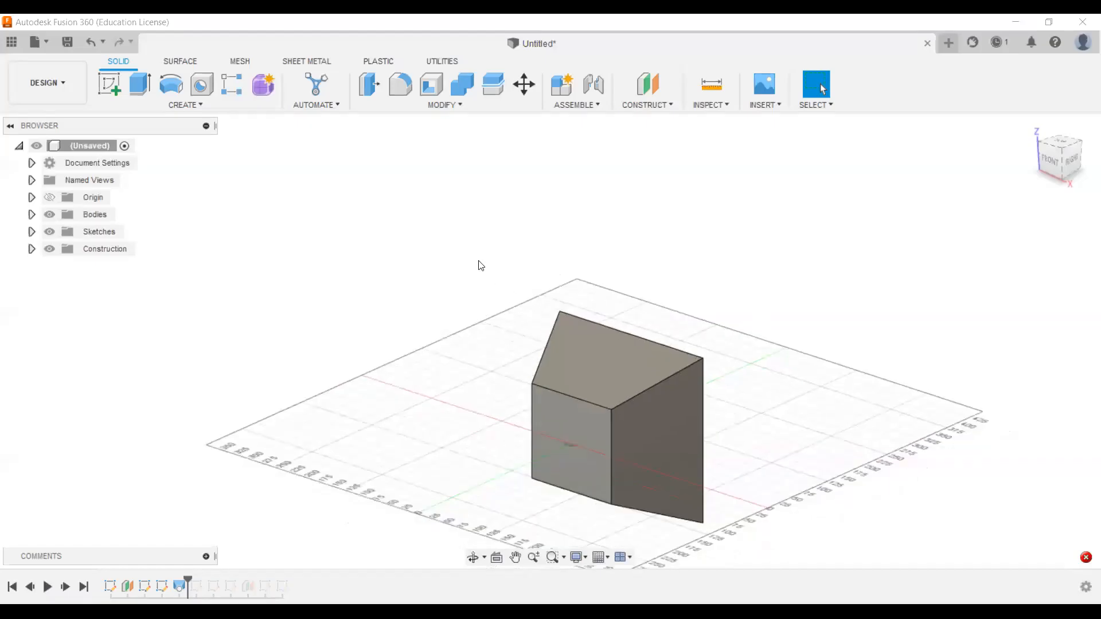
# Delete the lofted body by selecting it with a window around the whole solid
pyautogui.moveTo(478, 262); pyautogui.dragTo(745, 567)
pyautogui.press('Delete')
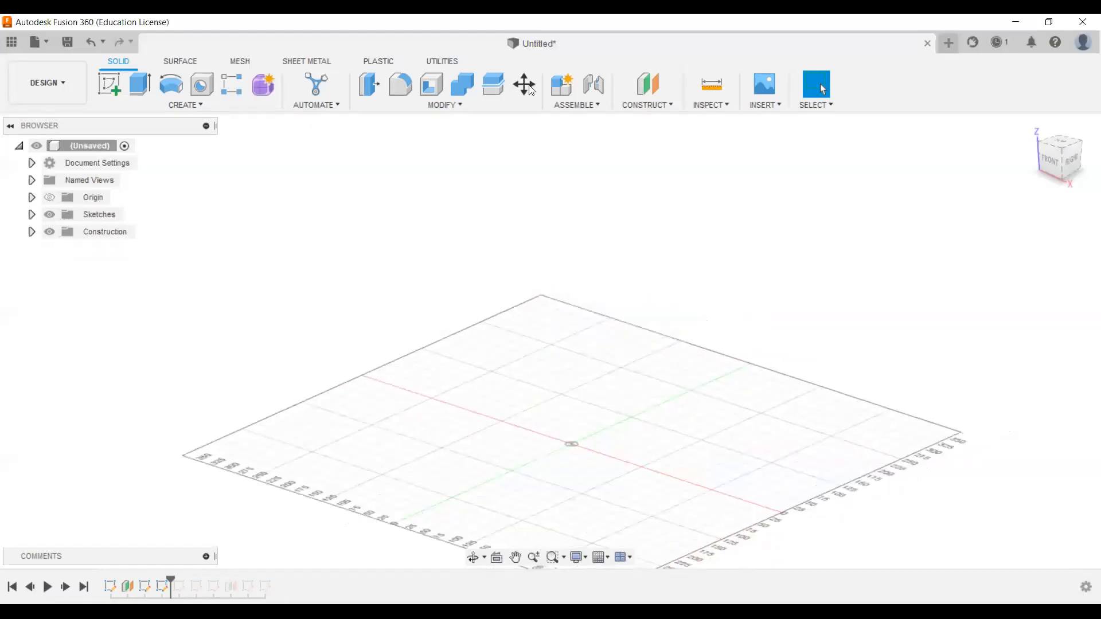
# Sketch two closely spaced concentric circles centred on the origin on the front XZ plane, and finish the sketch
pyautogui.click(110, 84)
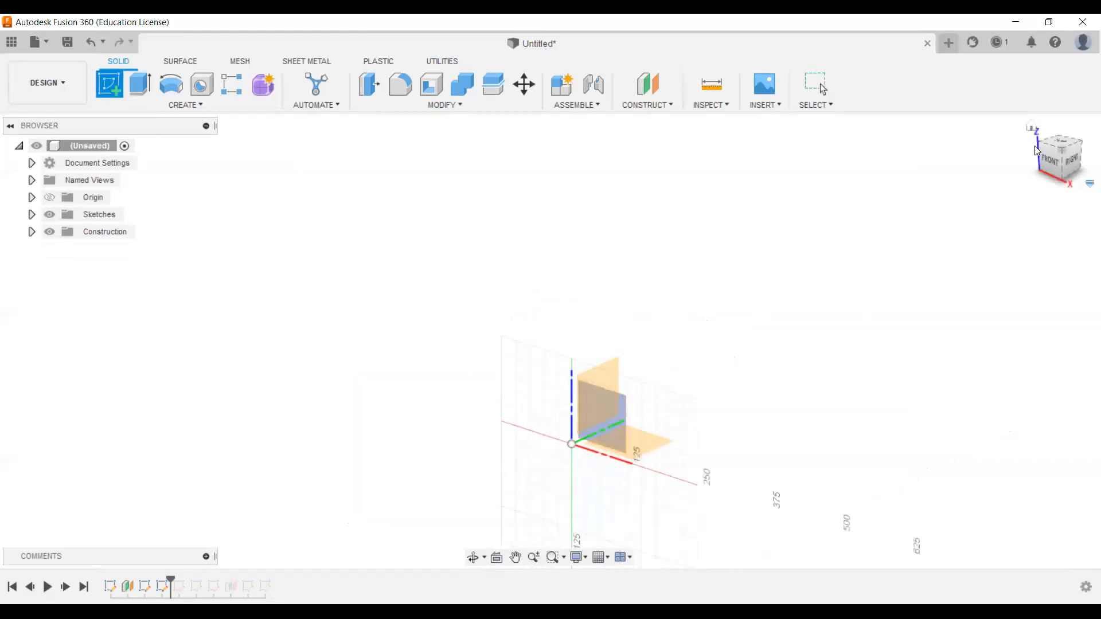
pyautogui.click(1046, 161)
pyautogui.click(610, 396)
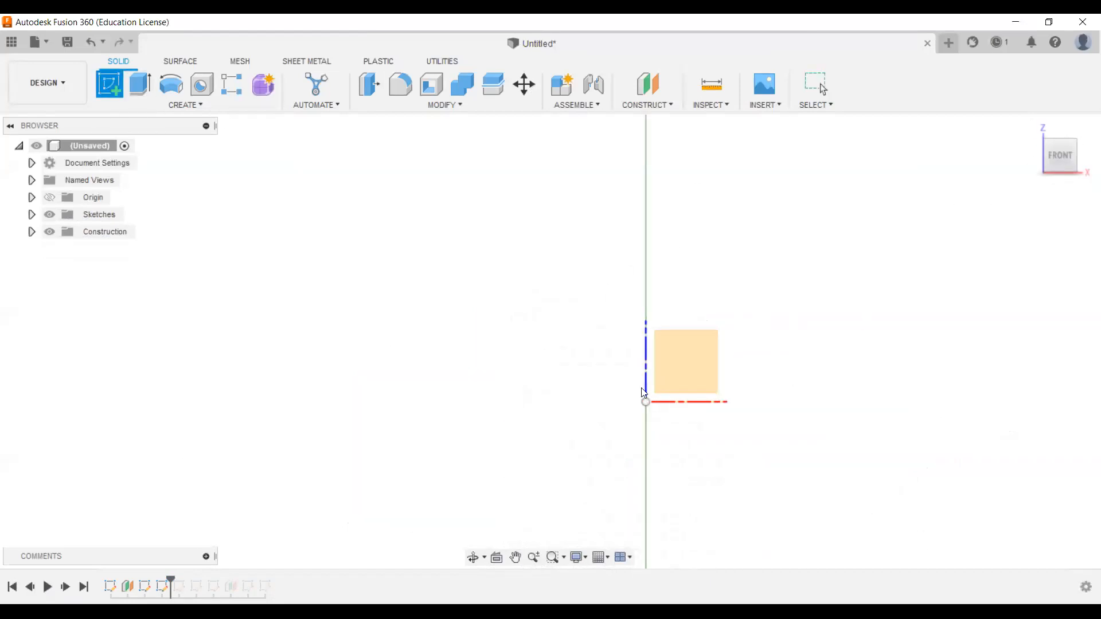
pyautogui.click(659, 375)
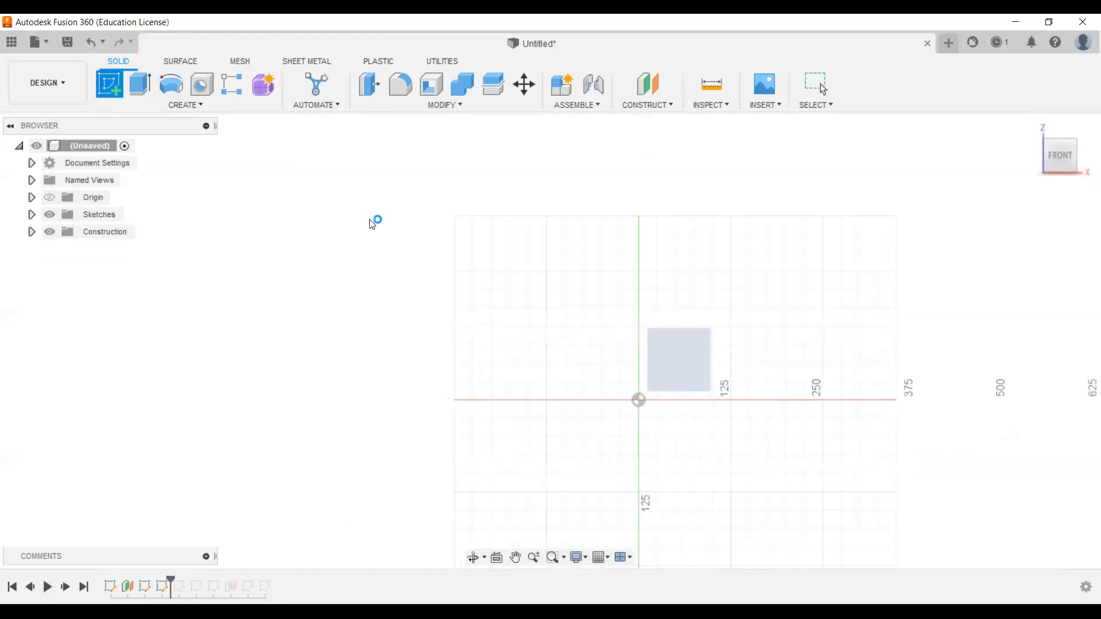
pyautogui.click(184, 92)
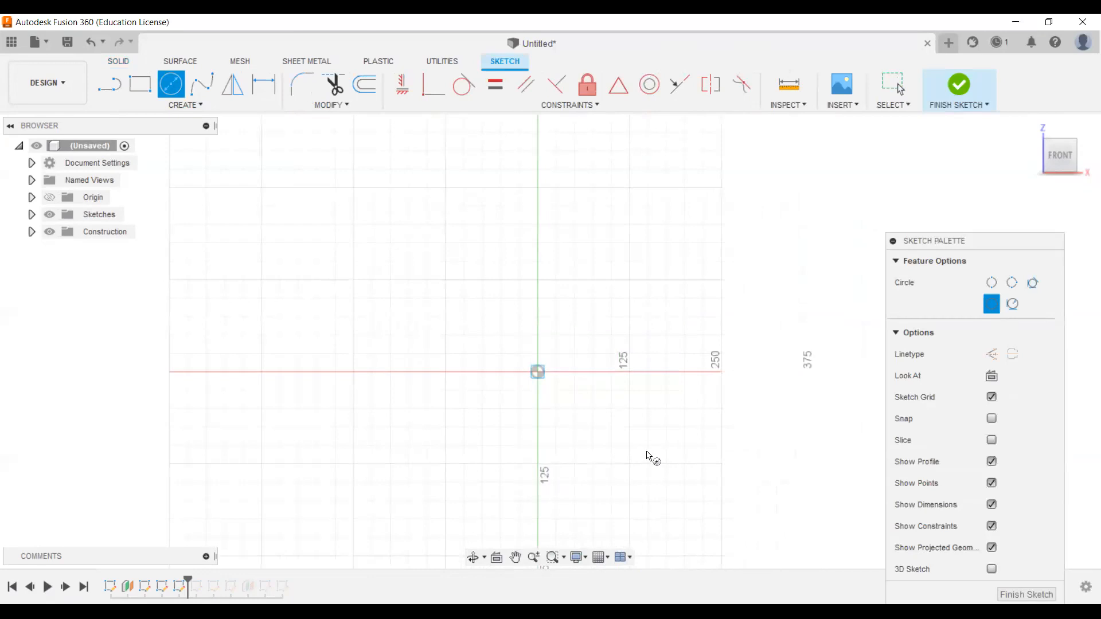
pyautogui.click(717, 387)
pyautogui.press('Escape')
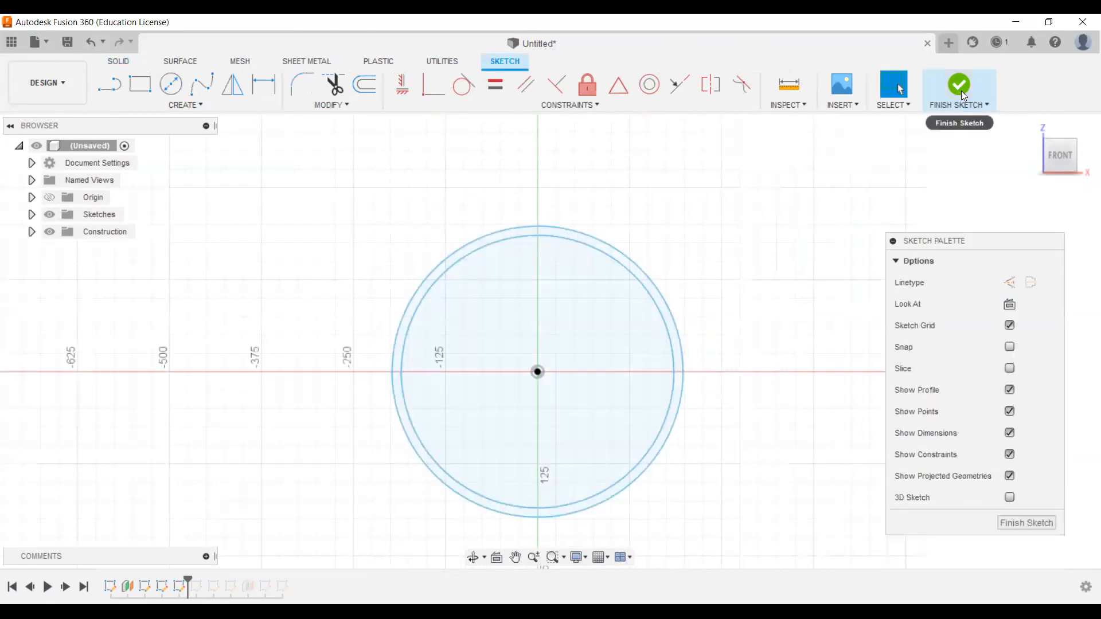
pyautogui.click(963, 94)
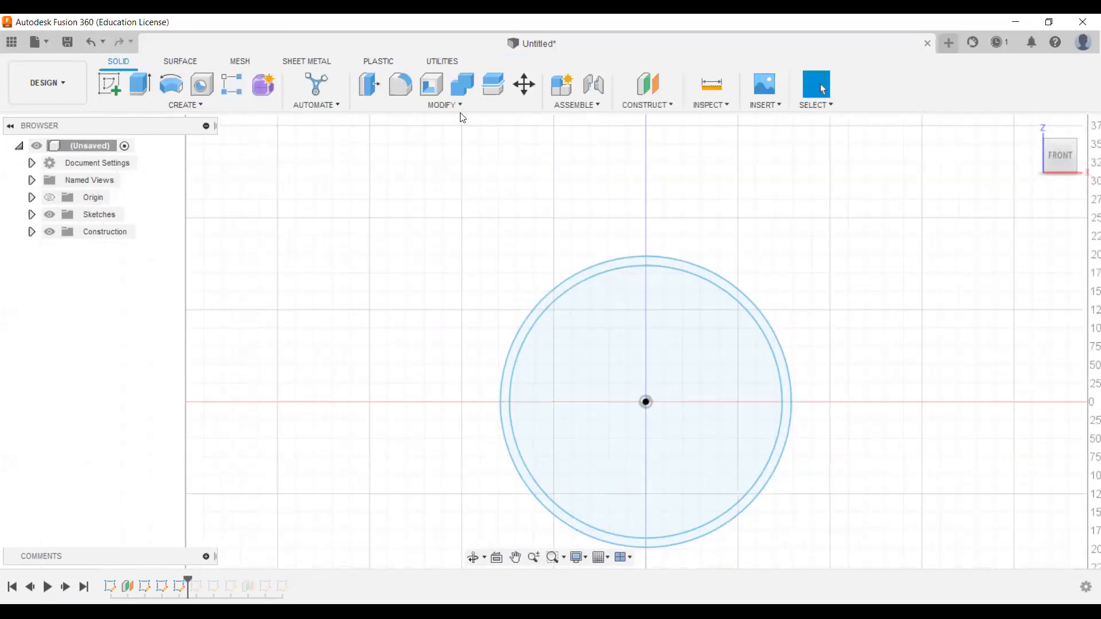
# Extrude the ring between the two circles 450 mm to one side as a new body
pyautogui.click(139, 90)
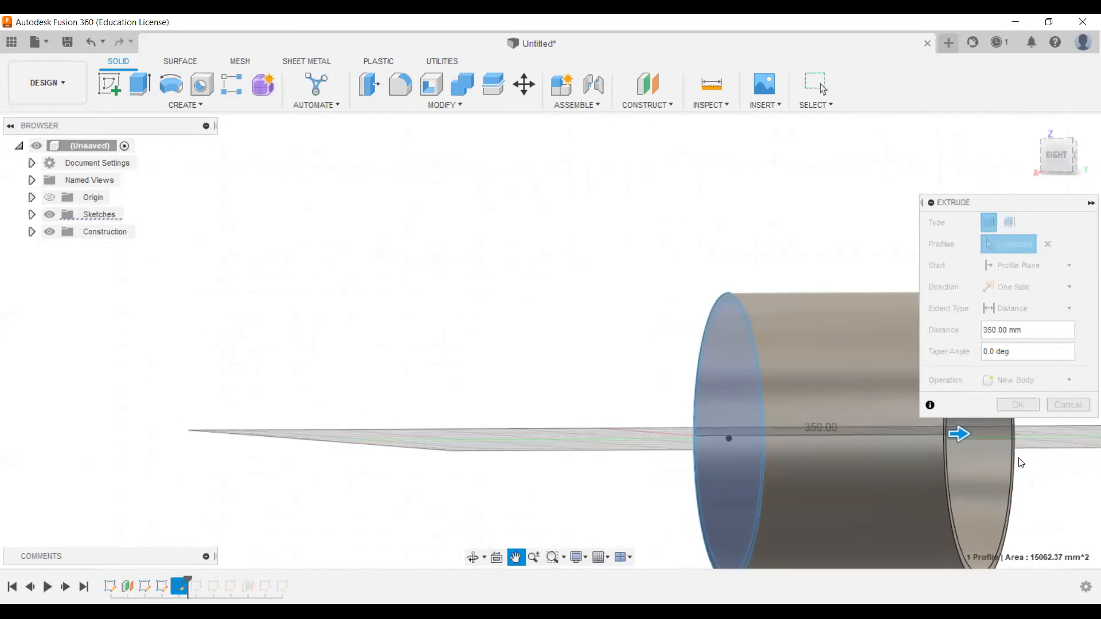
pyautogui.moveTo(985, 457); pyautogui.dragTo(1020, 441)
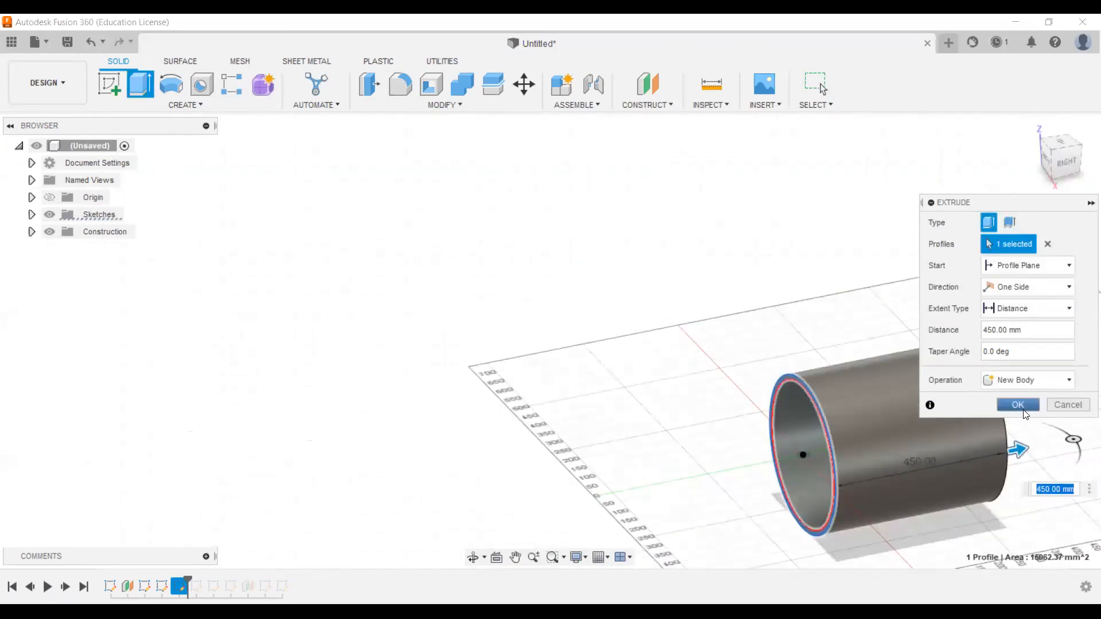
pyautogui.press('Return')
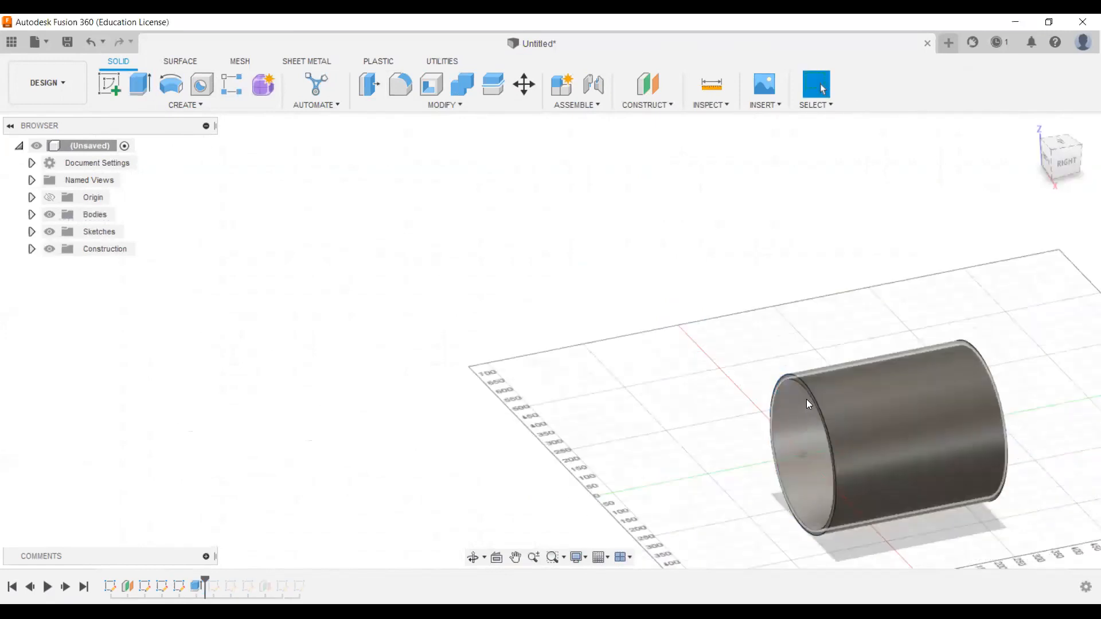
# Create another sketch on the XZ plane and draw an origin-centred circle slightly larger than the tube's outside
pyautogui.scroll(3, 808, 394)
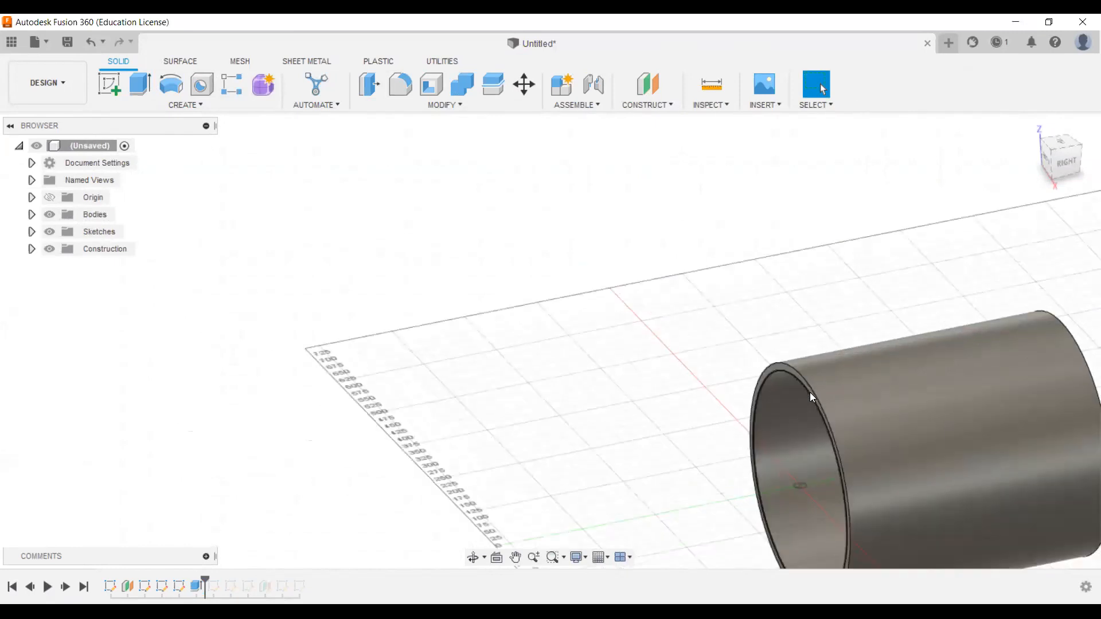
pyautogui.scroll(1, 756, 366)
pyautogui.click(757, 366)
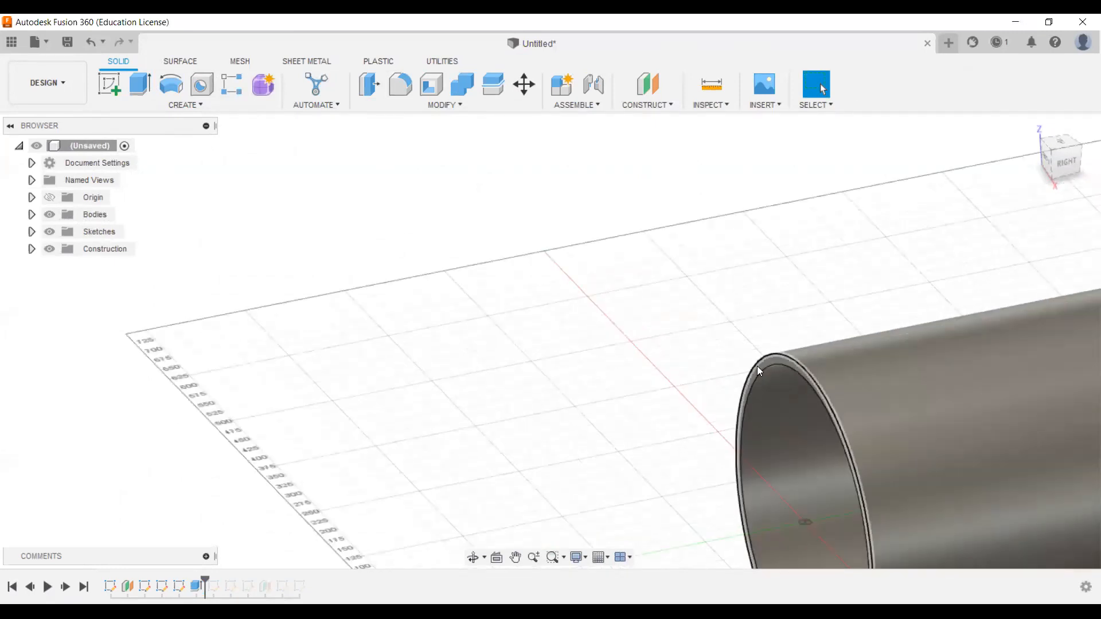
pyautogui.click(108, 84)
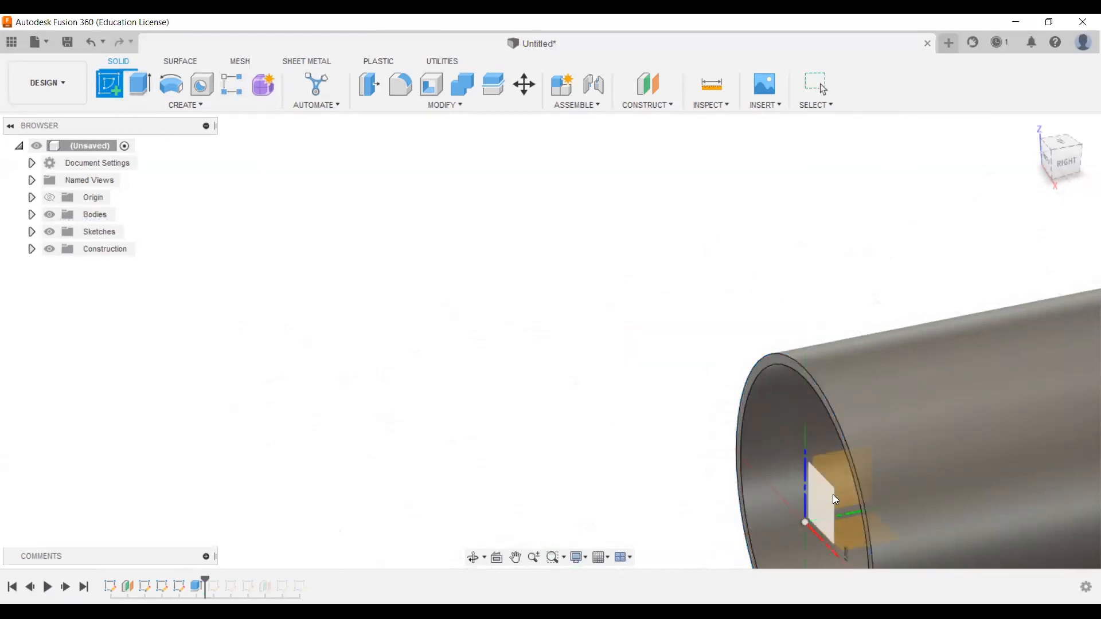
pyautogui.click(836, 499)
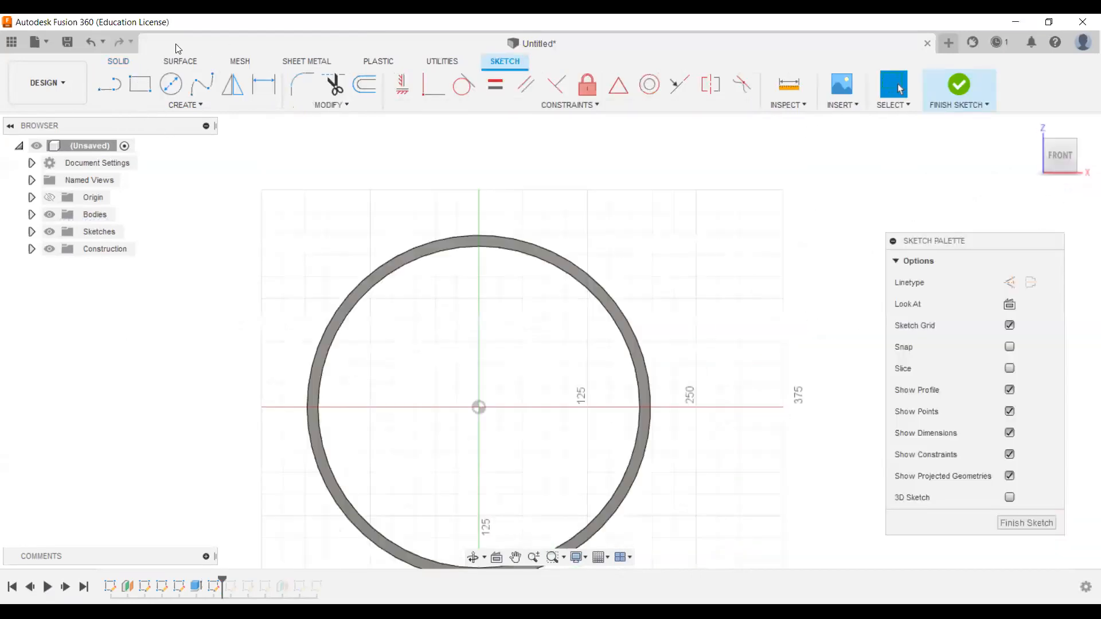
pyautogui.click(171, 85)
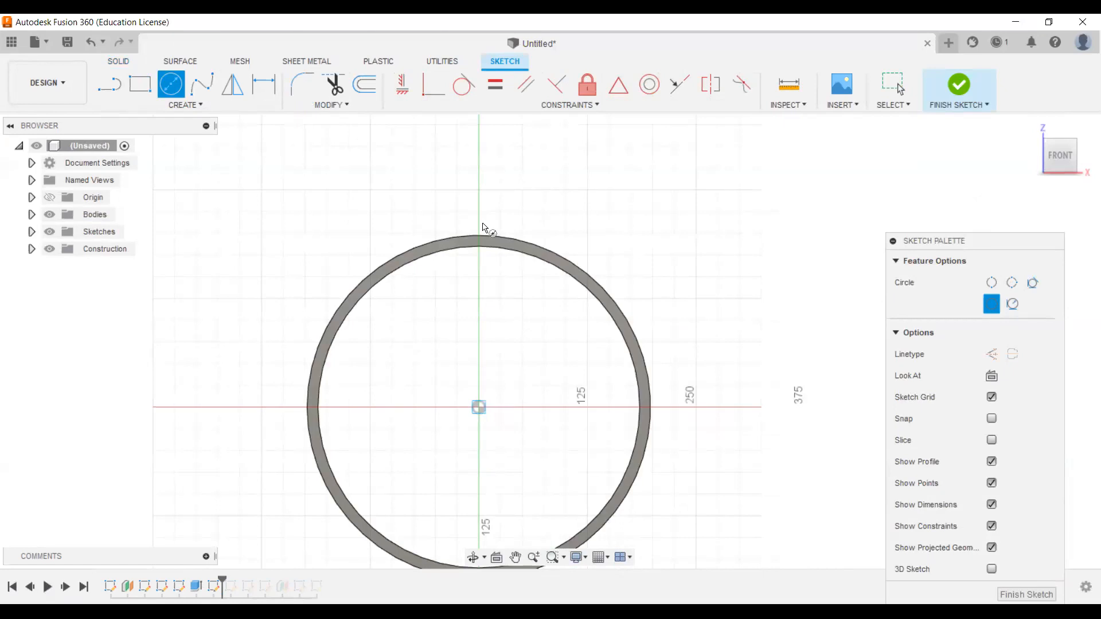
pyautogui.click(515, 229)
pyautogui.press('Escape')
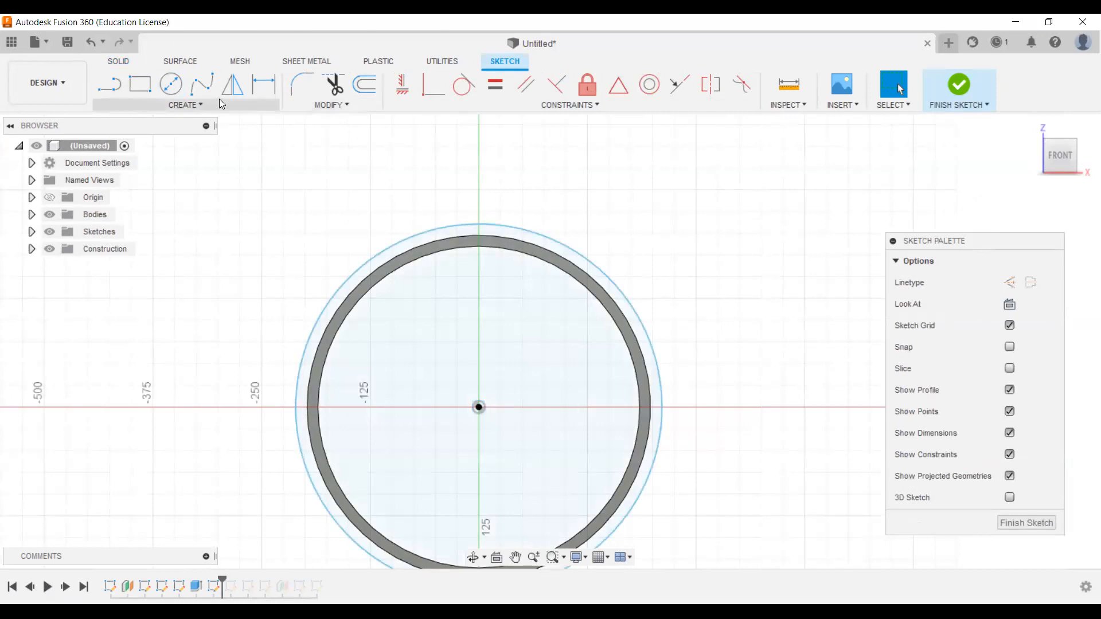
pyautogui.click(322, 106)
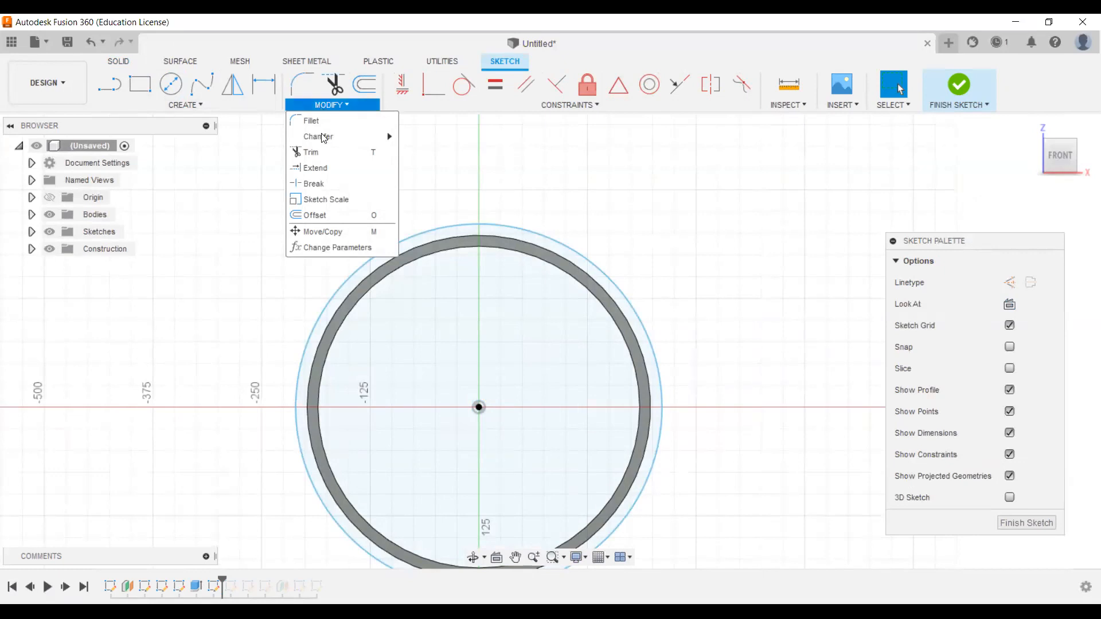
pyautogui.click(200, 106)
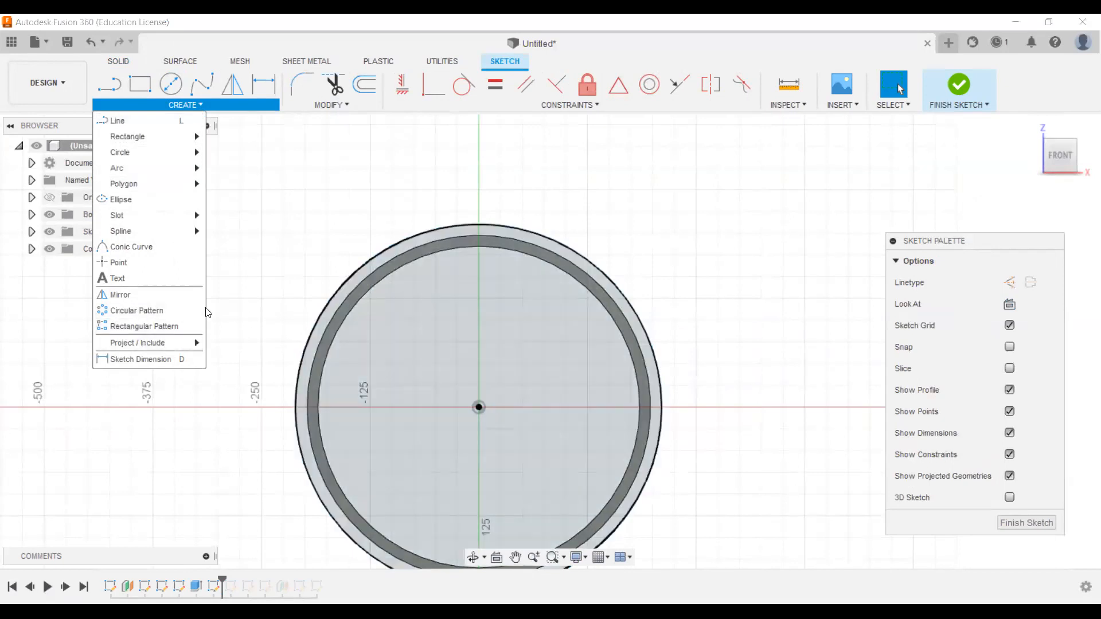
pyautogui.moveTo(176, 344)
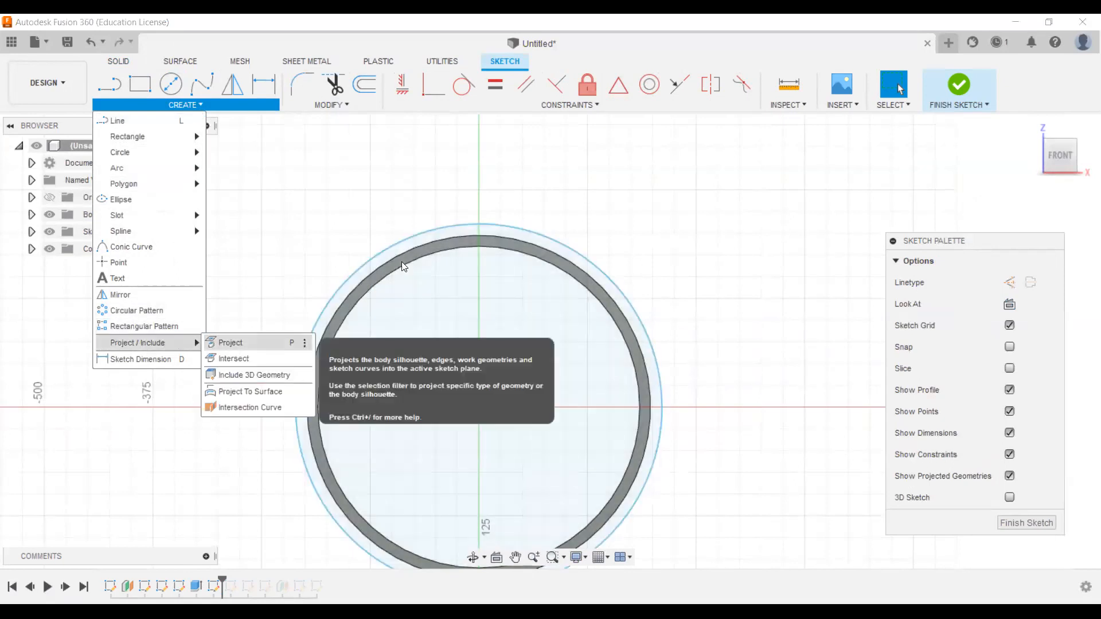
pyautogui.click(625, 256)
pyautogui.click(711, 348)
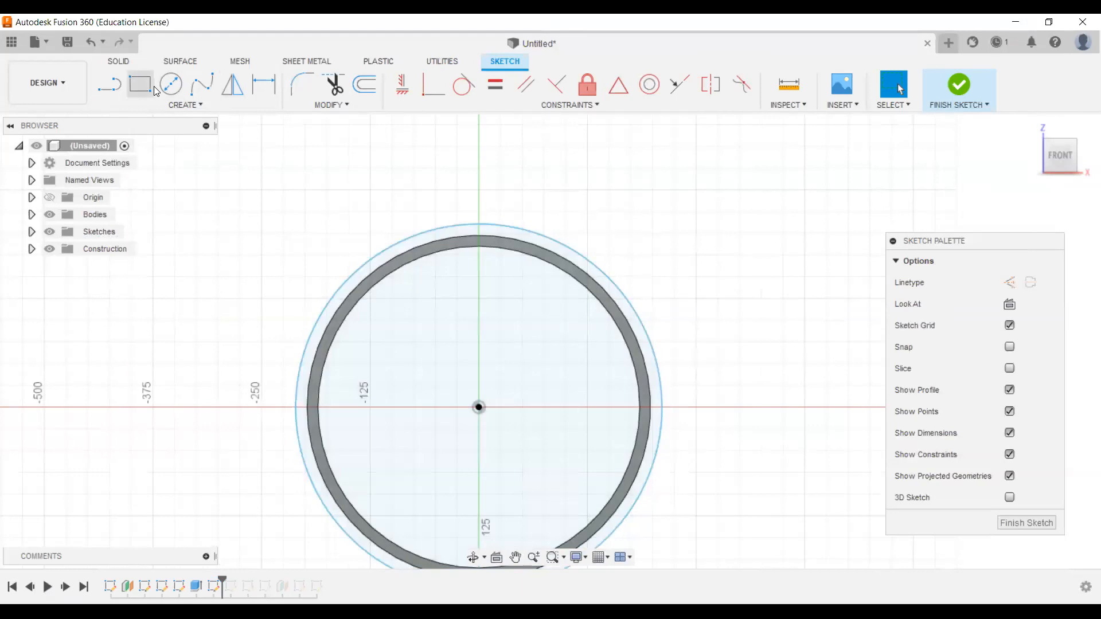
# Draw a concentric circle on the tube's outer edge and two short vertical lines joining it to the larger circle near the top
pyautogui.click(155, 90)
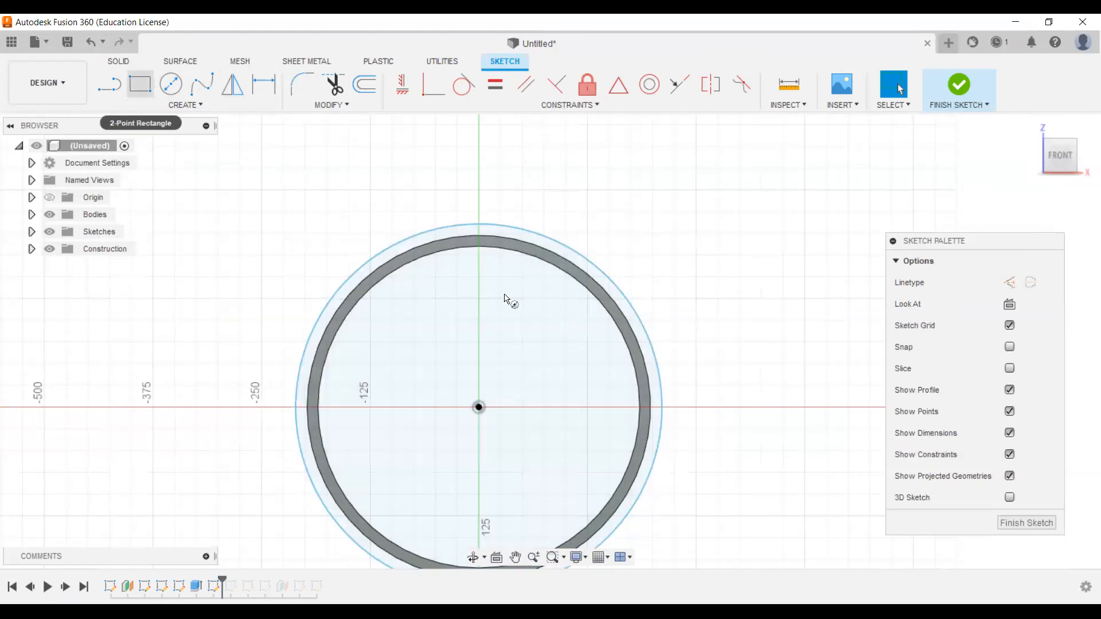
pyautogui.press('c')
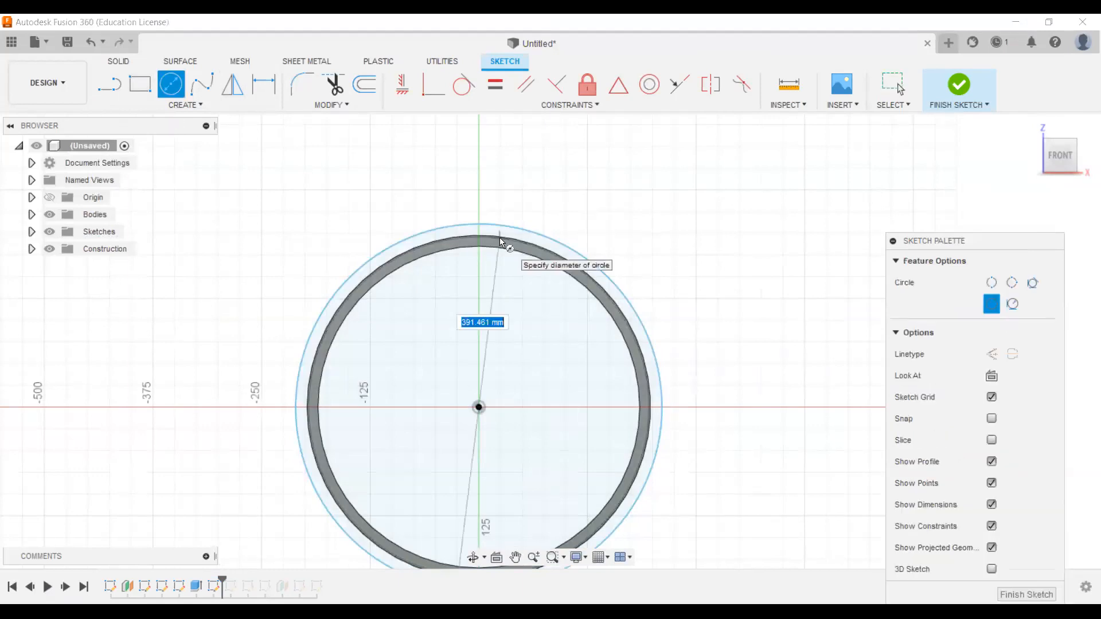
pyautogui.press('Escape')
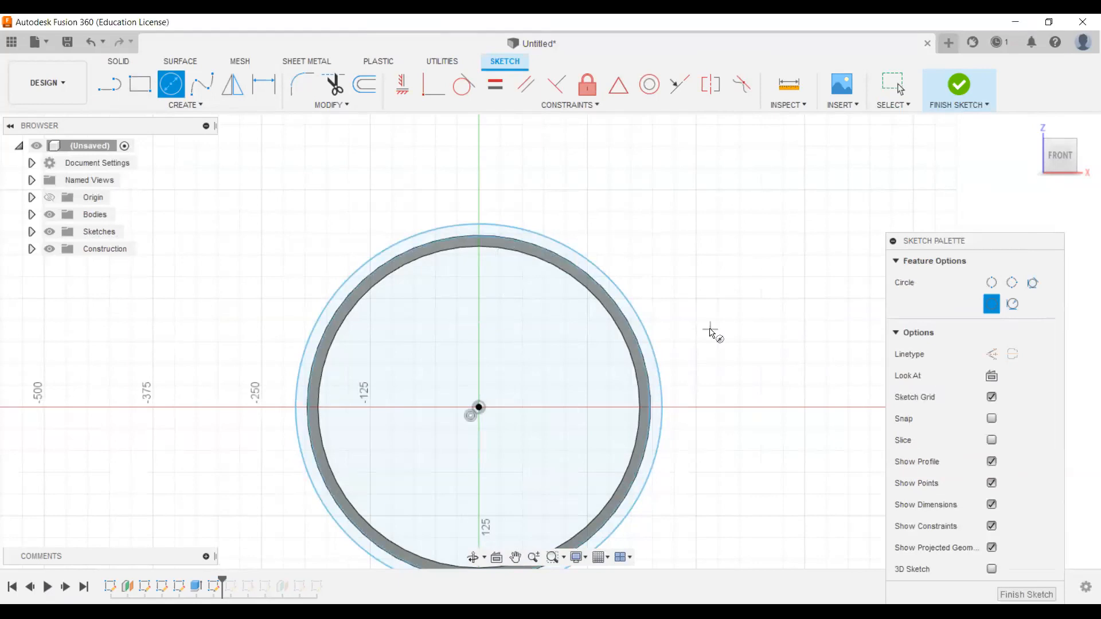
pyautogui.click(109, 84)
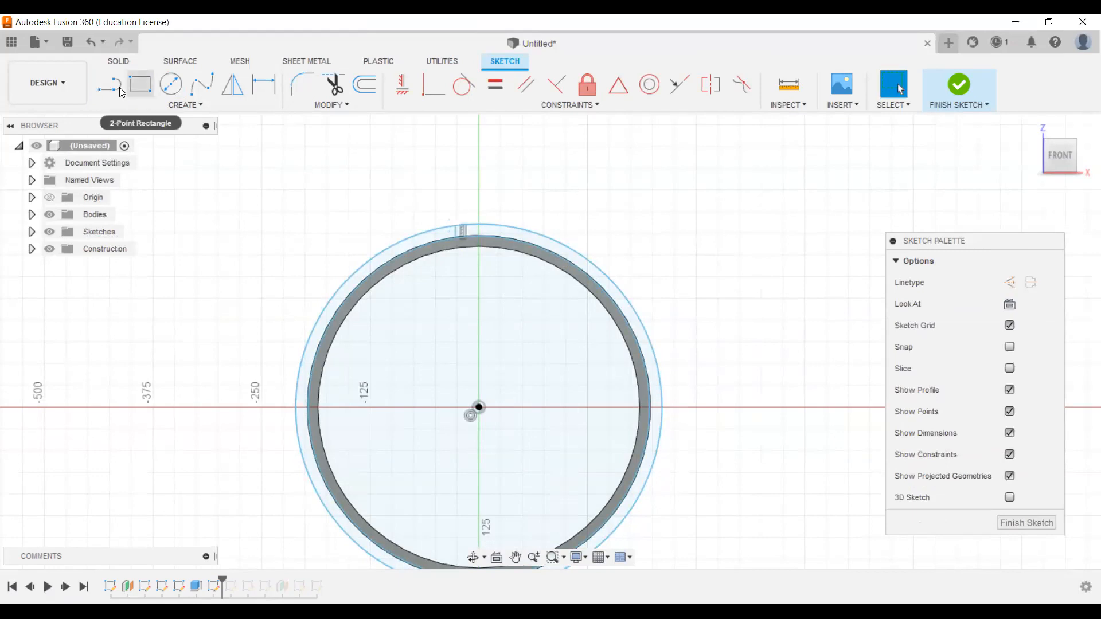
pyautogui.scroll(2, 503, 246)
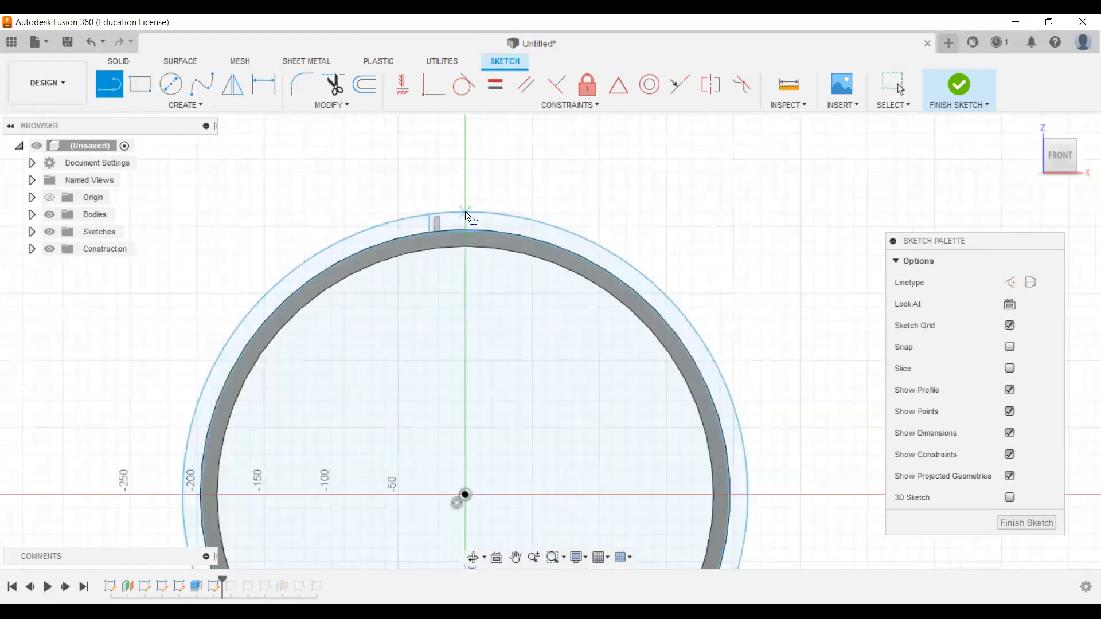
pyautogui.click(466, 216)
pyautogui.press('Escape')
# Trim both circles outside the two short lines, leaving only the small closed profile, and finish the sketch
pyautogui.press('t')
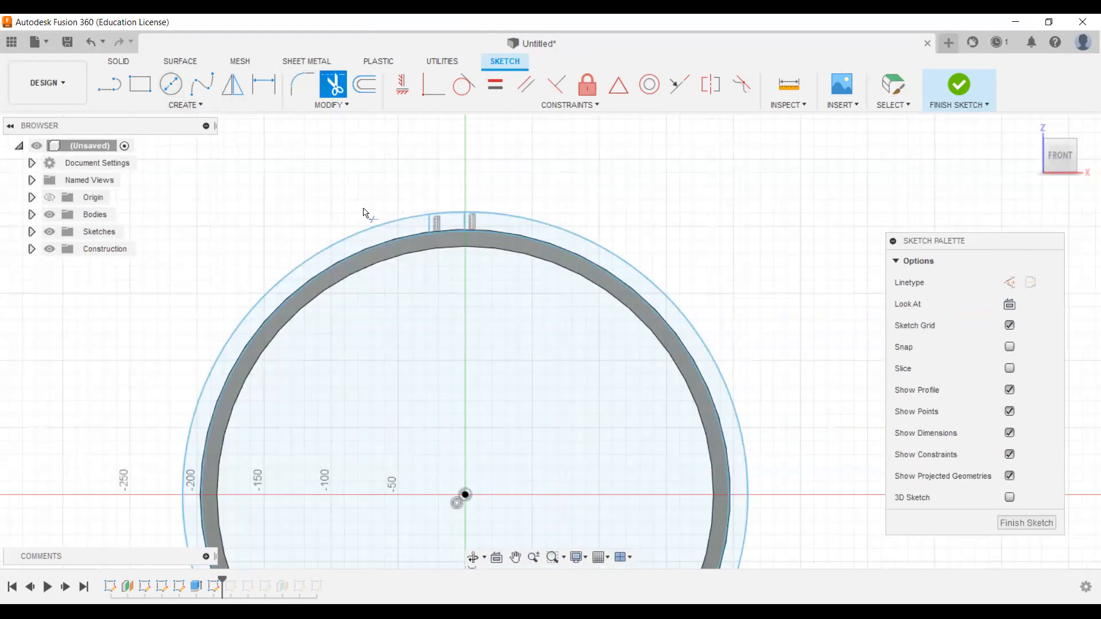
pyautogui.click(370, 253)
pyautogui.scroll(-3, 599, 301)
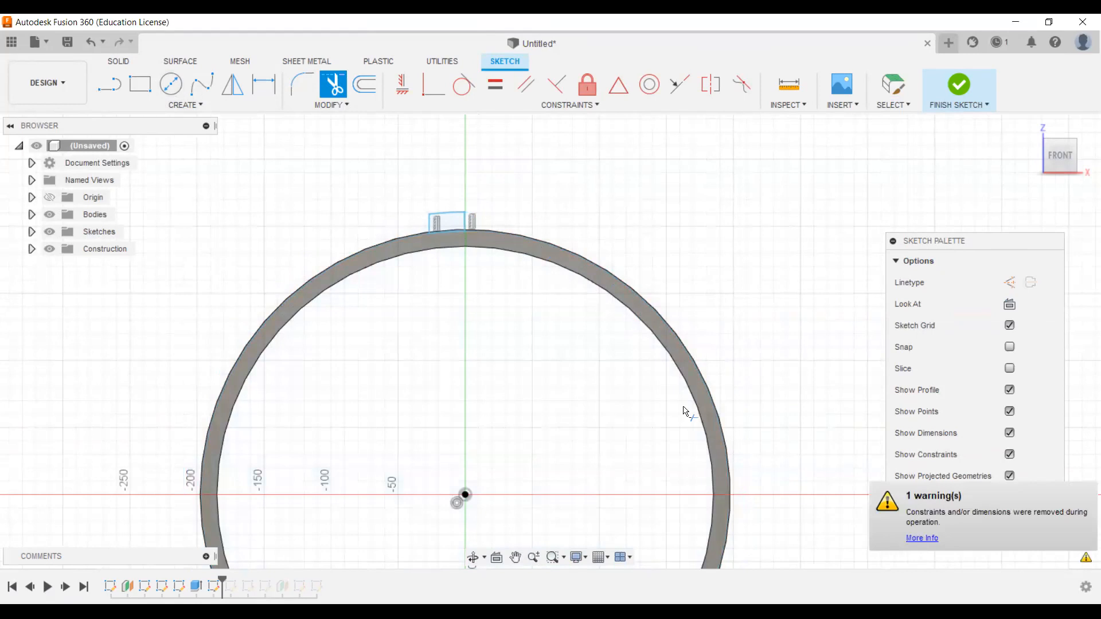
pyautogui.click(961, 87)
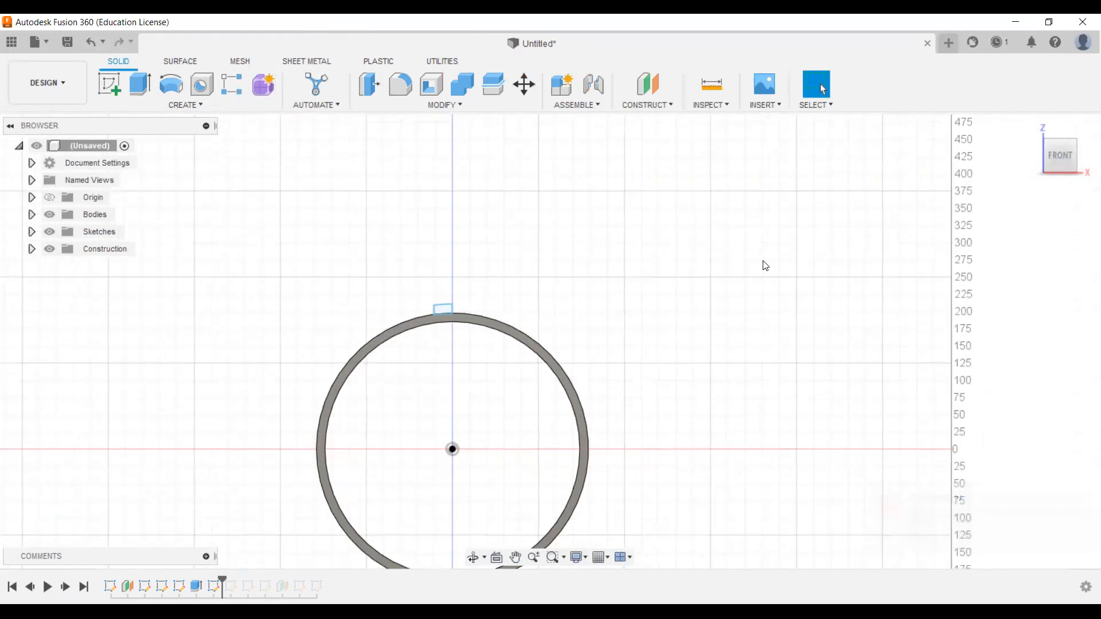
# Try to extrude the small profile with the To Object extent up to the tube, using Cut and then Join
pyautogui.click(147, 94)
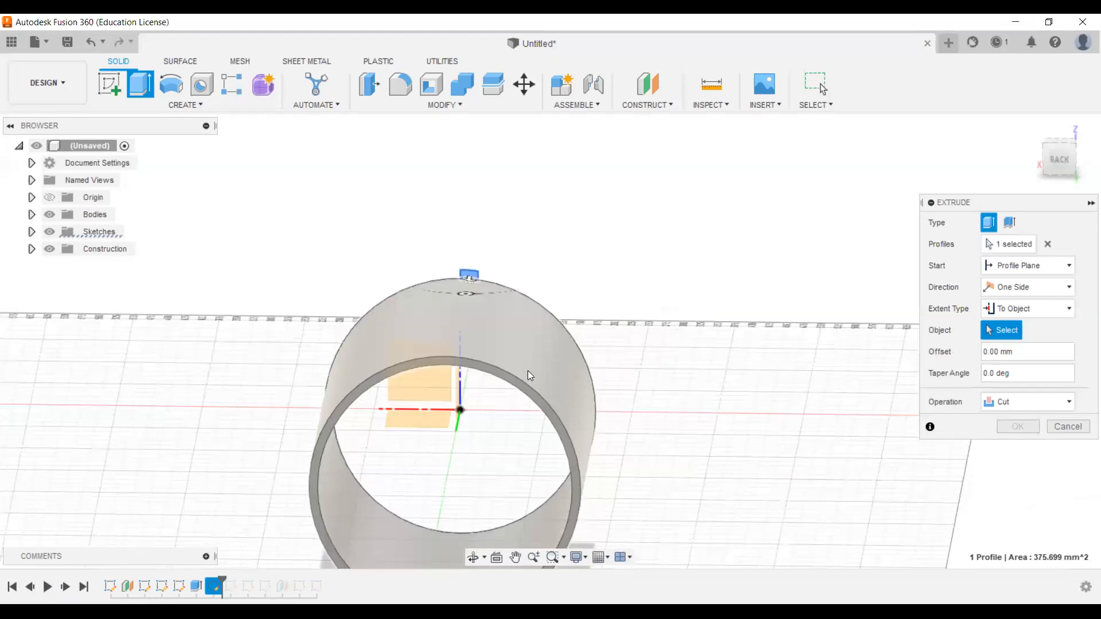
pyautogui.click(528, 371)
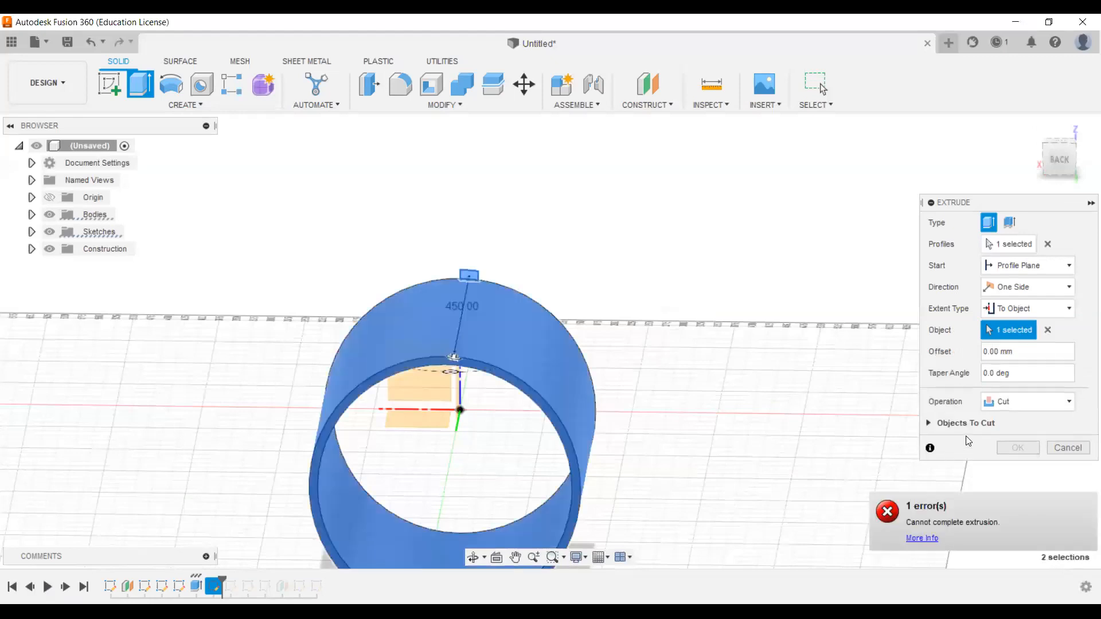
pyautogui.click(1006, 402)
pyautogui.click(1004, 423)
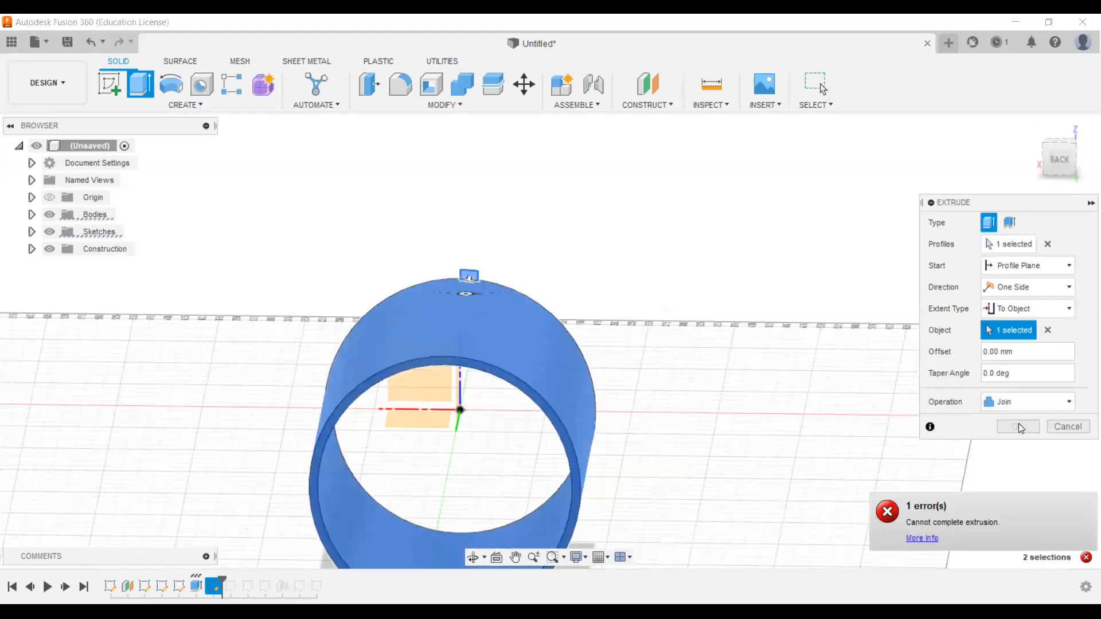
# Extrude the small profile 450 mm by distance along the tube and join it to the body as a rib
pyautogui.keyDown('shift'); pyautogui.moveTo(692, 393); pyautogui.dragTo(332, 292, button='middle'); pyautogui.keyUp('shift')
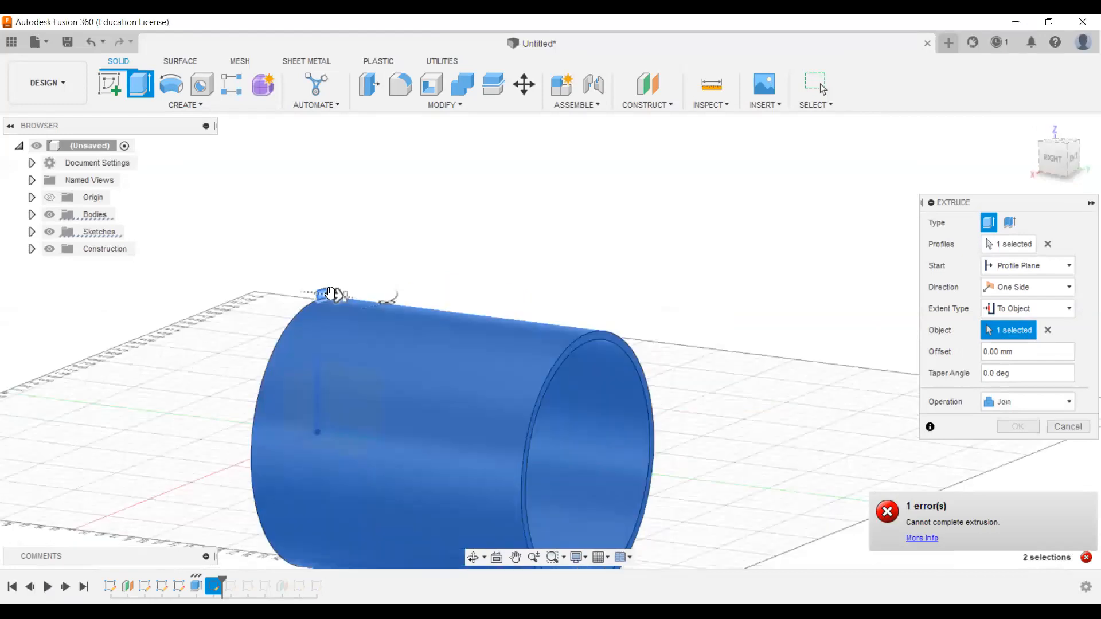
pyautogui.click(594, 341)
pyautogui.scroll(5, 573, 309)
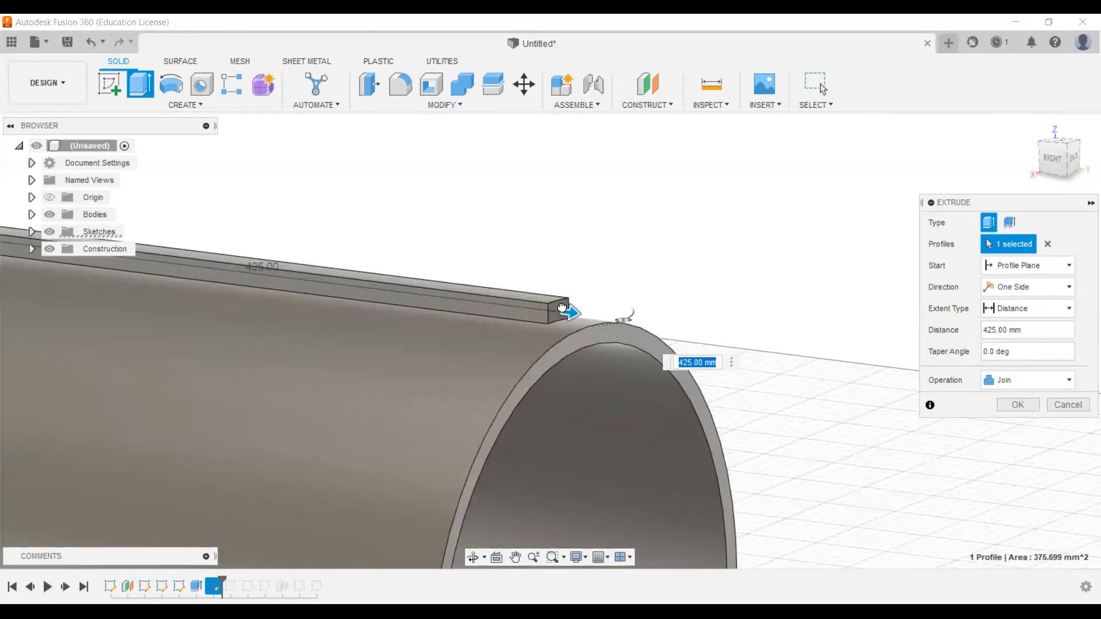
pyautogui.write('450')
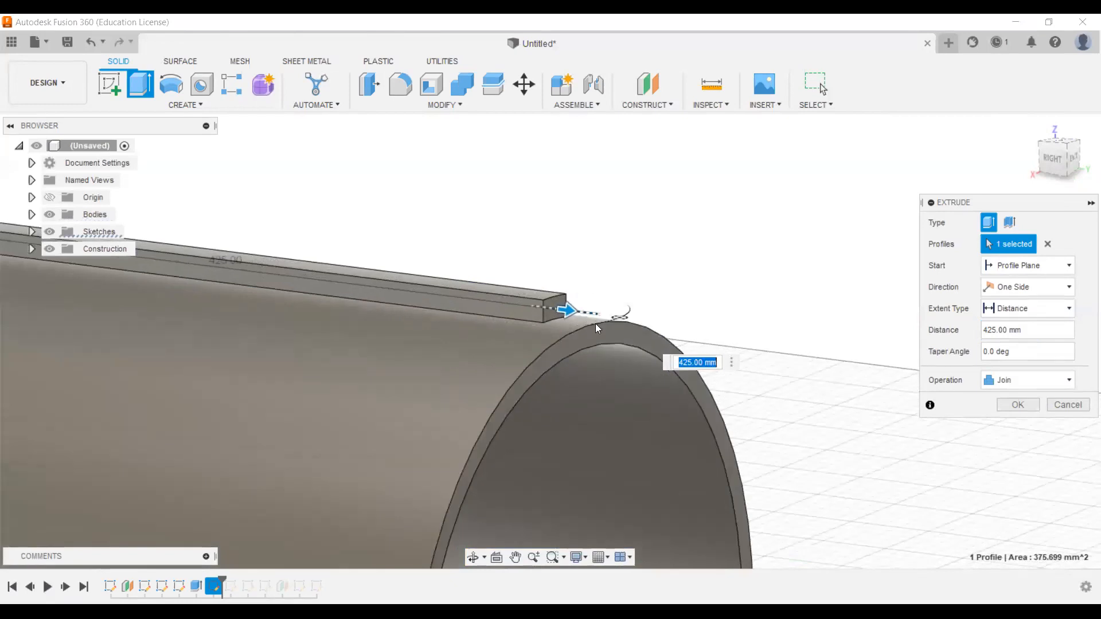
pyautogui.click(1012, 405)
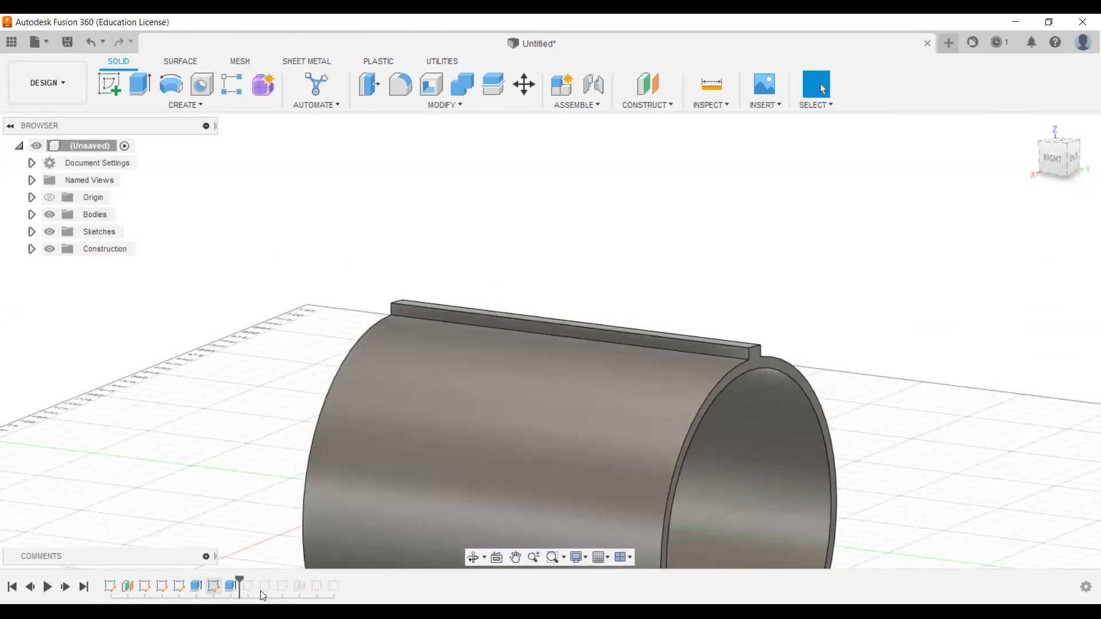
pyautogui.click(232, 594)
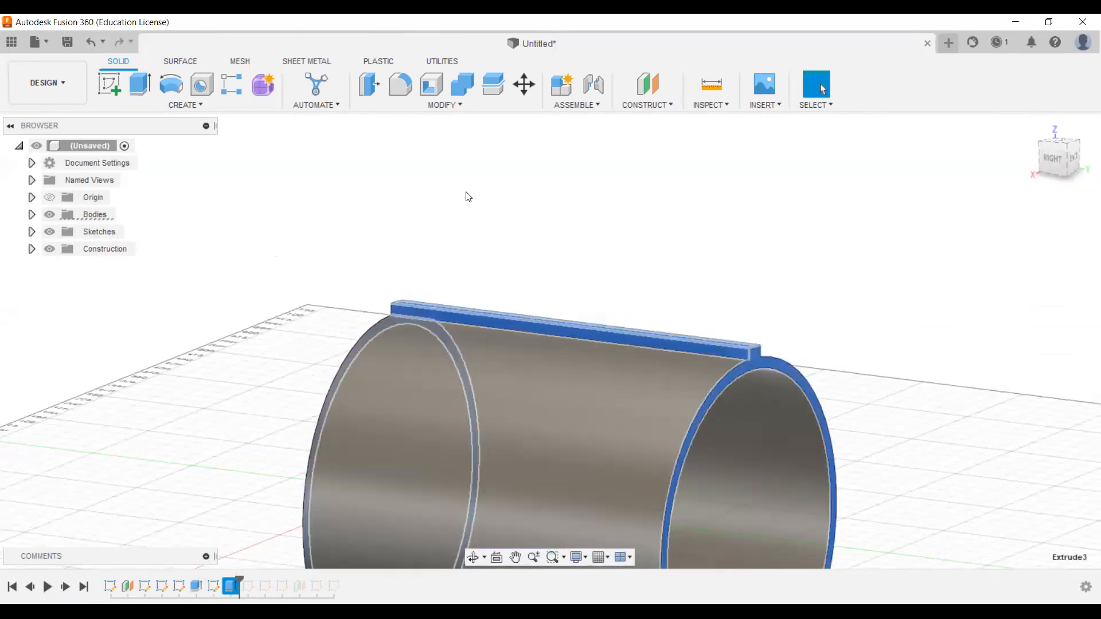
pyautogui.click(586, 229)
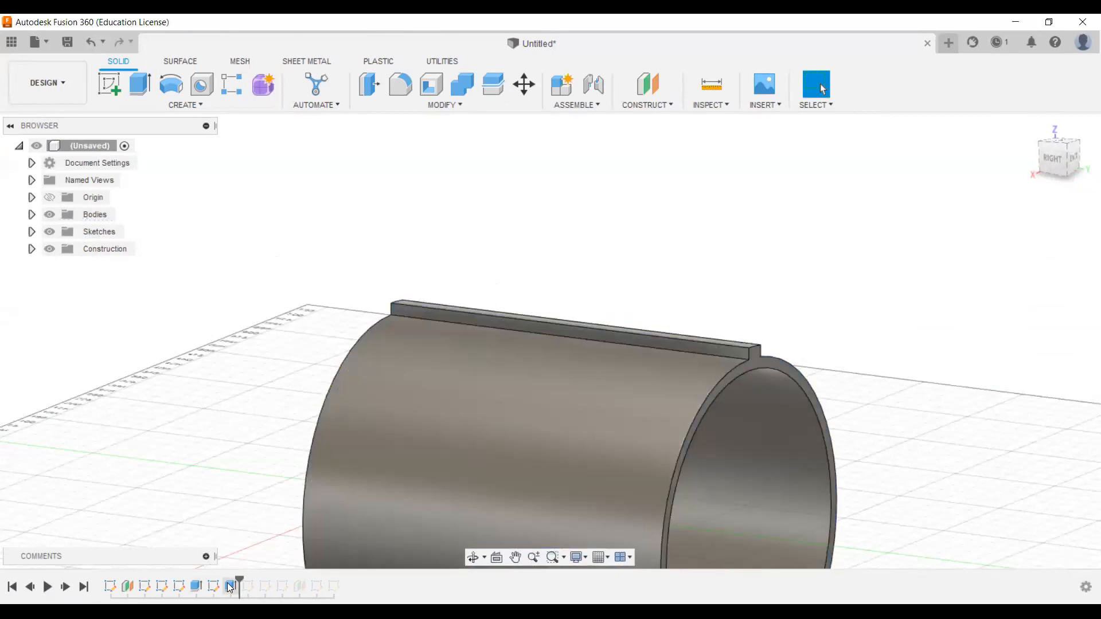
pyautogui.click(229, 586)
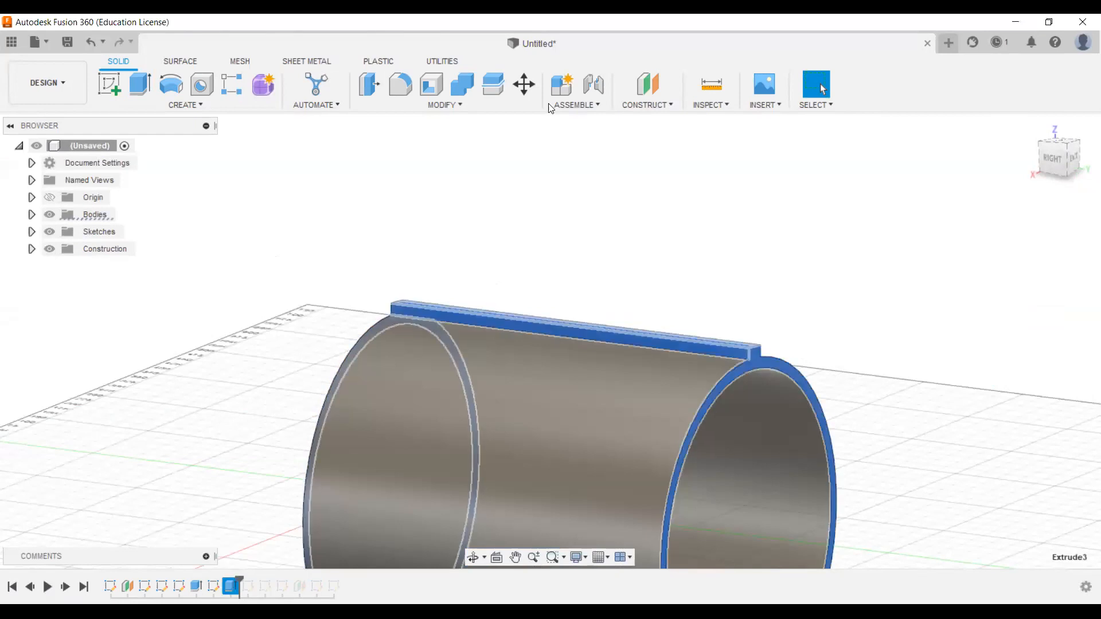
pyautogui.click(442, 106)
pyautogui.click(506, 191)
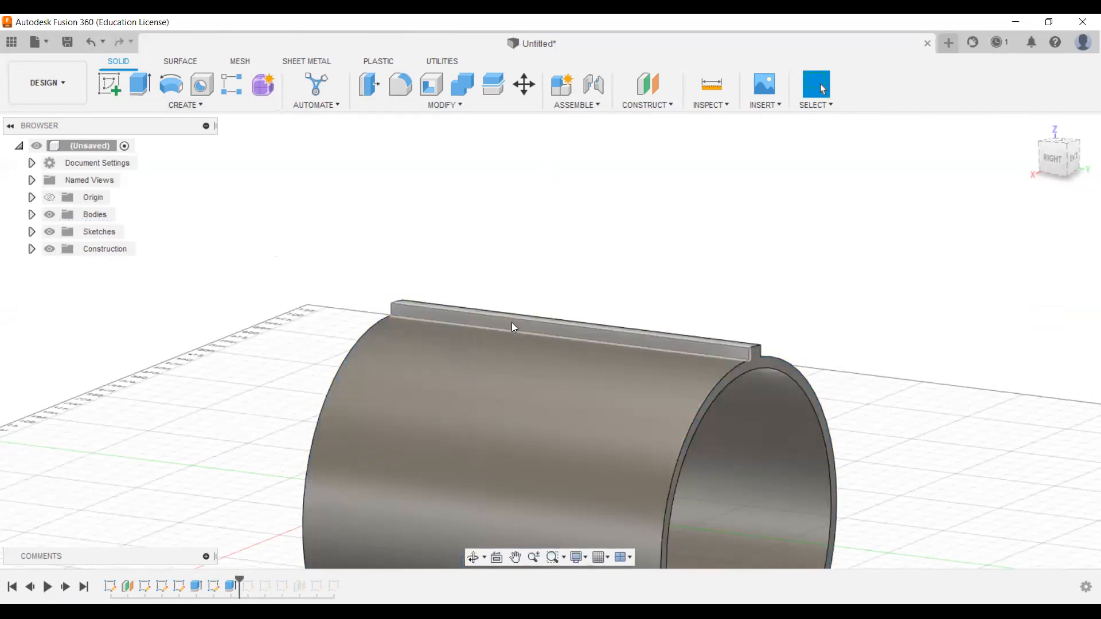
# Circular-pattern the rib's extrude feature around the tube's lengthwise axis with a full distribution and a quantity of 15
pyautogui.click(228, 591)
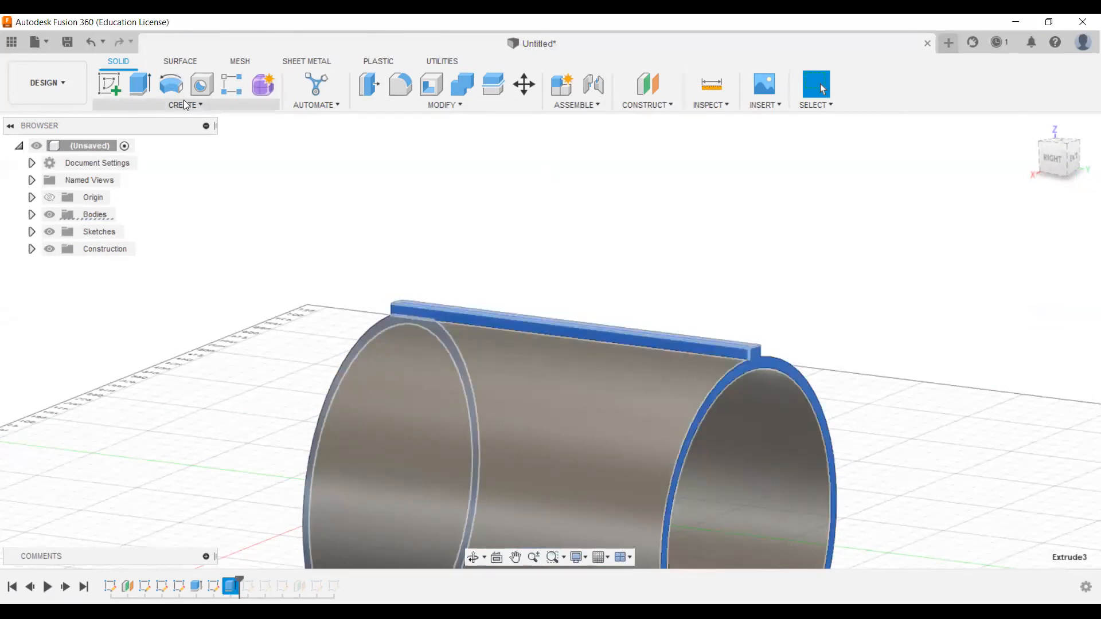
pyautogui.click(185, 105)
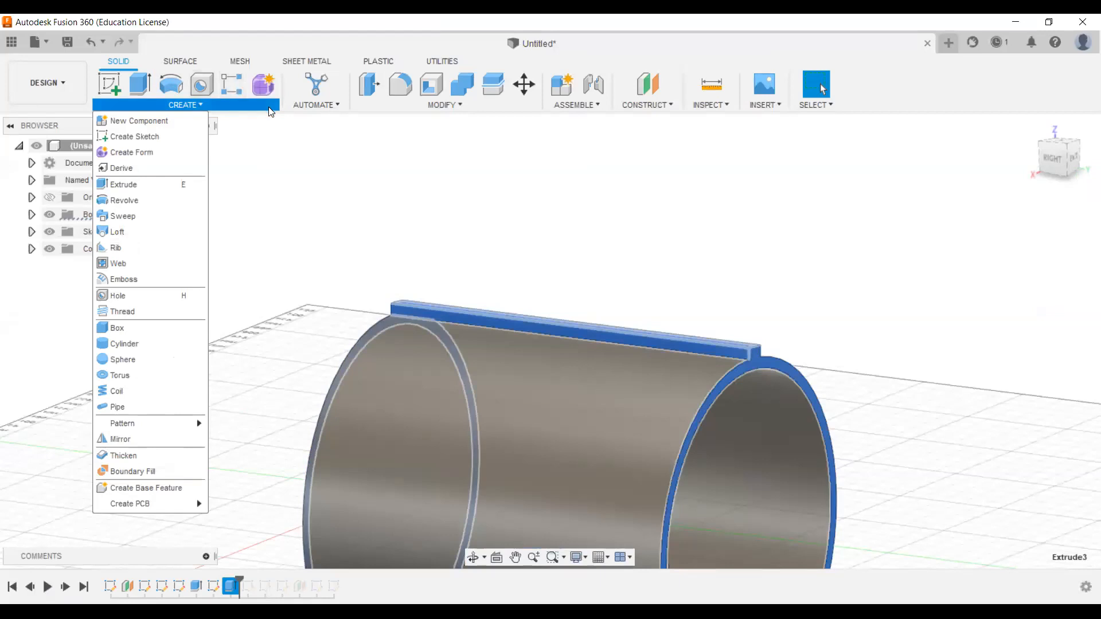
pyautogui.click(410, 101)
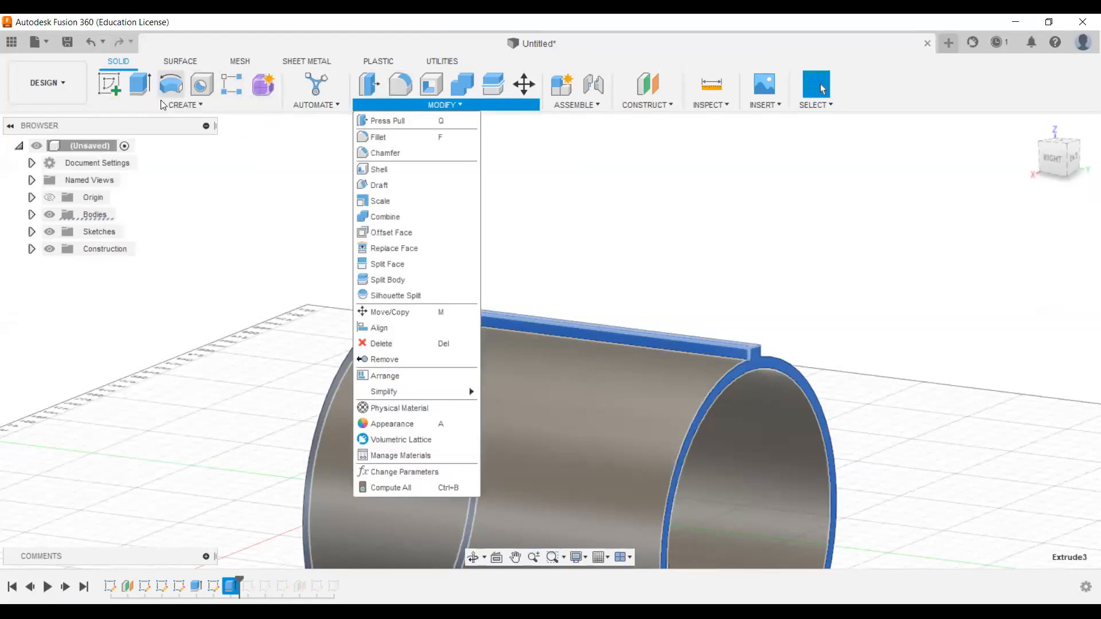
pyautogui.click(165, 106)
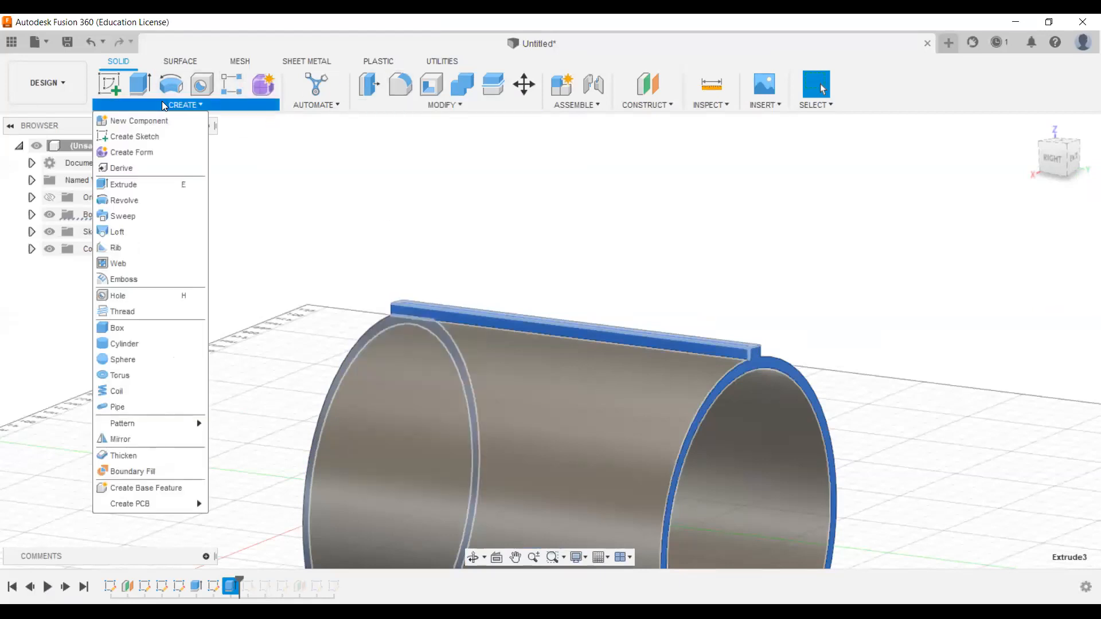
pyautogui.moveTo(161, 425)
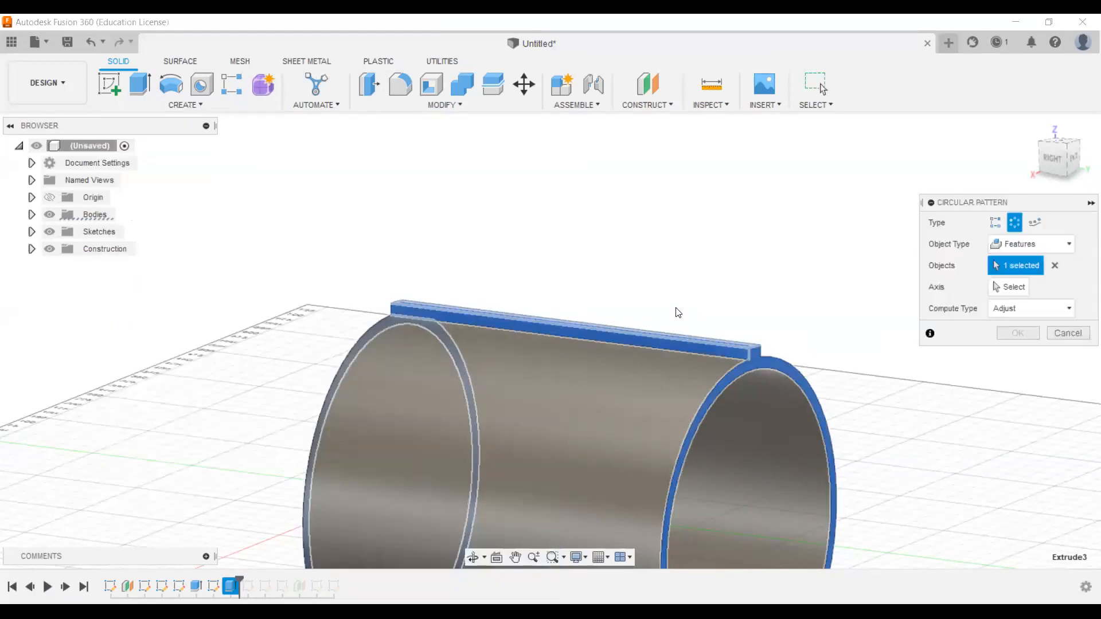
pyautogui.keyDown('shift'); pyautogui.moveTo(690, 379); pyautogui.dragTo(734, 432, button='middle'); pyautogui.keyUp('shift')
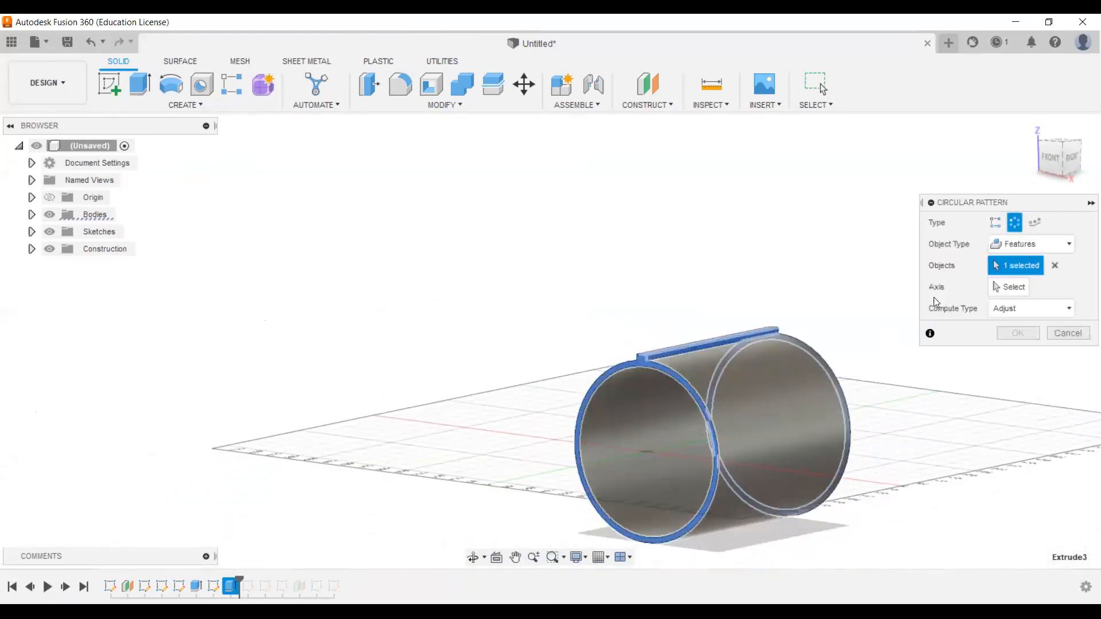
pyautogui.click(1030, 246)
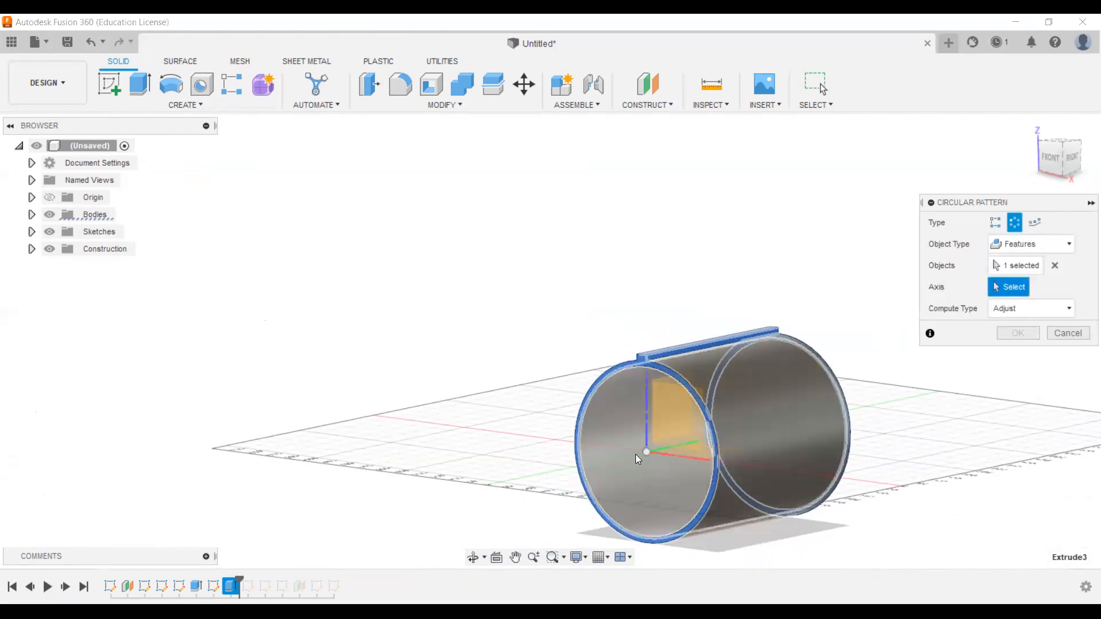
pyautogui.click(696, 451)
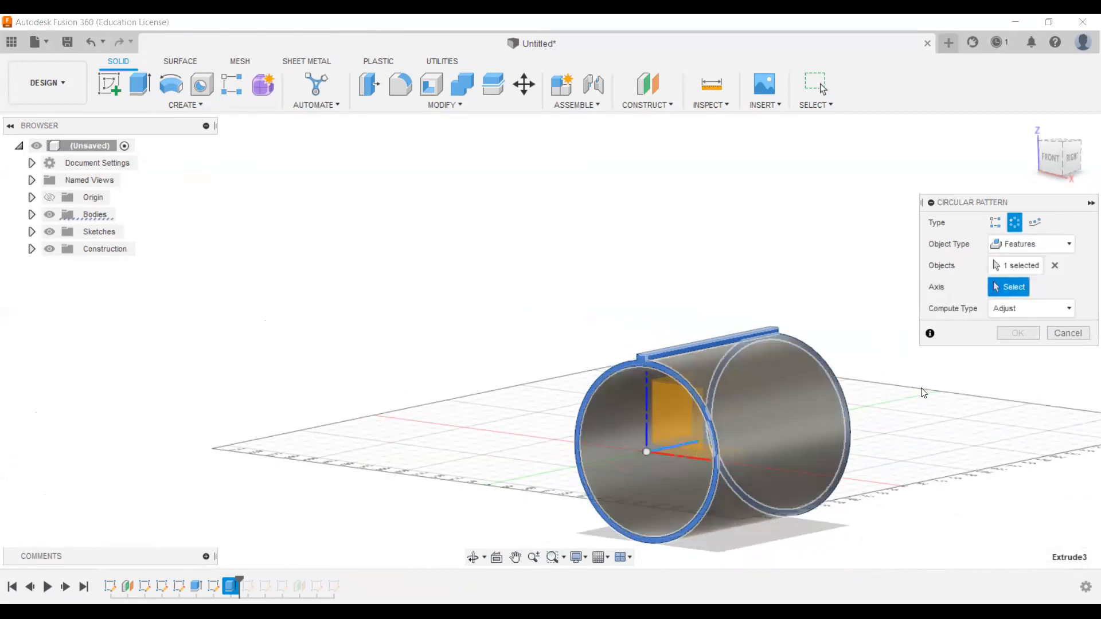
pyautogui.write('15')
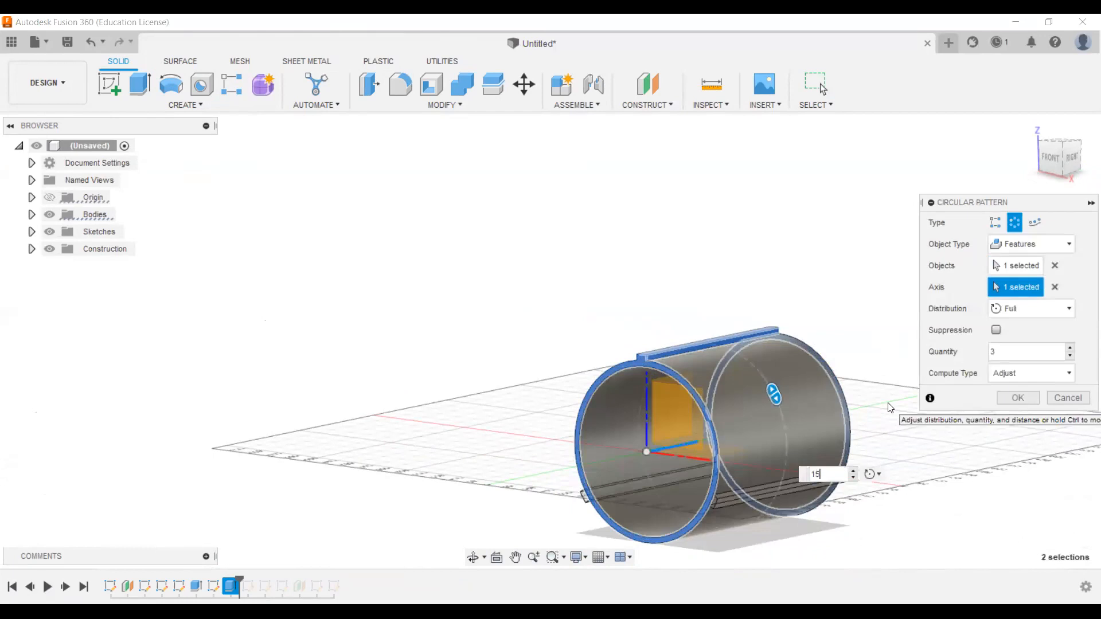
pyautogui.press('Return')
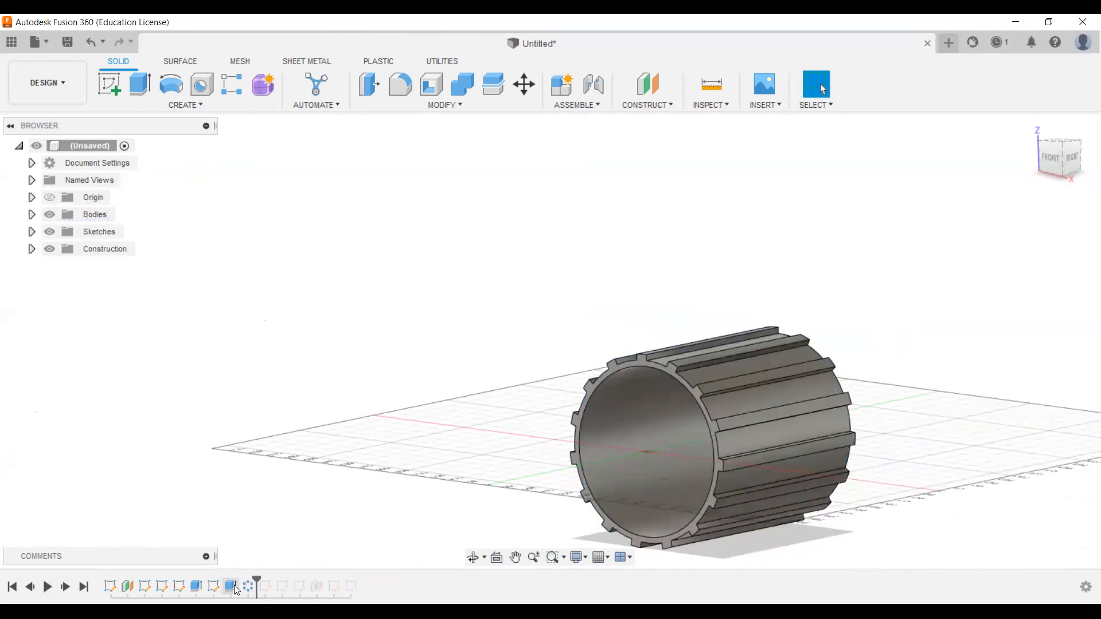
pyautogui.moveTo(370, 401); pyautogui.dragTo(553, 408, button='middle')
pyautogui.scroll(-2, 554, 409)
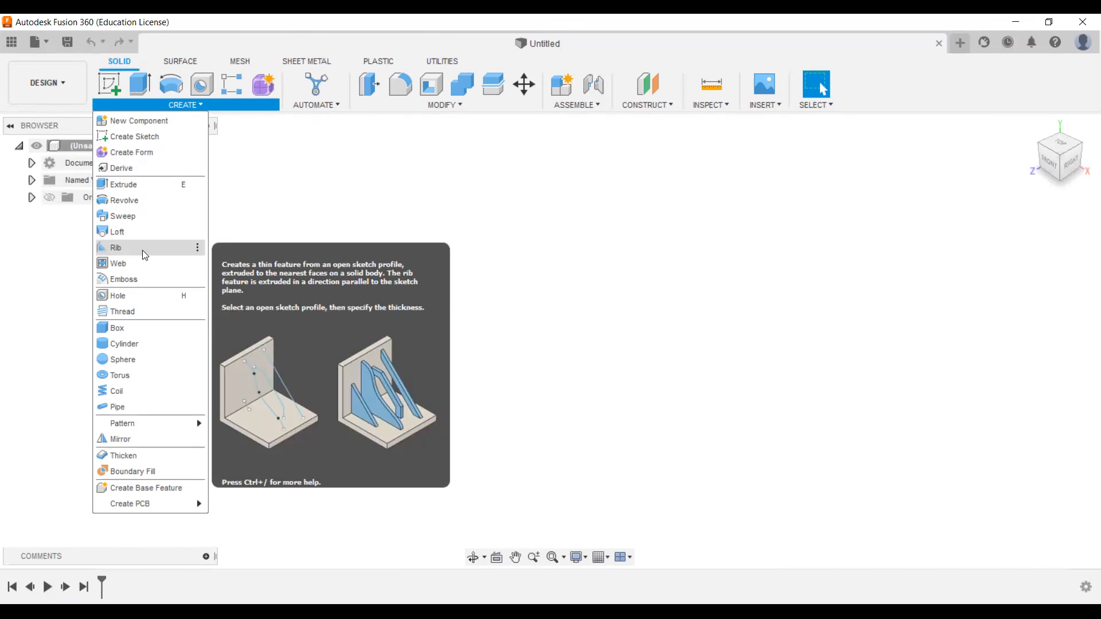
pyautogui.click(285, 288)
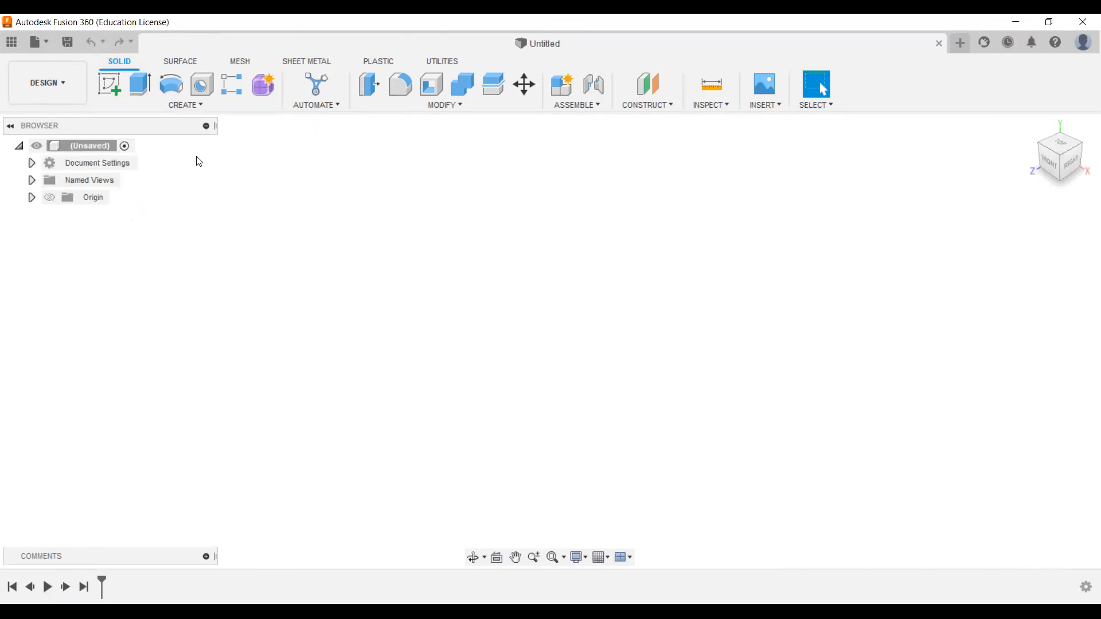
pyautogui.click(146, 106)
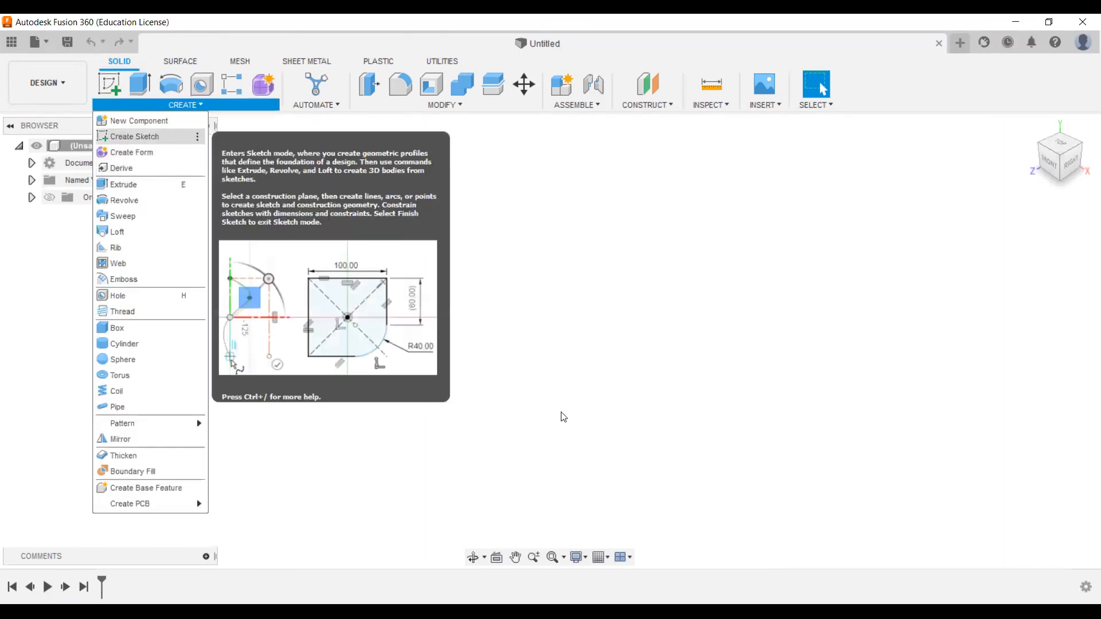
pyautogui.click(133, 140)
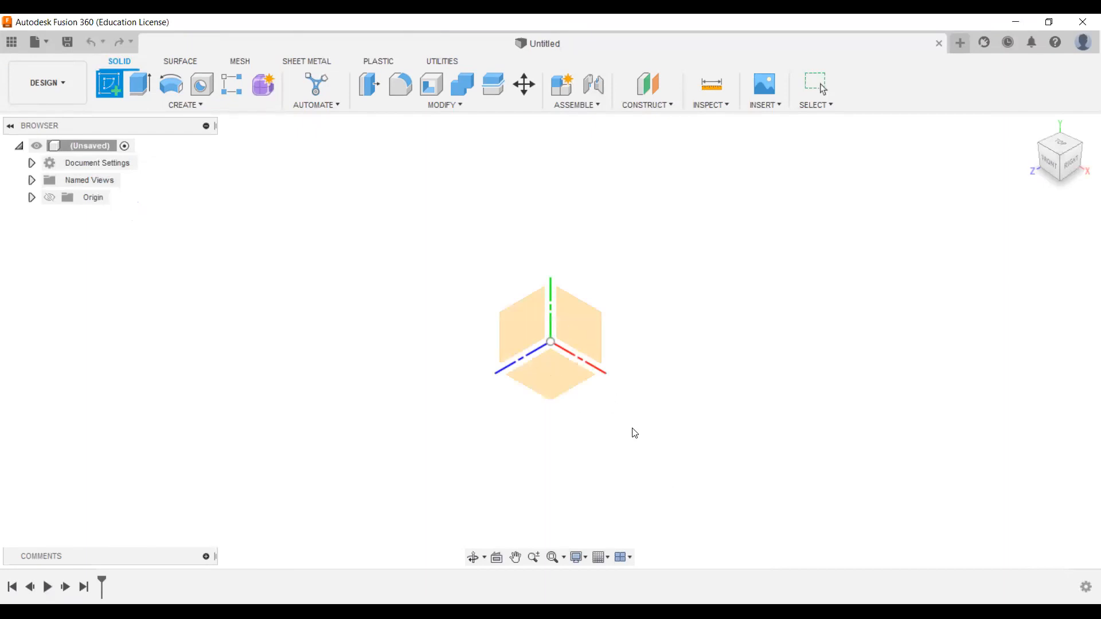
pyautogui.click(582, 332)
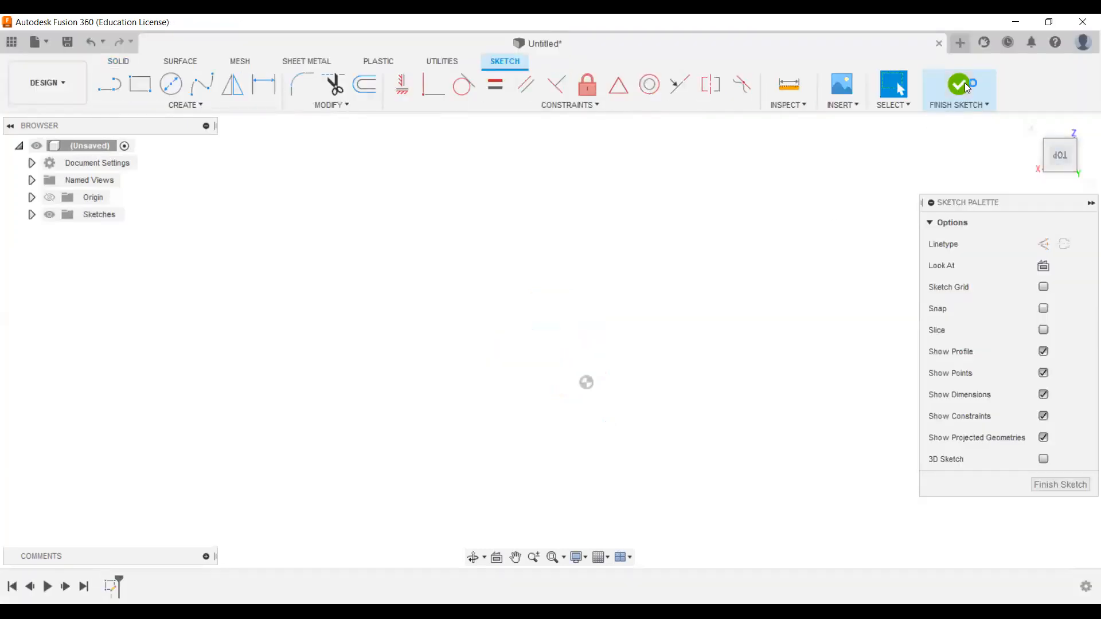
pyautogui.click(967, 87)
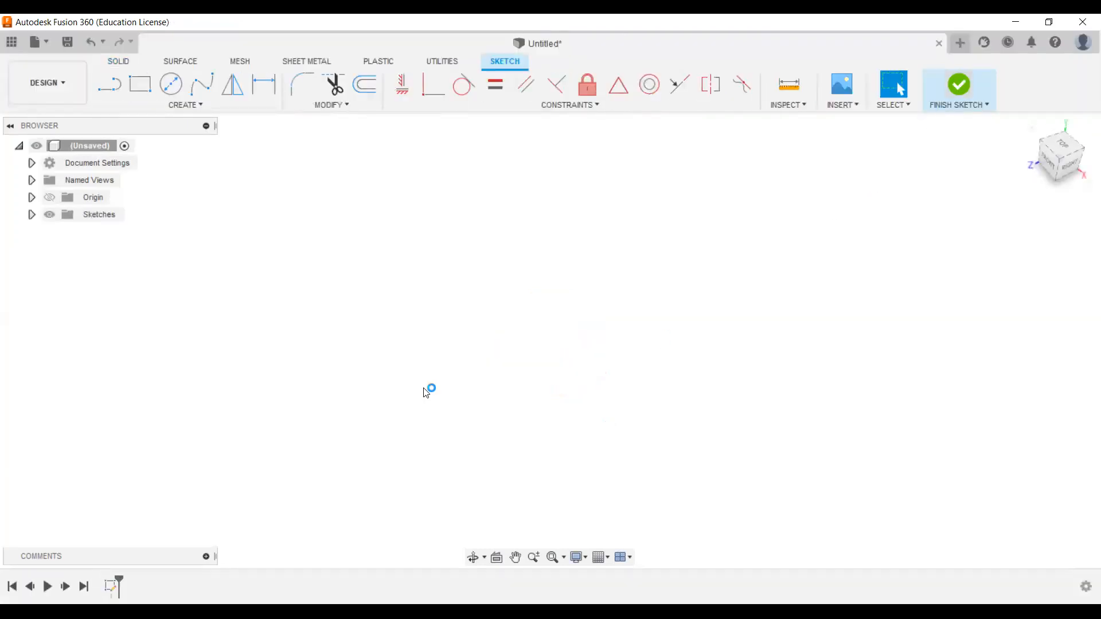
pyautogui.rightClick(112, 584)
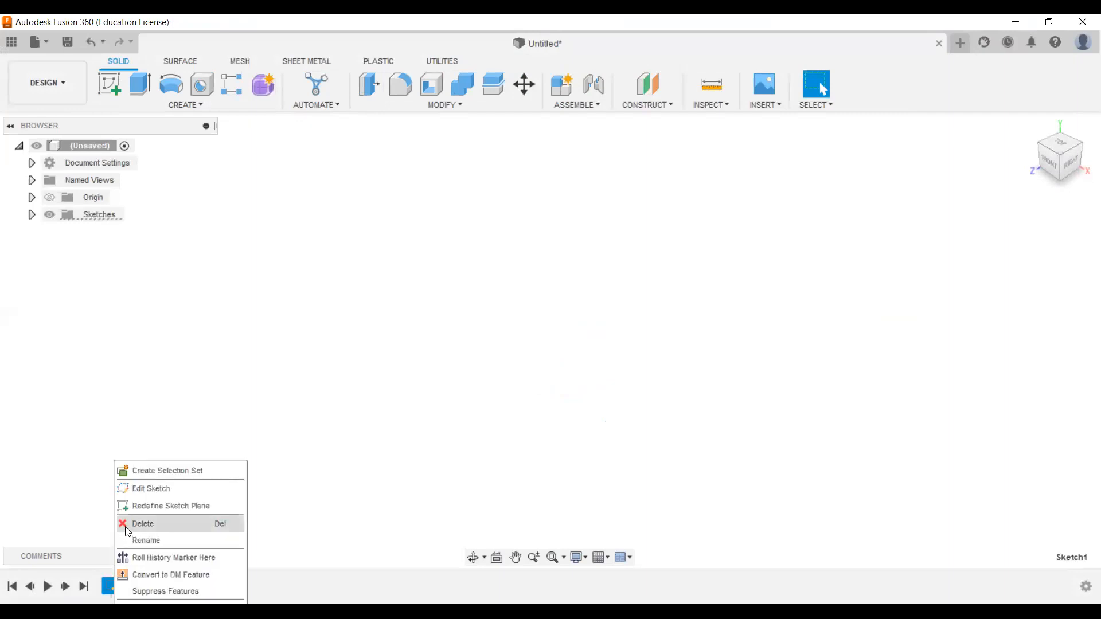
pyautogui.press('Delete')
# Sketch a closed L-shaped profile with lines from the origin on the front XY plane and finish the sketch
pyautogui.click(113, 80)
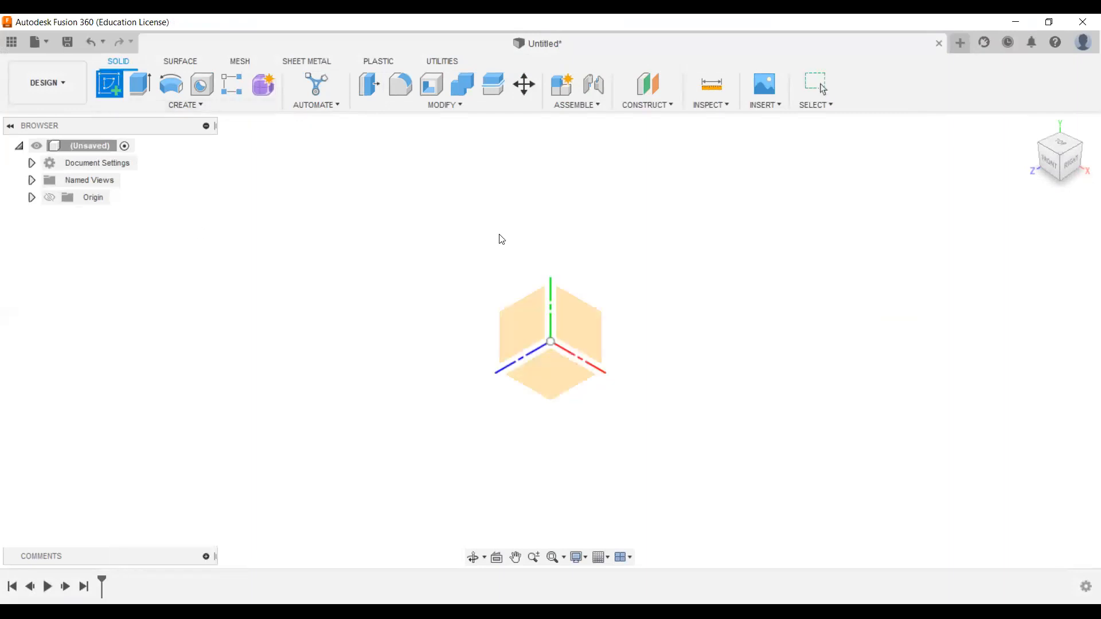
pyautogui.click(587, 332)
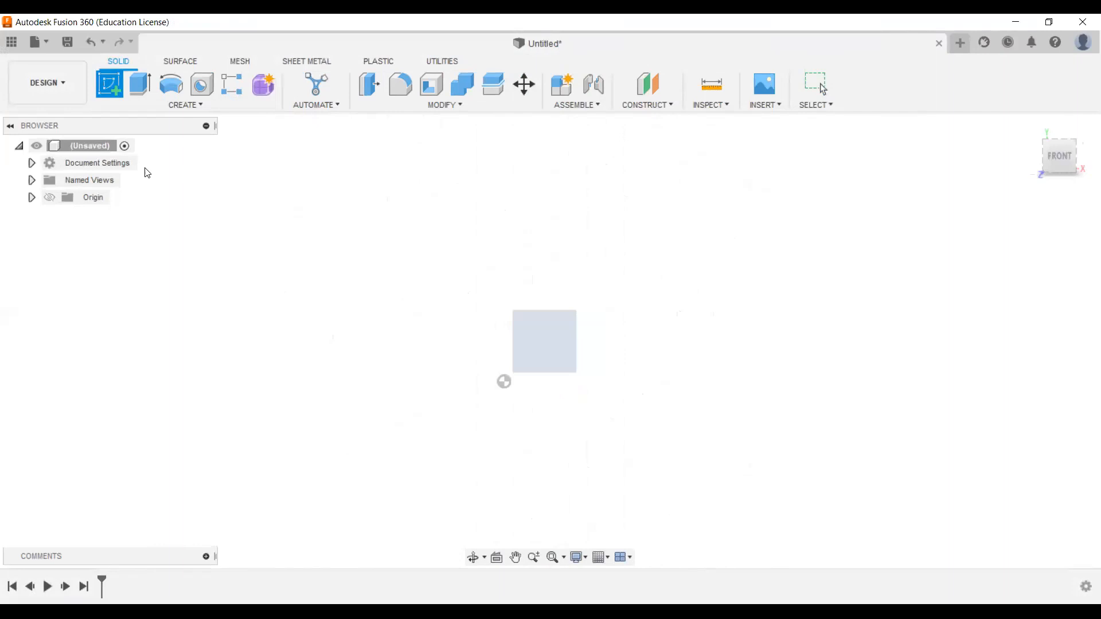
pyautogui.click(109, 84)
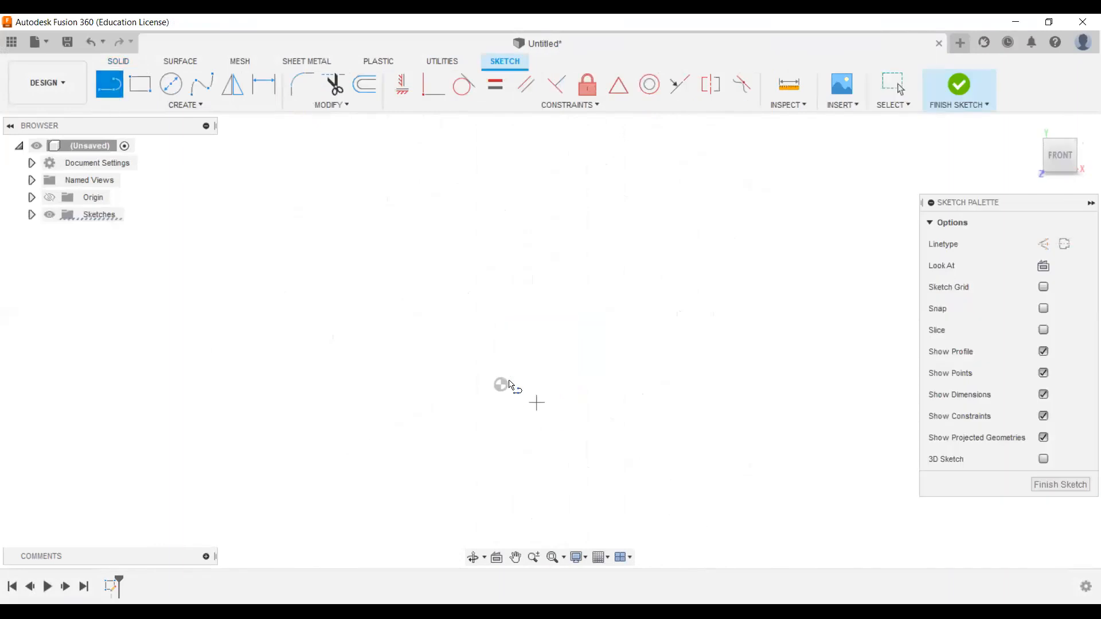
pyautogui.click(500, 385)
pyautogui.click(501, 218)
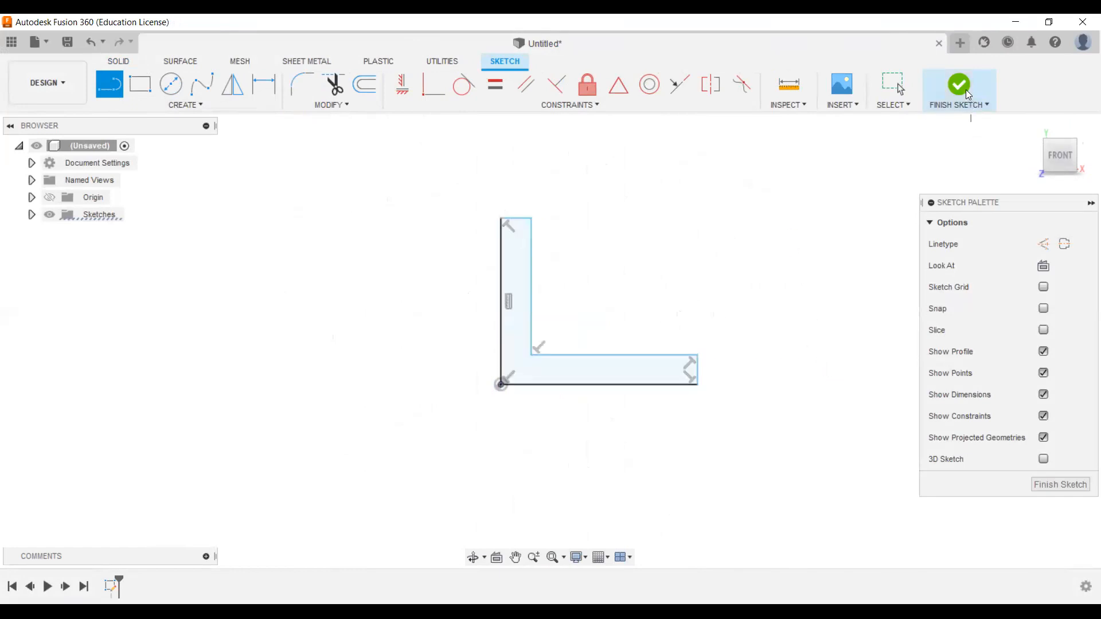
pyautogui.click(968, 94)
# Extrude the L-shaped profile symmetrically 50 mm to each side as a new body
pyautogui.click(143, 88)
pyautogui.click(607, 366)
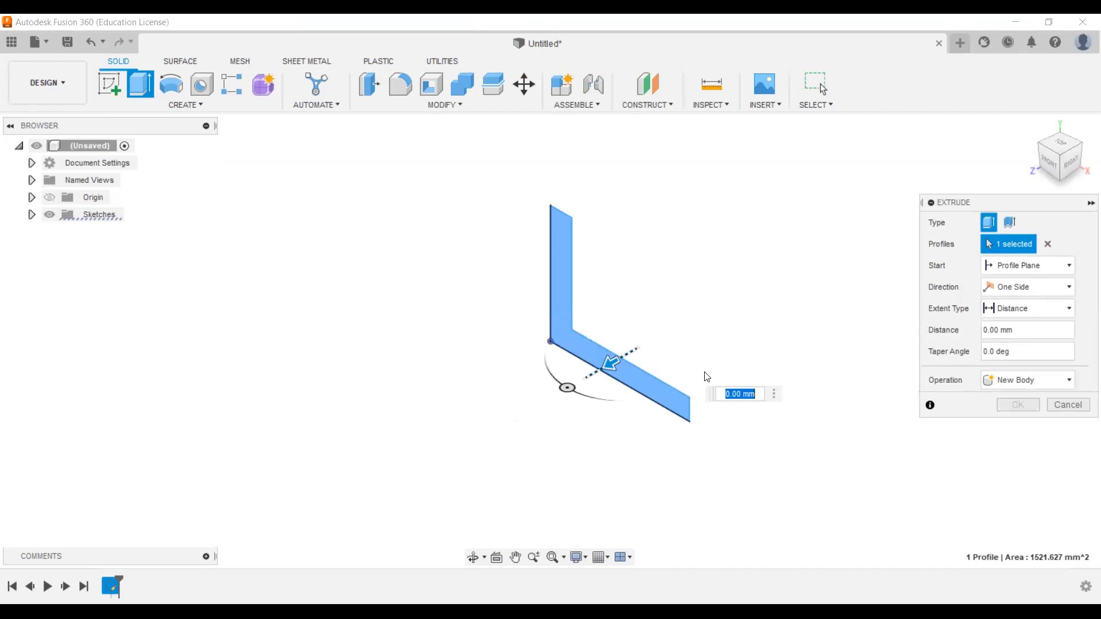
pyautogui.write('50')
pyautogui.press('Return')
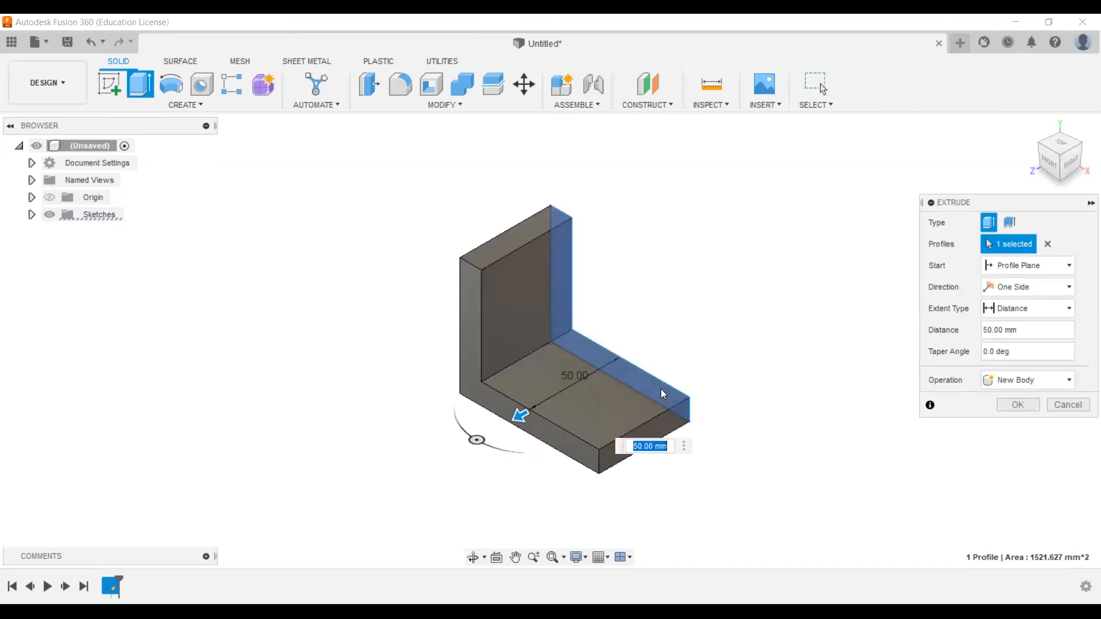
pyautogui.click(1011, 288)
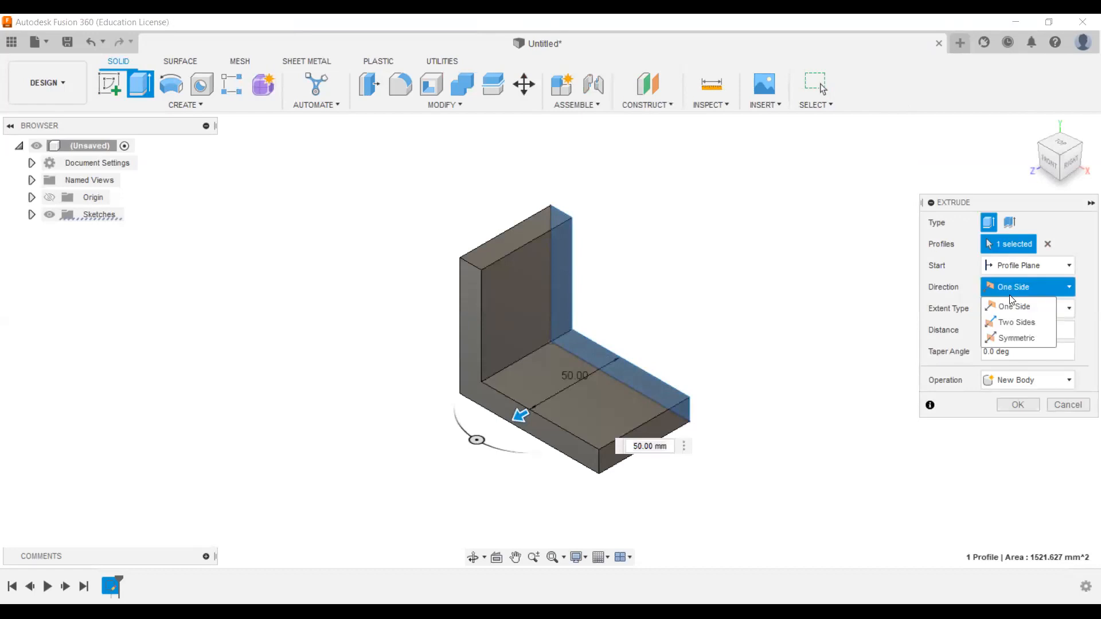
pyautogui.click(1018, 340)
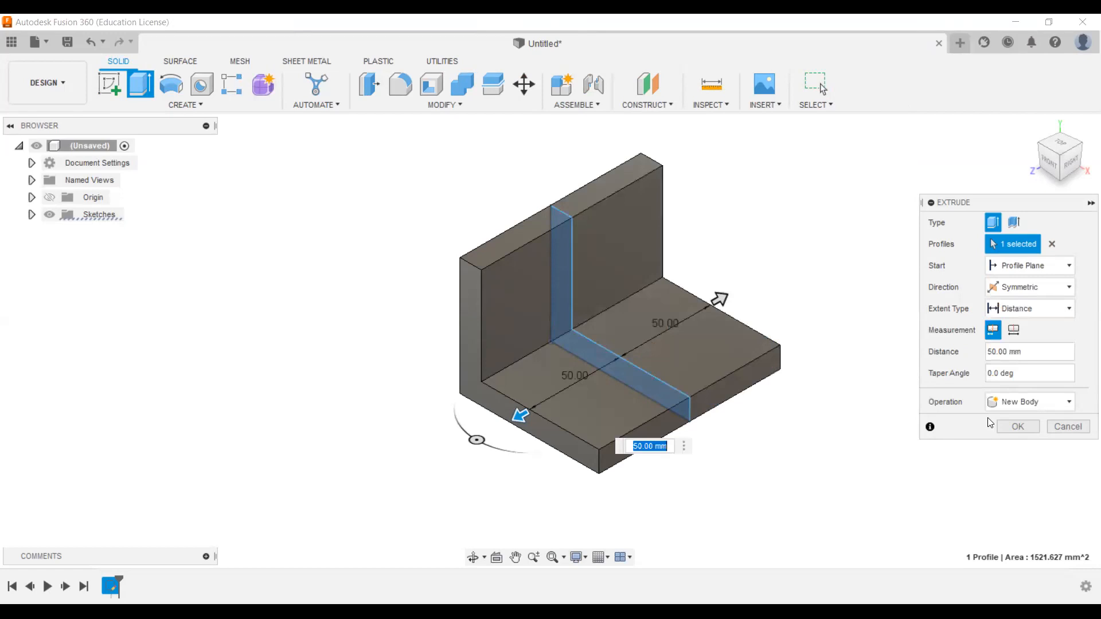
pyautogui.click(1020, 428)
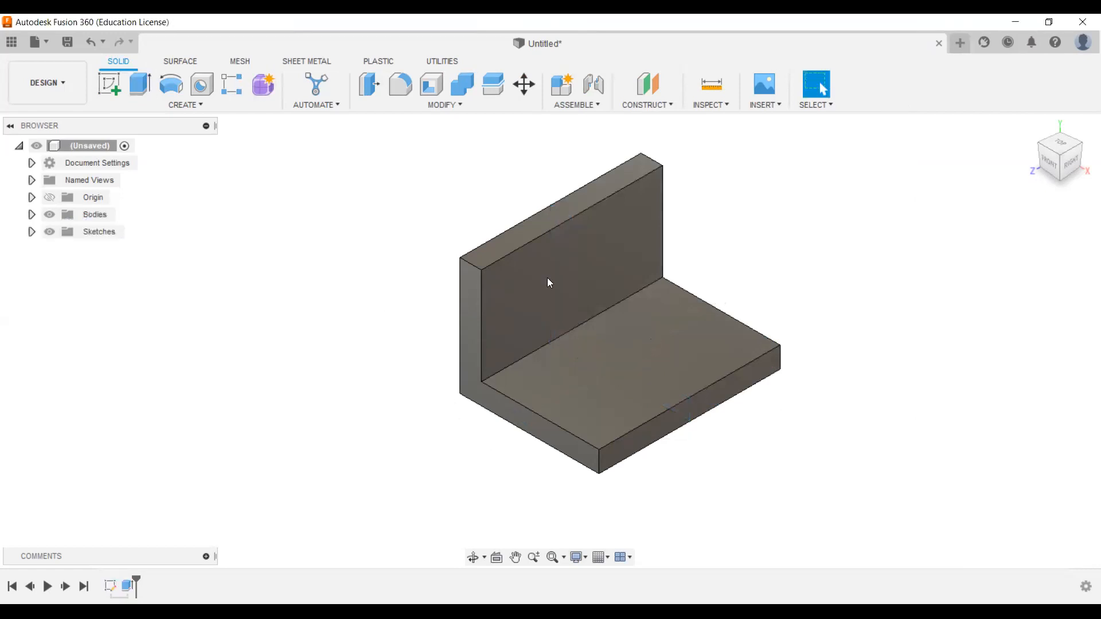
# Show the origin planes to examine where the XY plane lies in the L-shaped body, and hide them again
pyautogui.click(31, 197)
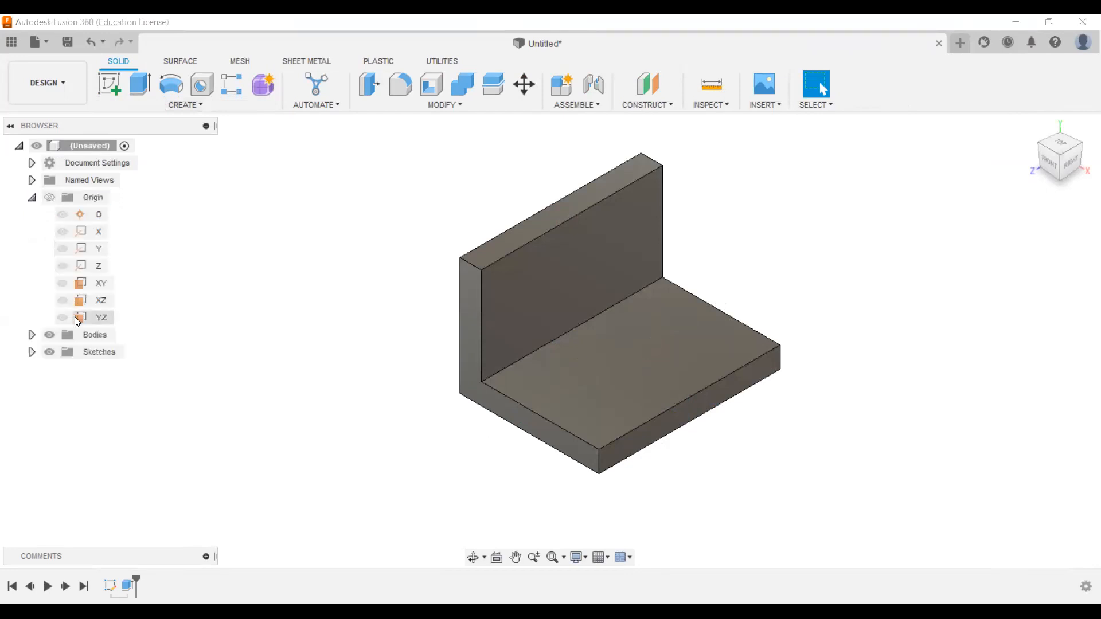
pyautogui.click(50, 198)
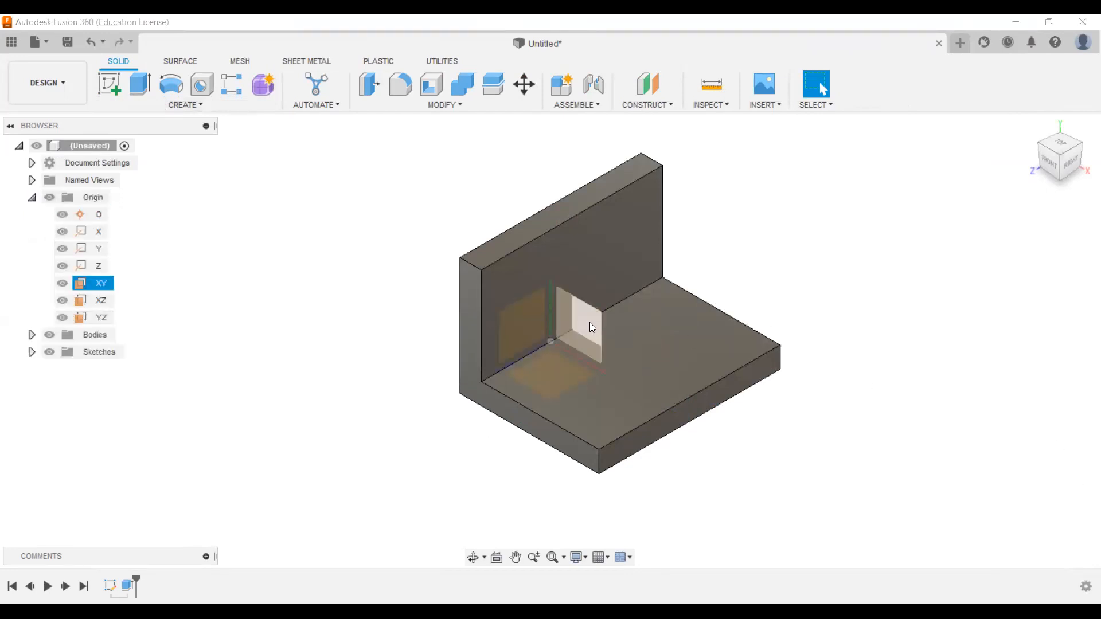
pyautogui.click(50, 197)
pyautogui.click(31, 198)
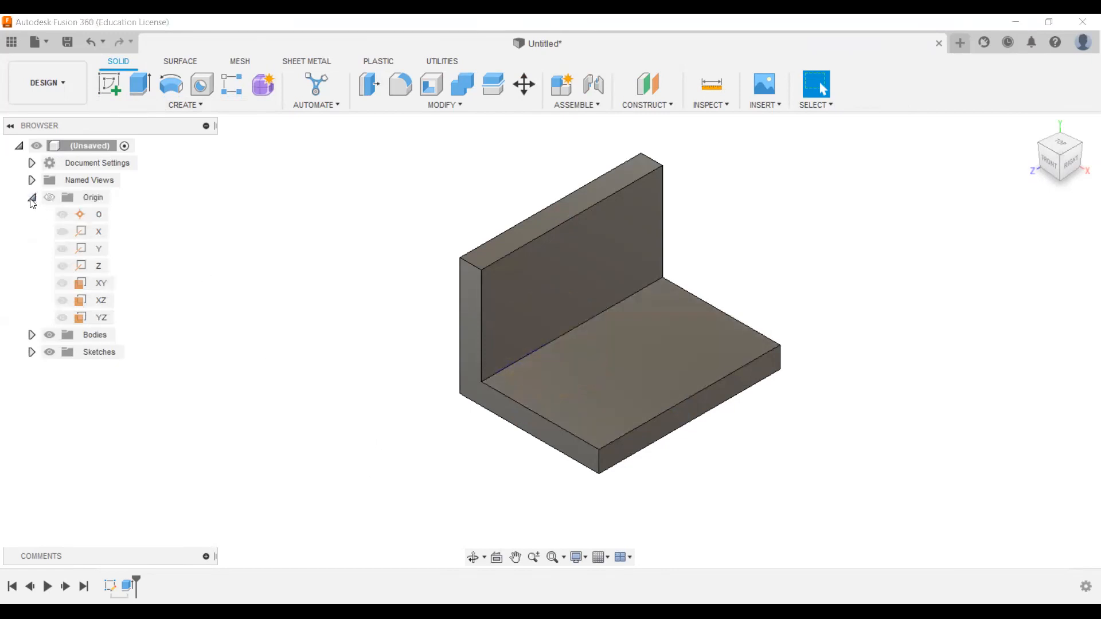
# Start a new sketch on the XY plane through the middle of the L-shaped body
pyautogui.click(109, 86)
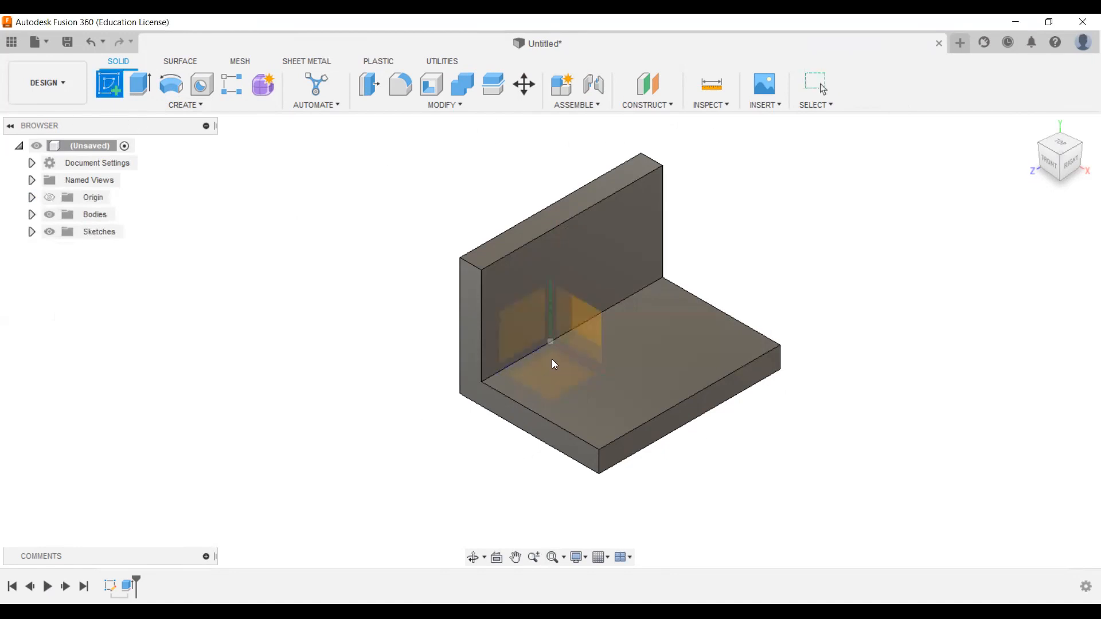
pyautogui.click(598, 321)
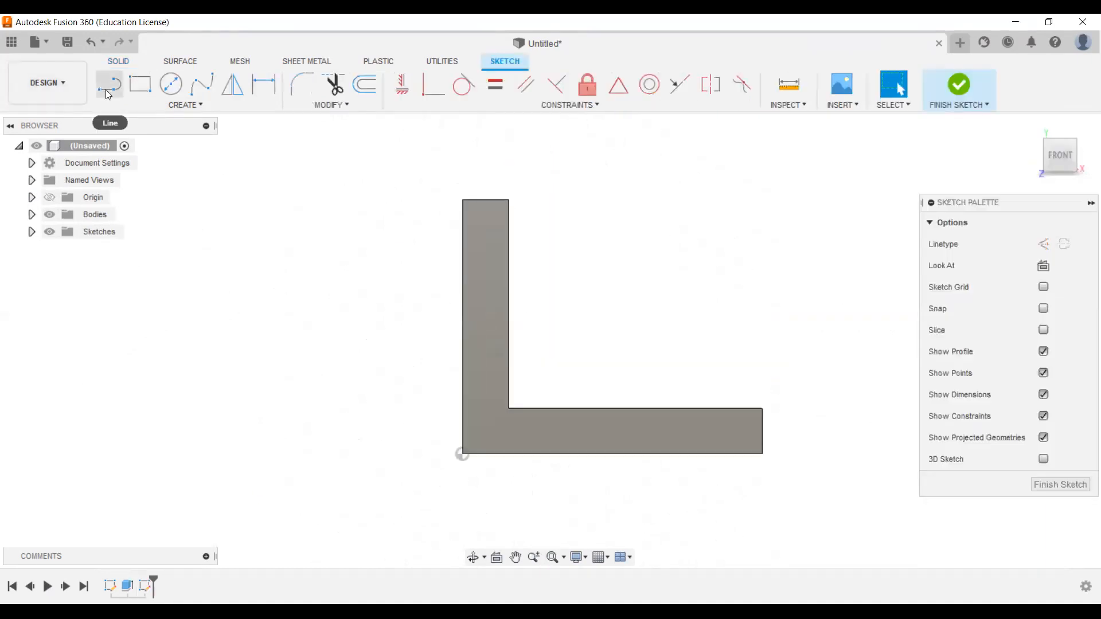
# Try a diagonal line between the inner end corners of the two L-shaped legs, and delete it
pyautogui.click(106, 87)
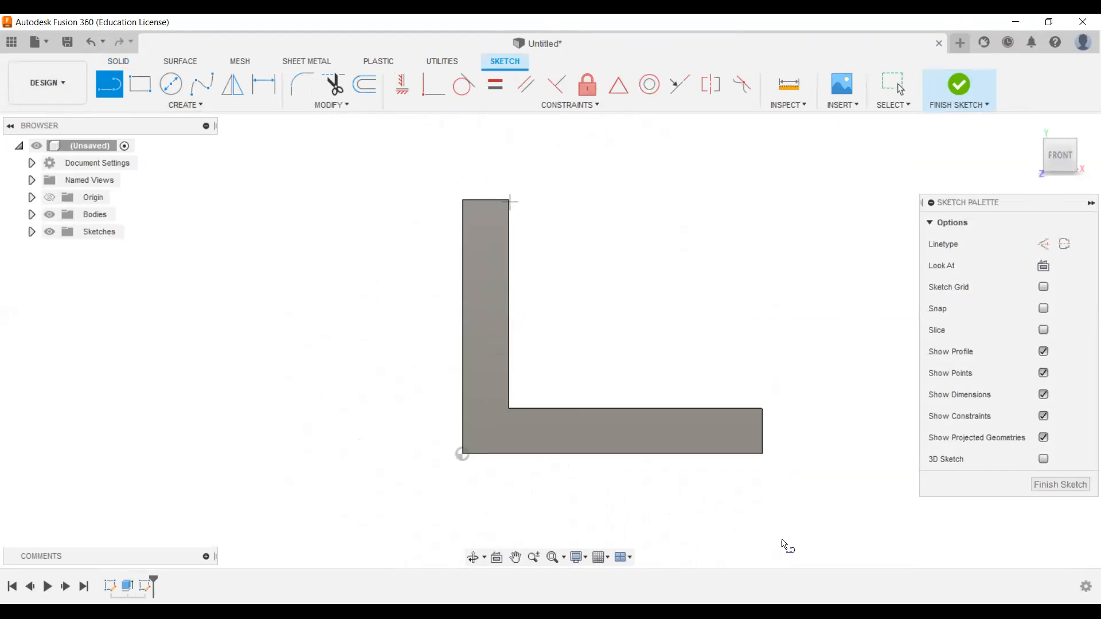
pyautogui.hotkey('ctrl', 'y')
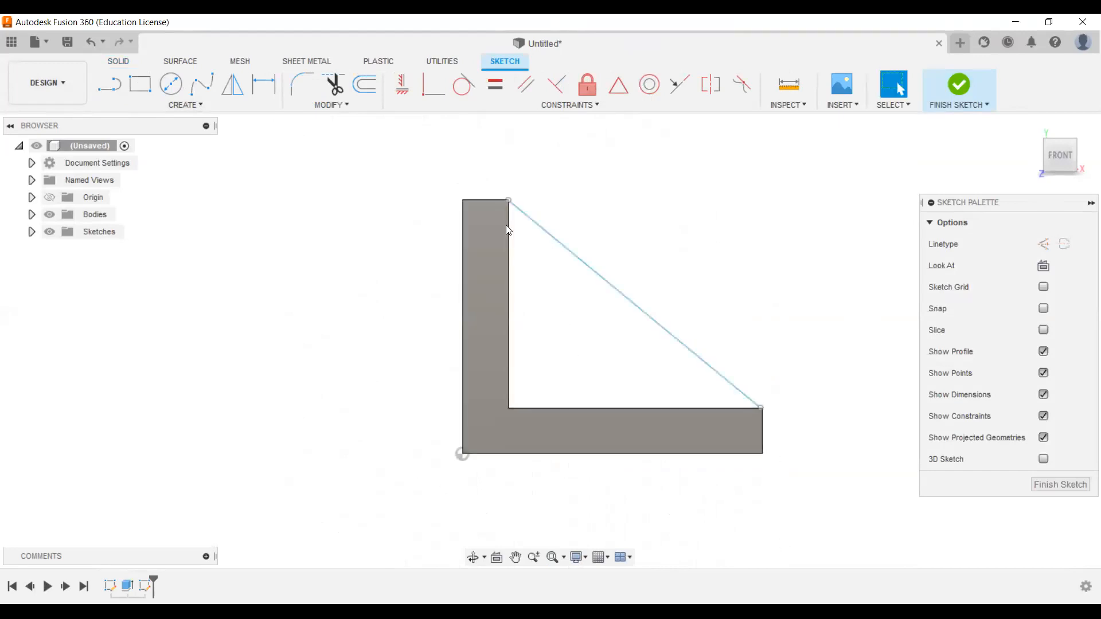
pyautogui.scroll(5, 516, 227)
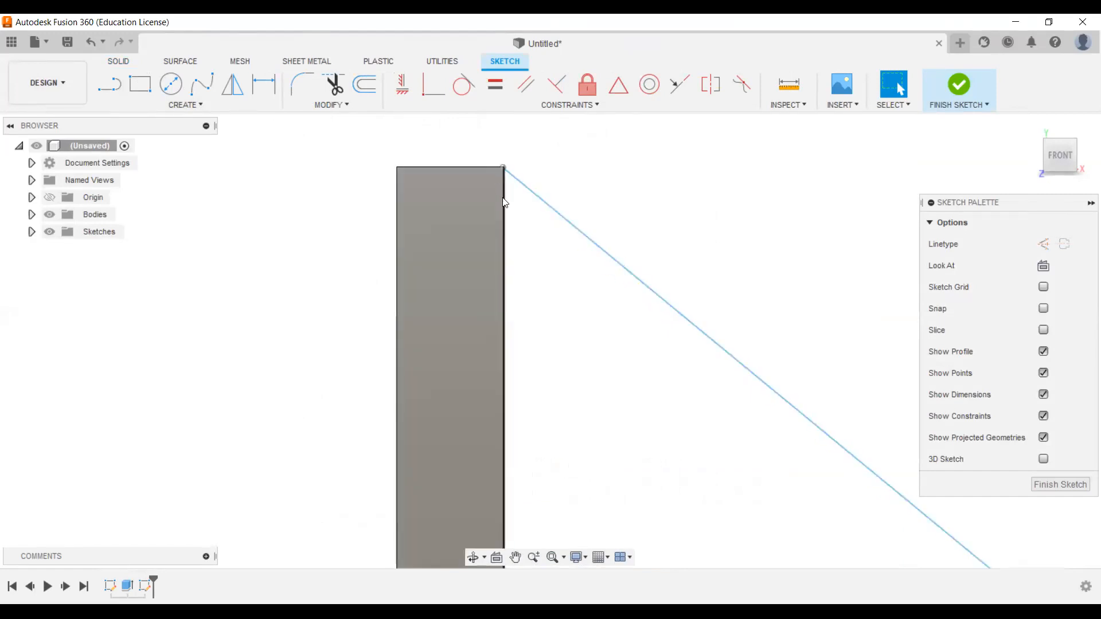
pyautogui.click(578, 235)
pyautogui.press('Delete')
pyautogui.scroll(-5, 547, 318)
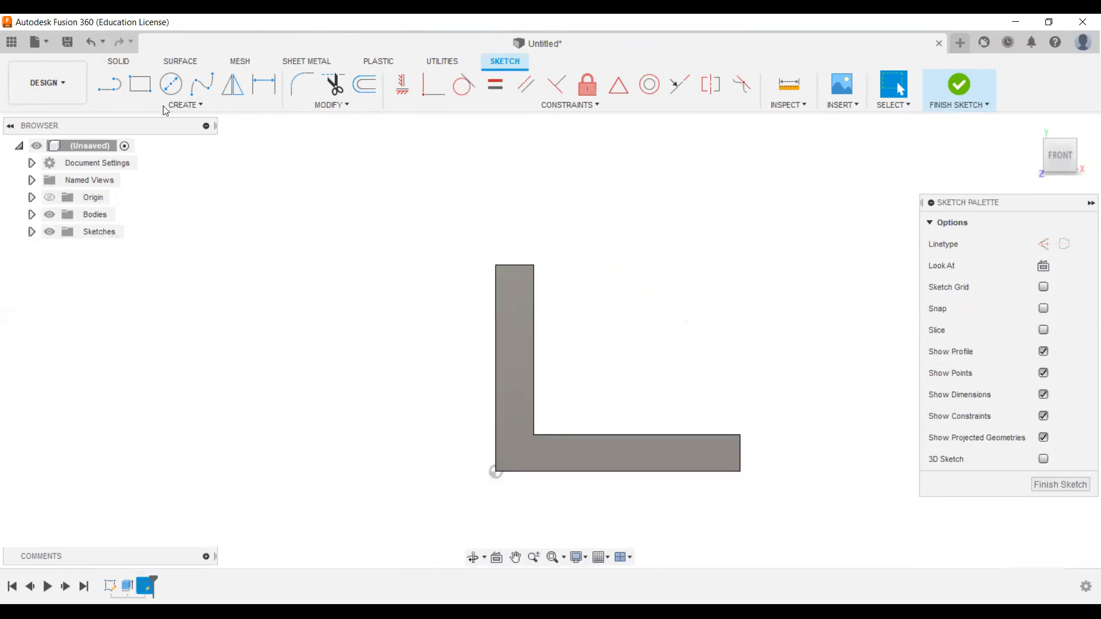
# Project the inner end corner points of the vertical and horizontal legs into the sketch
pyautogui.click(184, 105)
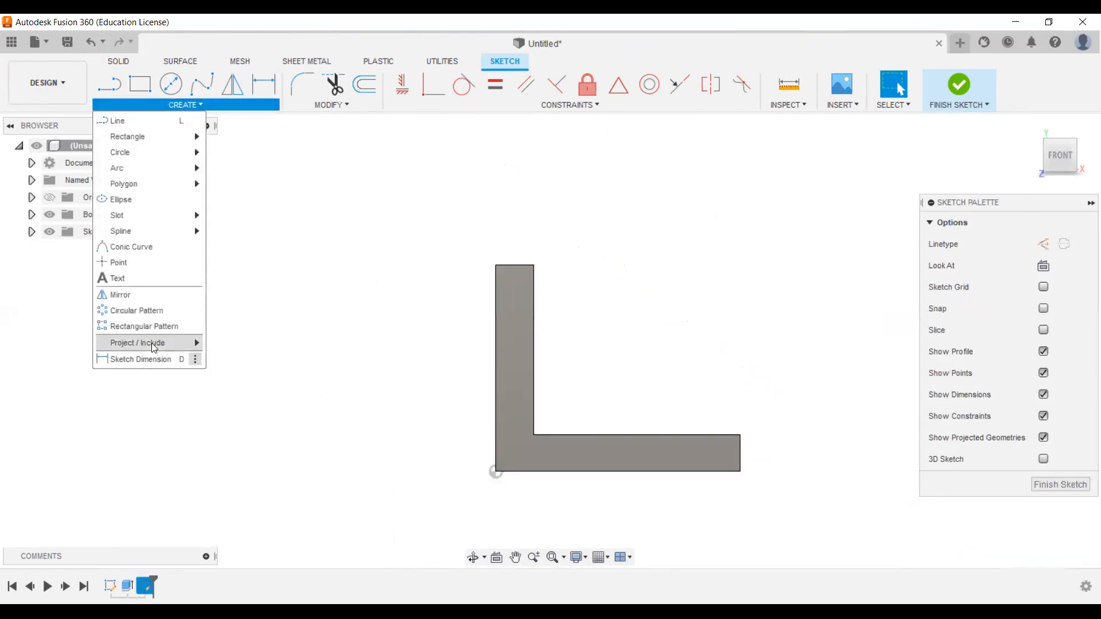
pyautogui.moveTo(151, 343)
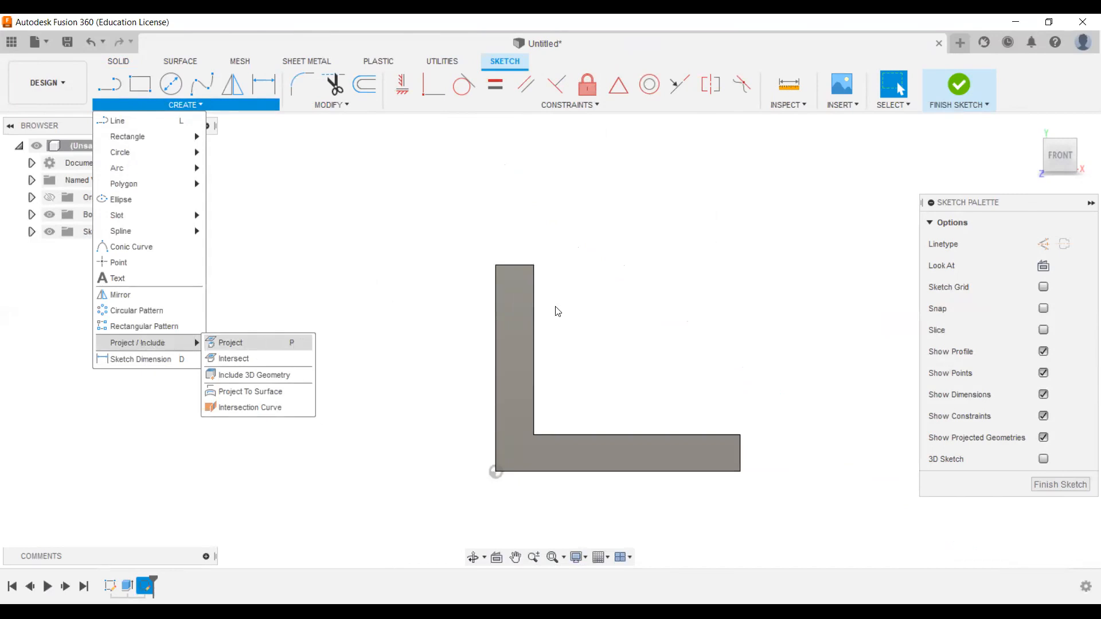
pyautogui.press('p')
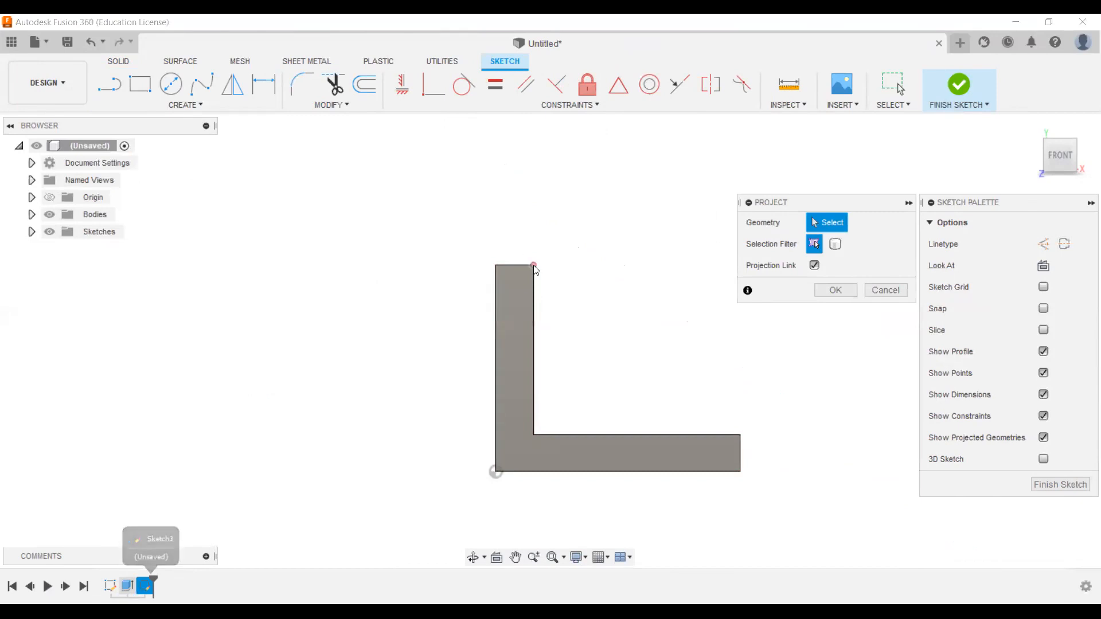
pyautogui.click(741, 437)
pyautogui.click(740, 437)
pyautogui.click(827, 290)
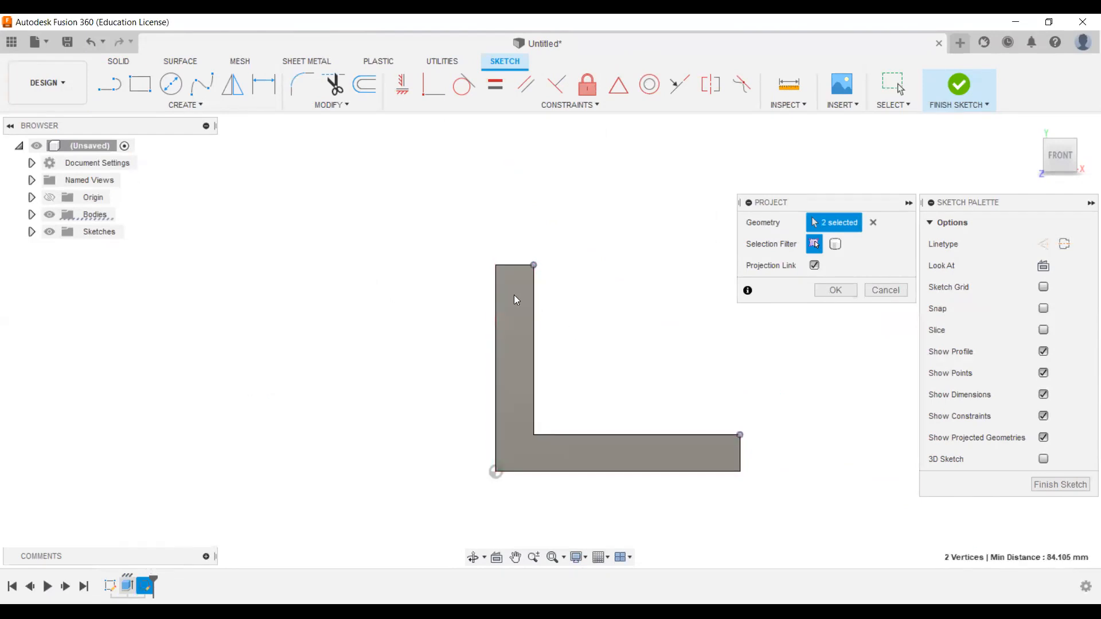
# Draw a diagonal line between the two projected corner points and finish the sketch
pyautogui.scroll(3, 516, 298)
pyautogui.moveTo(626, 374); pyautogui.dragTo(471, 324, button='middle')
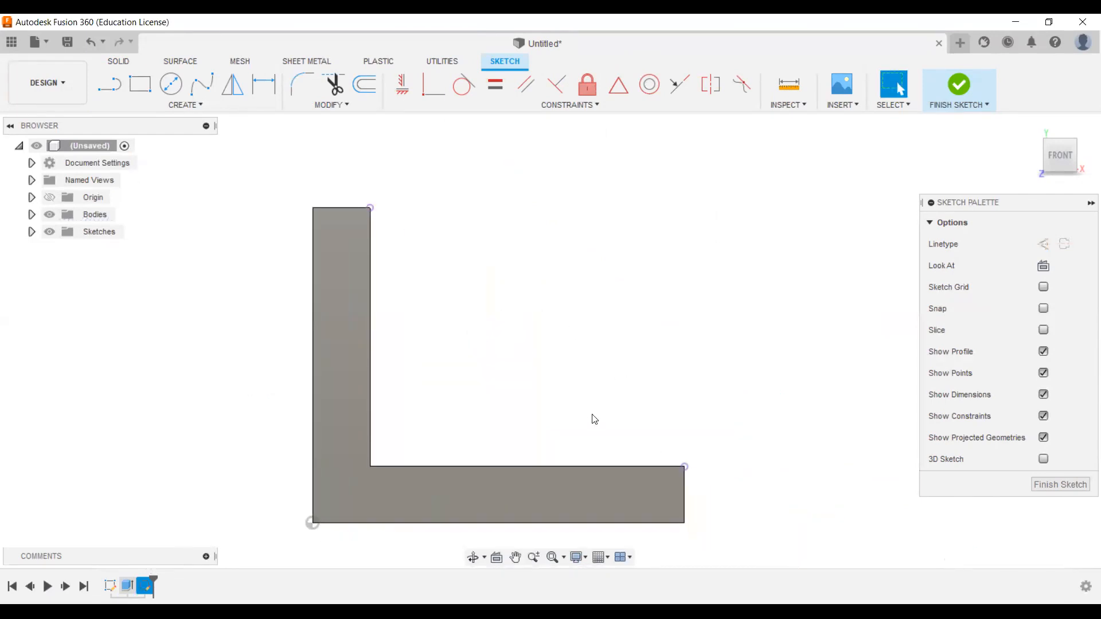
pyautogui.scroll(-1, 595, 418)
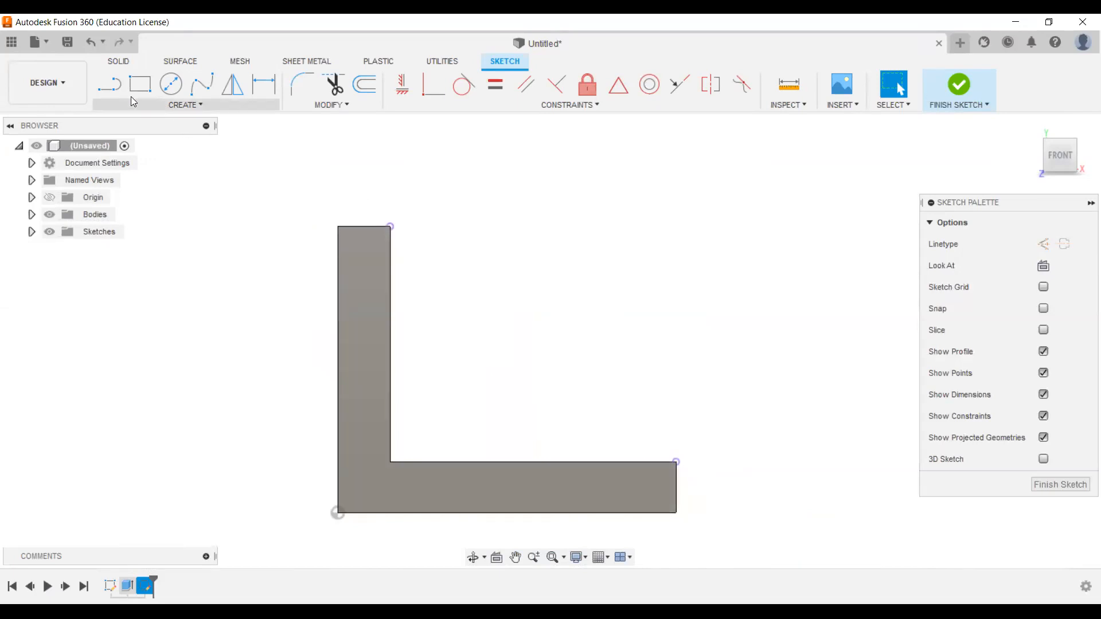
pyautogui.click(107, 83)
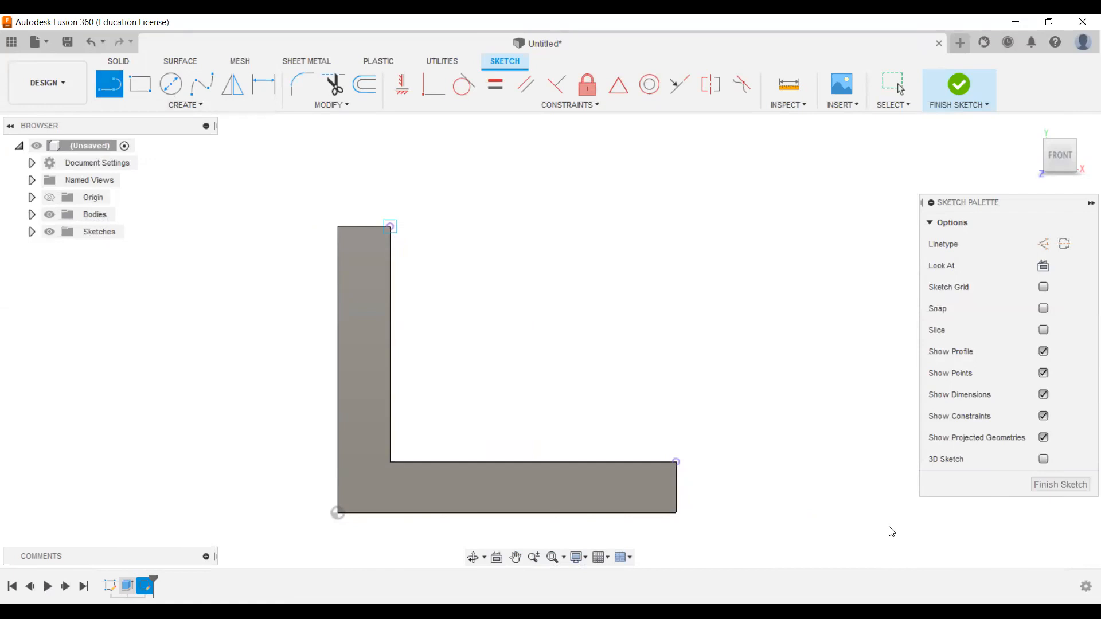
pyautogui.press('Escape')
pyautogui.click(1050, 485)
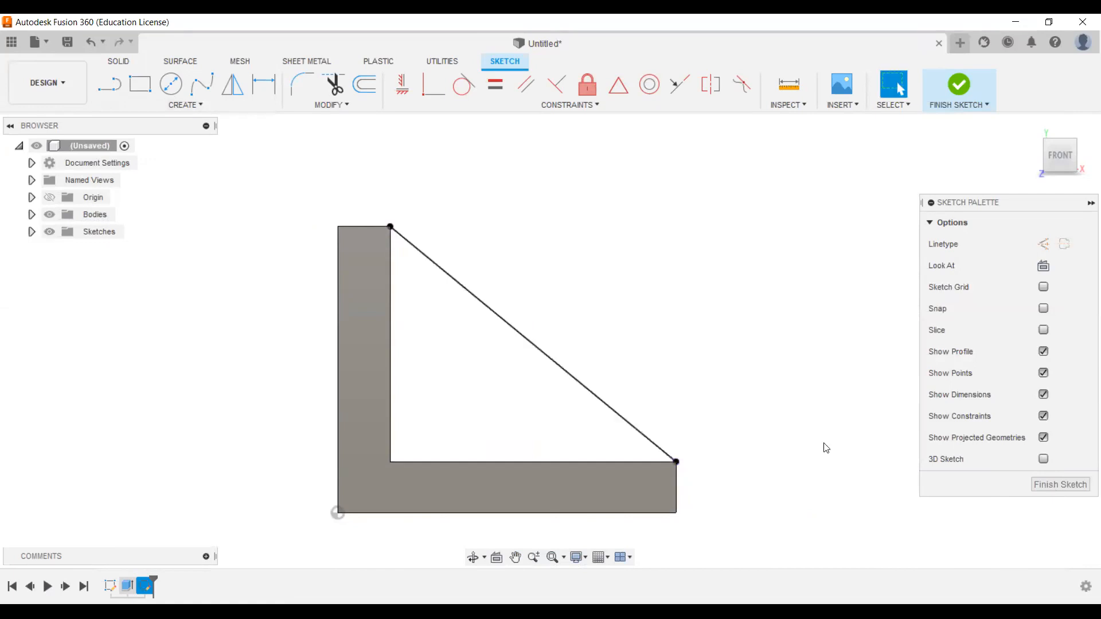
# Define a rib from the diagonal sketch line with a thickness of 10 mm
pyautogui.click(1032, 132)
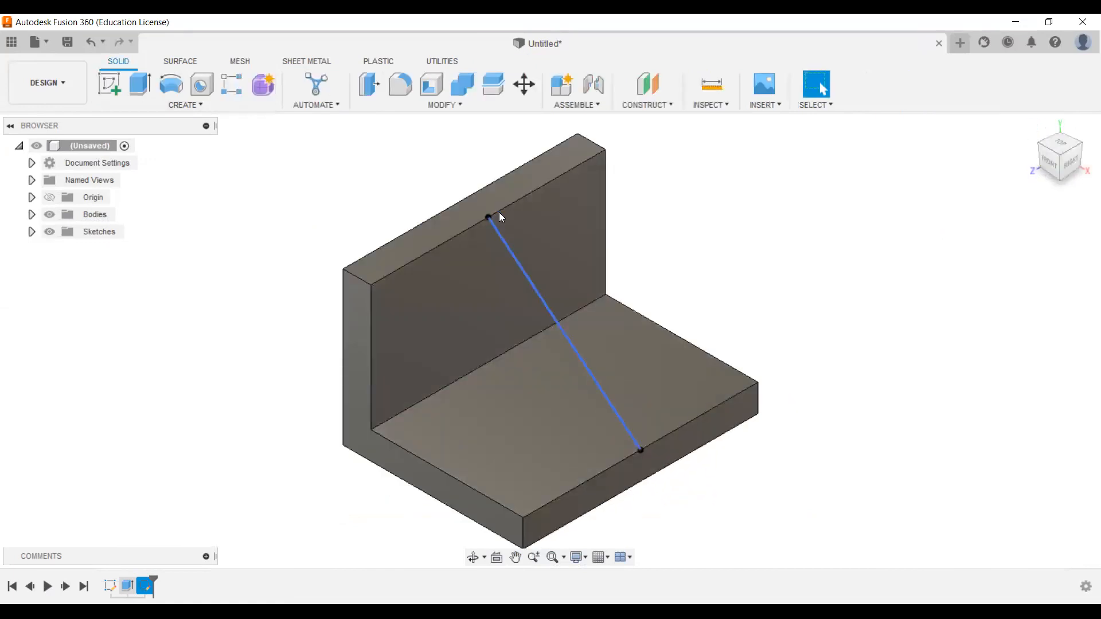
pyautogui.scroll(2, 523, 245)
pyautogui.scroll(-3, 612, 446)
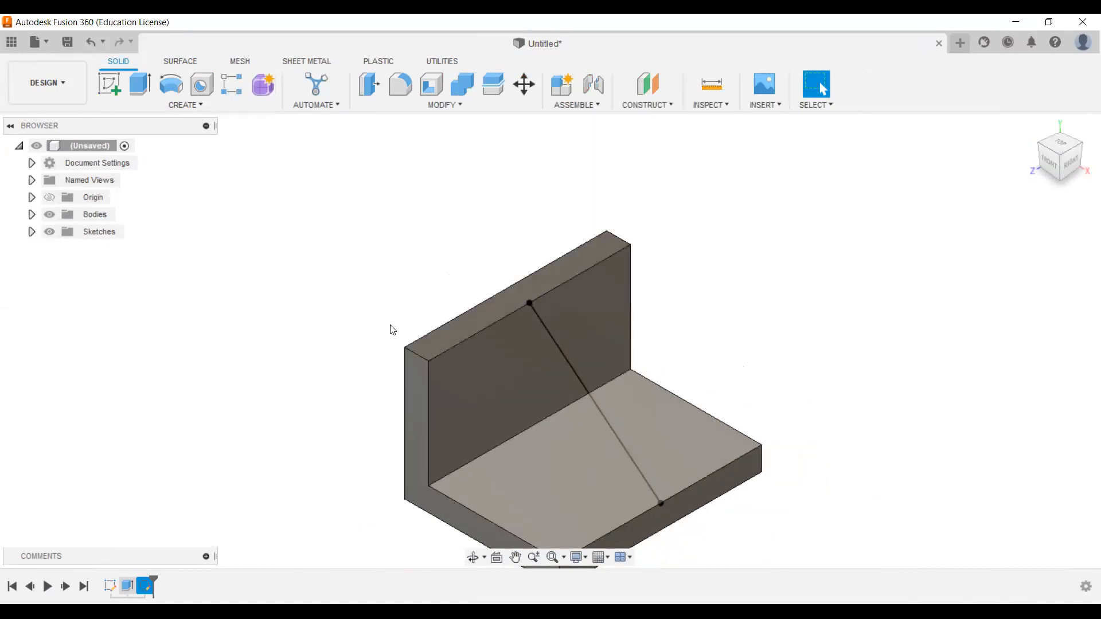
pyautogui.click(184, 106)
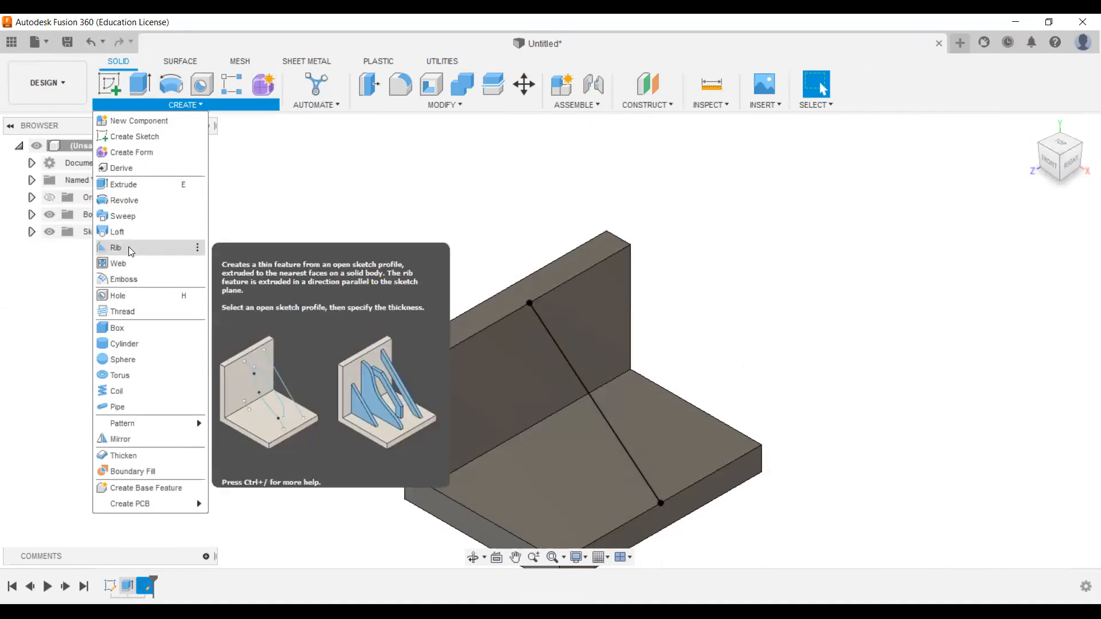
pyautogui.click(131, 250)
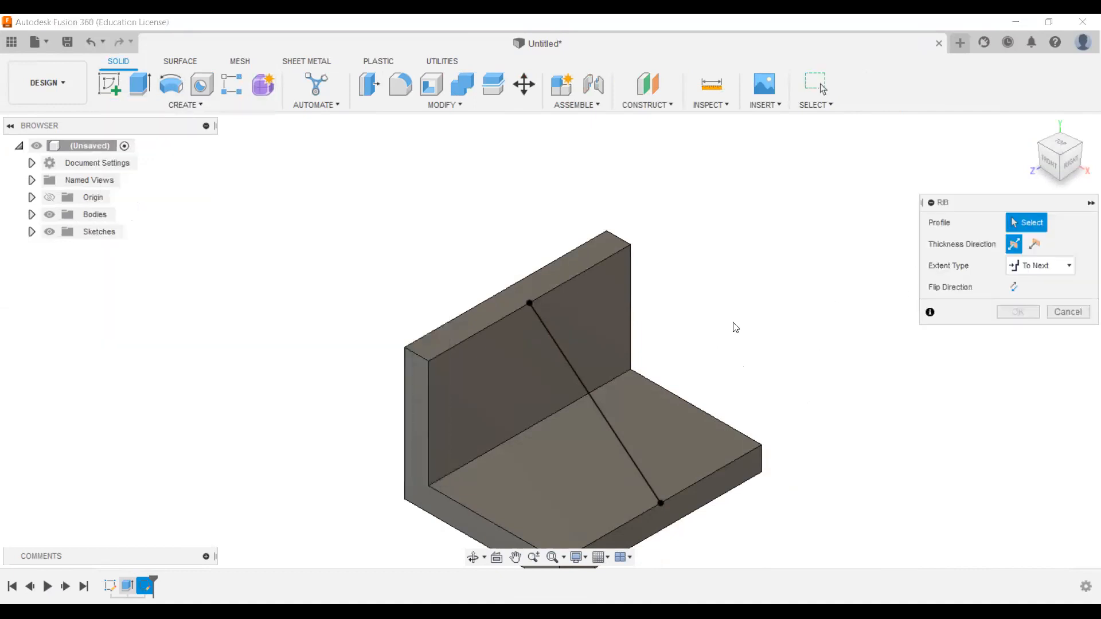
pyautogui.moveTo(654, 229); pyautogui.dragTo(580, 180, button='middle')
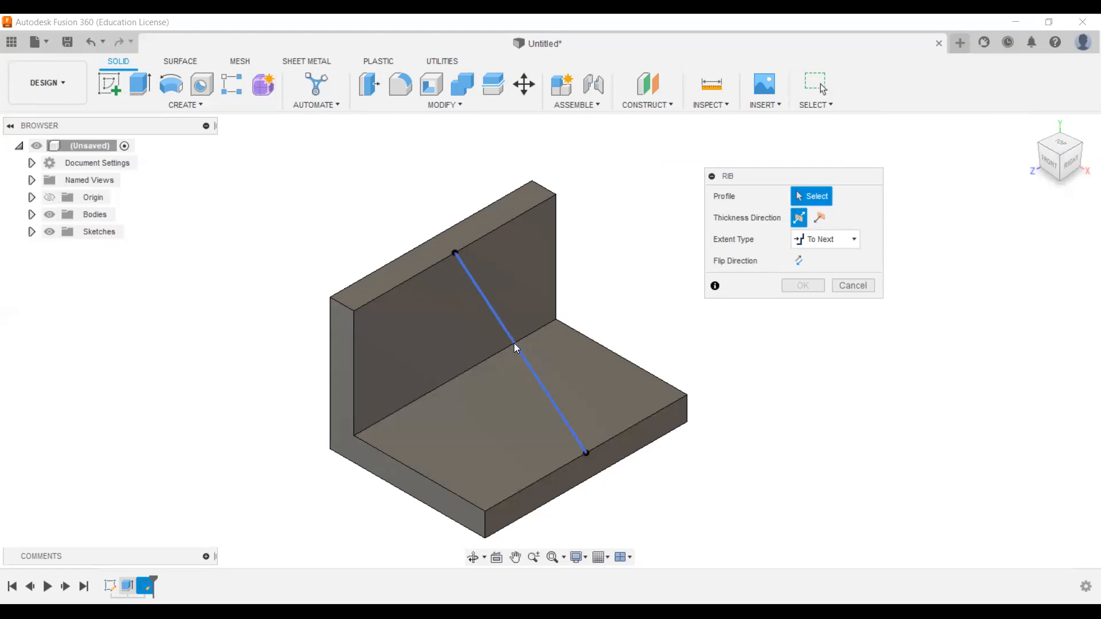
pyautogui.click(583, 470)
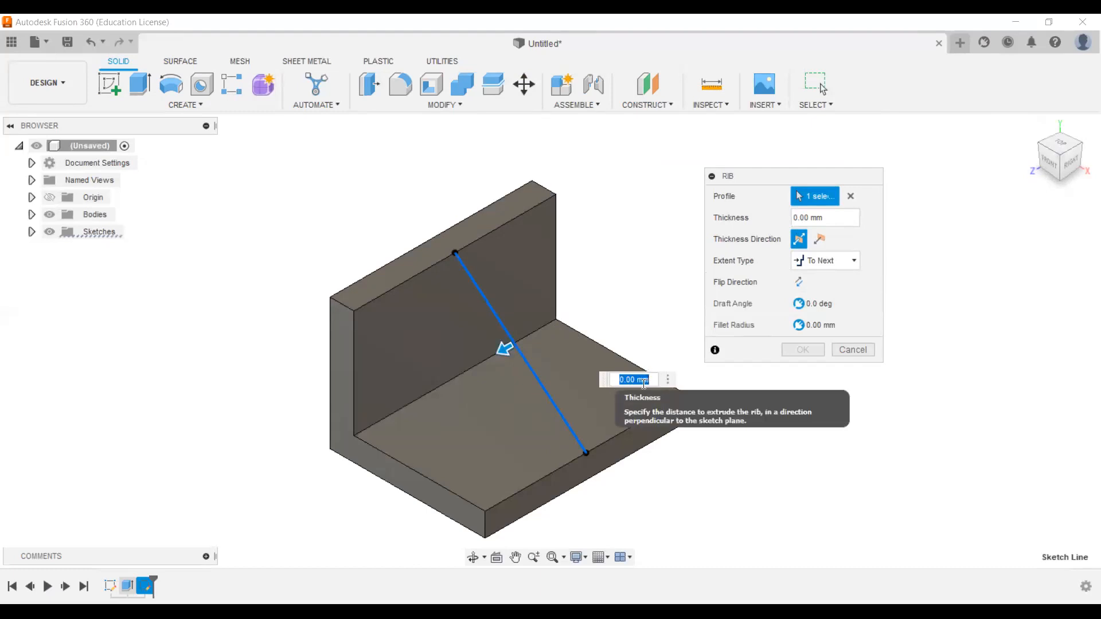
pyautogui.write('10')
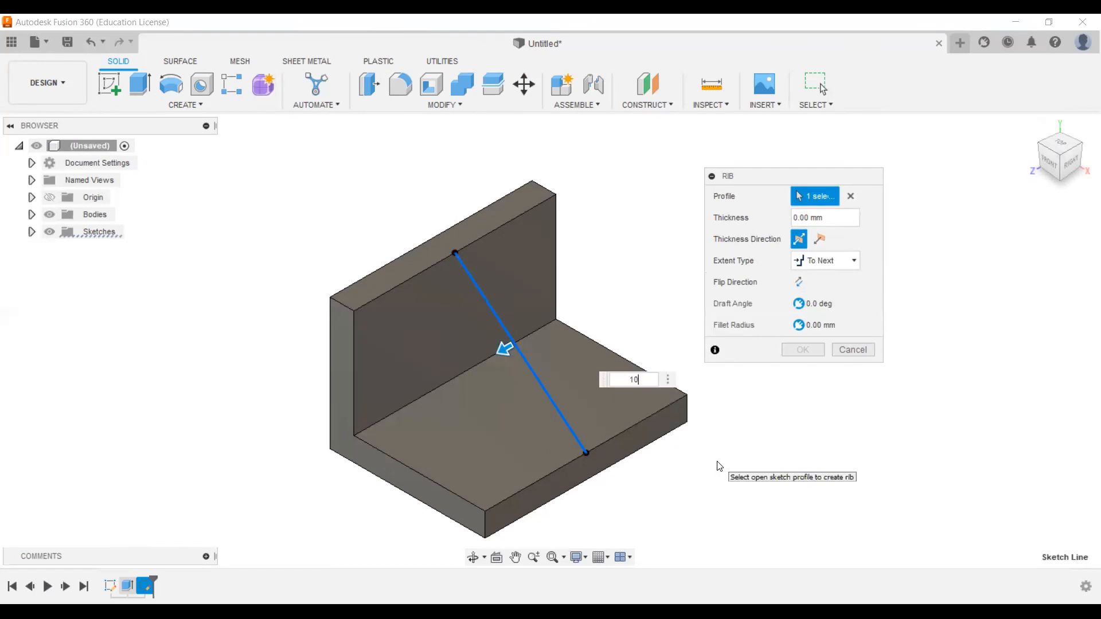
pyautogui.press('Return')
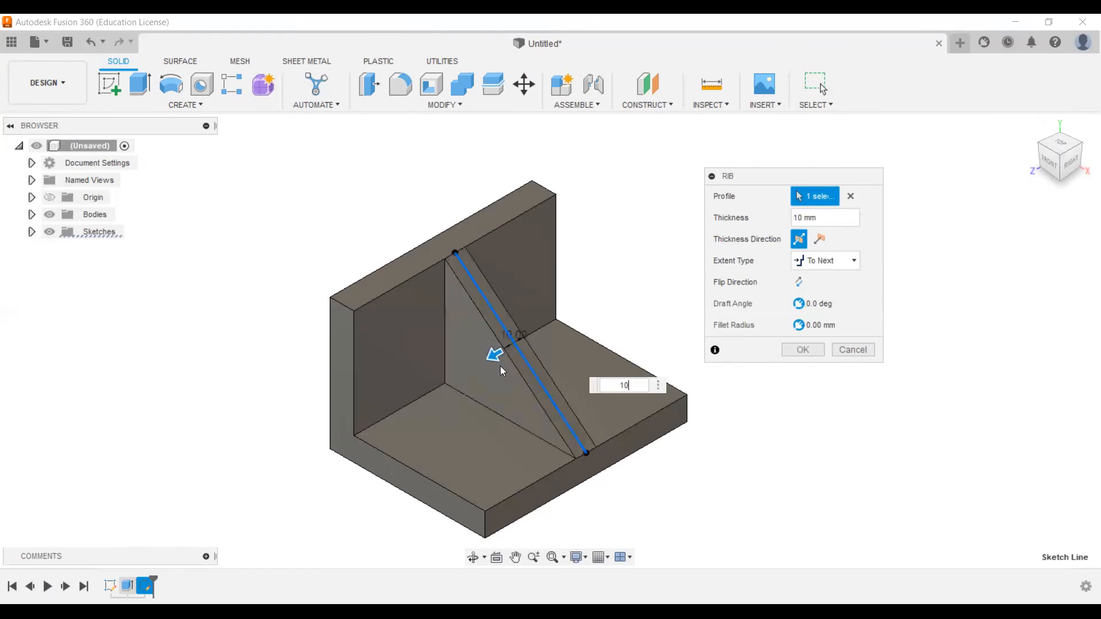
# Try the one-sided thickness direction on the rib, and return to symmetric thickness with the To Next extent type
pyautogui.scroll(5, 532, 362)
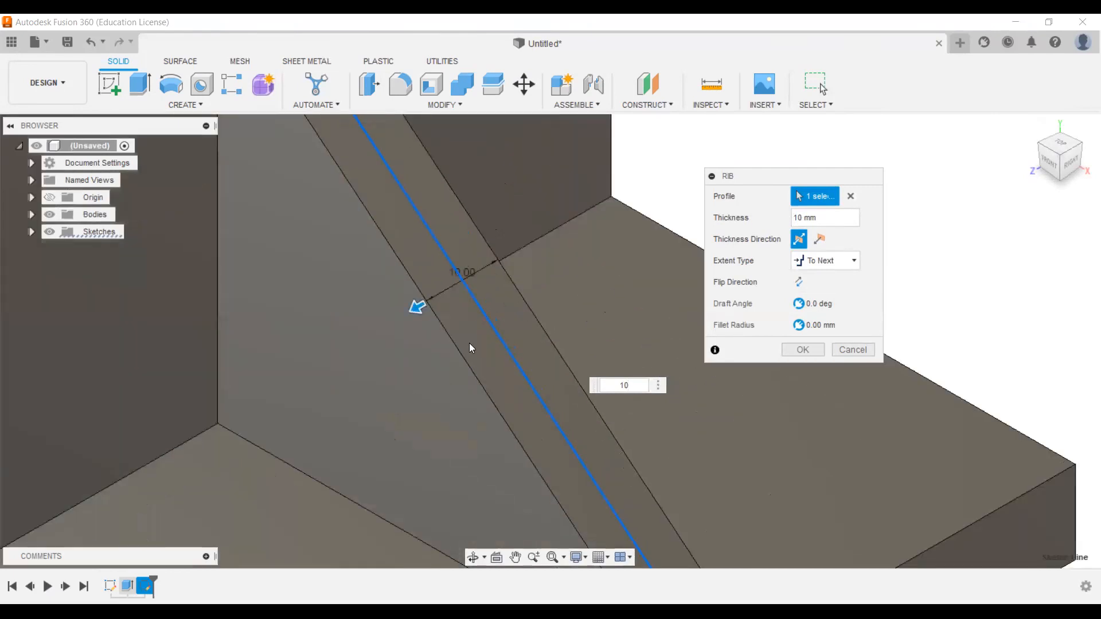
pyautogui.scroll(-2, 484, 347)
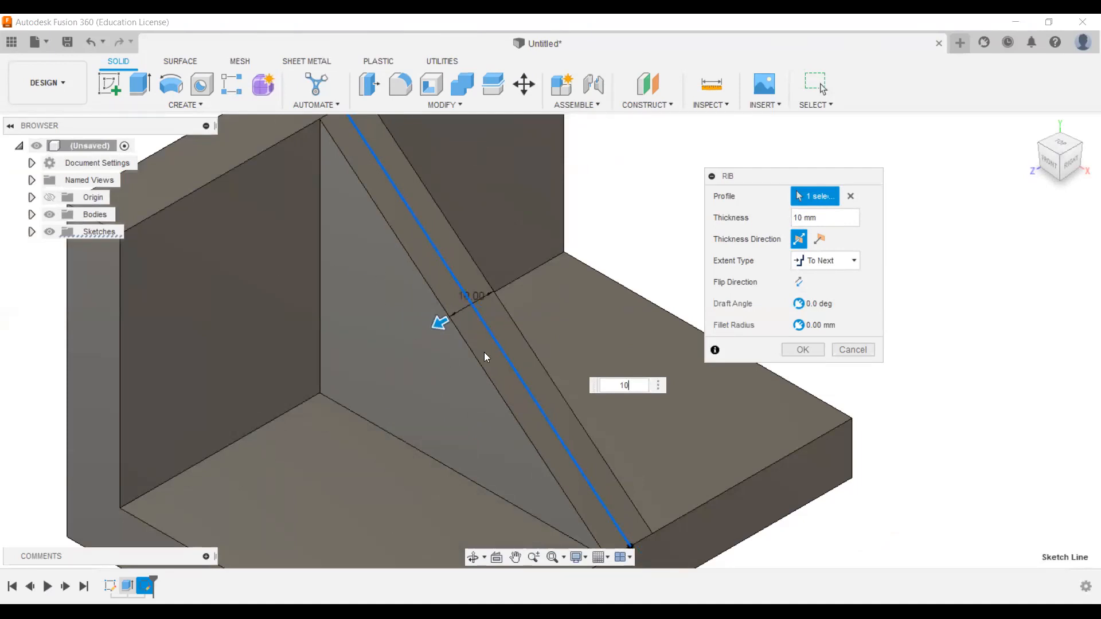
pyautogui.scroll(-3, 493, 357)
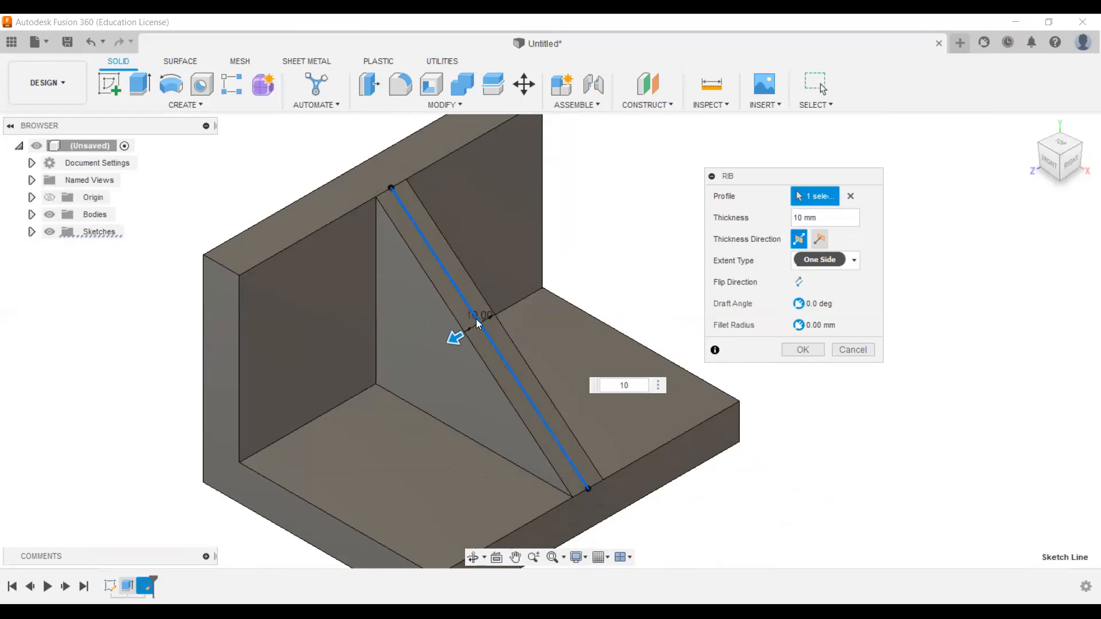
pyautogui.click(819, 241)
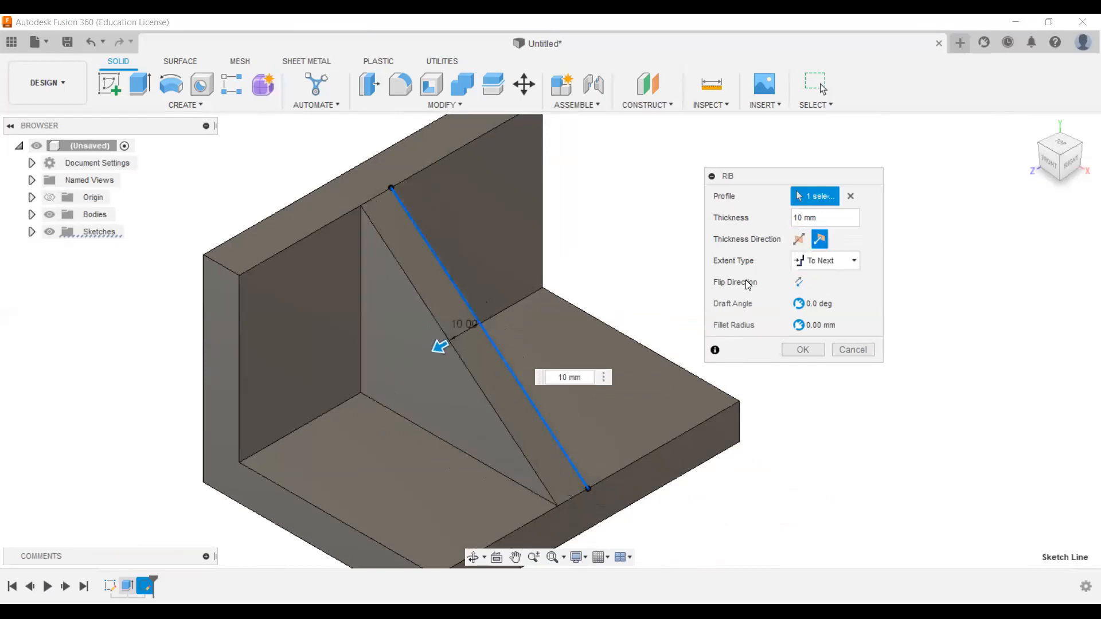
pyautogui.click(797, 241)
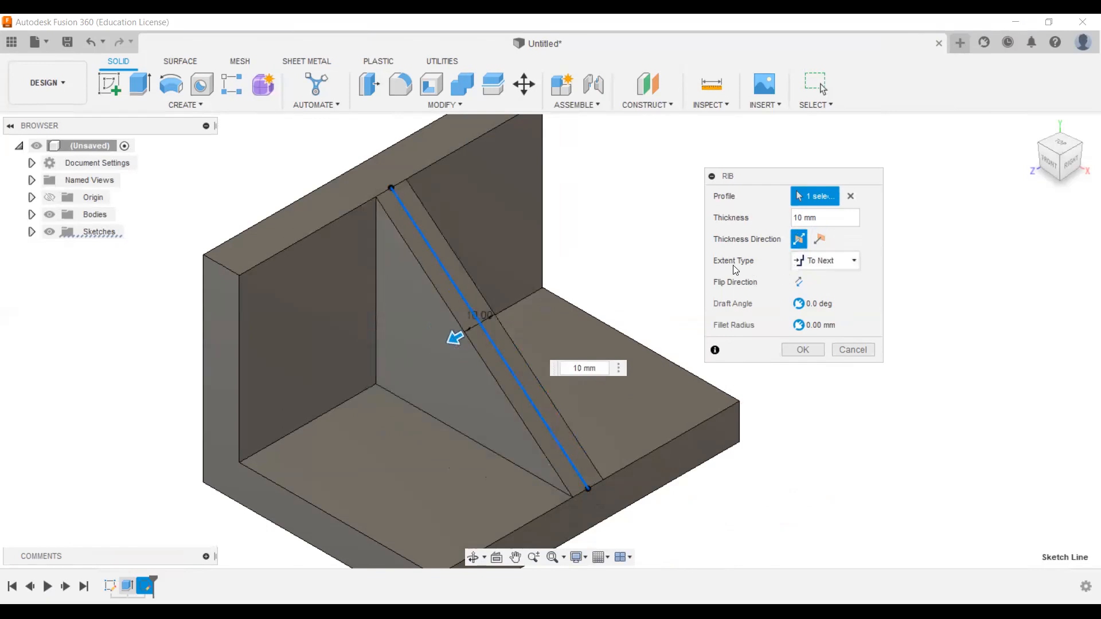
pyautogui.click(838, 262)
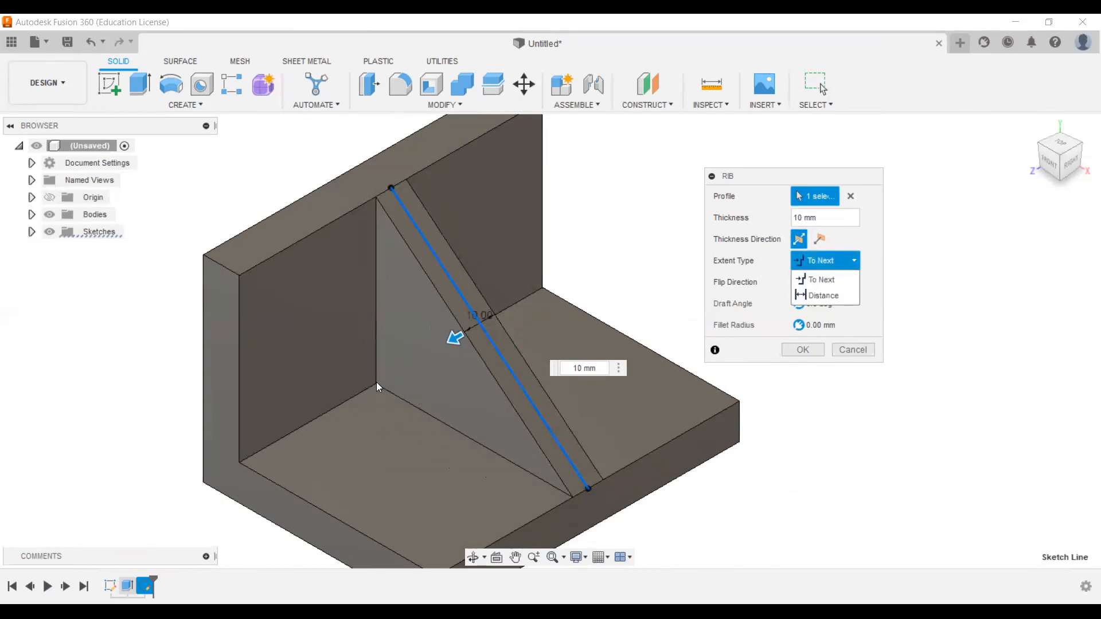
pyautogui.click(827, 283)
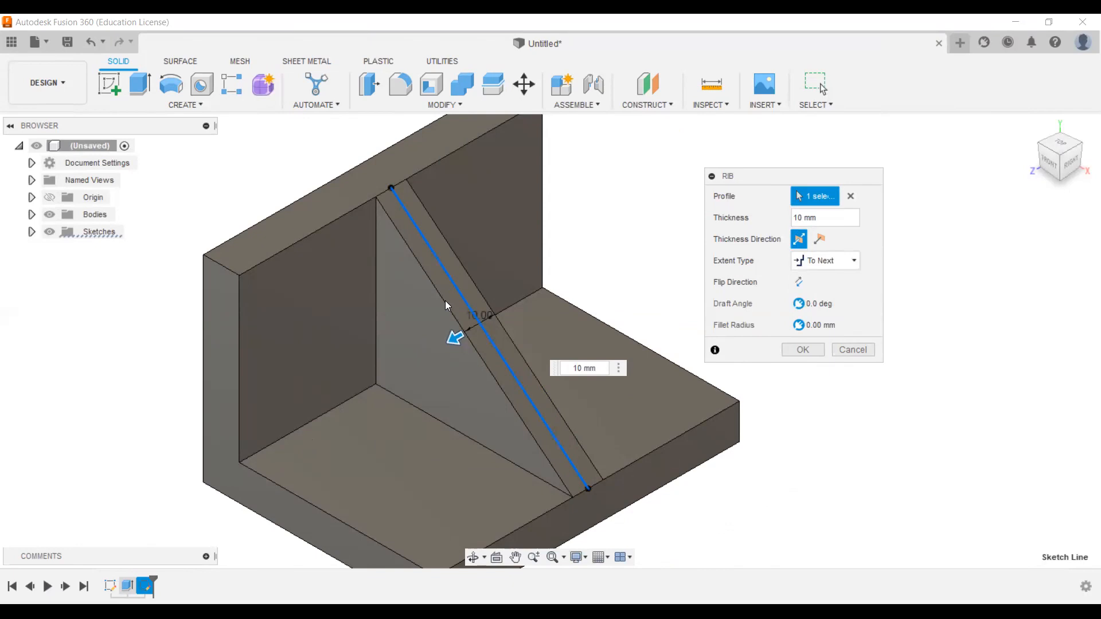
# Try the Distance extent type with a rib thickness of 20 mm, and switch the extent back to To Next
pyautogui.click(838, 261)
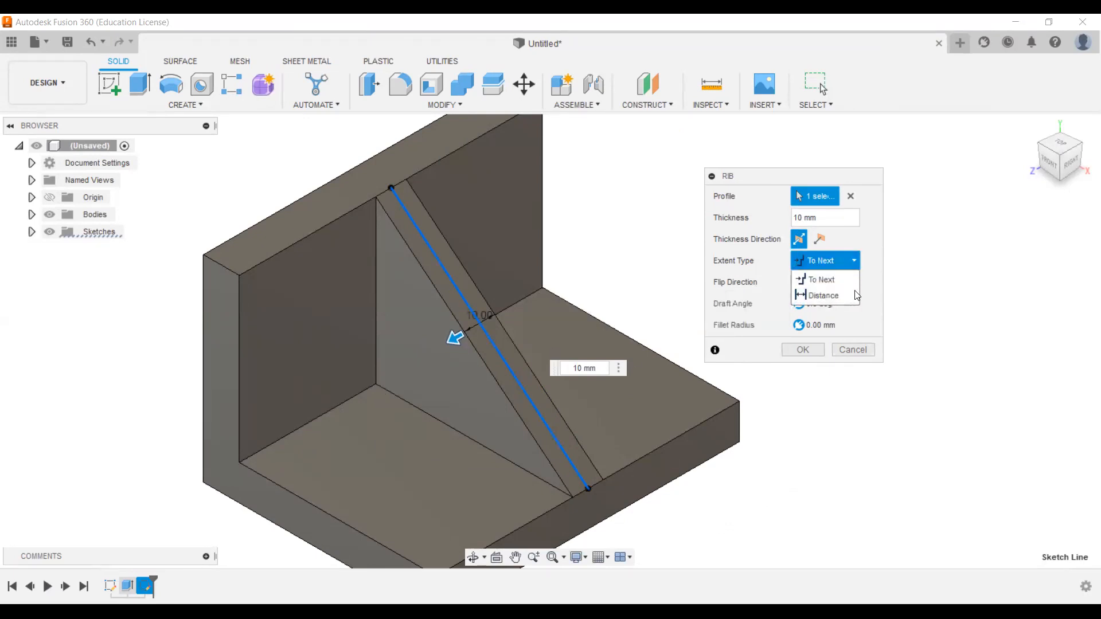
pyautogui.click(826, 295)
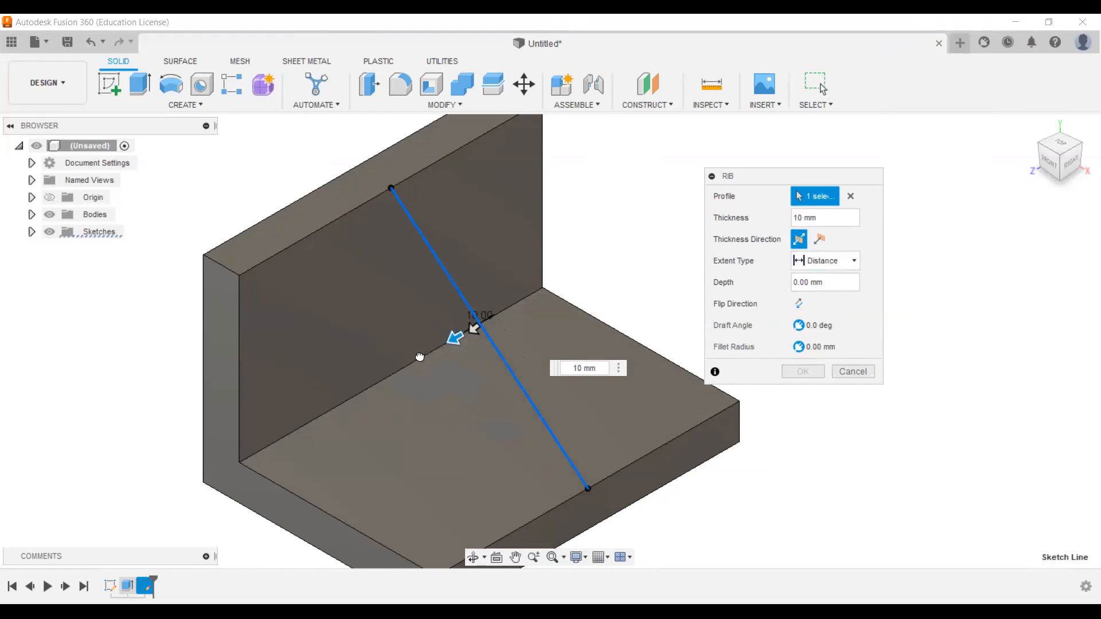
pyautogui.click(594, 366)
pyautogui.write('20')
pyautogui.press('Return')
pyautogui.click(847, 263)
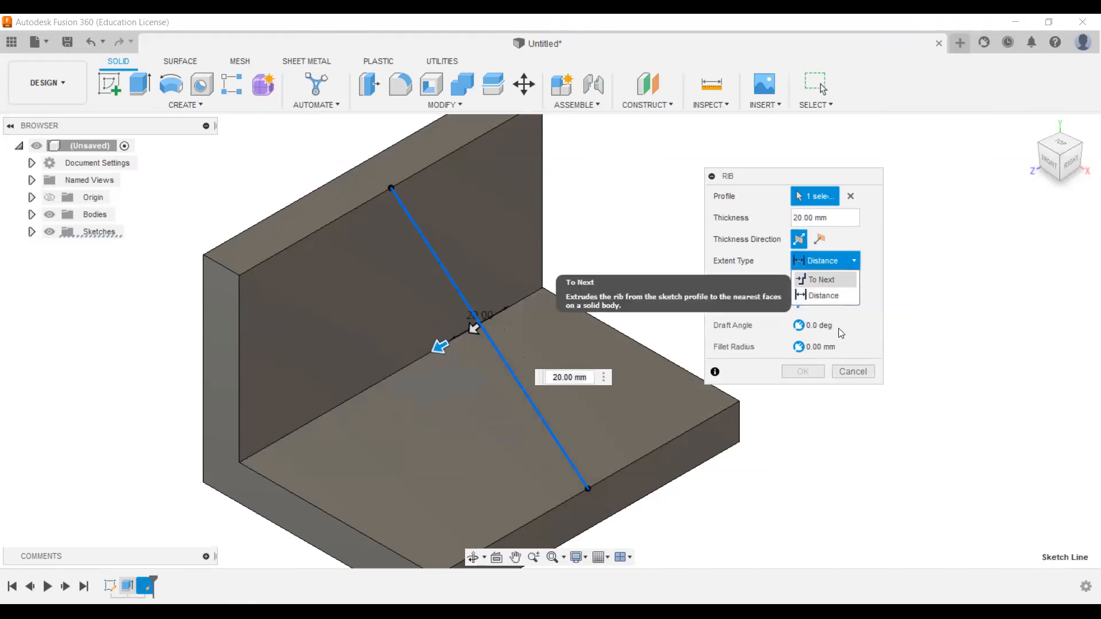
pyautogui.click(820, 279)
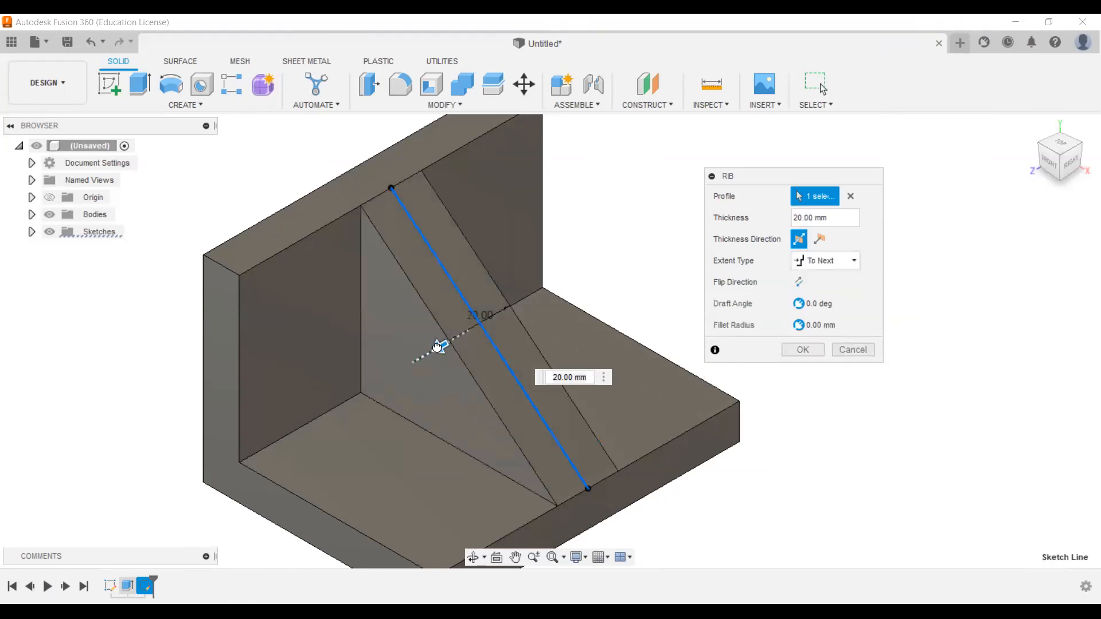
# Set the rib's thickness to 10 mm and create the rib
pyautogui.click(571, 376)
pyautogui.write('10')
pyautogui.press('Return')
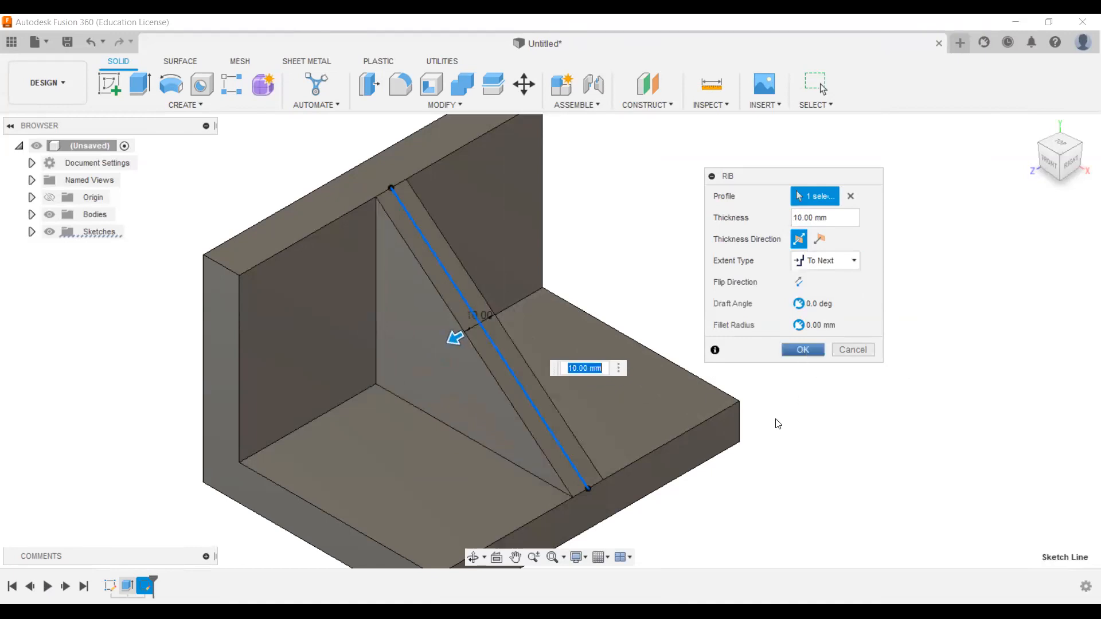
pyautogui.press('Return')
# Start a new sketch on the front L-shaped end face of the bracket
pyautogui.scroll(-3, 471, 369)
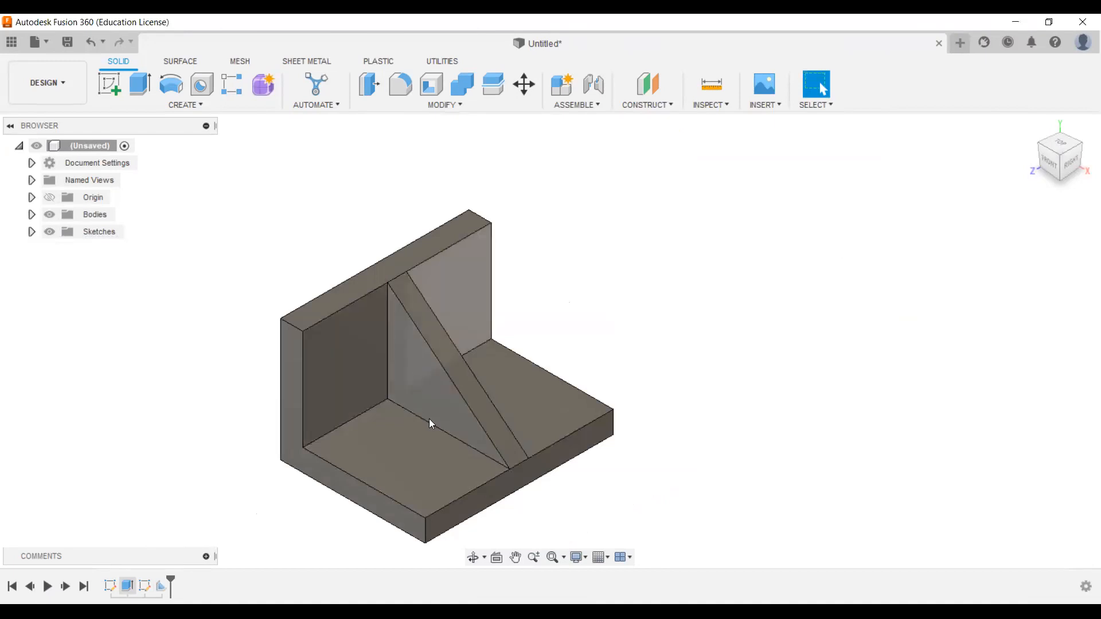
pyautogui.scroll(2, 448, 382)
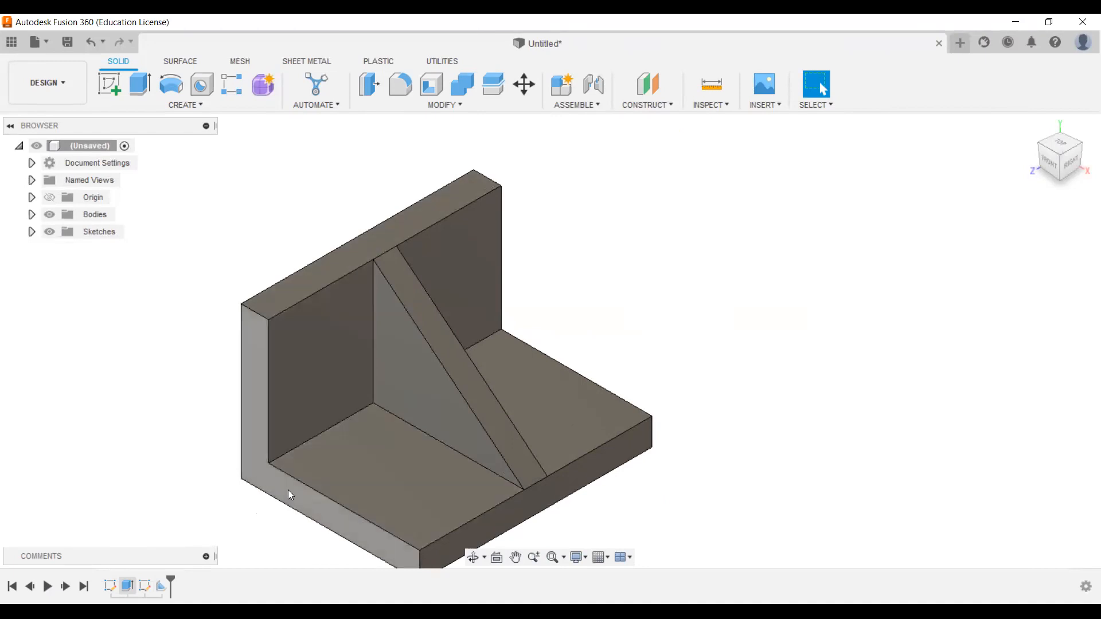
pyautogui.click(257, 394)
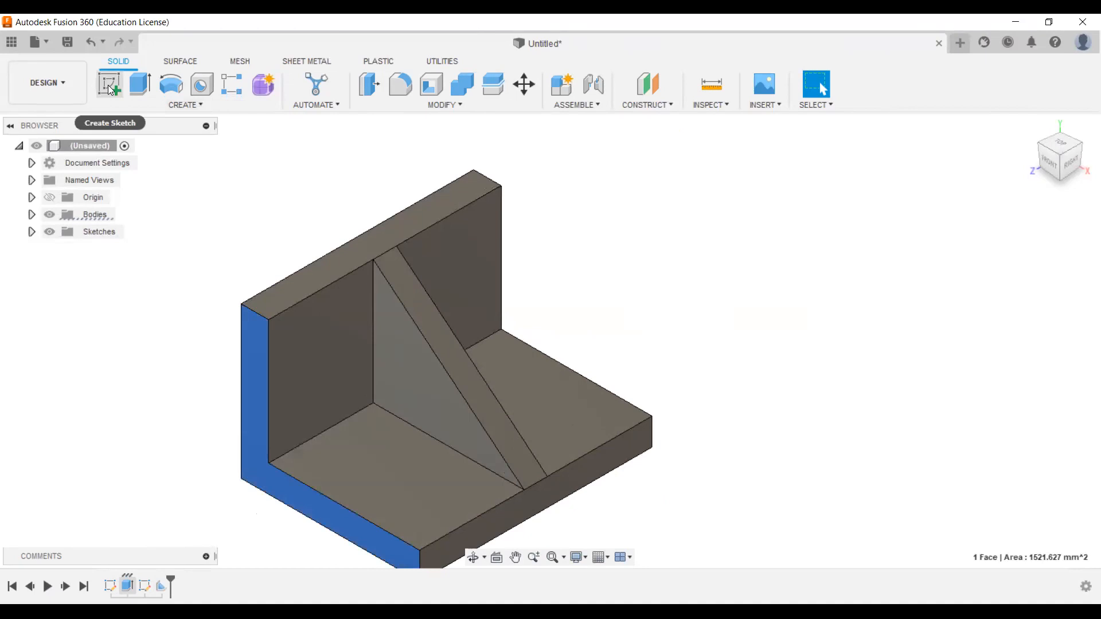
pyautogui.click(108, 85)
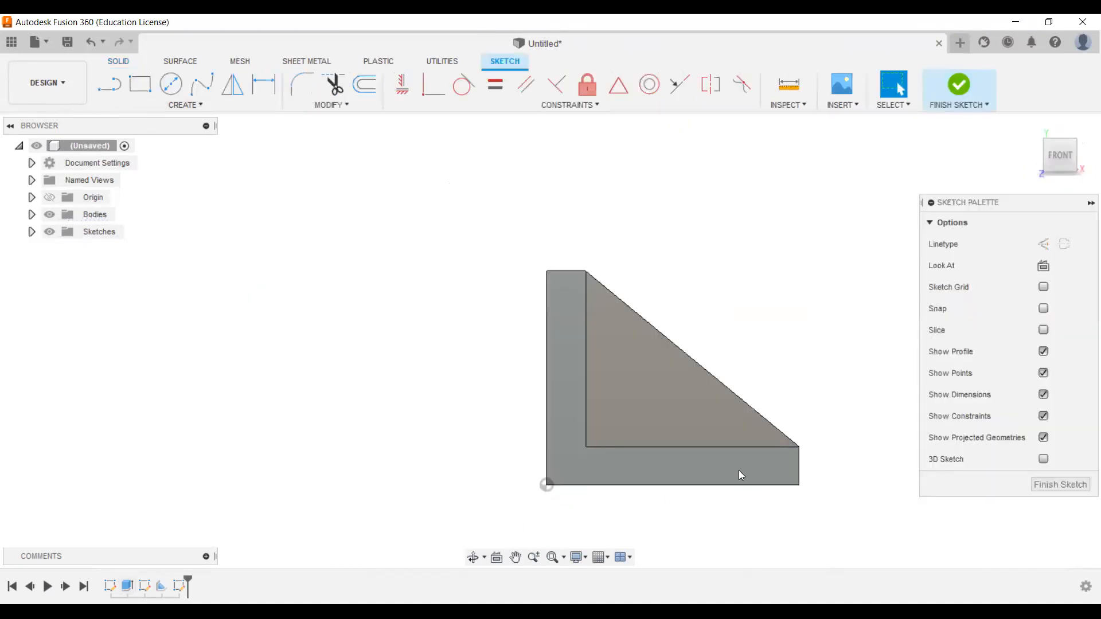
pyautogui.scroll(3, 718, 346)
pyautogui.moveTo(718, 347); pyautogui.dragTo(598, 345, button='middle')
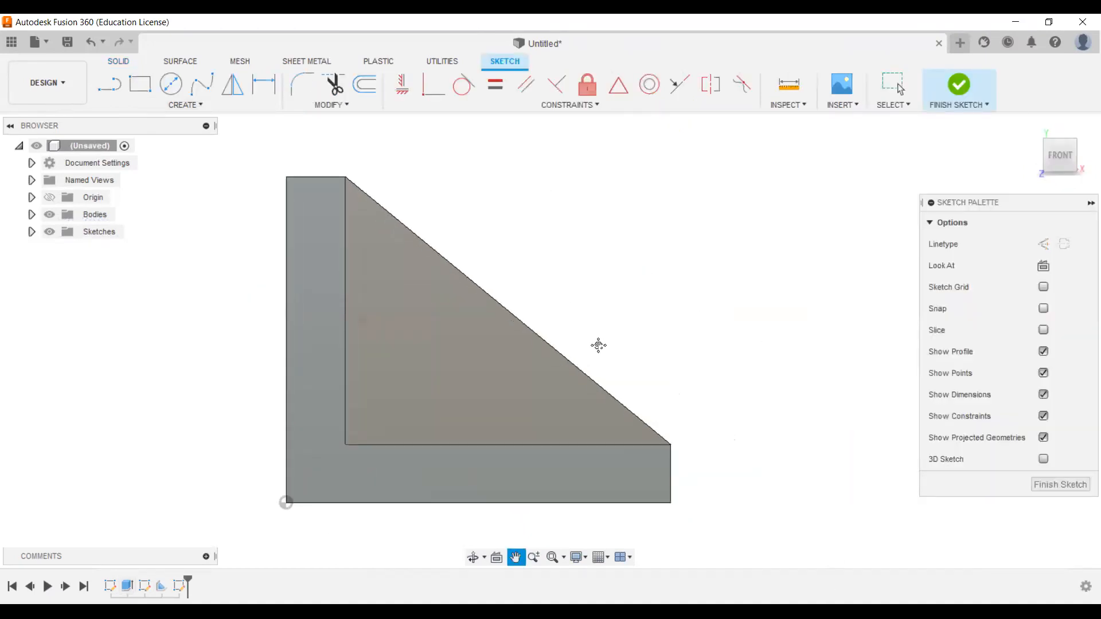
pyautogui.click(172, 105)
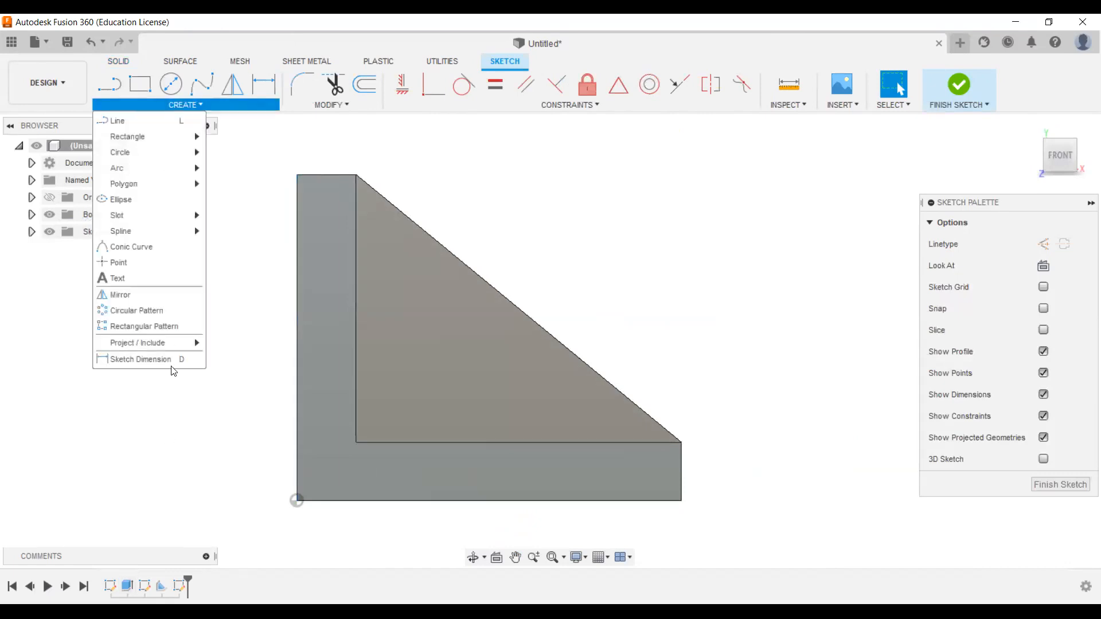
# Project the L-profile's upper inner corner and lower outer corner, where the sloped rib edge ends, into the active sketch
pyautogui.moveTo(156, 341)
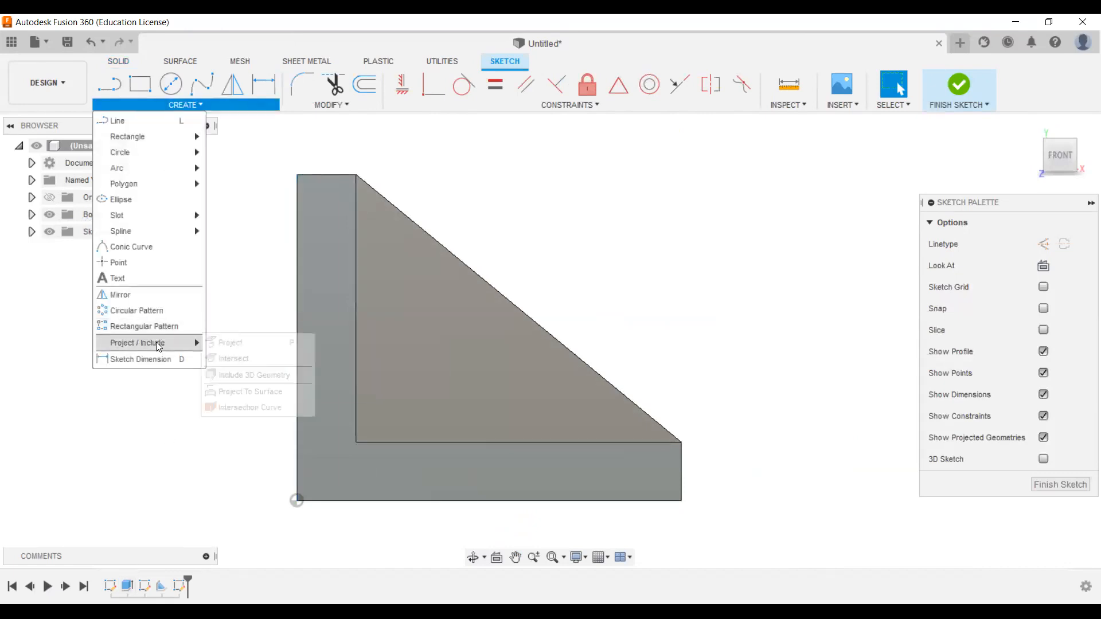
pyautogui.click(240, 343)
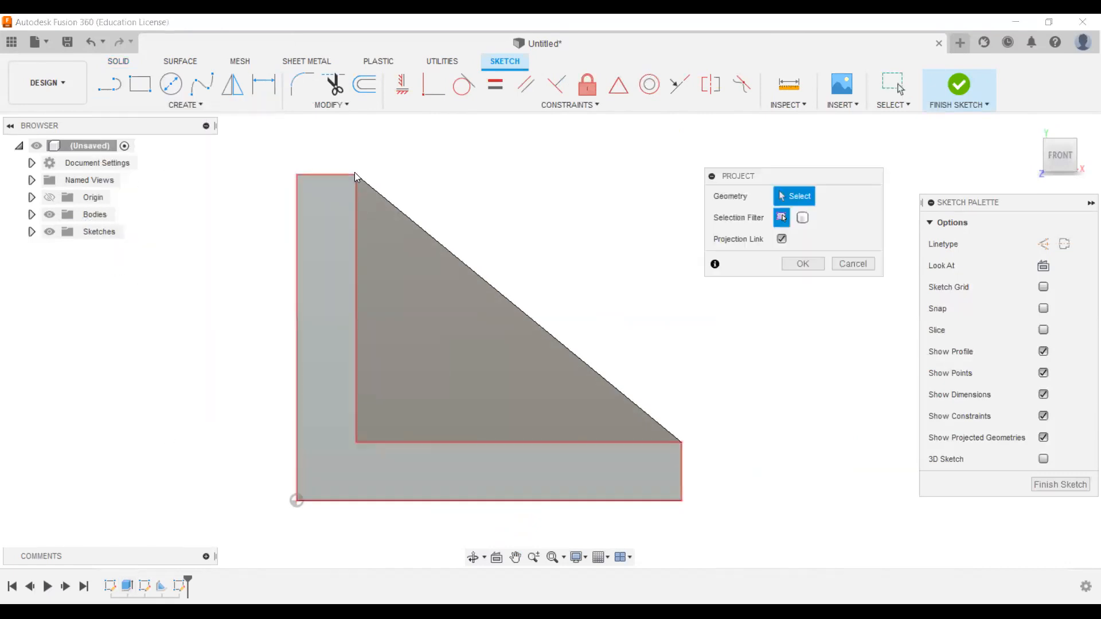
pyautogui.click(682, 442)
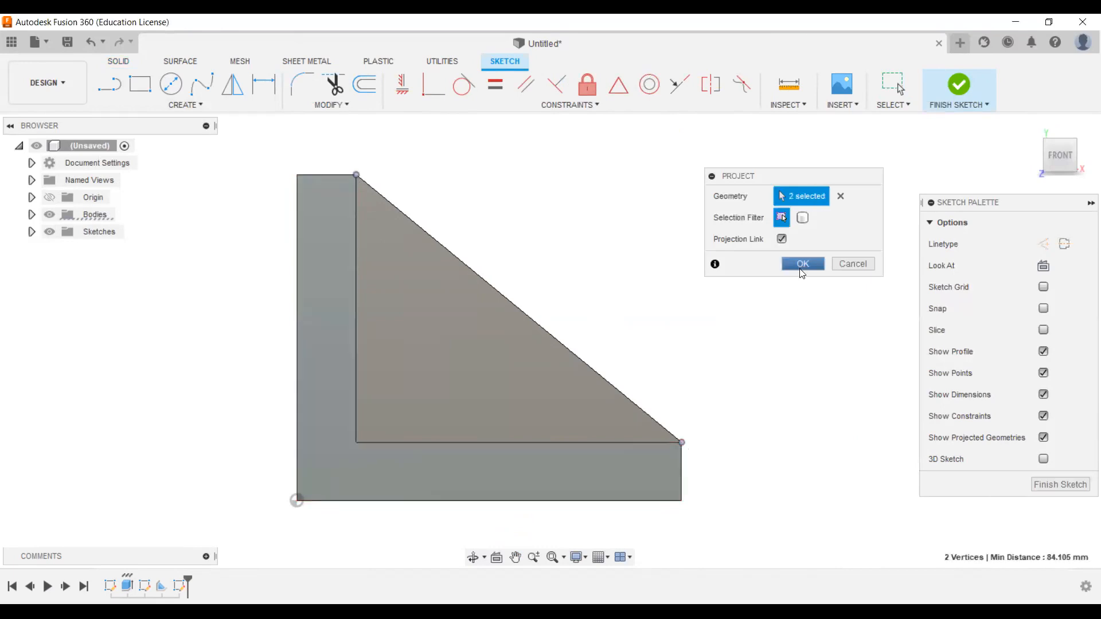
# Draw a diagonal line between the two projected points and finish the sketch
pyautogui.press('l')
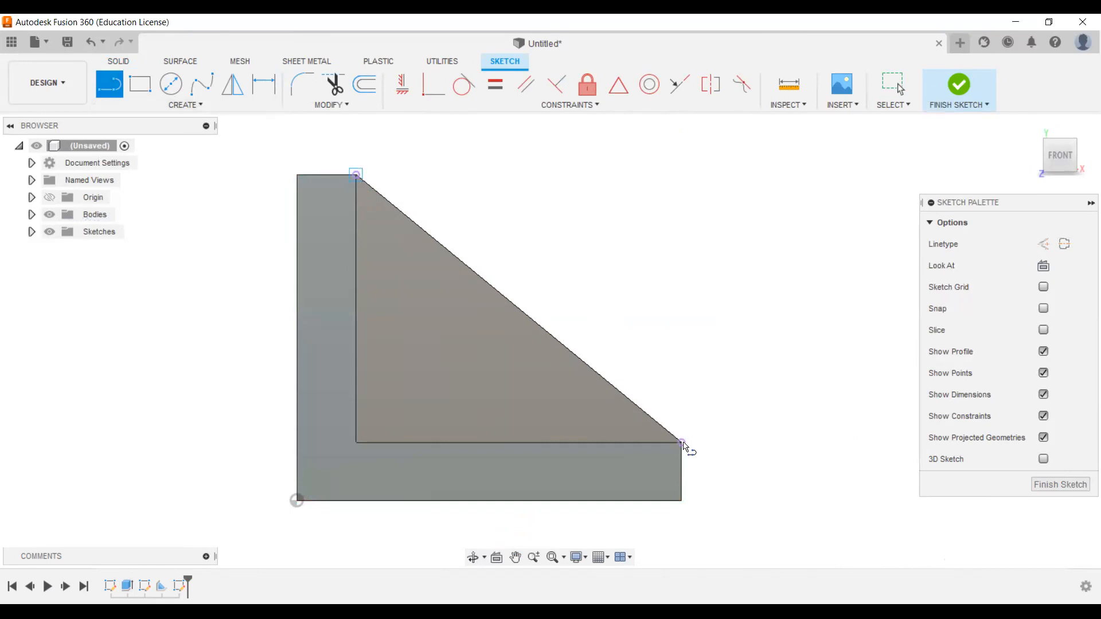
pyautogui.click(682, 442)
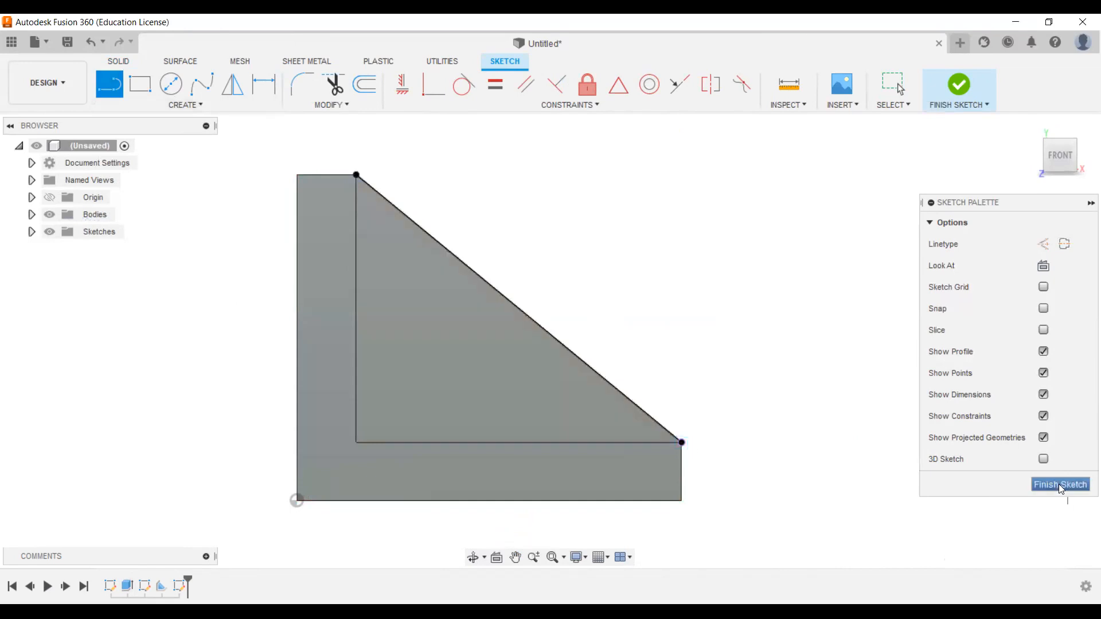
pyautogui.click(959, 86)
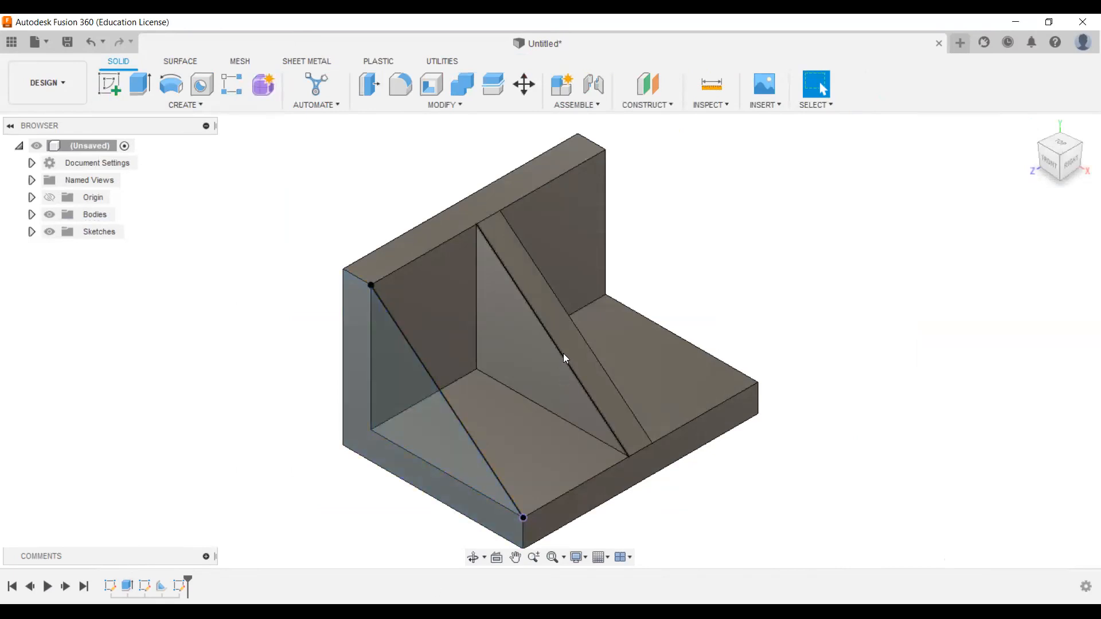
pyautogui.click(345, 373)
pyautogui.press('Escape')
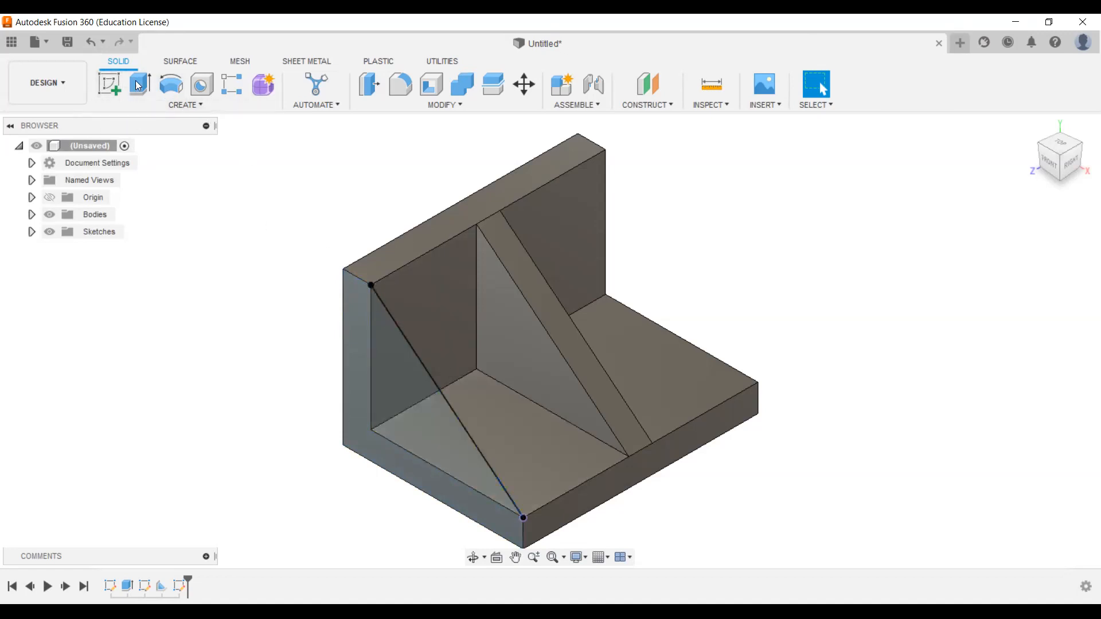
# Start a Rib from the diagonal sketch line on the bracket's end face with a thickness of 10 mm
pyautogui.click(147, 109)
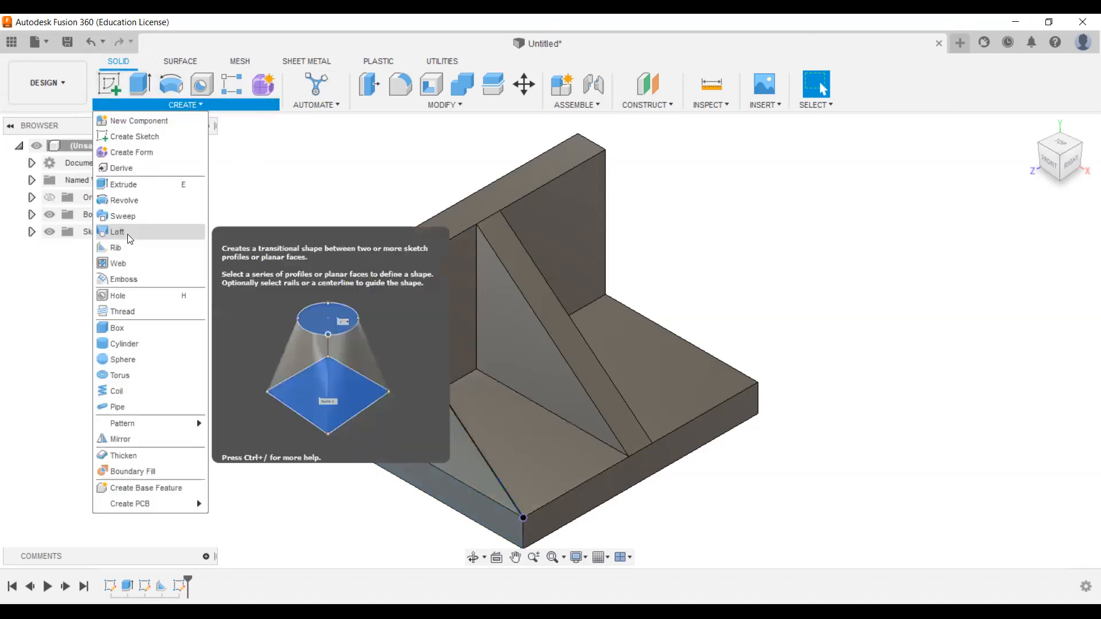
pyautogui.click(116, 247)
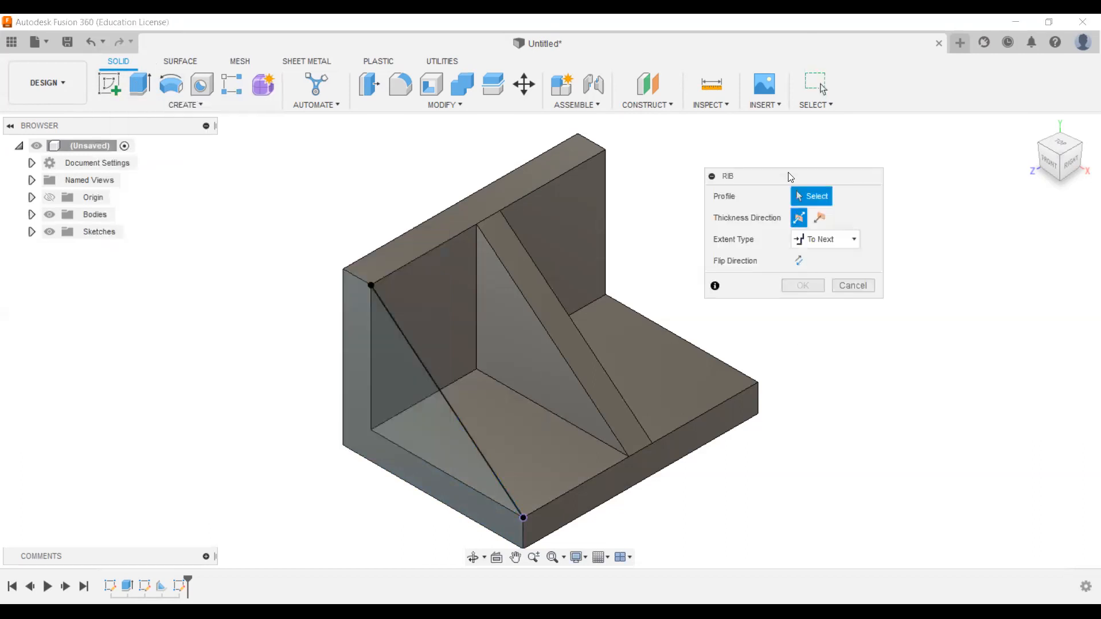
pyautogui.click(432, 386)
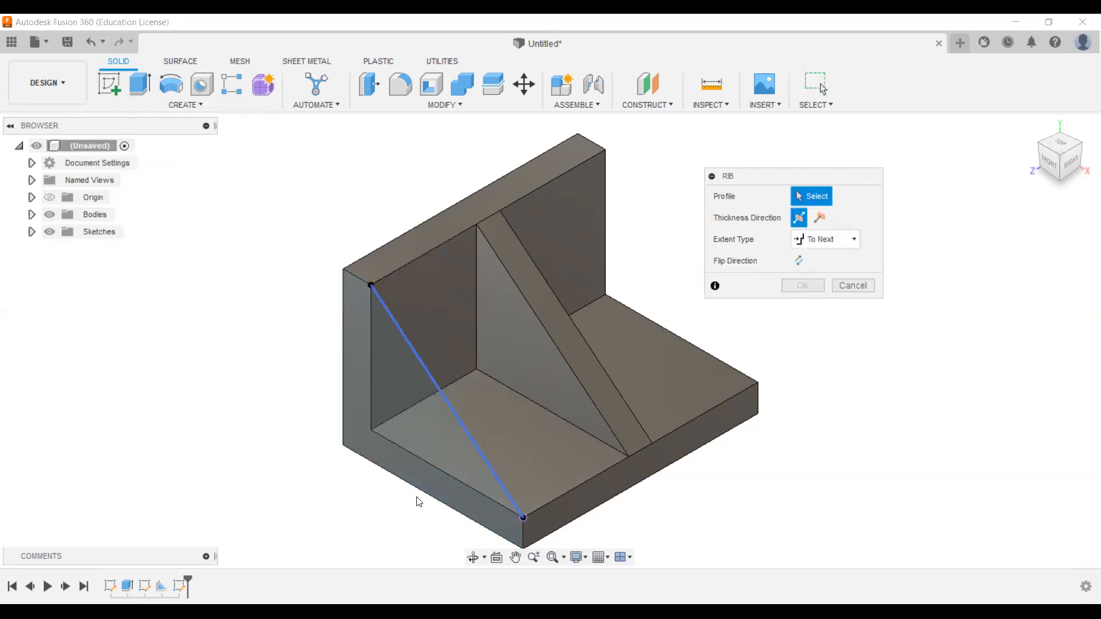
pyautogui.write('10')
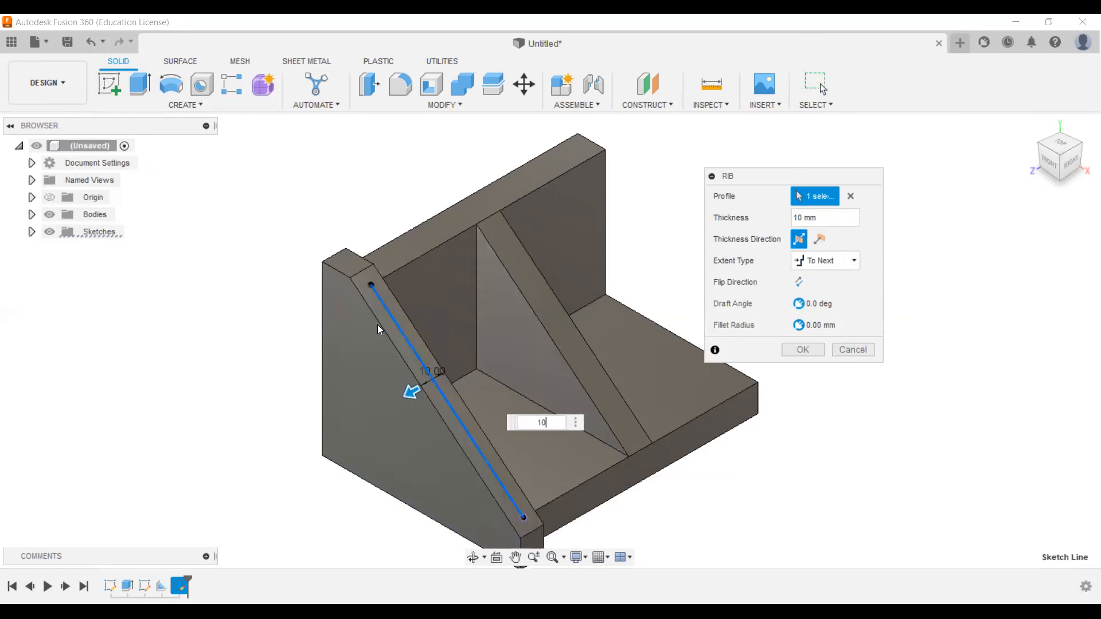
pyautogui.scroll(2, 431, 380)
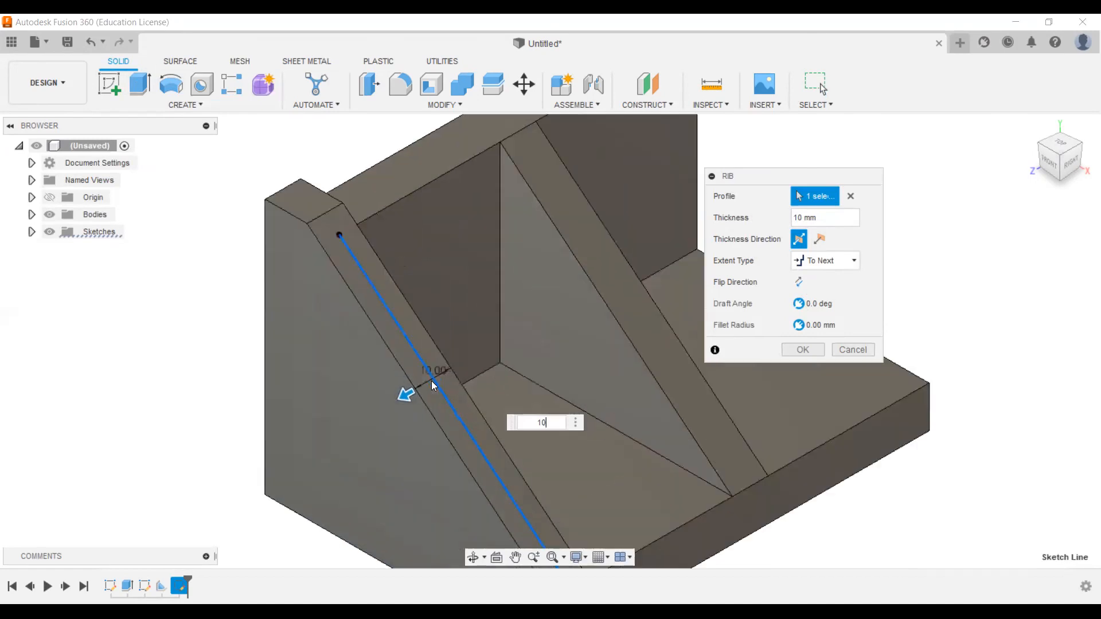
pyautogui.scroll(2, 432, 378)
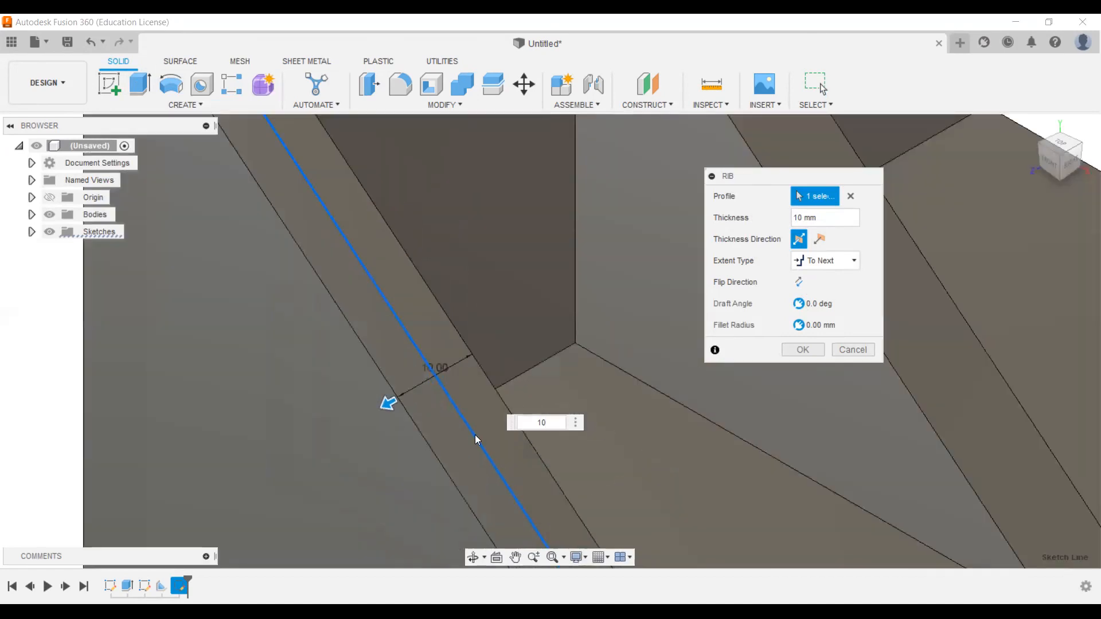
pyautogui.scroll(-5, 476, 435)
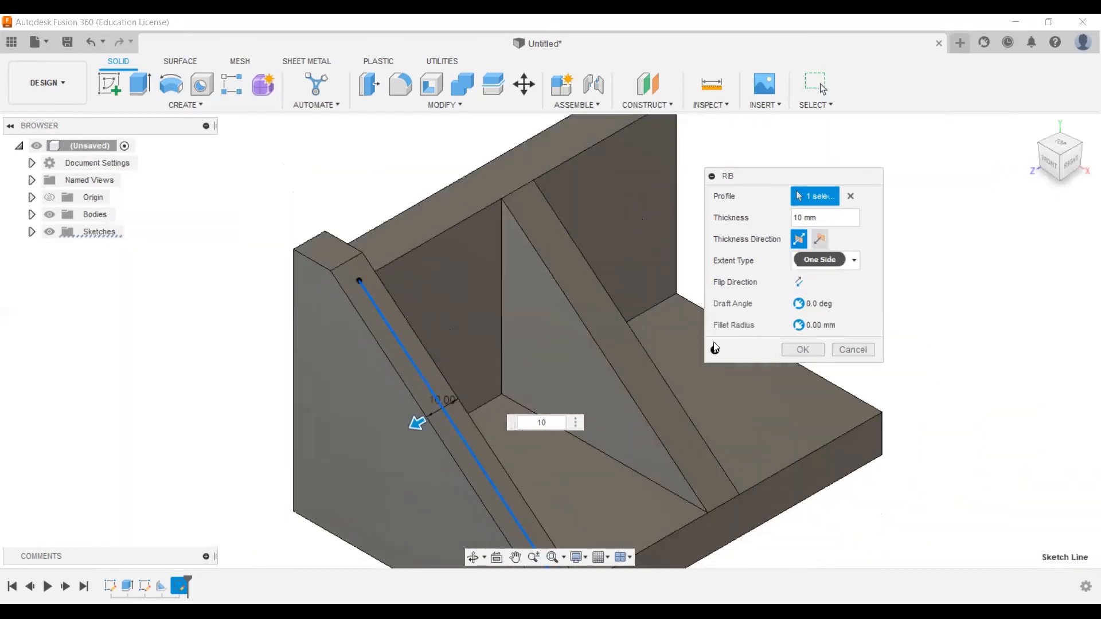
# Make the rib's thickness one-sided, set it to -10 mm so it grows inward, and create the rib
pyautogui.click(798, 281)
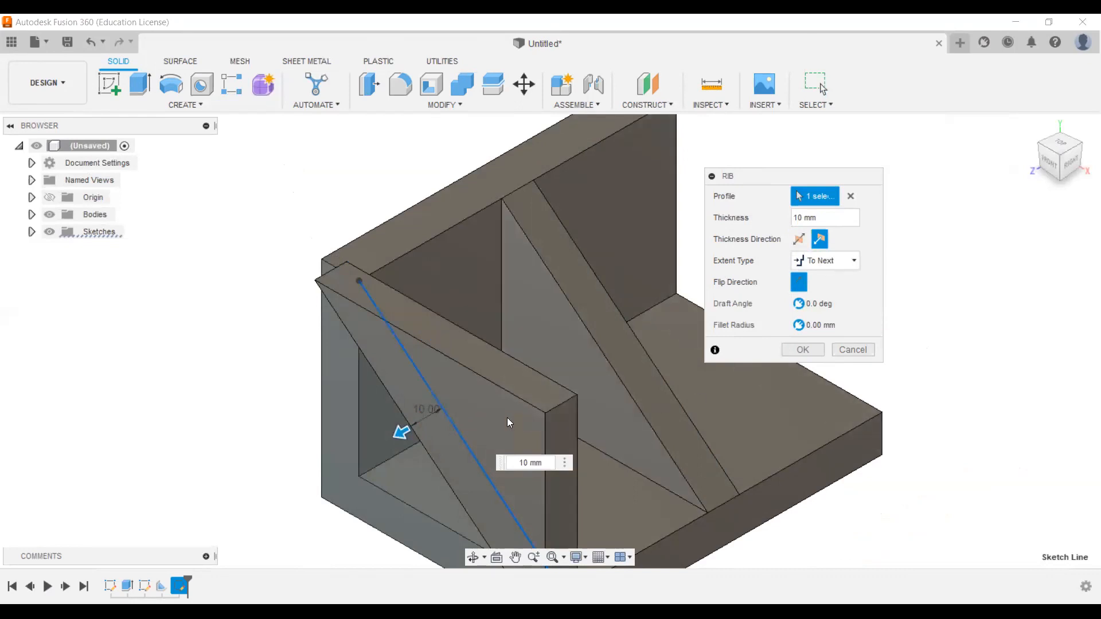
pyautogui.click(803, 280)
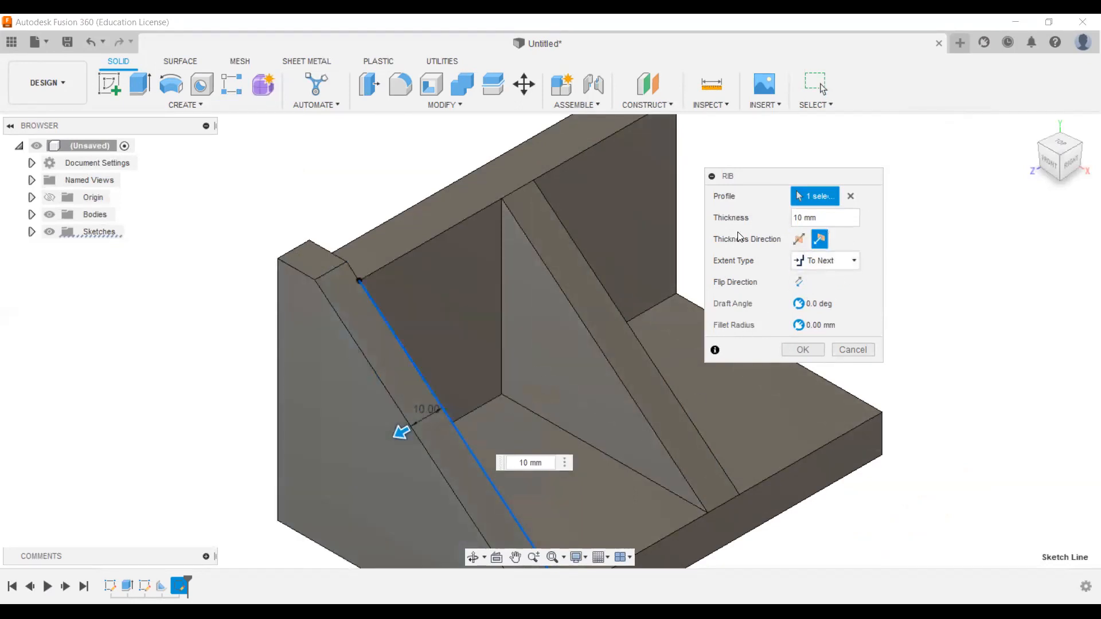
pyautogui.scroll(-3, 464, 410)
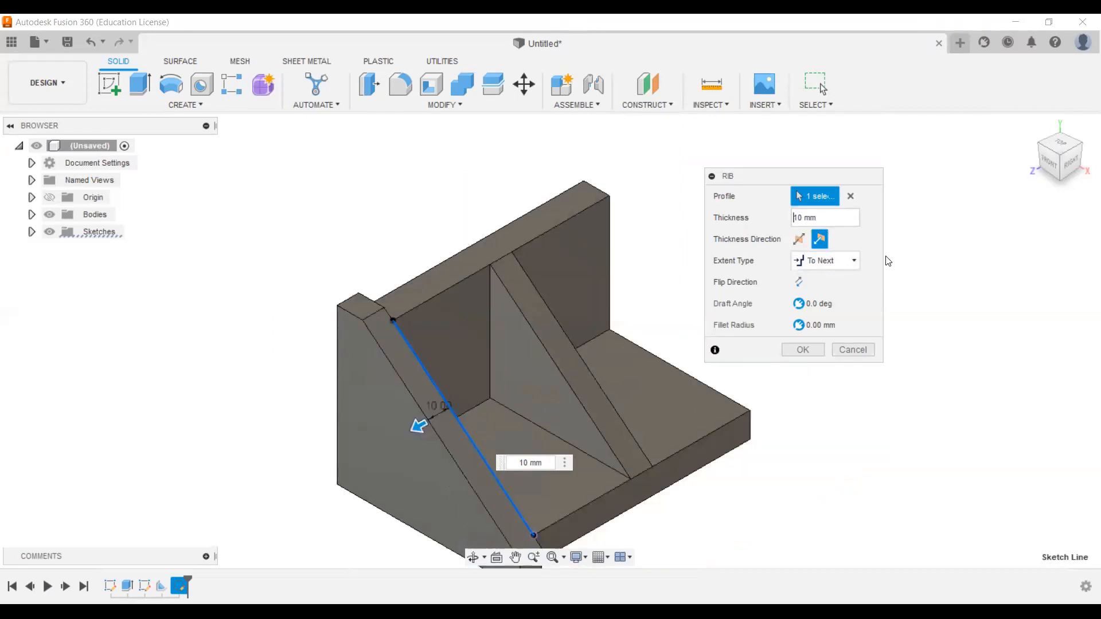
pyautogui.write('-')
pyautogui.click(419, 426)
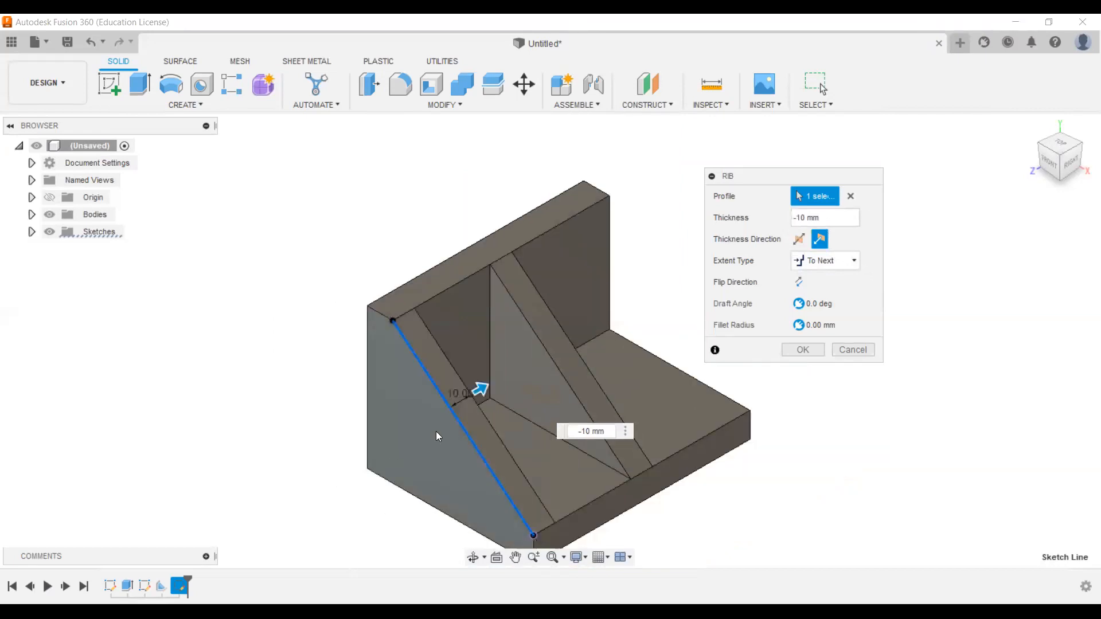
pyautogui.scroll(1, 436, 431)
pyautogui.scroll(2, 500, 412)
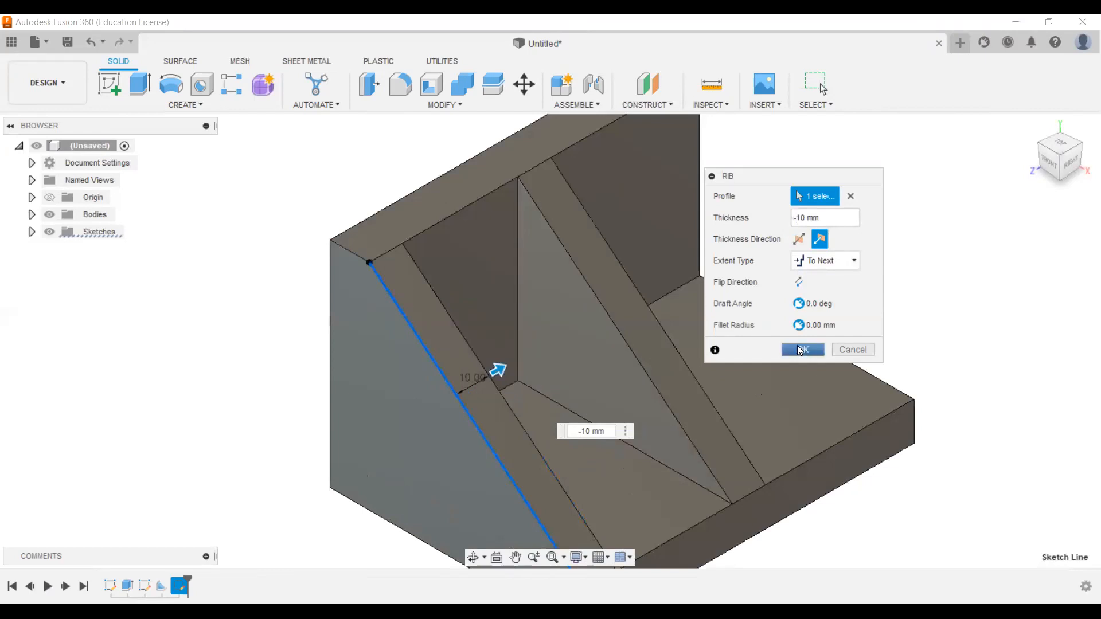
pyautogui.click(804, 349)
pyautogui.scroll(2, 468, 444)
pyautogui.scroll(-2, 484, 408)
pyautogui.scroll(-3, 485, 408)
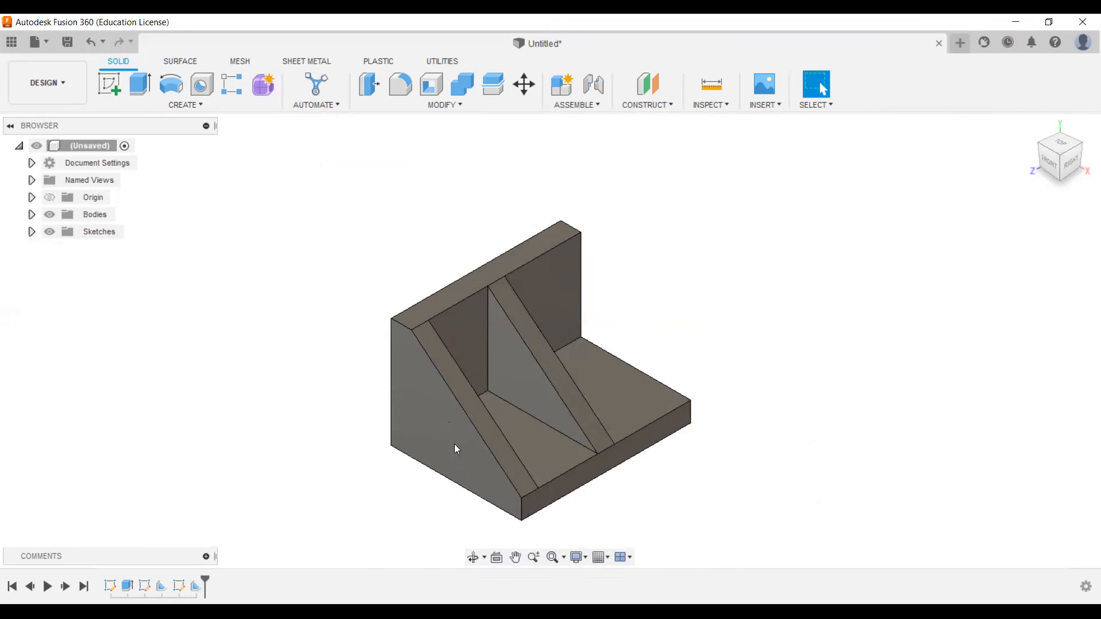
pyautogui.scroll(2, 623, 485)
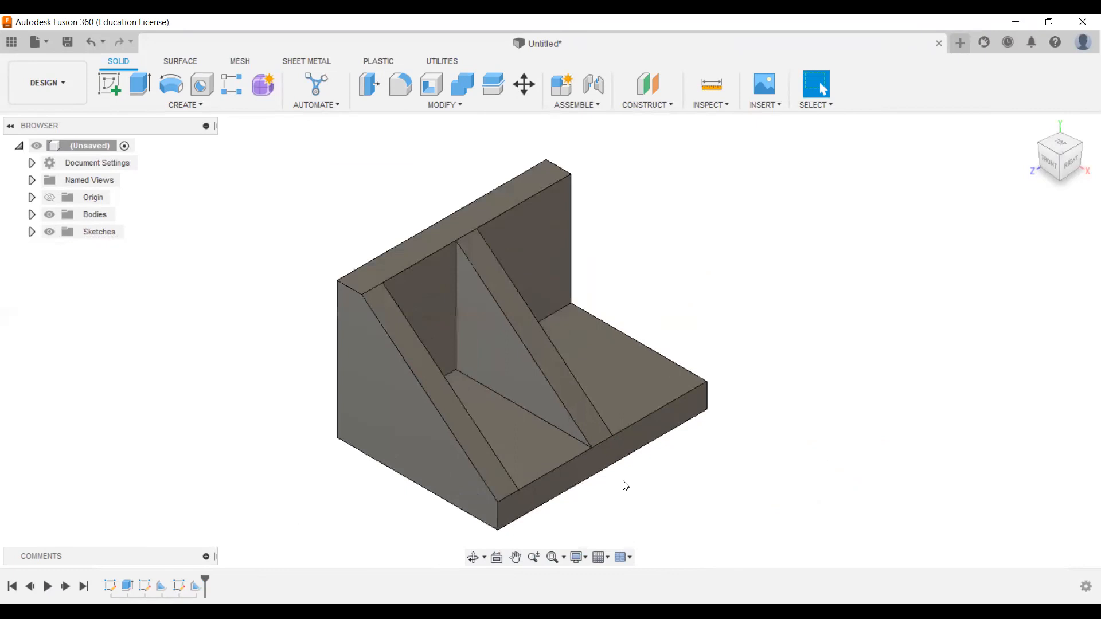
pyautogui.scroll(1, 624, 487)
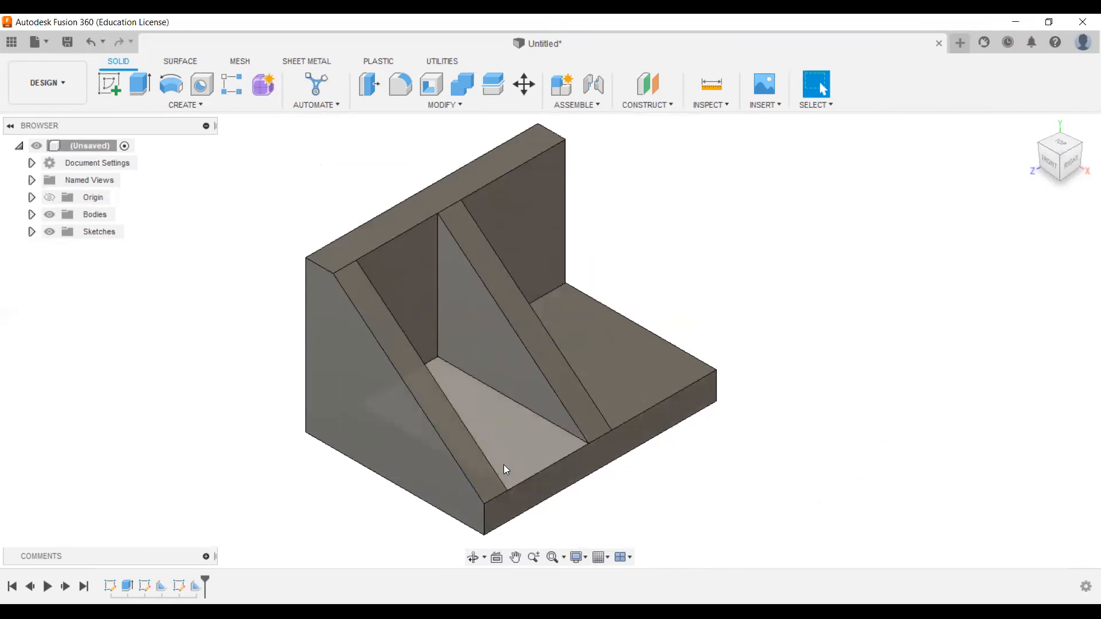
pyautogui.scroll(-1, 503, 462)
pyautogui.scroll(-2, 503, 459)
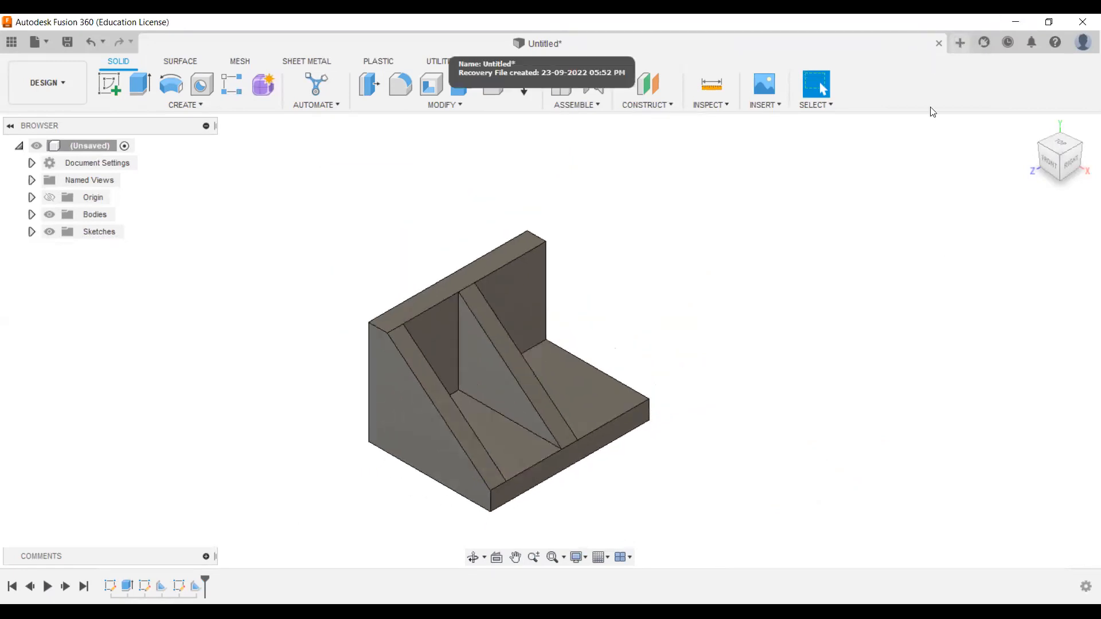
# Open a new blank design
pyautogui.click(962, 43)
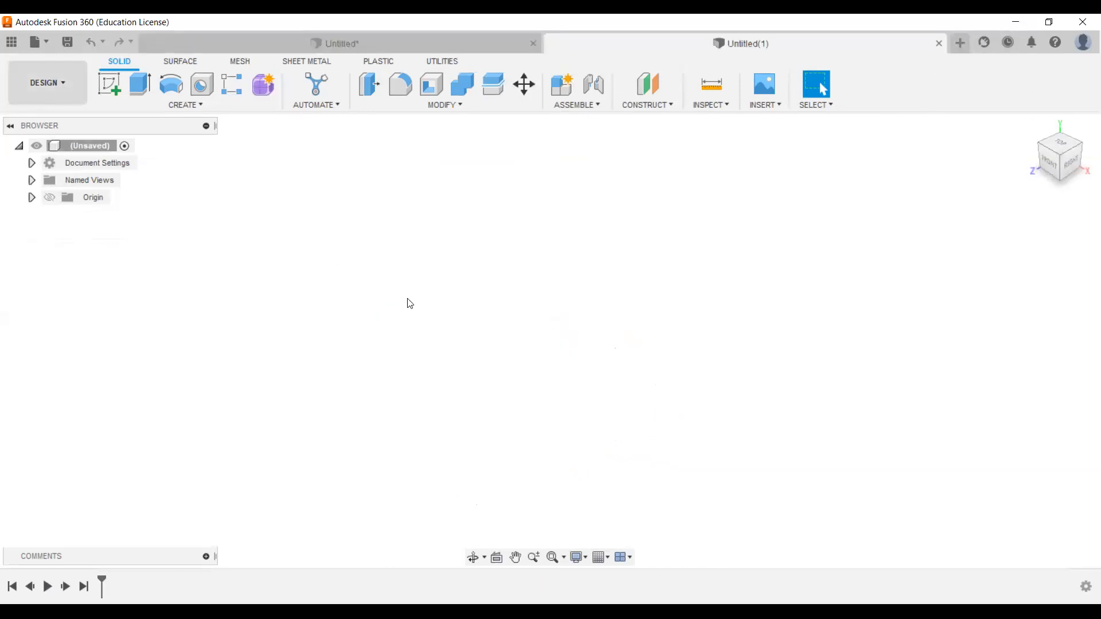
pyautogui.click(158, 105)
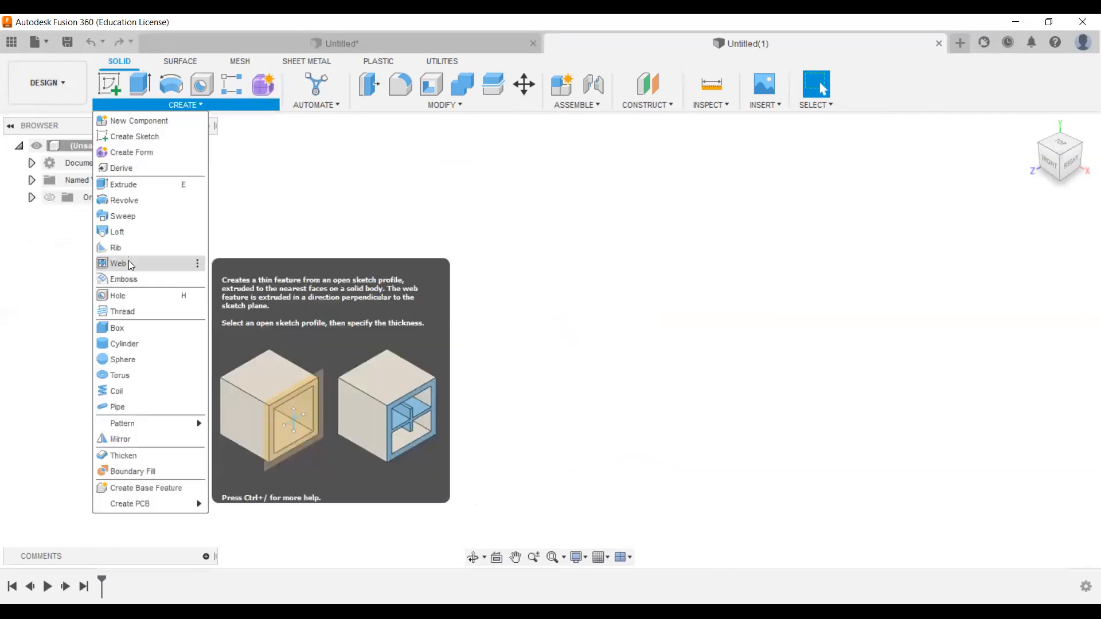
pyautogui.click(437, 101)
pyautogui.click(427, 107)
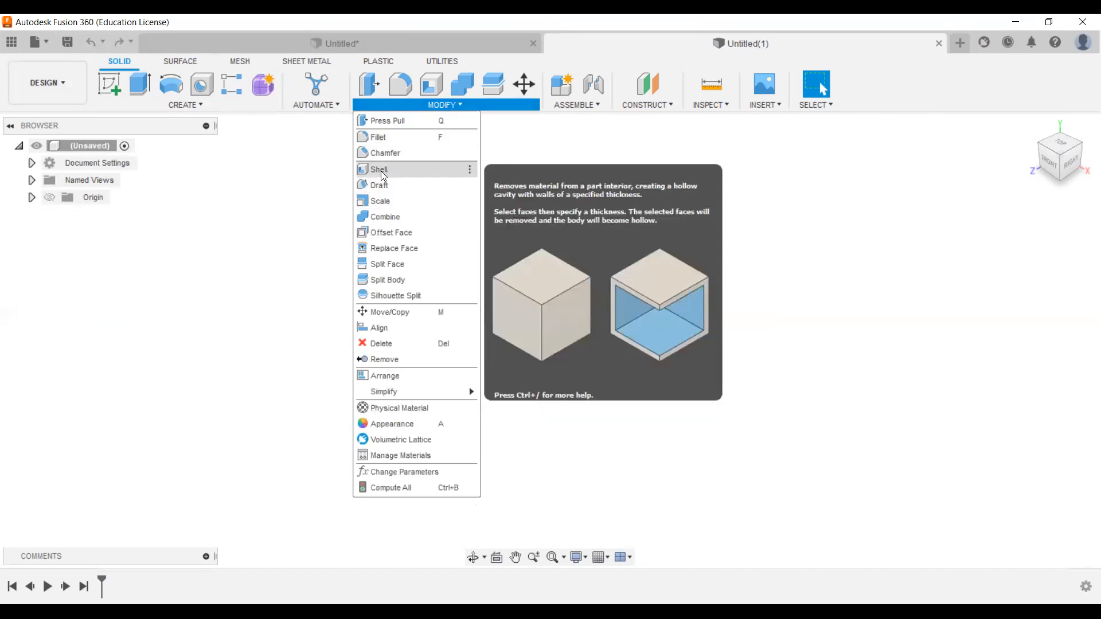
pyautogui.click(261, 293)
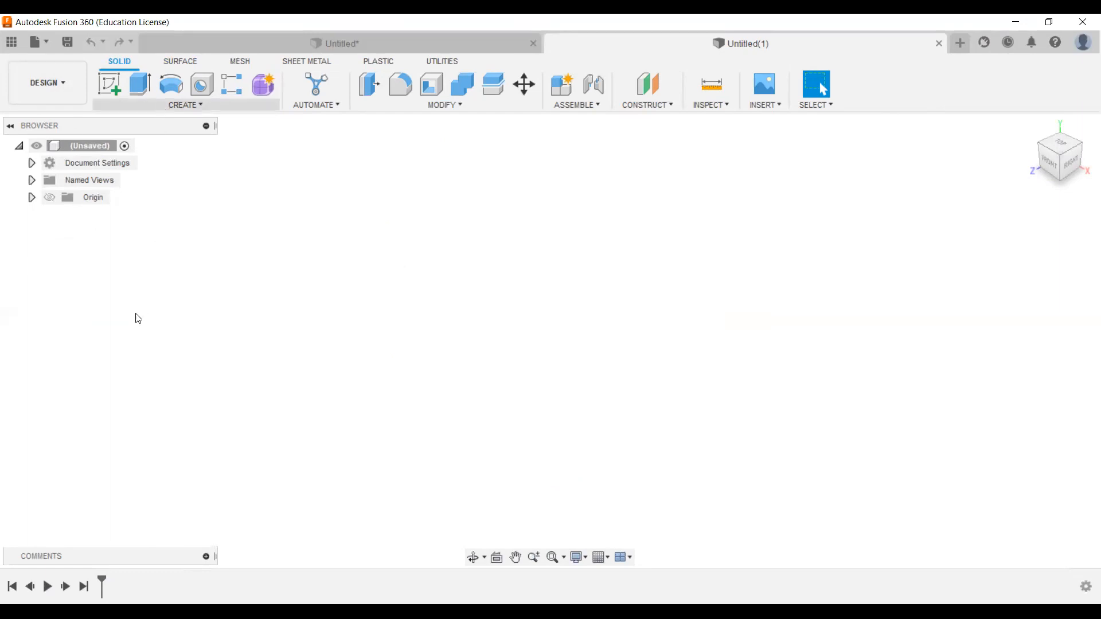
pyautogui.click(186, 105)
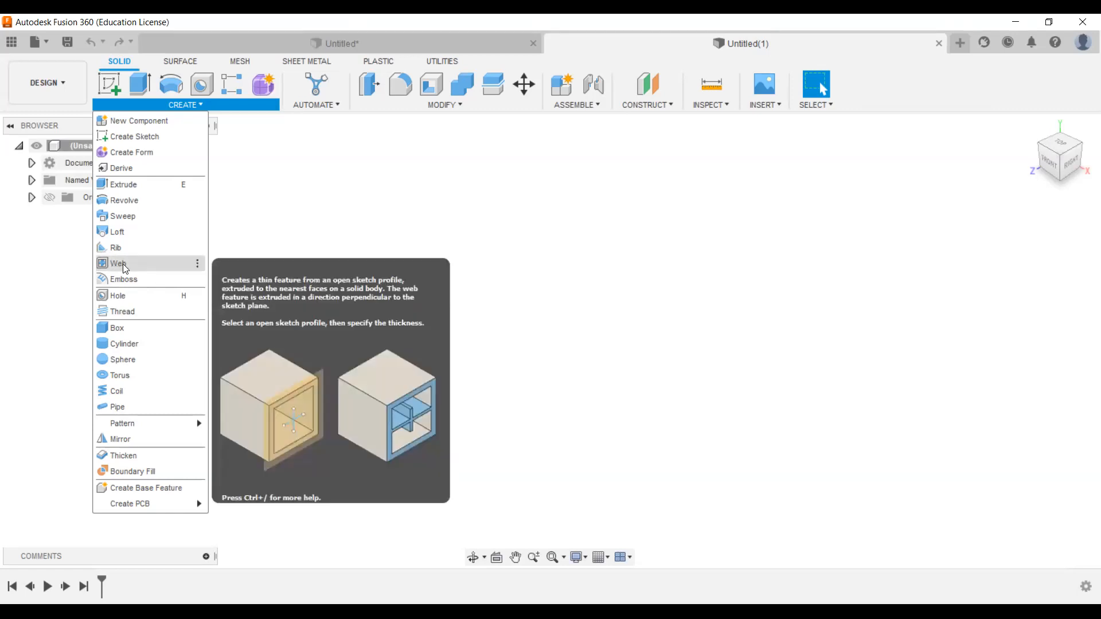
pyautogui.click(331, 249)
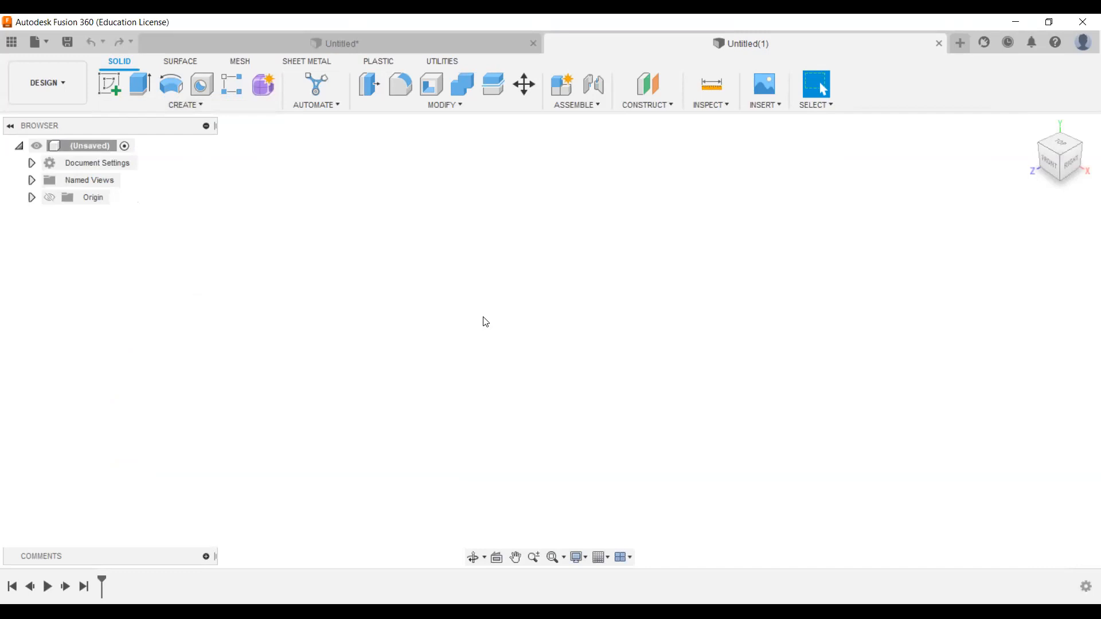
# Sketch a 100 mm by 100 mm center rectangle at the origin on the horizontal plane and finish the sketch
pyautogui.click(185, 105)
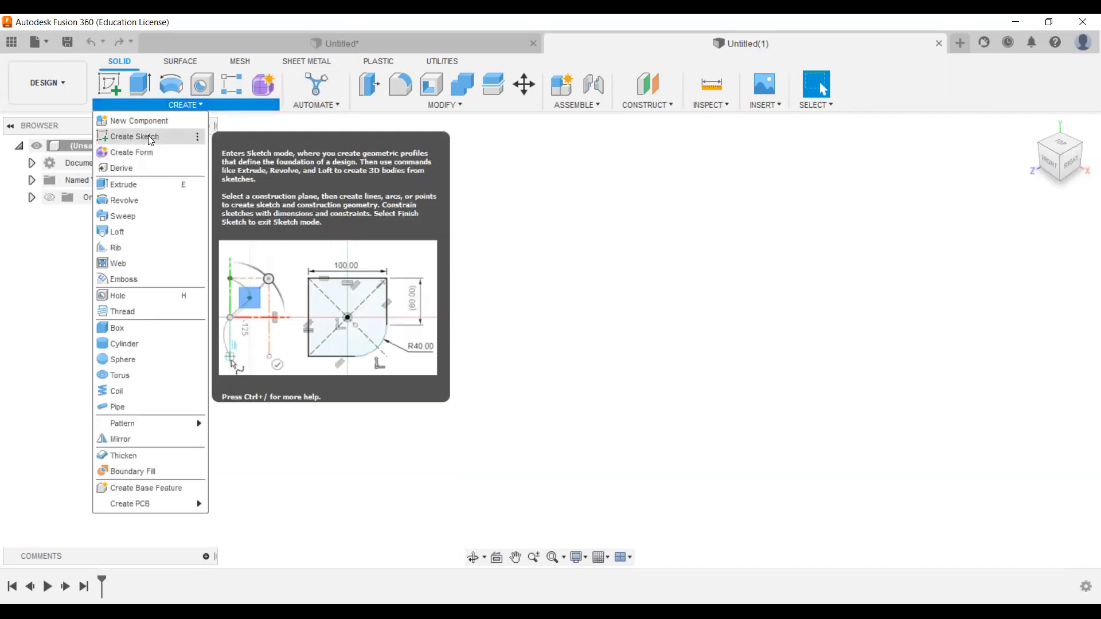
pyautogui.click(546, 375)
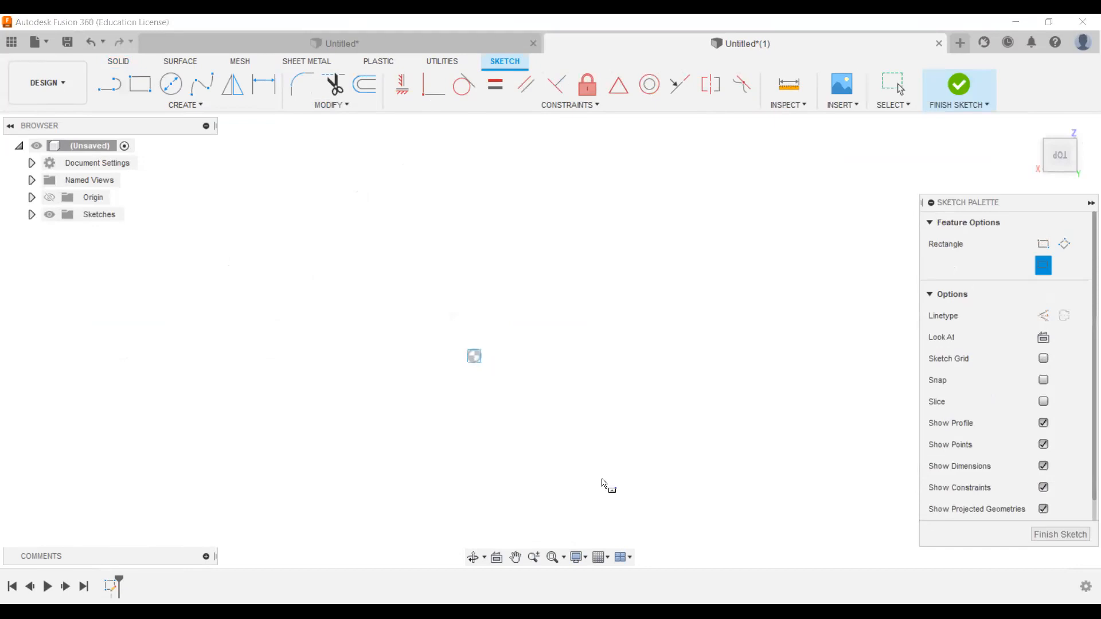
pyautogui.click(474, 356)
pyautogui.write('11')
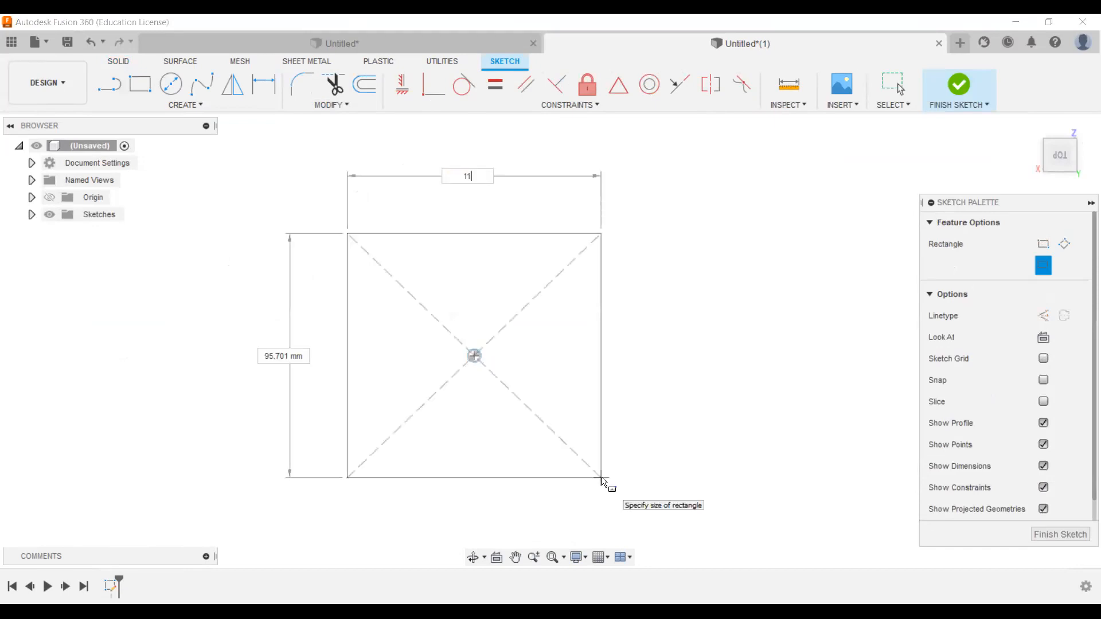
pyautogui.press('BackSpace')
pyautogui.write('00')
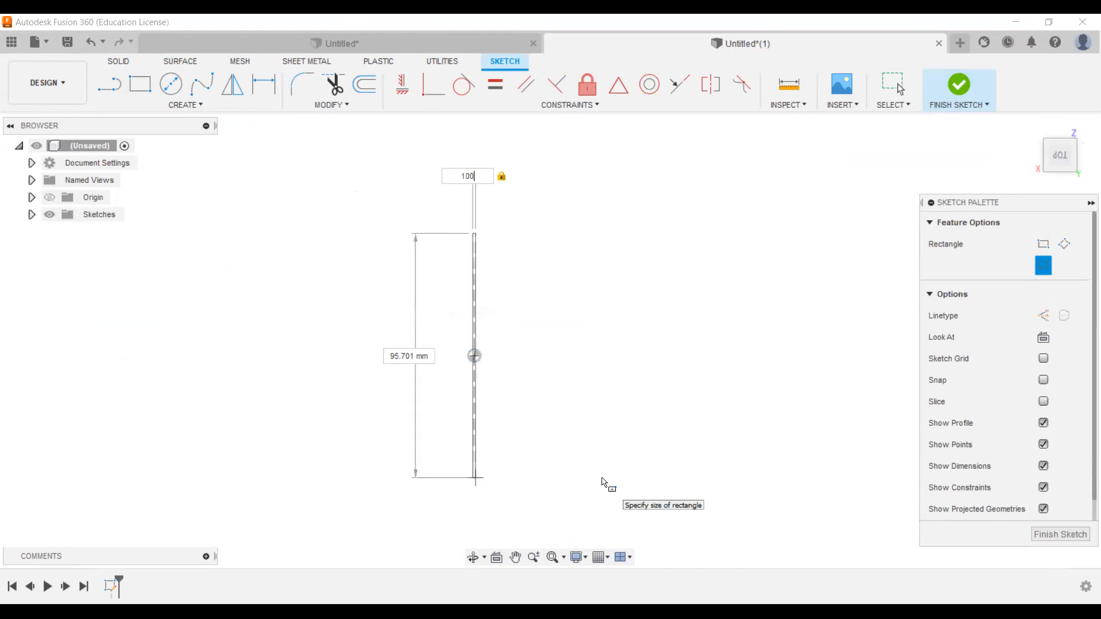
pyautogui.press('Tab')
pyautogui.write('100')
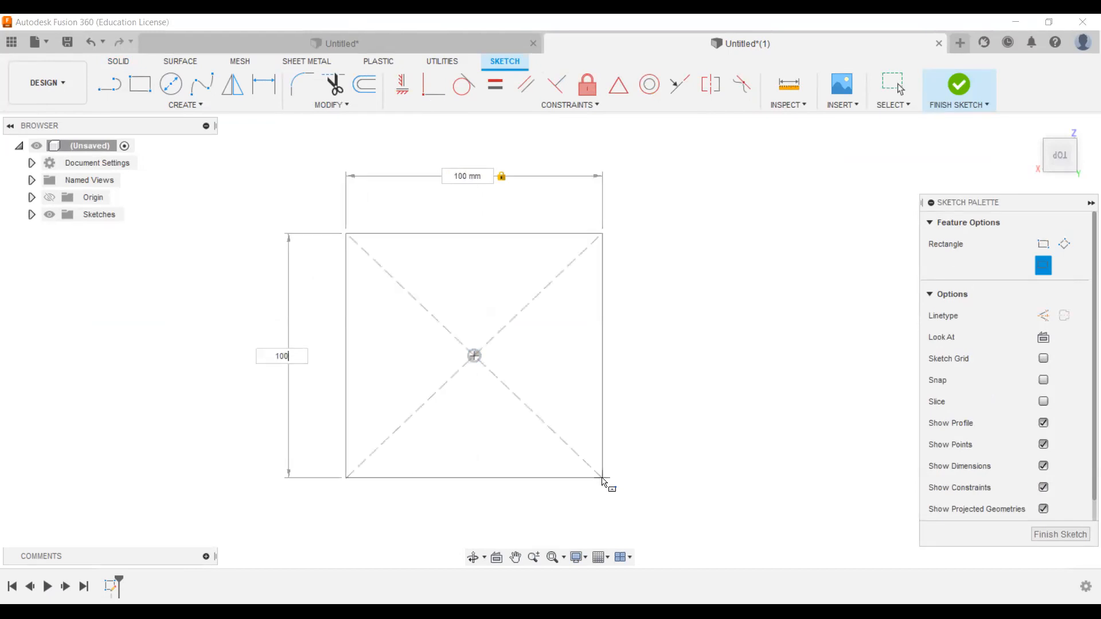
pyautogui.press('Tab')
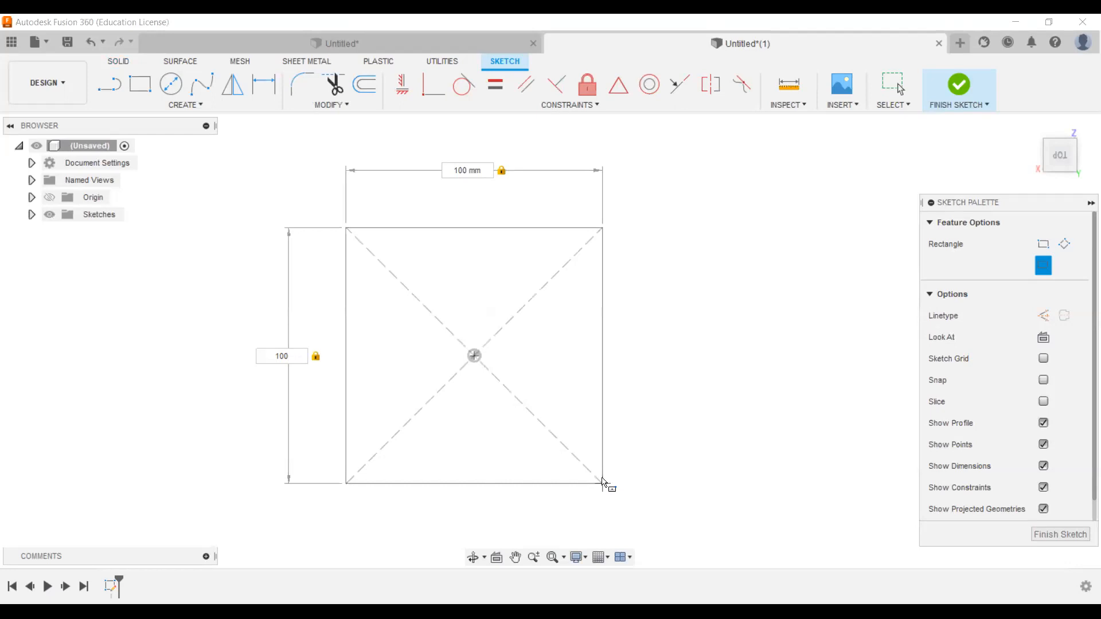
pyautogui.press('Return')
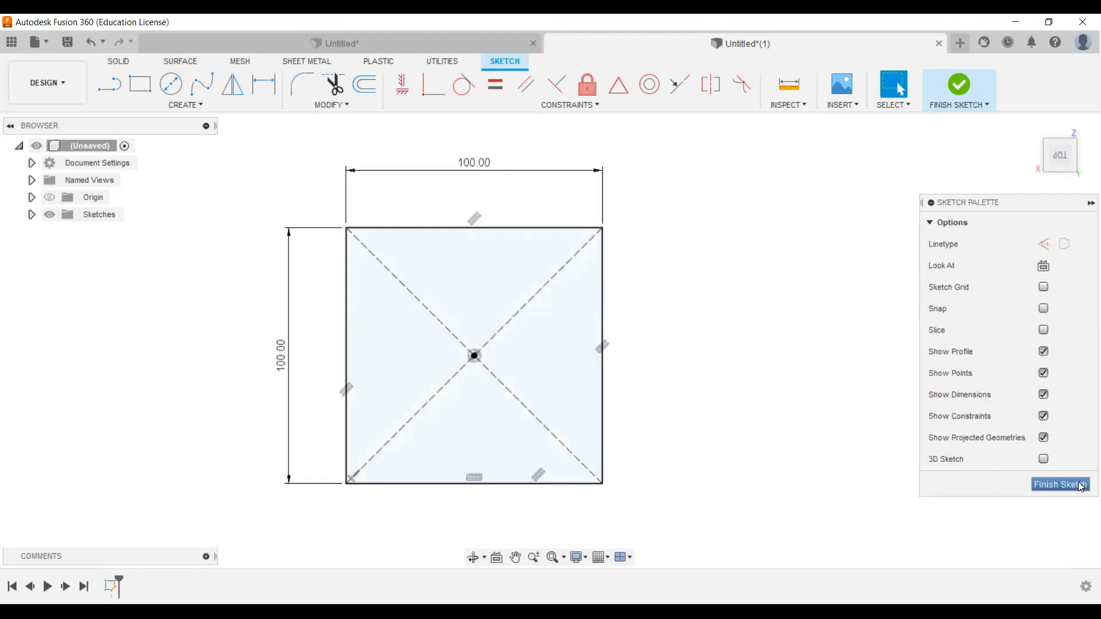
pyautogui.click(1080, 486)
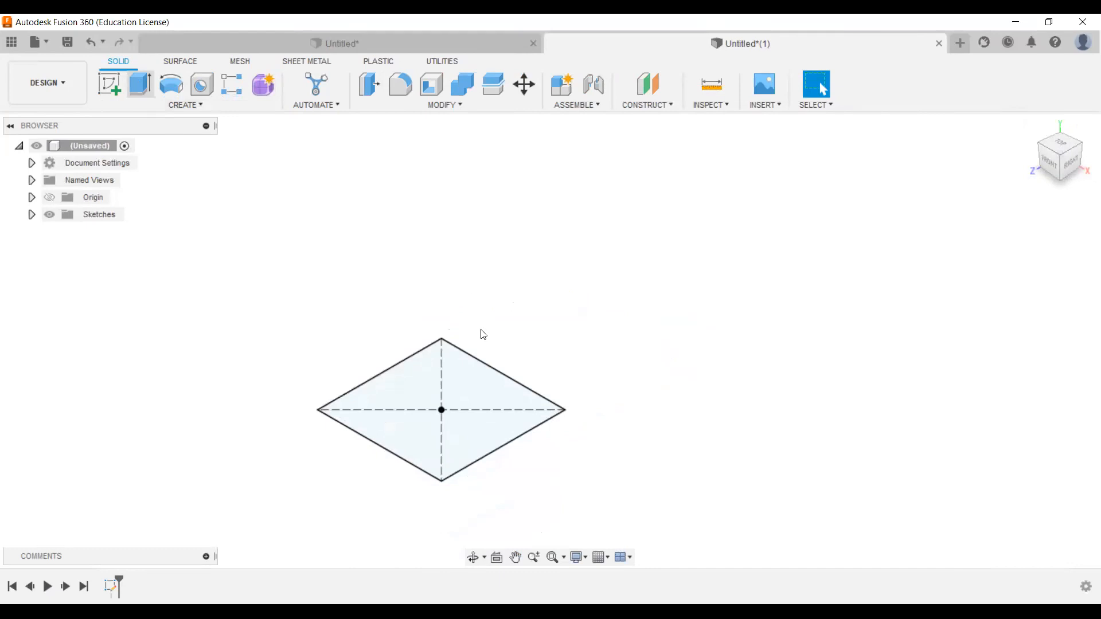
# Extrude the square profile upward 80 mm as a new body
pyautogui.press('e')
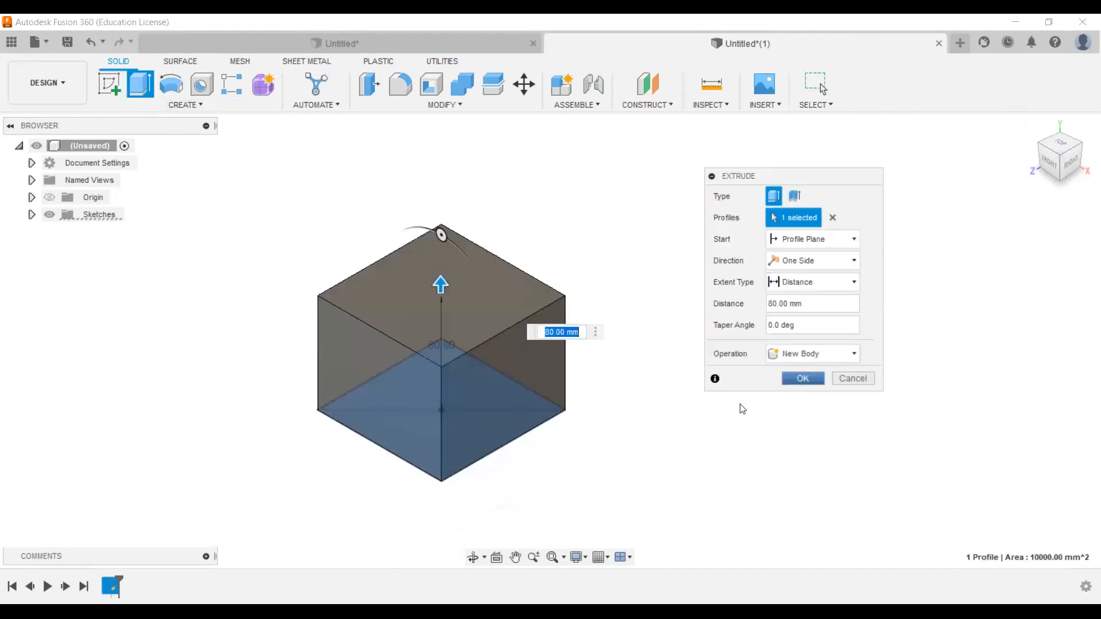
pyautogui.press('Return')
pyautogui.click(476, 558)
pyautogui.moveTo(379, 474)
pyautogui.mouseDown()
pyautogui.moveTo(449, 373)
pyautogui.moveTo(536, 462)
pyautogui.moveTo(679, 457)
pyautogui.moveTo(504, 480)
pyautogui.moveTo(401, 445)
pyautogui.moveTo(385, 454)
pyautogui.mouseUp()
pyautogui.press('Escape')
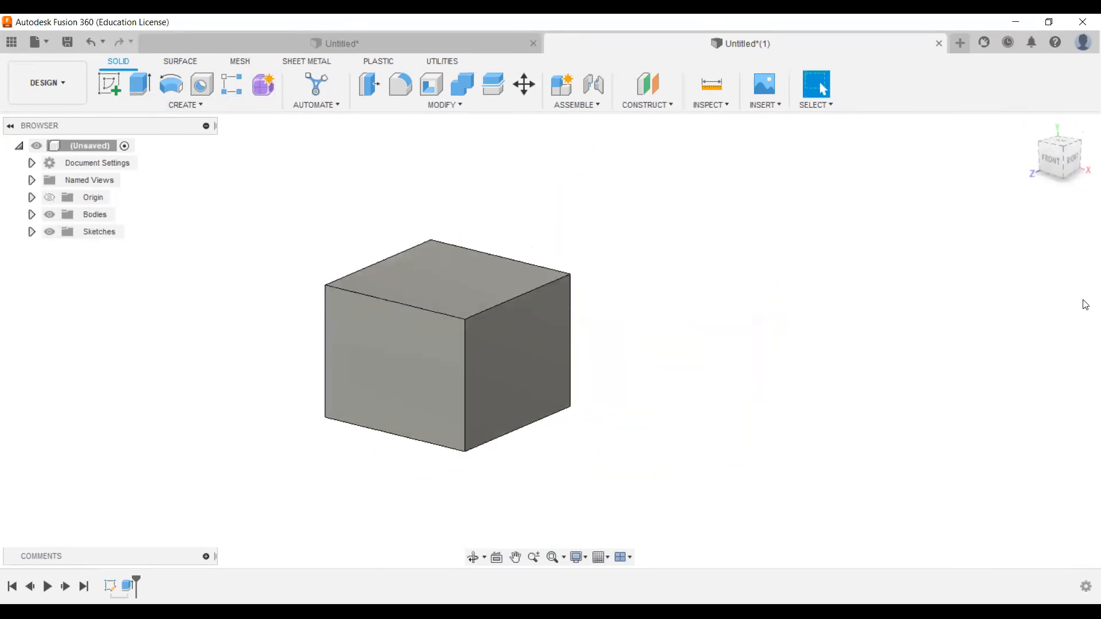
pyautogui.click(1036, 136)
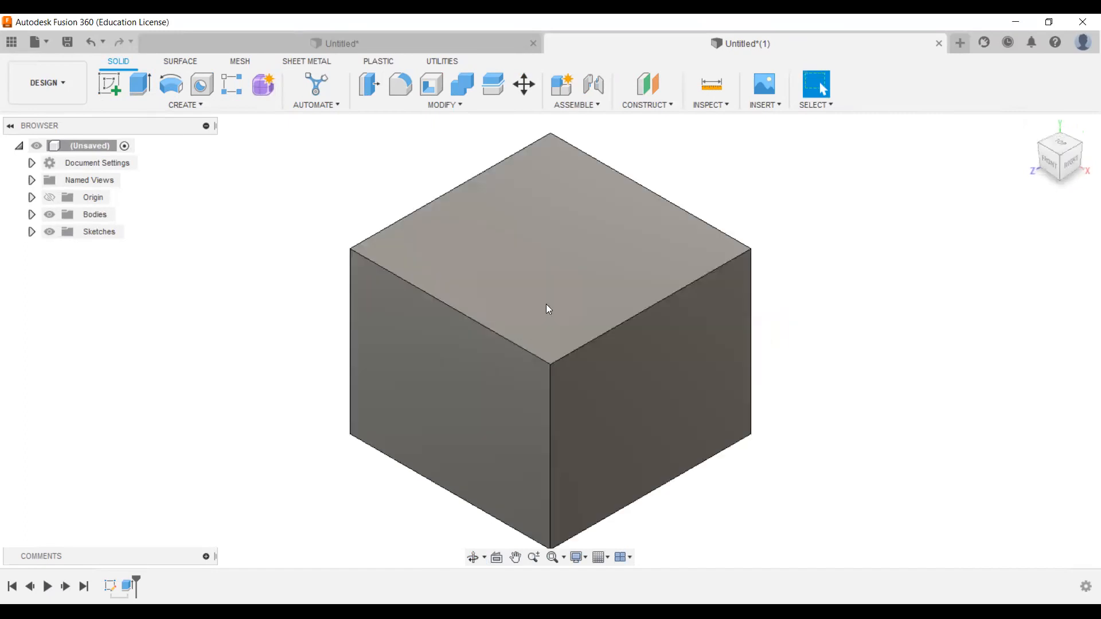
pyautogui.scroll(-3, 580, 447)
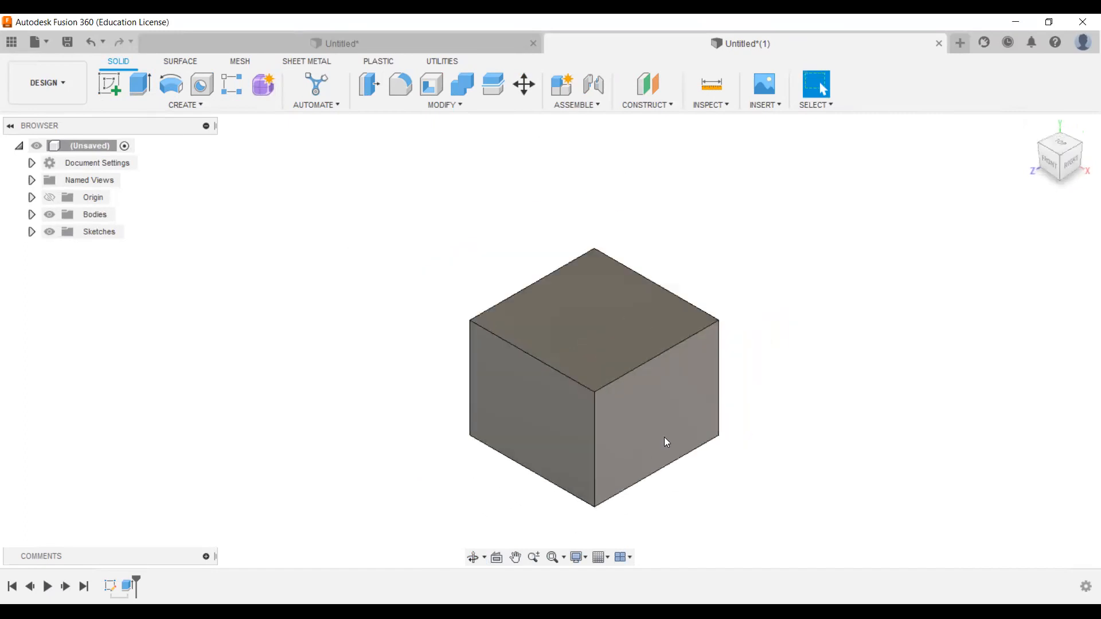
pyautogui.moveTo(794, 395); pyautogui.dragTo(682, 380, button='middle')
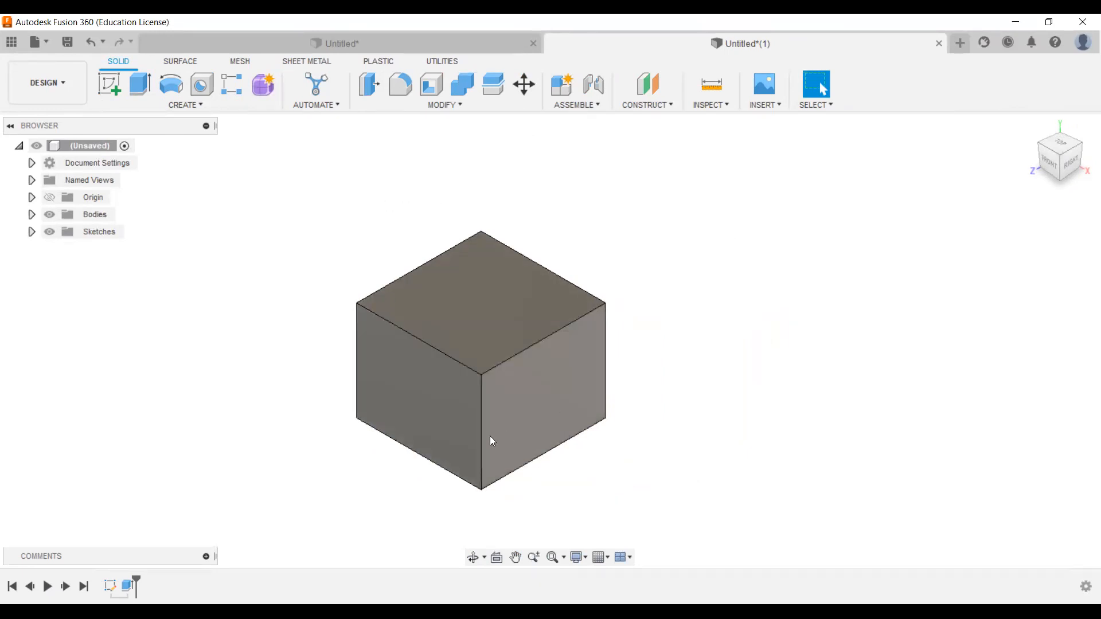
# Start a Shell that removes the box's top face, with an inside thickness of 3 mm
pyautogui.click(473, 558)
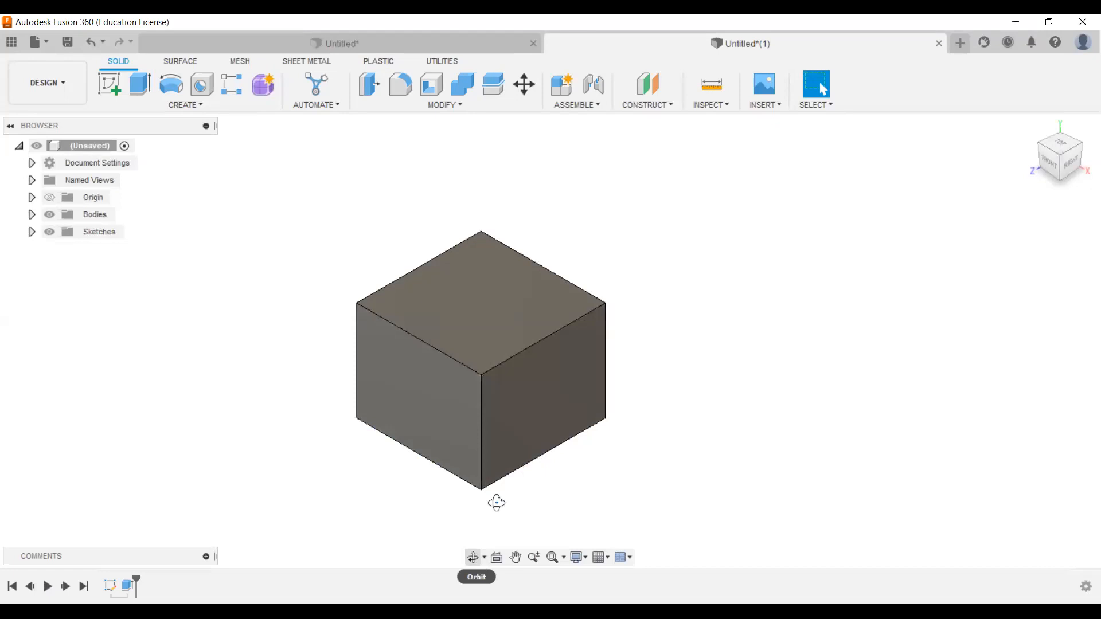
pyautogui.moveTo(496, 503); pyautogui.dragTo(456, 494)
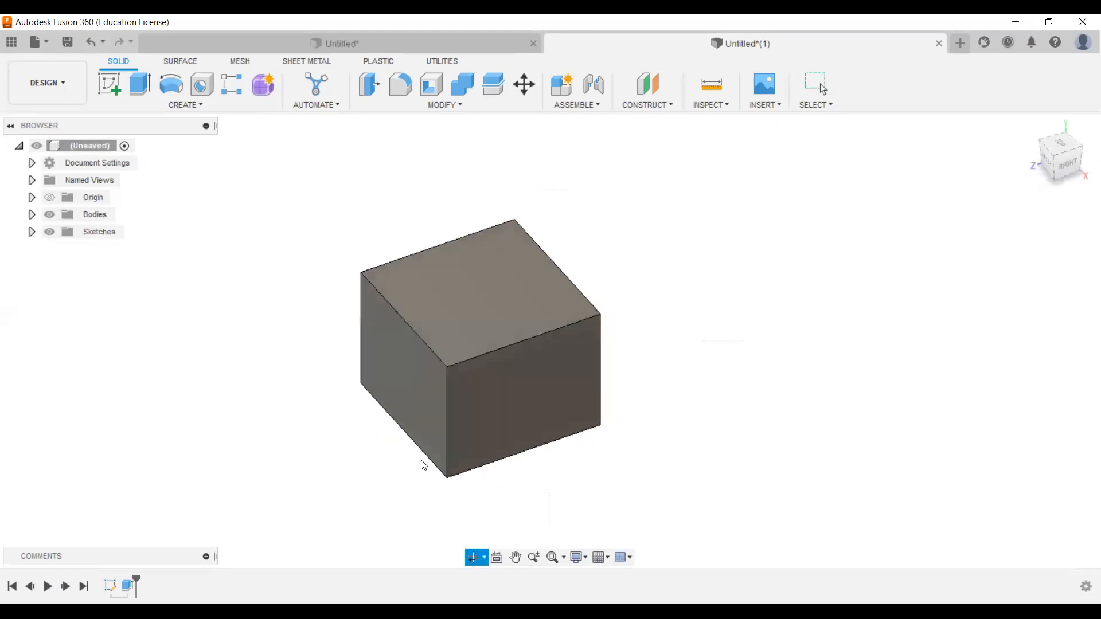
pyautogui.press('Escape')
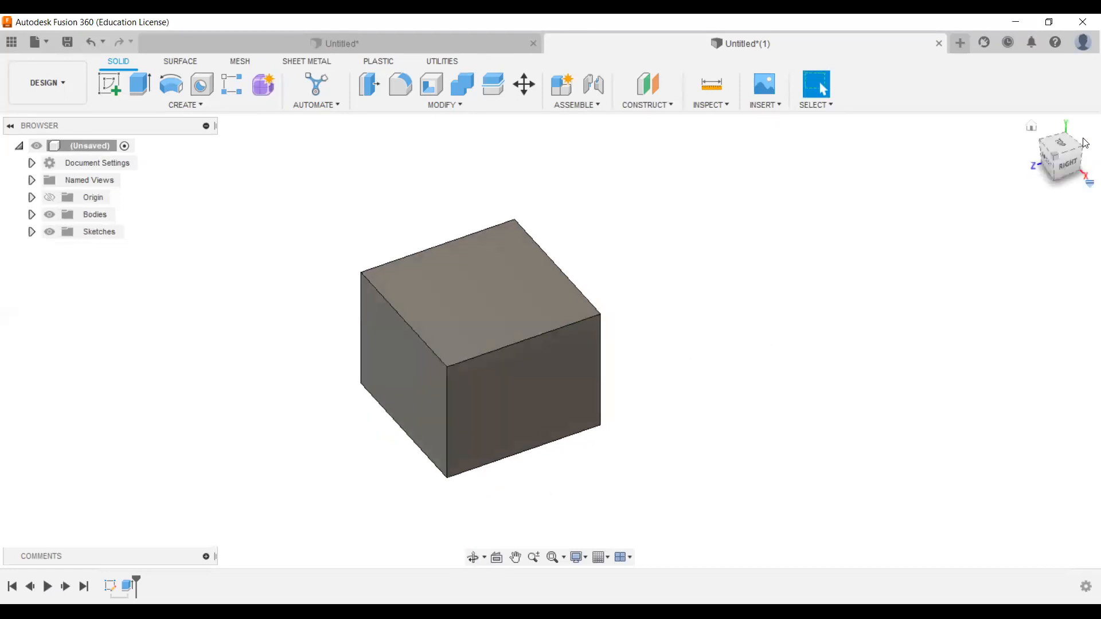
pyautogui.click(1030, 127)
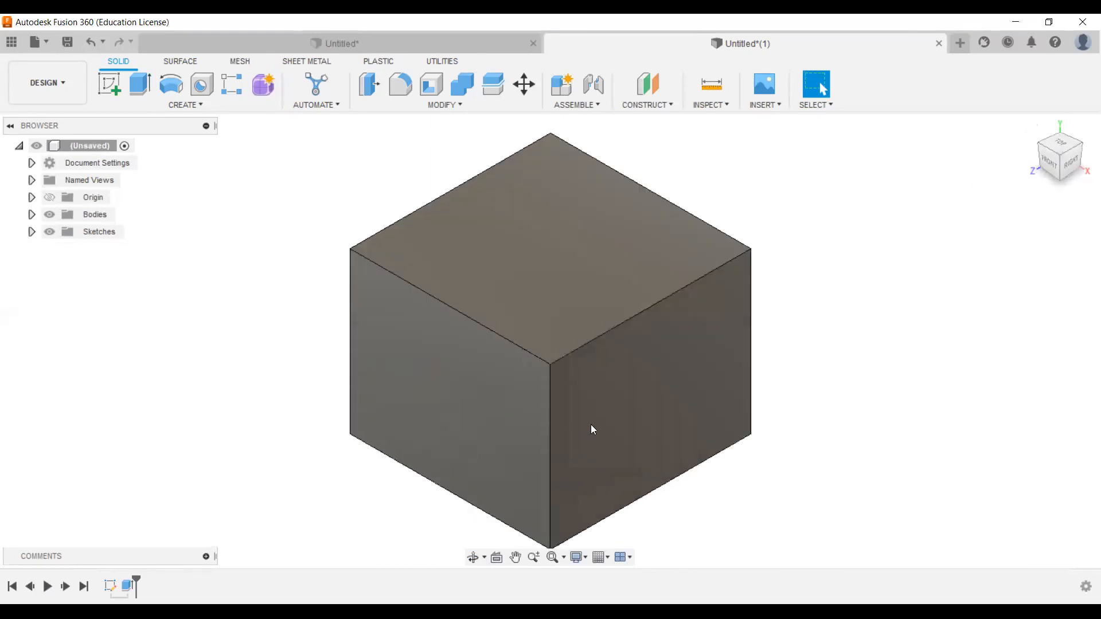
pyautogui.moveTo(748, 384); pyautogui.dragTo(638, 378, button='middle')
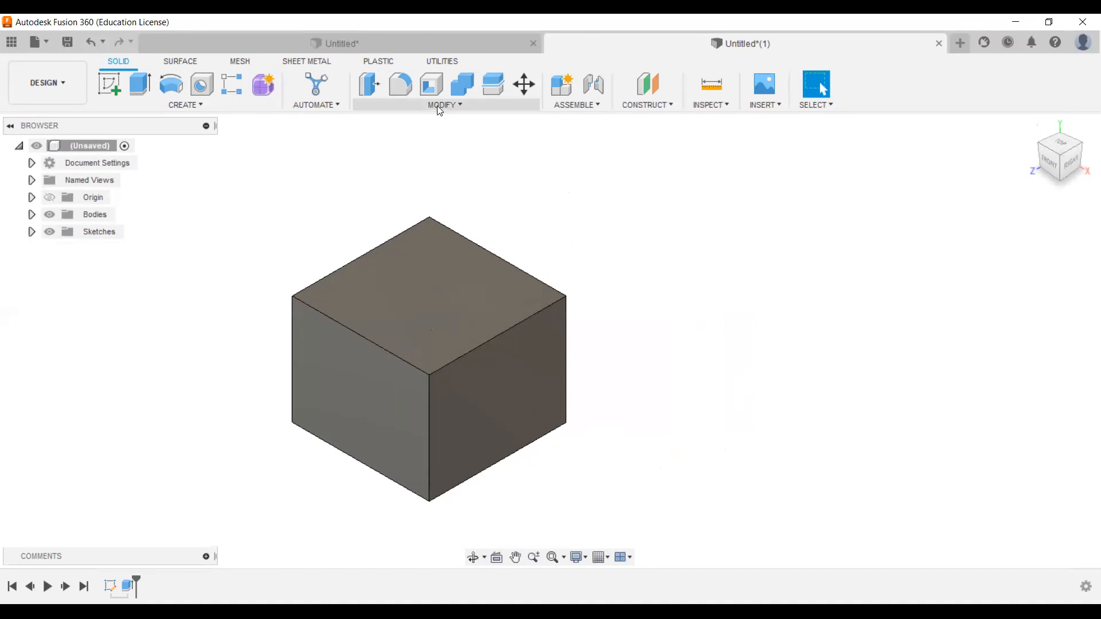
pyautogui.click(440, 107)
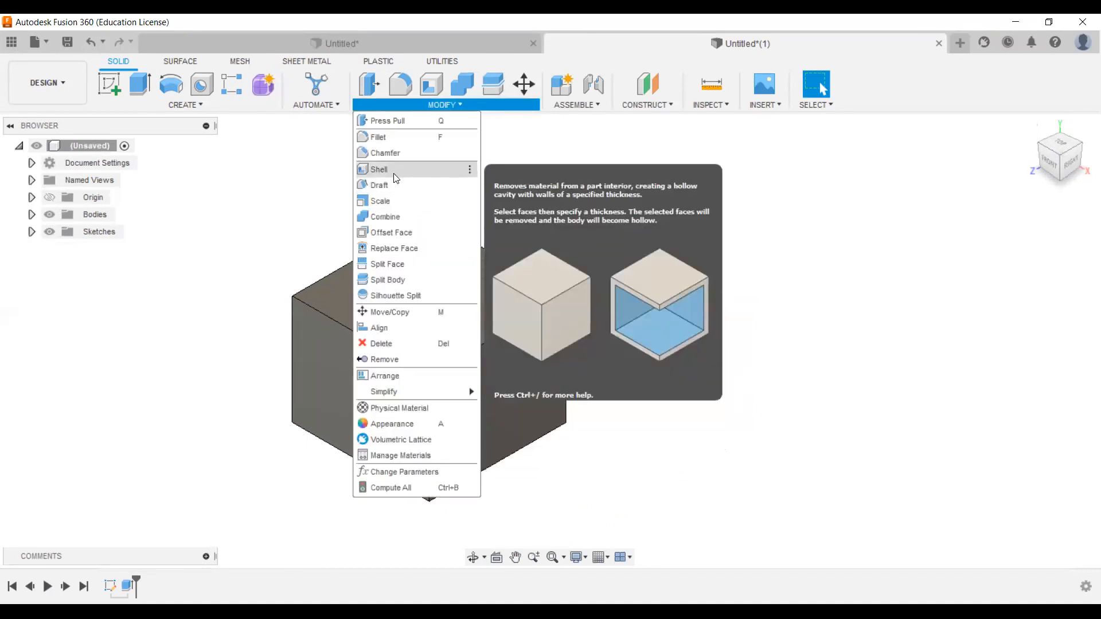
pyautogui.click(393, 171)
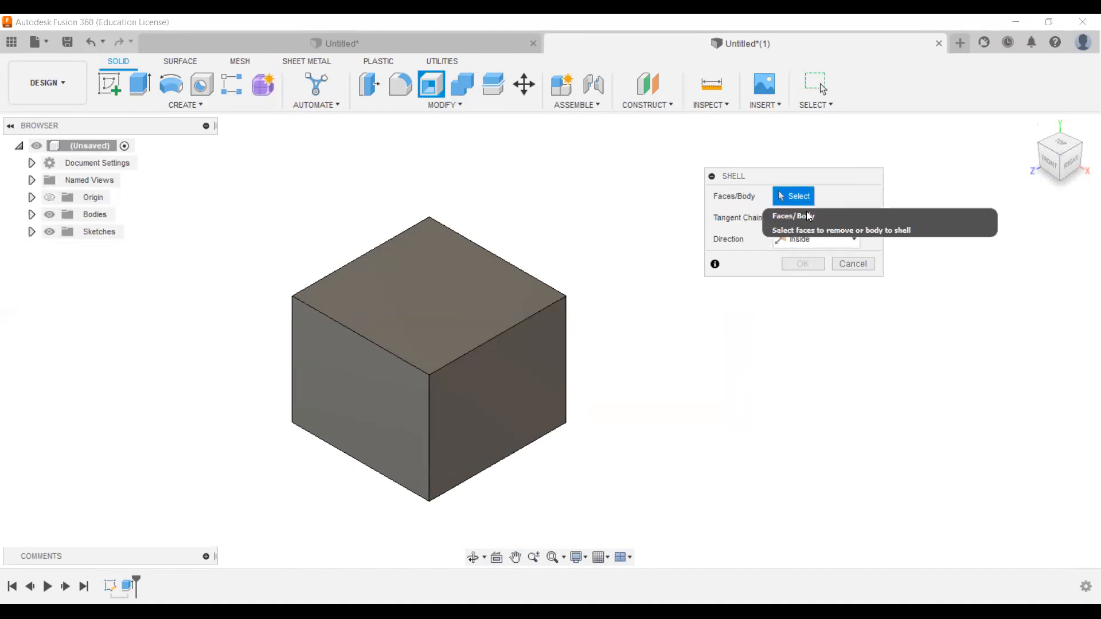
pyautogui.click(429, 300)
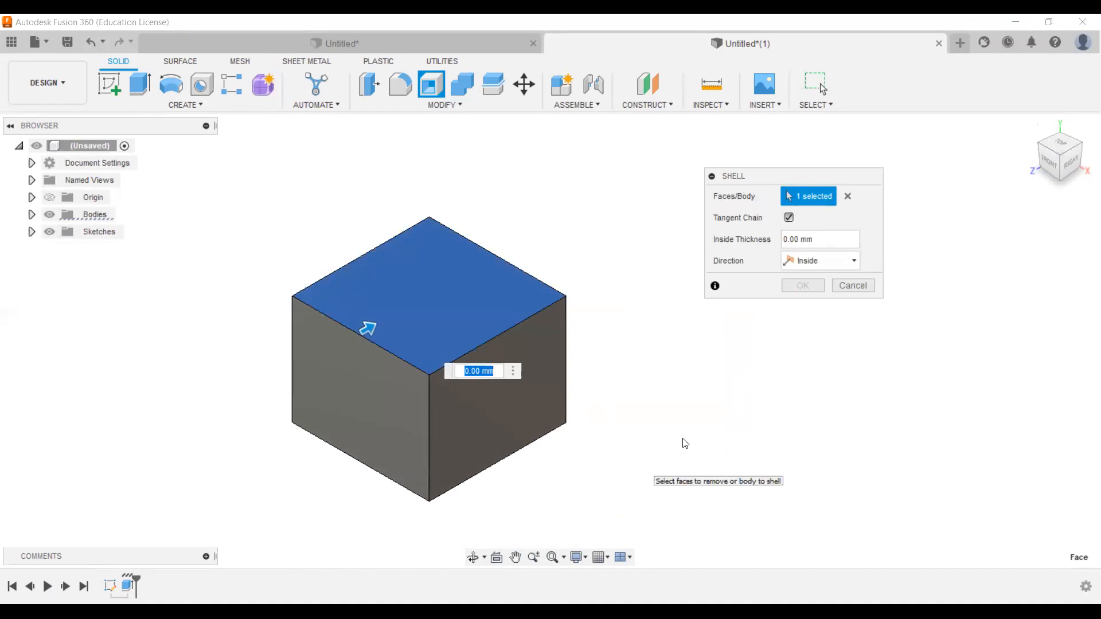
pyautogui.write('3')
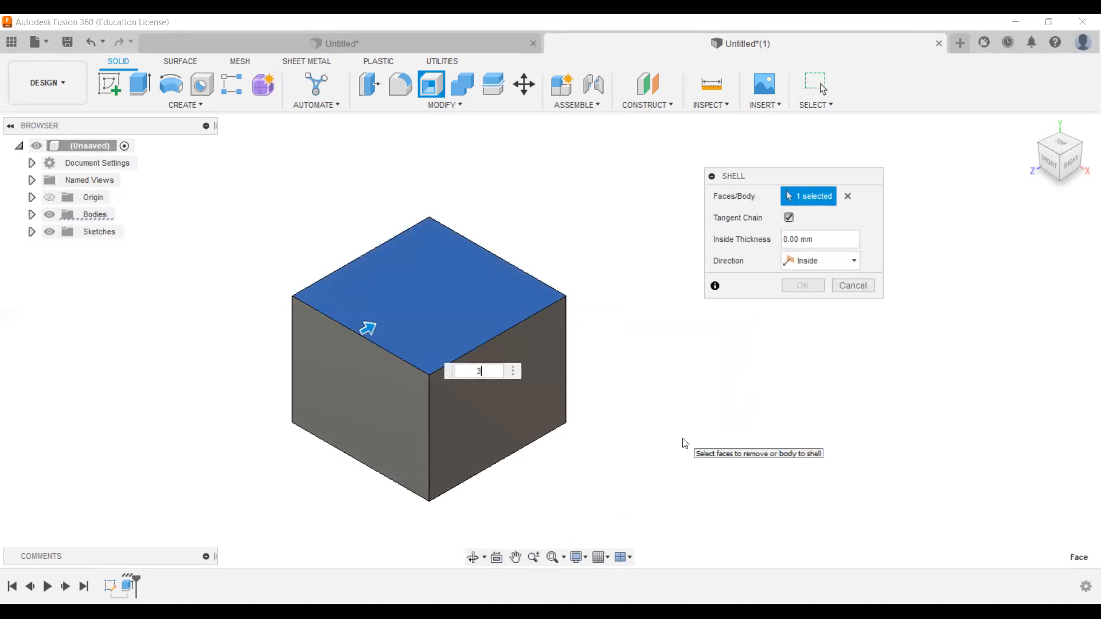
# Try the Outside direction for the shell and switch it back to Inside
pyautogui.scroll(3, 431, 338)
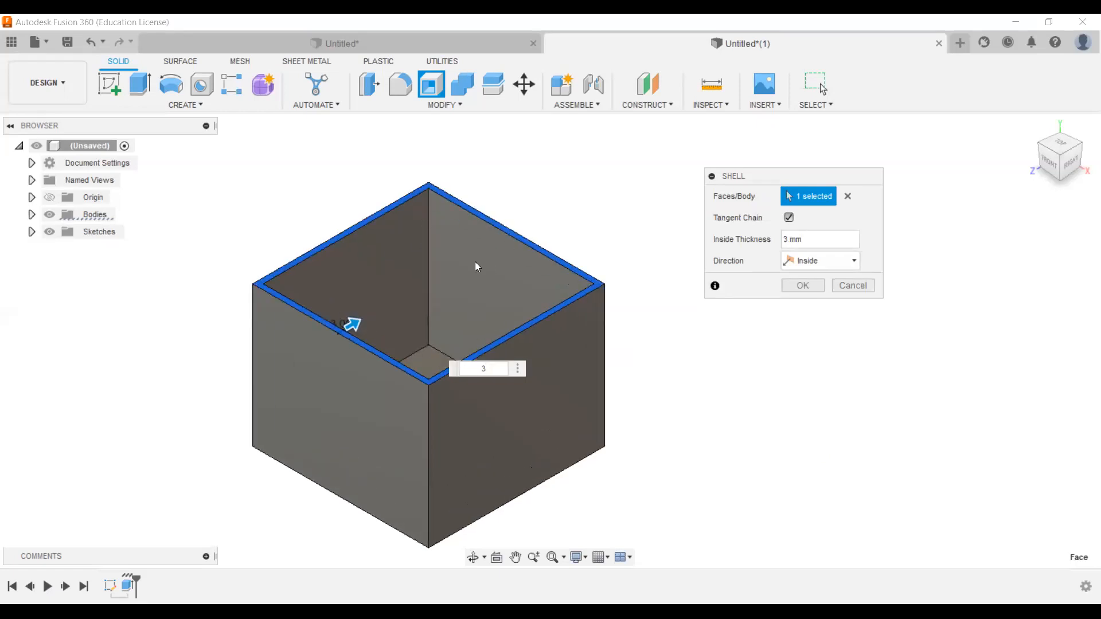
pyautogui.click(473, 558)
pyautogui.moveTo(385, 383)
pyautogui.mouseDown()
pyautogui.moveTo(363, 432)
pyautogui.moveTo(367, 459)
pyautogui.moveTo(376, 351)
pyautogui.moveTo(423, 291)
pyautogui.moveTo(383, 347)
pyautogui.moveTo(366, 352)
pyautogui.moveTo(371, 376)
pyautogui.mouseUp()
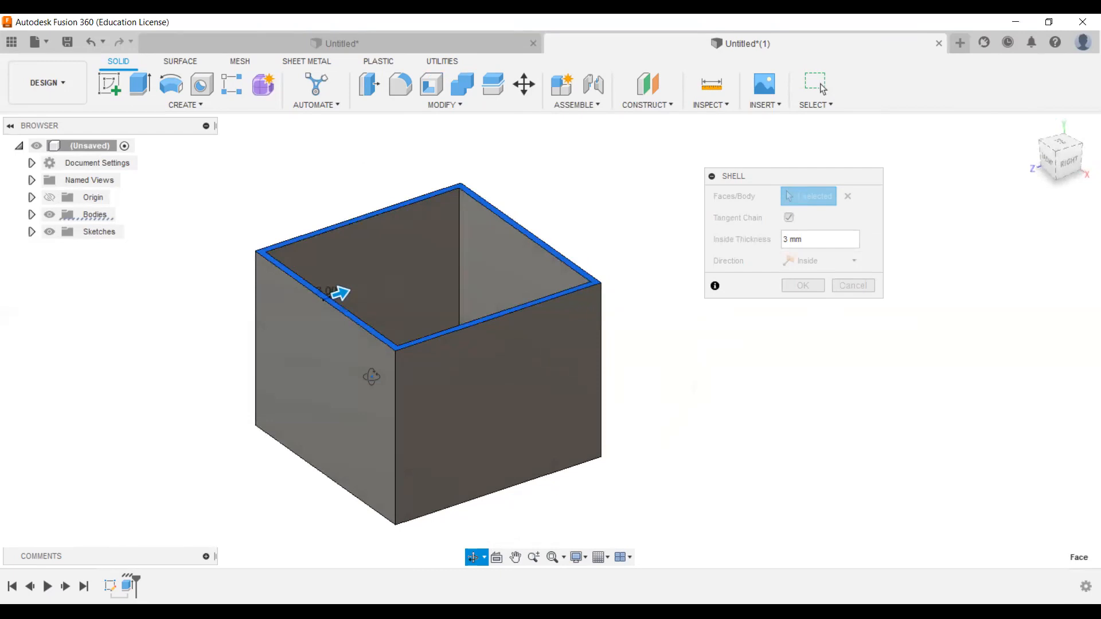
pyautogui.press('Escape')
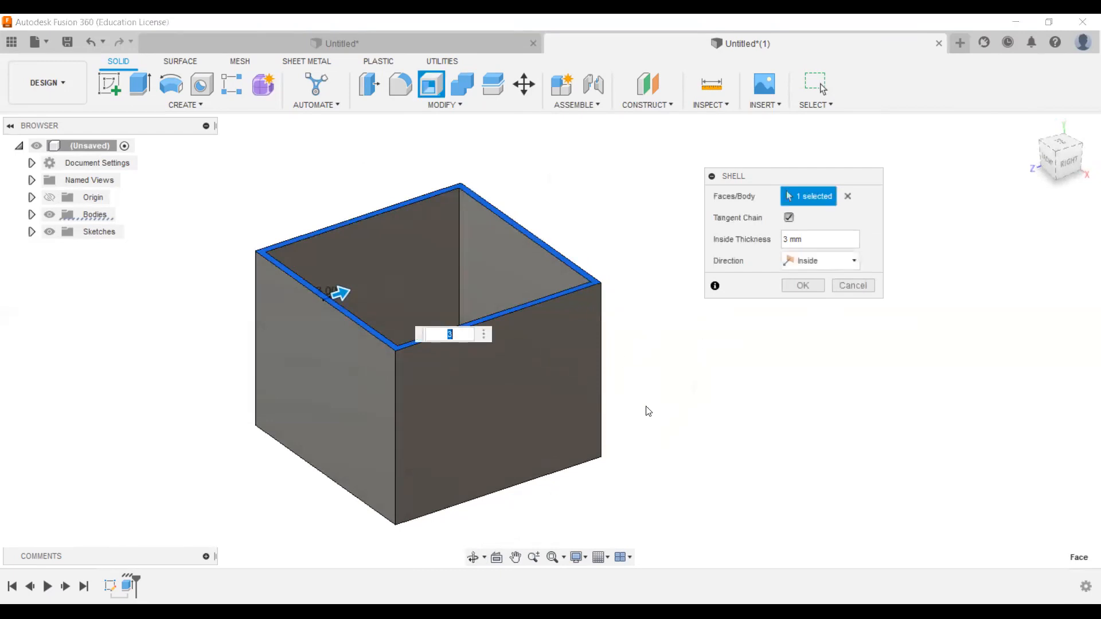
pyautogui.scroll(-1, 555, 294)
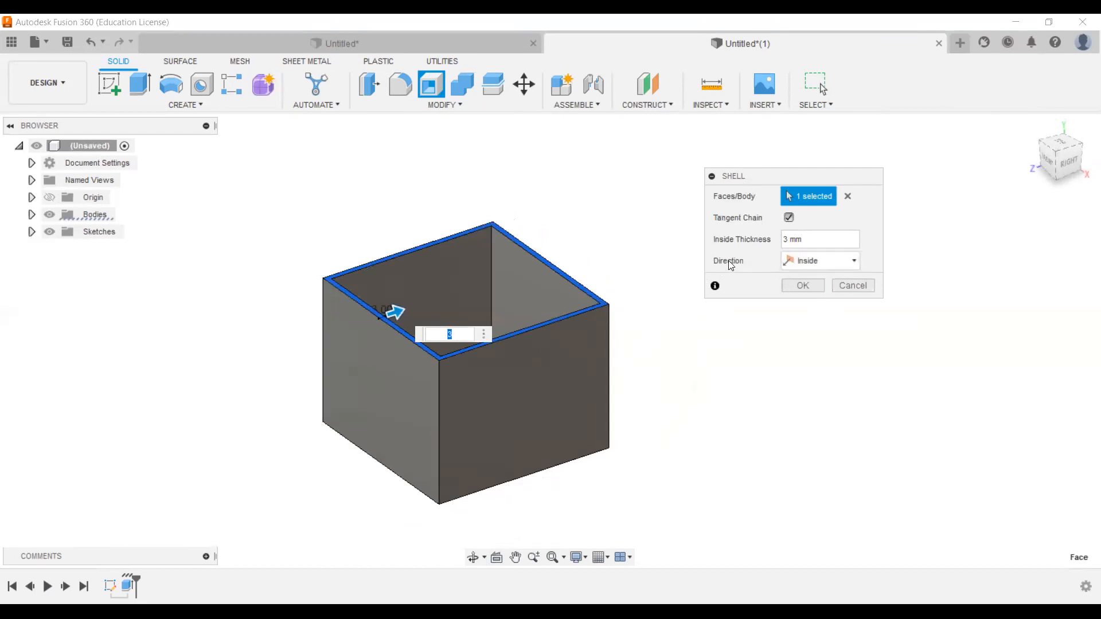
pyautogui.scroll(1, 394, 328)
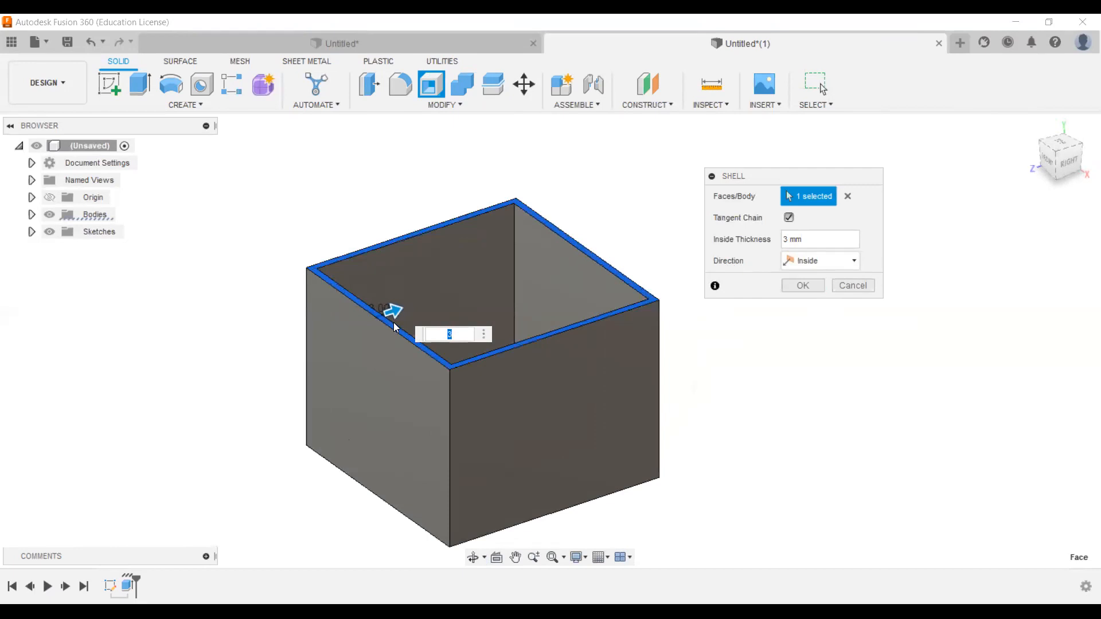
pyautogui.scroll(3, 393, 322)
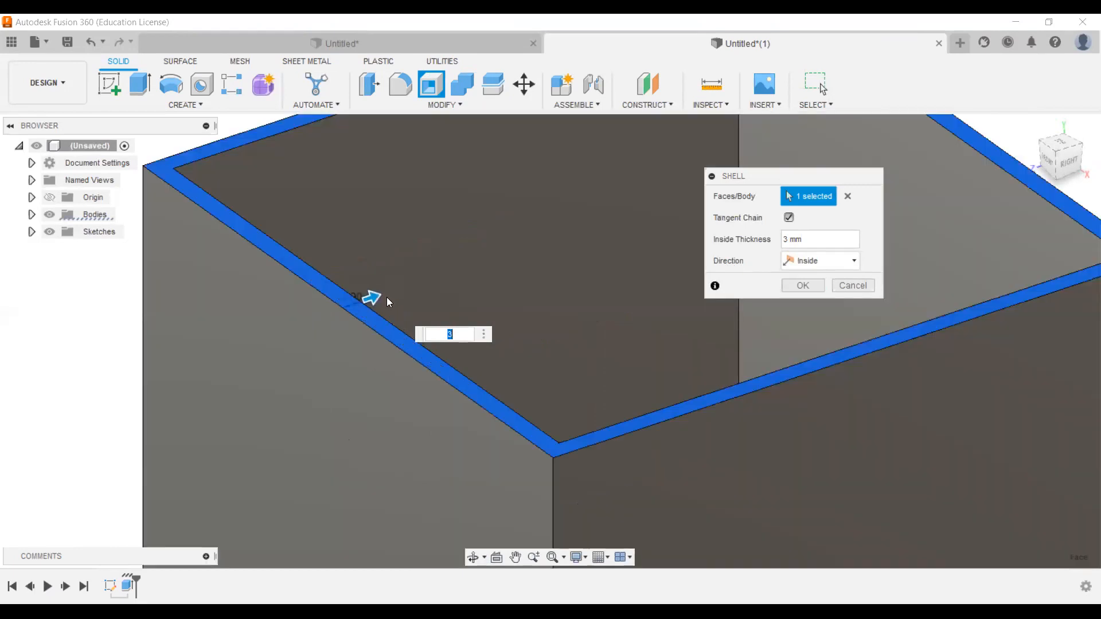
pyautogui.click(816, 262)
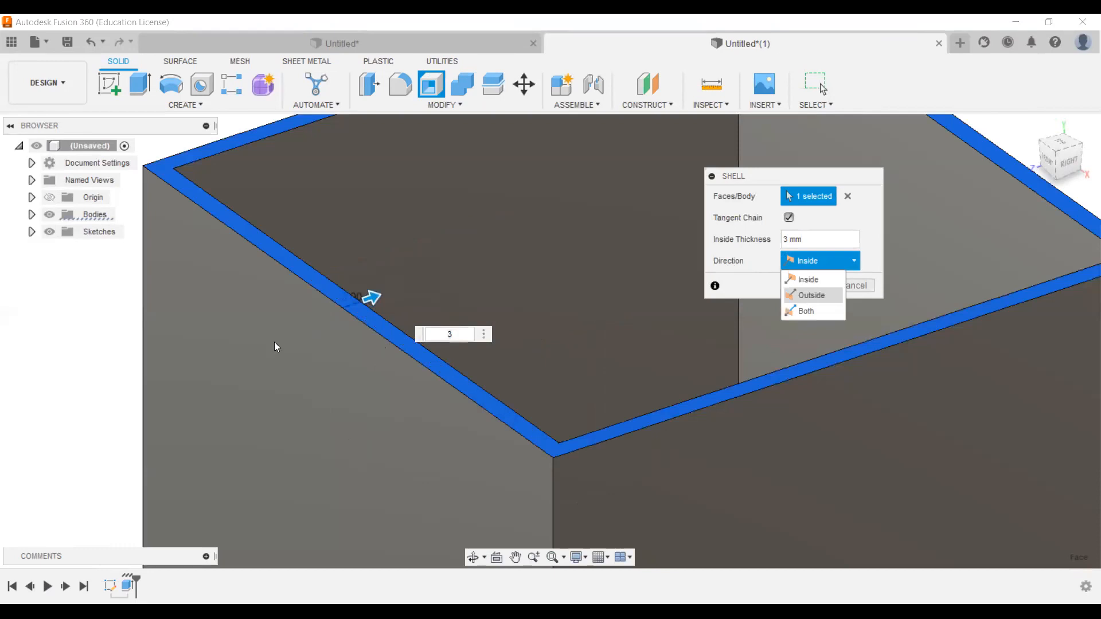
pyautogui.press('Return')
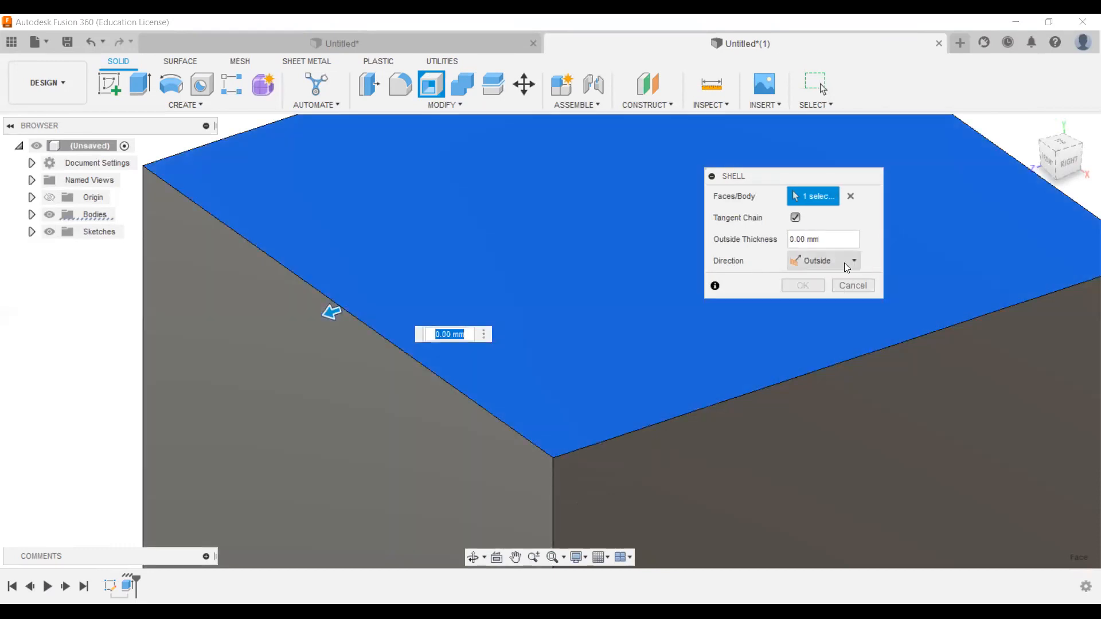
pyautogui.click(844, 262)
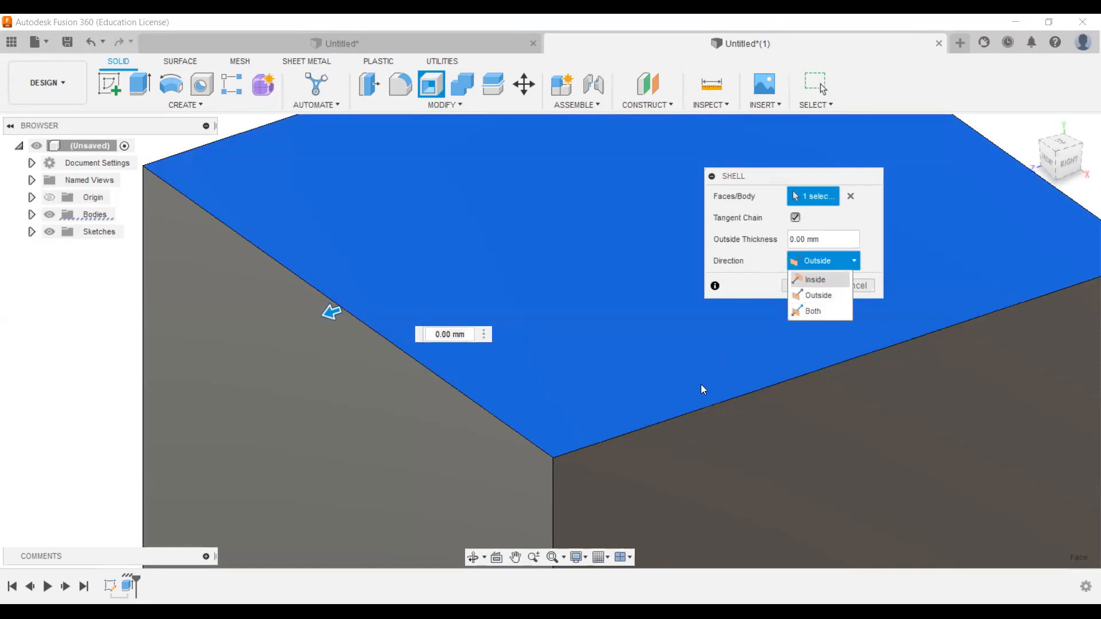
pyautogui.click(812, 279)
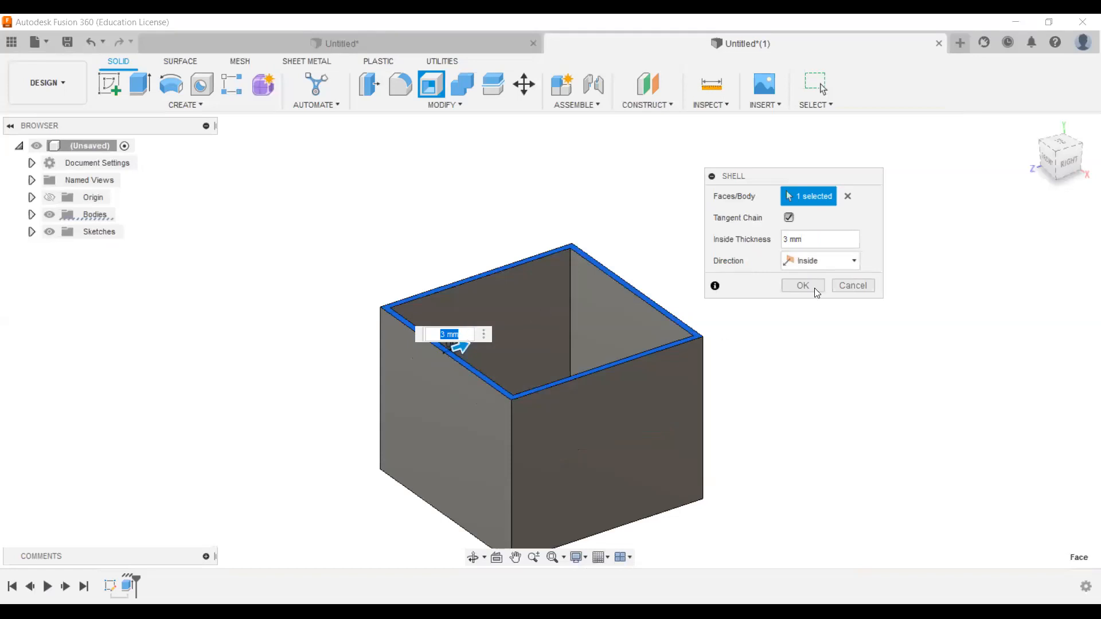
# Create the open-topped box shell with the 3 mm inside thickness
pyautogui.press('Return')
pyautogui.scroll(-2, 591, 504)
pyautogui.moveTo(701, 486); pyautogui.dragTo(642, 370, button='middle')
pyautogui.scroll(2, 493, 314)
pyautogui.scroll(2, 515, 315)
pyautogui.scroll(-3, 418, 207)
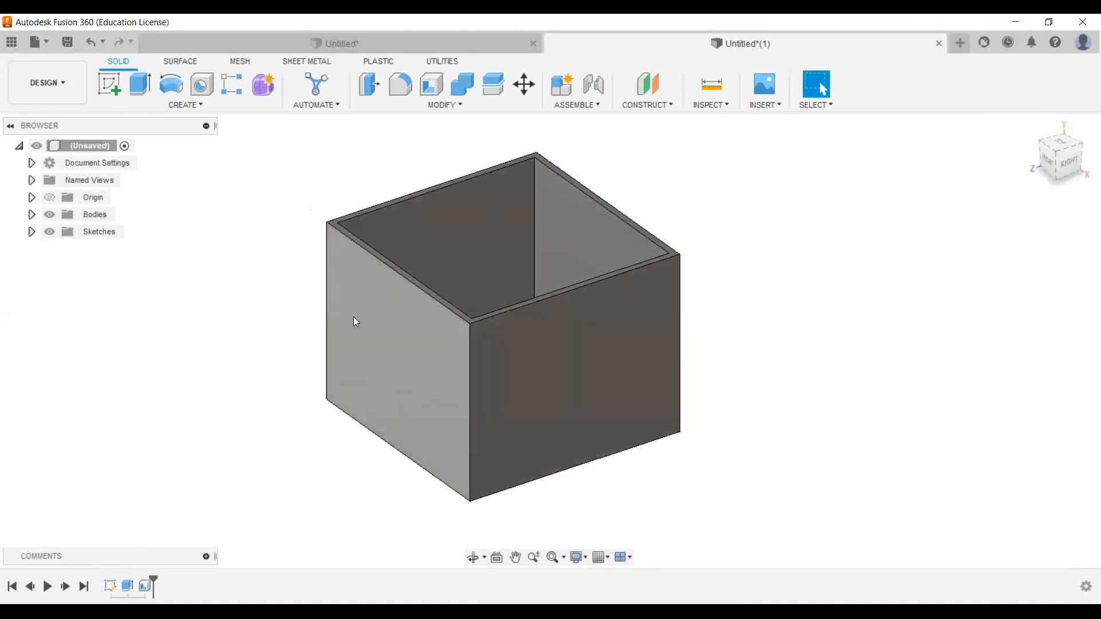
# Start a new sketch on the top rim face of the shelled box
pyautogui.scroll(10, 501, 271)
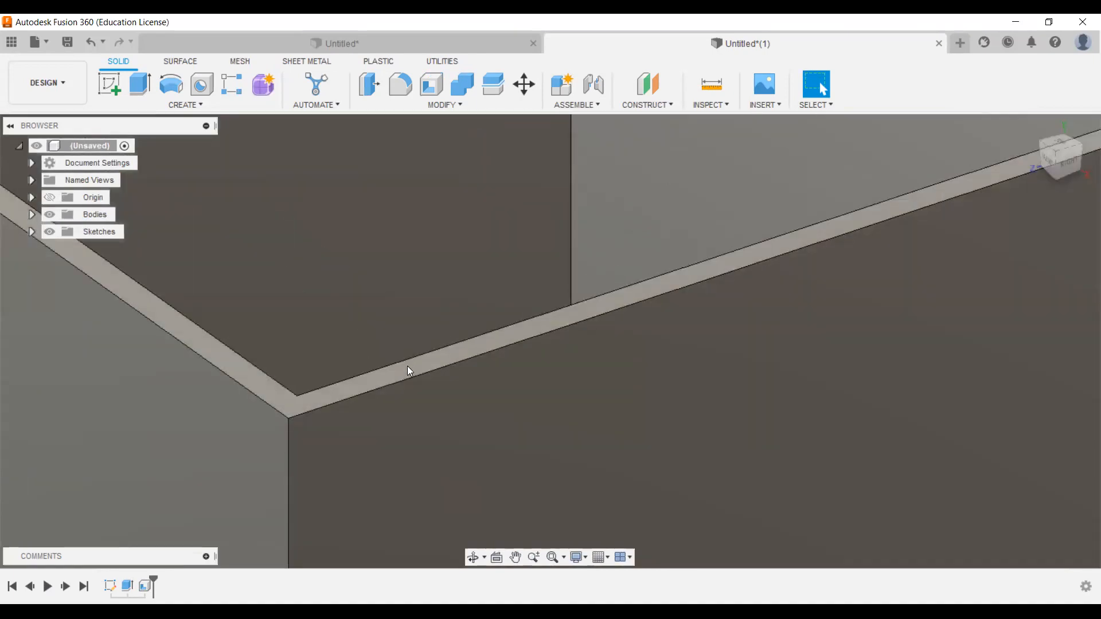
pyautogui.click(408, 369)
pyautogui.click(110, 90)
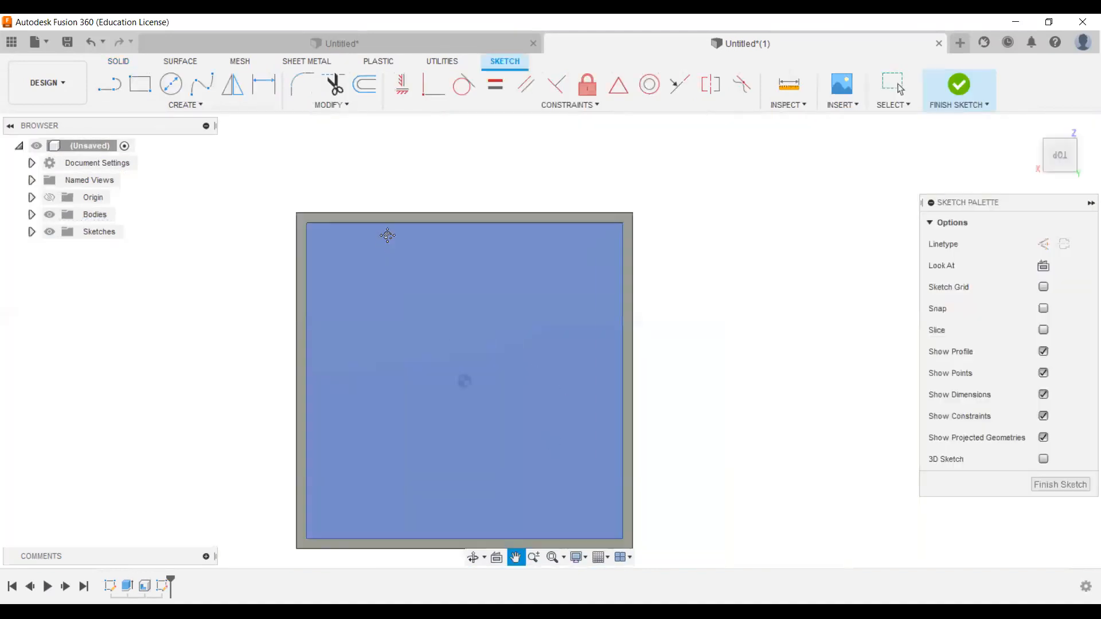
# Draw four parallel vertical lines across the box opening between opposite inner rim edges, one of them through the edge midpoints
pyautogui.click(108, 85)
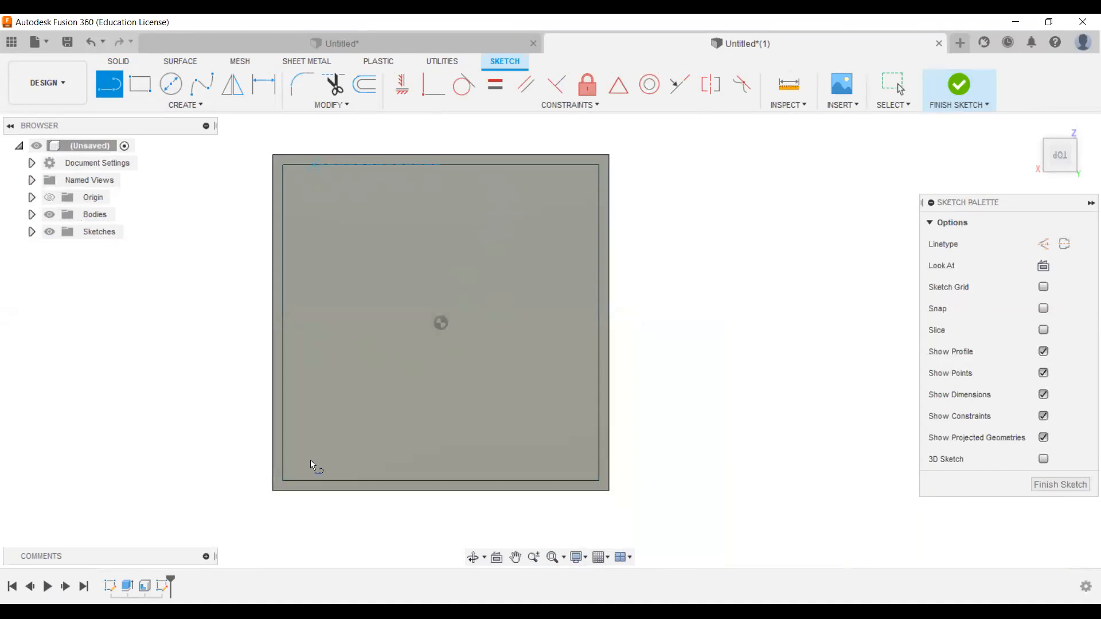
pyautogui.click(315, 477)
pyautogui.press('Escape')
pyautogui.click(110, 86)
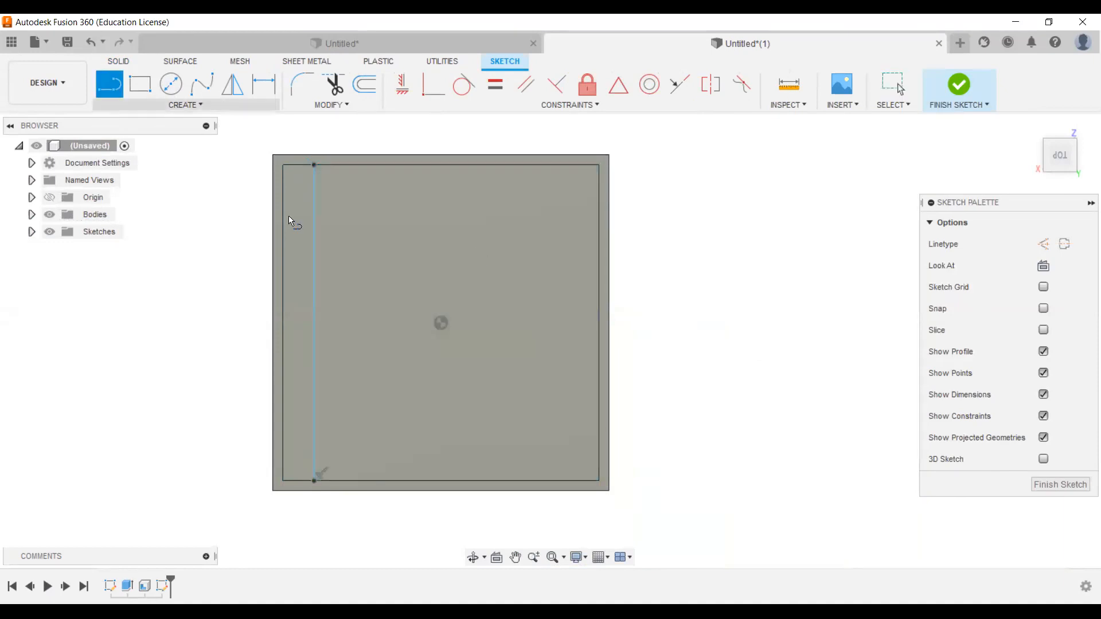
pyautogui.doubleClick(348, 479)
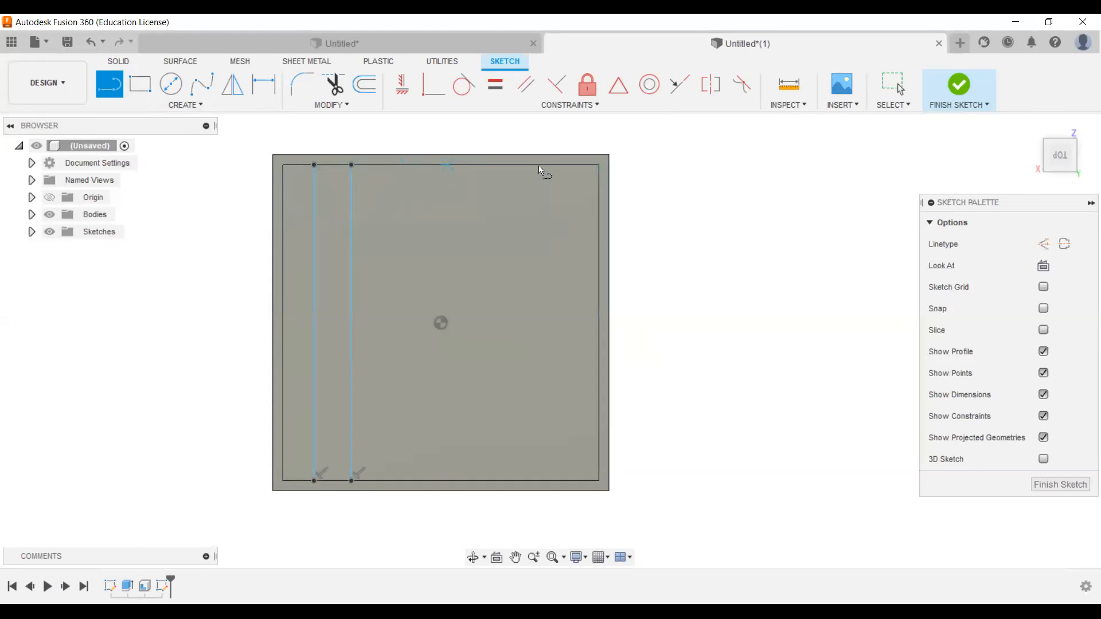
pyautogui.click(539, 481)
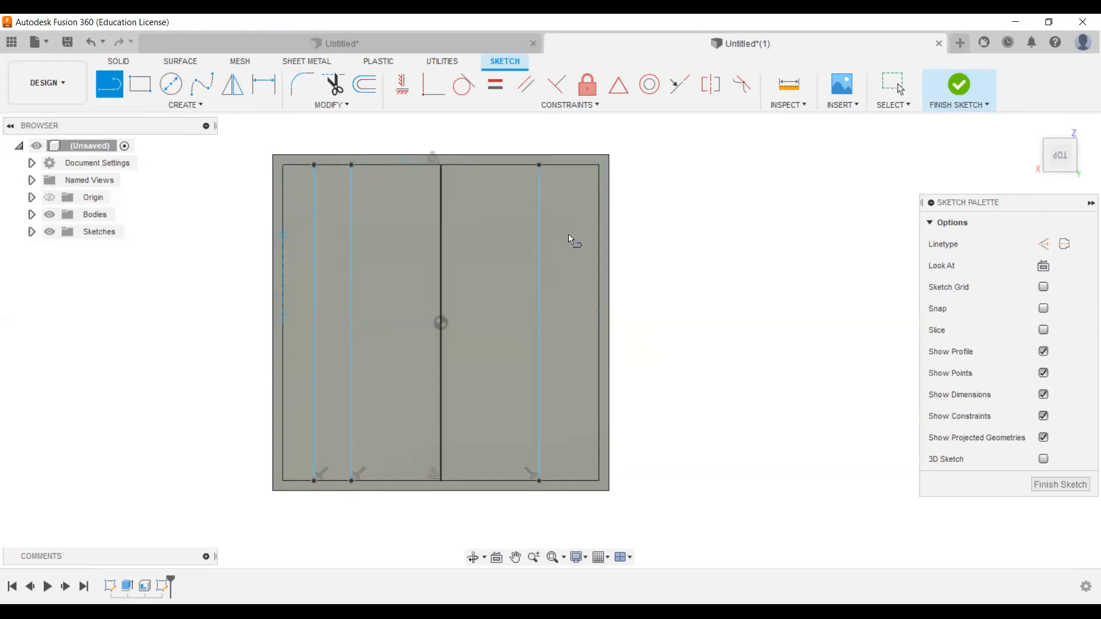
# Draw three horizontal lines across the opening between the other two inner rim edges and finish the sketch
pyautogui.click(597, 236)
pyautogui.click(598, 385)
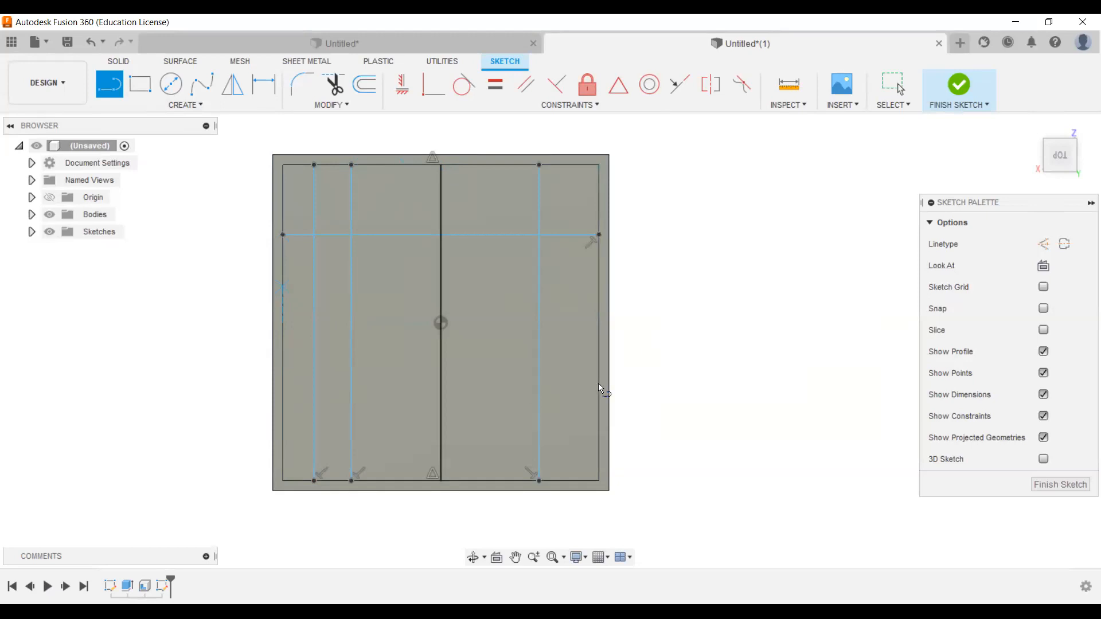
pyautogui.click(1044, 483)
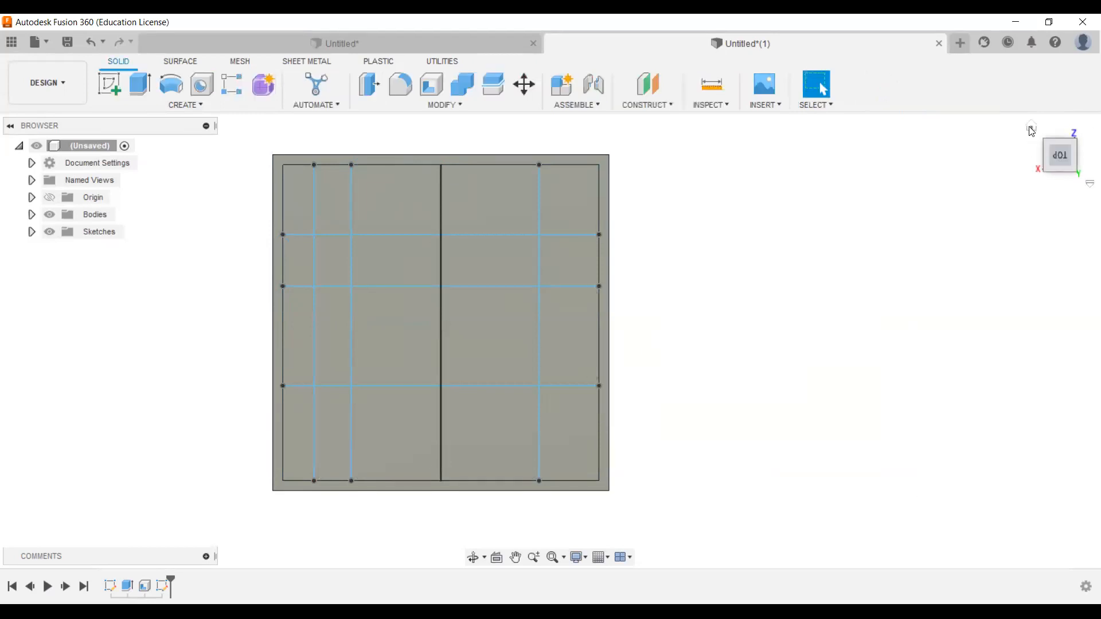
# Start a Web from all seven sketched lines on the box opening with a thickness of 2 mm
pyautogui.click(1033, 127)
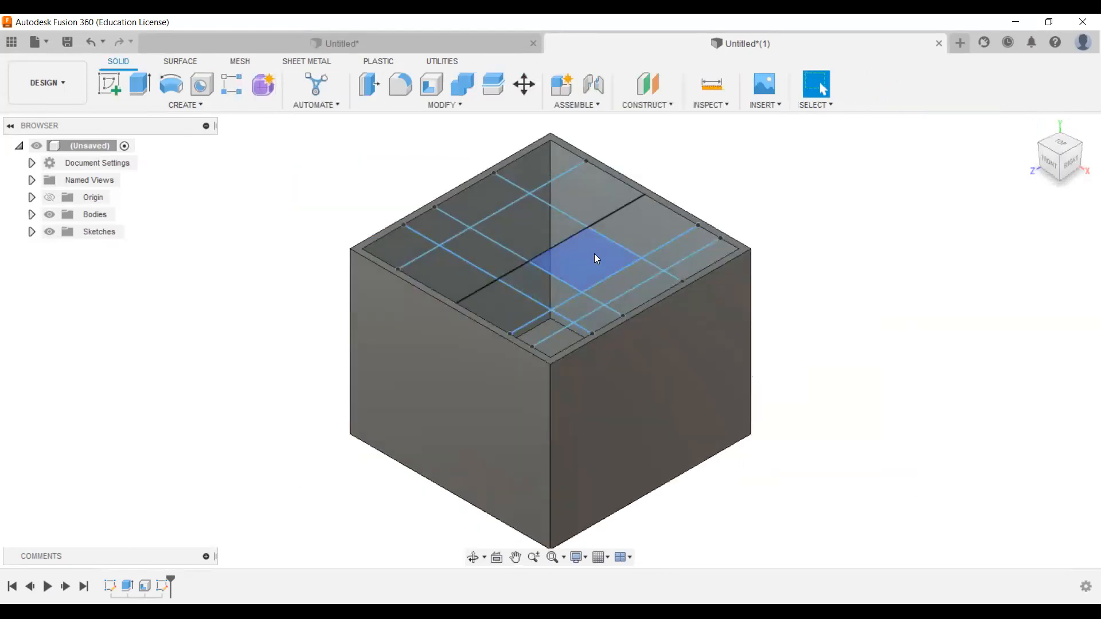
pyautogui.click(590, 254)
pyautogui.scroll(2, 453, 227)
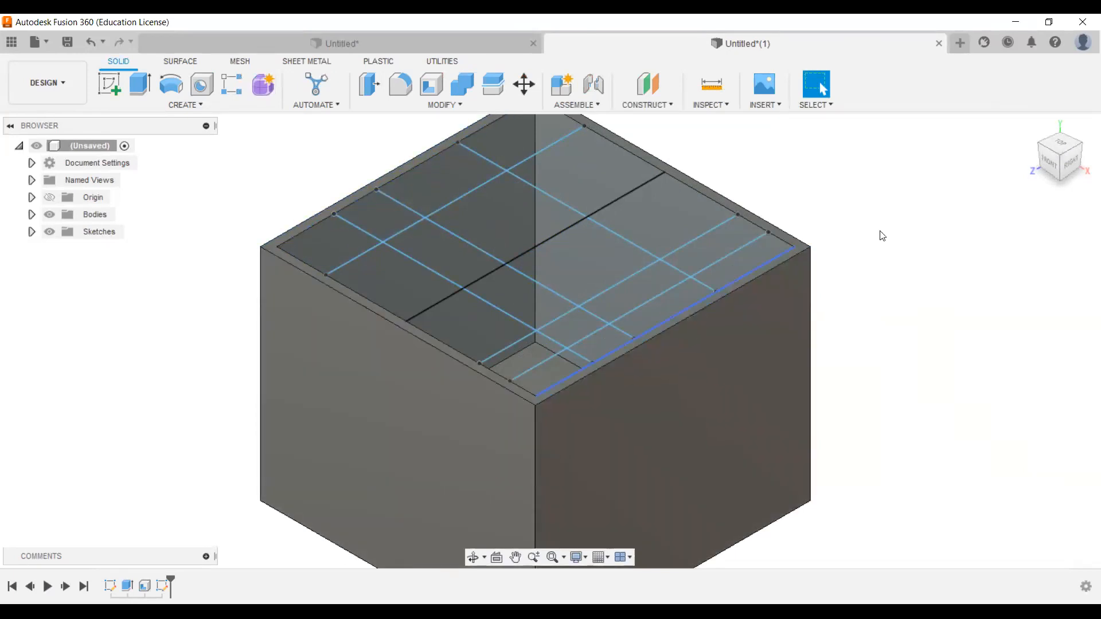
pyautogui.scroll(-2, 861, 196)
pyautogui.moveTo(861, 196); pyautogui.dragTo(749, 226, button='middle')
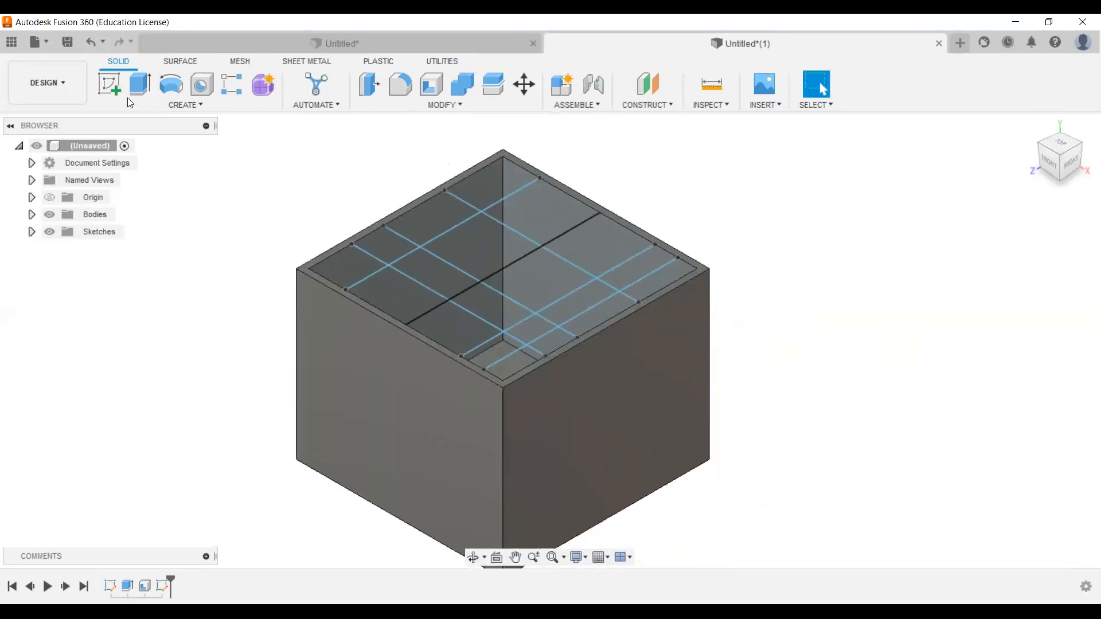
pyautogui.click(138, 106)
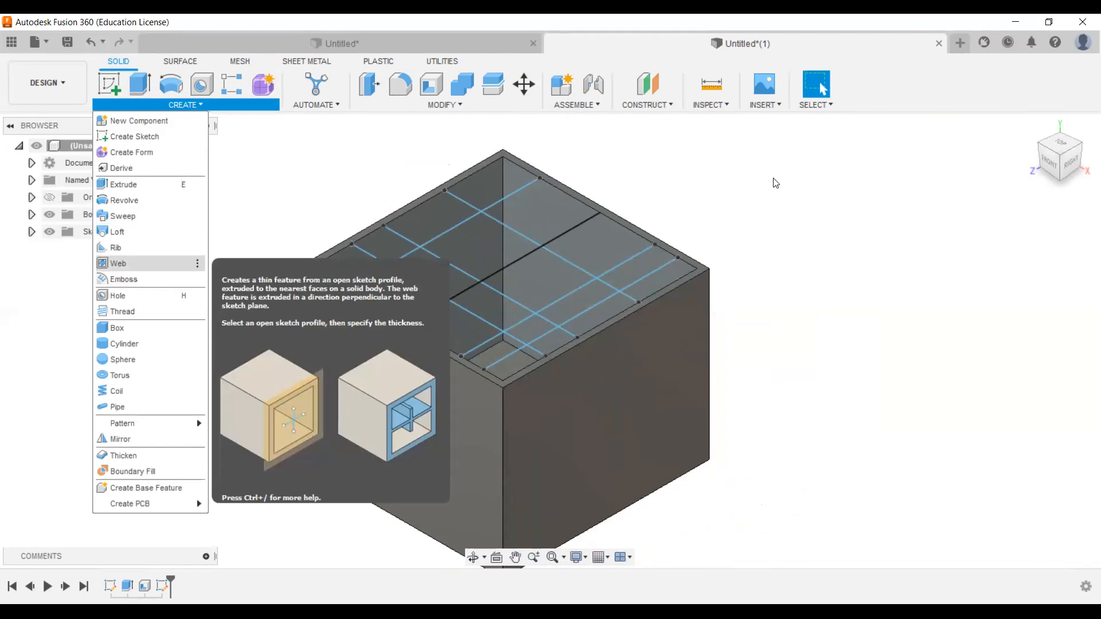
pyautogui.press('Return')
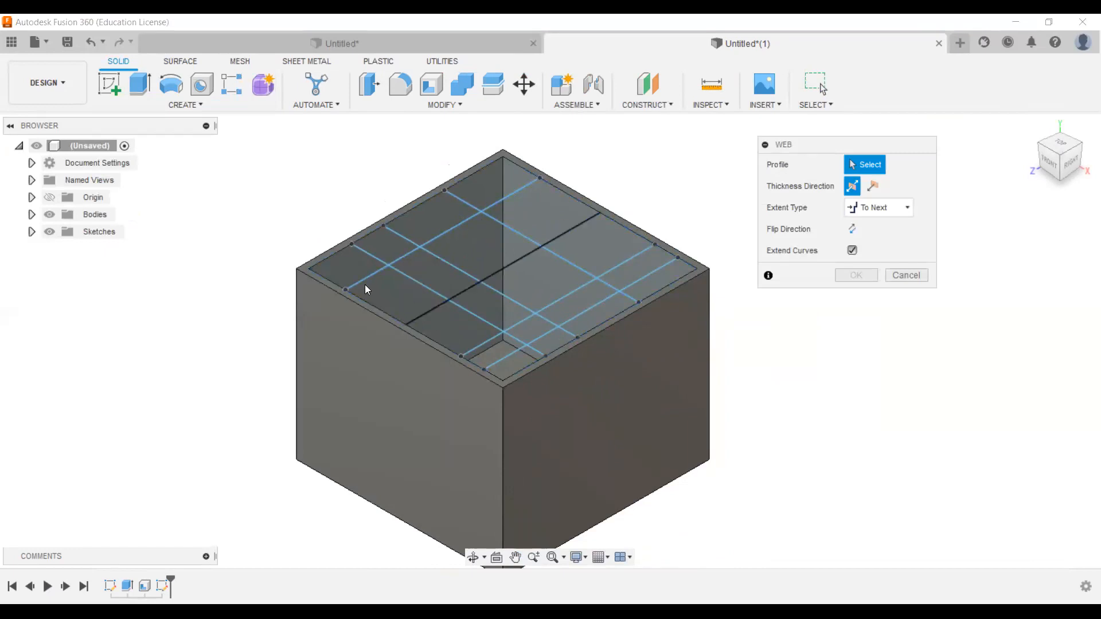
pyautogui.click(485, 342)
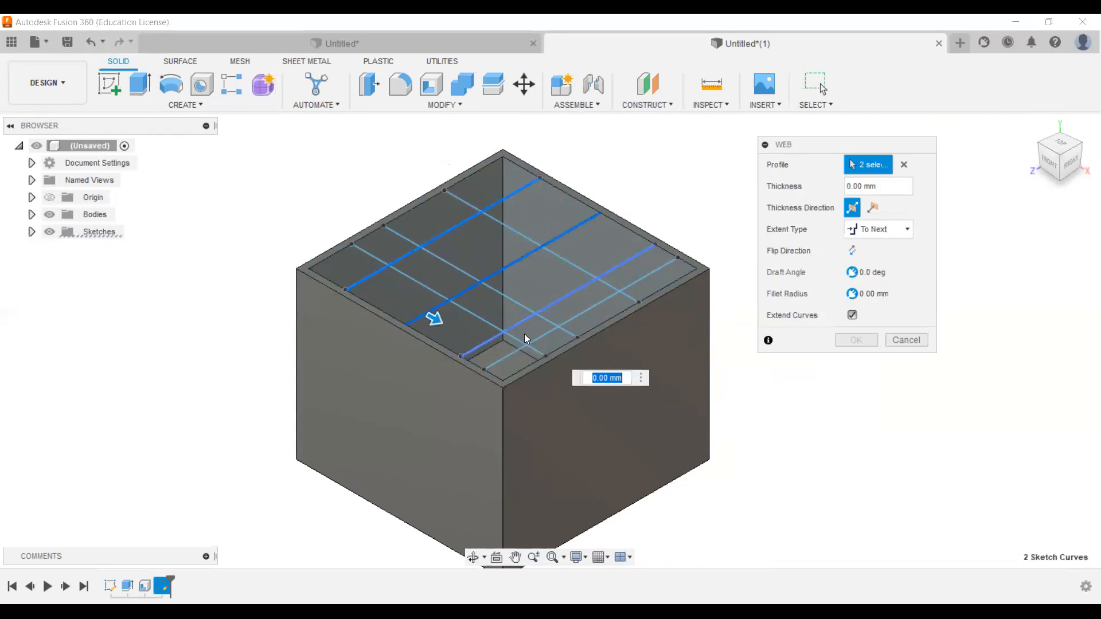
pyautogui.click(563, 256)
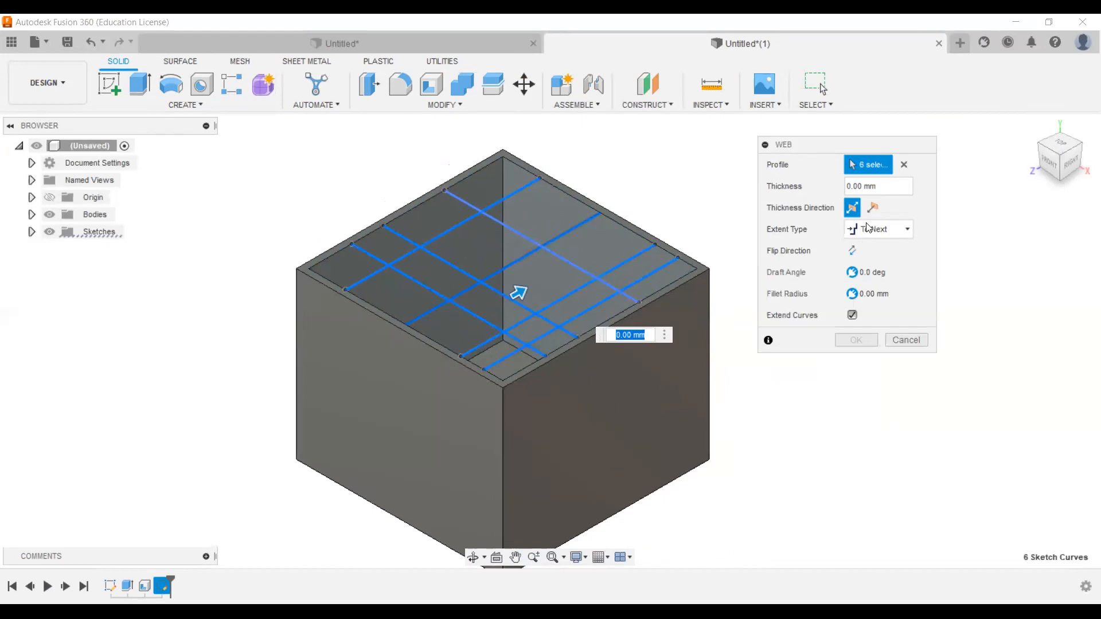
pyautogui.click(571, 255)
pyautogui.write('2')
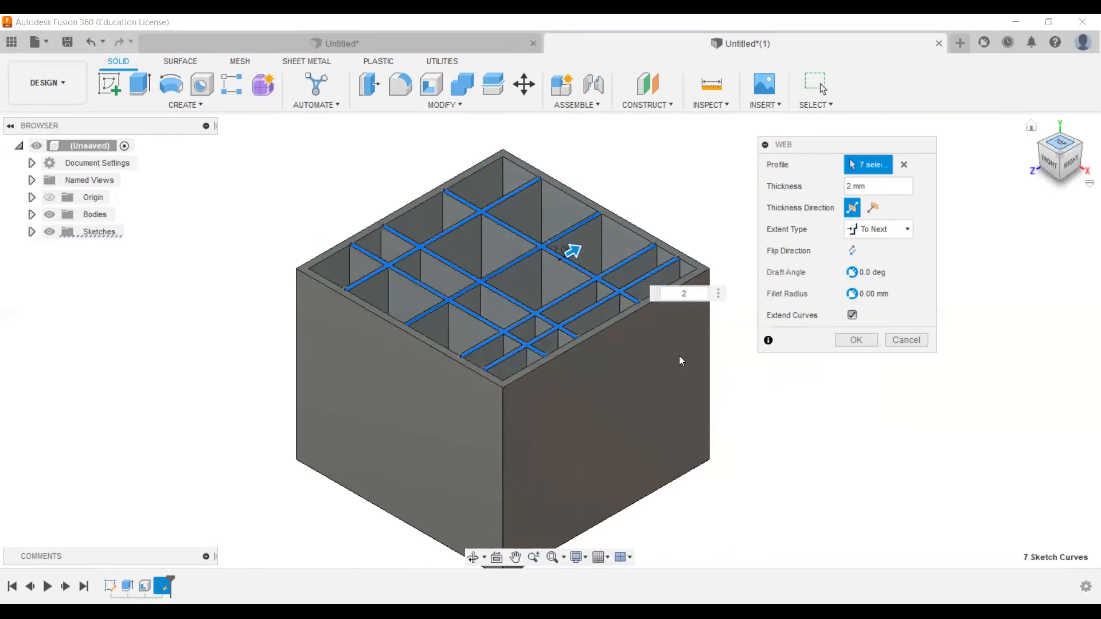
# Check the web's extent type options, keep To Next, and create the web dividers inside the box
pyautogui.click(1030, 126)
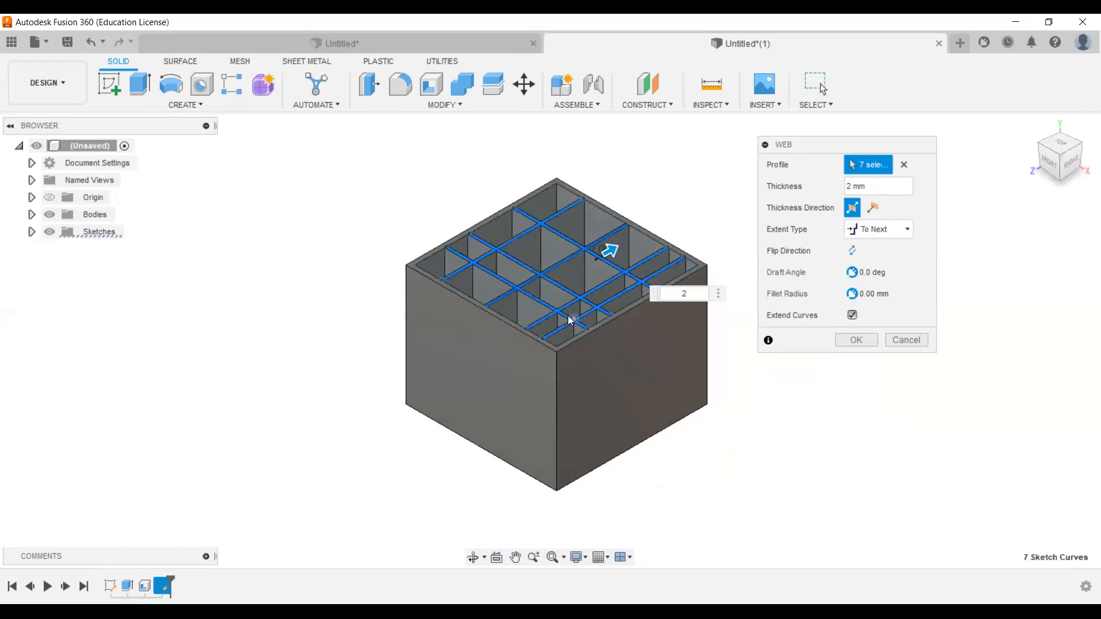
pyautogui.scroll(1, 636, 213)
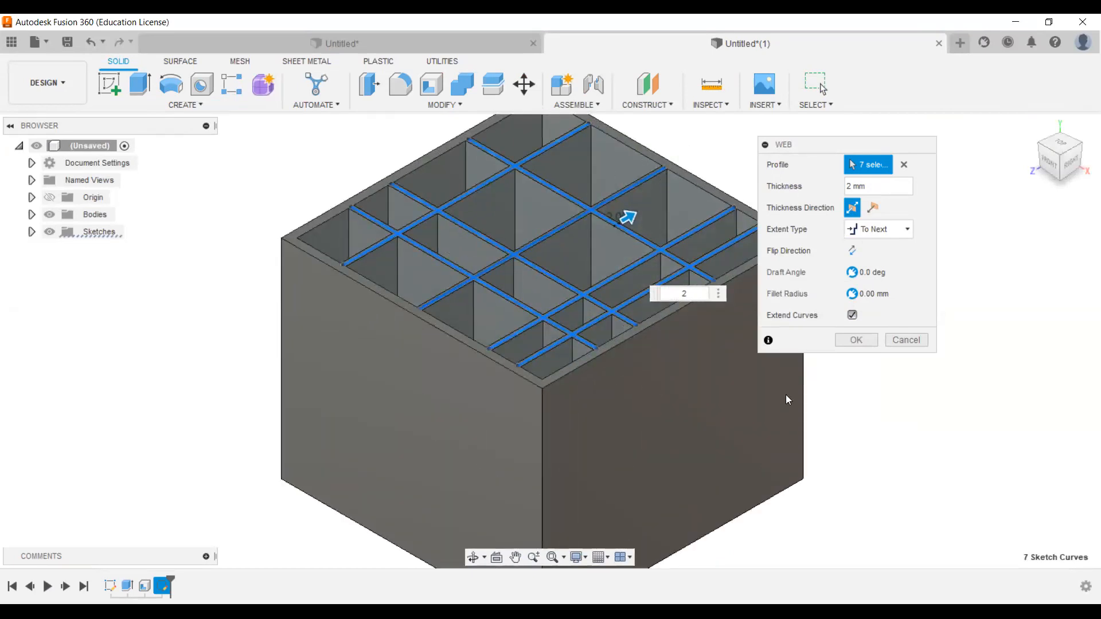
pyautogui.moveTo(620, 333); pyautogui.dragTo(544, 348, button='middle')
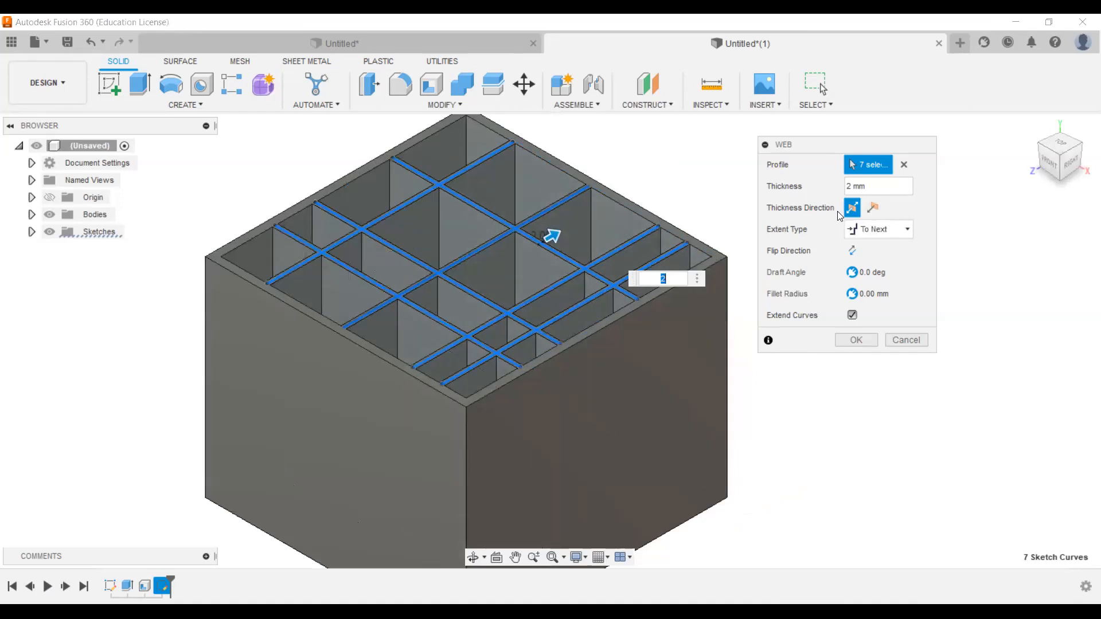
pyautogui.click(903, 235)
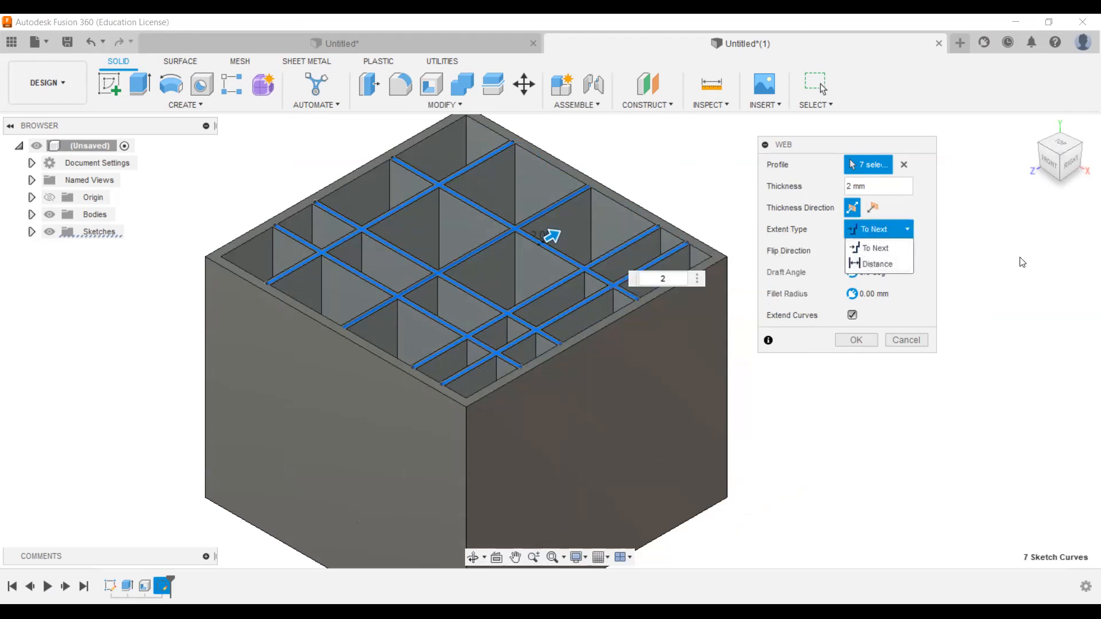
pyautogui.click(965, 328)
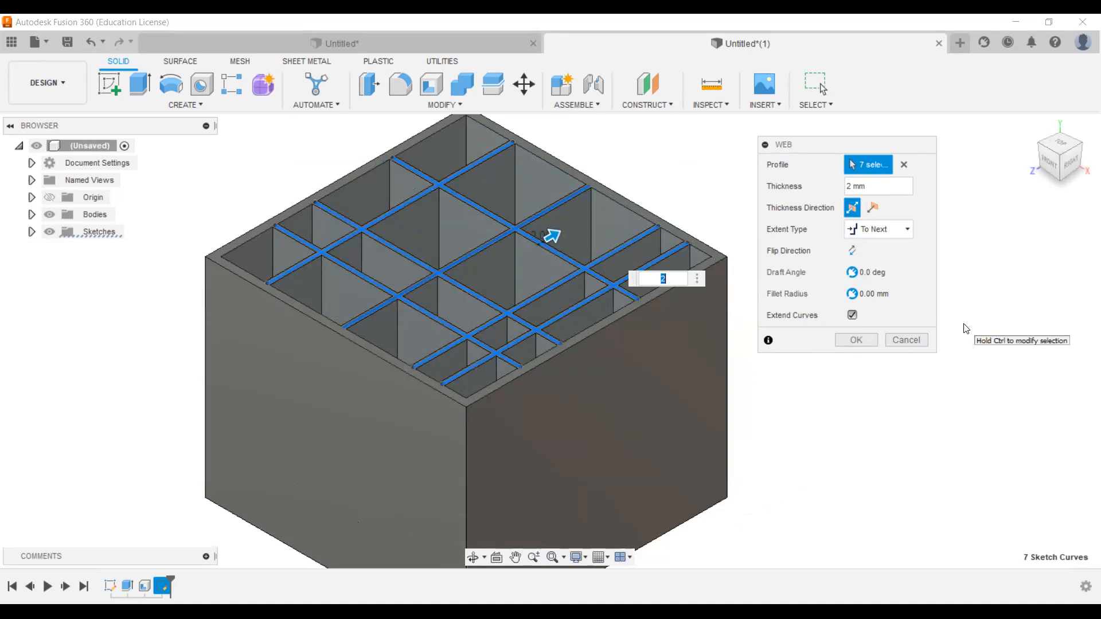
pyautogui.click(856, 340)
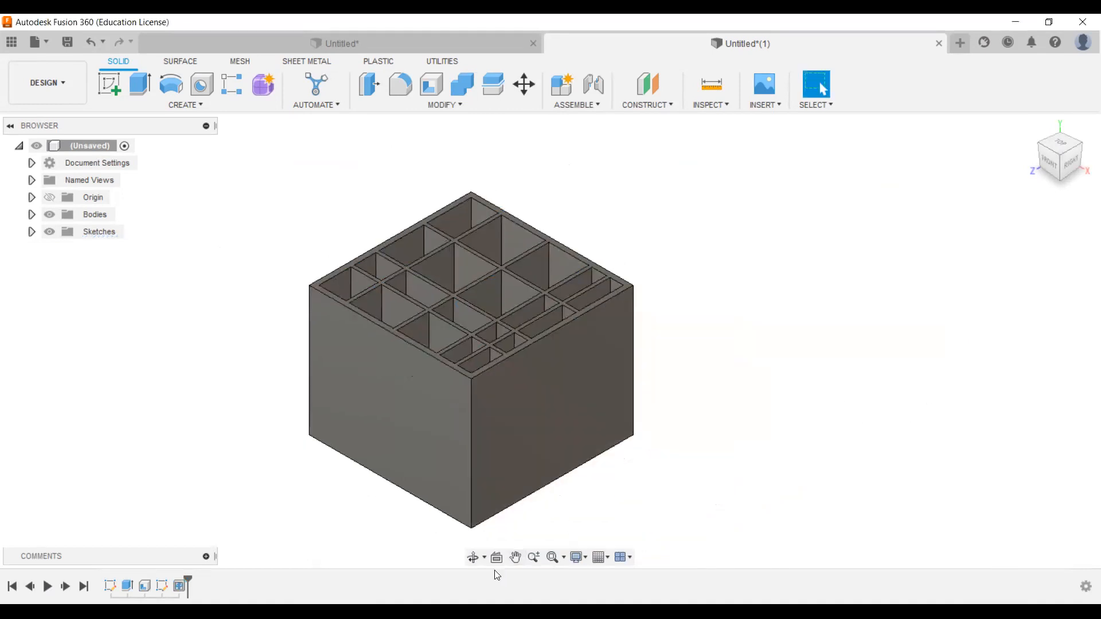
# Examine the compartments that the web dividers form inside the box from different angles and distances
pyautogui.click(472, 557)
pyautogui.moveTo(438, 360); pyautogui.dragTo(515, 371)
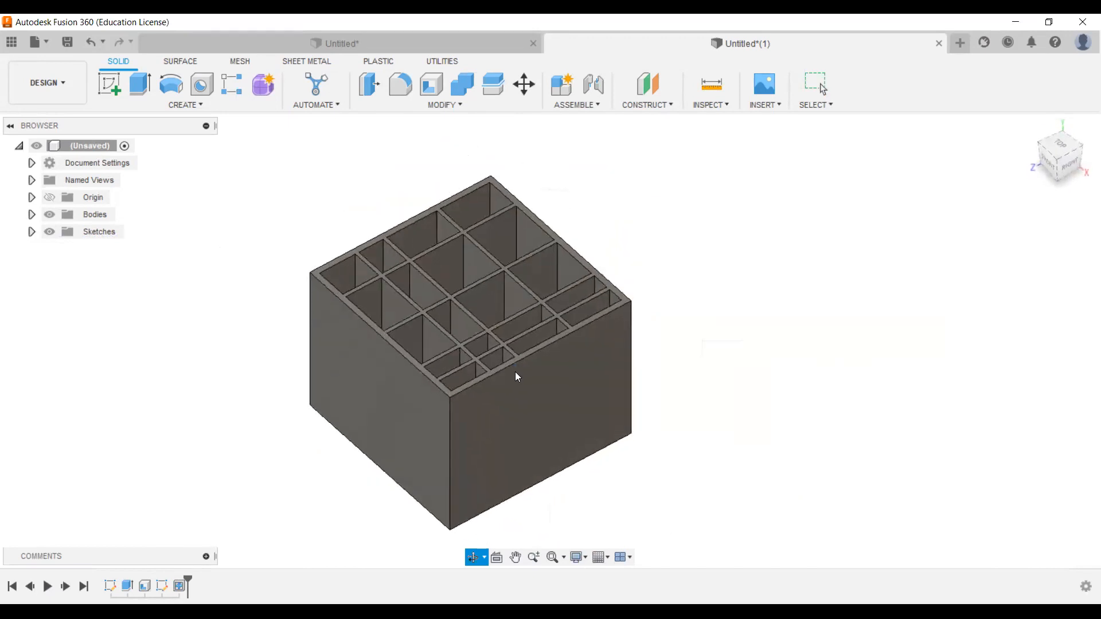
pyautogui.press('Escape')
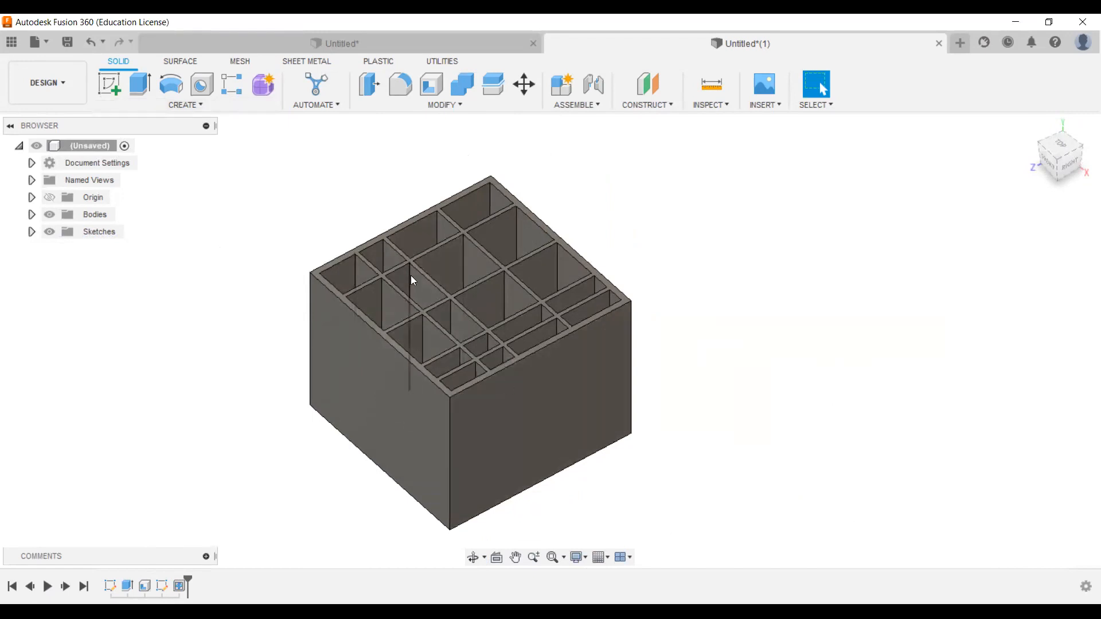
pyautogui.scroll(5, 444, 309)
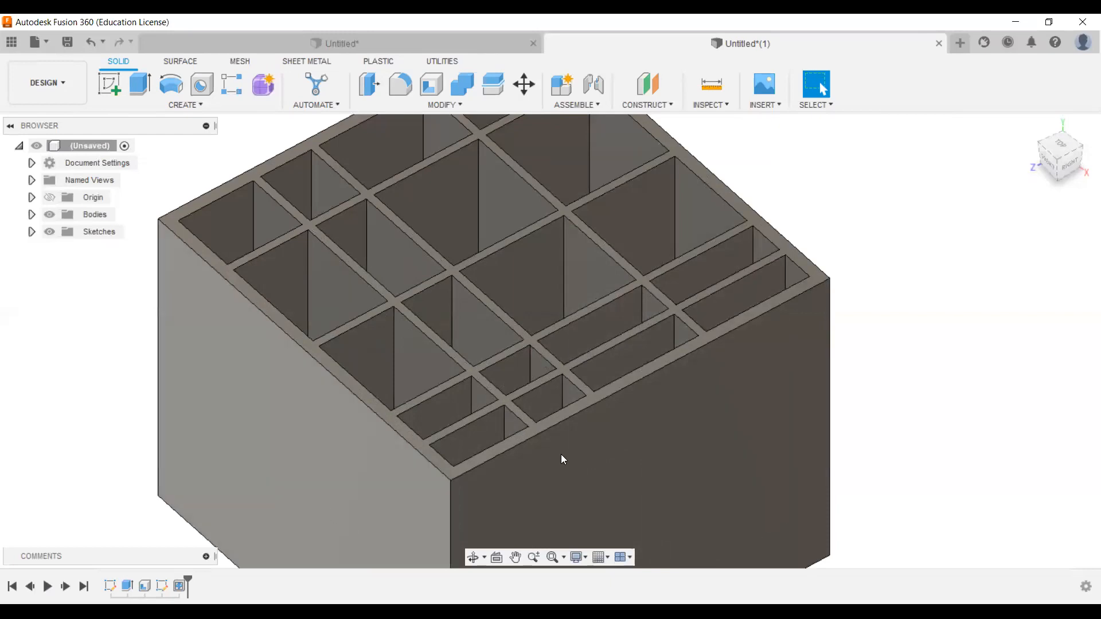
pyautogui.scroll(-4, 907, 260)
pyautogui.moveTo(909, 260); pyautogui.dragTo(681, 297, button='middle')
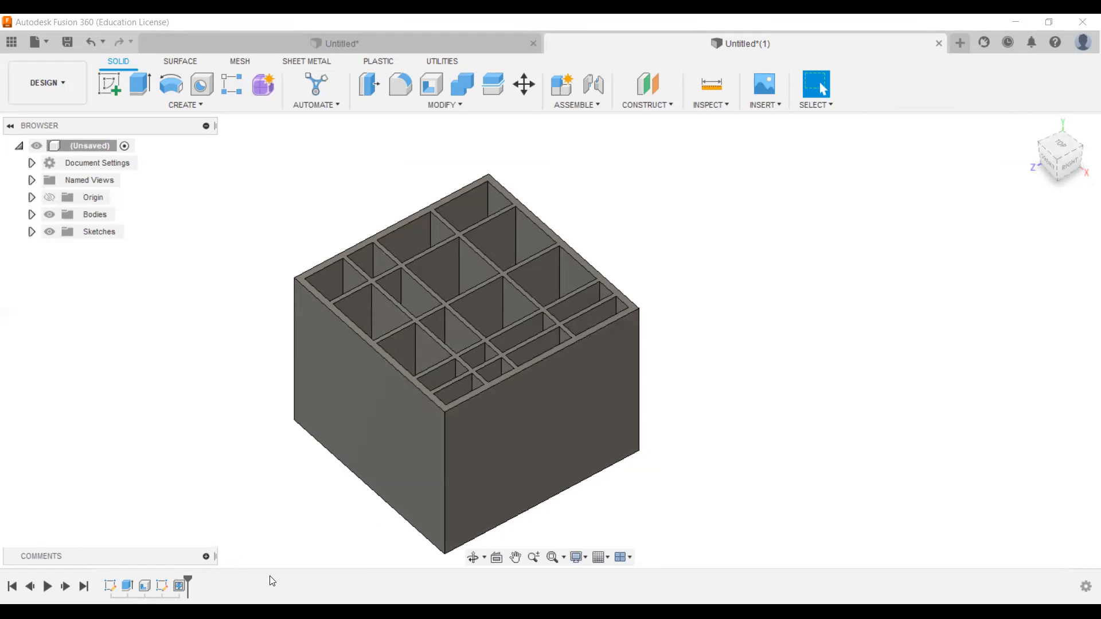
pyautogui.scroll(2, 659, 429)
pyautogui.scroll(-2, 661, 428)
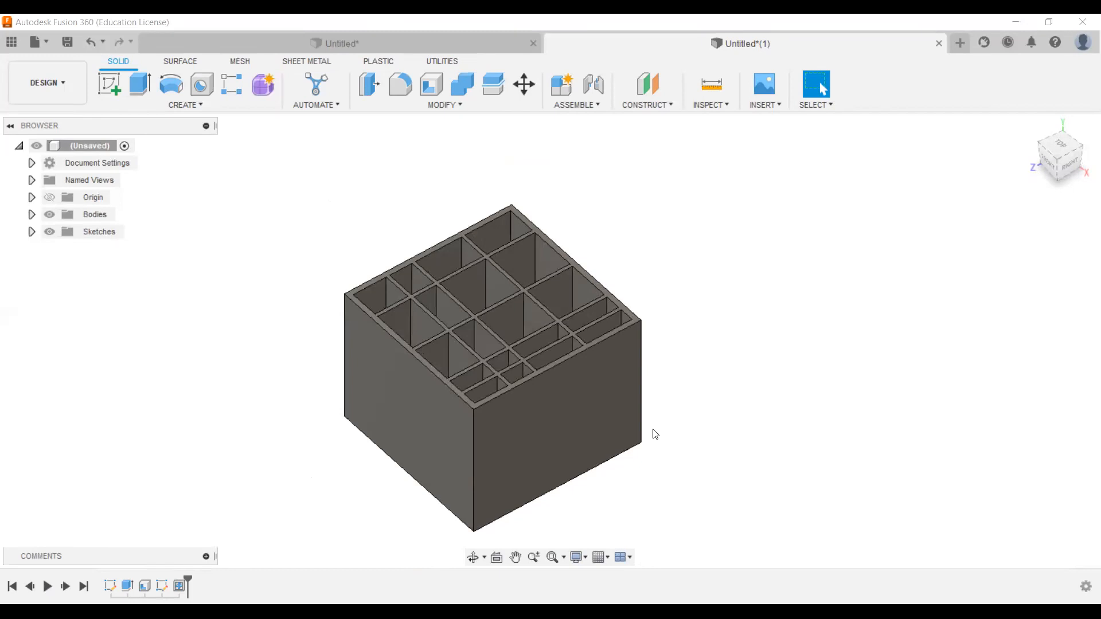
# Delete the Web feature from the design history, leaving the open-topped box
pyautogui.rightClick(179, 589)
pyautogui.click(231, 475)
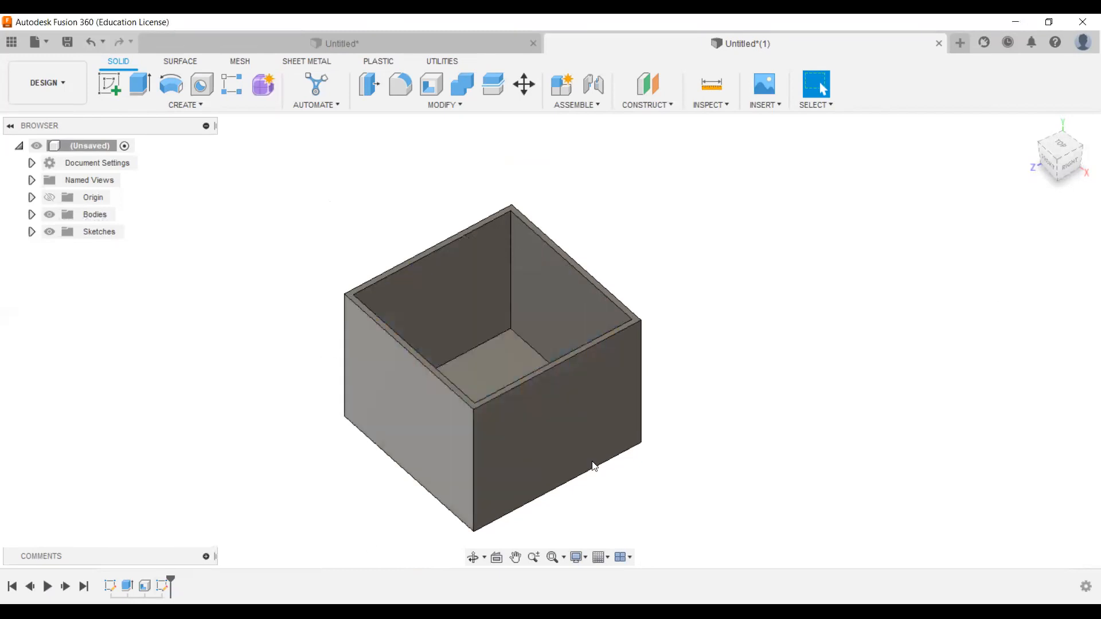
pyautogui.scroll(4, 682, 378)
pyautogui.scroll(-3, 682, 377)
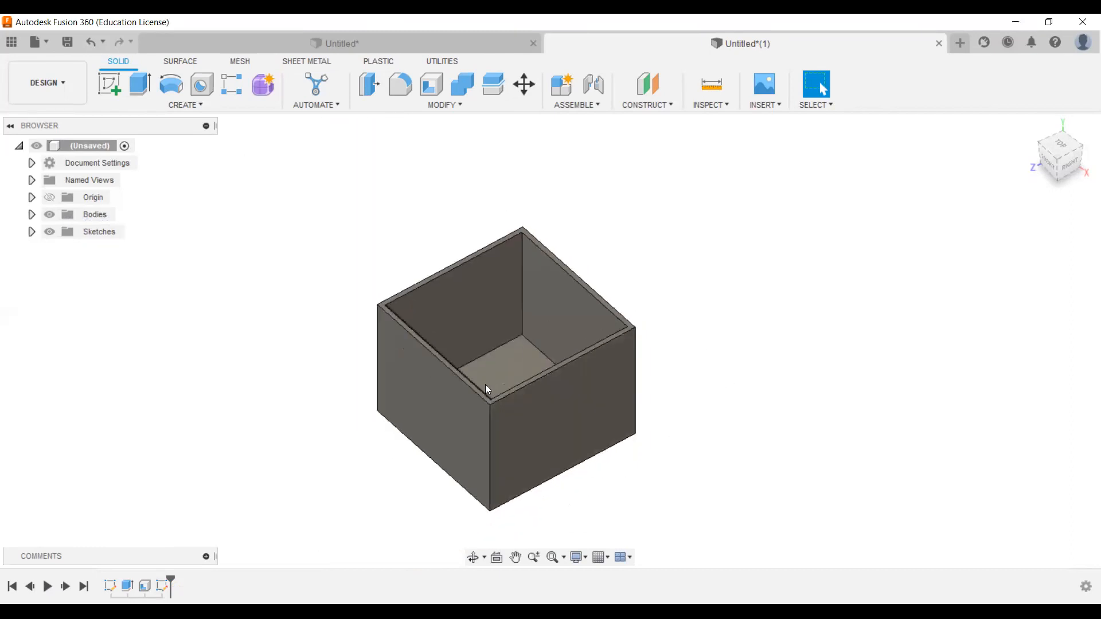
pyautogui.click(472, 558)
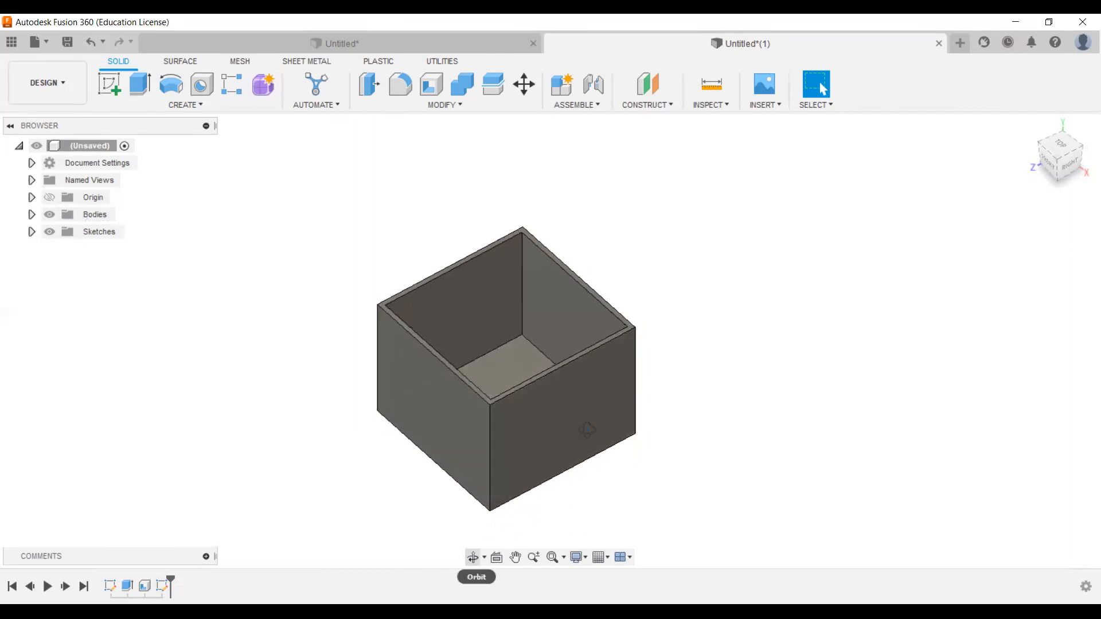
pyautogui.moveTo(579, 451); pyautogui.dragTo(493, 359)
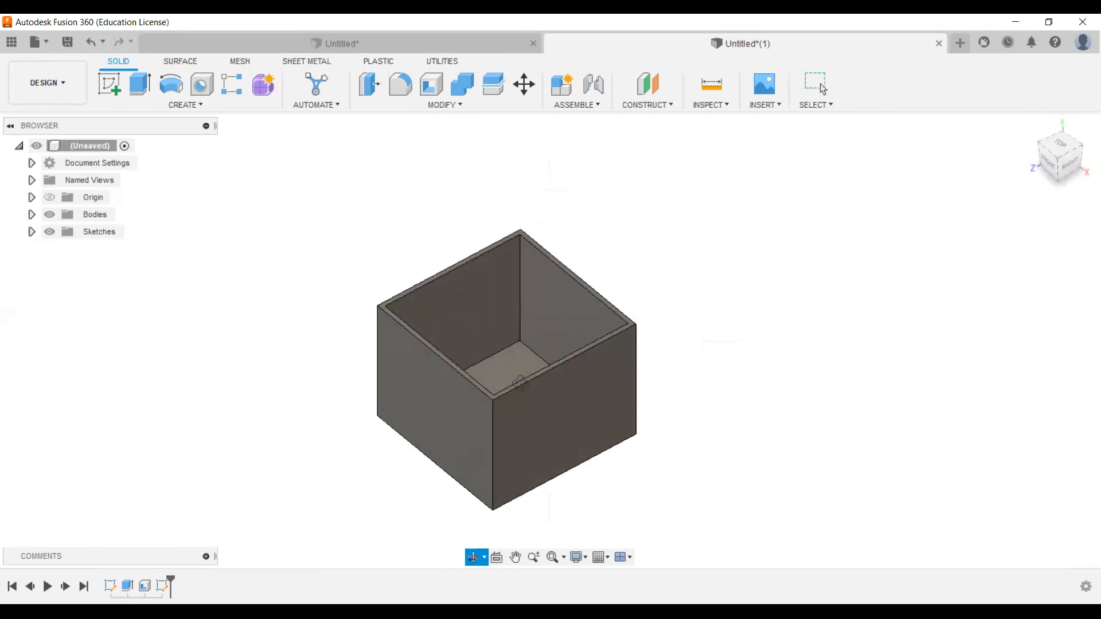
pyautogui.press('Escape')
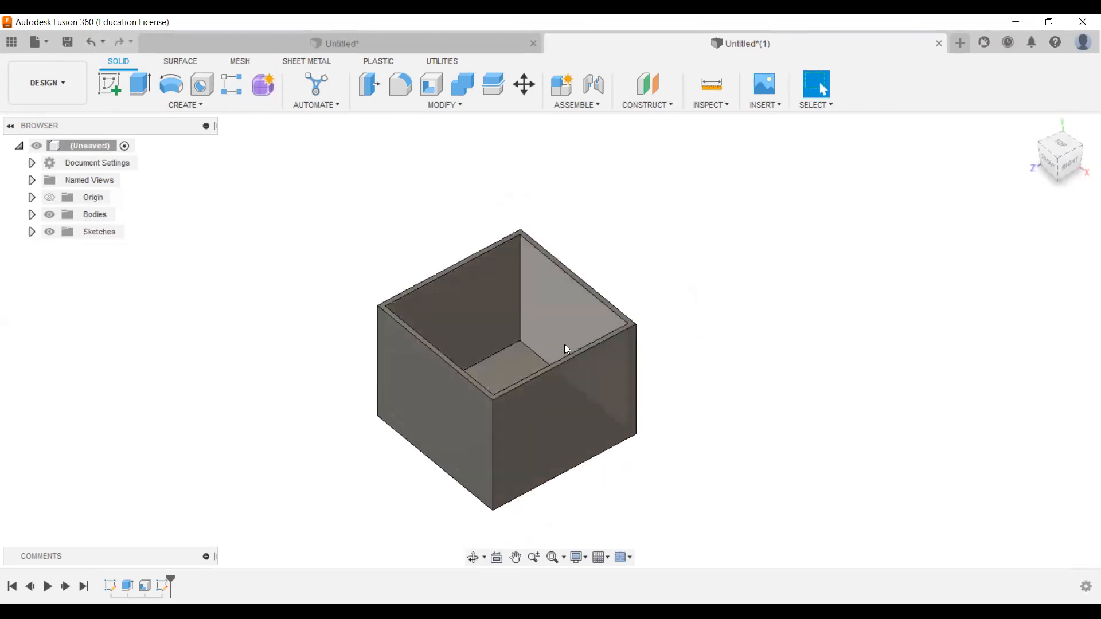
pyautogui.scroll(5, 521, 380)
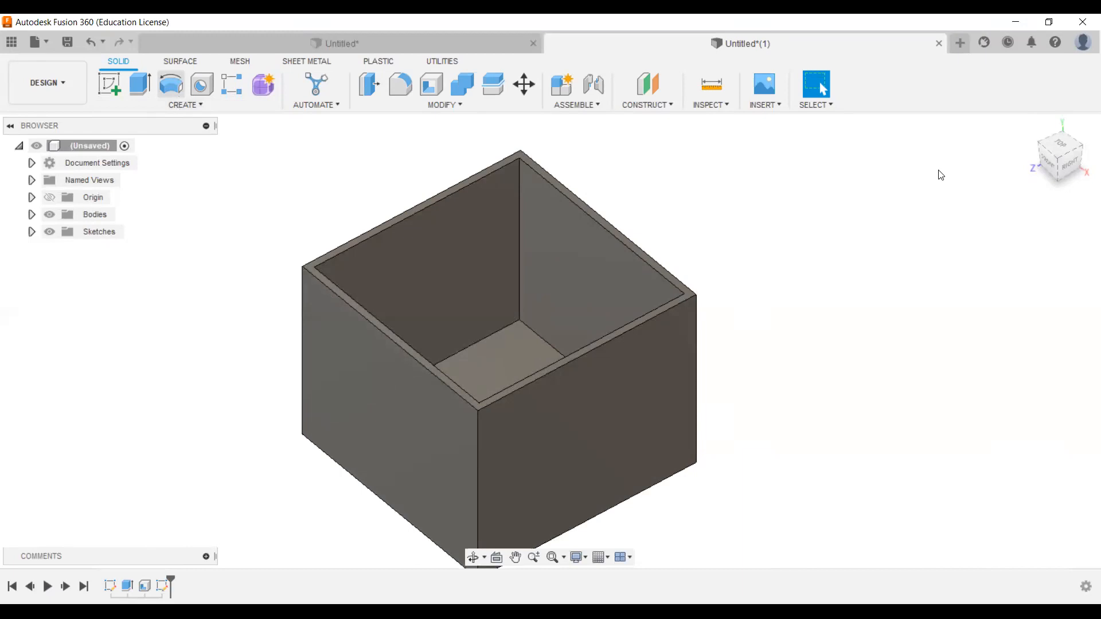
pyautogui.click(913, 252)
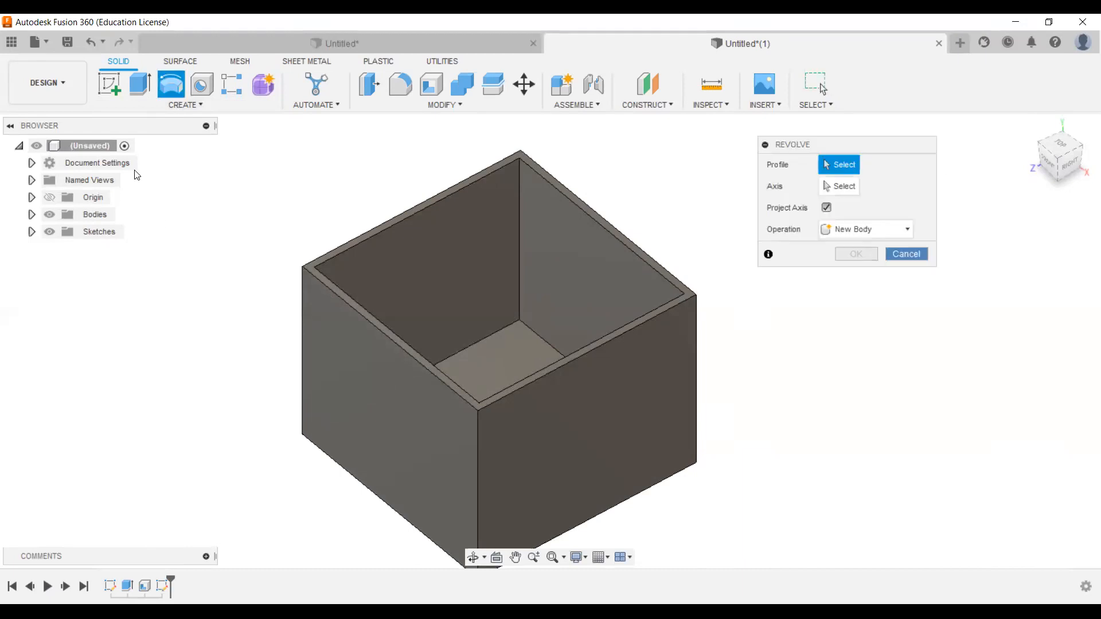
pyautogui.click(168, 107)
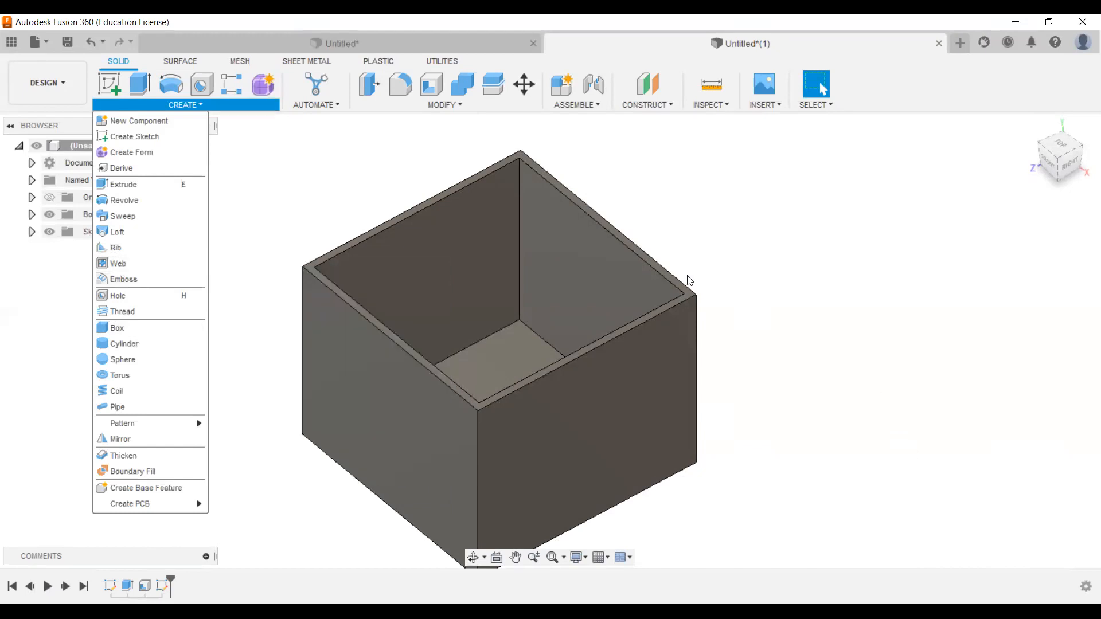
# Start a new sketch on the box's top rim face
pyautogui.scroll(2, 659, 272)
pyautogui.scroll(3, 654, 270)
pyautogui.click(700, 311)
pyautogui.scroll(-5, 881, 337)
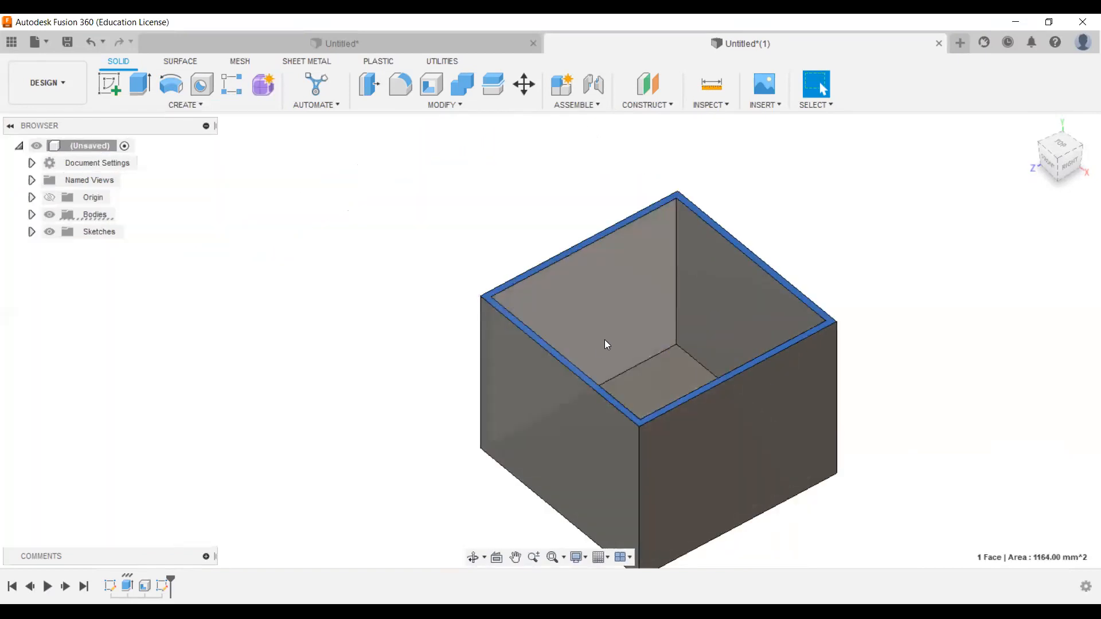
pyautogui.scroll(2, 605, 341)
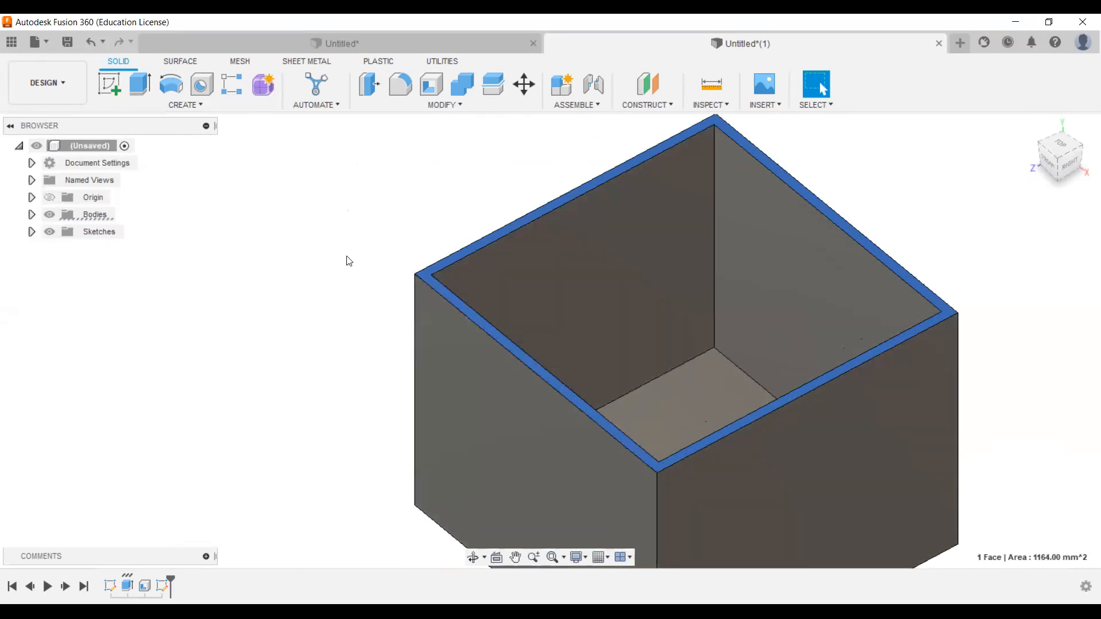
pyautogui.moveTo(588, 381)
pyautogui.mouseDown(button='middle')
pyautogui.moveTo(540, 355)
pyautogui.moveTo(424, 356)
pyautogui.mouseUp(button='middle')
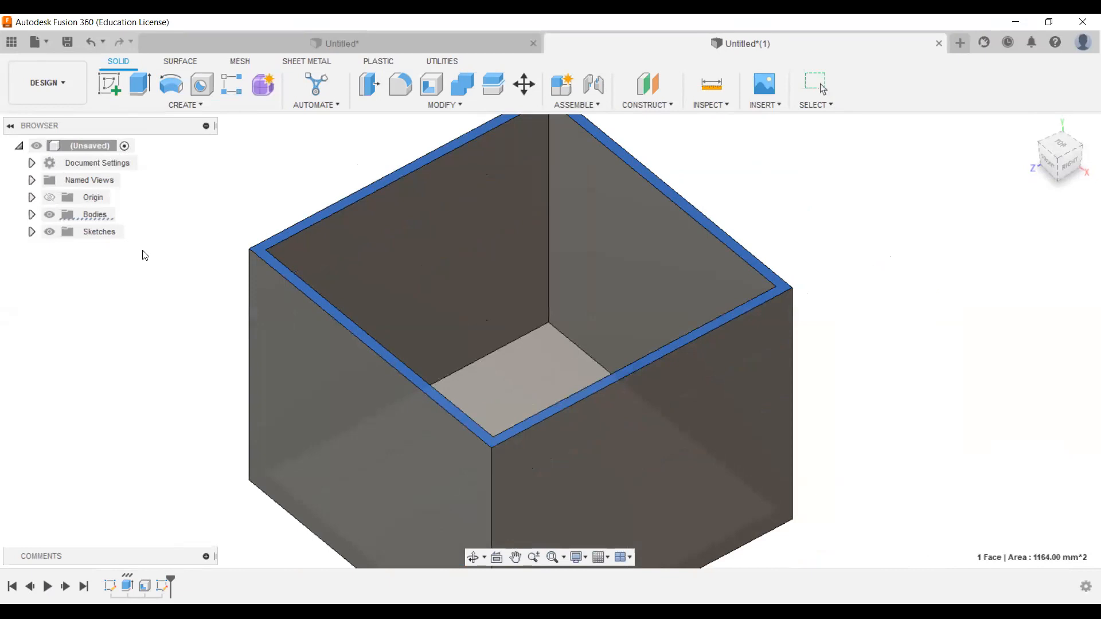
pyautogui.click(108, 89)
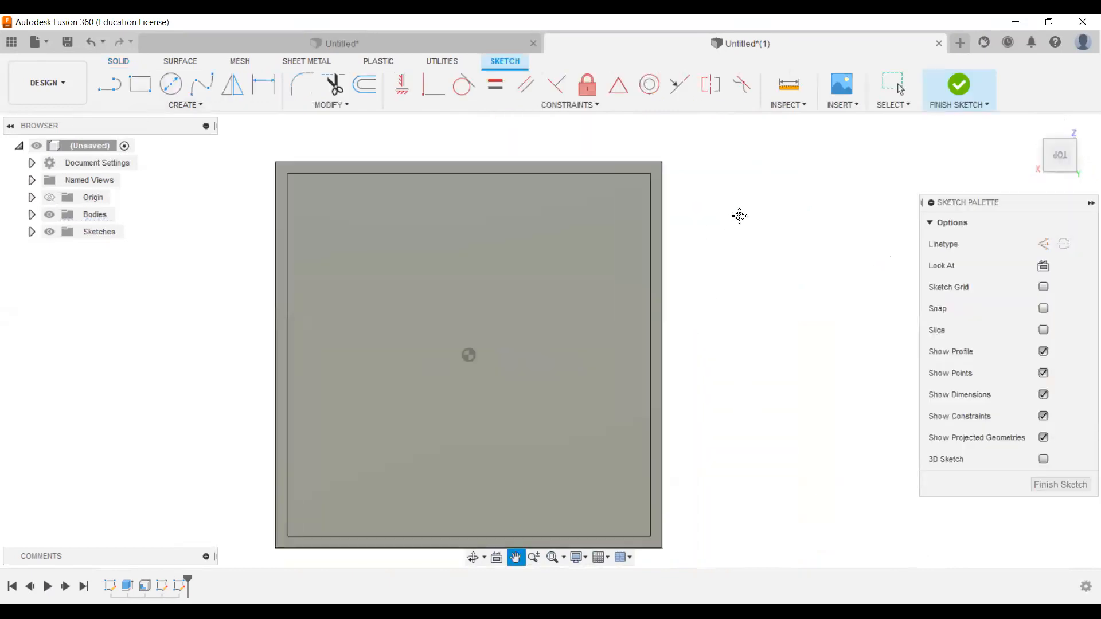
# Draw three vertical and two horizontal lines between the opening's inner edges, finish the sketch and return to the home view
pyautogui.scroll(-3, 512, 382)
pyautogui.scroll(3, 422, 359)
pyautogui.scroll(-3, 315, 341)
pyautogui.click(98, 87)
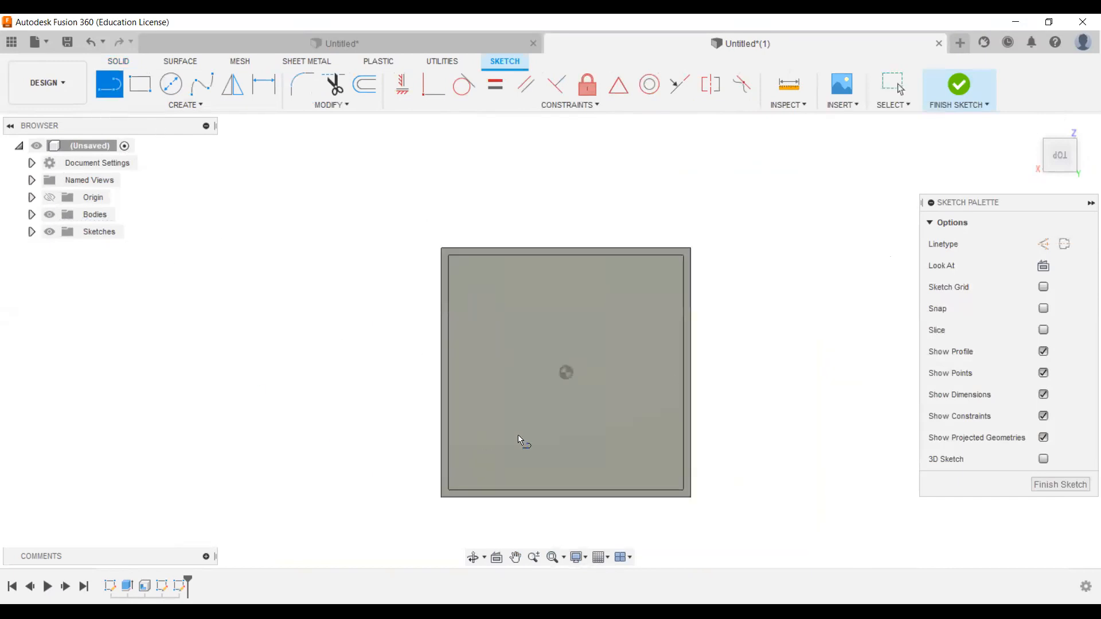
pyautogui.scroll(1, 527, 297)
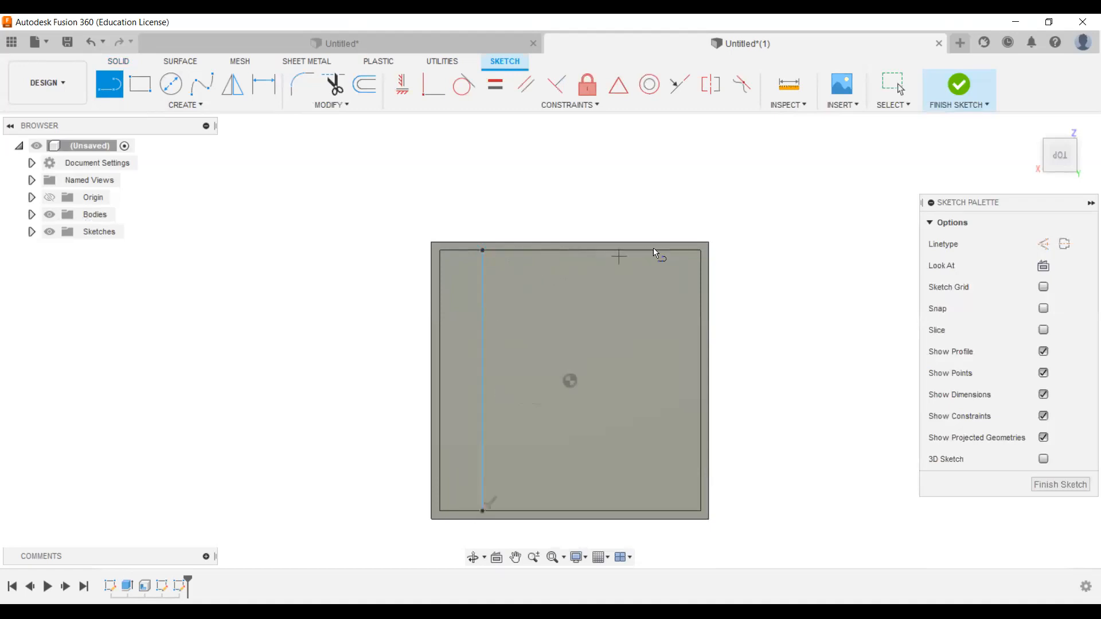
pyautogui.click(634, 509)
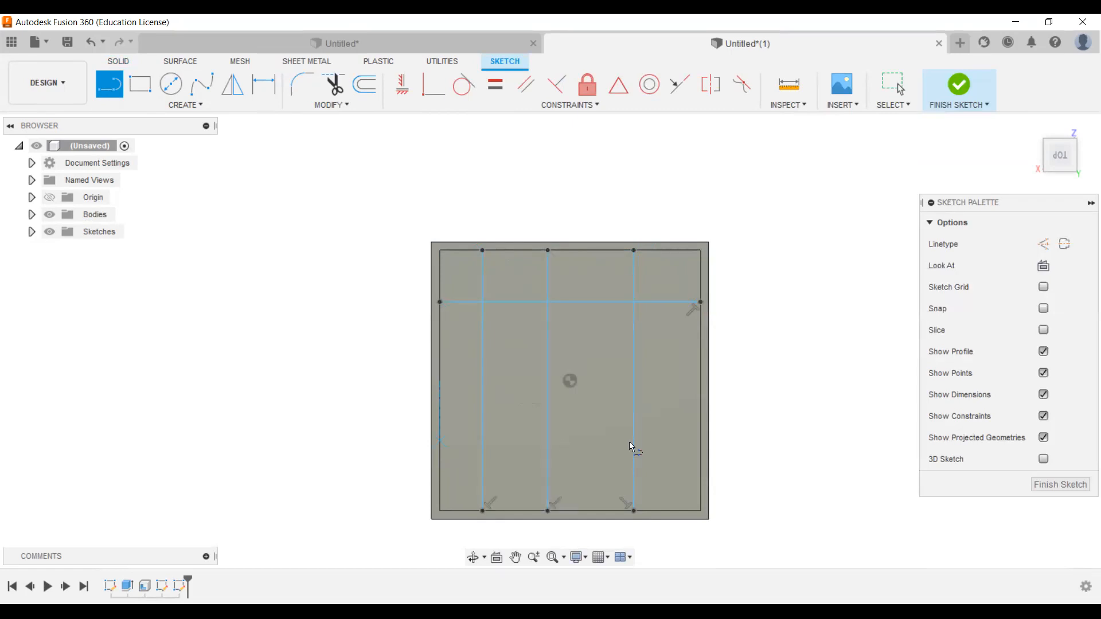
pyautogui.click(700, 440)
pyautogui.click(1060, 485)
pyautogui.click(1033, 126)
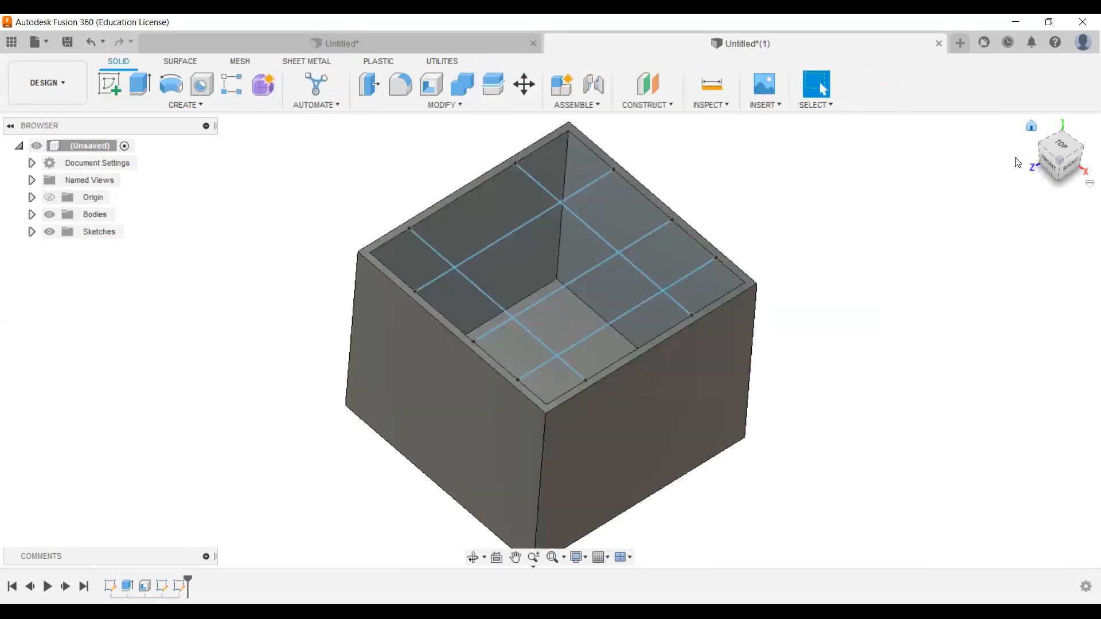
# Start a Web with all five sketched grid lines across the box opening as its profile
pyautogui.click(133, 106)
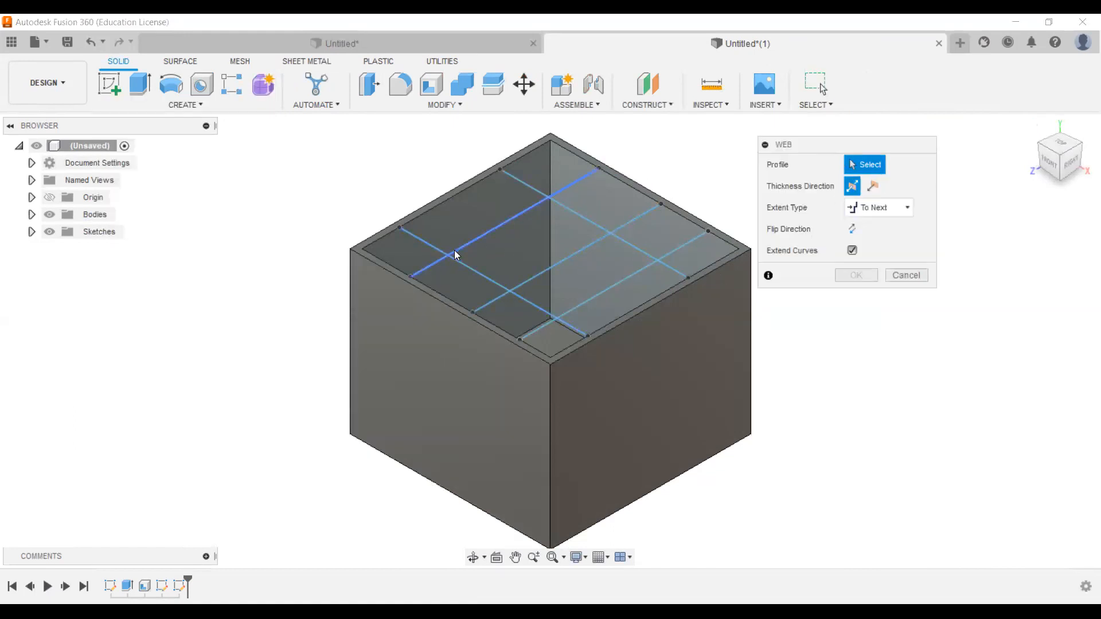
pyautogui.click(532, 276)
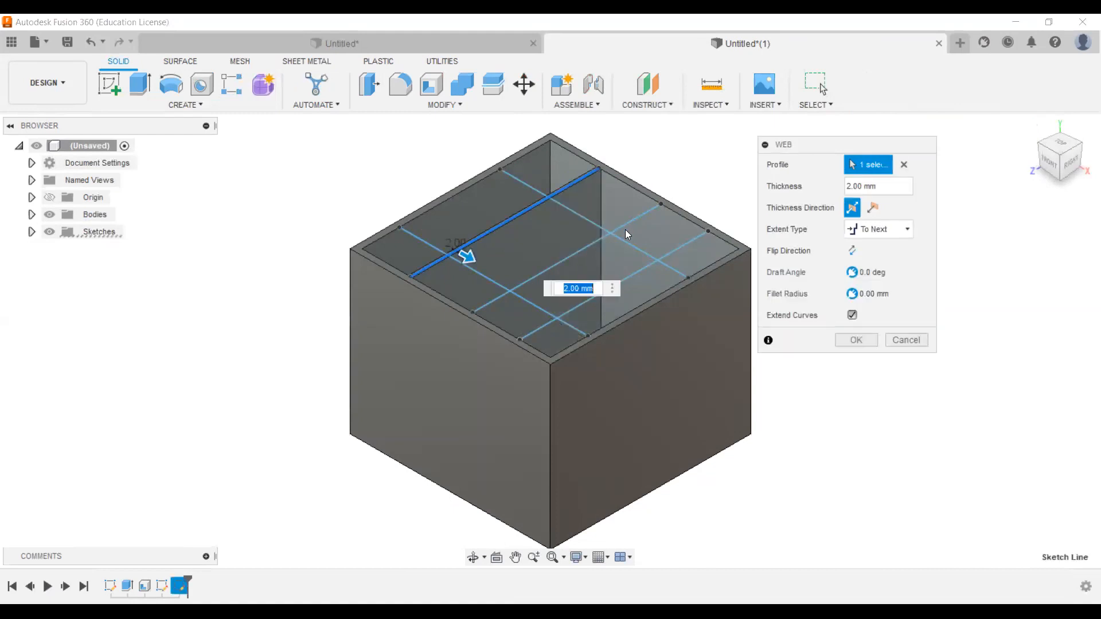
pyautogui.click(903, 166)
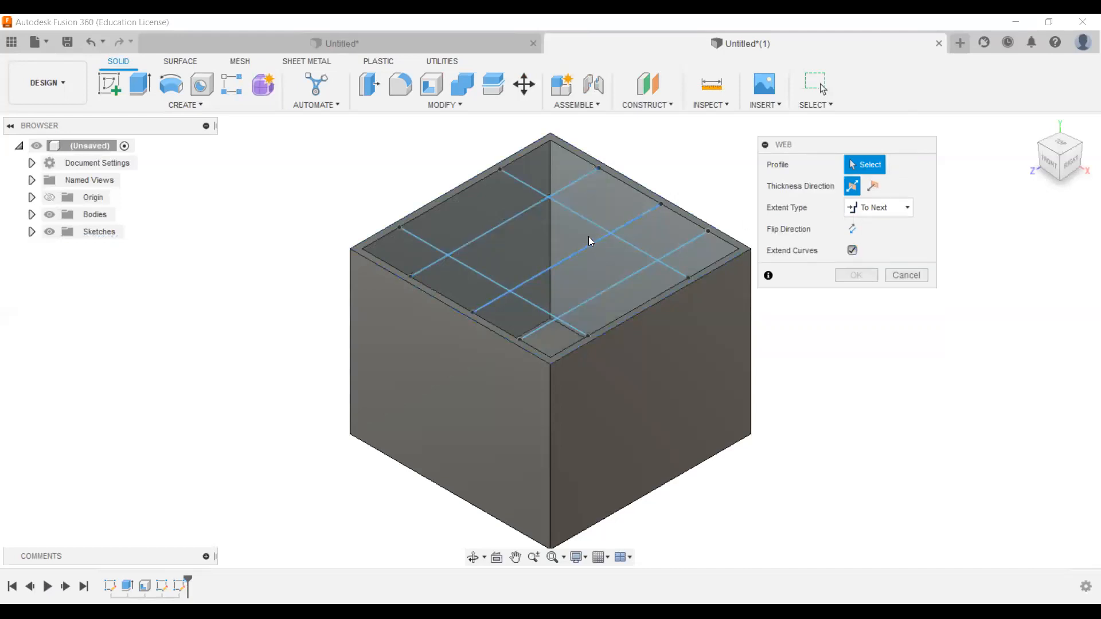
pyautogui.click(525, 210)
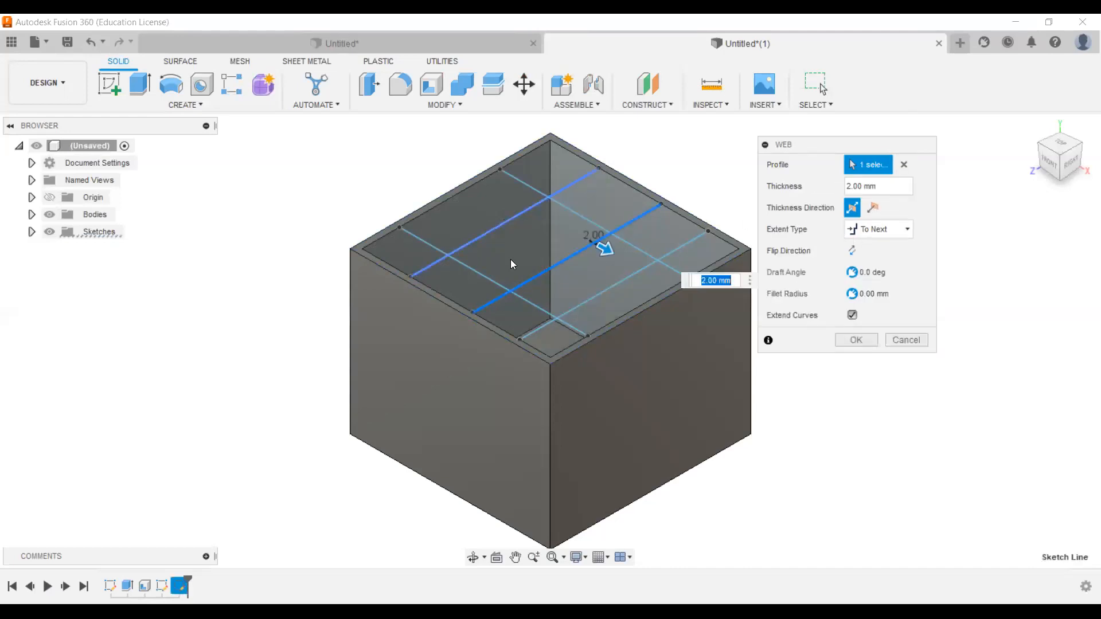
pyautogui.click(495, 281)
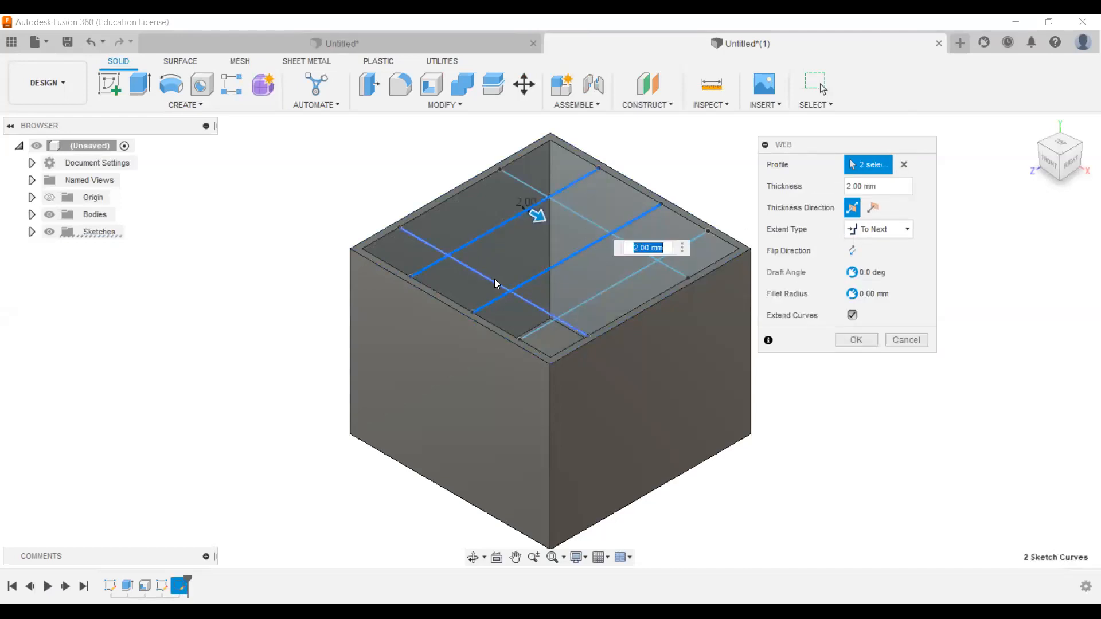
pyautogui.click(587, 219)
pyautogui.click(638, 273)
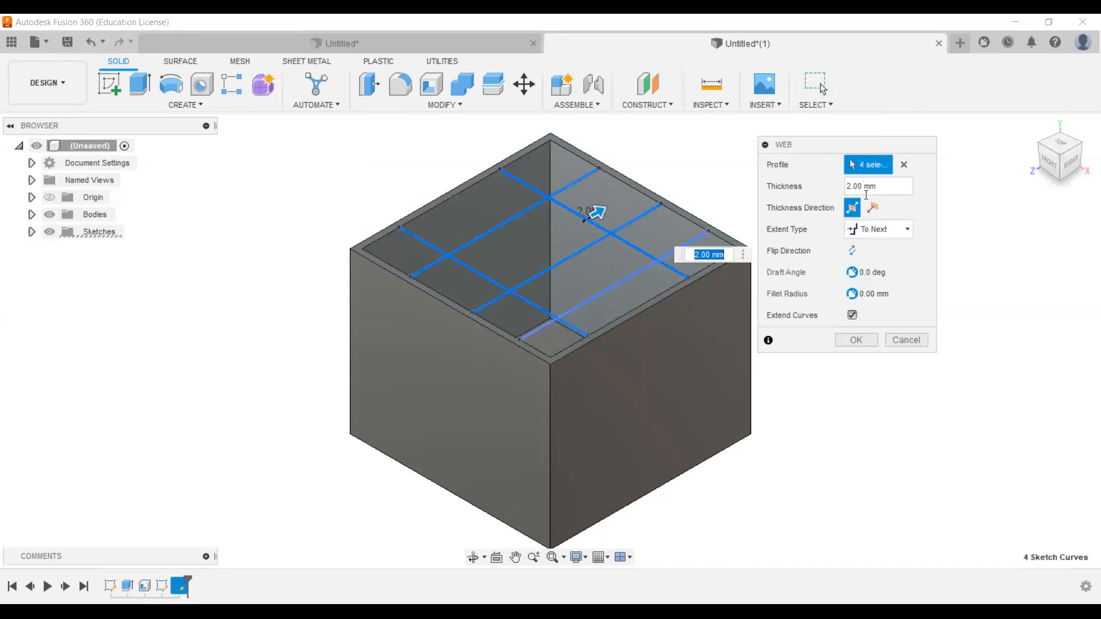
pyautogui.click(676, 249)
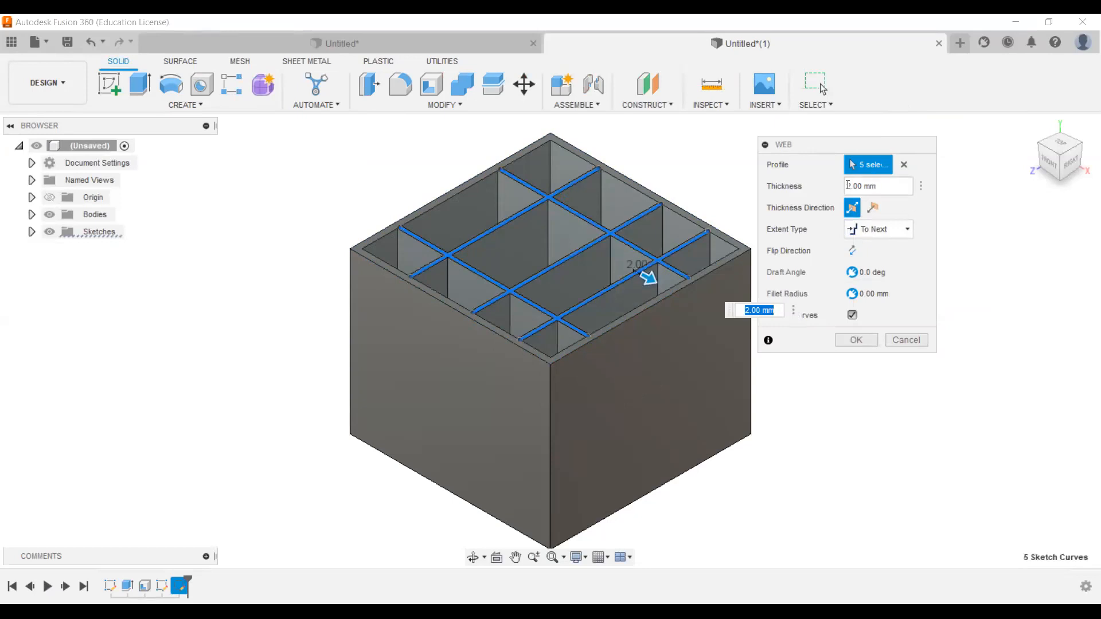
# Set the web thickness to 3 mm and create the dividers inside the box
pyautogui.click(847, 185)
pyautogui.write('3')
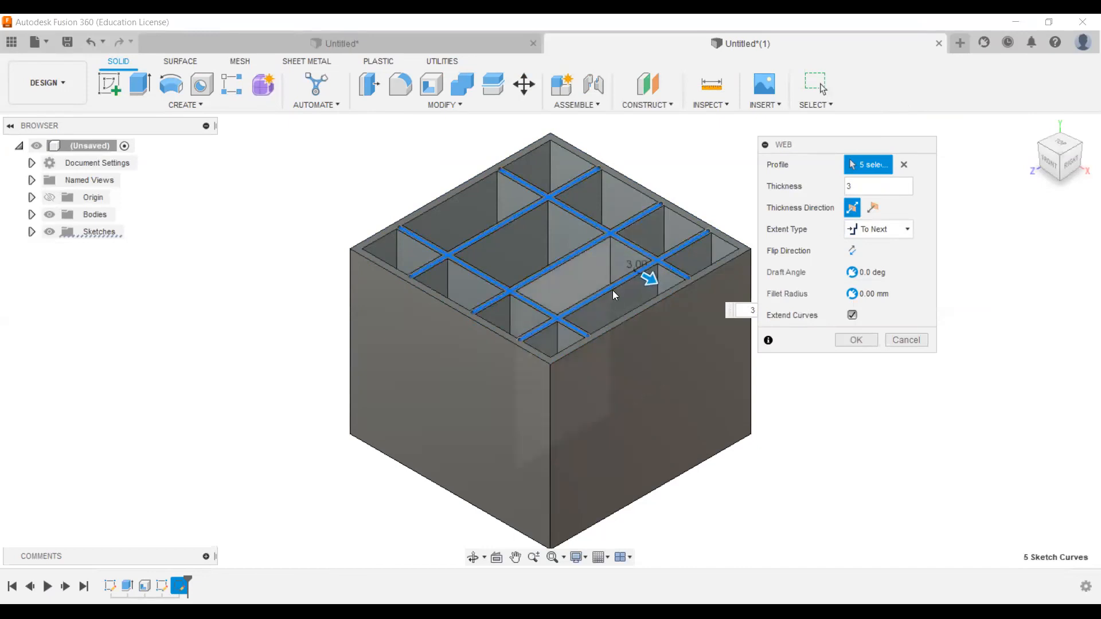
pyautogui.click(855, 340)
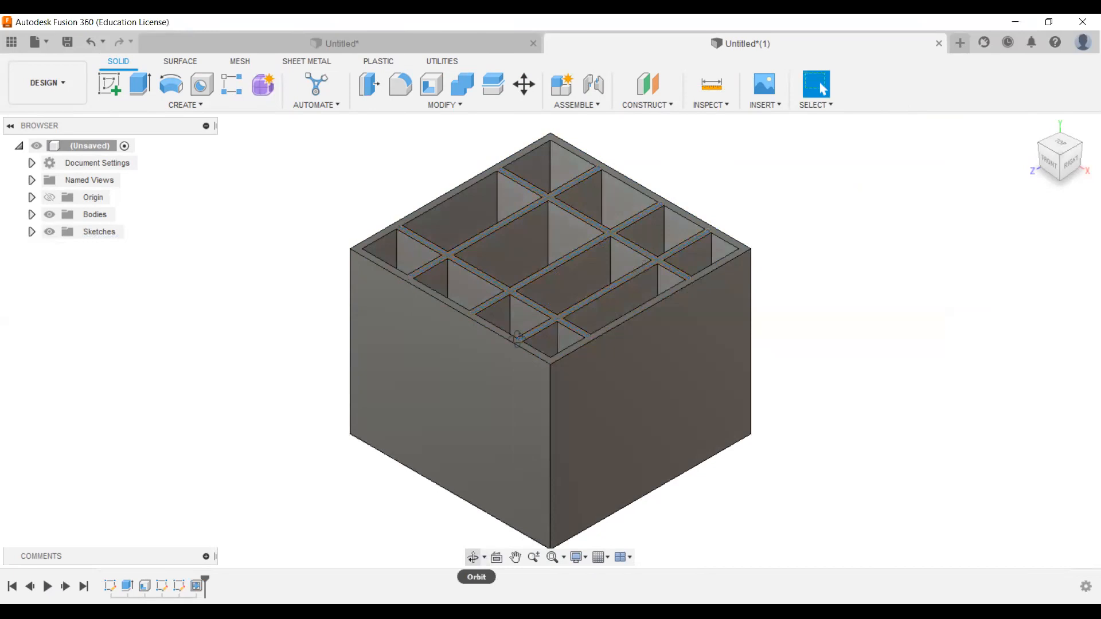
# Examine the compartments formed by the 3 mm dividers from a tilted view and at different distances
pyautogui.click(472, 557)
pyautogui.moveTo(505, 298); pyautogui.dragTo(650, 359)
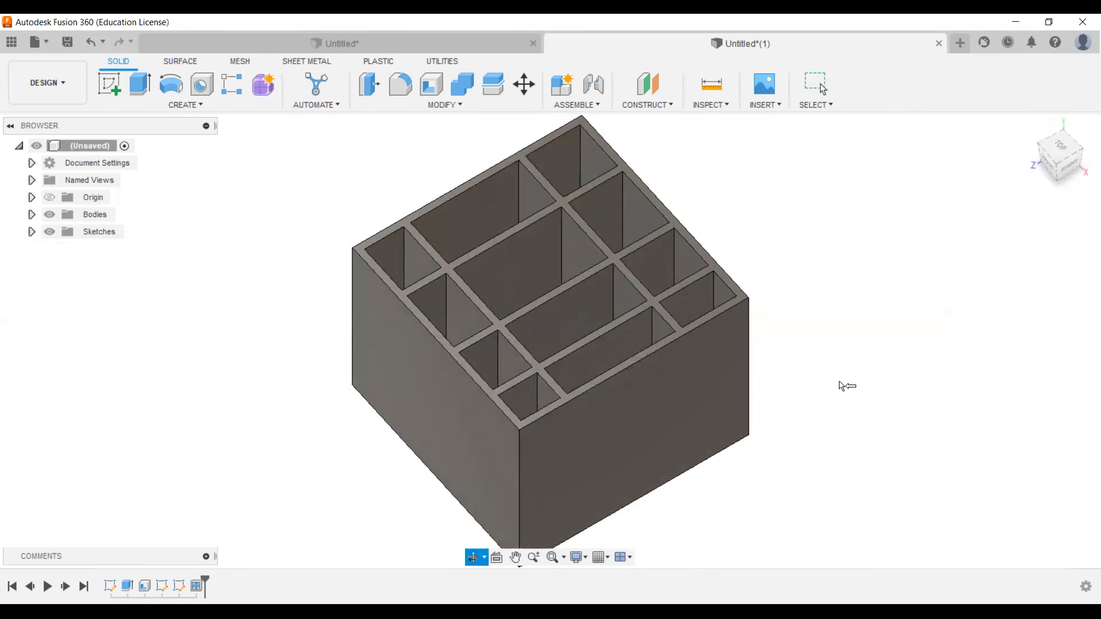
pyautogui.press('Escape')
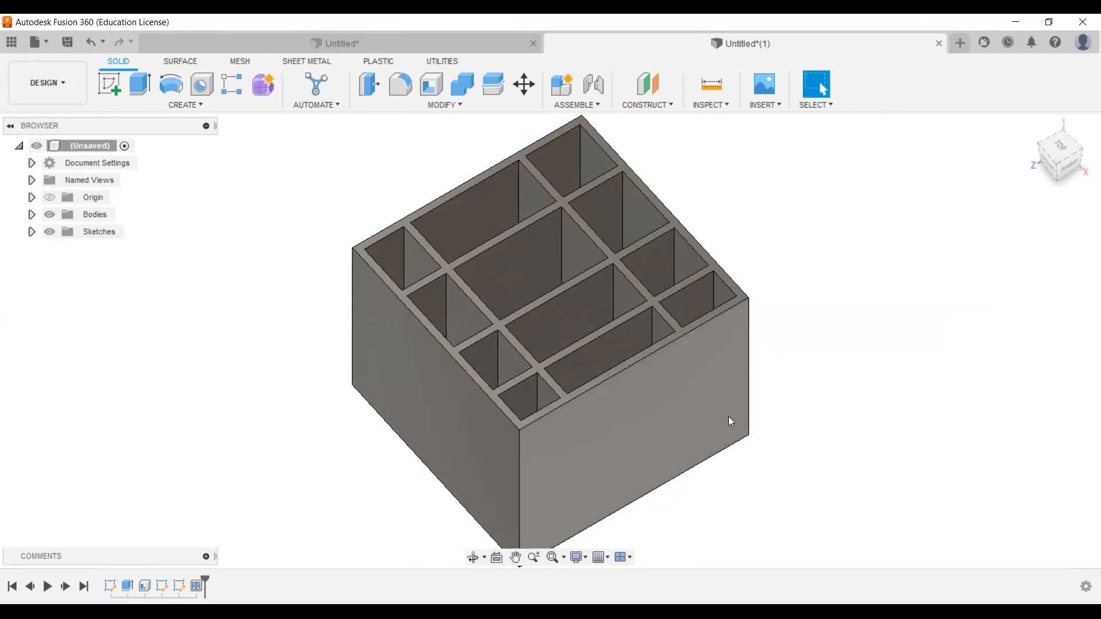
pyautogui.scroll(-3, 730, 420)
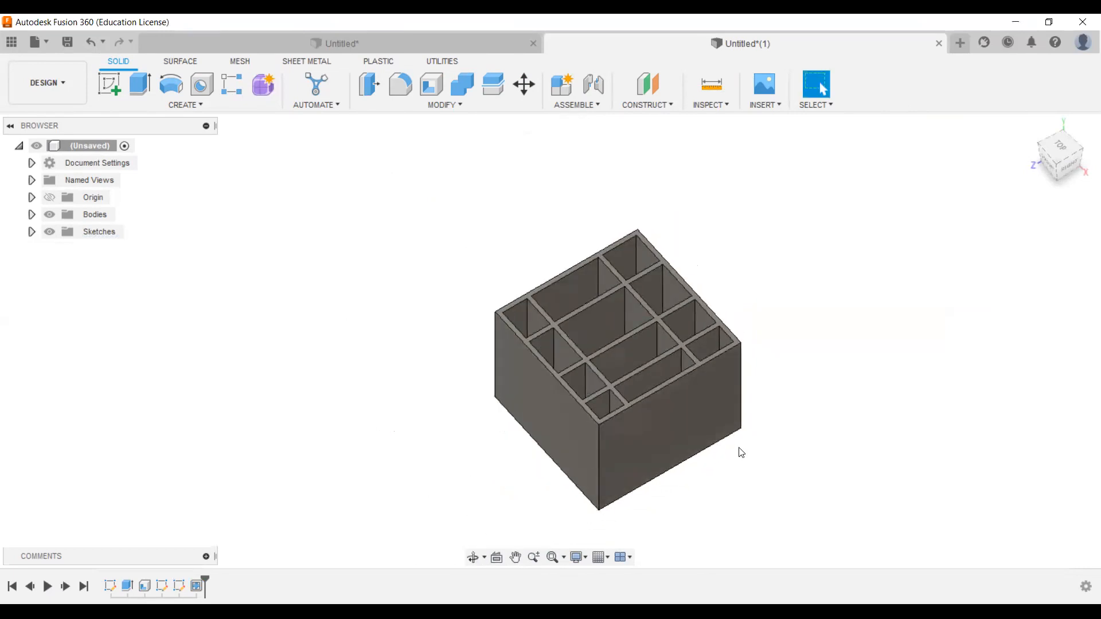
pyautogui.scroll(4, 676, 430)
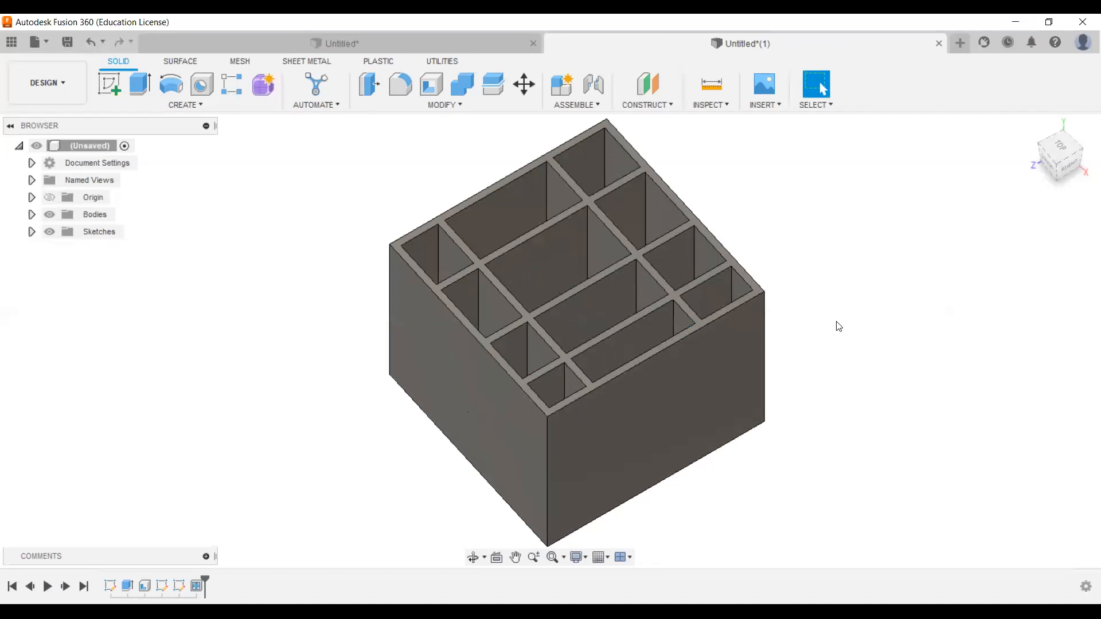
pyautogui.moveTo(809, 305); pyautogui.dragTo(722, 302, button='middle')
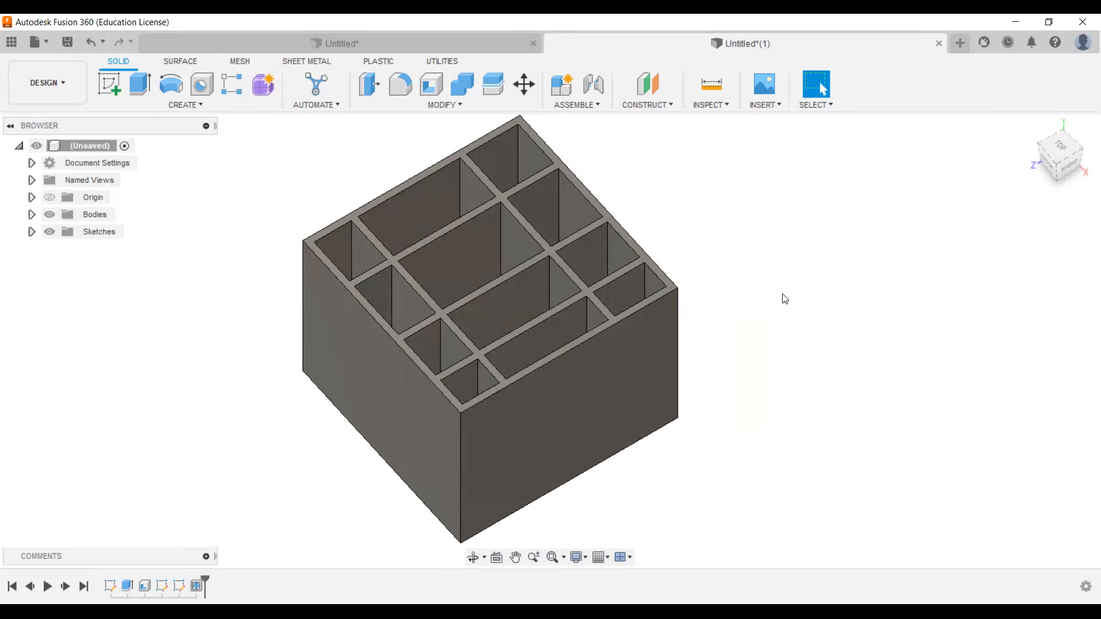
# Create a new empty design in a separate document
pyautogui.click(961, 44)
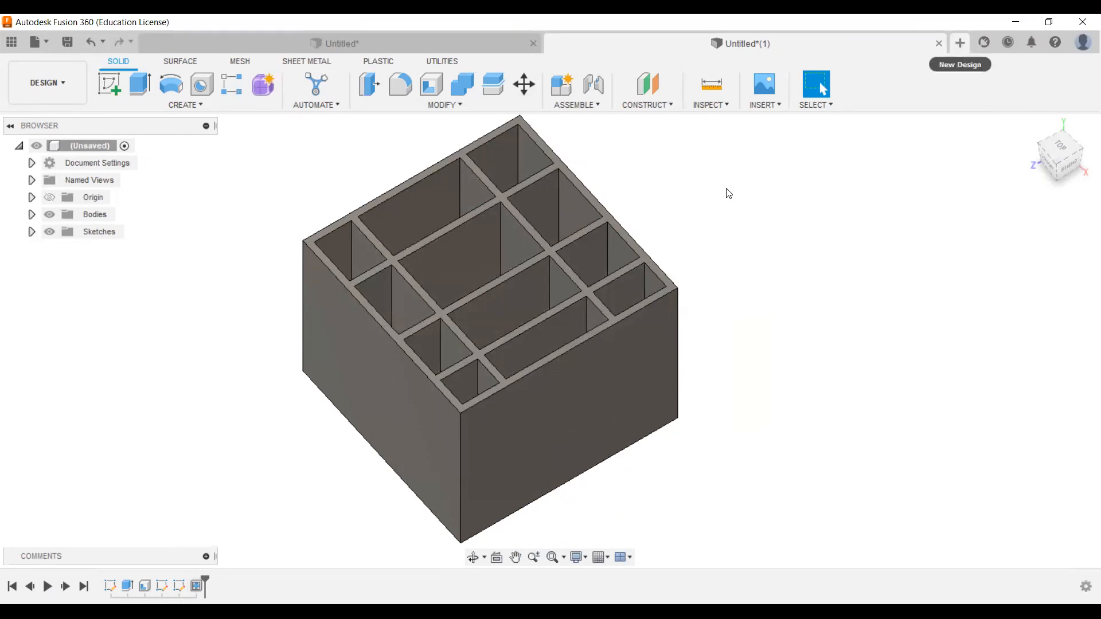
pyautogui.click(160, 108)
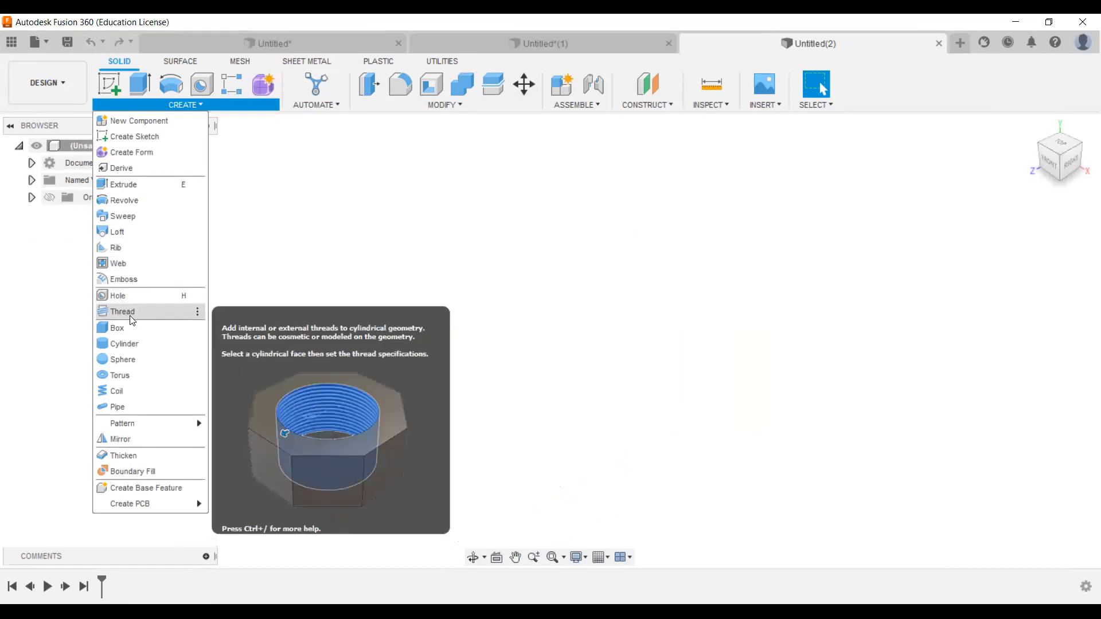
pyautogui.click(435, 305)
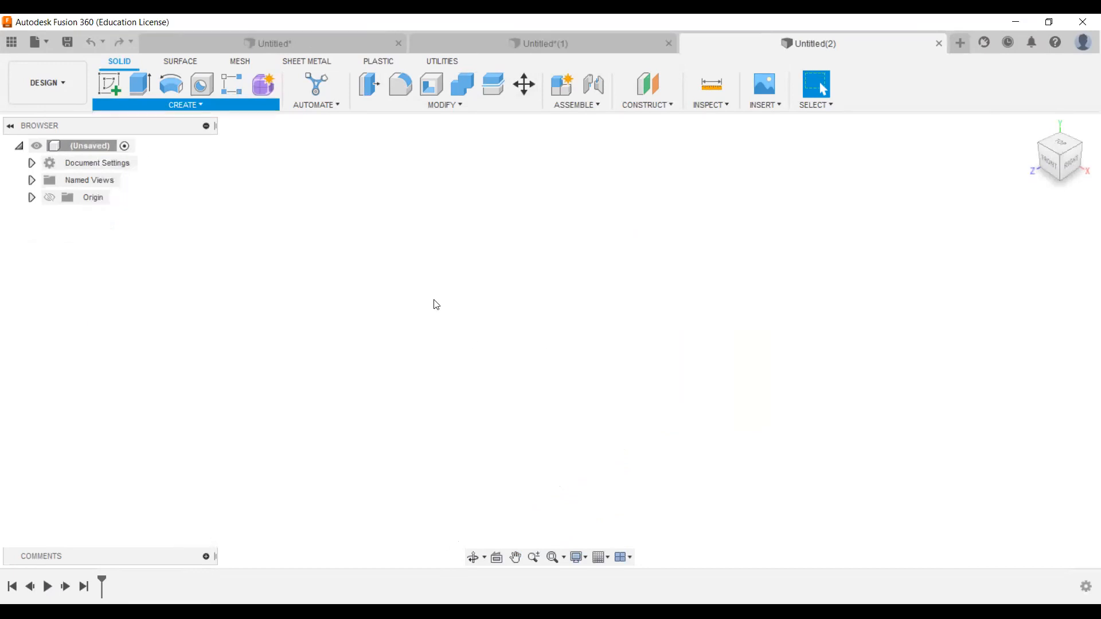
# Sketch a circle about 35 mm in diameter centred on the origin on the horizontal plane, and finish the sketch
pyautogui.click(111, 90)
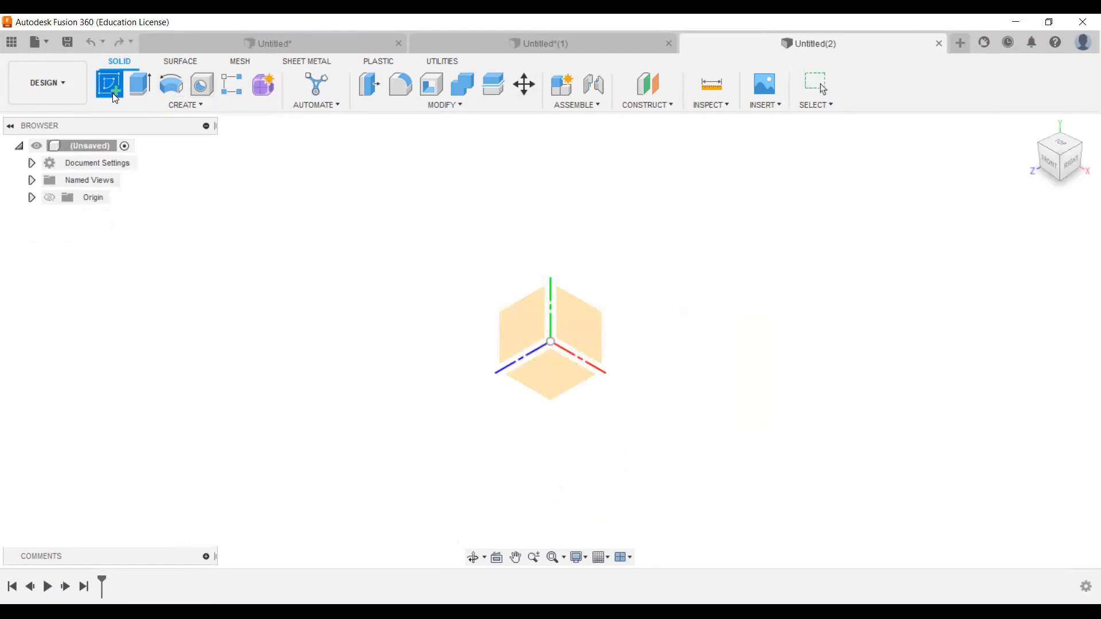
pyautogui.click(576, 370)
pyautogui.click(169, 89)
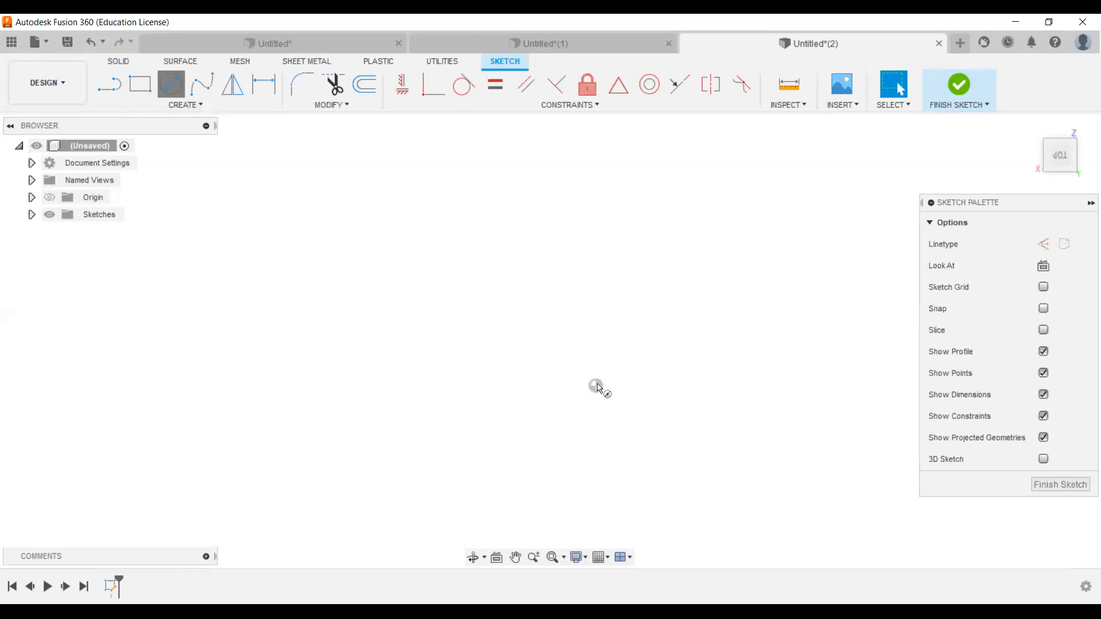
pyautogui.click(595, 385)
pyautogui.click(641, 385)
pyautogui.click(959, 89)
# Extrude the circle upward into a tall solid cylinder
pyautogui.moveTo(411, 315); pyautogui.dragTo(273, 440, button='middle')
pyautogui.press('e')
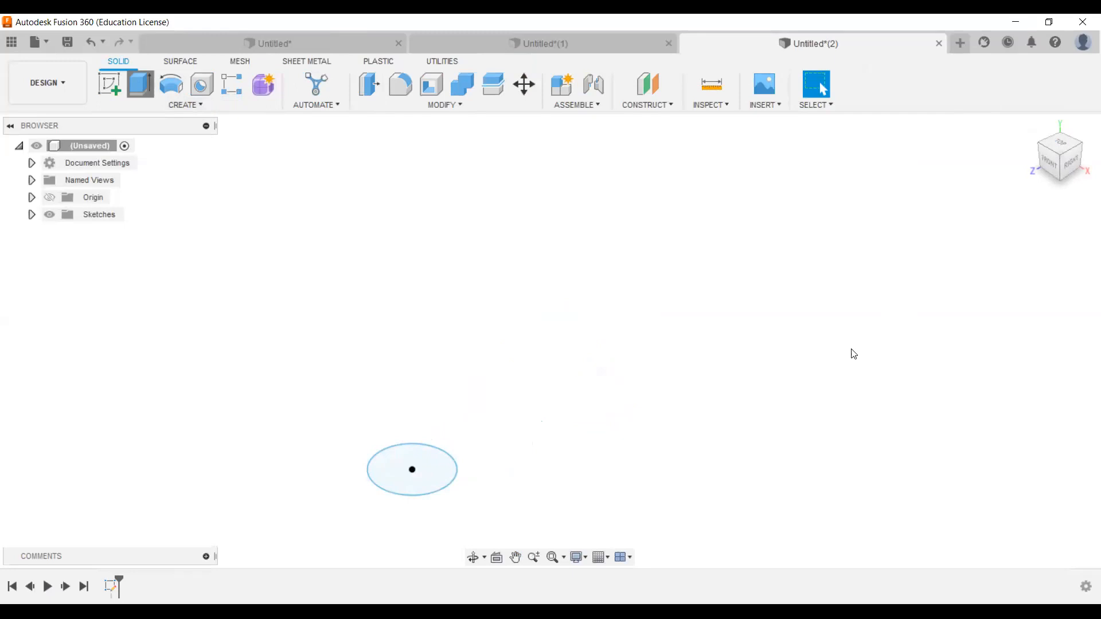
pyautogui.click(601, 402)
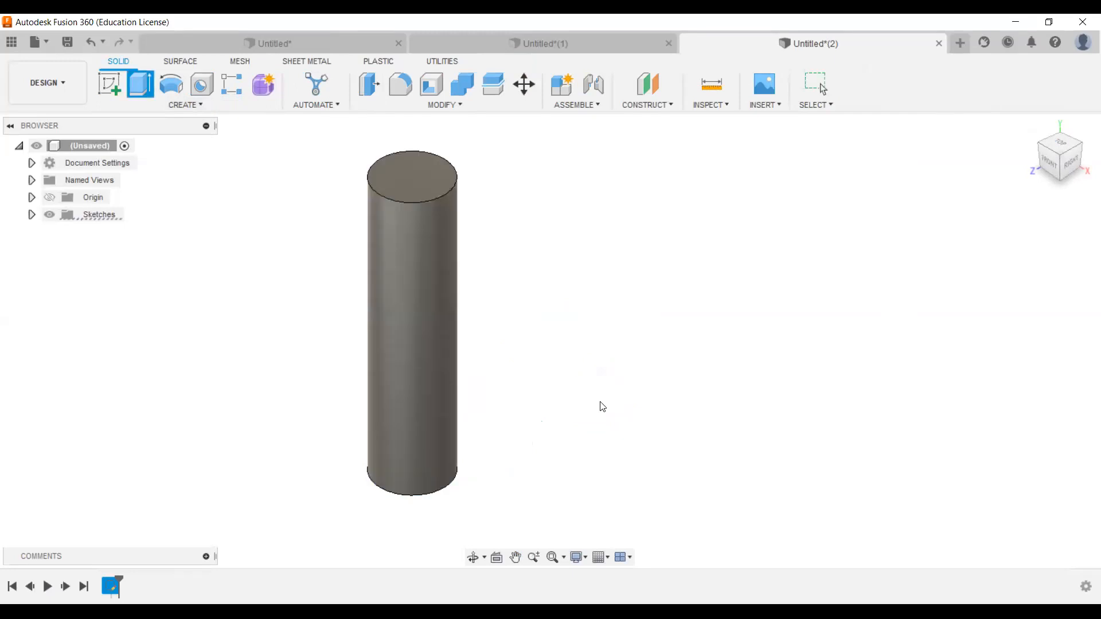
# Add a full-length, right-hand ISO Metric M35x1.5 thread of class 6g to the cylinder's side face, without modeling it
pyautogui.click(153, 106)
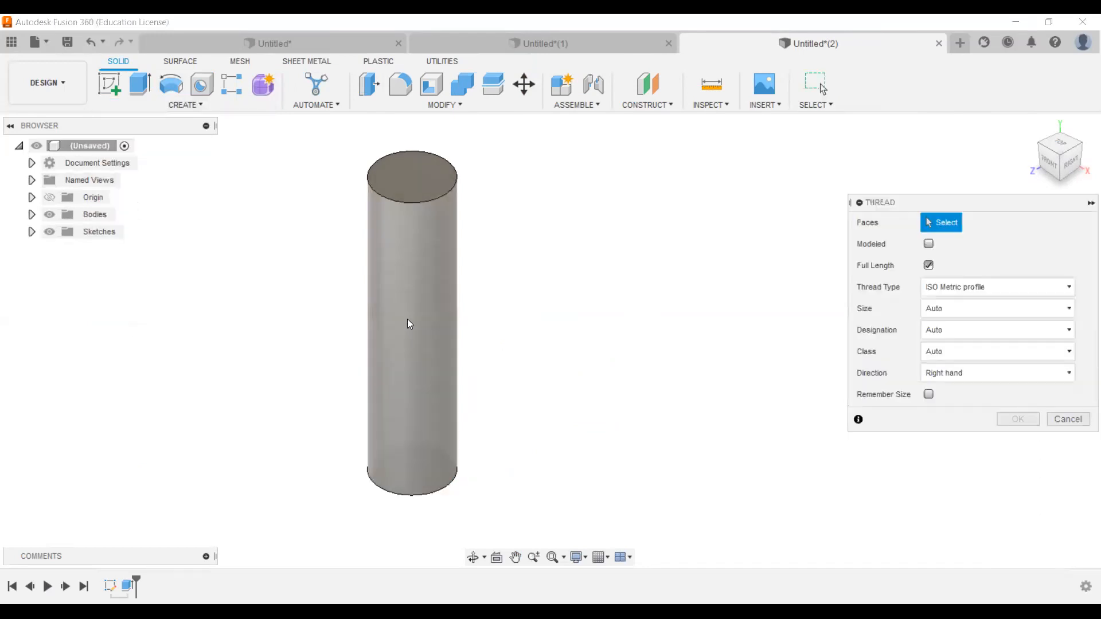
pyautogui.click(409, 324)
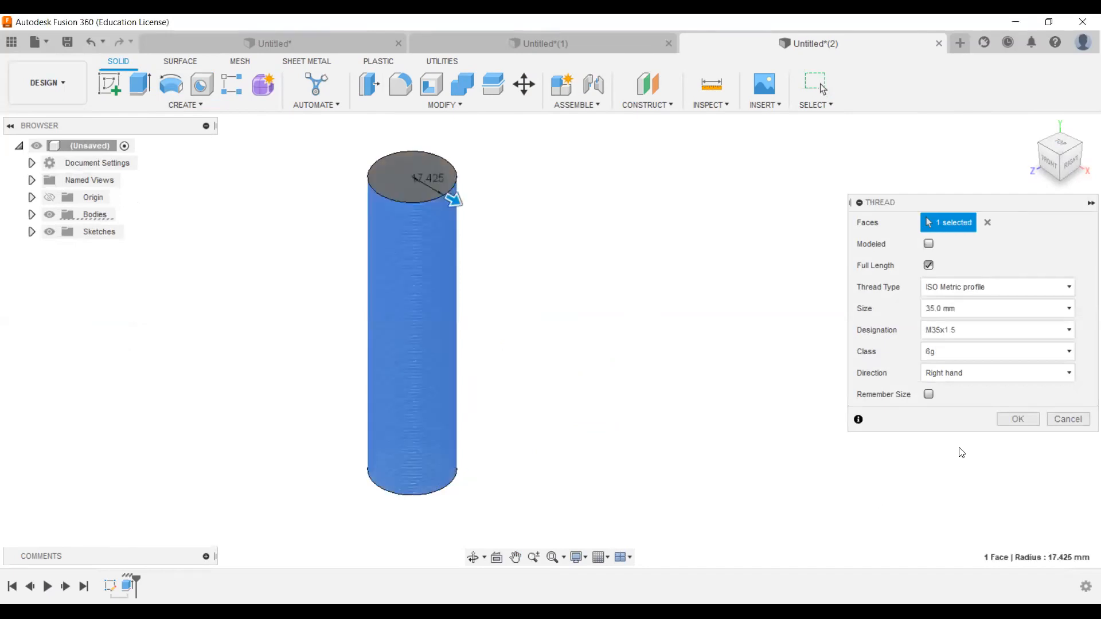
pyautogui.click(1009, 423)
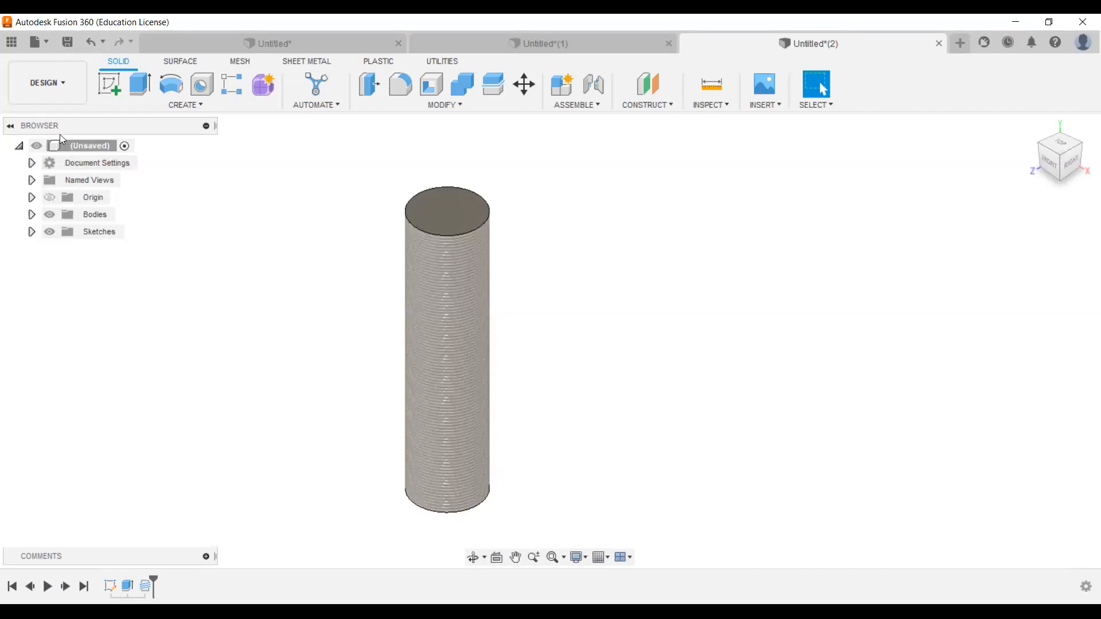
# Change the document's thread type setting to Modeled and inspect the cylinder's thread up close
pyautogui.click(33, 163)
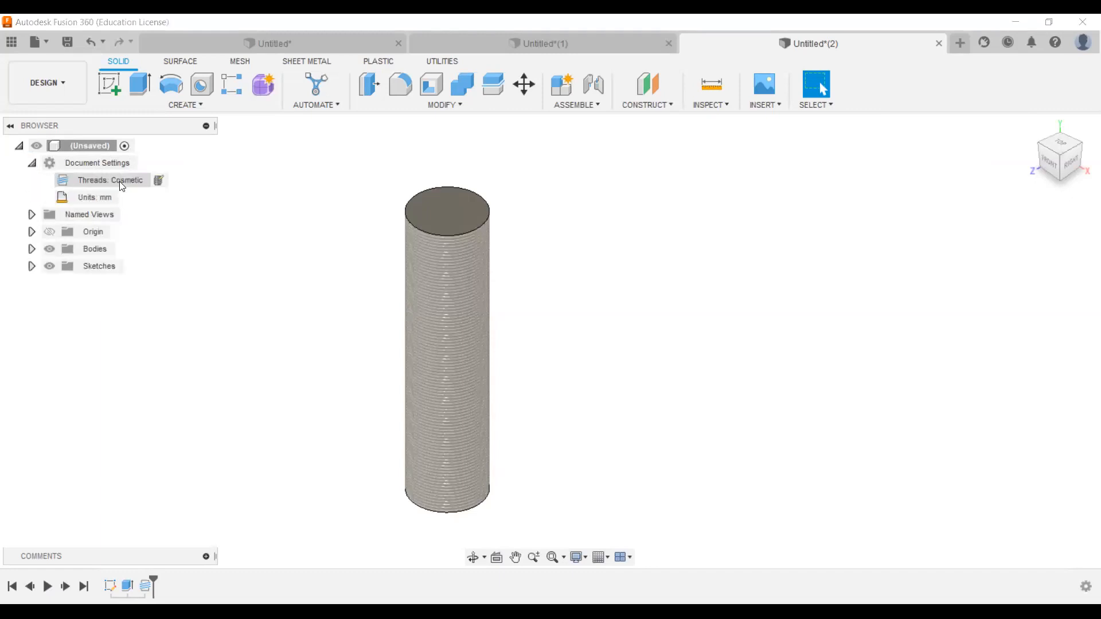
pyautogui.click(157, 182)
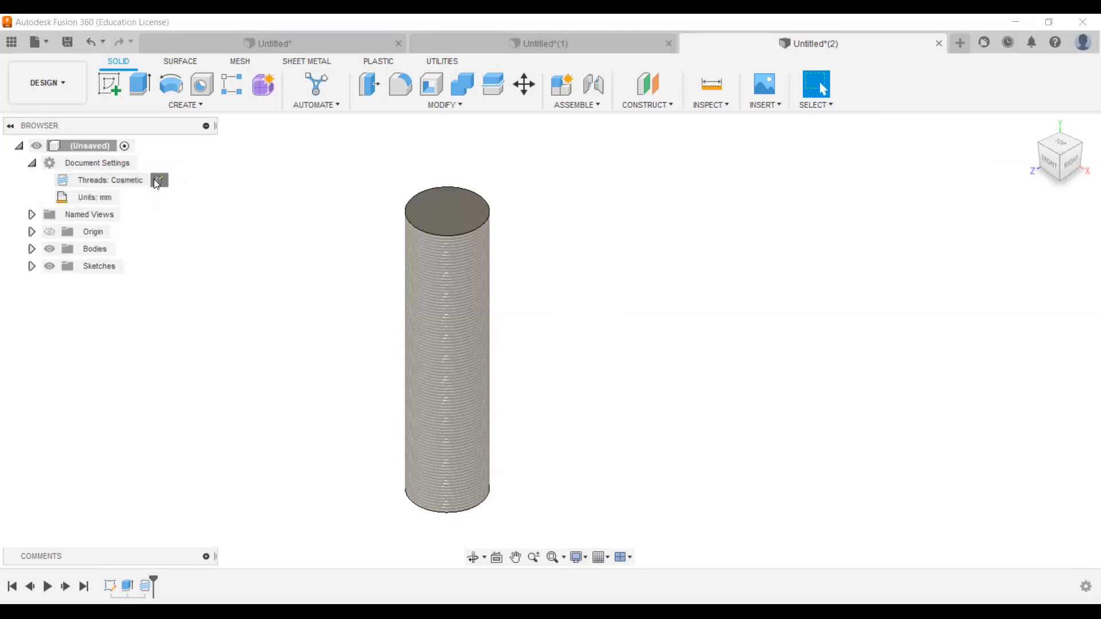
pyautogui.click(832, 167)
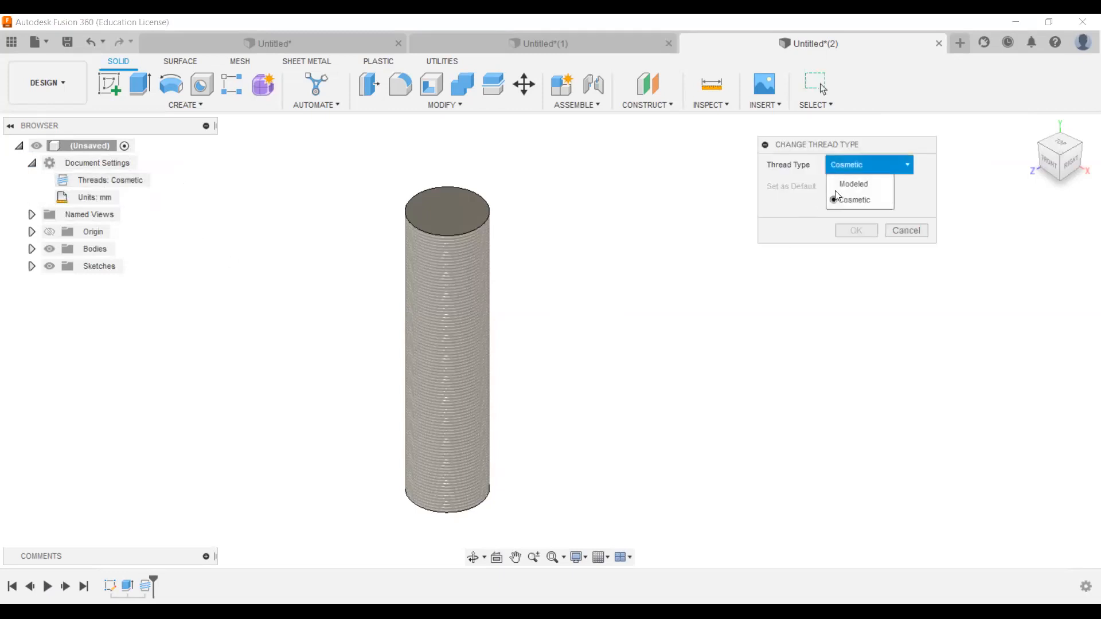
pyautogui.click(830, 185)
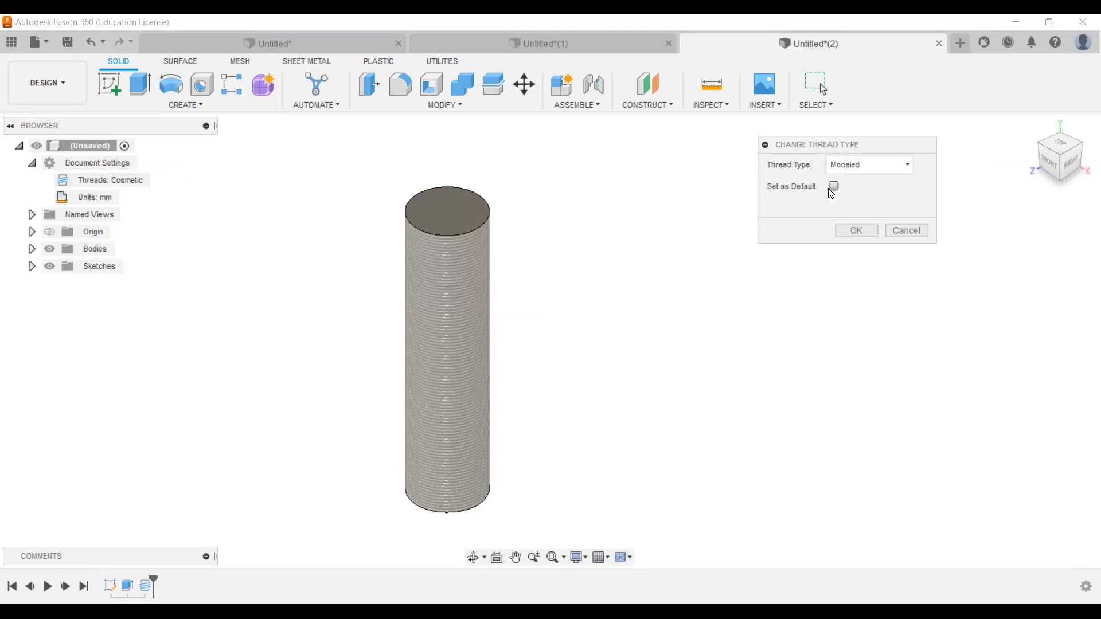
pyautogui.click(855, 231)
pyautogui.scroll(5, 460, 389)
pyautogui.scroll(10, 459, 388)
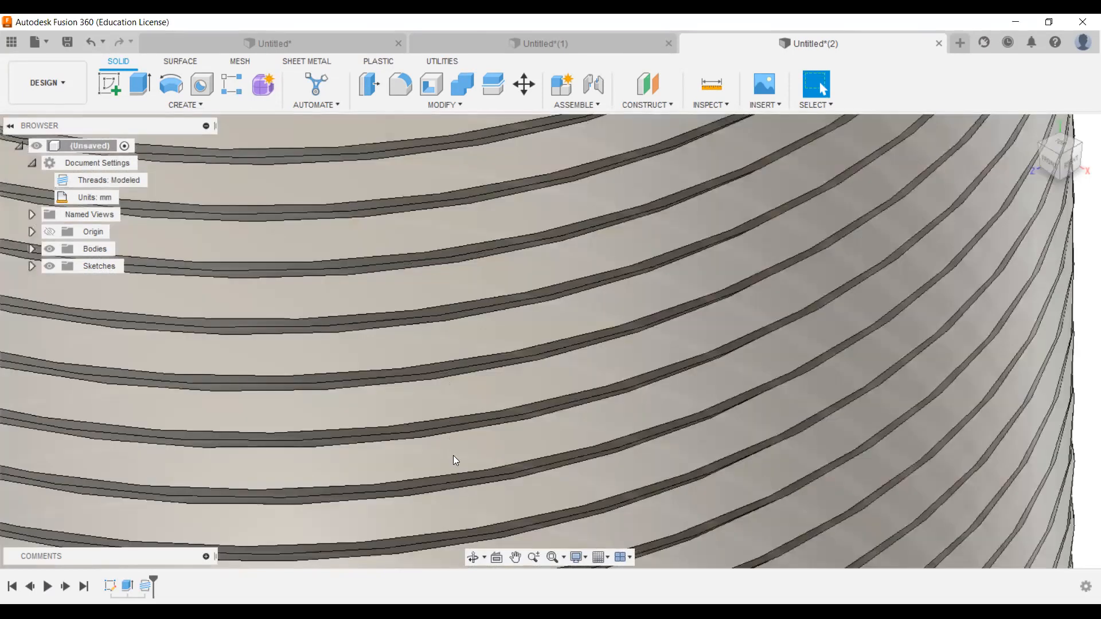
pyautogui.scroll(-3, 453, 456)
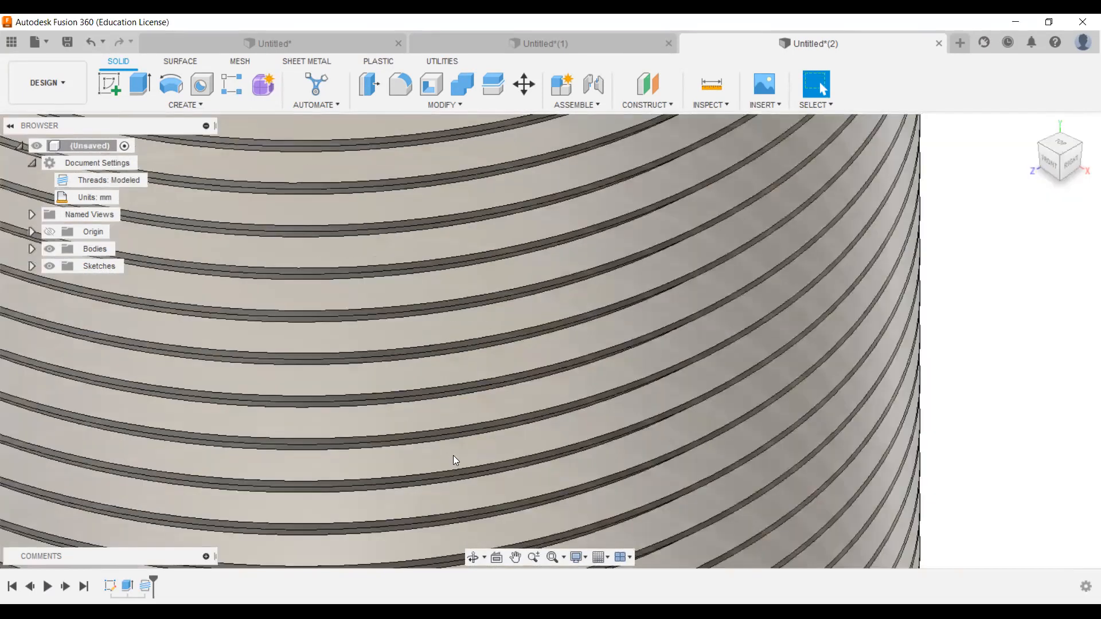
pyautogui.scroll(-8, 453, 455)
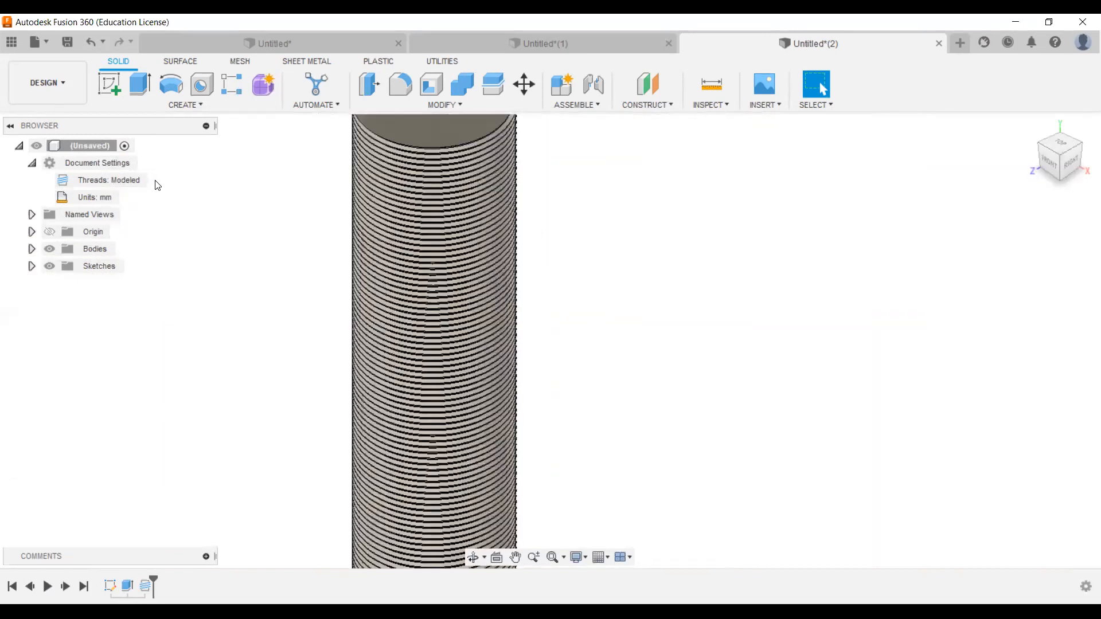
# Set the document's thread type back to Cosmetic
pyautogui.click(155, 180)
pyautogui.click(870, 171)
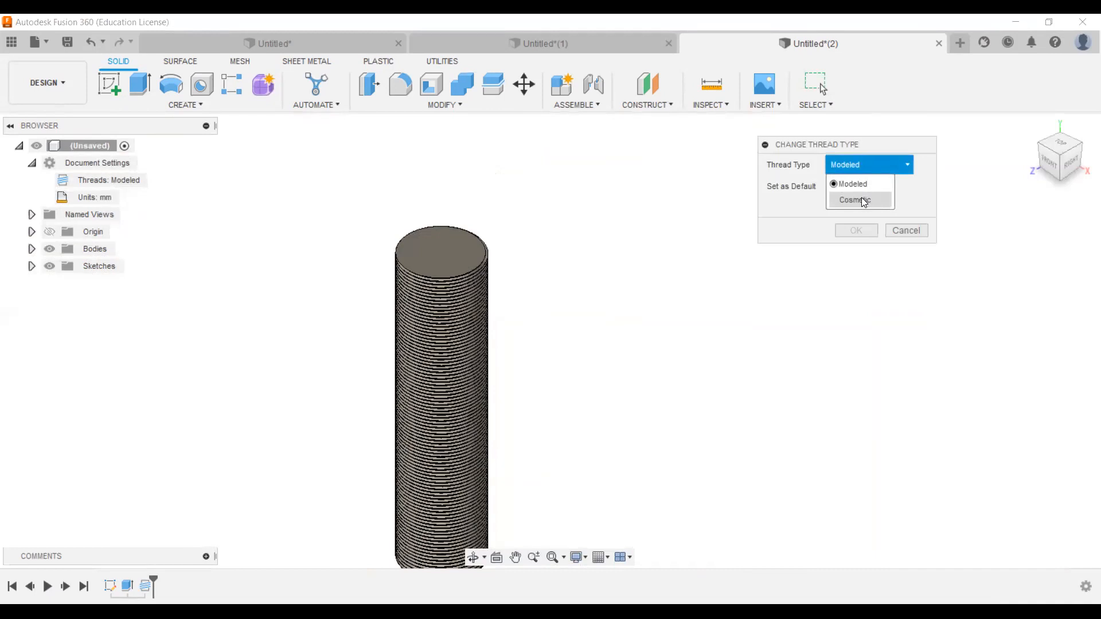
pyautogui.click(861, 199)
pyautogui.click(856, 230)
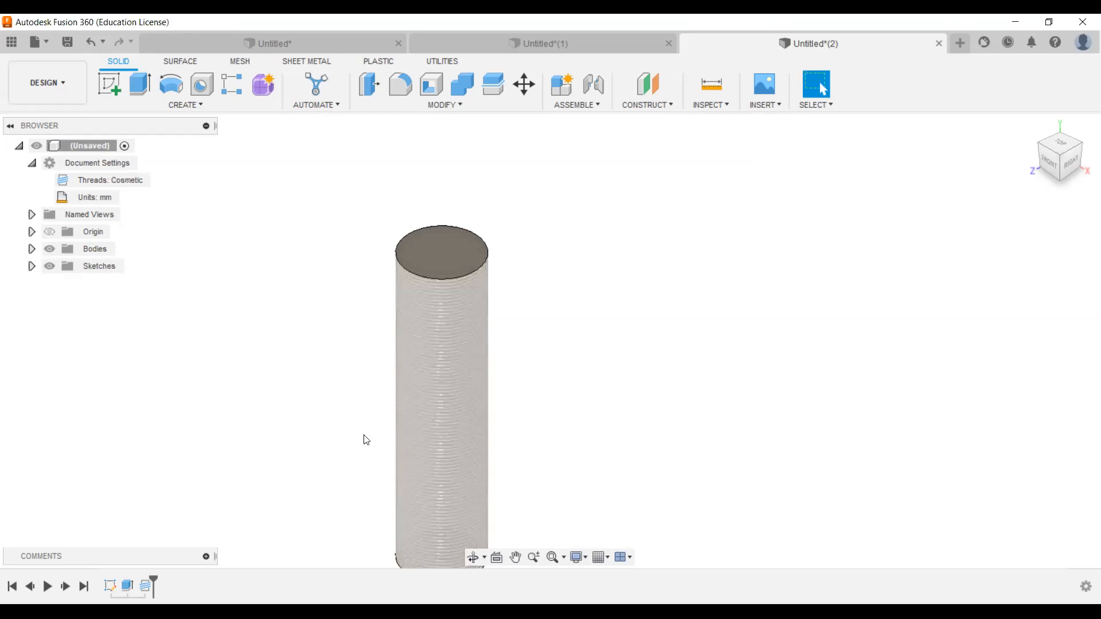
pyautogui.scroll(-3, 363, 440)
pyautogui.scroll(1, 467, 468)
pyautogui.scroll(2, 467, 469)
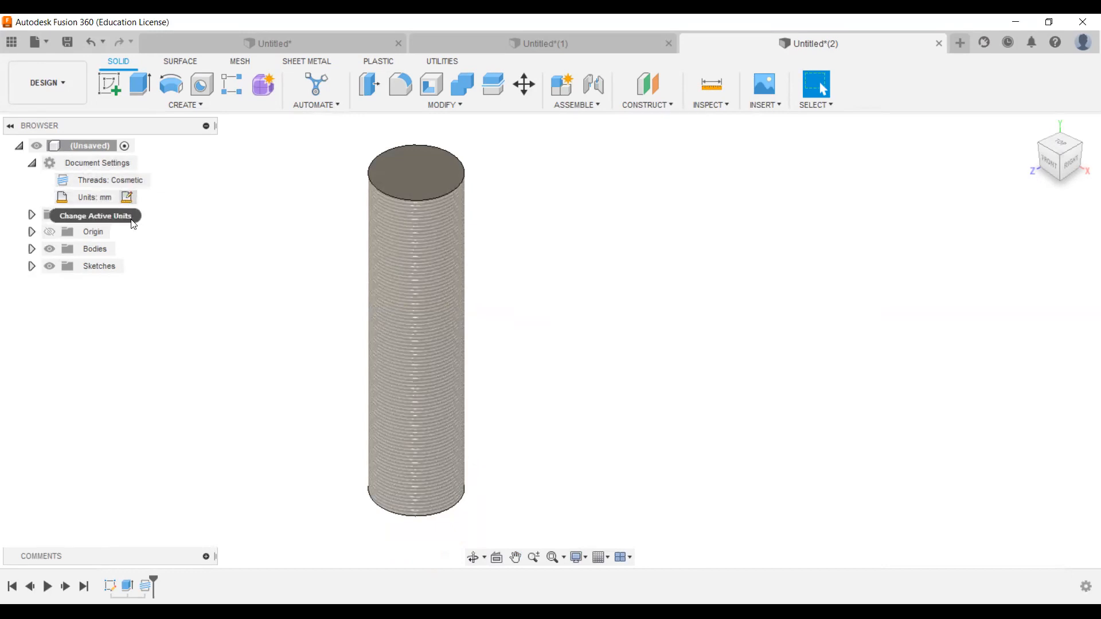
pyautogui.scroll(-2, 488, 383)
pyautogui.scroll(-1, 488, 384)
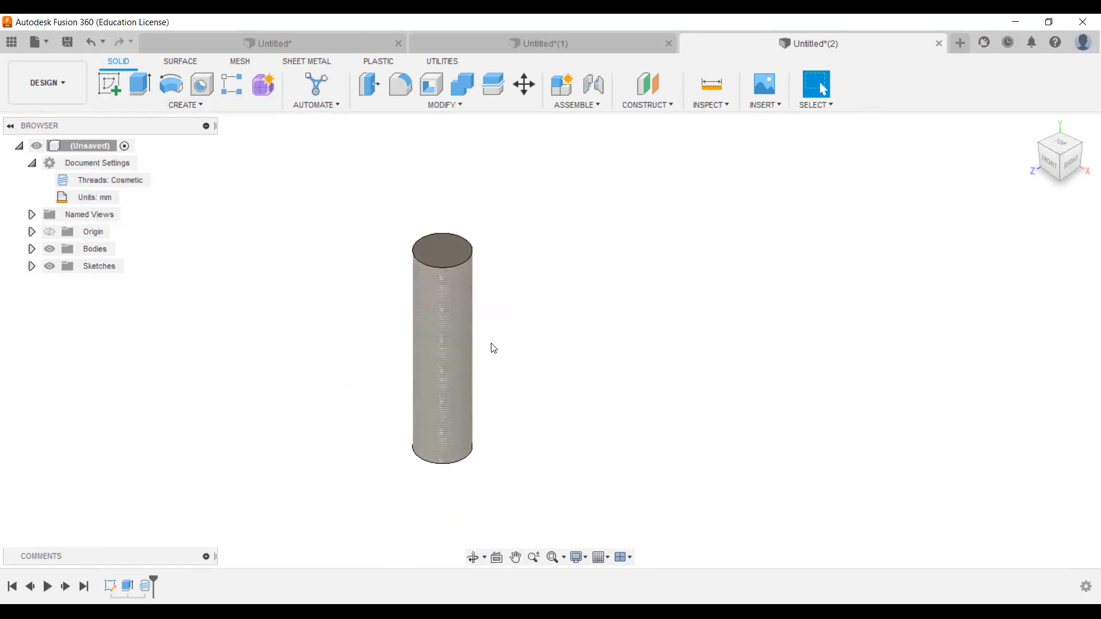
pyautogui.scroll(-1, 559, 332)
pyautogui.scroll(-1, 559, 332)
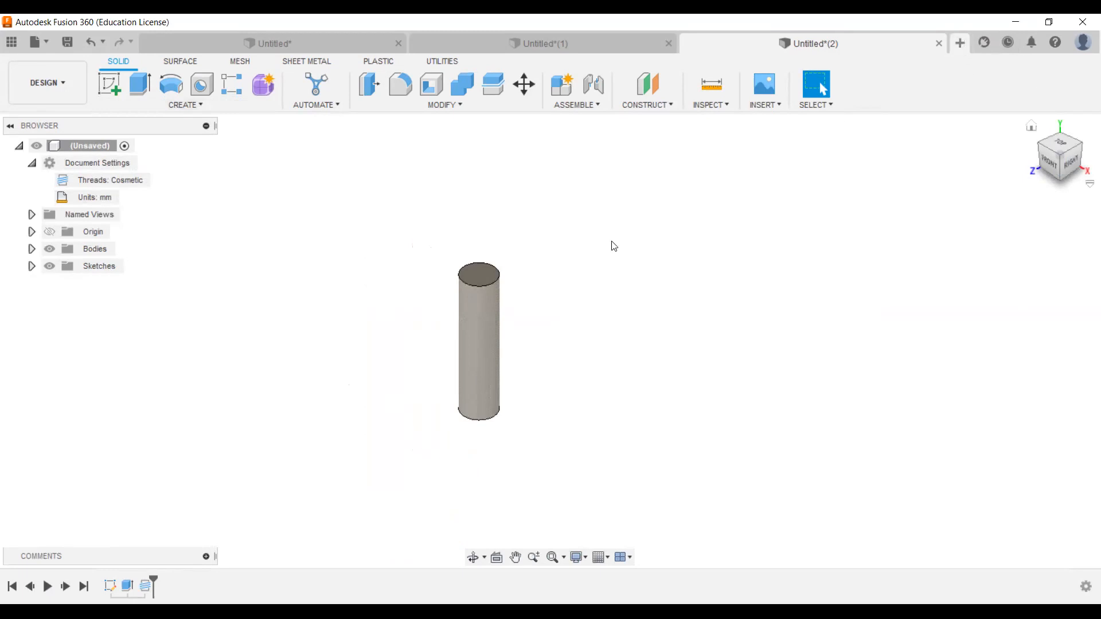
# Create a new empty design in a separate document and look over the available pattern types
pyautogui.hotkey('ctrl', 'n')
pyautogui.click(148, 109)
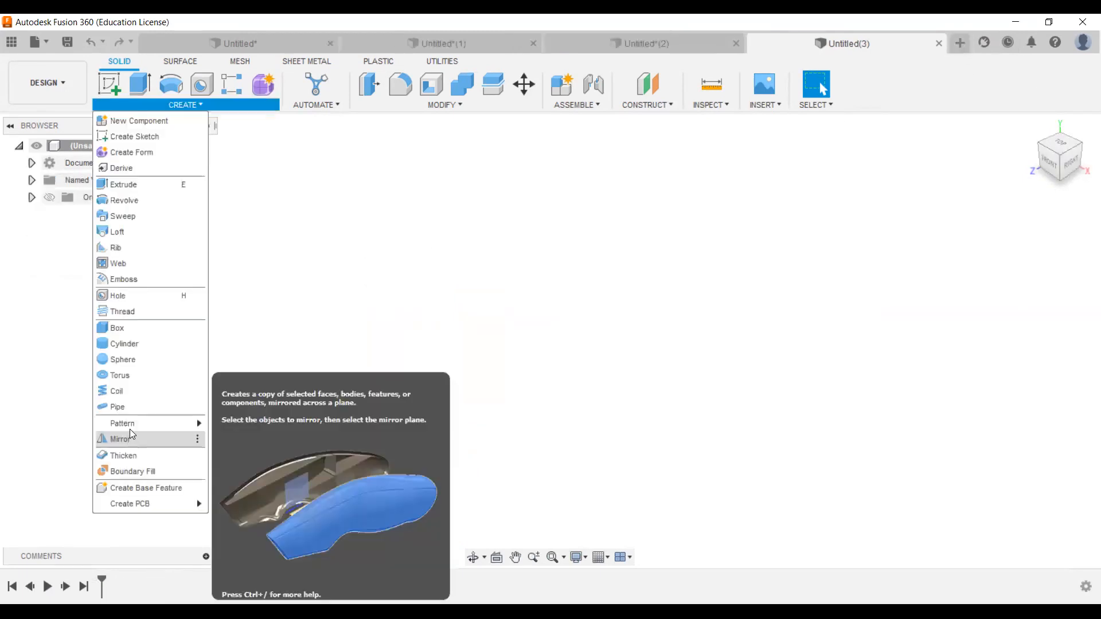
pyautogui.moveTo(130, 430)
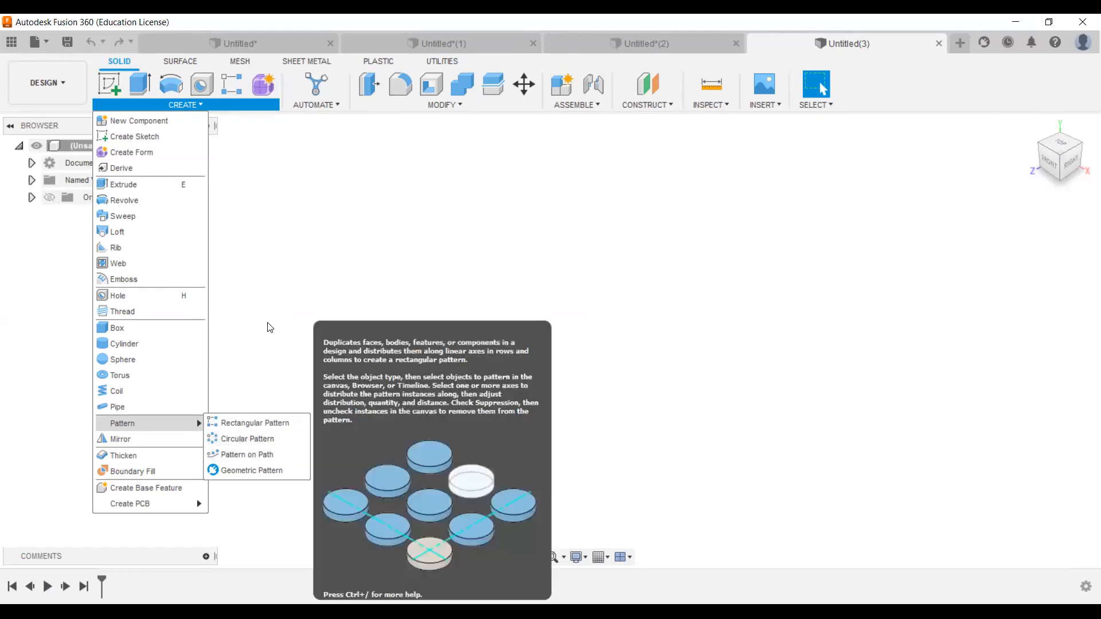
pyautogui.click(311, 277)
# Sketch a two-point rectangle near the origin on the horizontal plane and finish the sketch
pyautogui.click(108, 85)
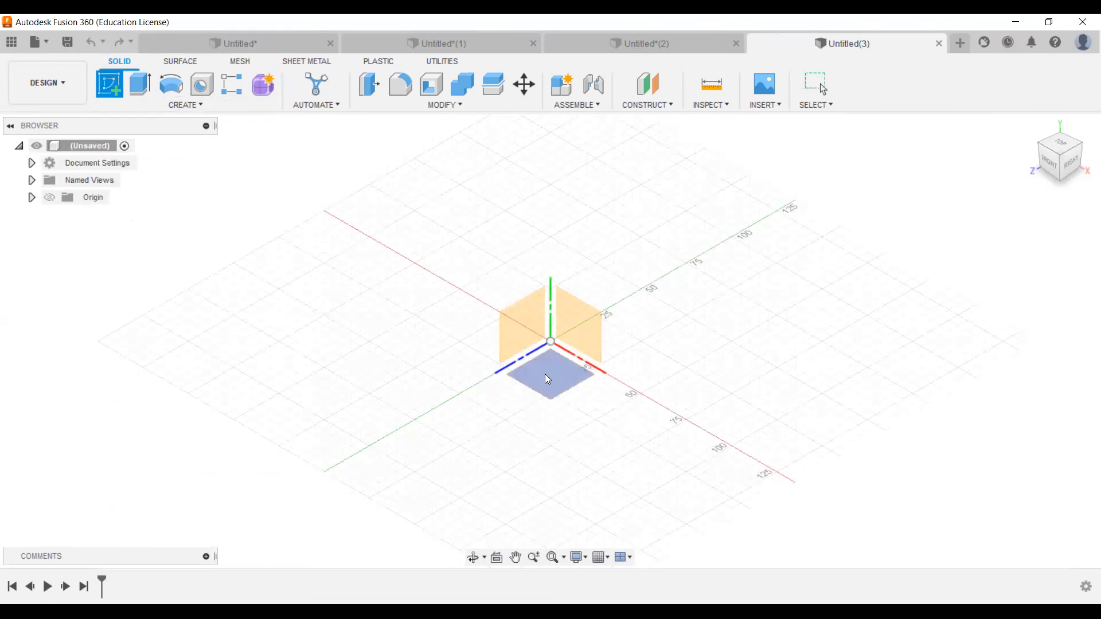
pyautogui.click(544, 374)
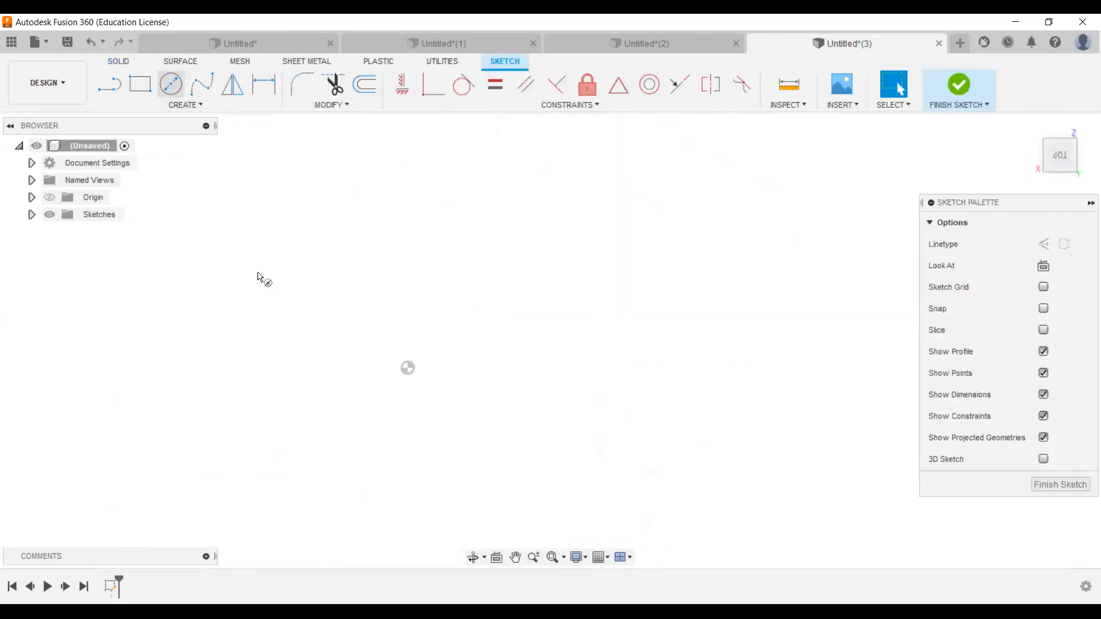
pyautogui.click(170, 86)
pyautogui.press('r')
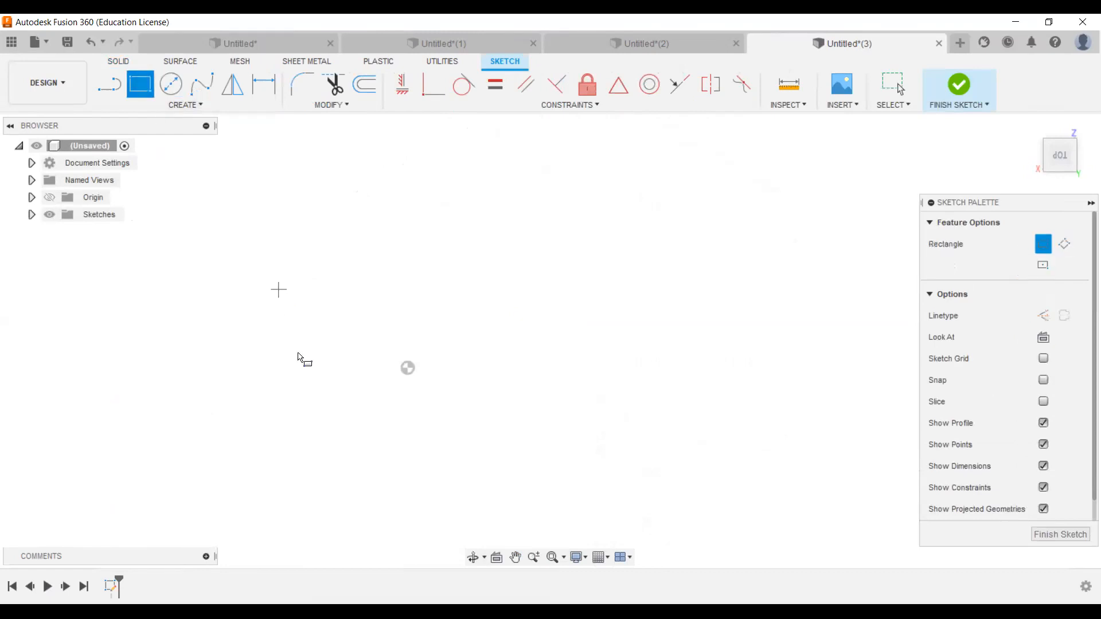
pyautogui.click(353, 350)
pyautogui.click(965, 95)
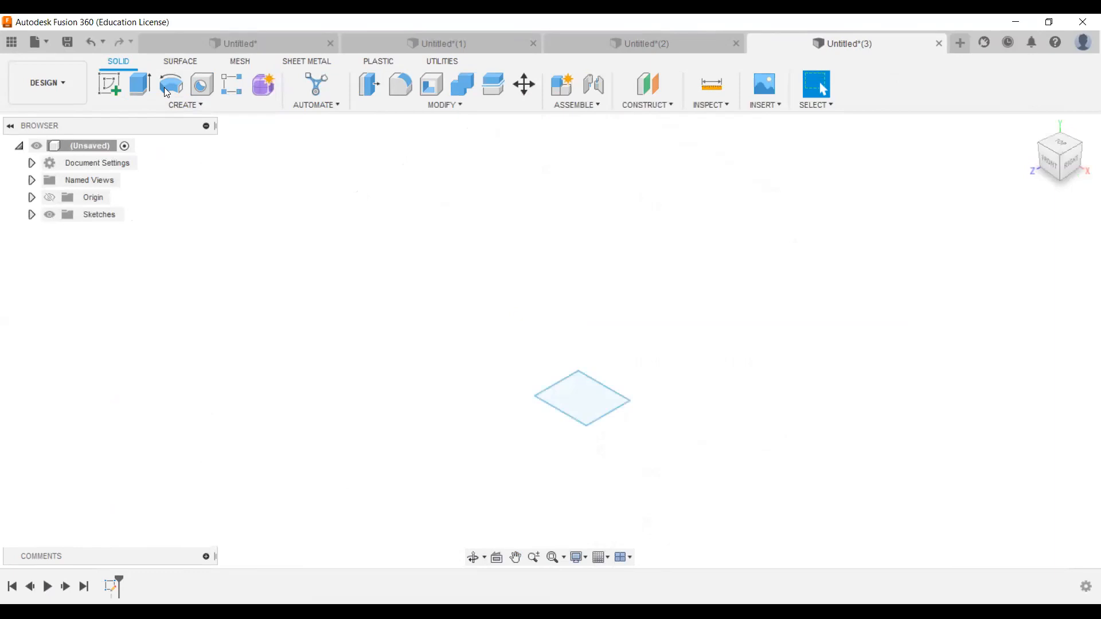
# Extrude the rectangle upward into a short solid box
pyautogui.click(142, 87)
pyautogui.press('Return')
pyautogui.moveTo(613, 435); pyautogui.dragTo(418, 414, button='middle')
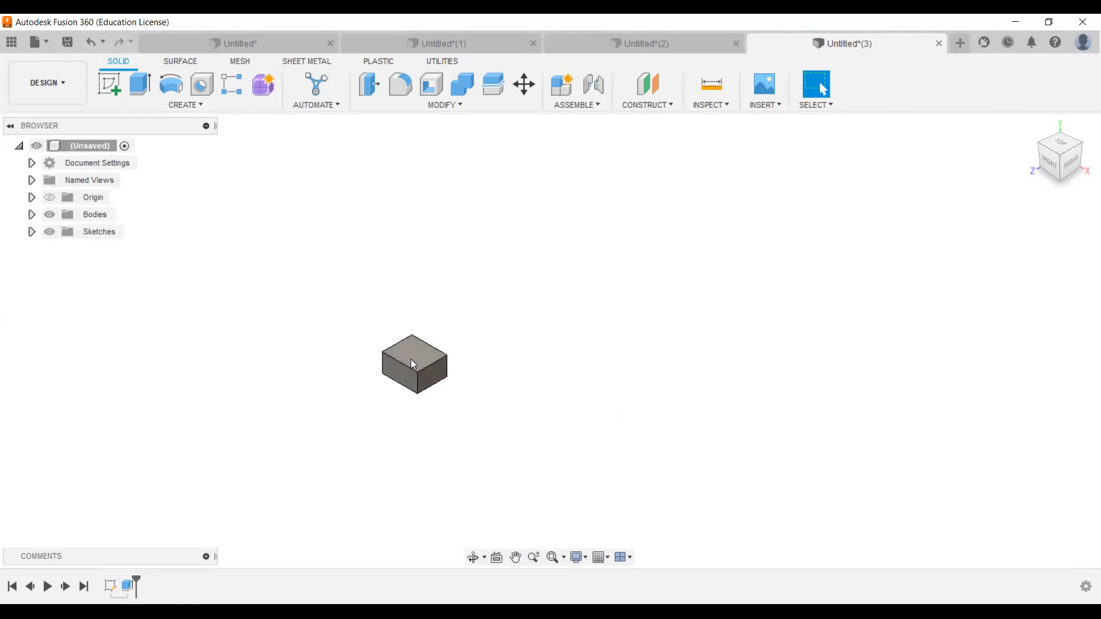
# Start a Rectangular Pattern with object type Bodies and select the box as the object to pattern
pyautogui.click(129, 107)
pyautogui.moveTo(192, 427)
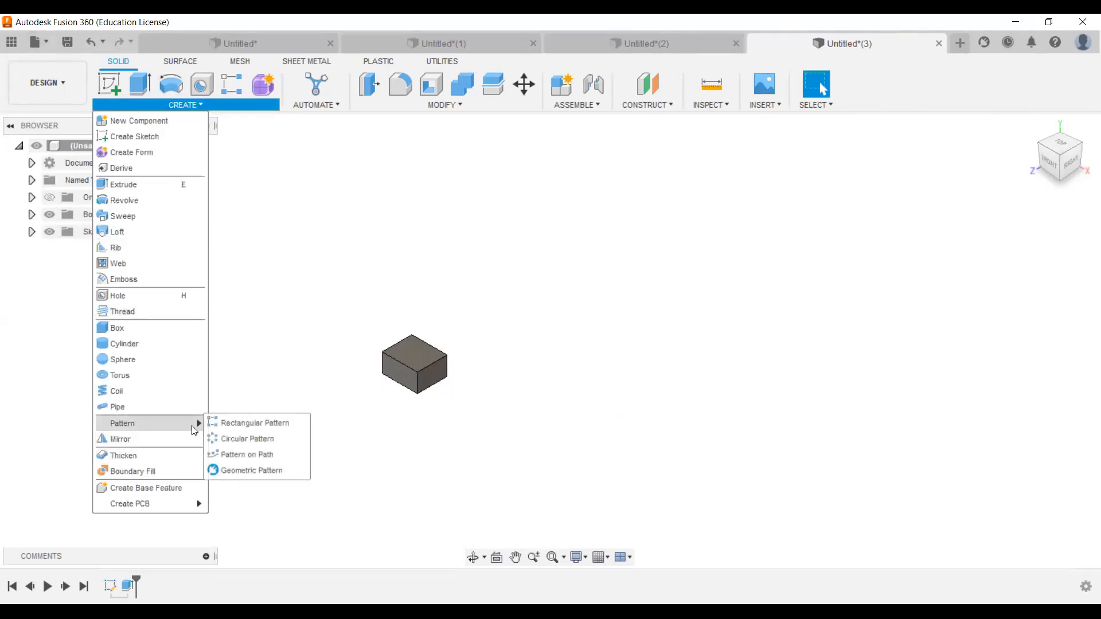
pyautogui.click(247, 428)
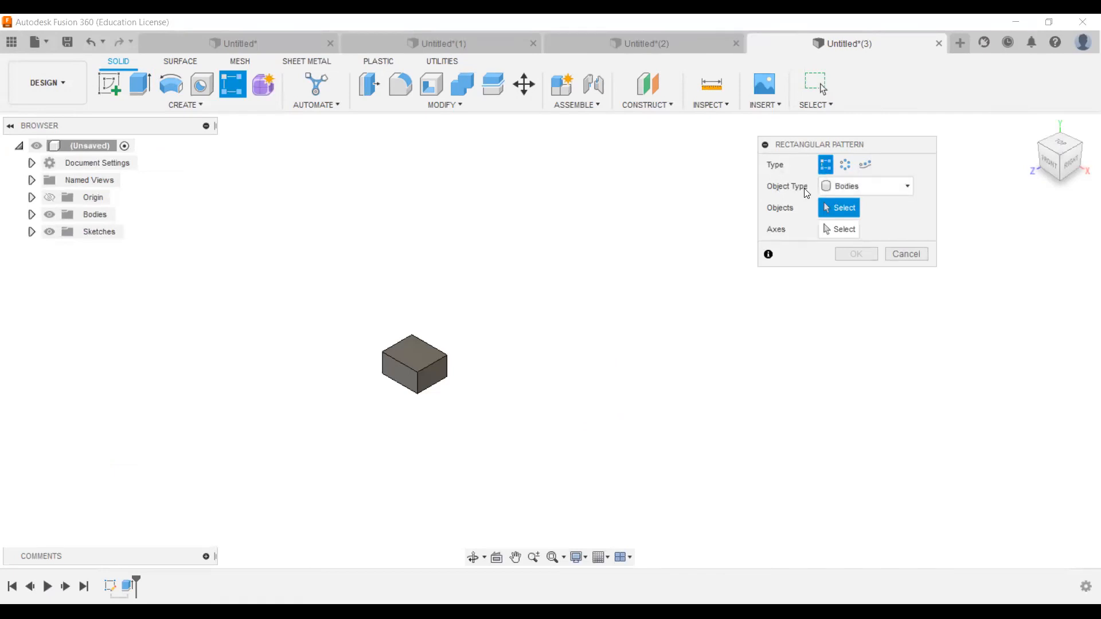
pyautogui.click(845, 189)
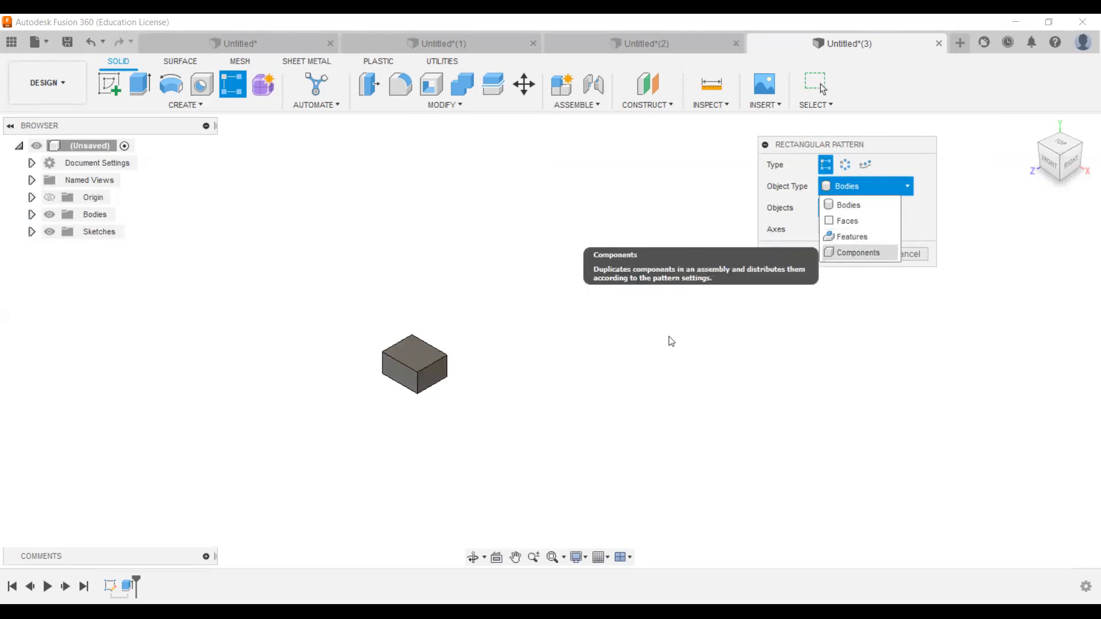
pyautogui.click(451, 387)
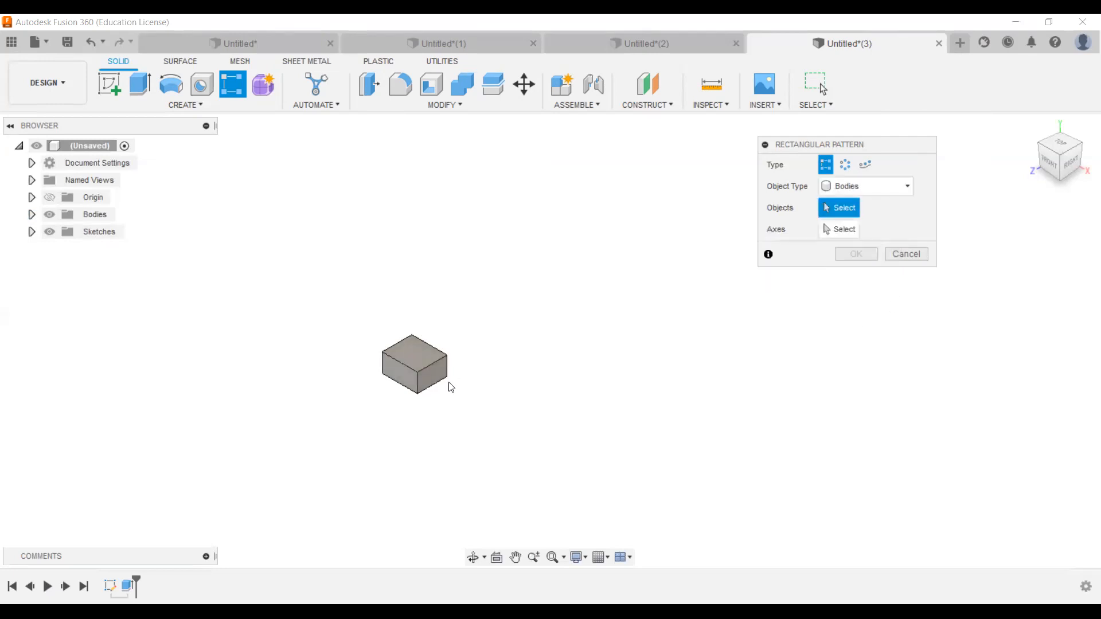
pyautogui.click(868, 187)
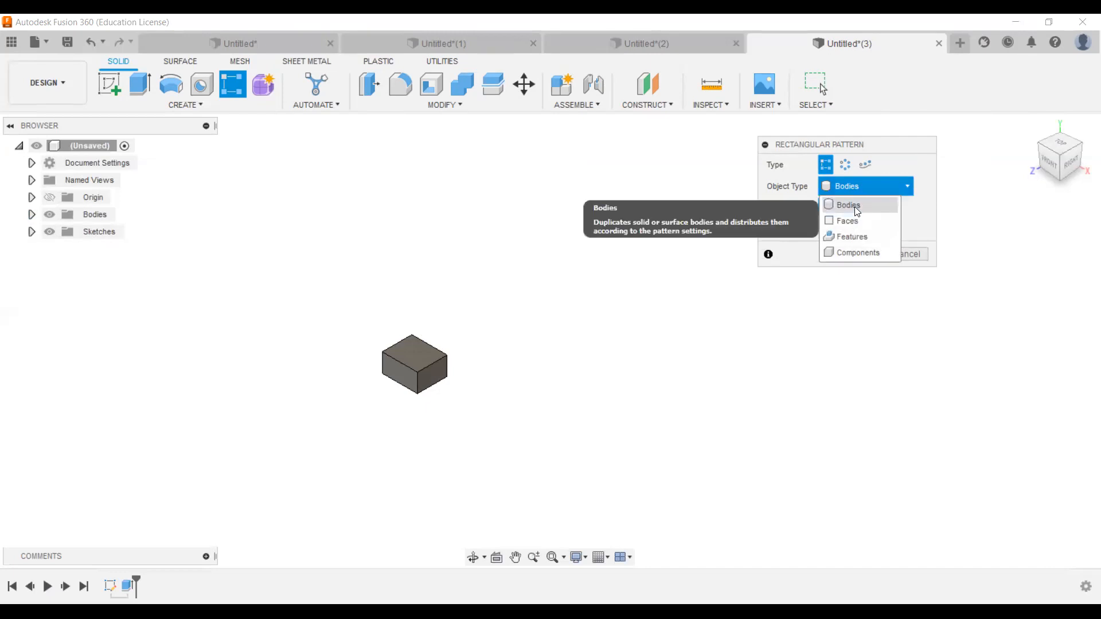
pyautogui.click(854, 206)
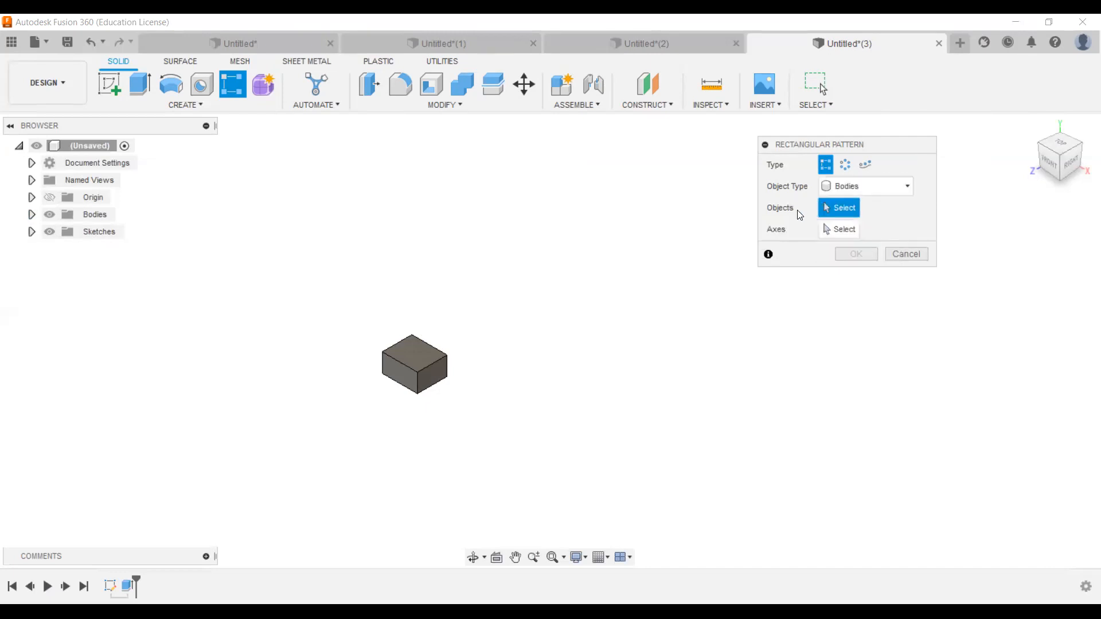
pyautogui.click(421, 368)
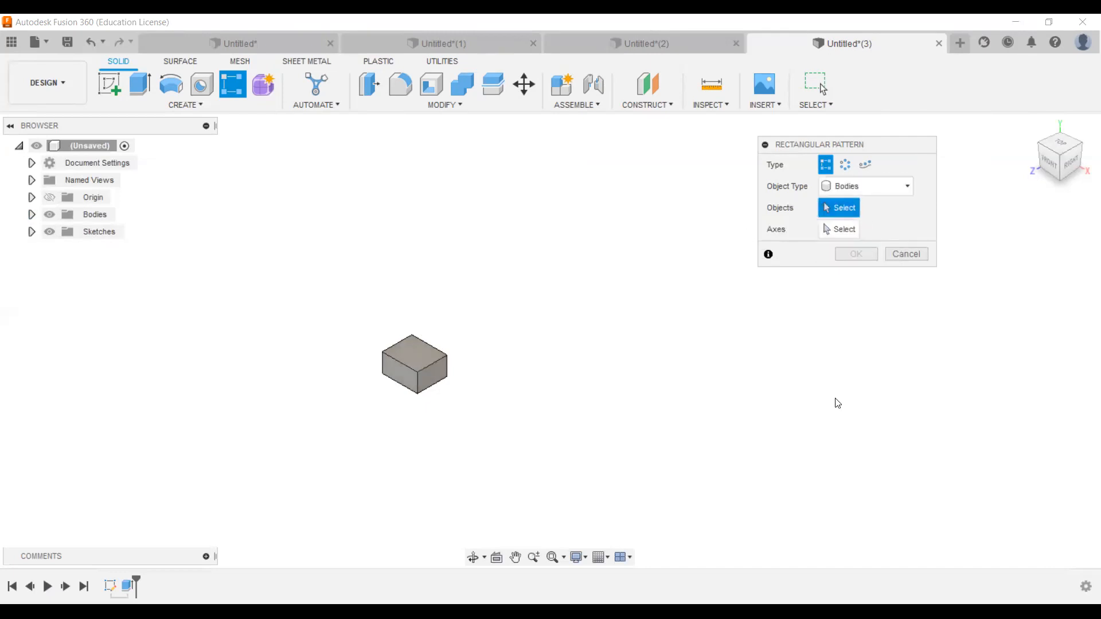
# Use the Z axis as pattern direction, with an extent of -180 mm on Axis 1 and 120 mm on Axis 2
pyautogui.click(853, 231)
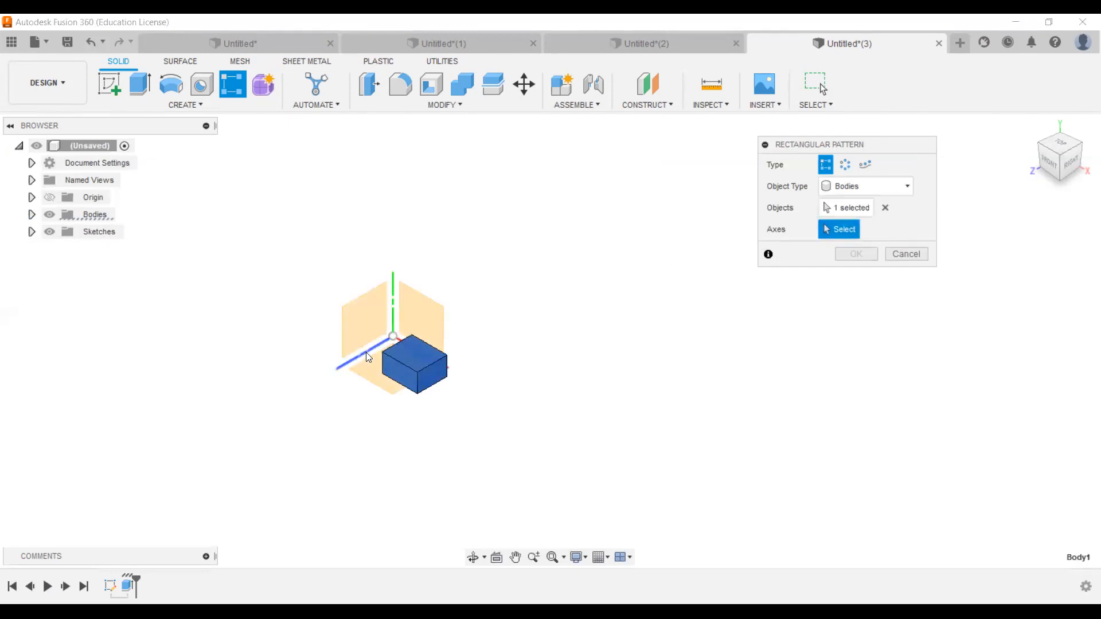
pyautogui.click(366, 352)
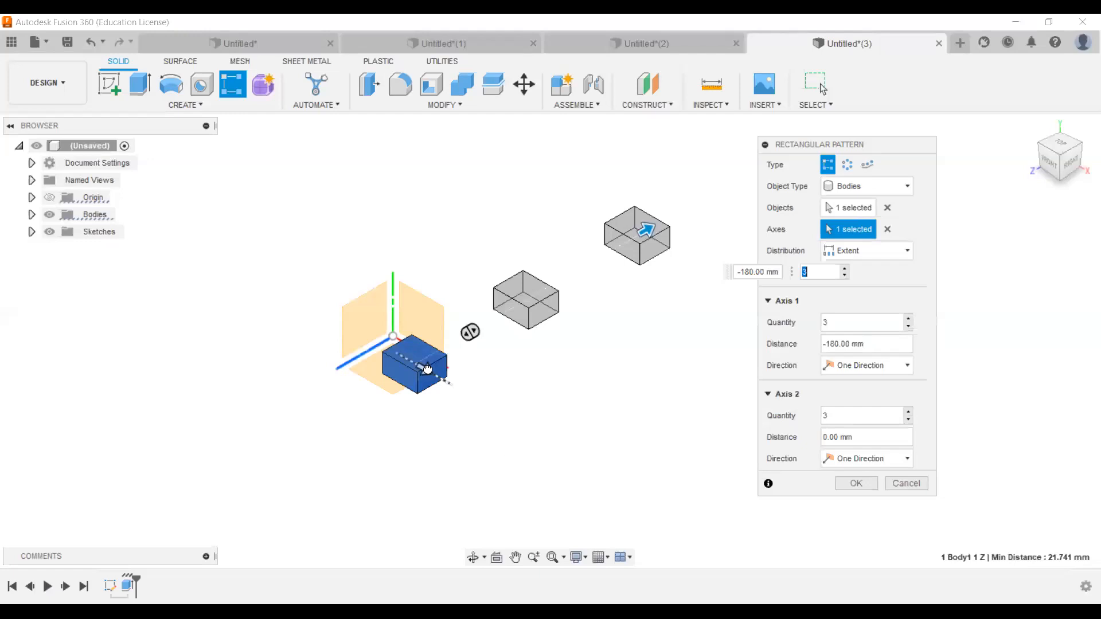
pyautogui.moveTo(427, 369); pyautogui.dragTo(615, 446)
pyautogui.moveTo(616, 445); pyautogui.dragTo(426, 425, button='middle')
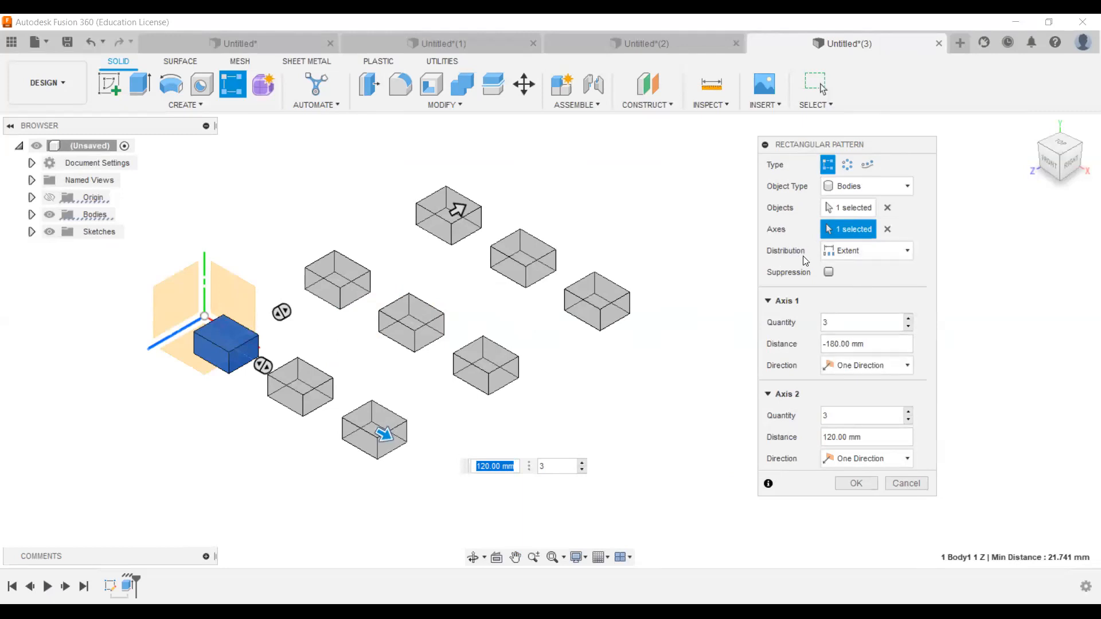
# Switch the pattern's distribution to Spacing and set the Axis 1 quantity to 5
pyautogui.click(853, 253)
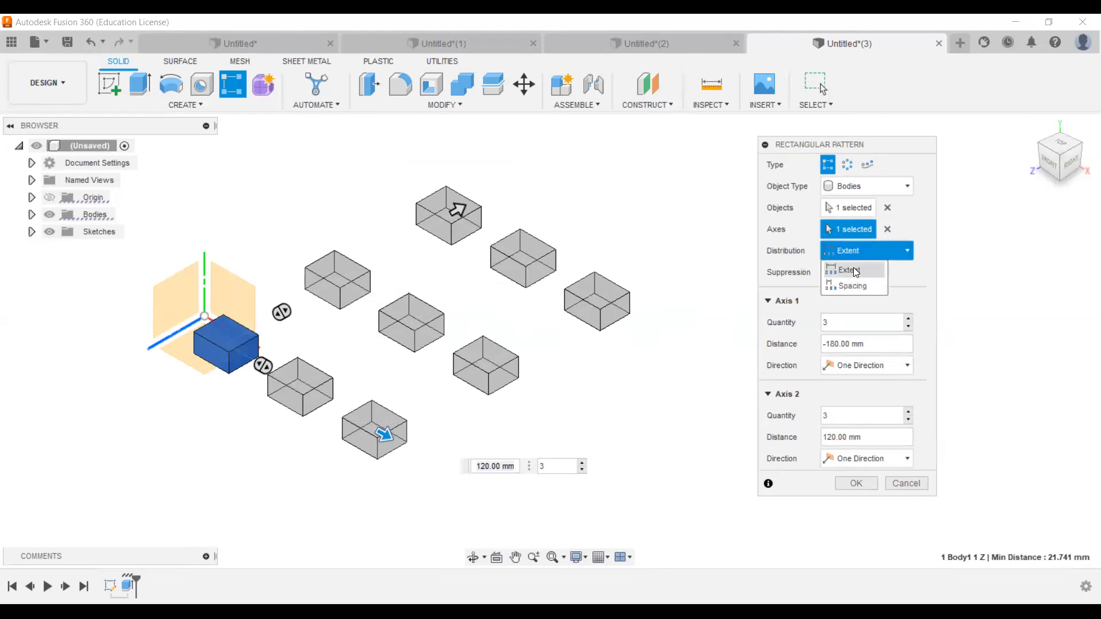
pyautogui.click(852, 269)
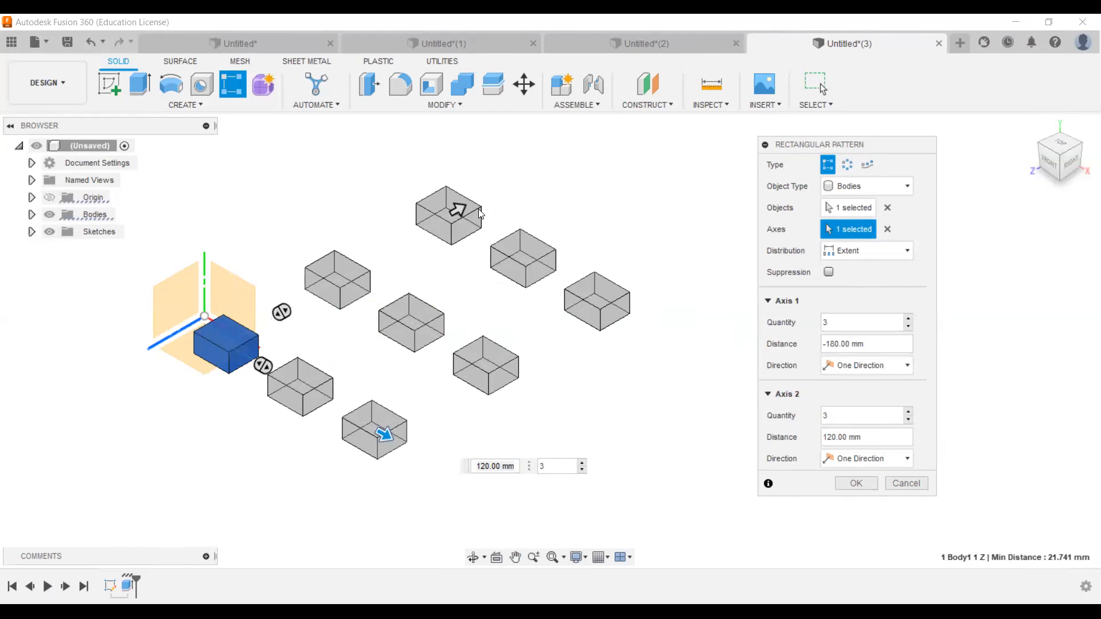
pyautogui.click(888, 256)
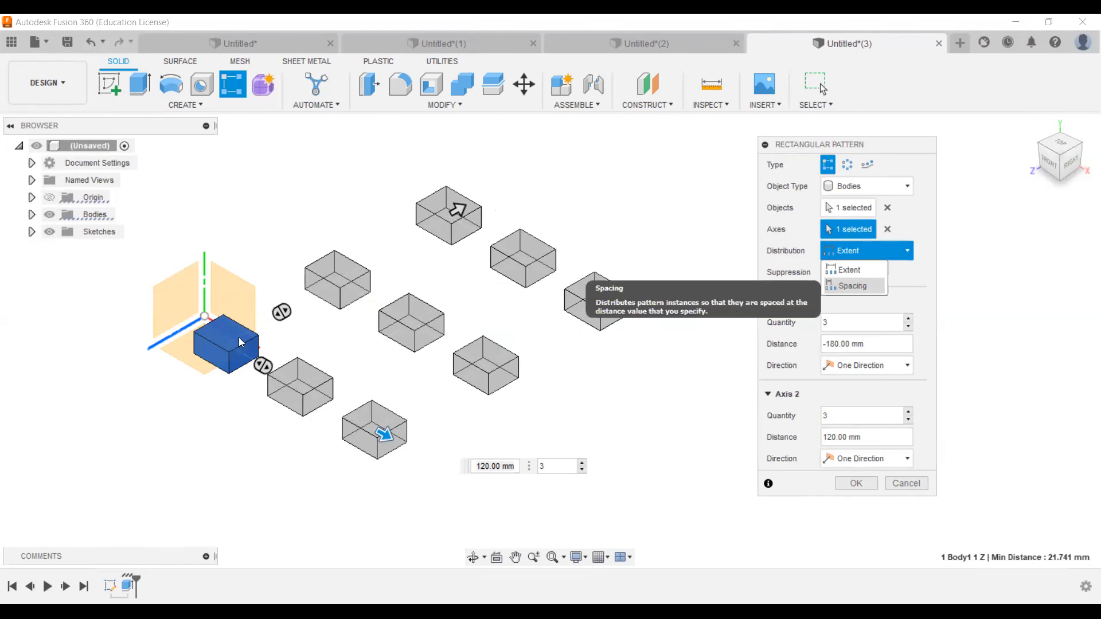
pyautogui.click(852, 285)
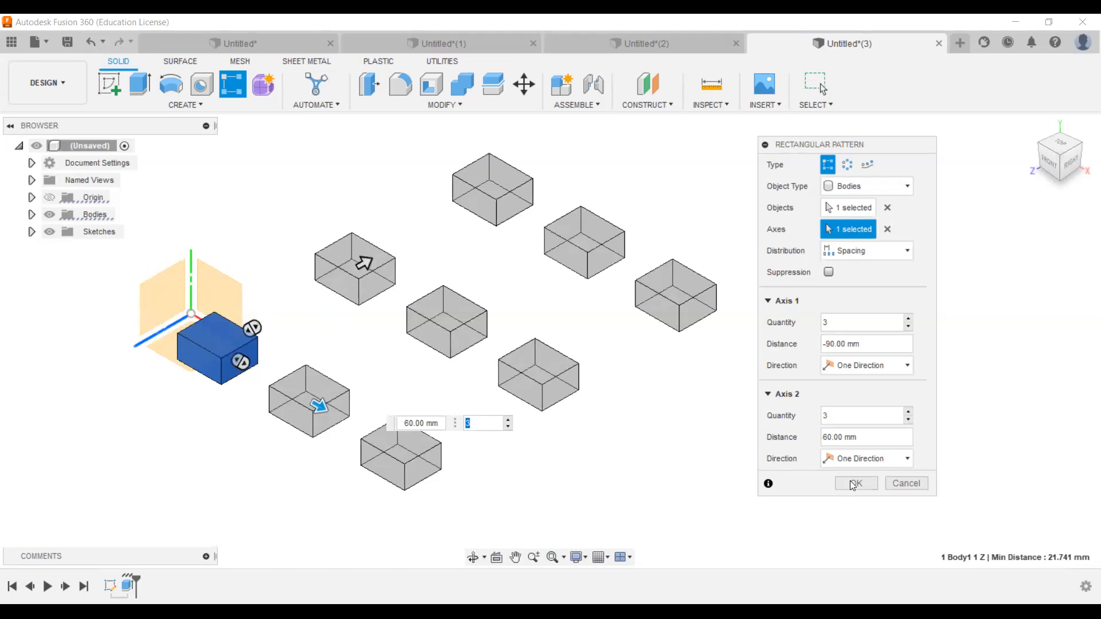
pyautogui.click(826, 324)
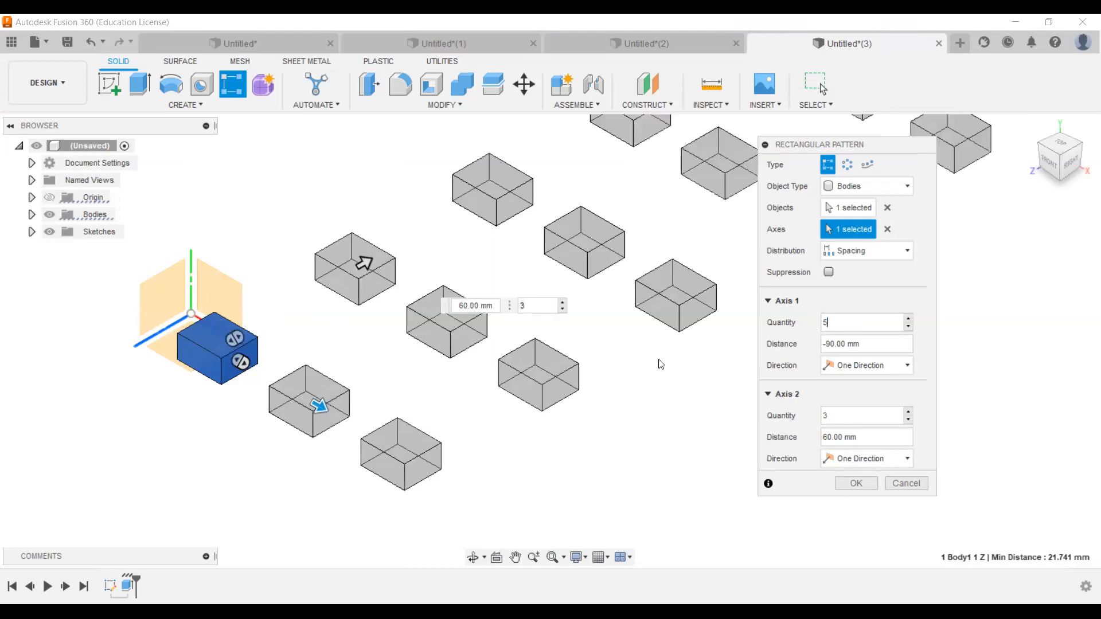
pyautogui.scroll(-2, 588, 364)
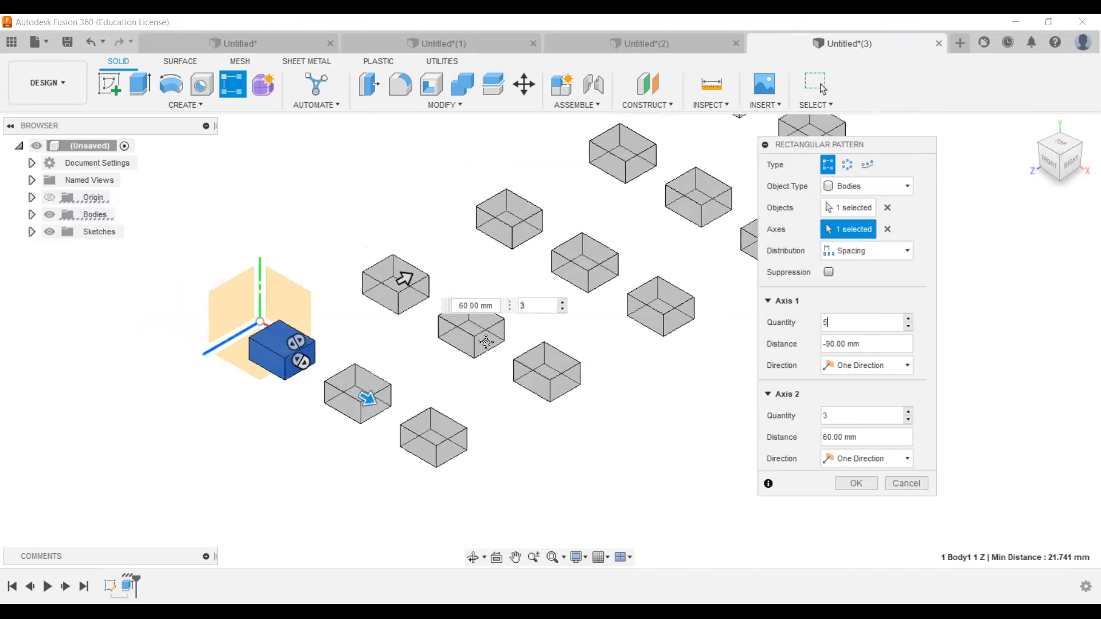
# Set the Axis 2 quantity to 6 and create the rectangular pattern of boxes
pyautogui.doubleClick(831, 416)
pyautogui.write('6')
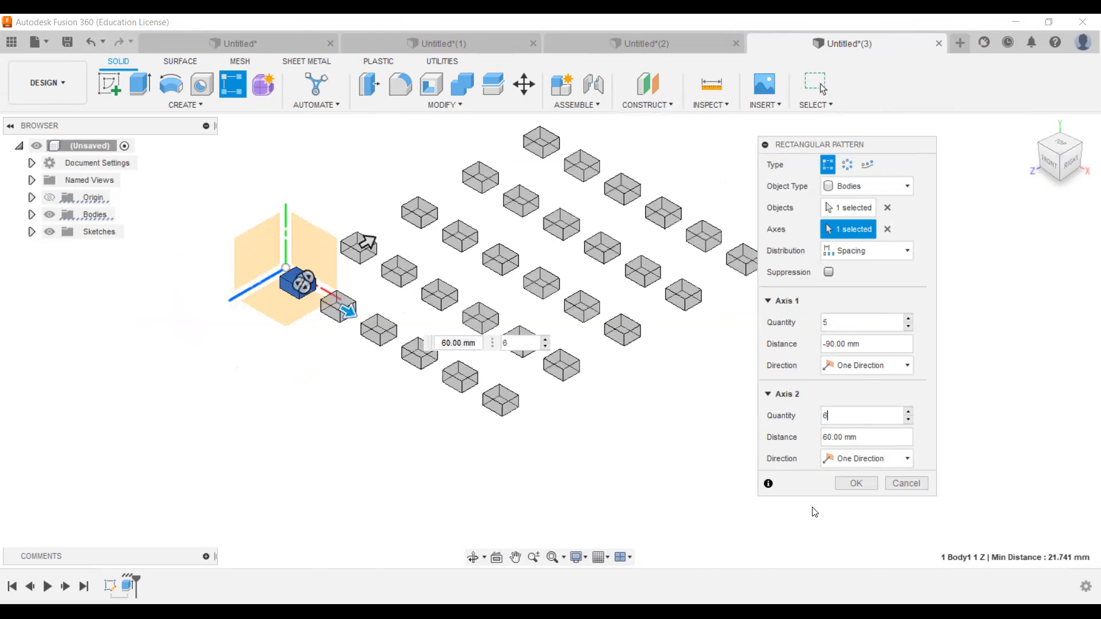
pyautogui.click(846, 484)
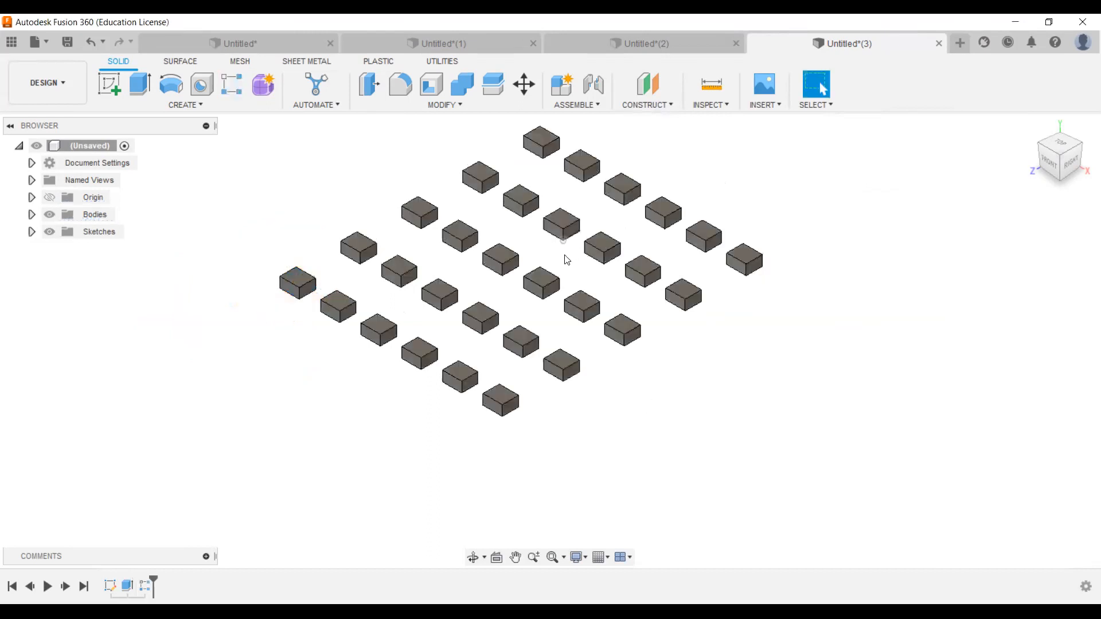
pyautogui.scroll(5, 566, 260)
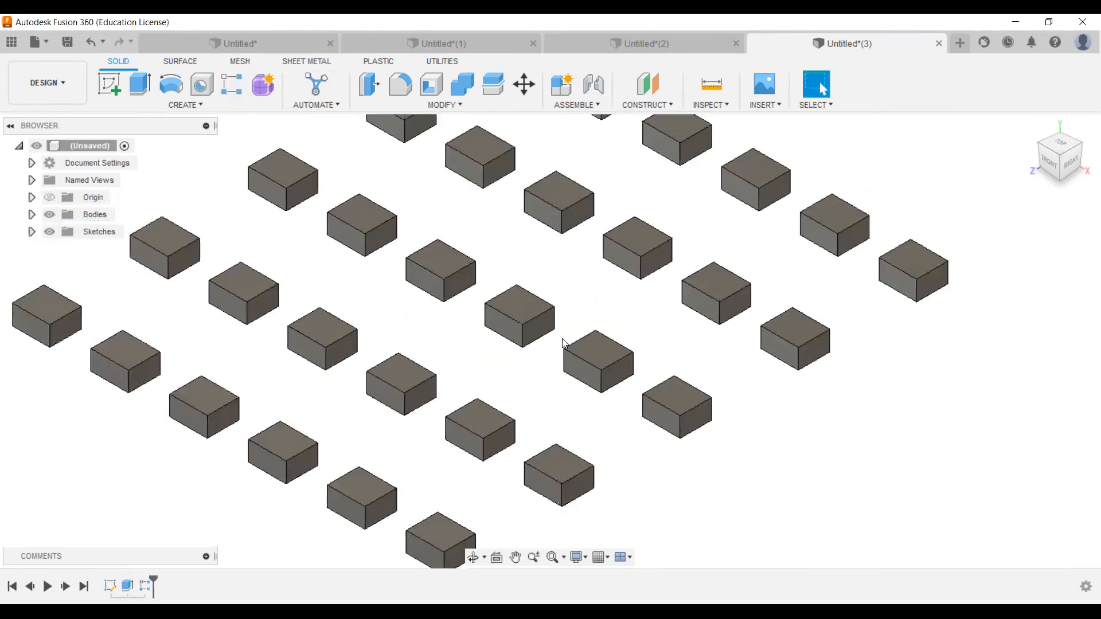
pyautogui.scroll(-2, 564, 343)
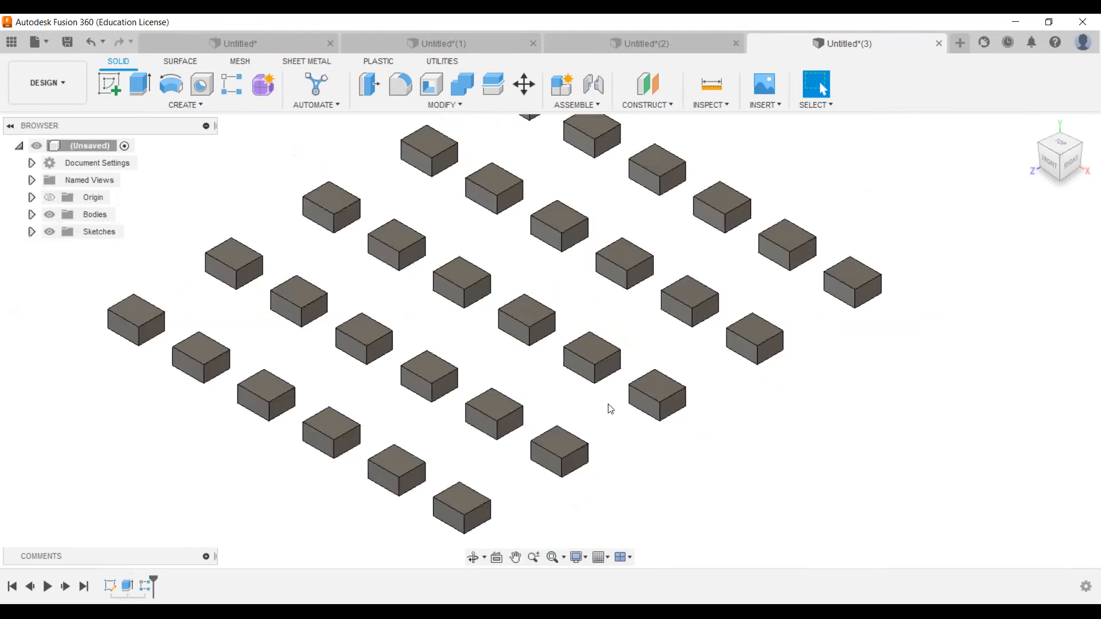
pyautogui.scroll(-3, 610, 408)
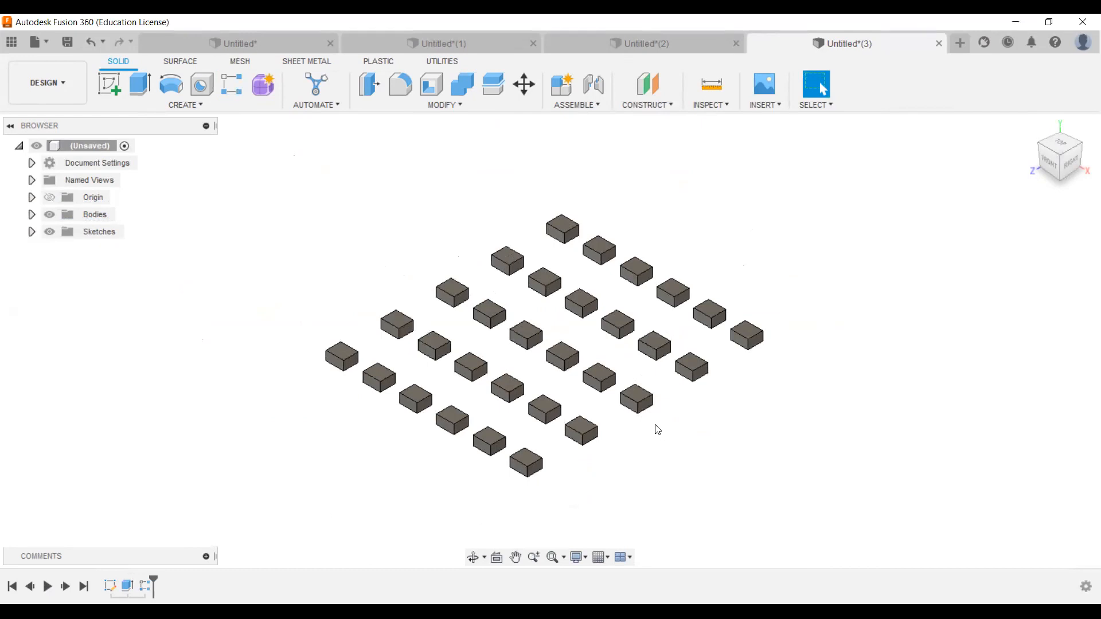
pyautogui.scroll(3, 658, 429)
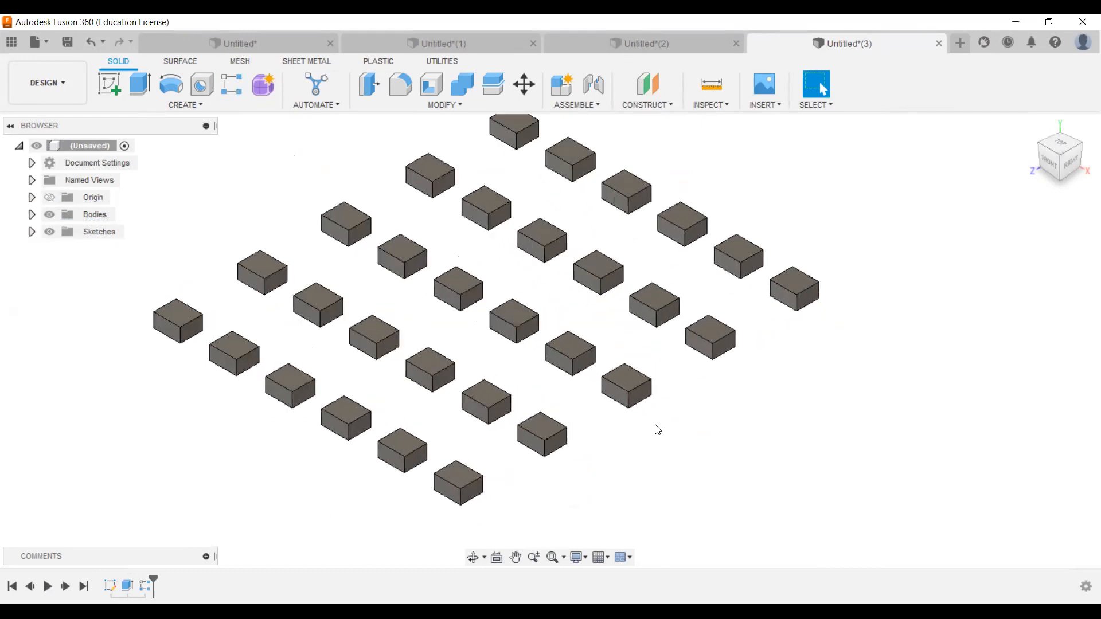
# Undo the rectangular pattern of boxes
pyautogui.hotkey('ctrl', 'z')
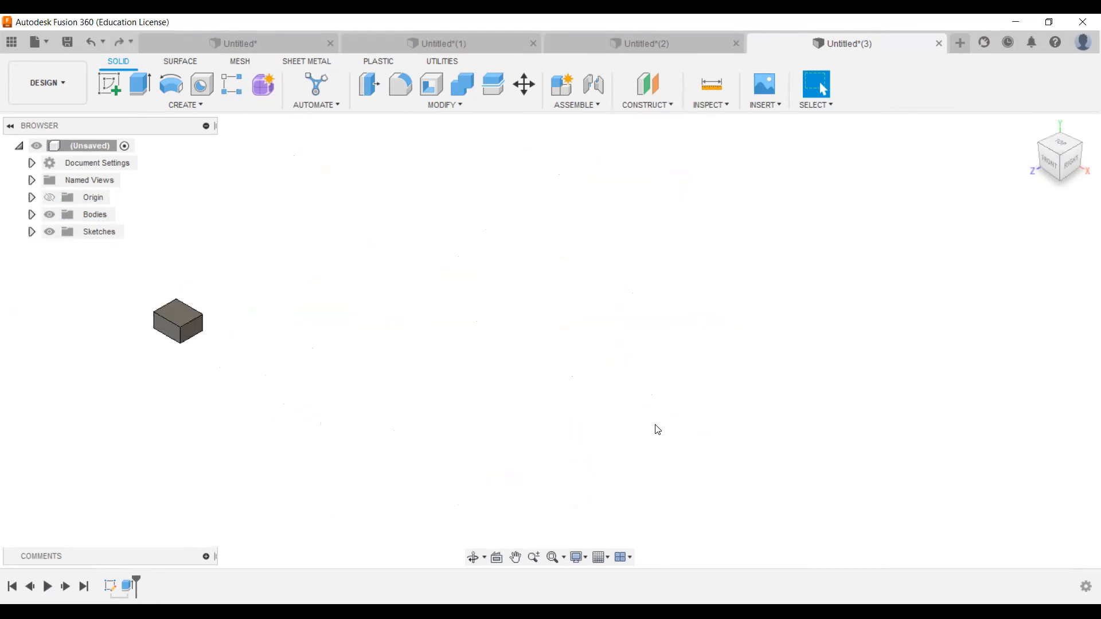
pyautogui.moveTo(356, 329); pyautogui.dragTo(648, 346, button='middle')
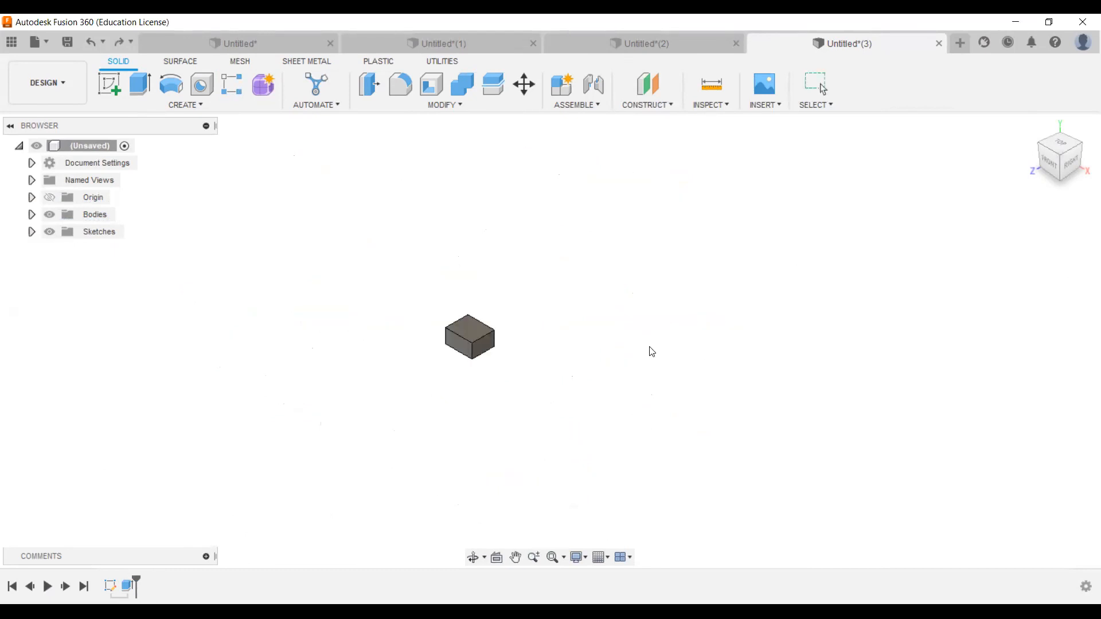
pyautogui.press('Escape')
# Start a Circular Pattern with the box body as the object and the vertical Y axis as its axis
pyautogui.click(185, 104)
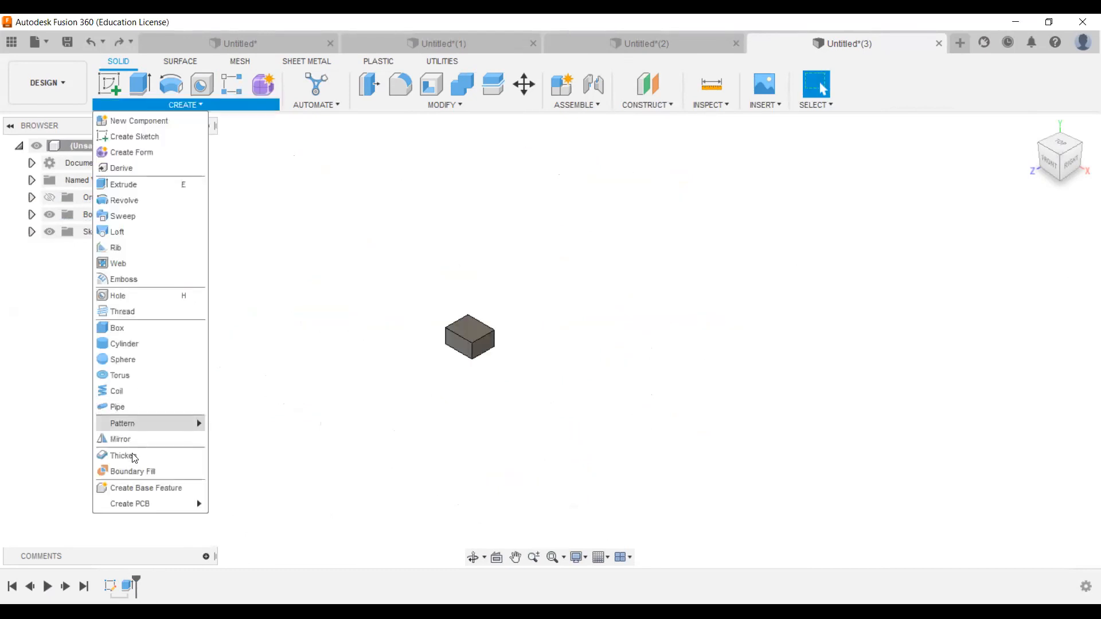
pyautogui.click(137, 422)
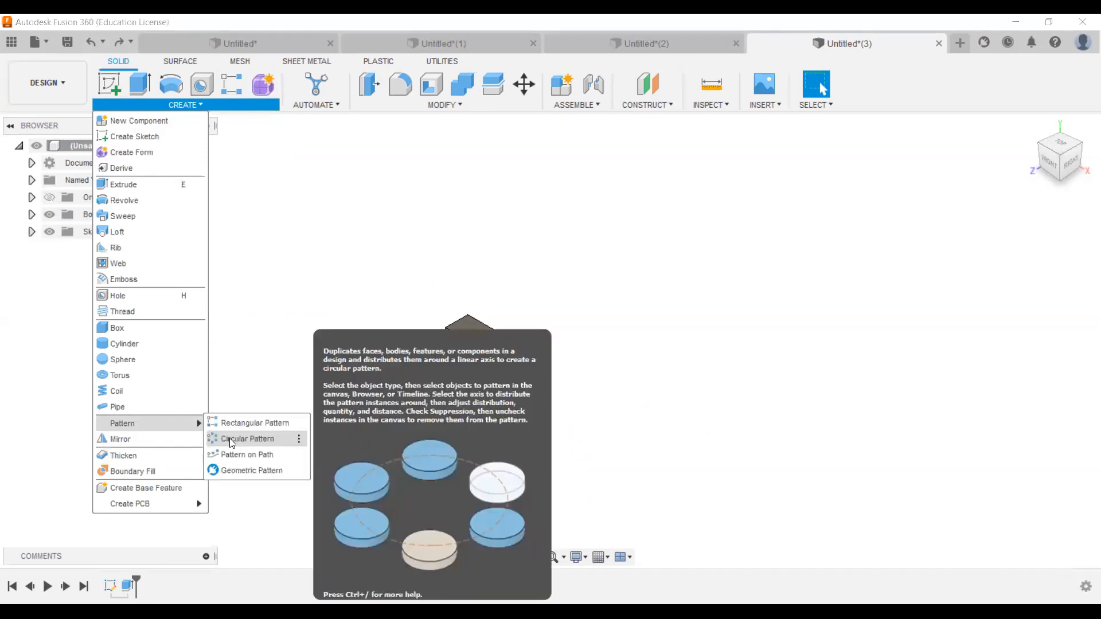
pyautogui.click(306, 439)
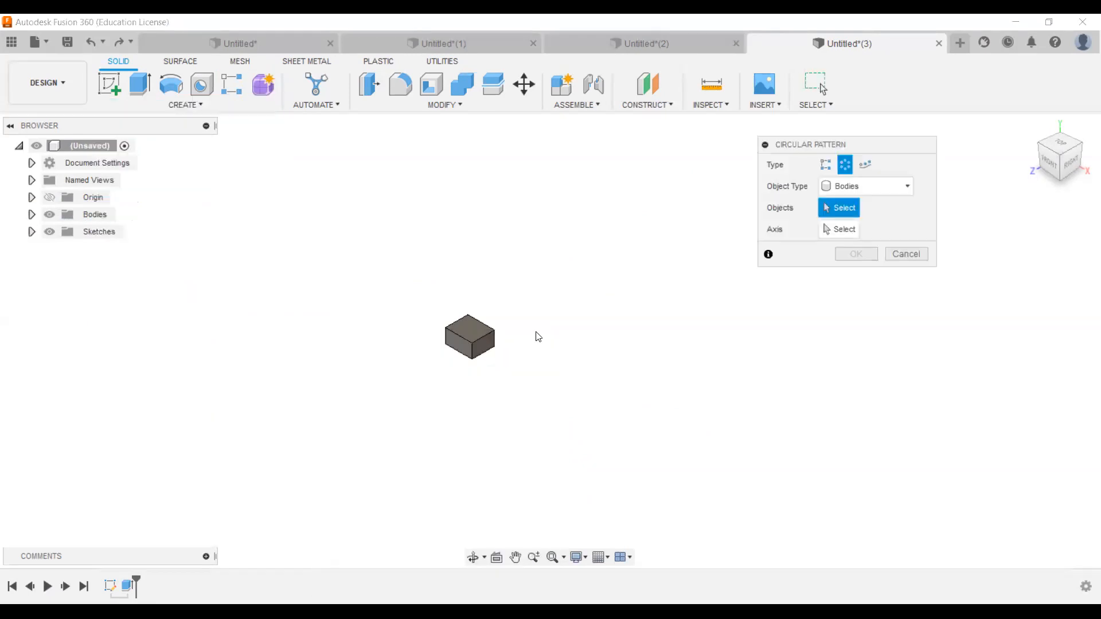
pyautogui.moveTo(604, 310); pyautogui.dragTo(529, 357, button='middle')
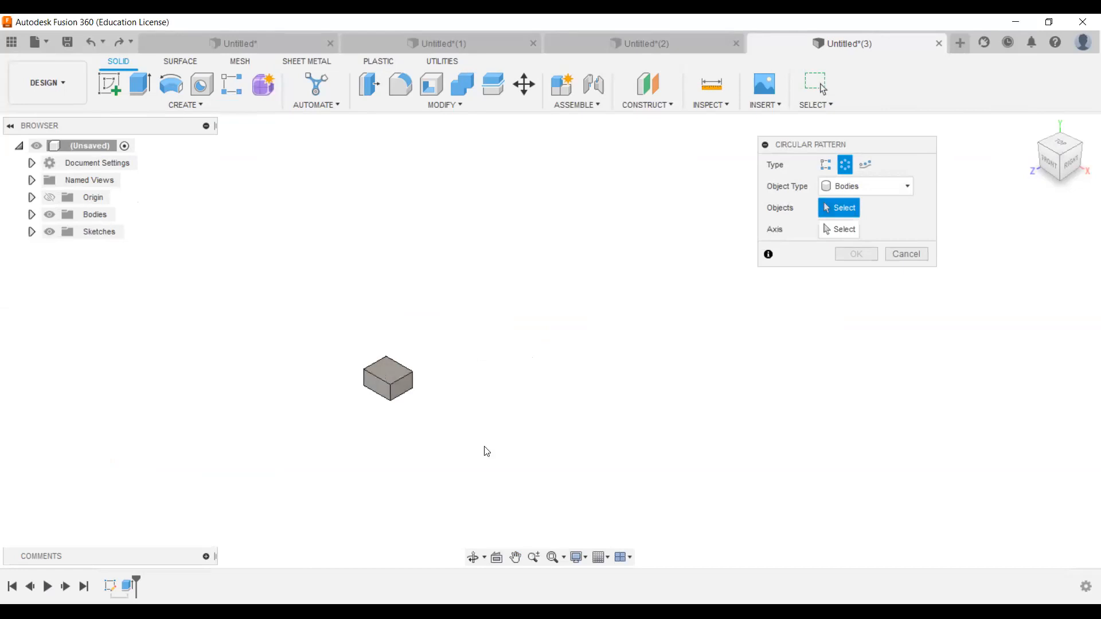
pyautogui.click(387, 378)
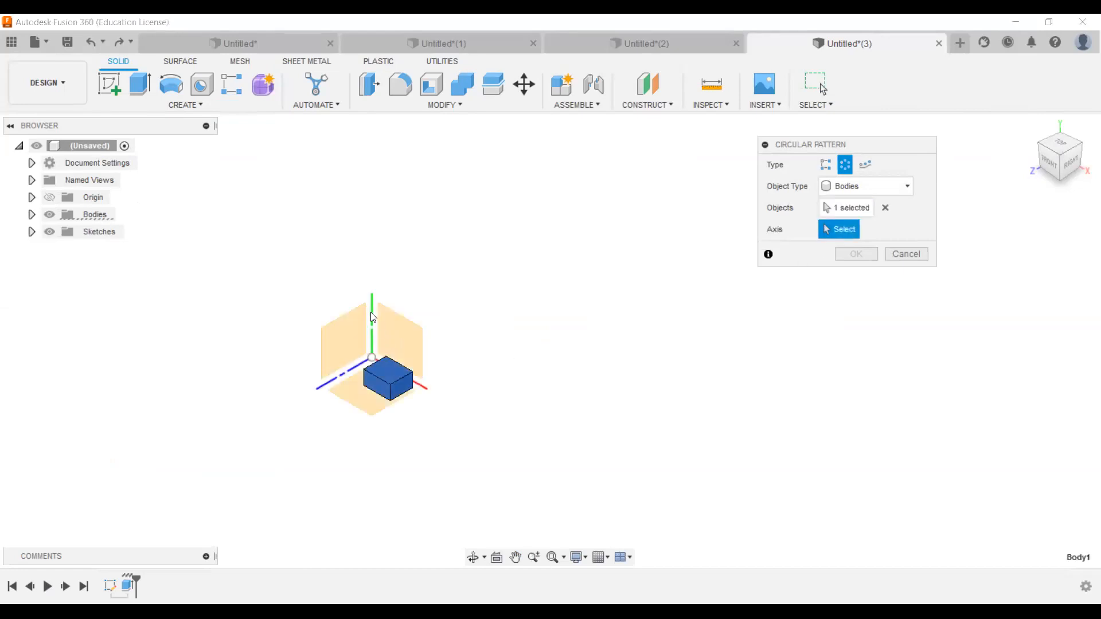
pyautogui.click(372, 314)
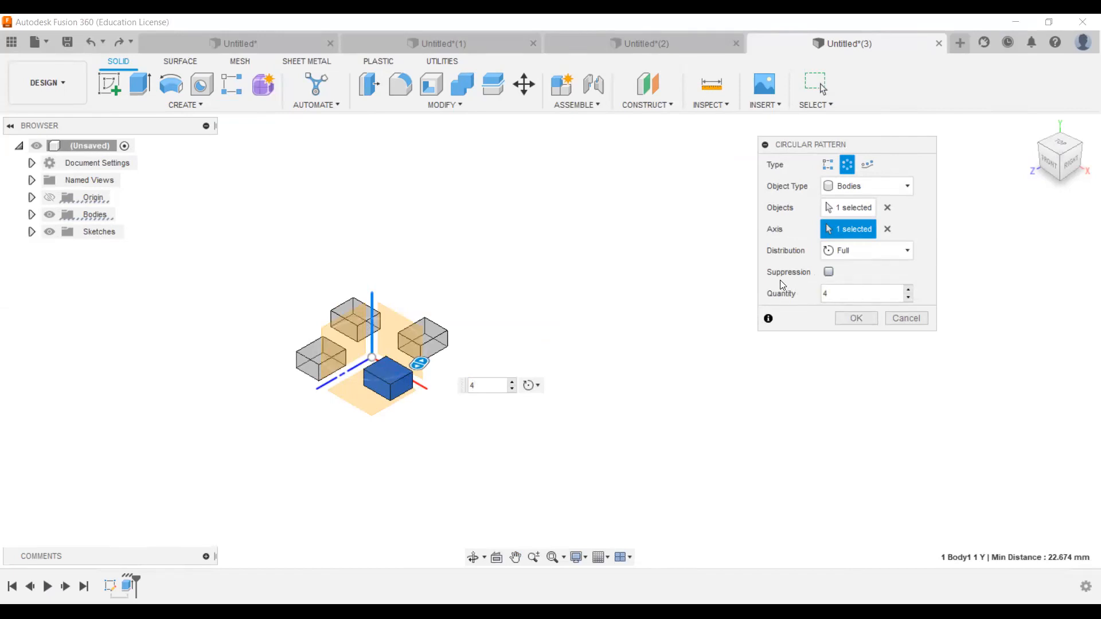
# Turn on Suppression, try suppressing single instances, restore them, and create the full circular pattern with quantity 4
pyautogui.click(828, 272)
pyautogui.click(308, 360)
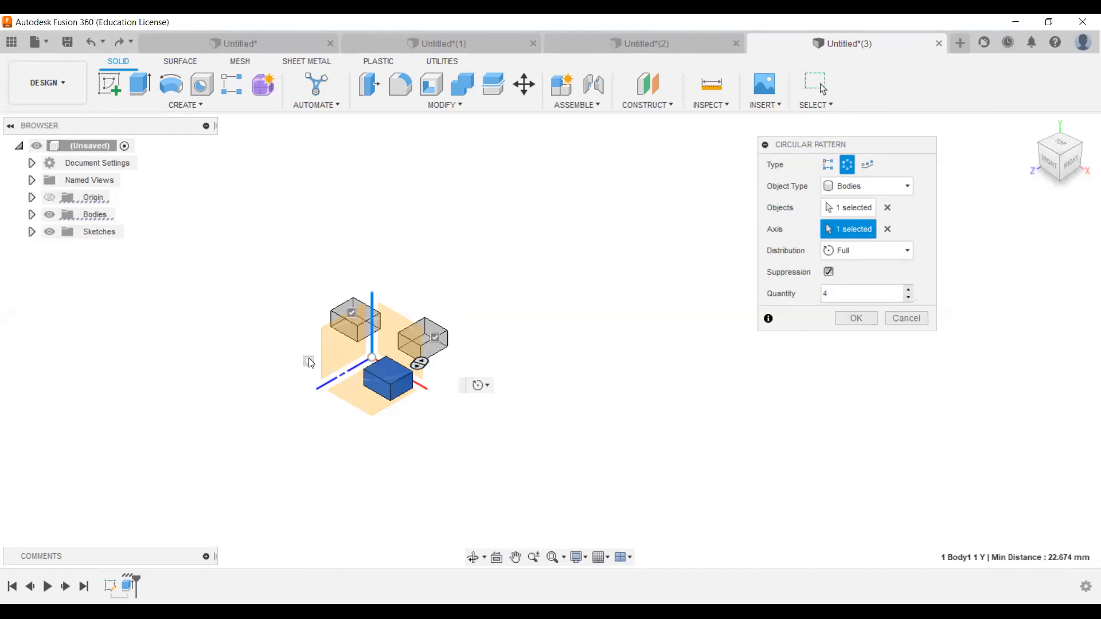
pyautogui.click(352, 313)
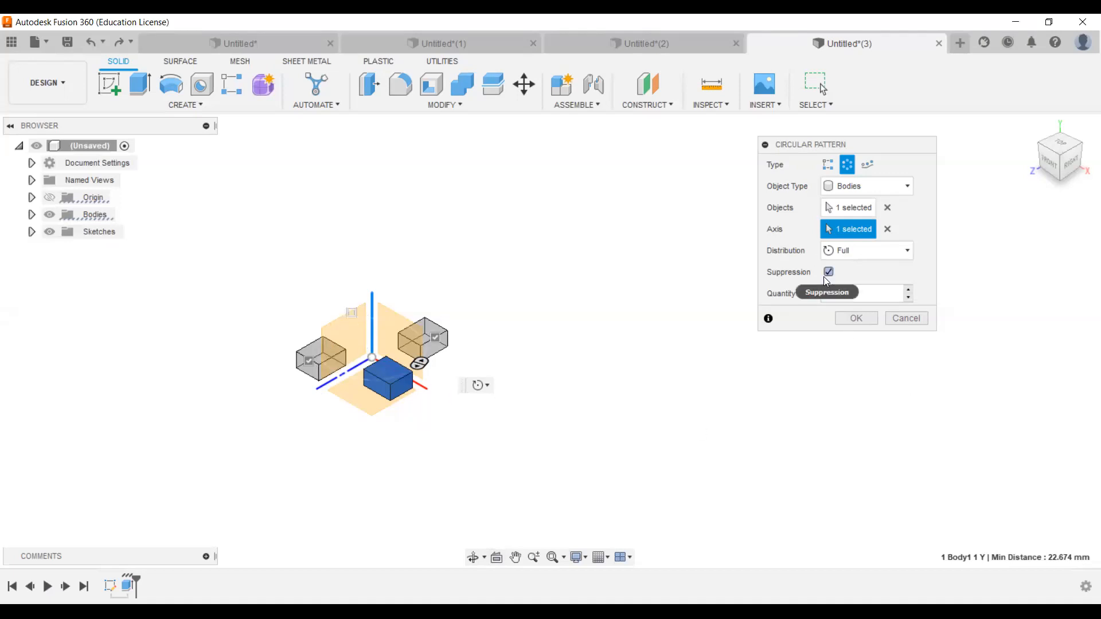
pyautogui.click(353, 312)
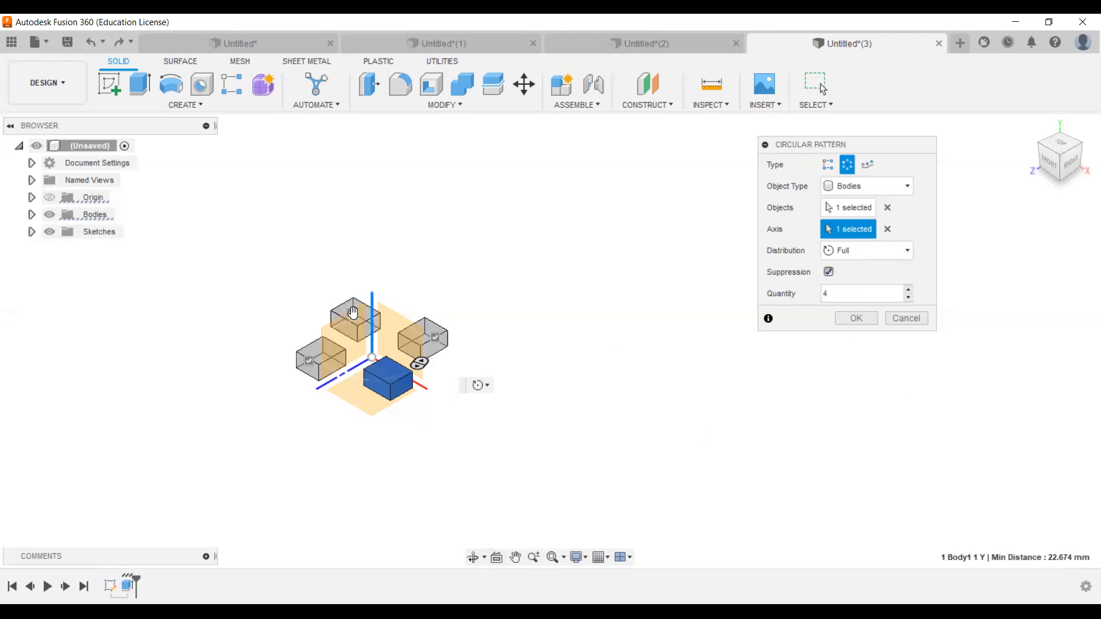
pyautogui.click(855, 319)
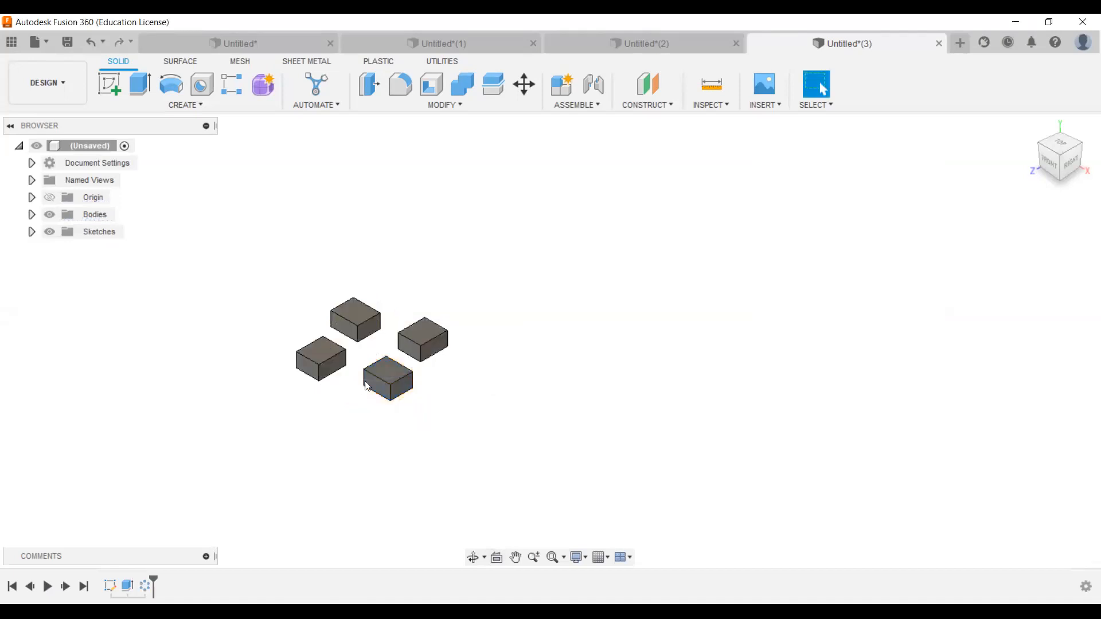
pyautogui.scroll(5, 370, 383)
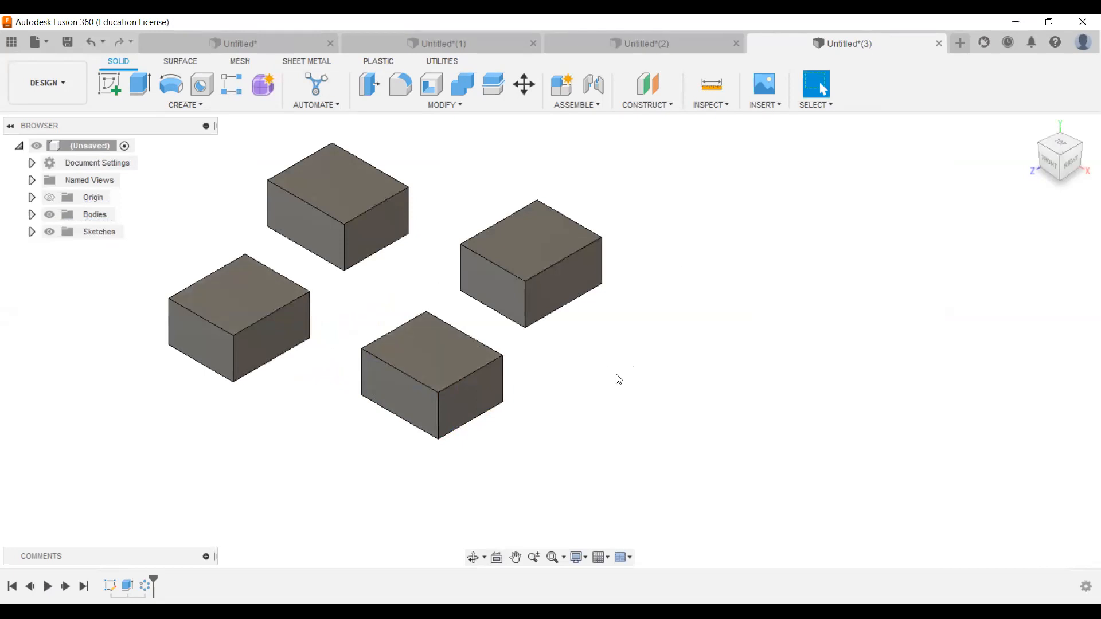
pyautogui.scroll(-3, 539, 408)
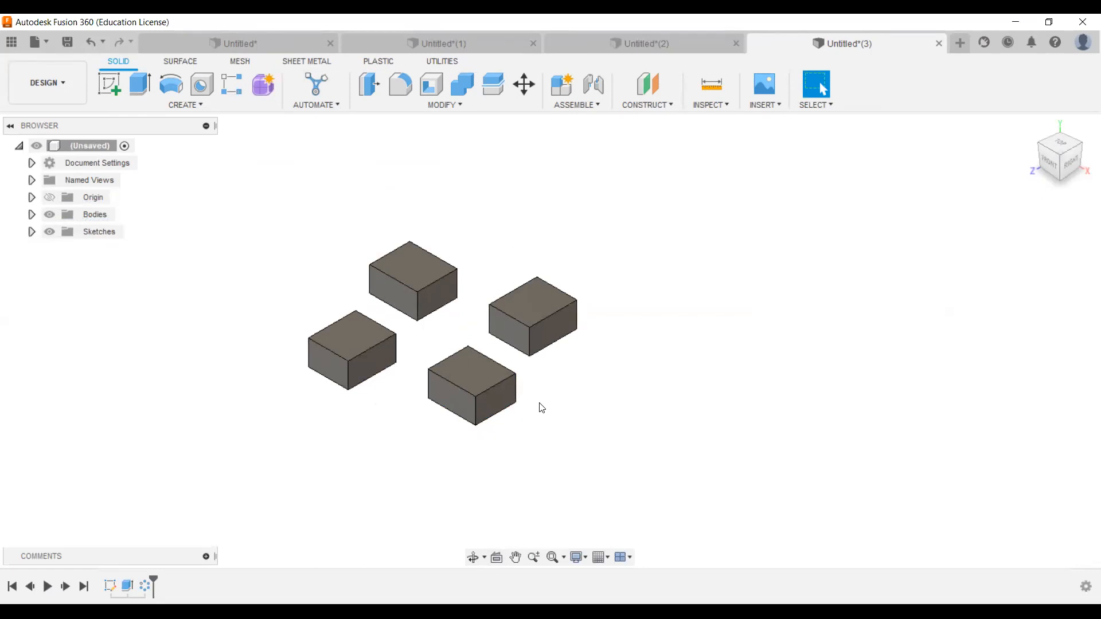
# Undo the circular pattern of boxes
pyautogui.hotkey('ctrl', 'z')
pyautogui.scroll(-2, 423, 270)
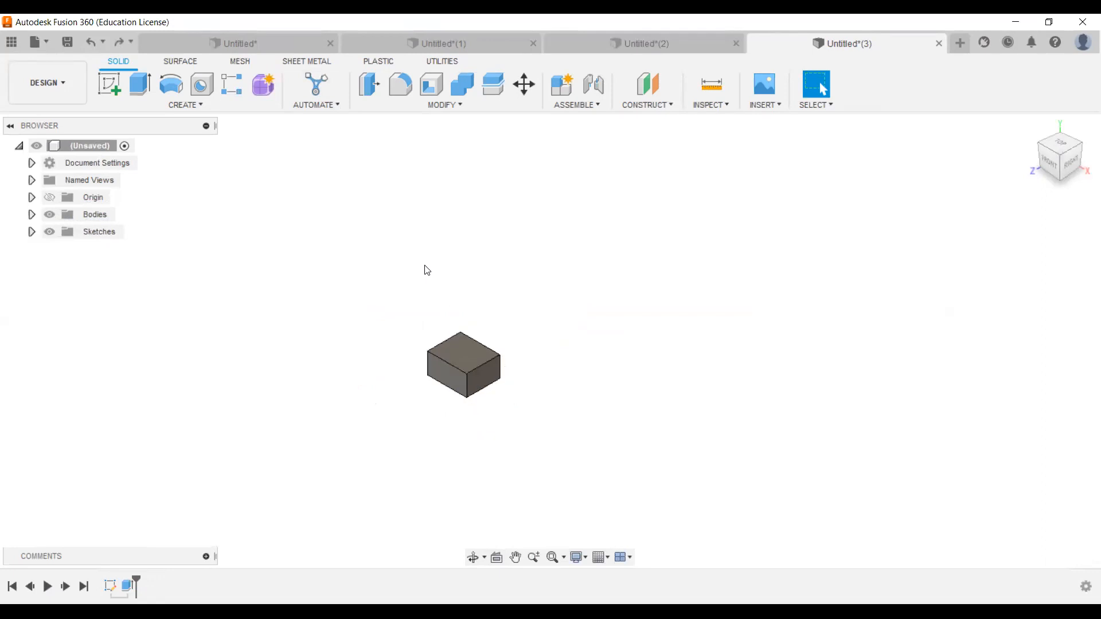
pyautogui.scroll(1, 449, 308)
pyautogui.moveTo(390, 295); pyautogui.dragTo(359, 359, button='middle')
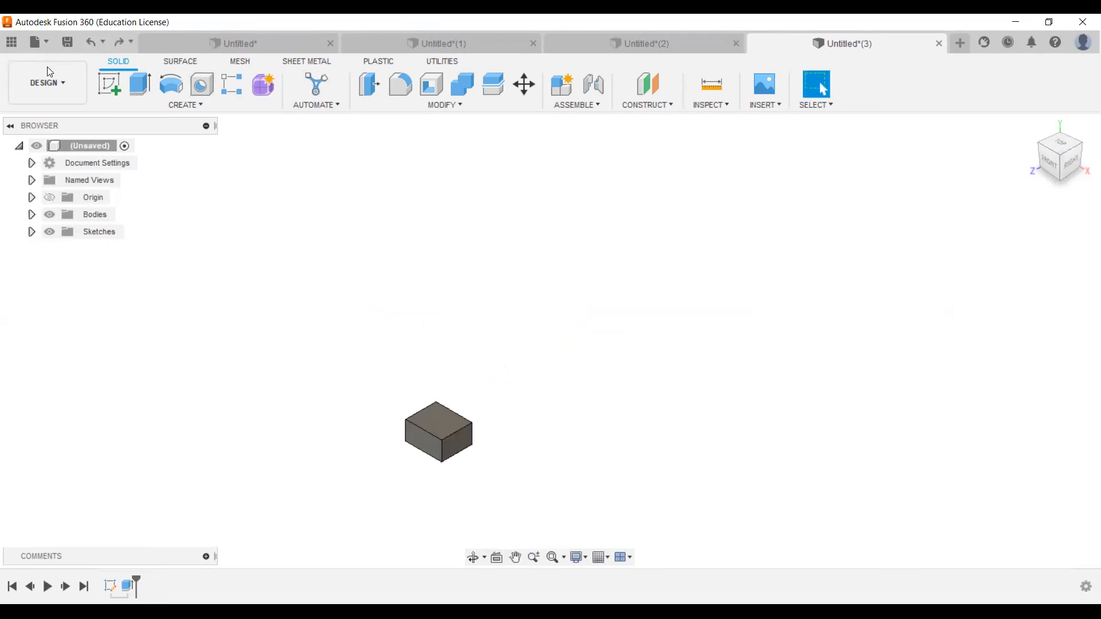
pyautogui.click(183, 105)
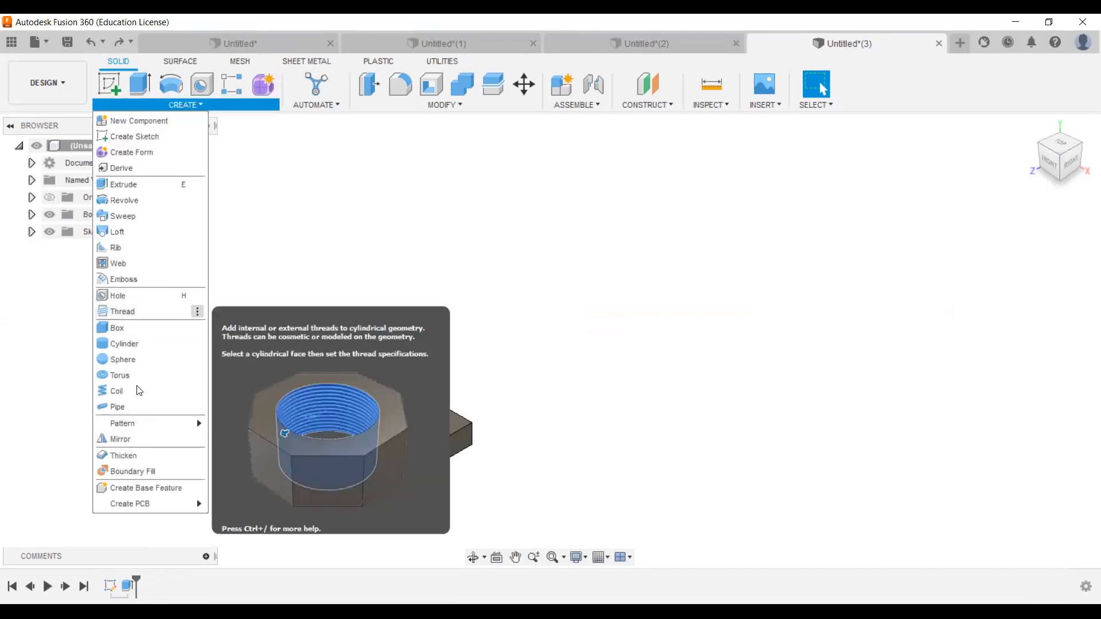
pyautogui.moveTo(137, 424)
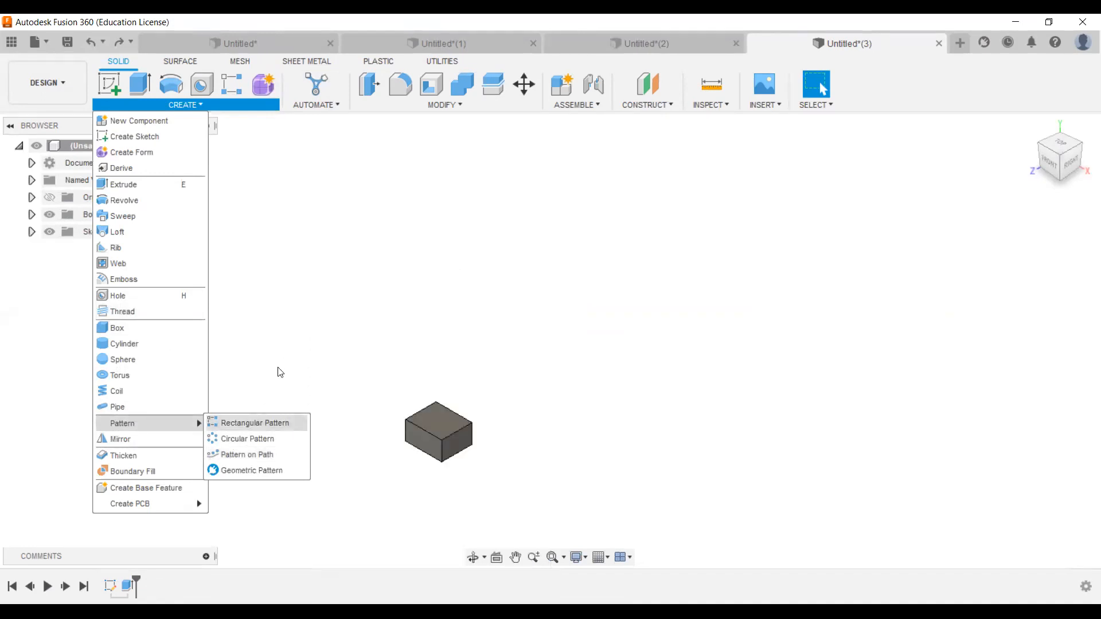
pyautogui.click(298, 352)
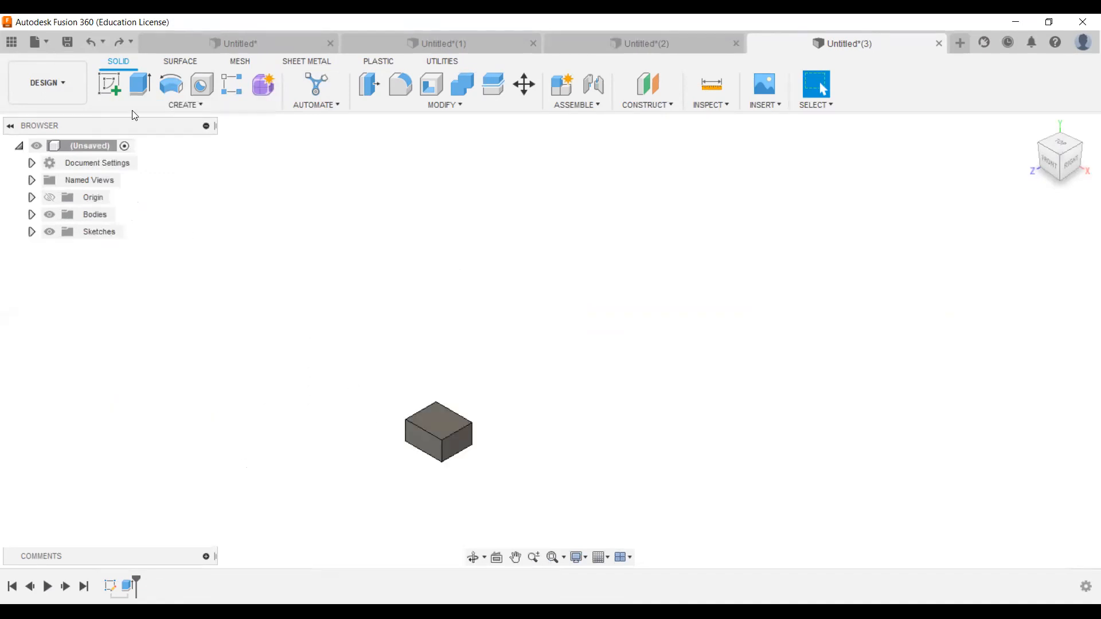
# Sketch a line on the YZ plane from the box's upper corner diagonally up and away from the box, and finish the sketch
pyautogui.click(108, 86)
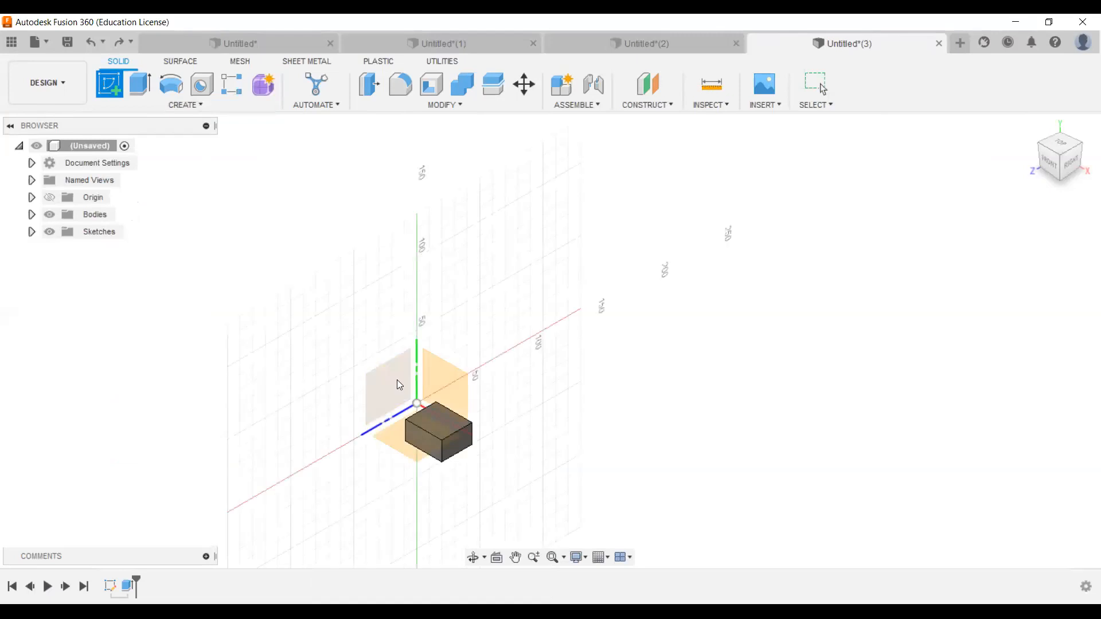
pyautogui.click(398, 394)
pyautogui.click(108, 96)
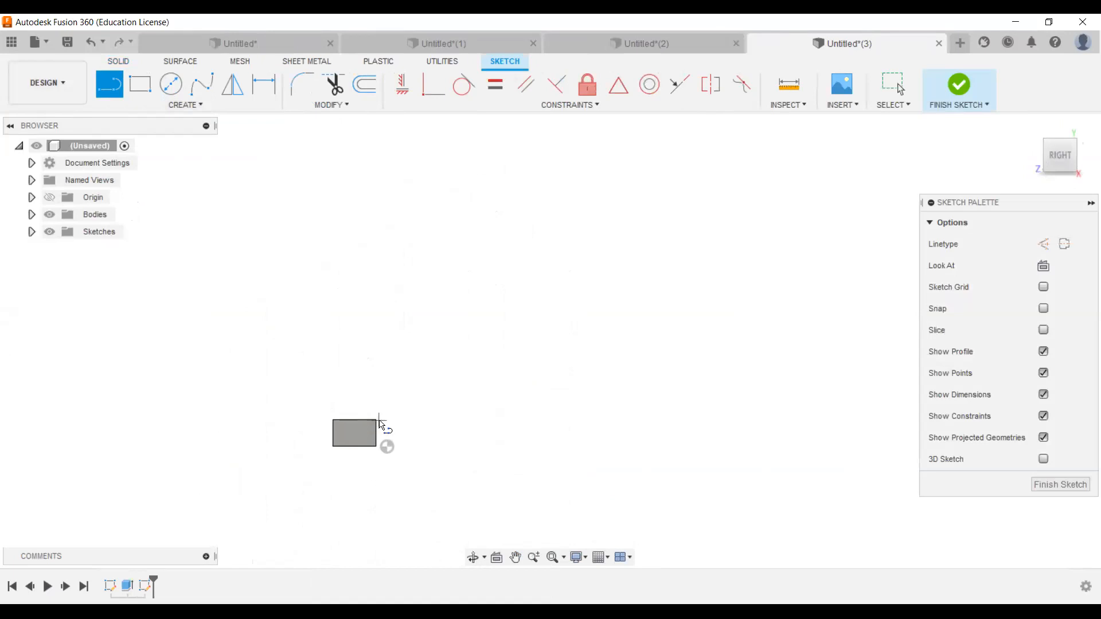
pyautogui.scroll(2, 380, 423)
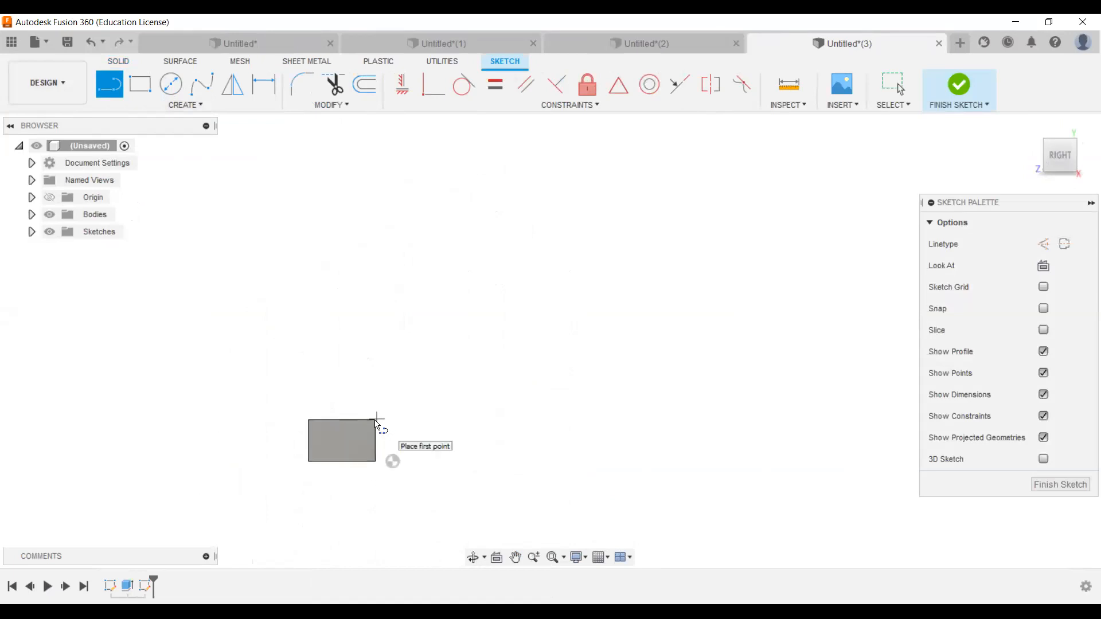
pyautogui.click(747, 184)
pyautogui.click(959, 86)
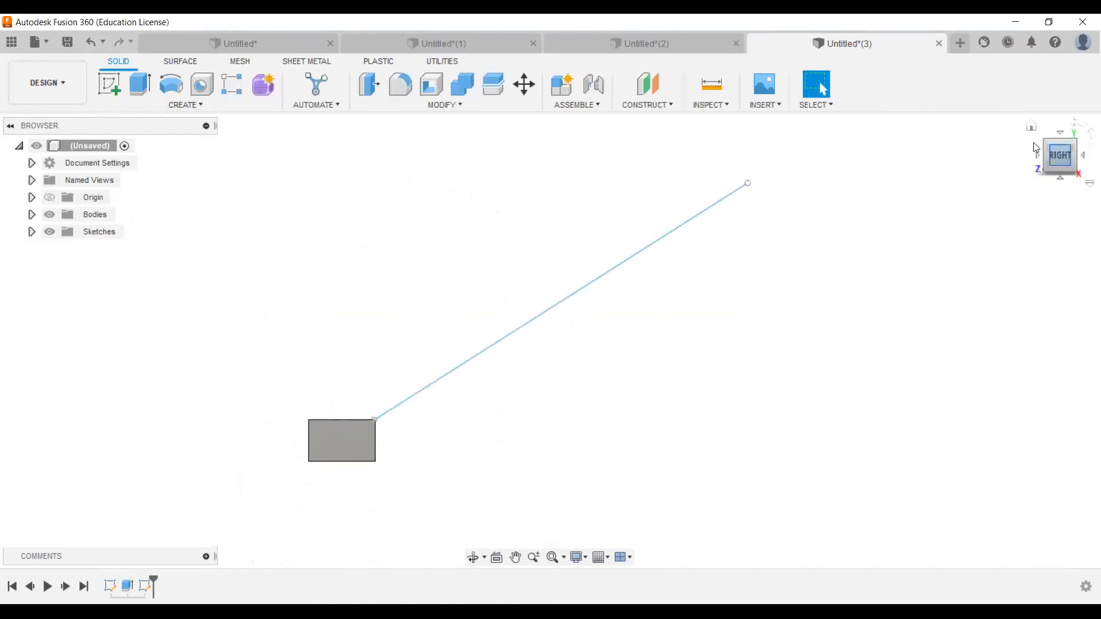
# Start a Pattern on Path with object type Bodies and select the box as the object to pattern
pyautogui.click(1031, 126)
pyautogui.scroll(-5, 517, 461)
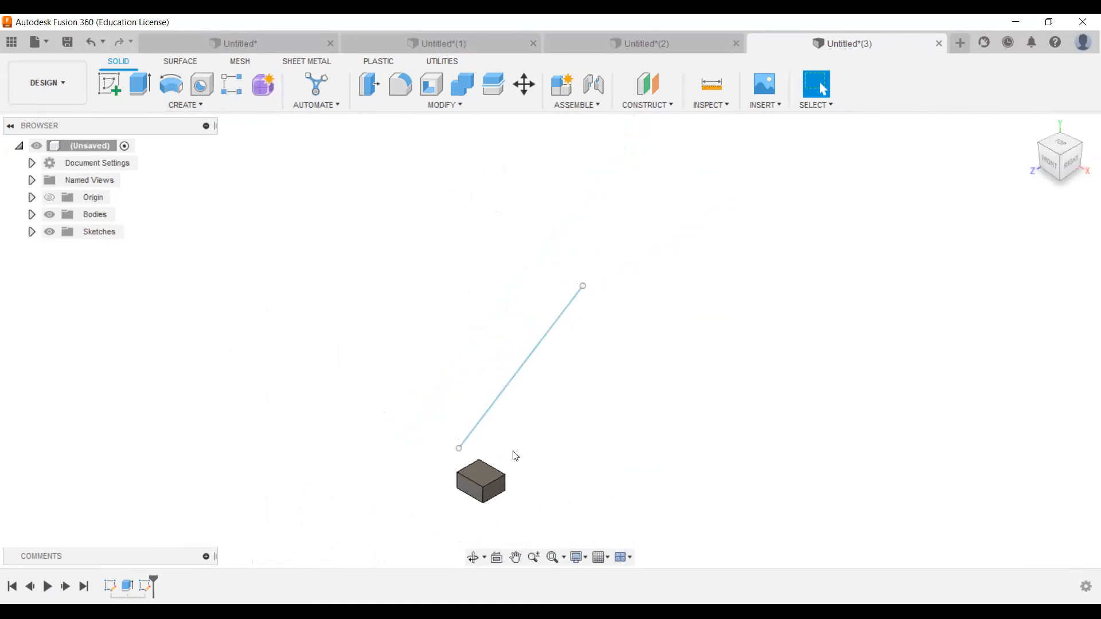
pyautogui.moveTo(511, 445); pyautogui.dragTo(441, 447, button='middle')
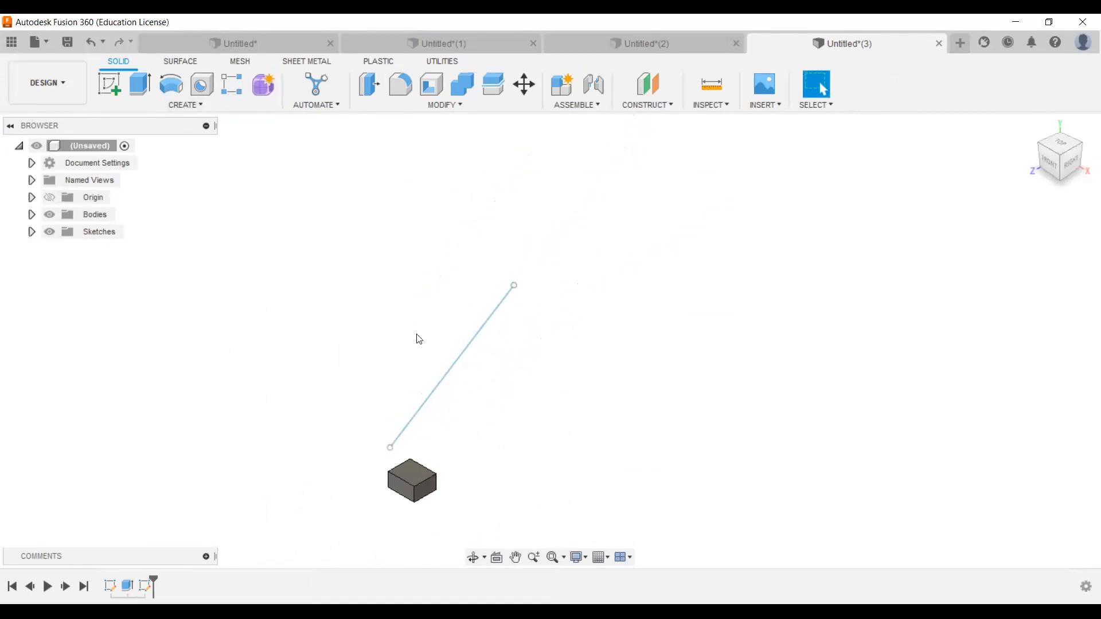
pyautogui.click(155, 108)
pyautogui.moveTo(121, 427)
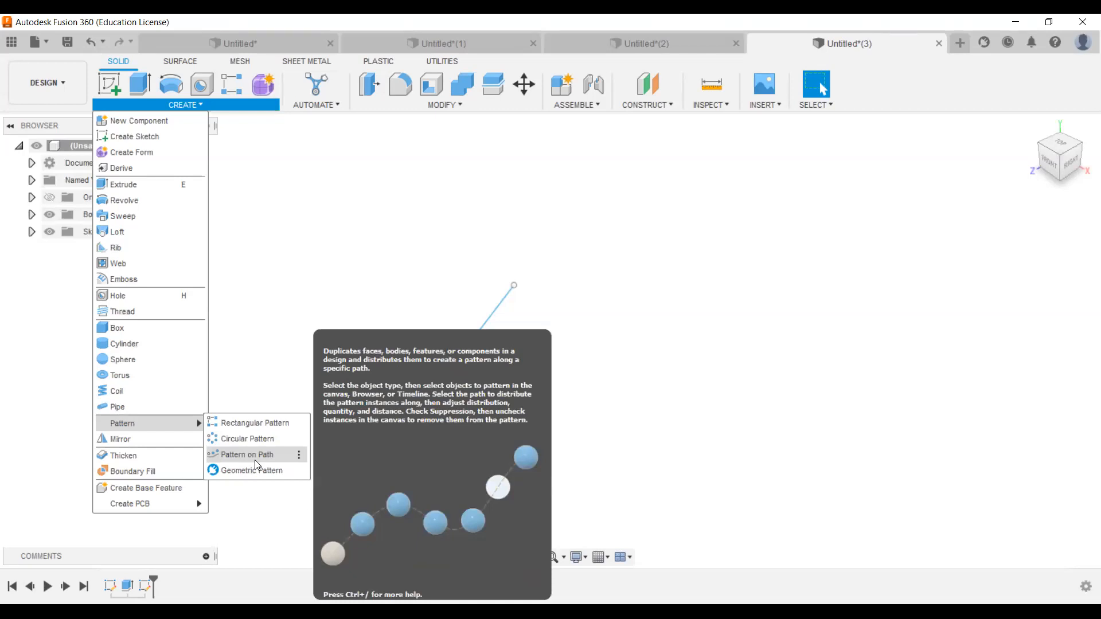
pyautogui.click(248, 455)
pyautogui.click(415, 479)
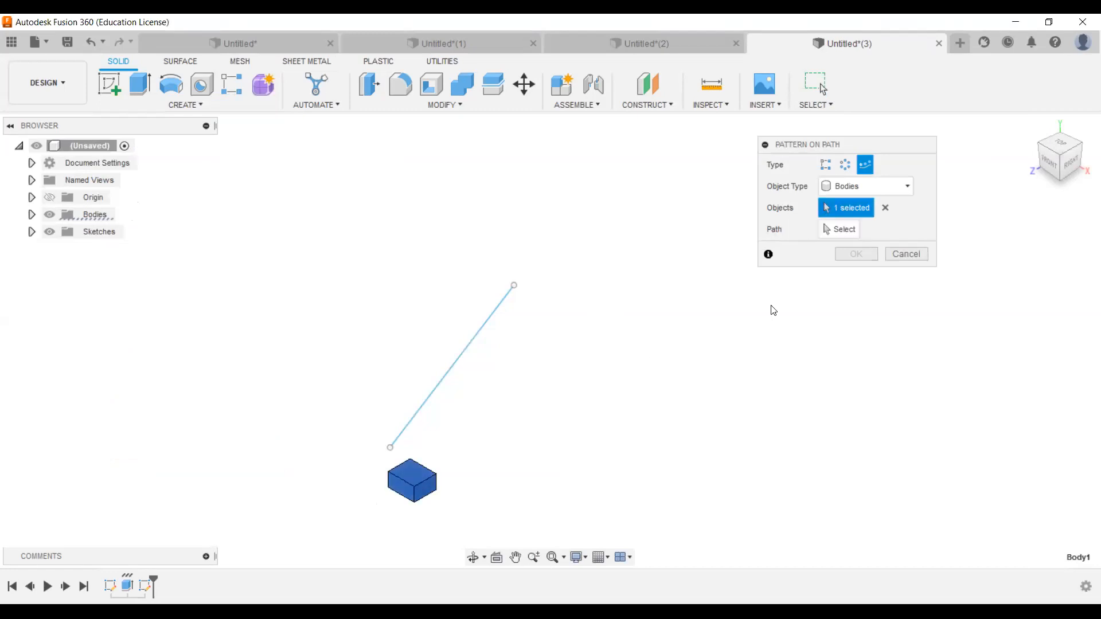
# Use the sketched diagonal line as the pattern path and stretch the distance to about 144 mm
pyautogui.click(856, 229)
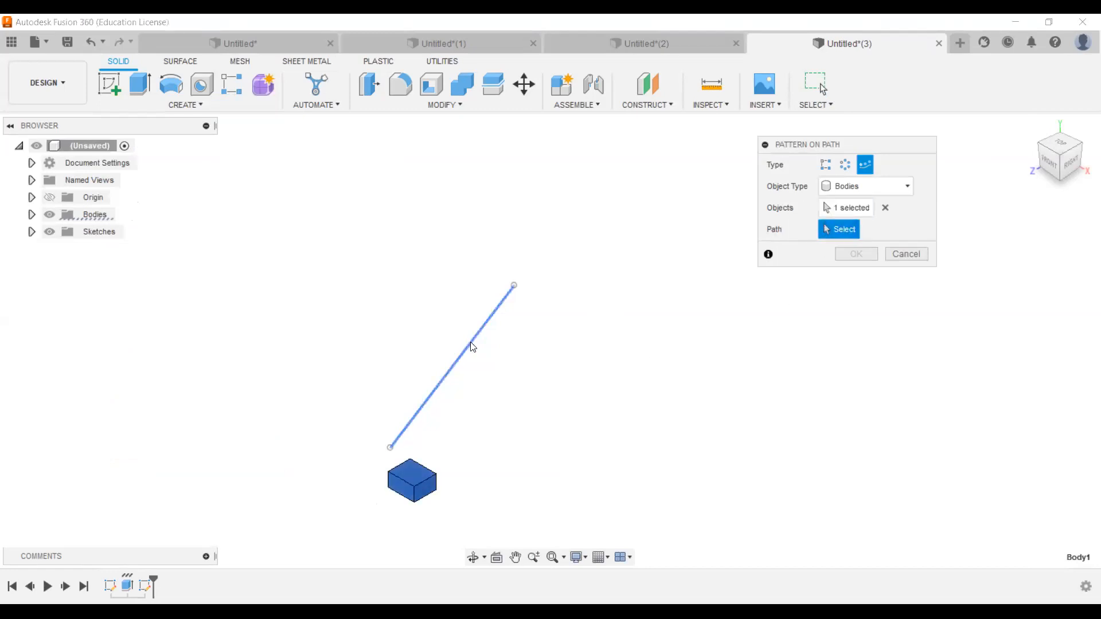
pyautogui.click(432, 396)
pyautogui.moveTo(499, 329); pyautogui.dragTo(518, 293)
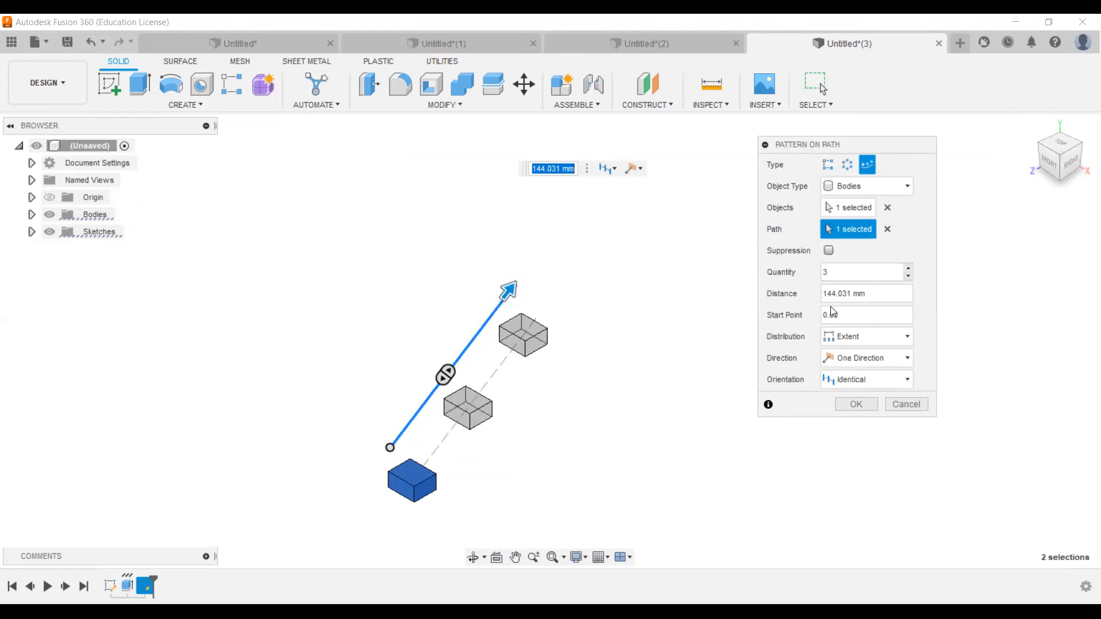
# Set the path pattern's quantity to 6 and complete the pattern of boxes
pyautogui.click(809, 275)
pyautogui.write('6')
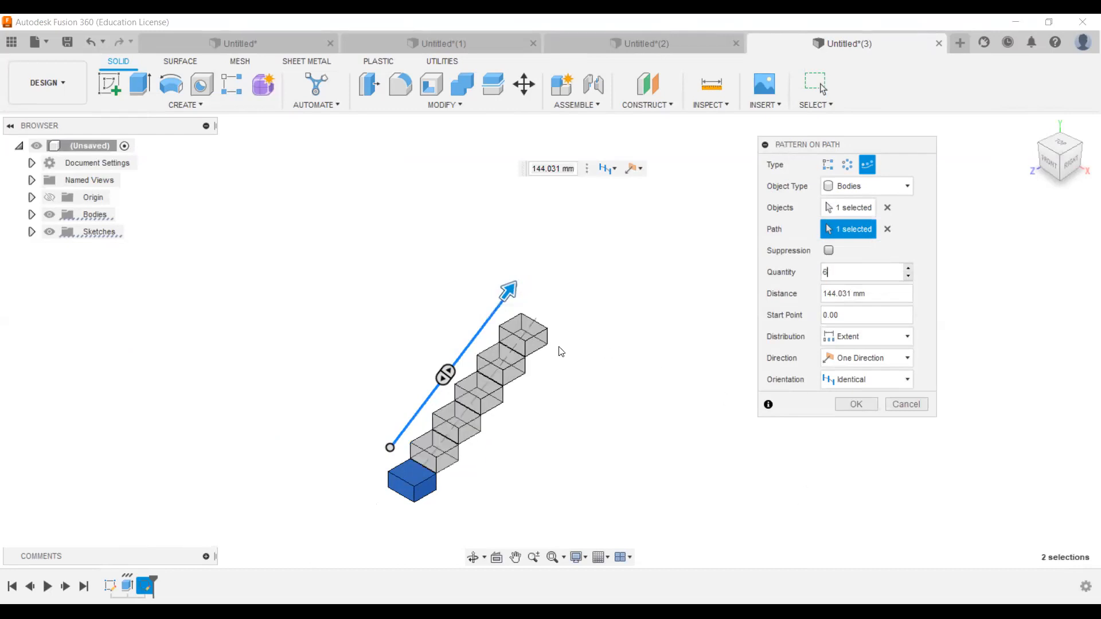
pyautogui.click(855, 405)
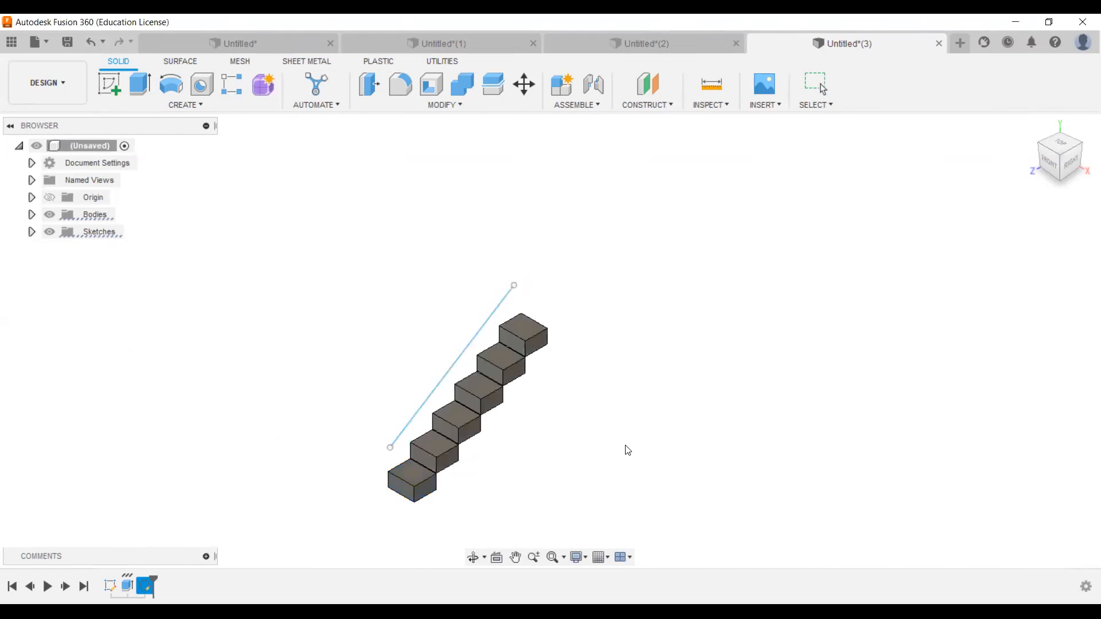
# Examine the path pattern of boxes and its diagonal path line from different angles
pyautogui.click(473, 557)
pyautogui.moveTo(415, 504)
pyautogui.mouseDown()
pyautogui.moveTo(364, 498)
pyautogui.moveTo(498, 492)
pyautogui.moveTo(459, 489)
pyautogui.moveTo(423, 507)
pyautogui.mouseUp()
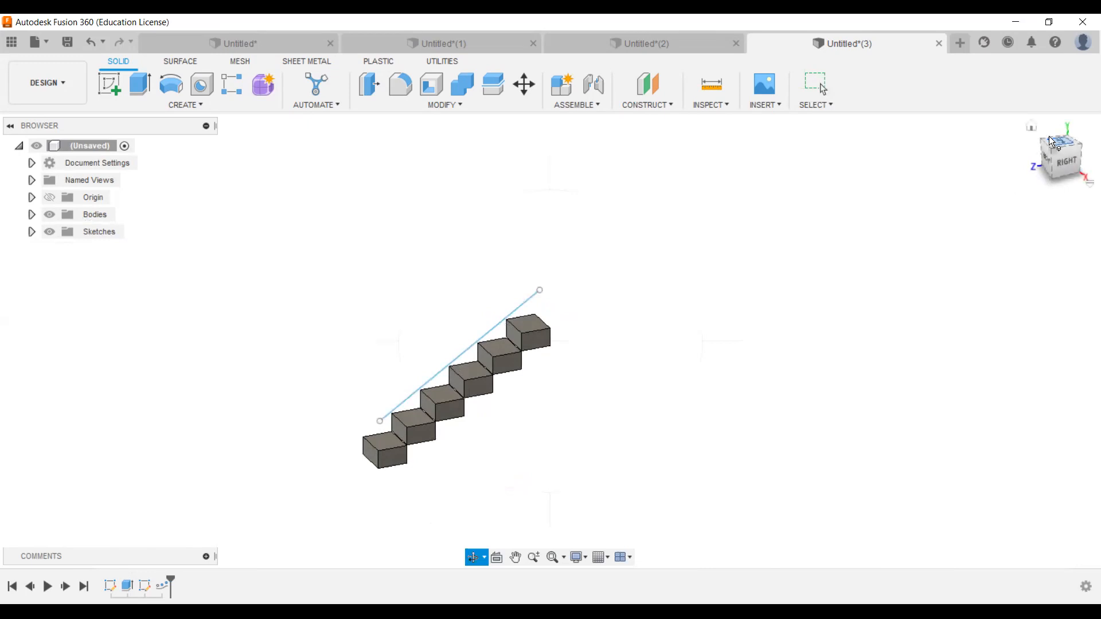
pyautogui.press('Escape')
pyautogui.click(1032, 125)
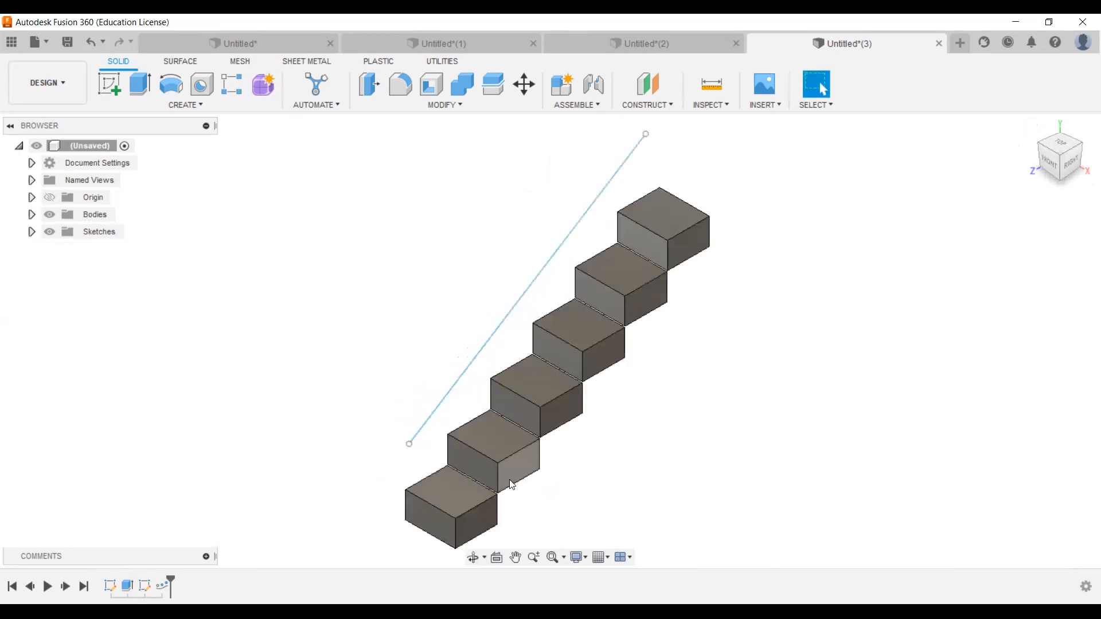
pyautogui.scroll(-2, 509, 479)
pyautogui.scroll(2, 519, 476)
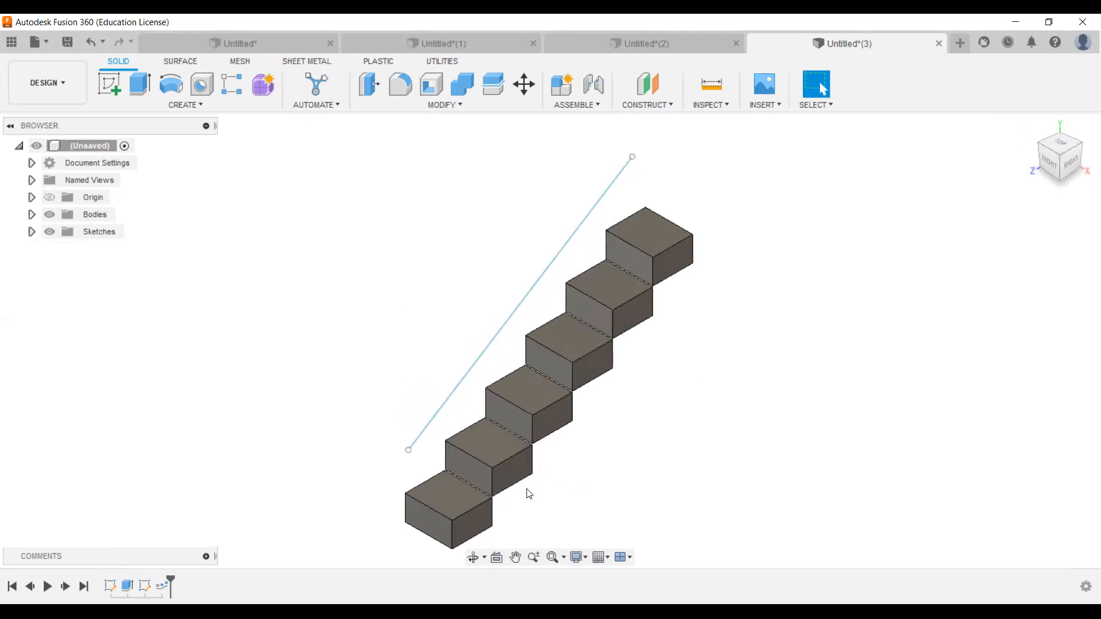
pyautogui.moveTo(531, 490); pyautogui.dragTo(482, 467, button='middle')
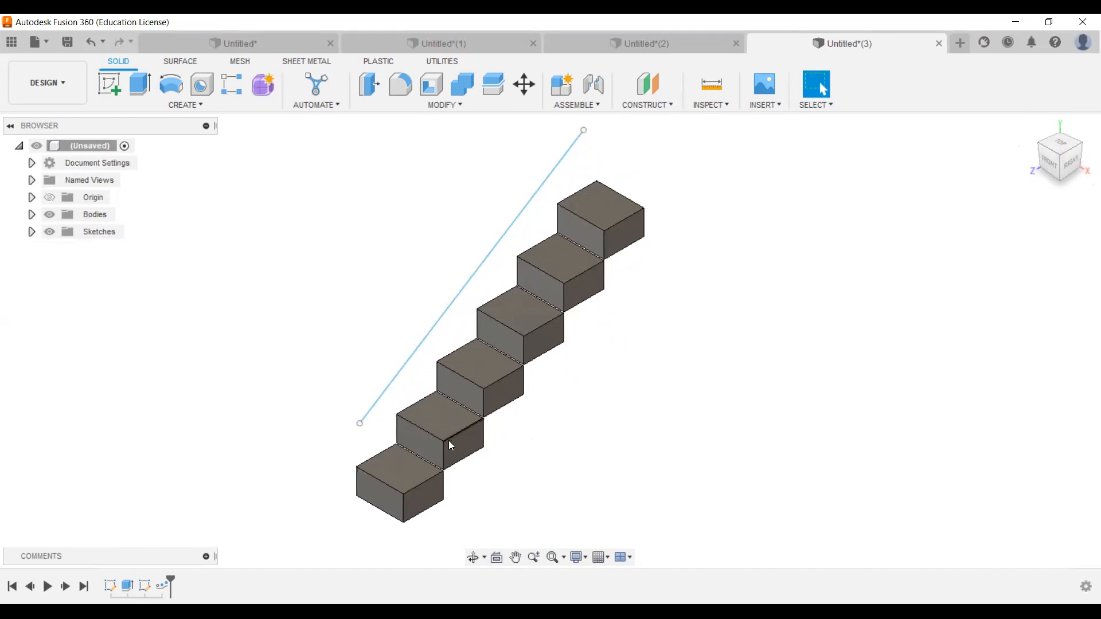
pyautogui.scroll(-2, 436, 461)
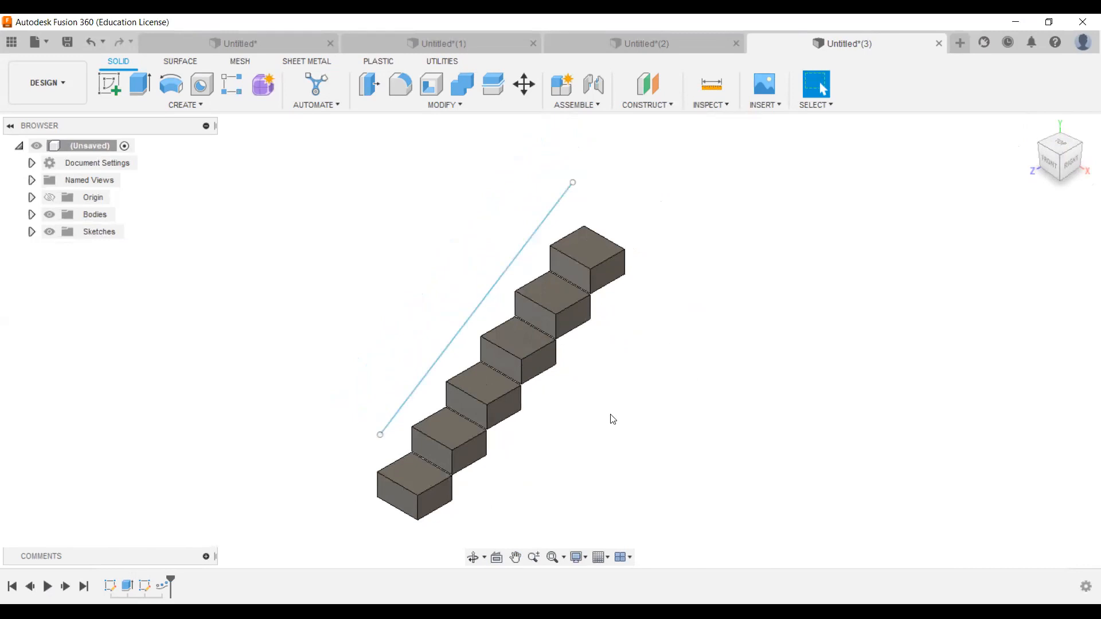
# In a new design, sketch a center rectangle at the origin on the horizontal plane and finish the sketch
pyautogui.click(959, 43)
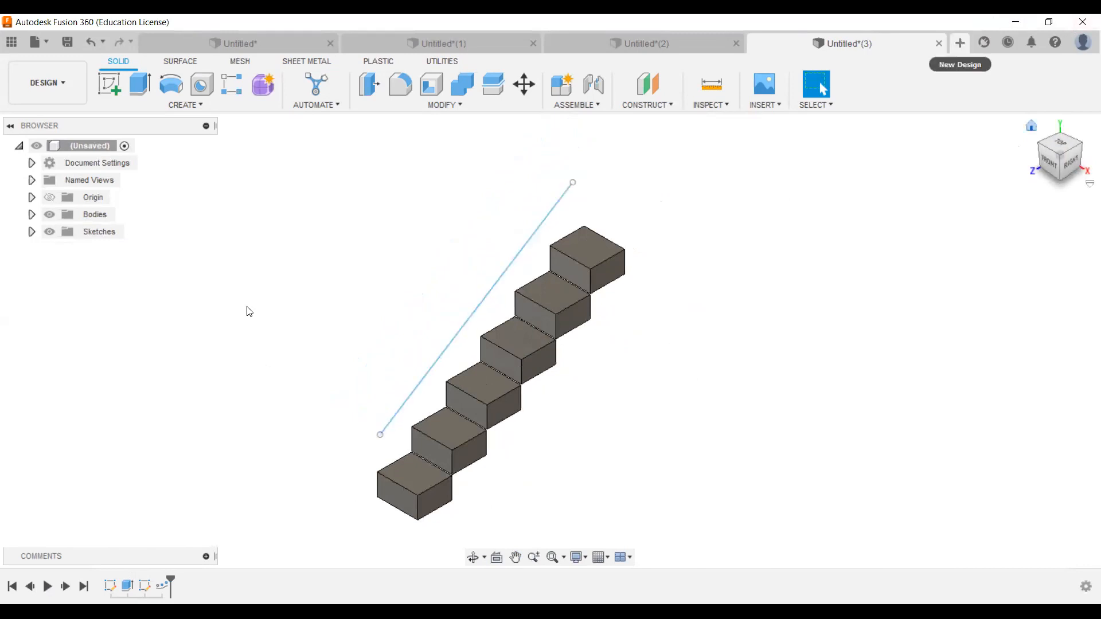
pyautogui.click(182, 109)
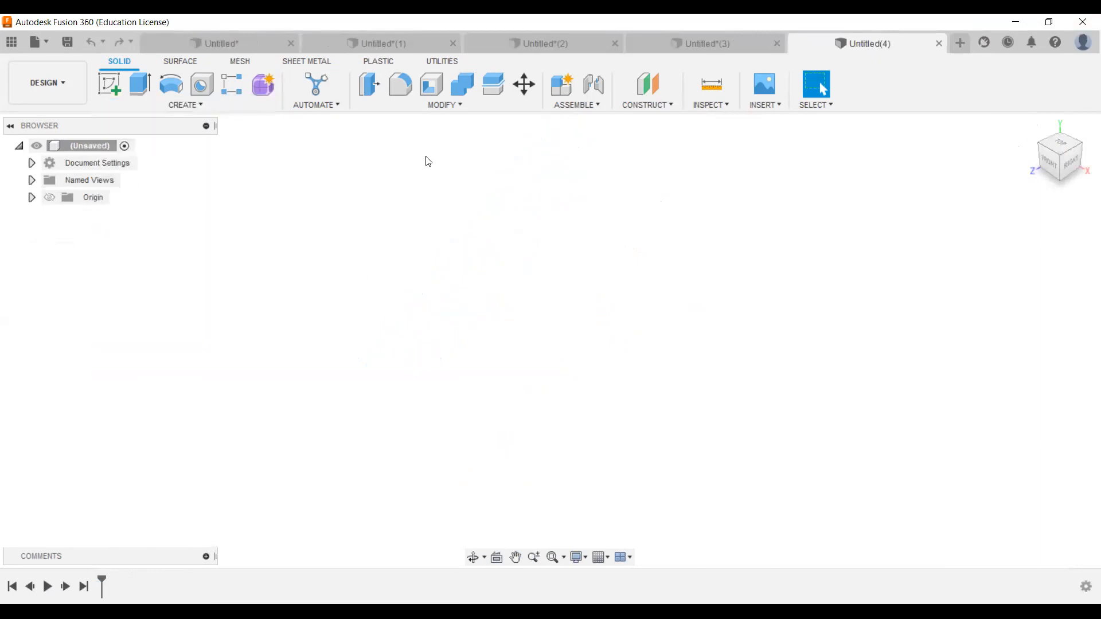
pyautogui.click(445, 104)
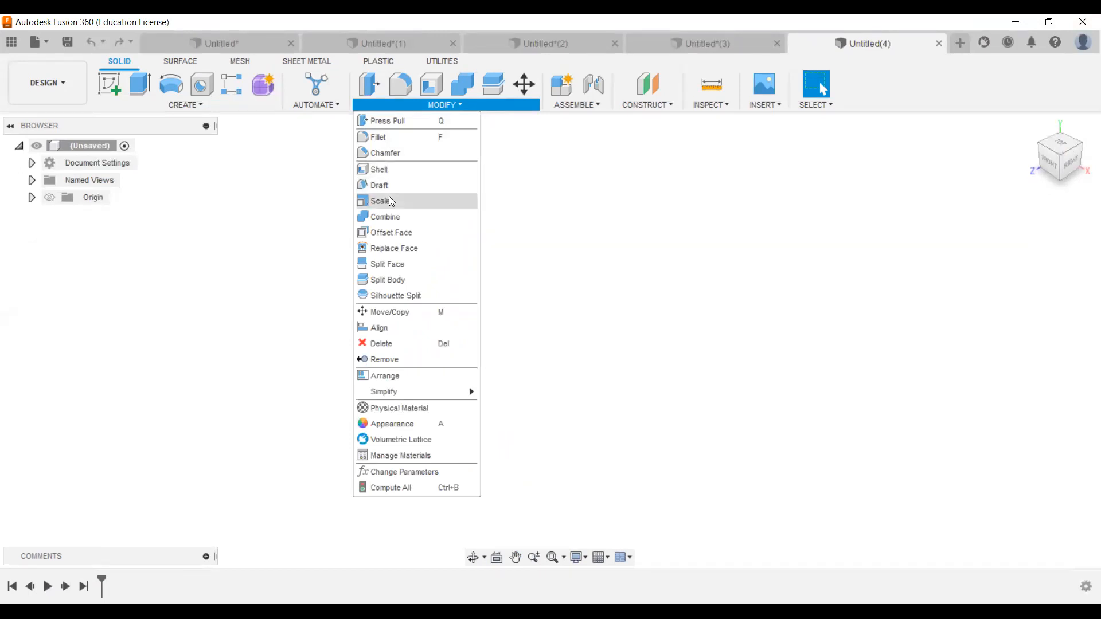
pyautogui.click(116, 91)
pyautogui.click(555, 380)
pyautogui.click(139, 86)
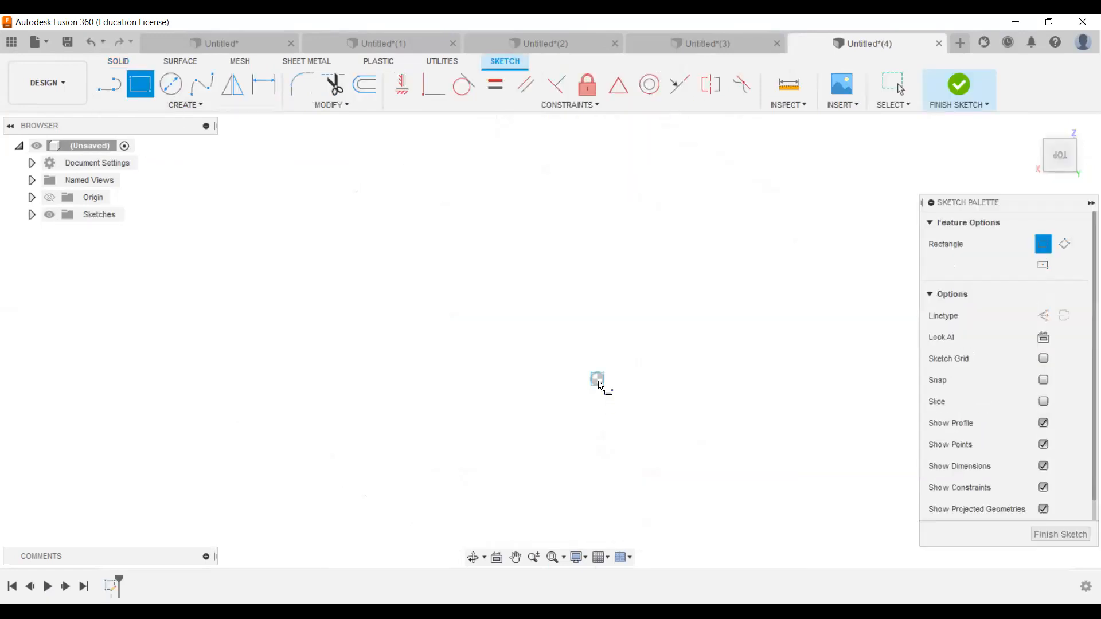
pyautogui.click(1044, 267)
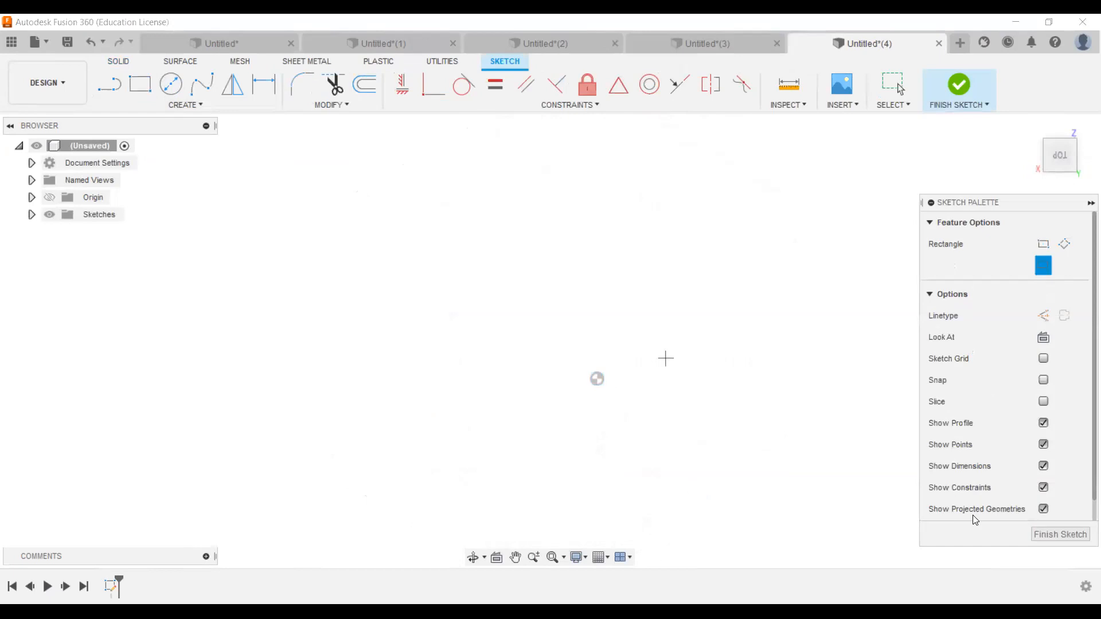
pyautogui.click(1054, 536)
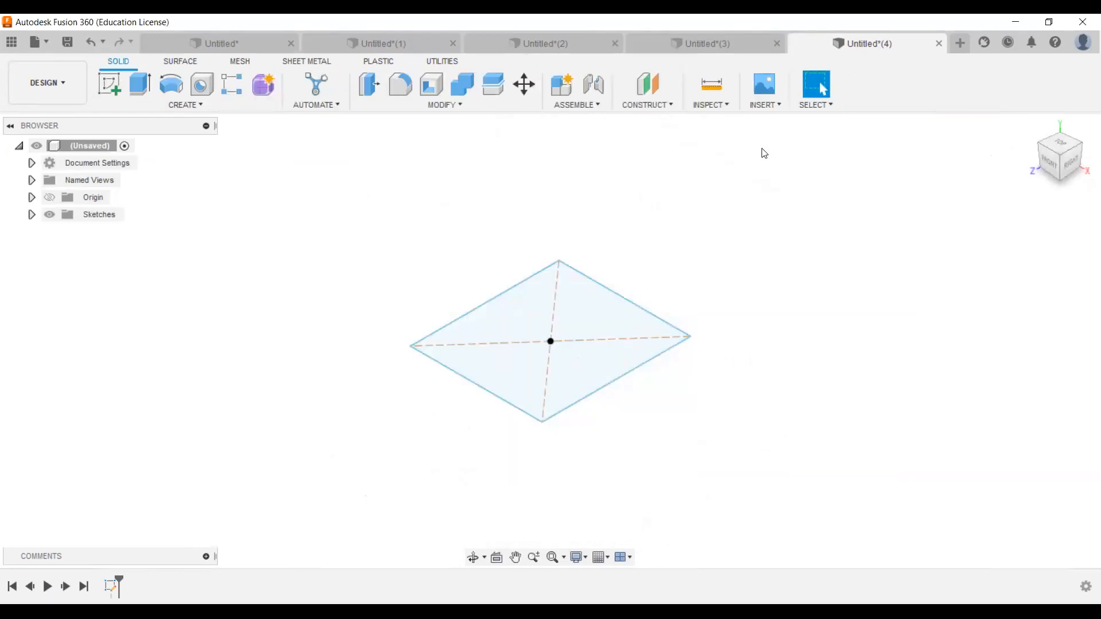
# Extrude the rectangle 50 mm as a new body
pyautogui.click(139, 84)
pyautogui.write('50')
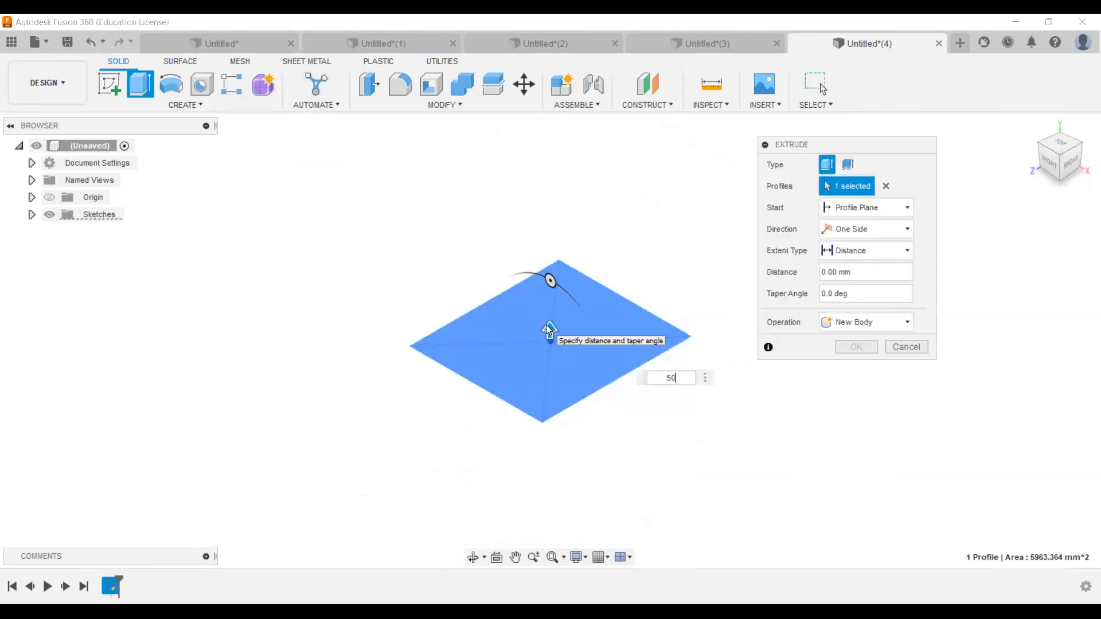
pyautogui.press('Return')
pyautogui.moveTo(587, 361); pyautogui.dragTo(434, 438, button='middle')
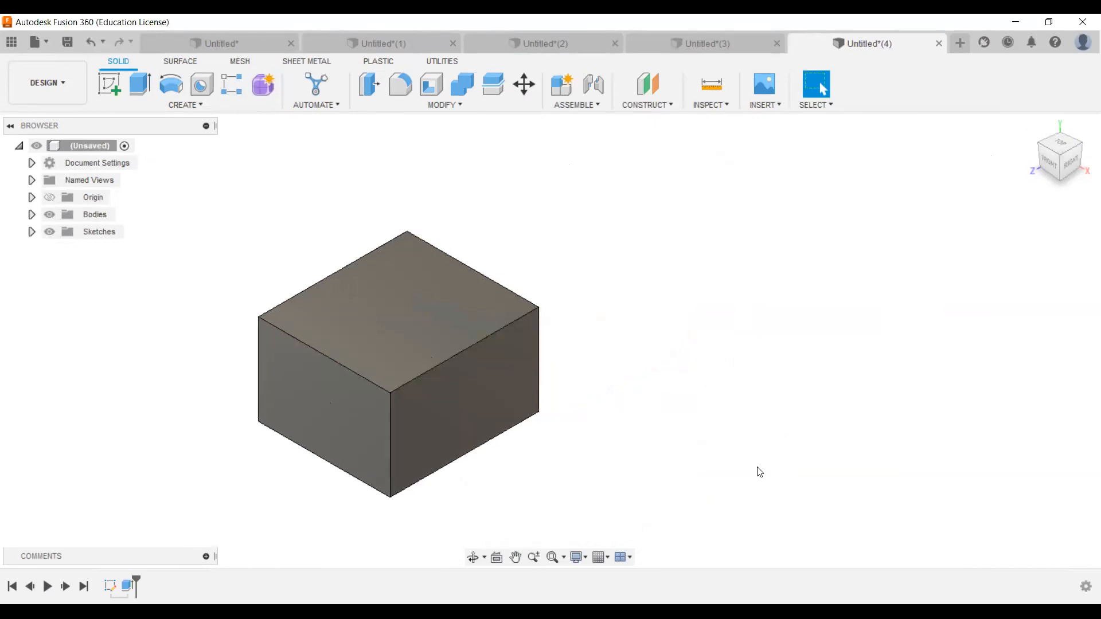
pyautogui.moveTo(585, 309); pyautogui.dragTo(697, 324, button='middle')
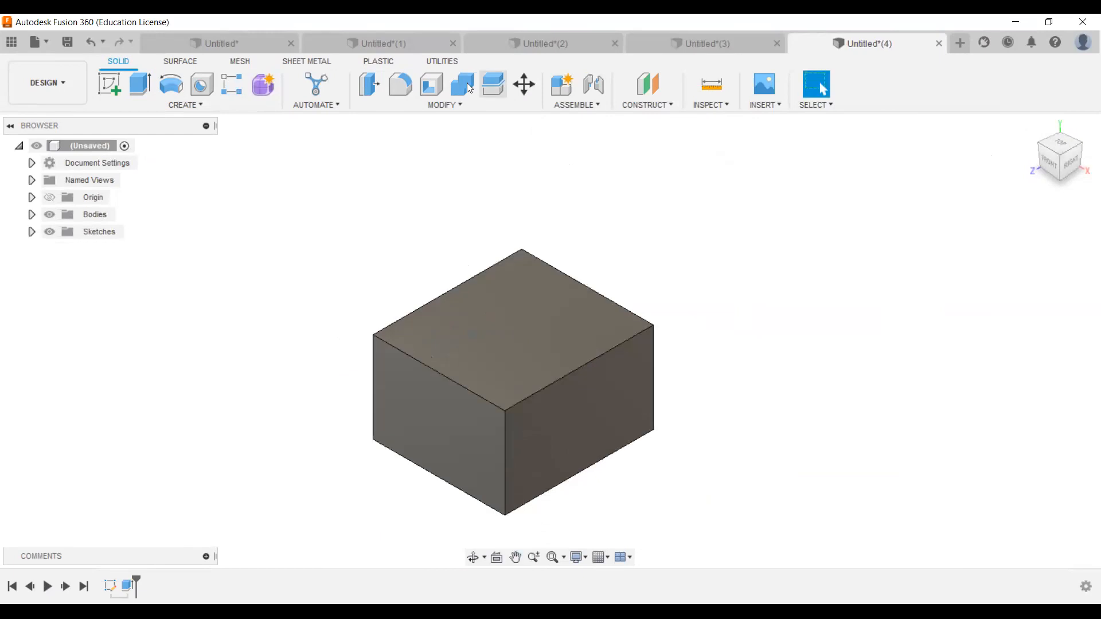
# Try raising the box's top face to 55 mm with Press Pull, and cancel it
pyautogui.click(443, 107)
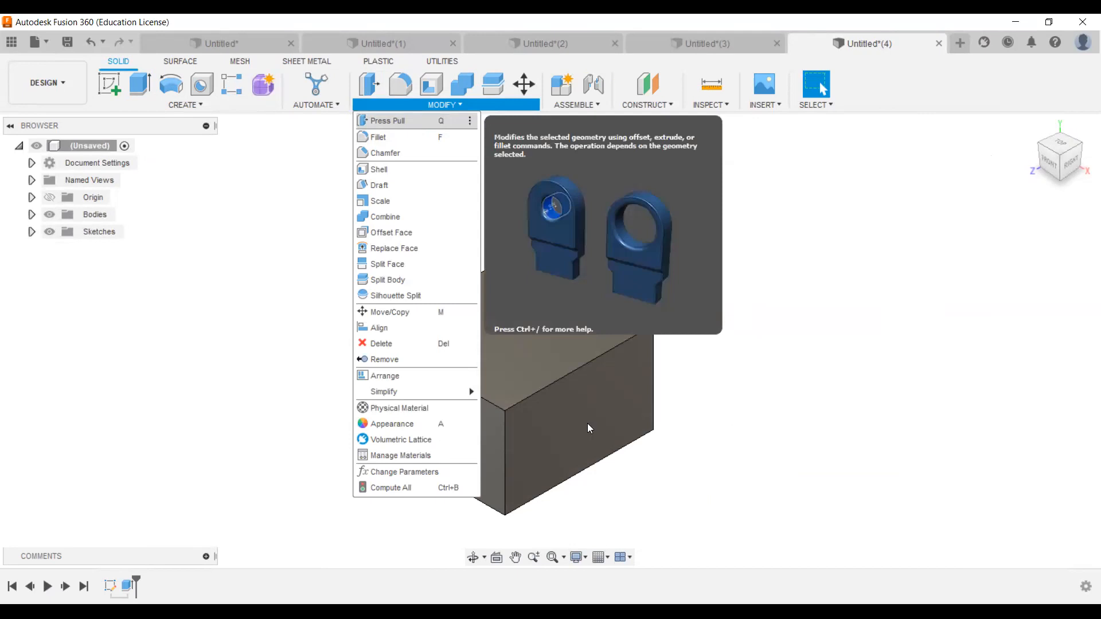
pyautogui.press('q')
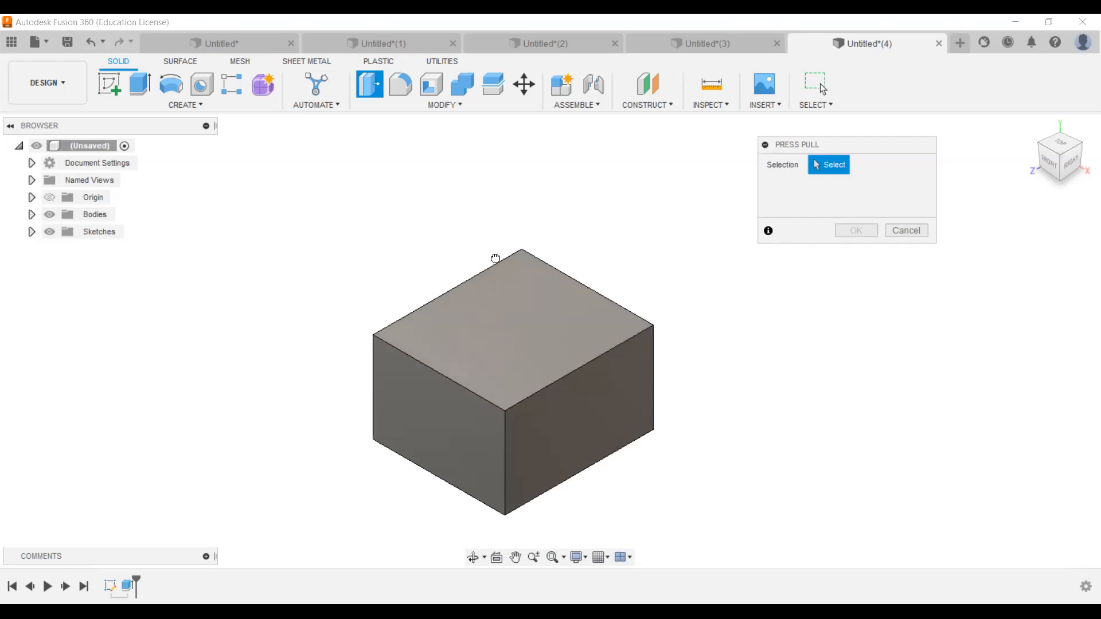
pyautogui.click(490, 310)
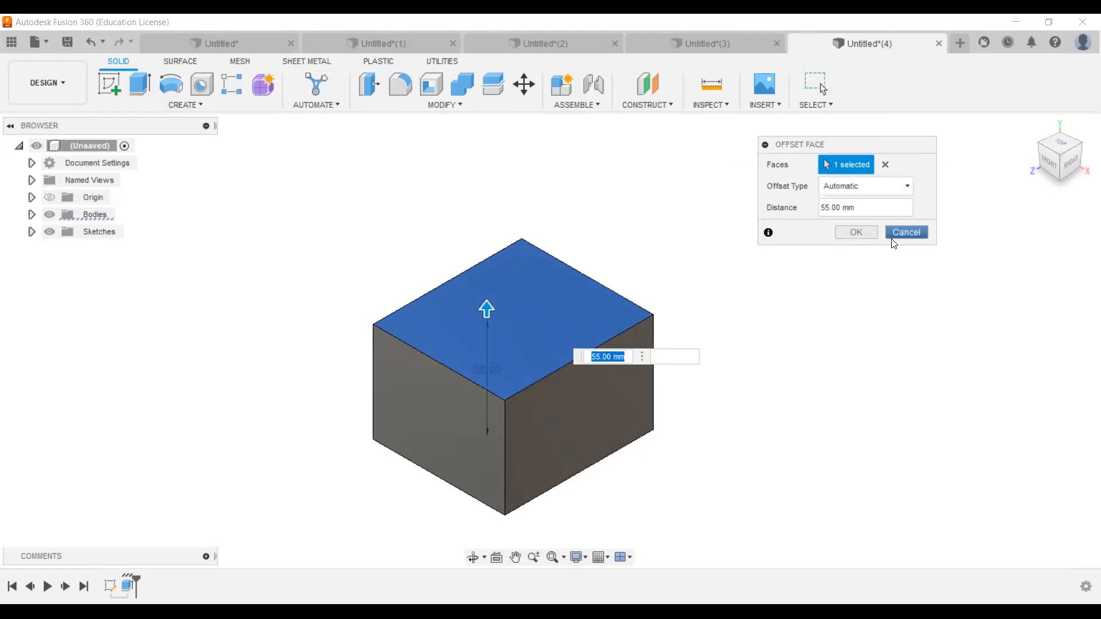
pyautogui.click(905, 232)
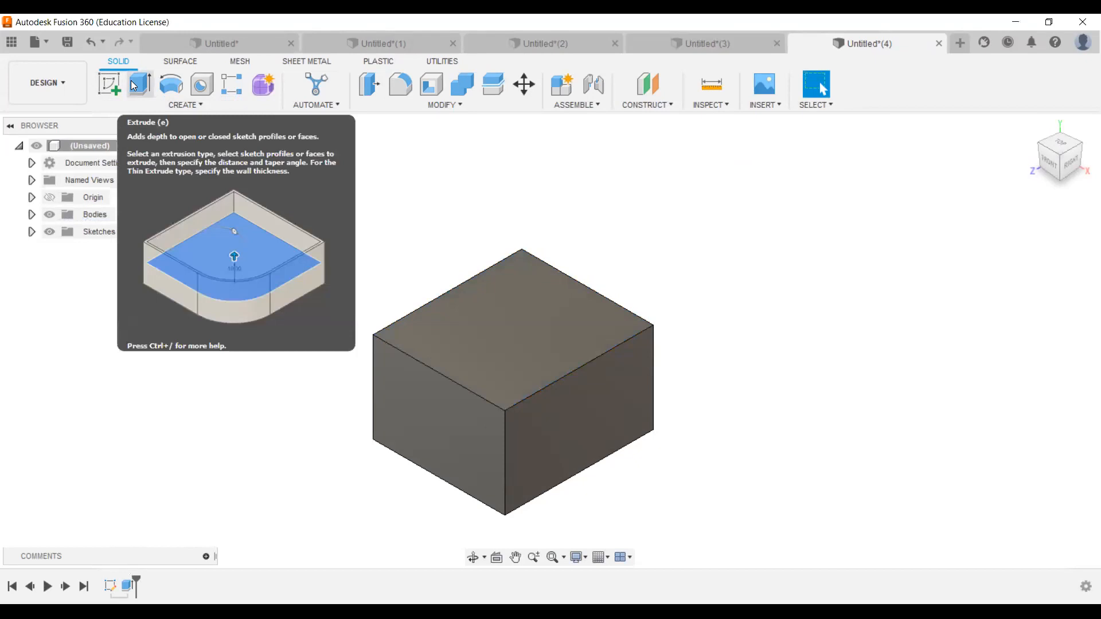
pyautogui.click(395, 109)
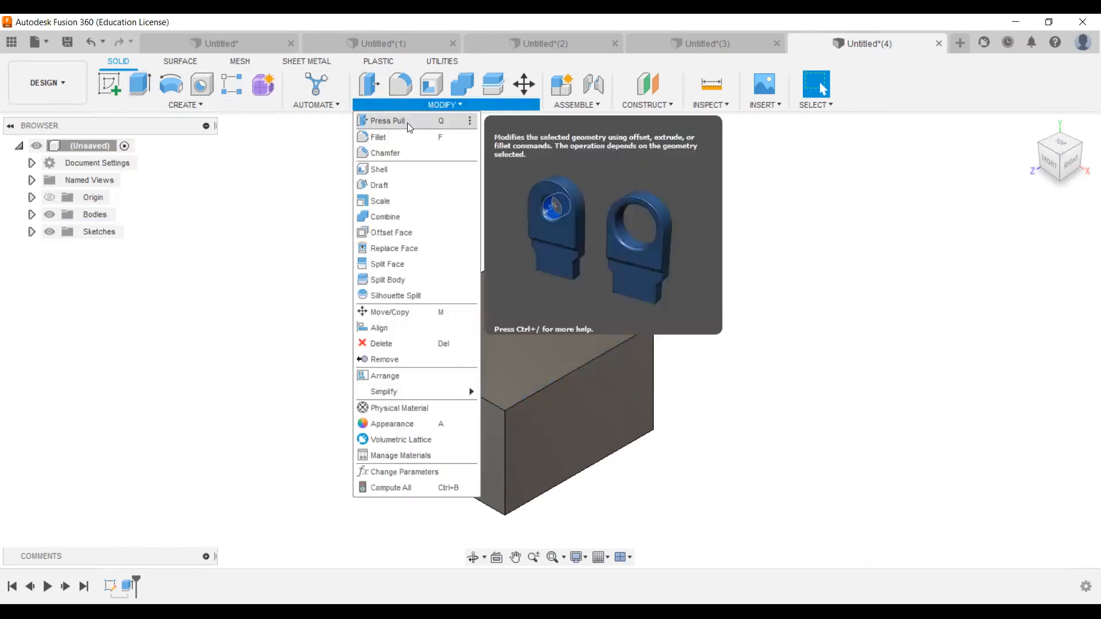
pyautogui.click(314, 142)
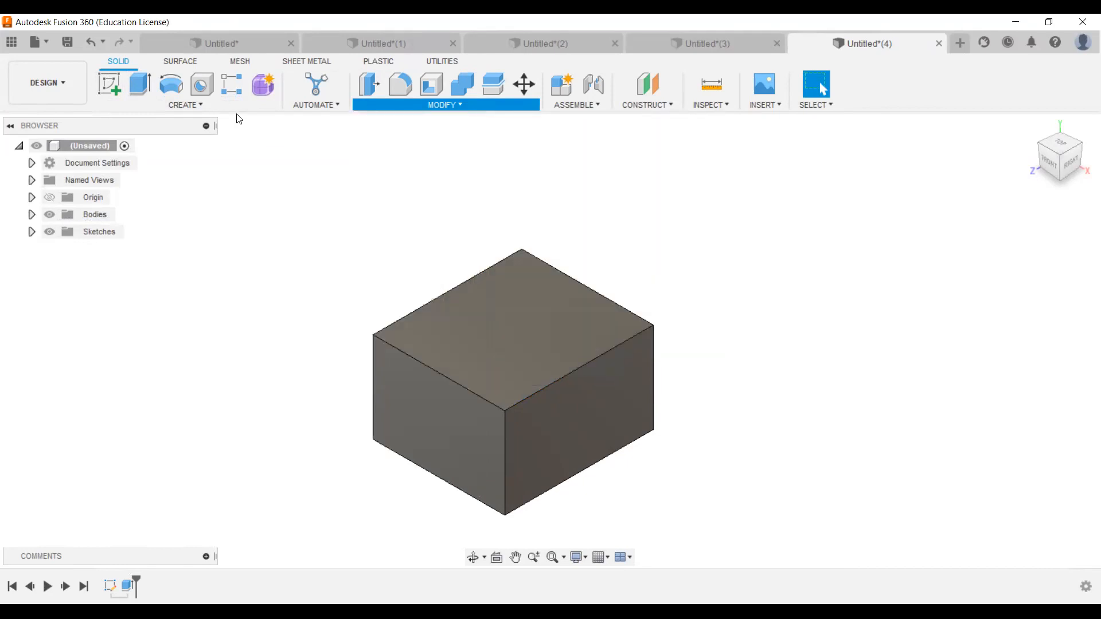
pyautogui.click(385, 106)
pyautogui.click(677, 288)
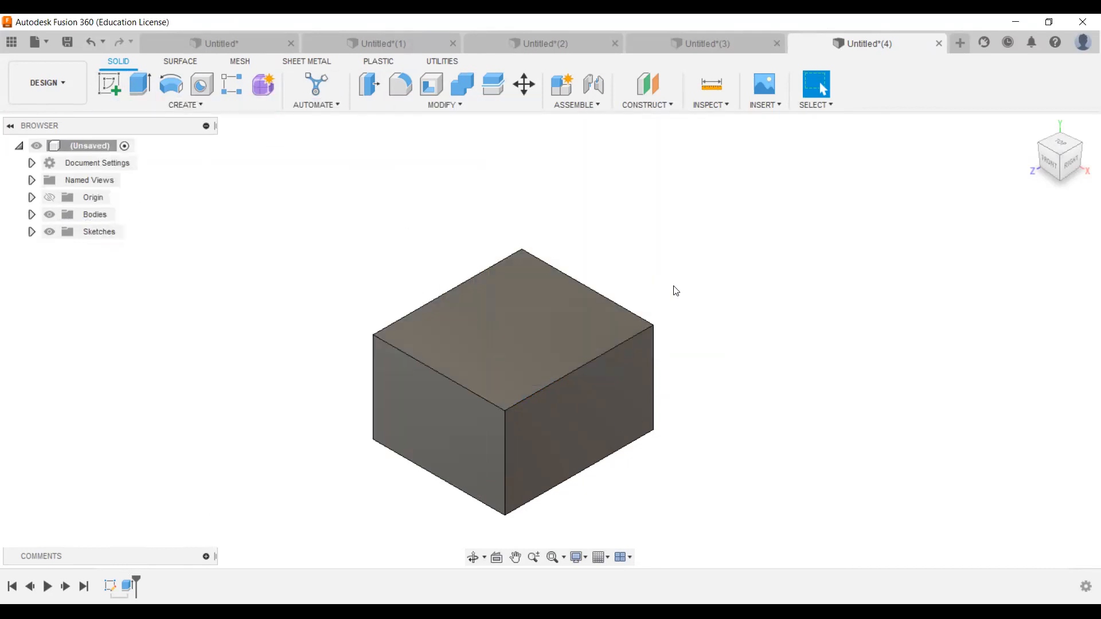
# Fillet the top edge of the box's right face with a 3 mm radius
pyautogui.click(429, 109)
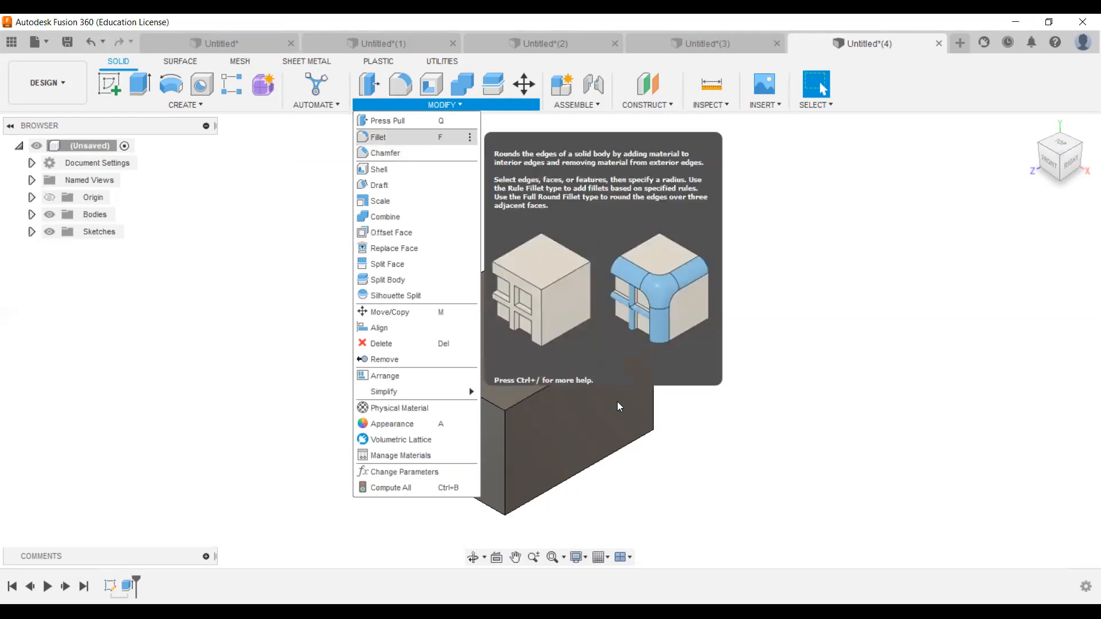
pyautogui.press('f')
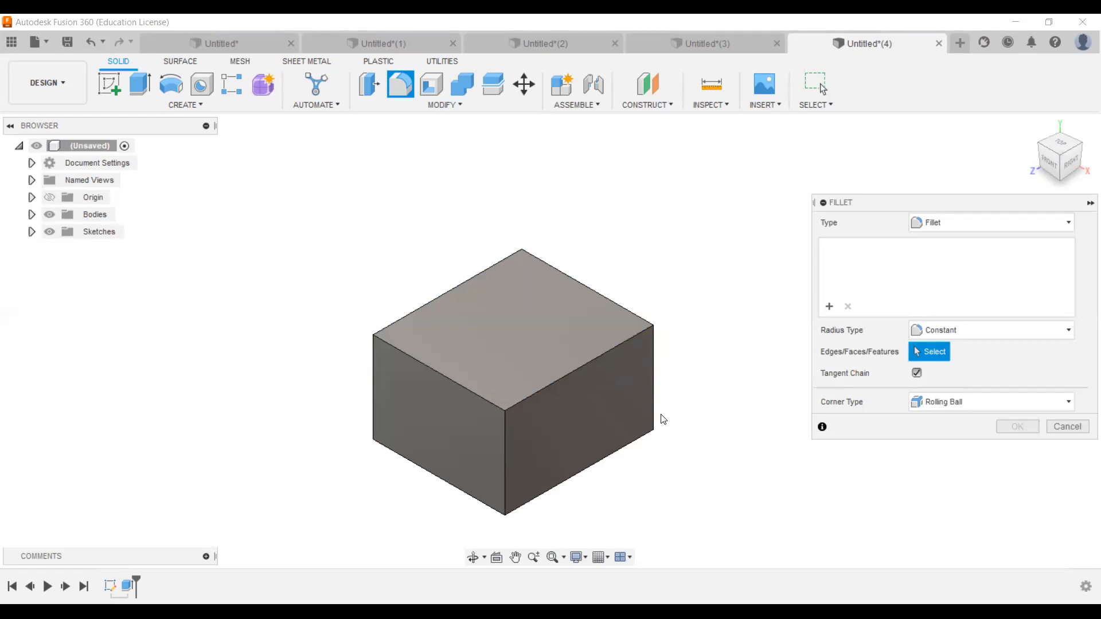
pyautogui.click(594, 360)
pyautogui.write('3')
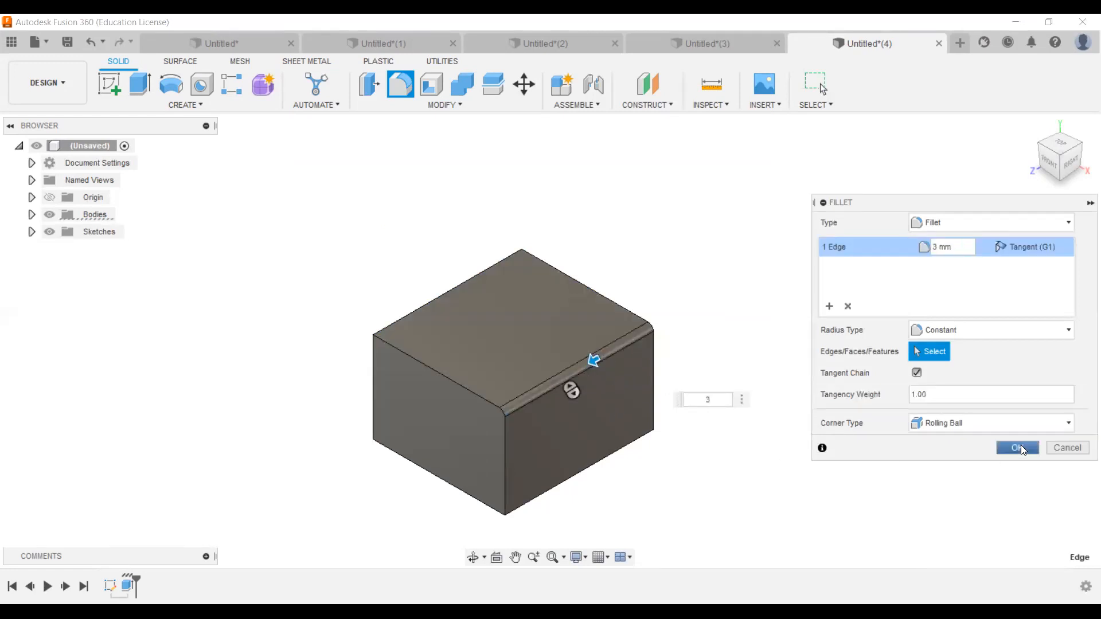
pyautogui.click(1016, 447)
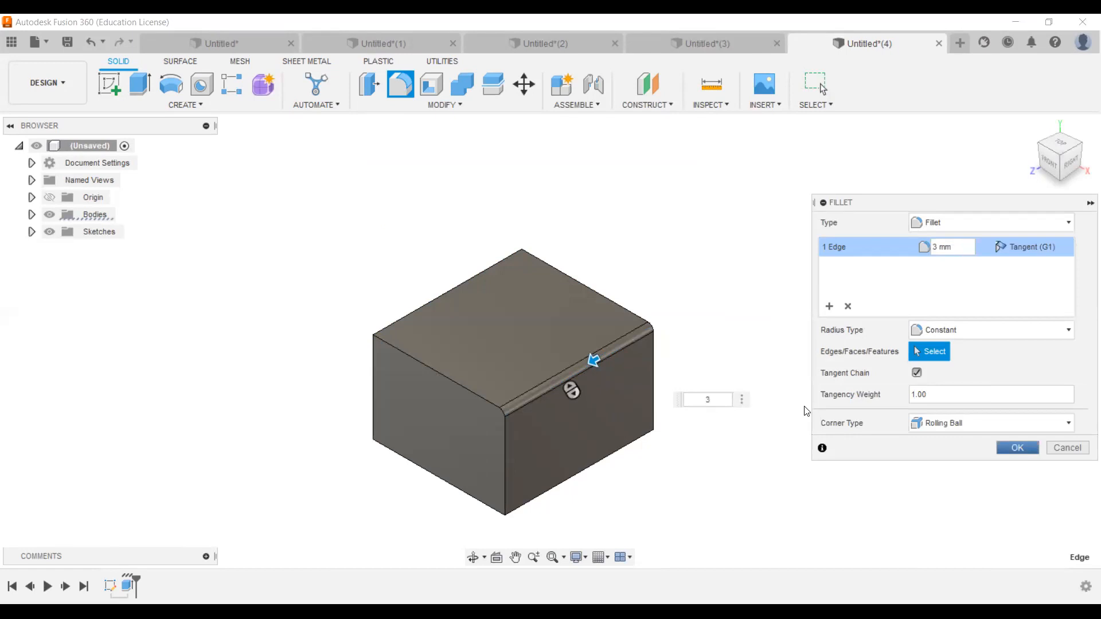
# Chamfer the top edge opposite the fillet by an equal distance of 5 mm
pyautogui.click(397, 108)
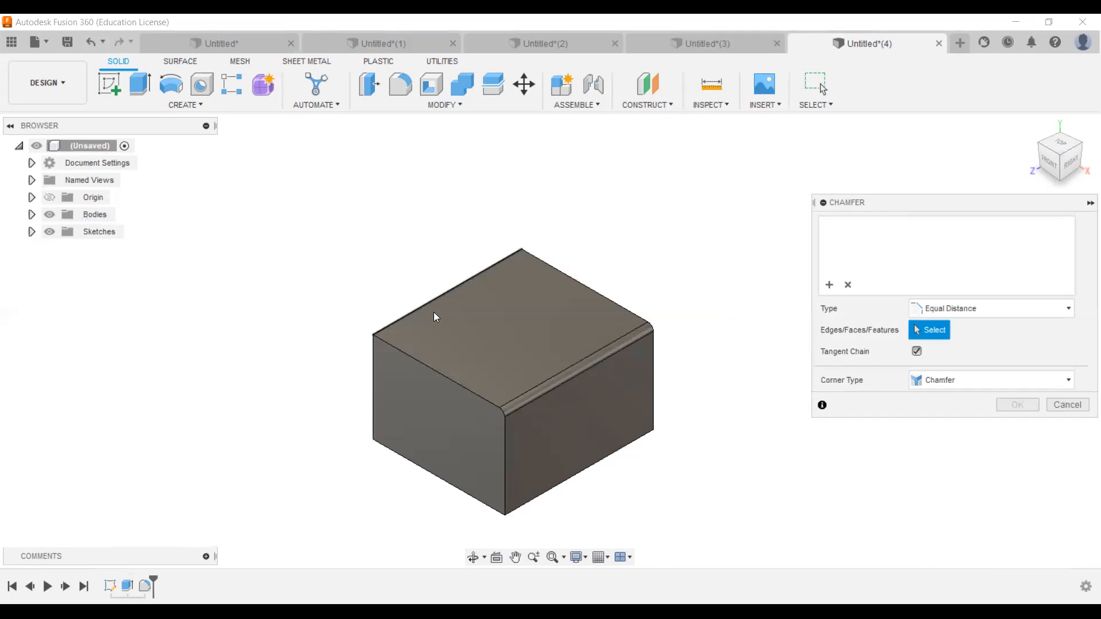
pyautogui.click(433, 300)
pyautogui.write('5')
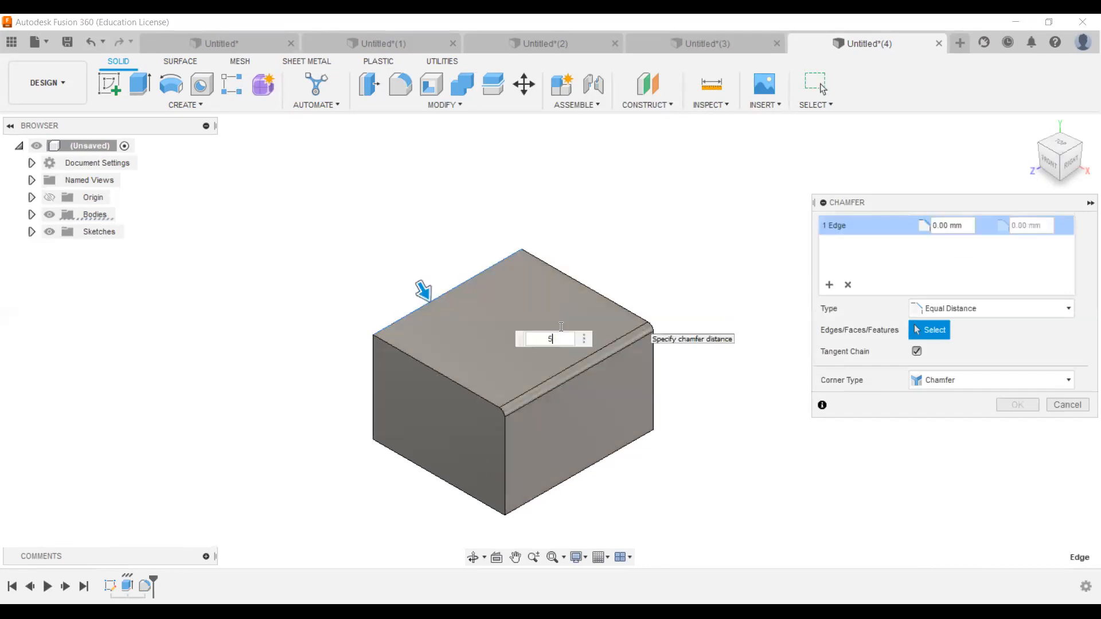
pyautogui.press('Return')
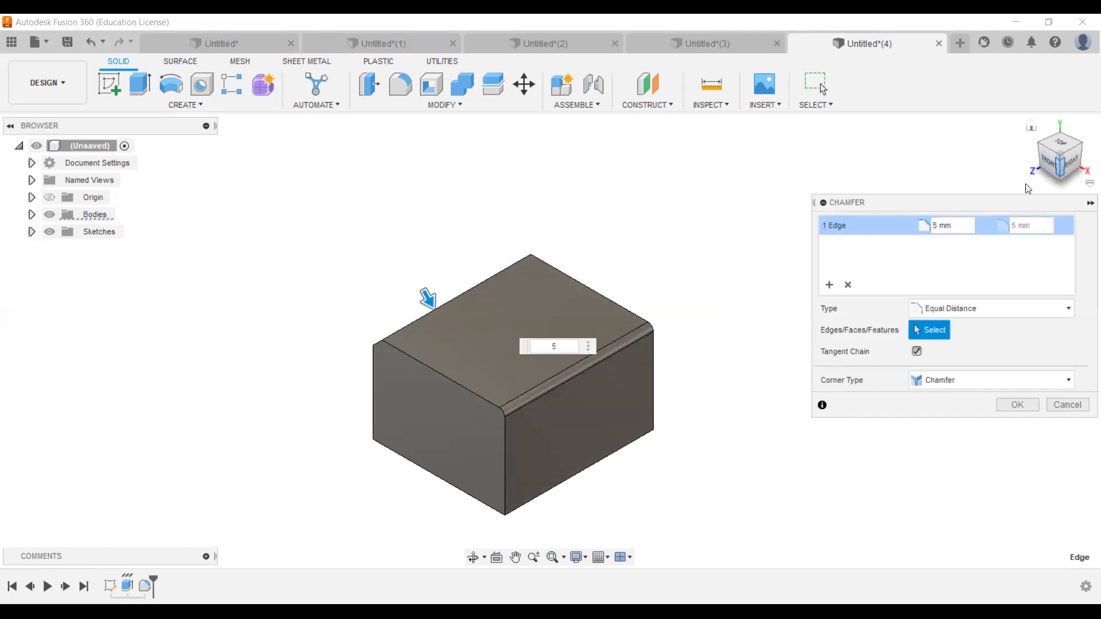
pyautogui.click(1045, 165)
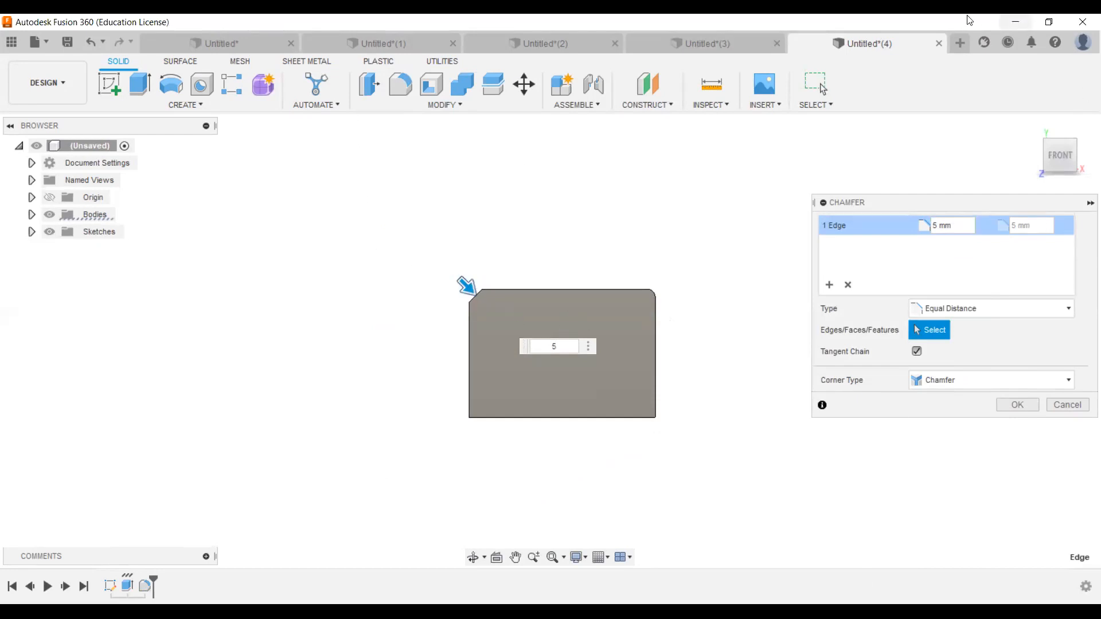
pyautogui.click(1030, 126)
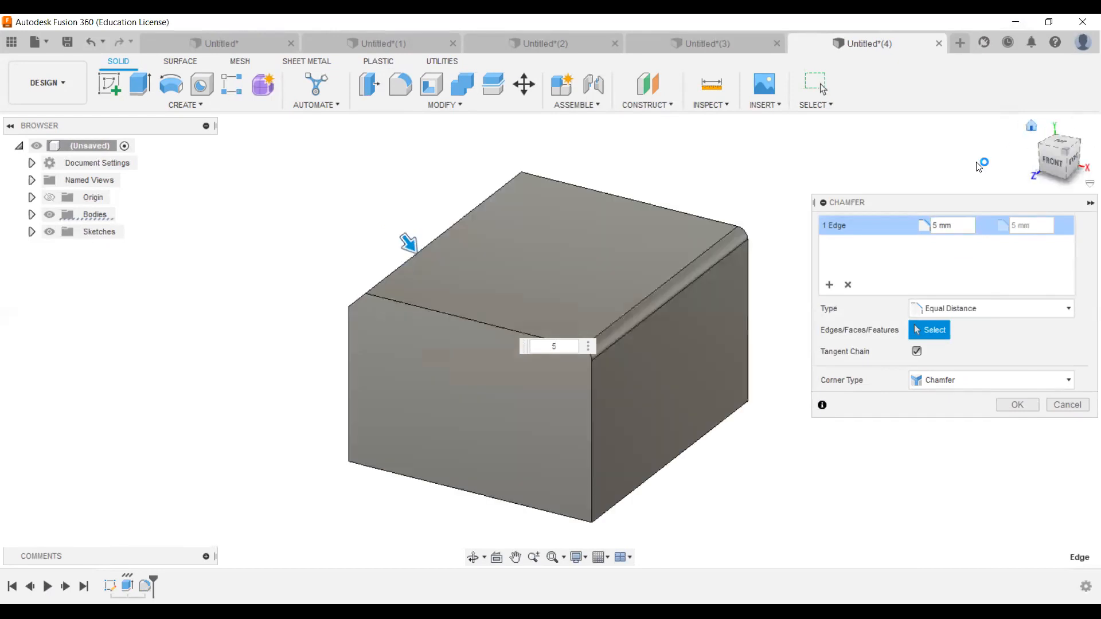
pyautogui.click(386, 107)
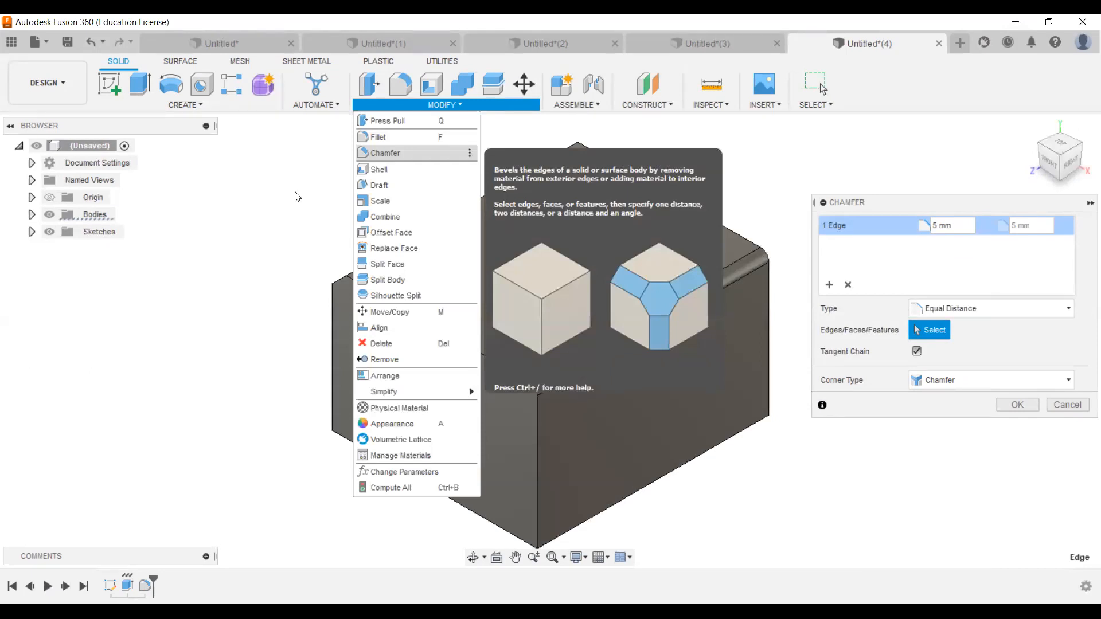
pyautogui.click(1024, 403)
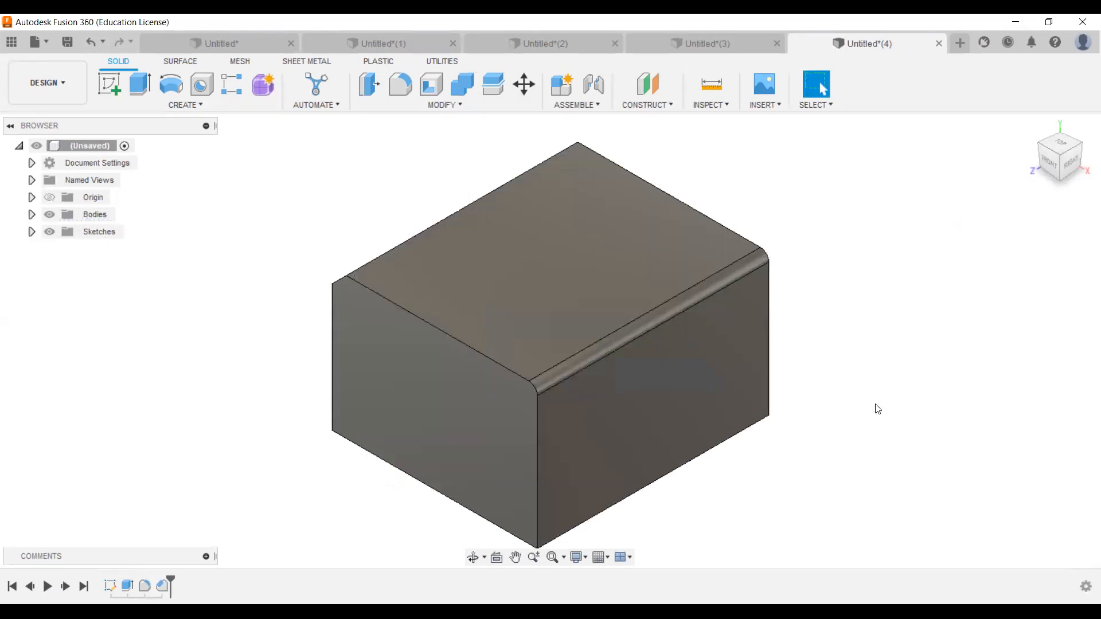
pyautogui.click(451, 109)
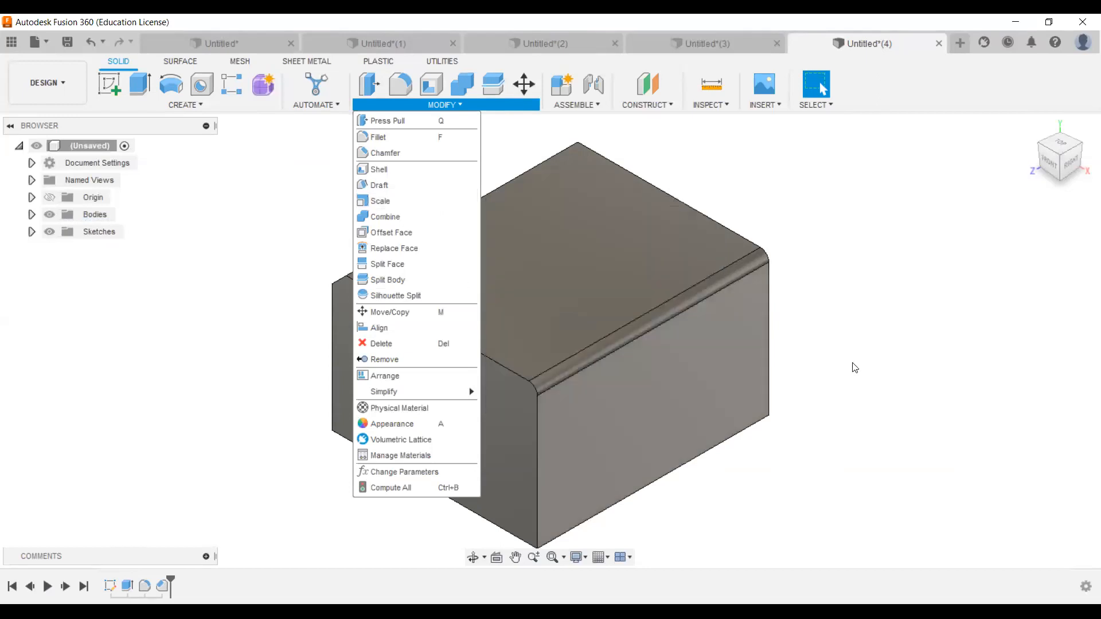
pyautogui.scroll(-1, 845, 349)
pyautogui.click(857, 342)
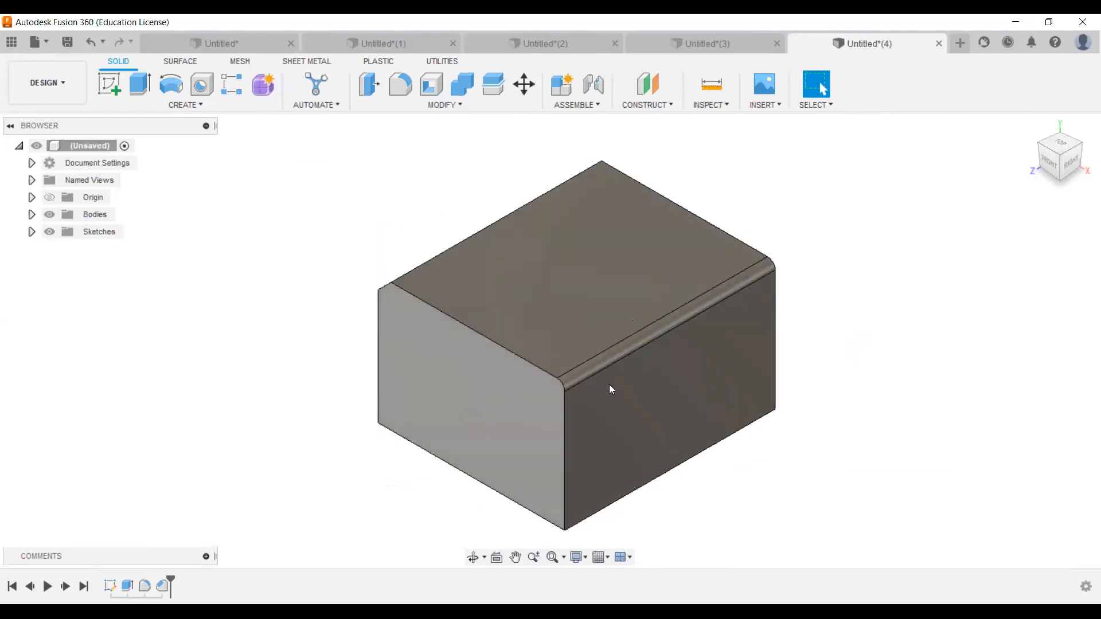
pyautogui.scroll(-2, 609, 384)
pyautogui.moveTo(604, 400); pyautogui.dragTo(461, 366, button='middle')
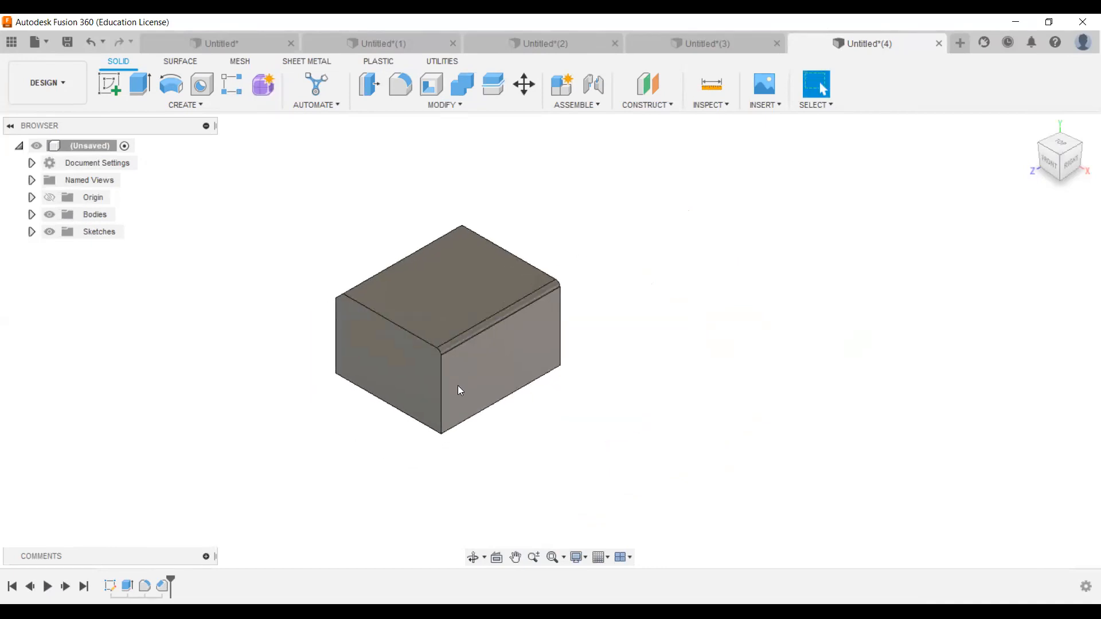
pyautogui.scroll(3, 441, 390)
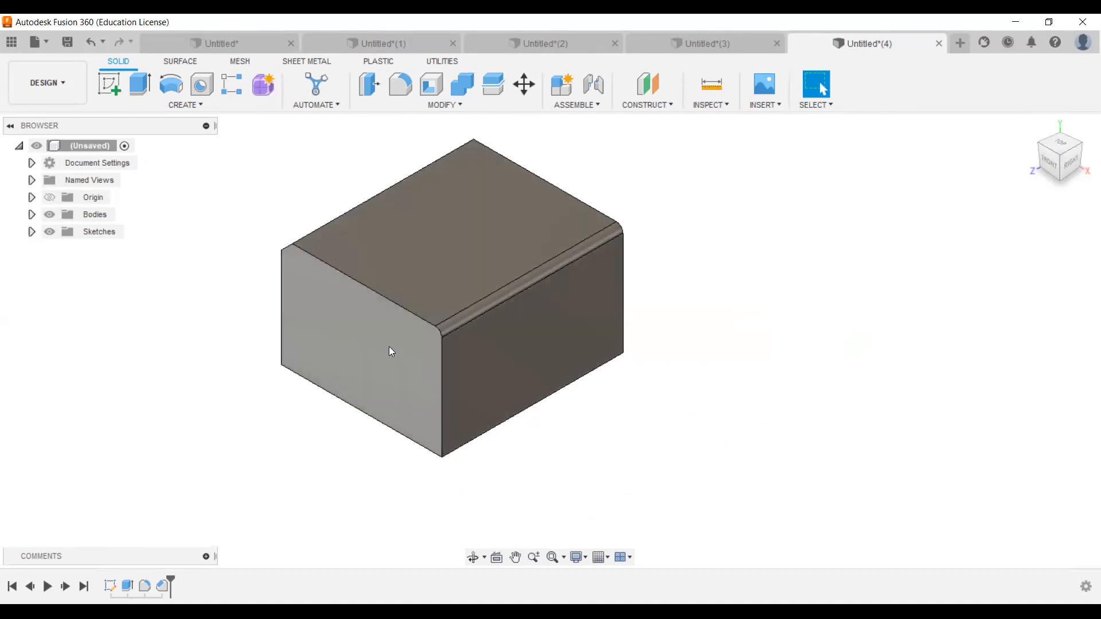
# Try scaling the box uniformly by factors of 0.5 and 2, and cancel the Scale operation
pyautogui.click(424, 104)
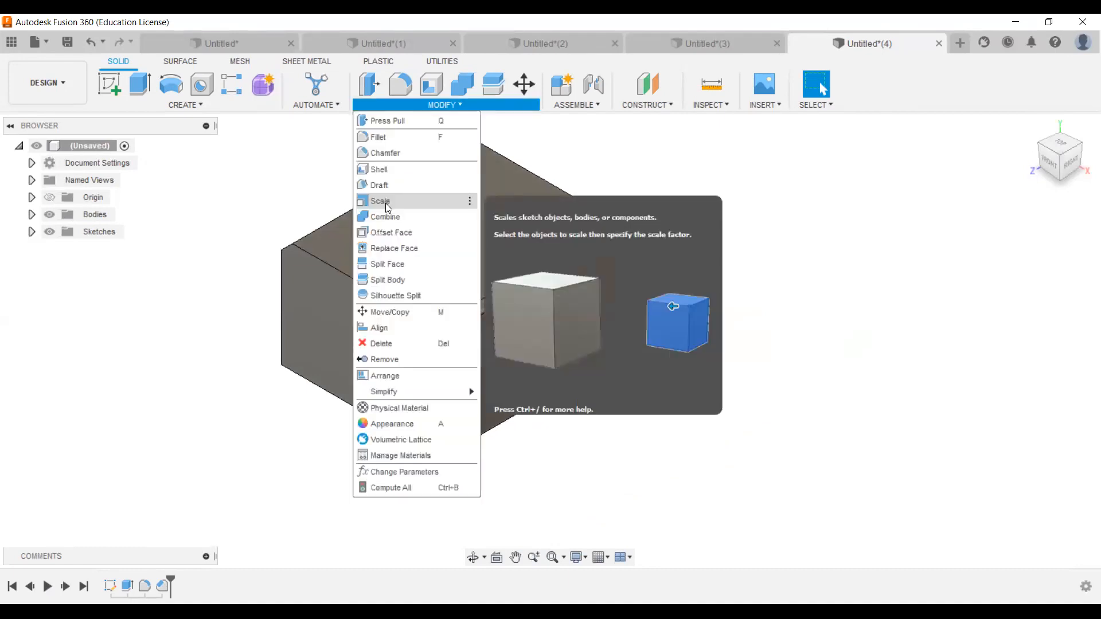
pyautogui.click(427, 201)
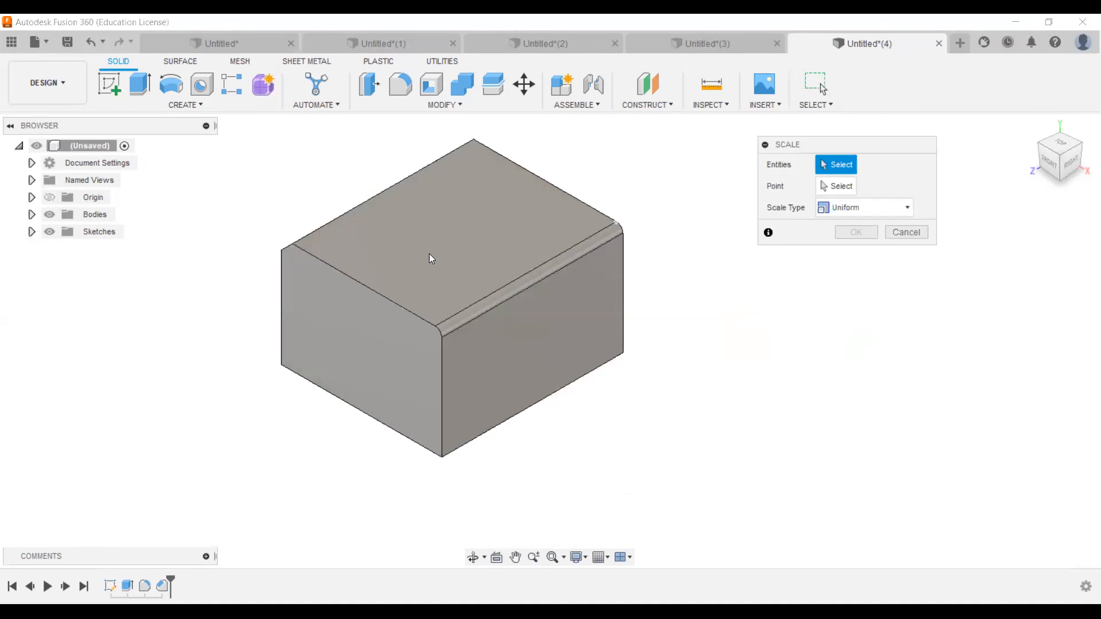
pyautogui.click(442, 272)
pyautogui.write('0.5')
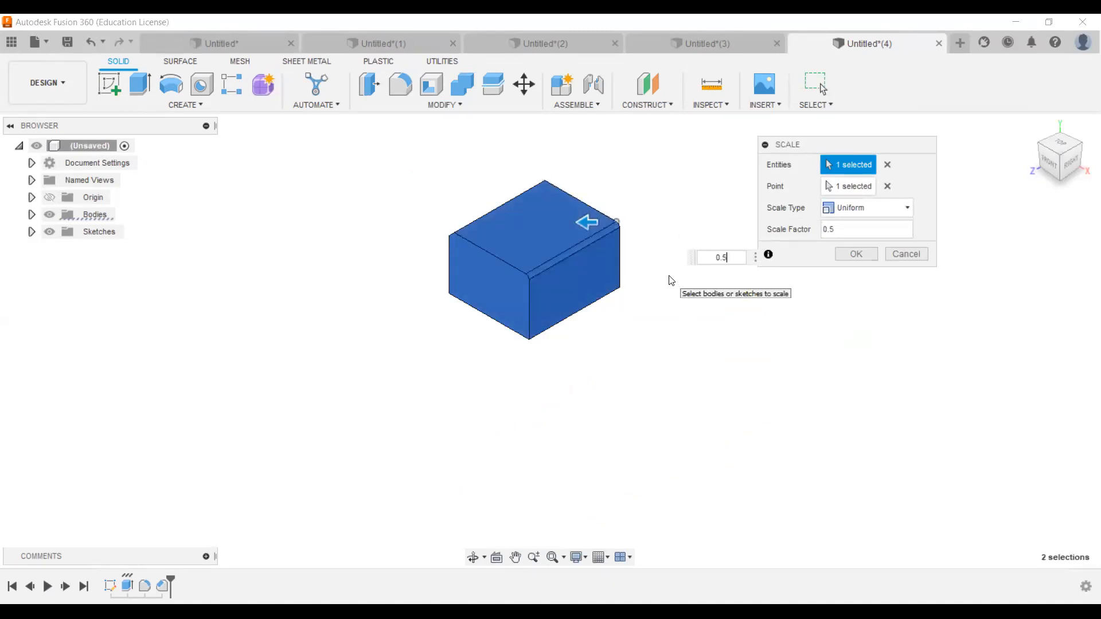
pyautogui.doubleClick(842, 229)
pyautogui.write('2')
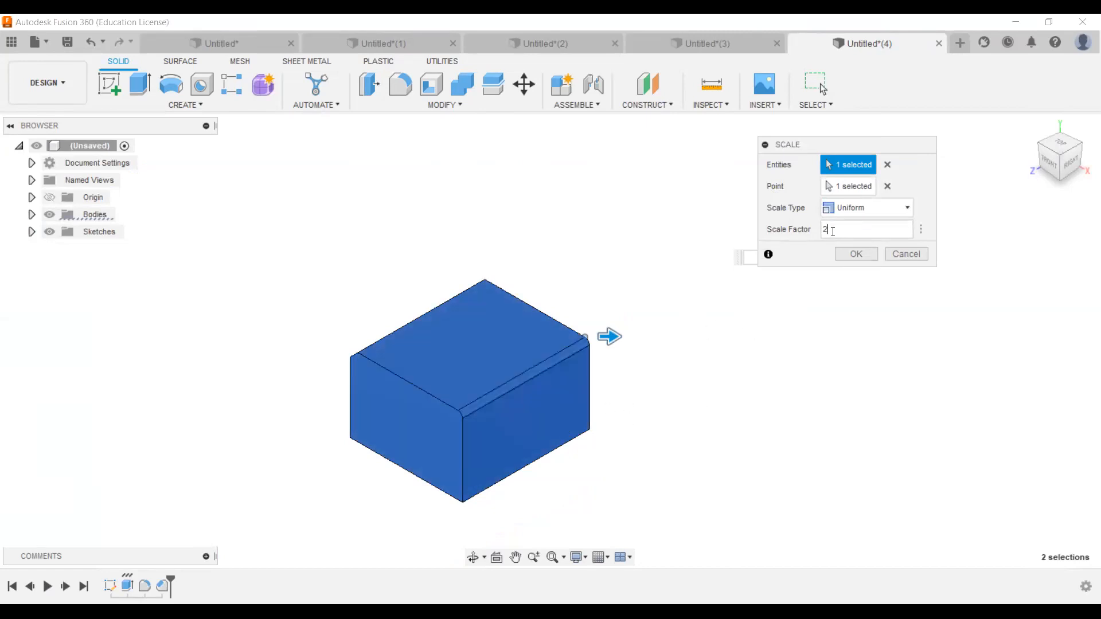
pyautogui.click(897, 254)
pyautogui.scroll(3, 592, 395)
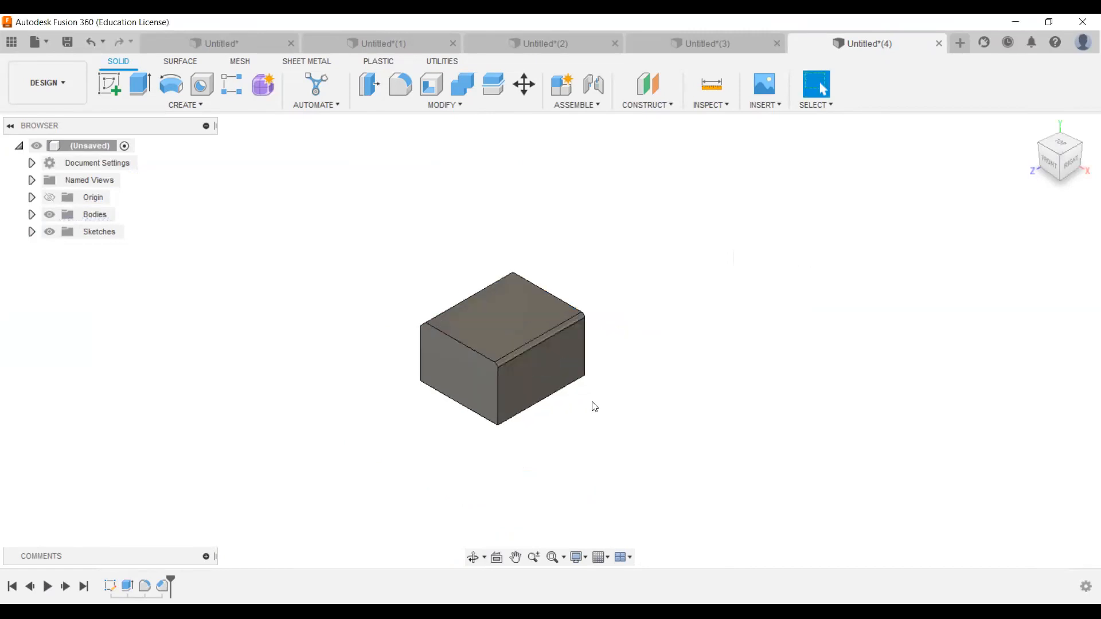
# Start a new design and sketch a rectangle with one corner at the origin on the horizontal plane
pyautogui.click(401, 108)
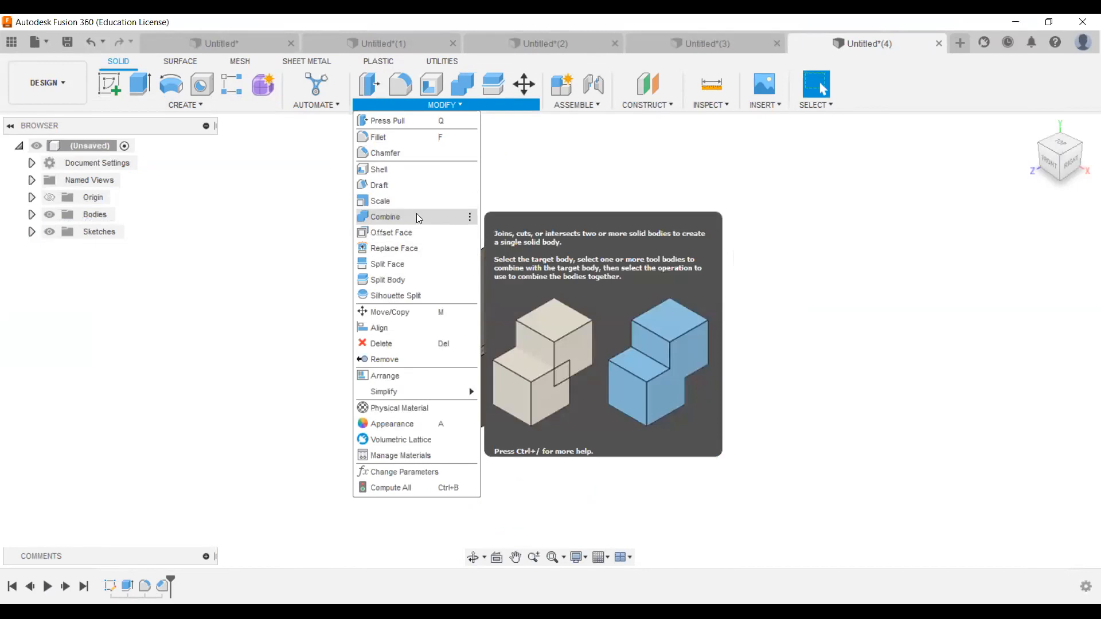
pyautogui.click(659, 192)
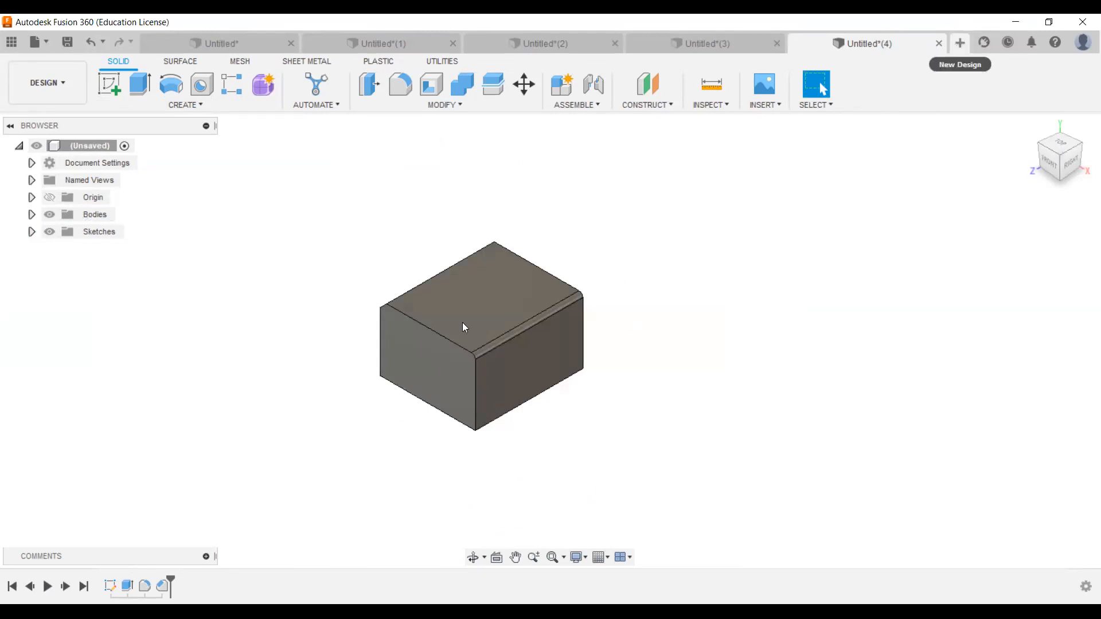
pyautogui.hotkey('ctrl', 'n')
pyautogui.click(108, 86)
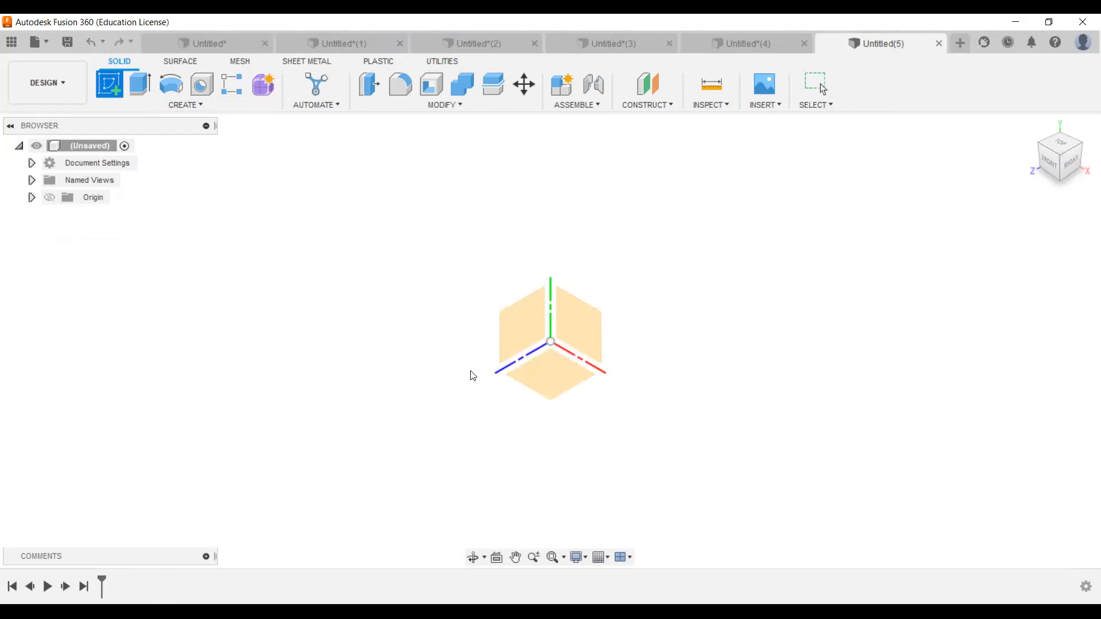
pyautogui.click(558, 374)
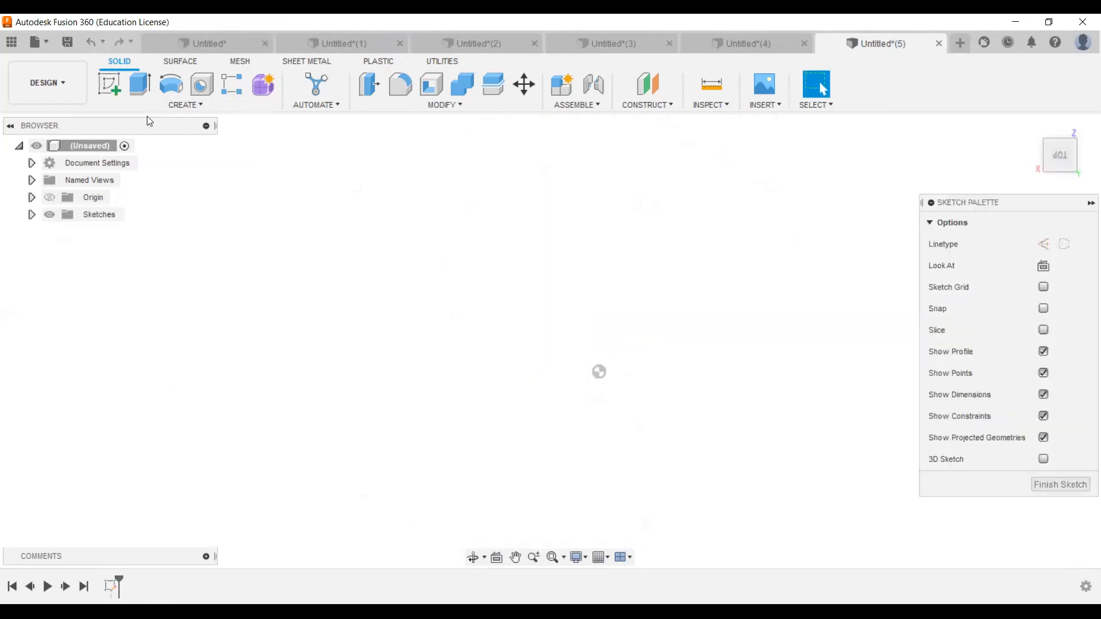
pyautogui.click(140, 85)
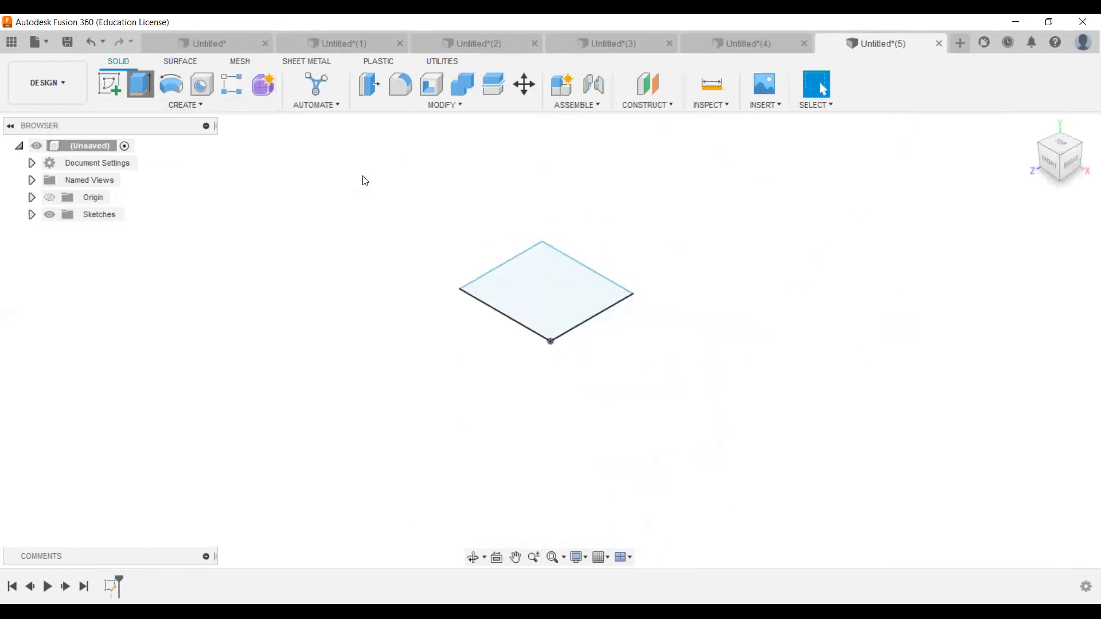
# Extrude the rectangle upward into a solid box and expand the list of bodies
pyautogui.press('e')
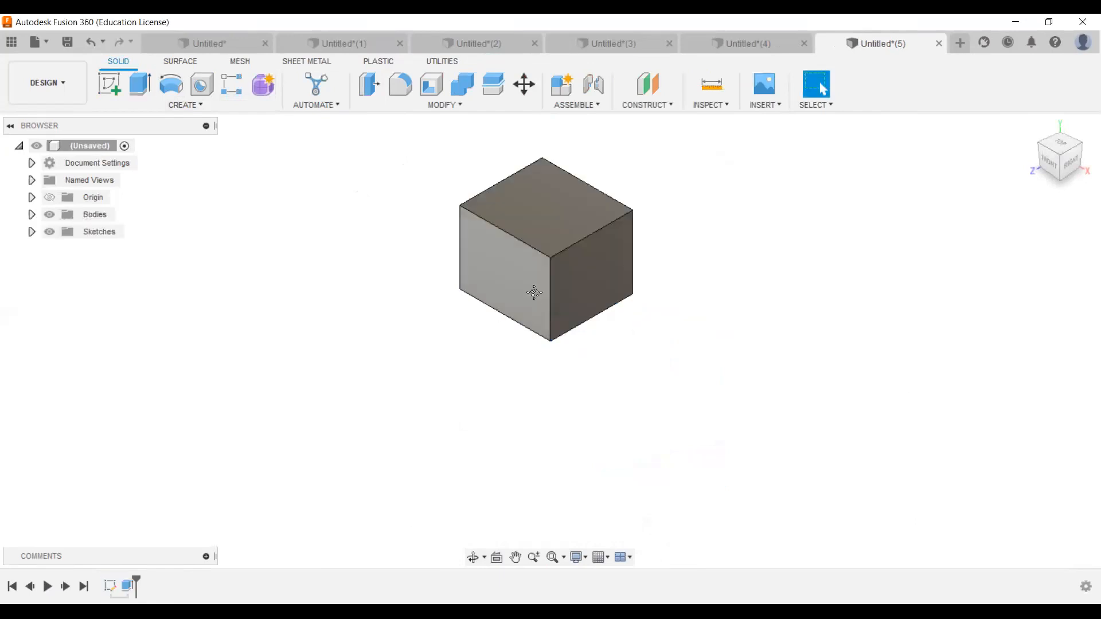
pyautogui.moveTo(534, 293); pyautogui.dragTo(393, 380, button='middle')
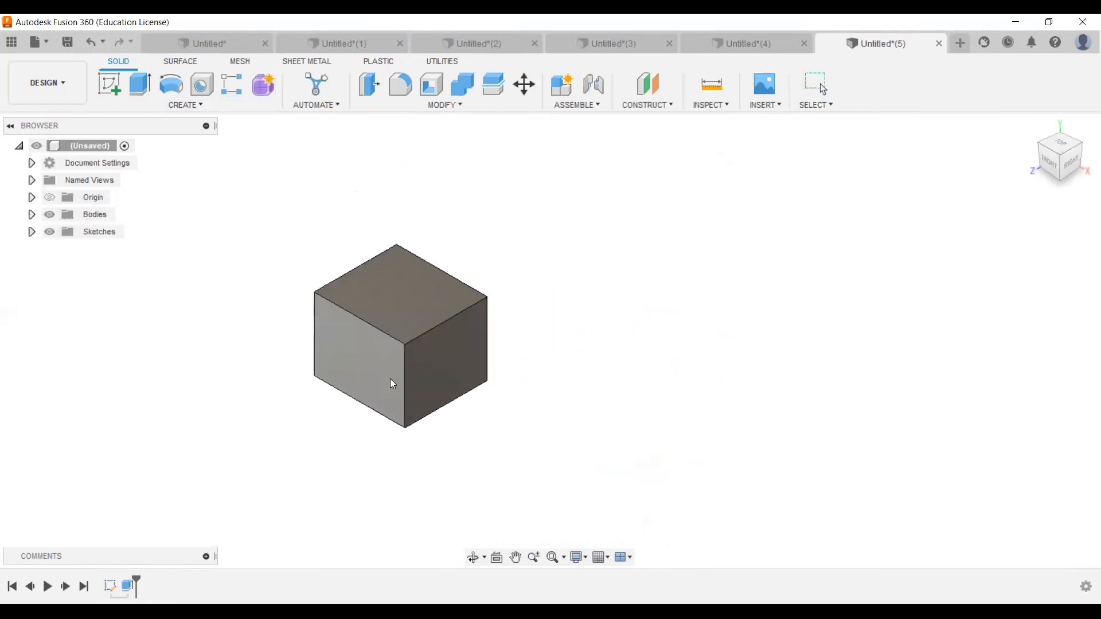
pyautogui.click(32, 215)
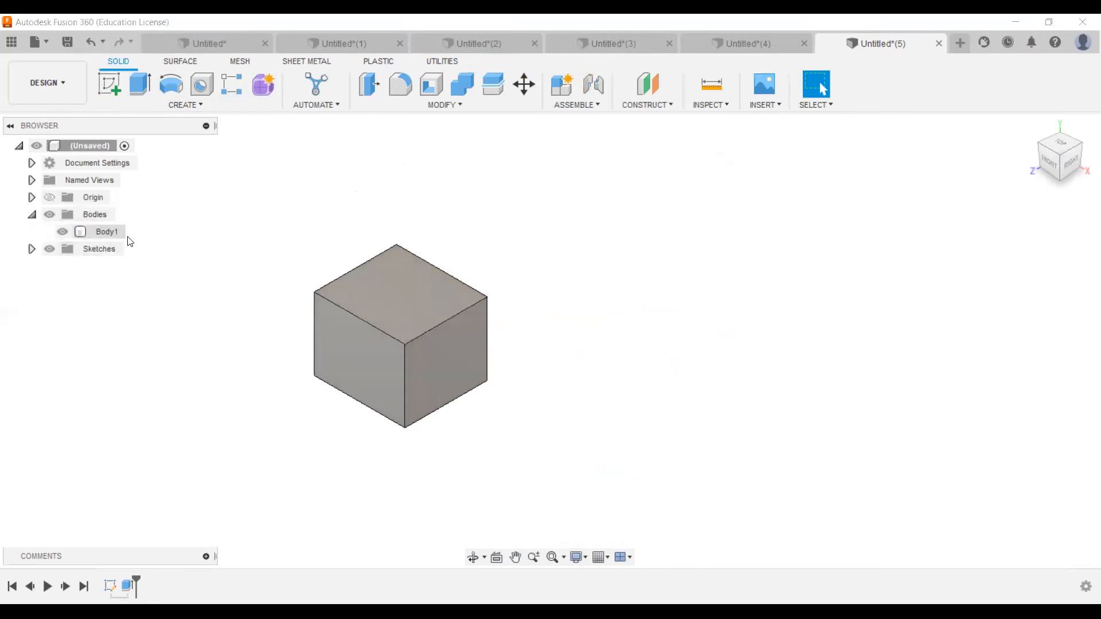
pyautogui.click(378, 367)
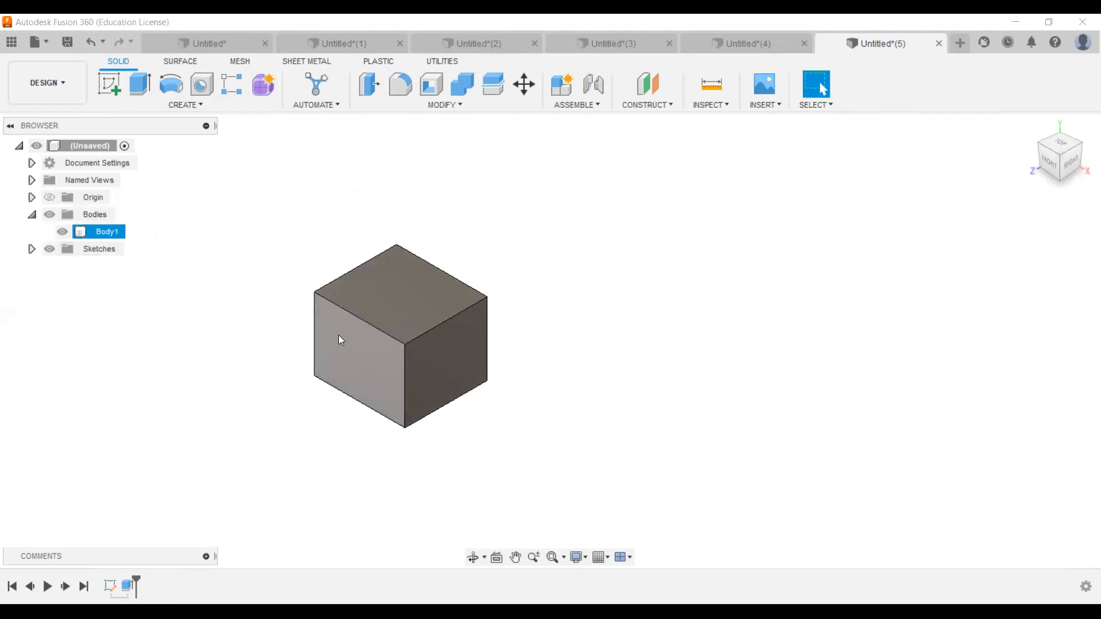
pyautogui.click(273, 252)
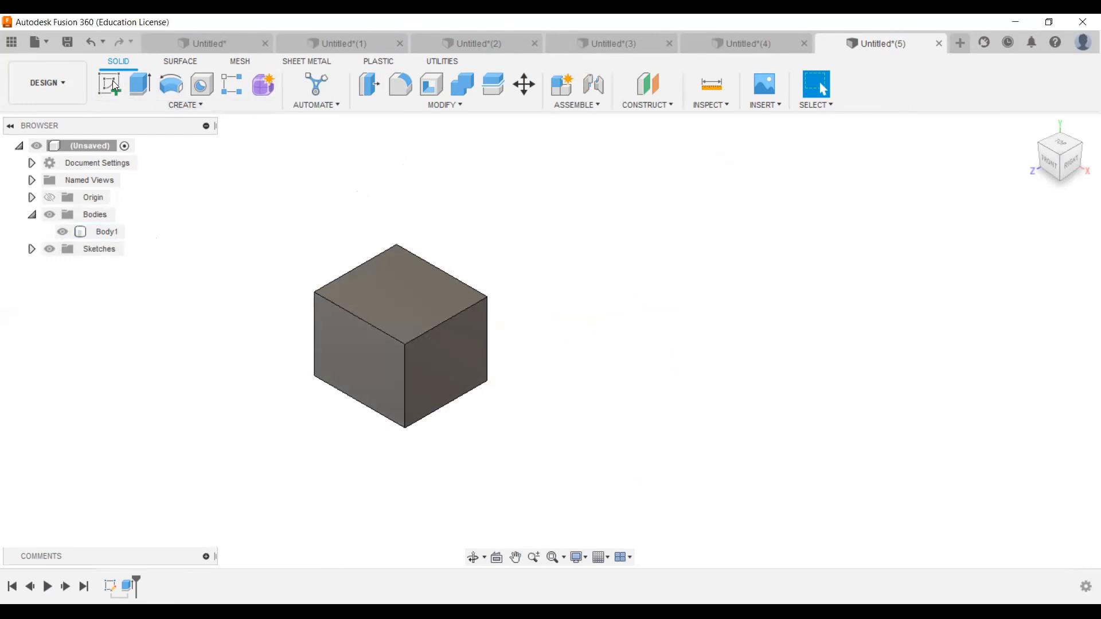
# Try sketching a line from the upper corner of the box's right face, cancel the line and finish the sketch
pyautogui.click(397, 299)
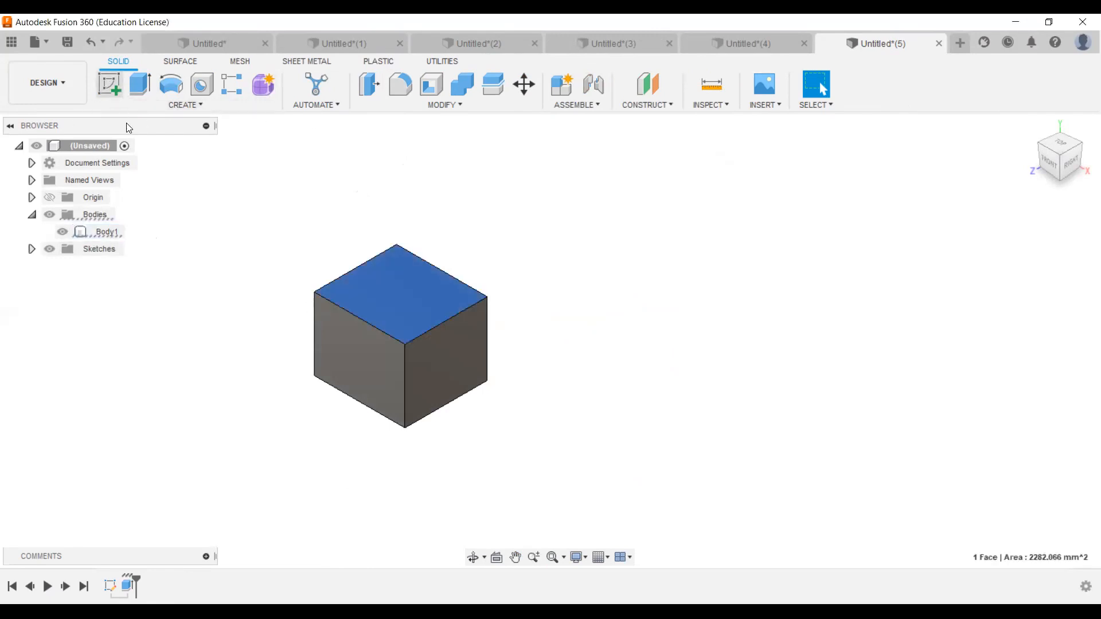
pyautogui.click(453, 344)
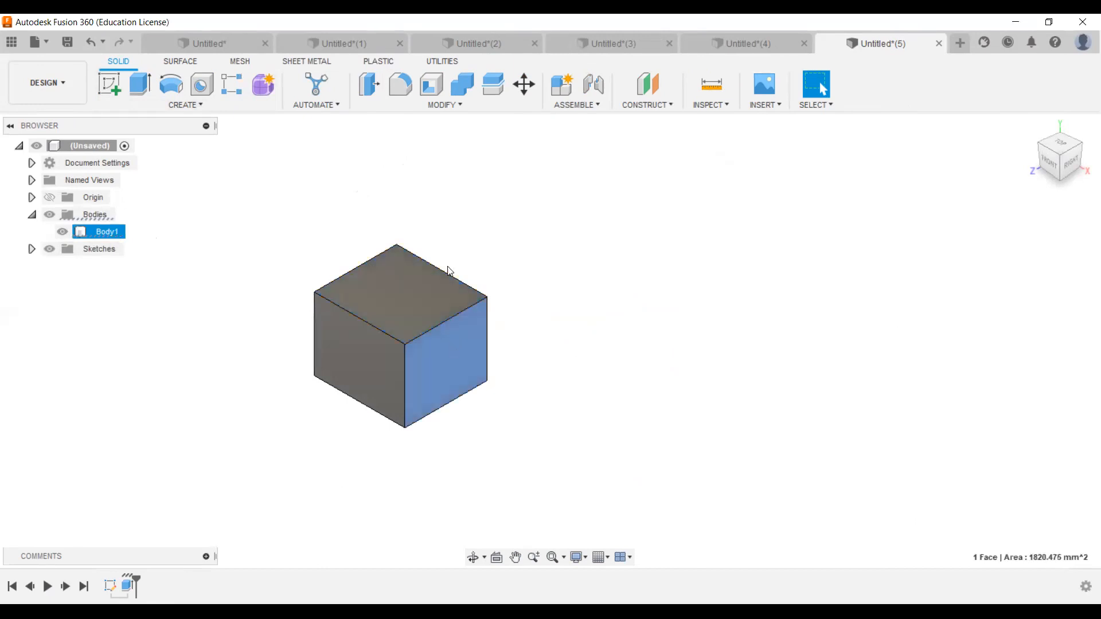
pyautogui.click(107, 84)
pyautogui.moveTo(610, 367); pyautogui.dragTo(444, 373, button='middle')
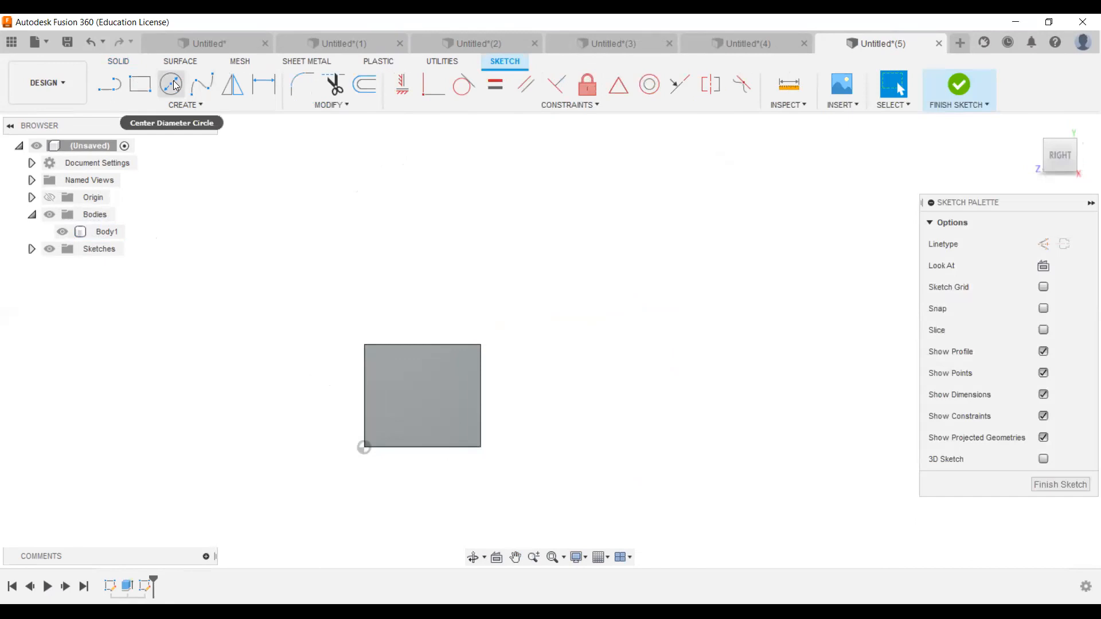
pyautogui.click(111, 91)
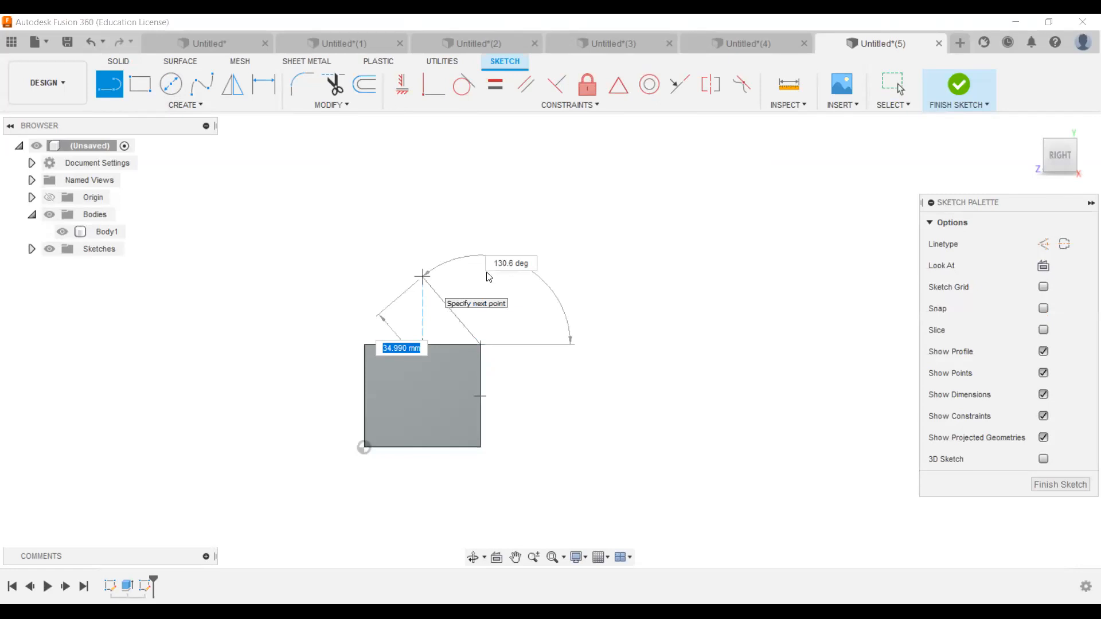
pyautogui.press('Escape')
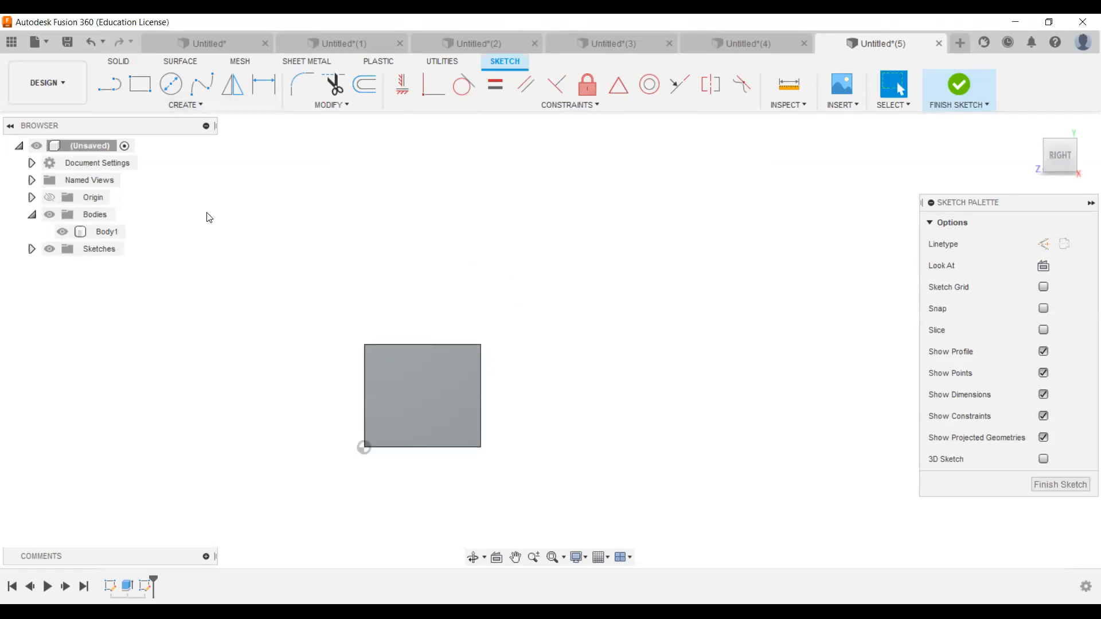
pyautogui.click(958, 94)
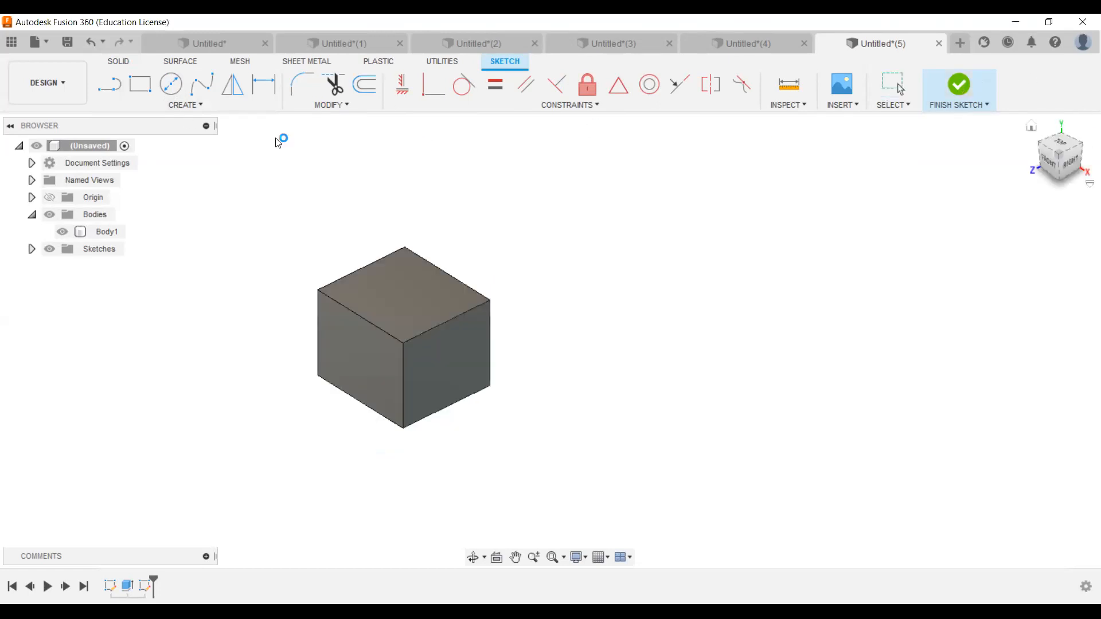
# Create a 65 mm diameter sphere centred on the far upper corner of the box's right face, using the Join operation
pyautogui.click(150, 103)
pyautogui.click(127, 367)
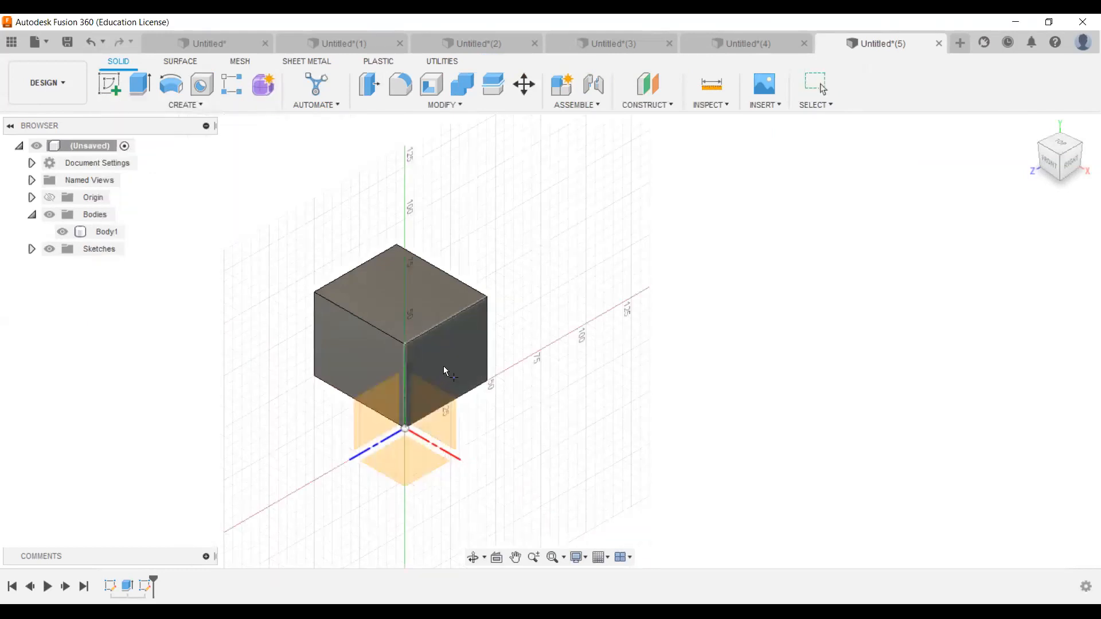
pyautogui.click(444, 369)
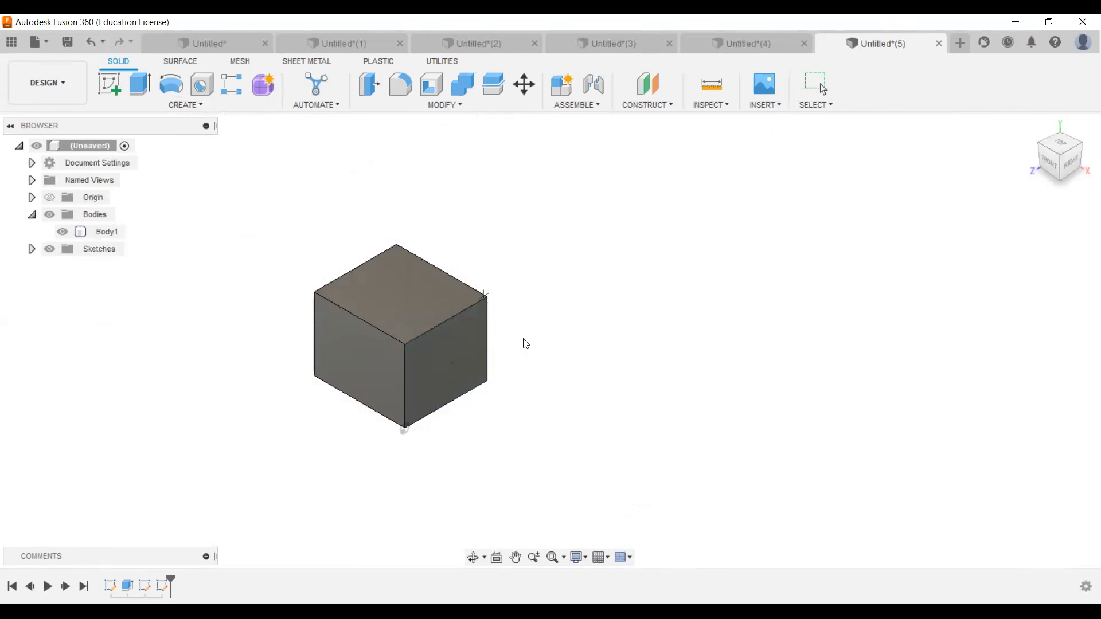
pyautogui.moveTo(523, 338); pyautogui.dragTo(553, 350)
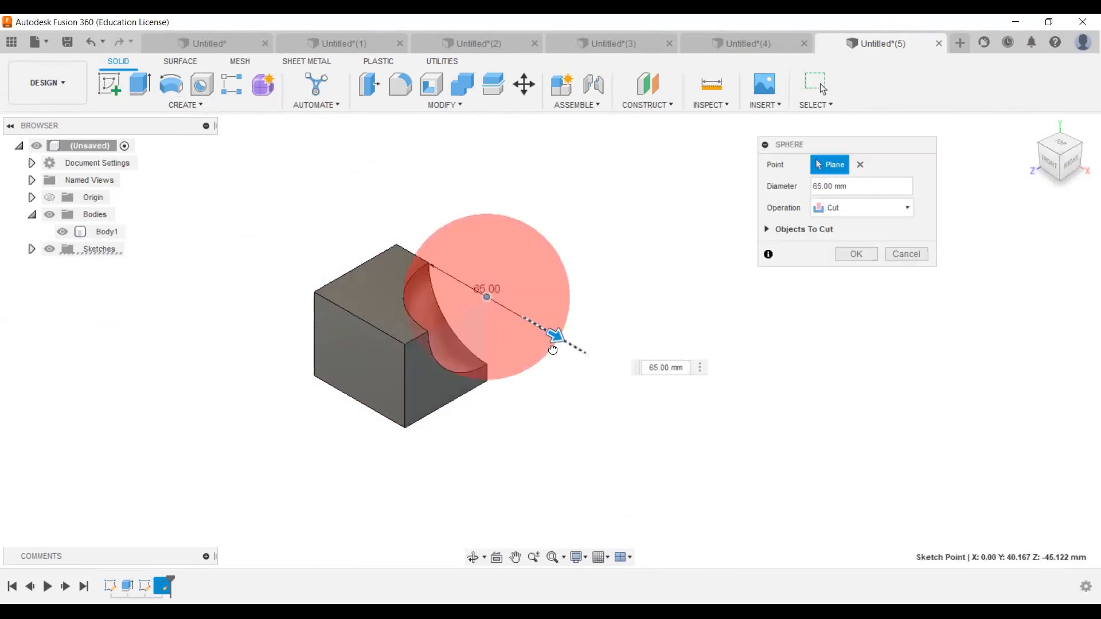
pyautogui.click(851, 203)
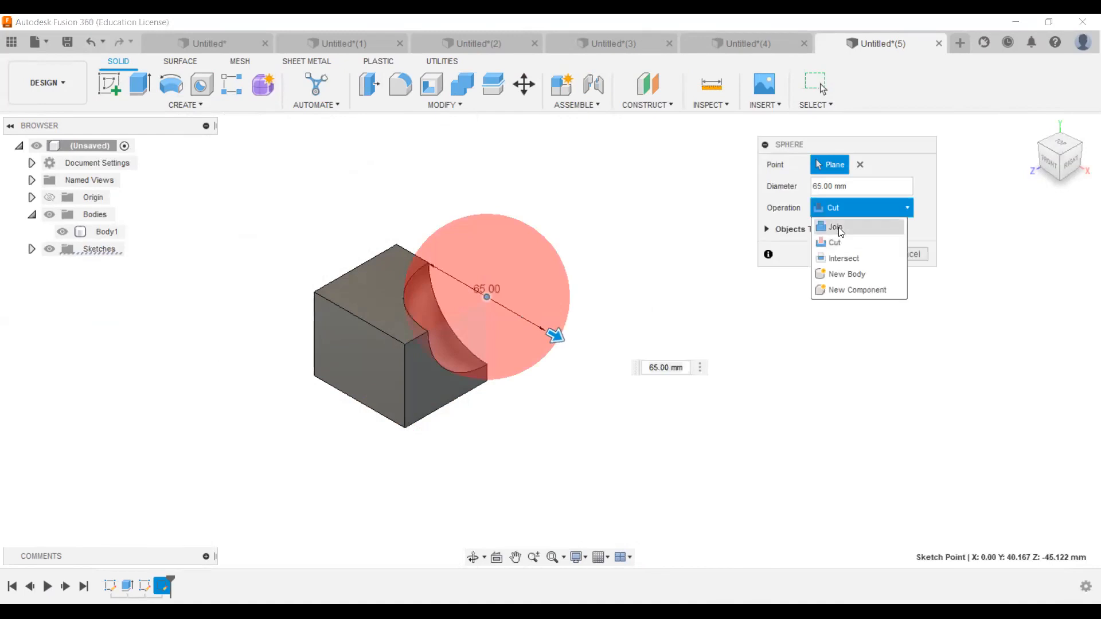
pyautogui.click(838, 227)
pyautogui.click(854, 253)
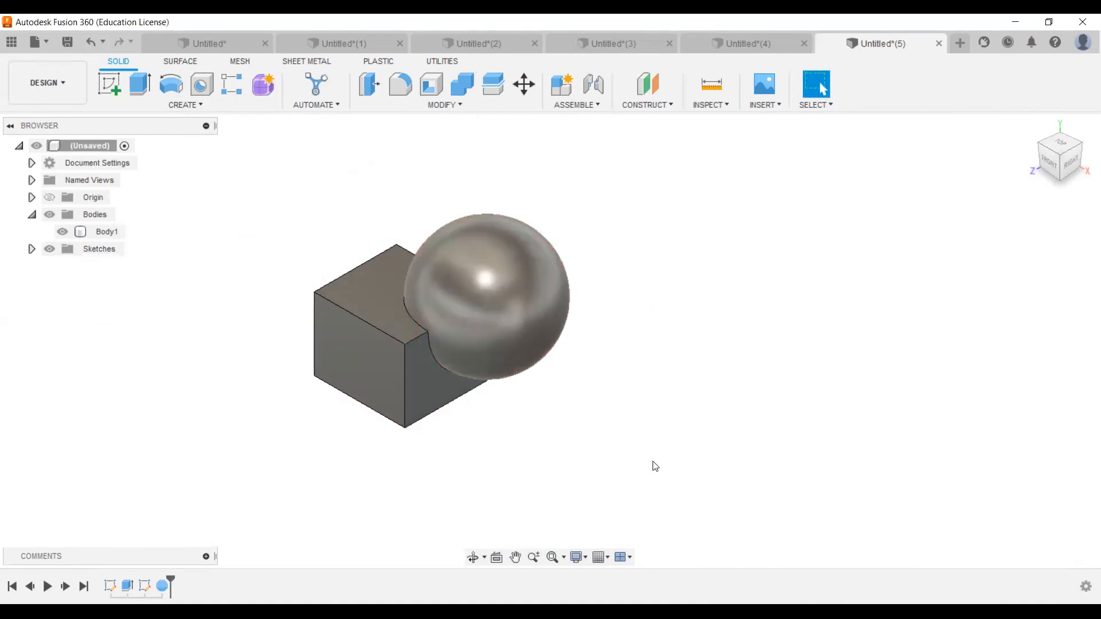
# Edit the sphere feature to use the New Body operation, and select the box to check the separate bodies
pyautogui.doubleClick(164, 585)
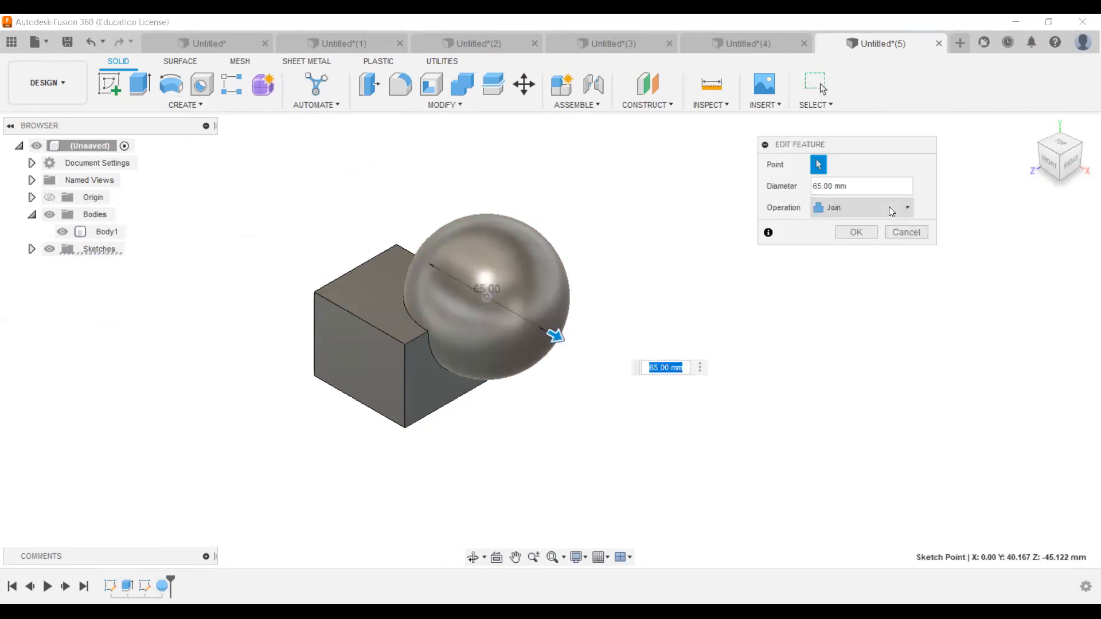
pyautogui.click(882, 208)
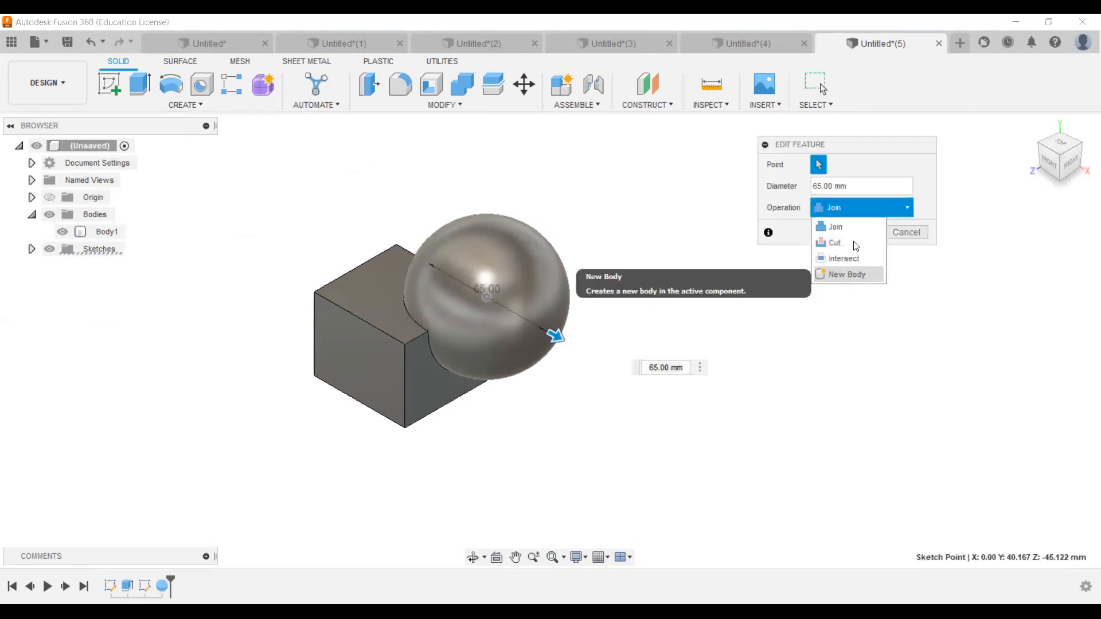
pyautogui.press('Return')
pyautogui.press('Return')
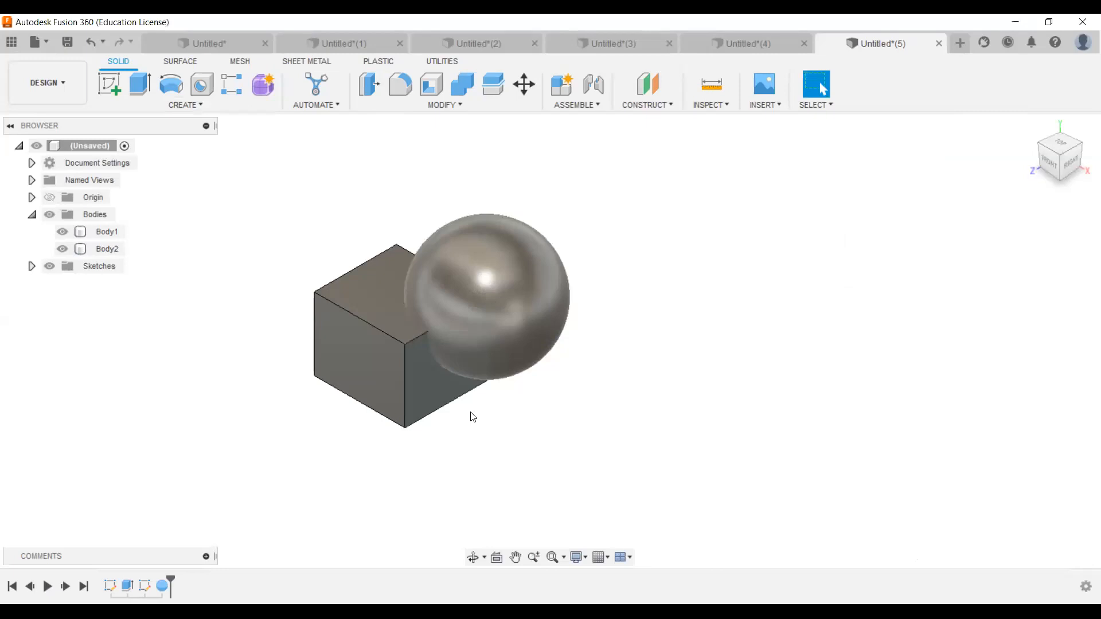
pyautogui.click(393, 321)
pyautogui.moveTo(373, 312); pyautogui.dragTo(444, 322, button='middle')
pyautogui.press('Escape')
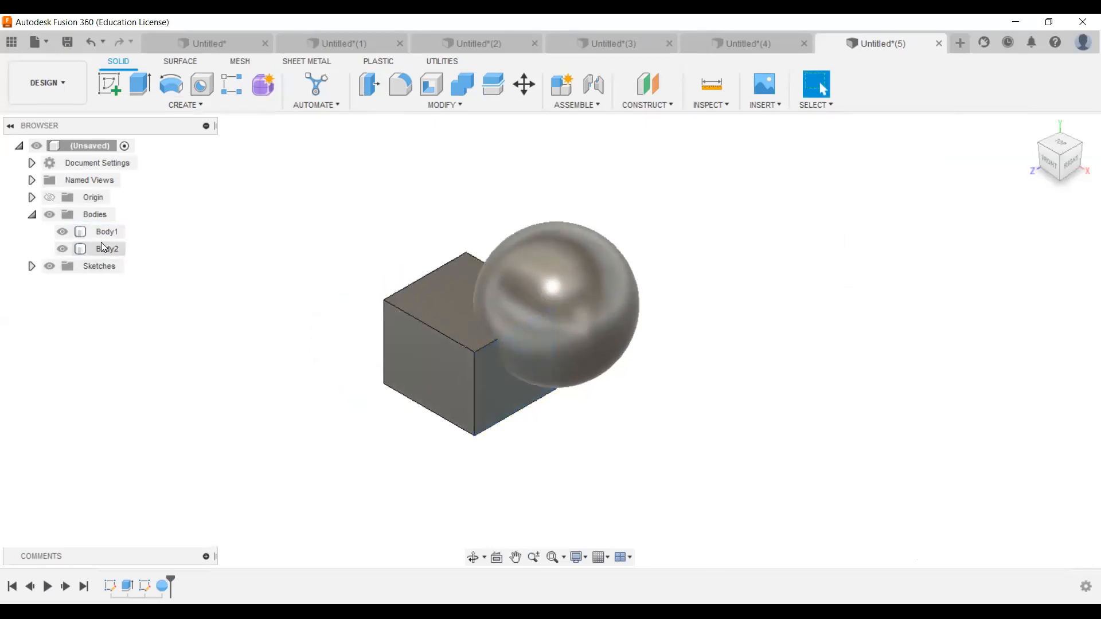
pyautogui.click(438, 401)
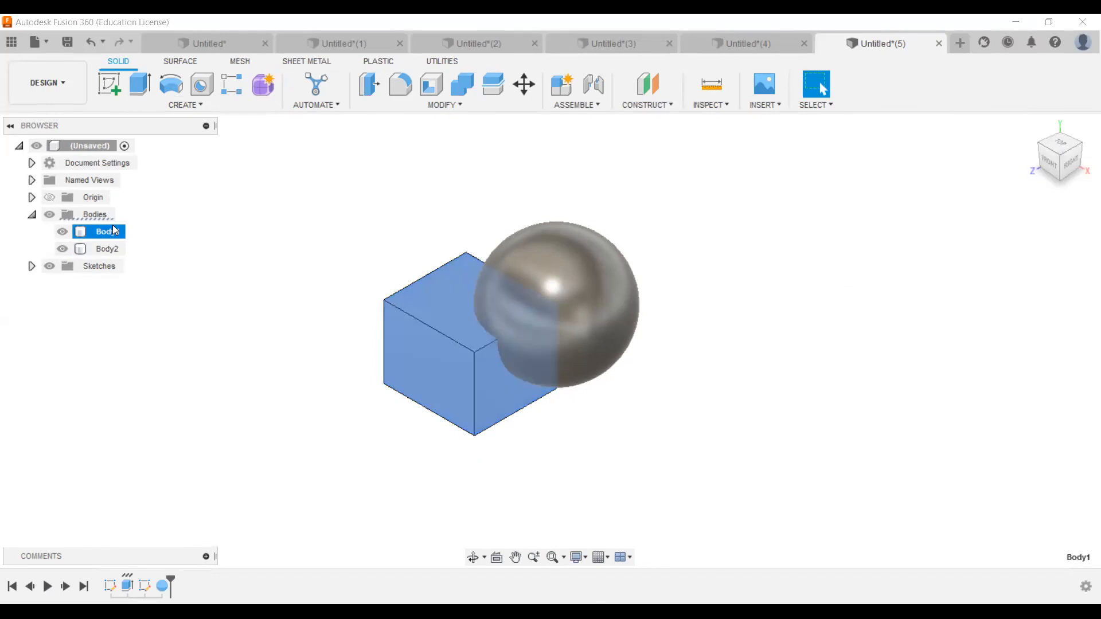
# Select the sphere body and the box body in turn to check that they are separate bodies
pyautogui.click(110, 250)
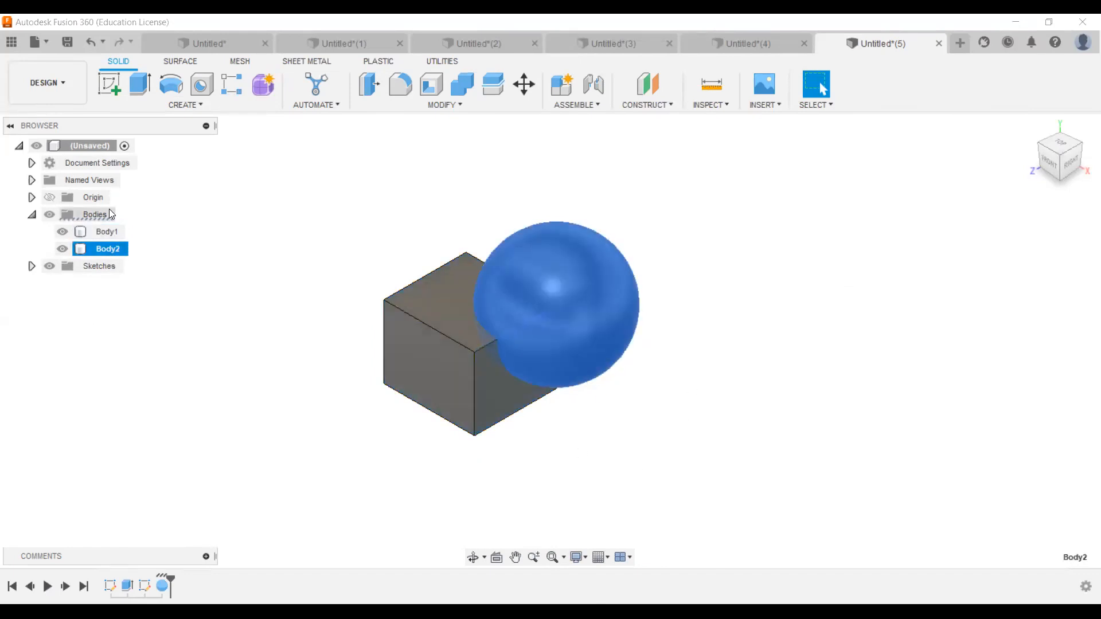
pyautogui.click(111, 238)
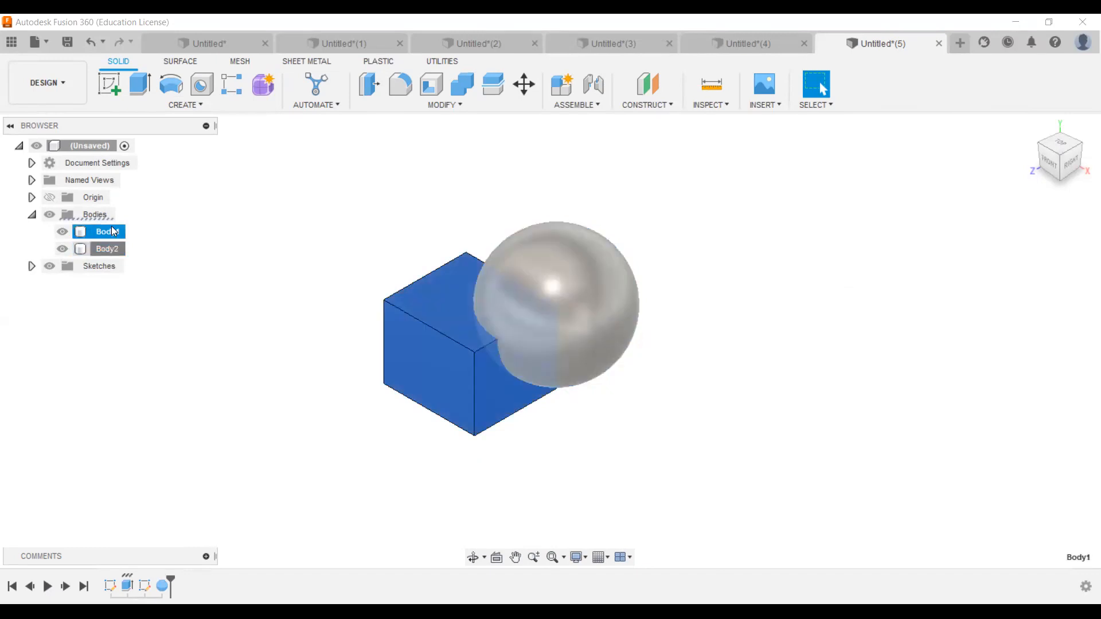
pyautogui.click(708, 401)
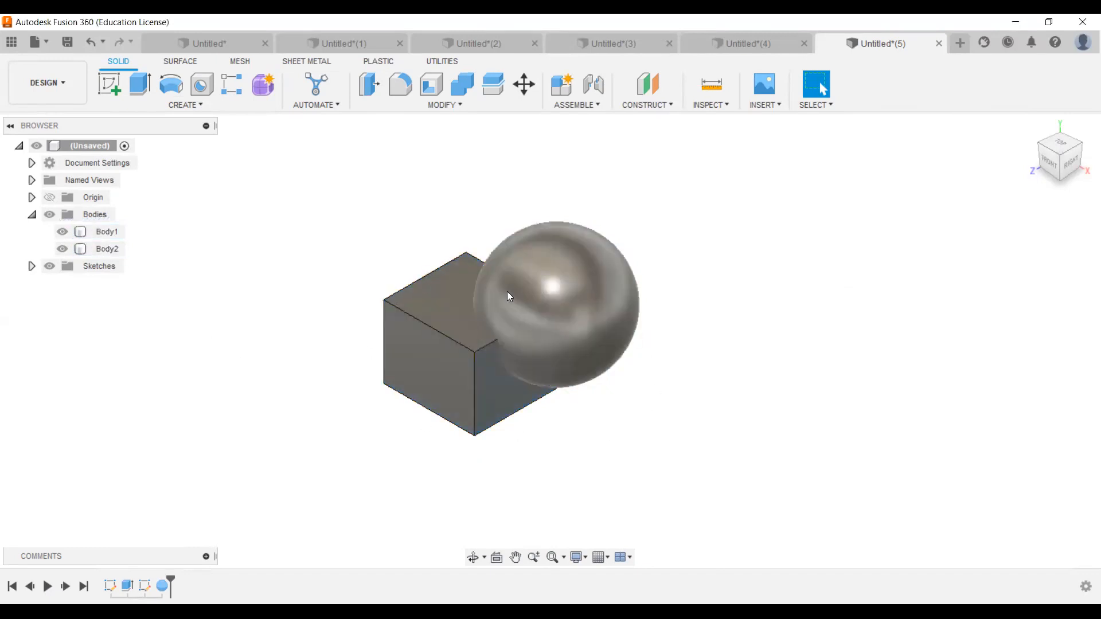
# Combine the box as target with the sphere as tool using Join, previewing Cut and Intersect first, and delete the combine feature
pyautogui.click(426, 111)
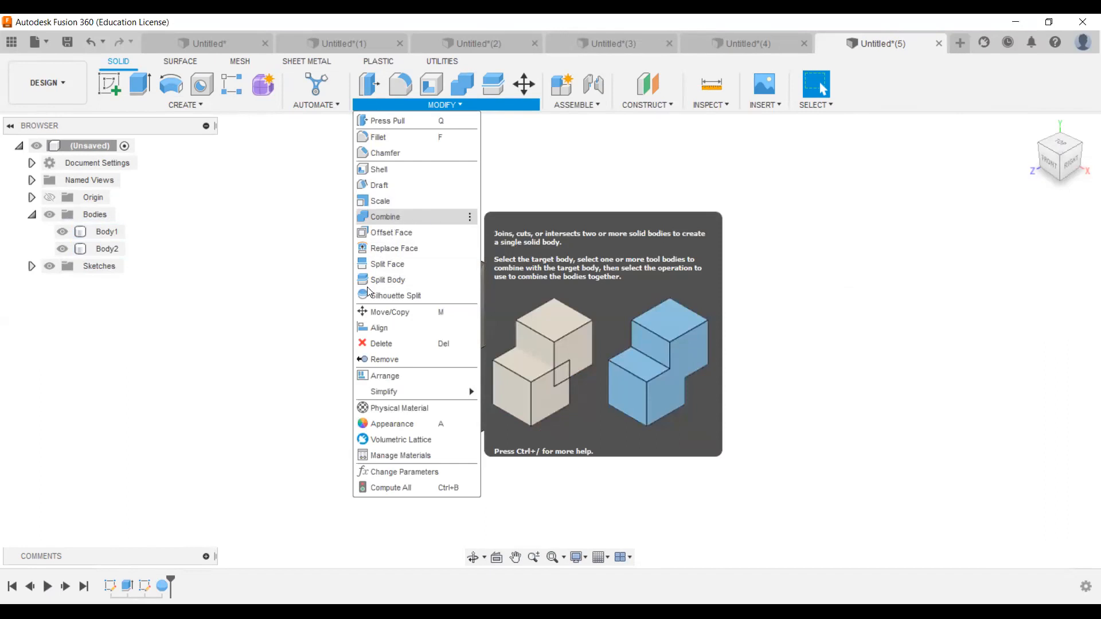
pyautogui.click(571, 373)
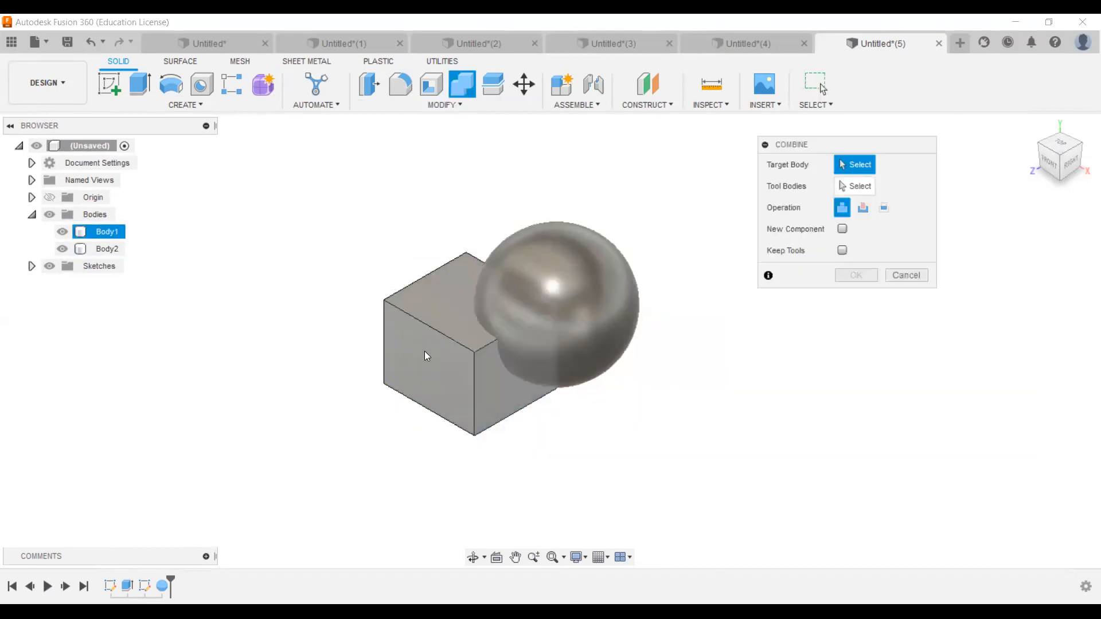
pyautogui.click(509, 399)
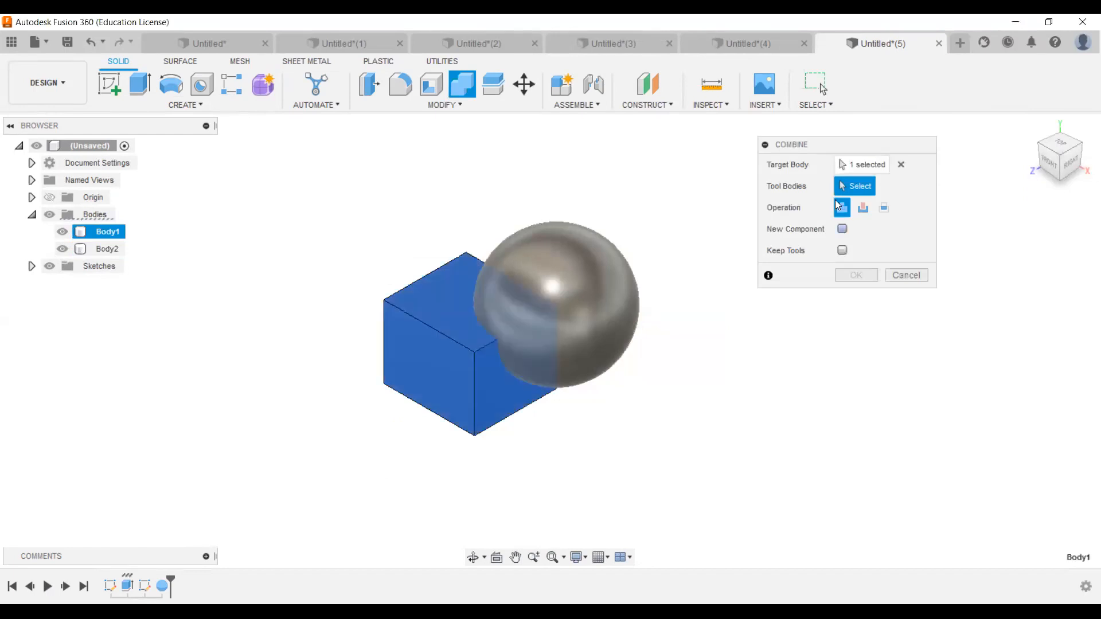
pyautogui.click(612, 316)
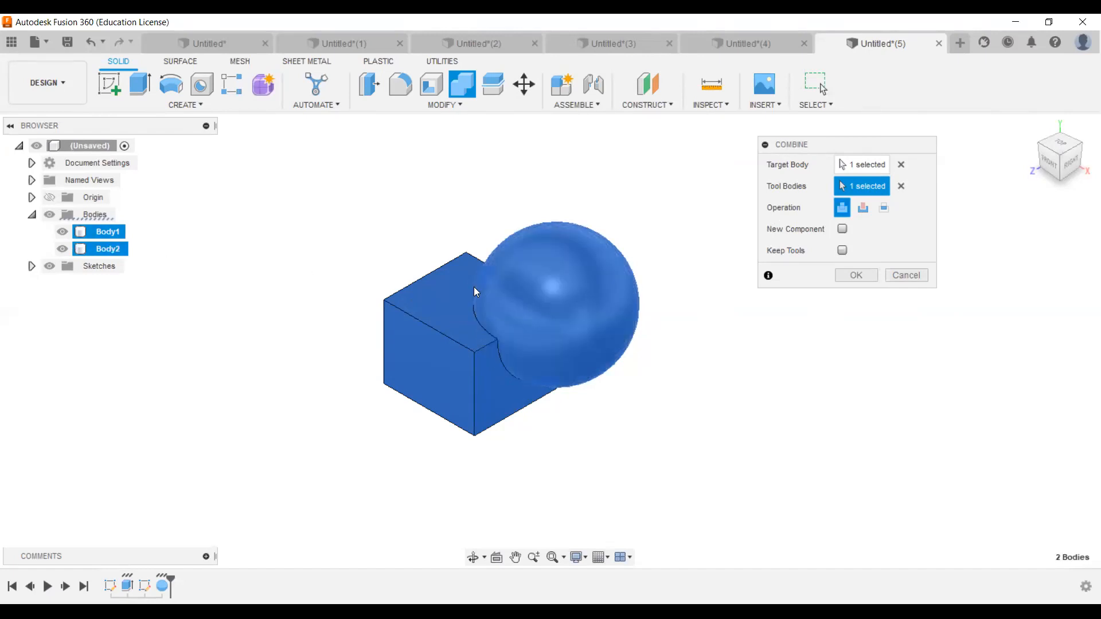
pyautogui.click(866, 208)
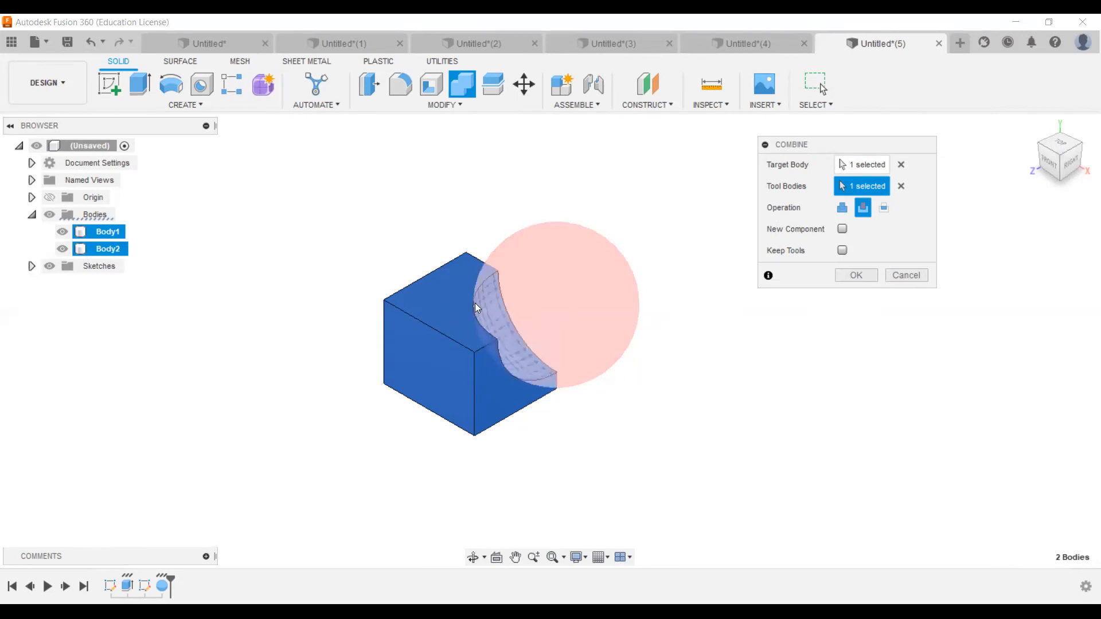
pyautogui.click(884, 210)
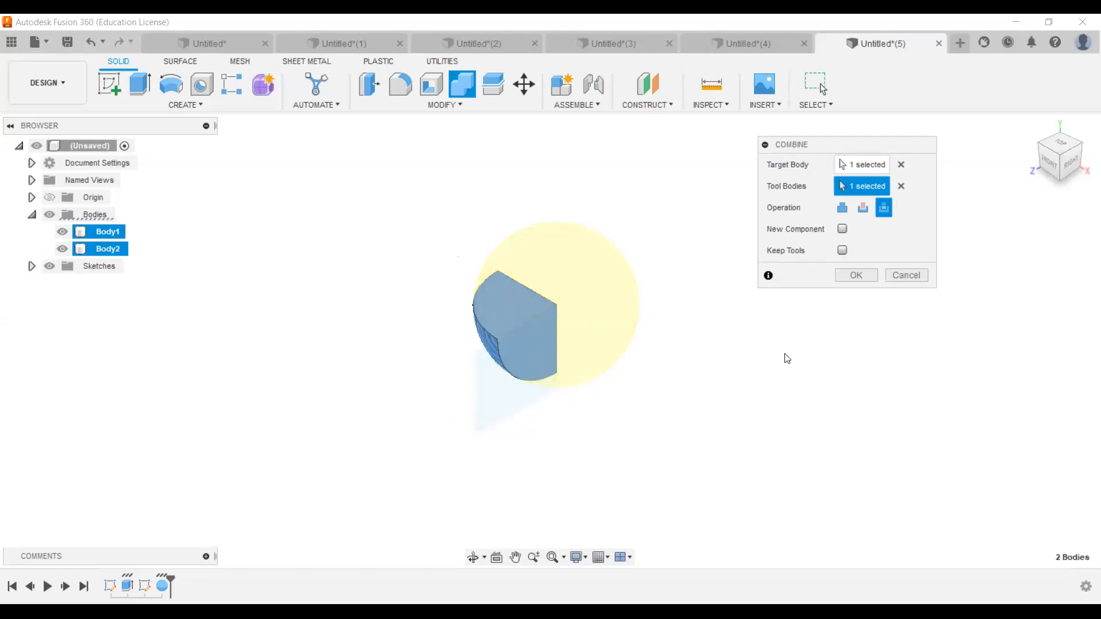
pyautogui.click(842, 208)
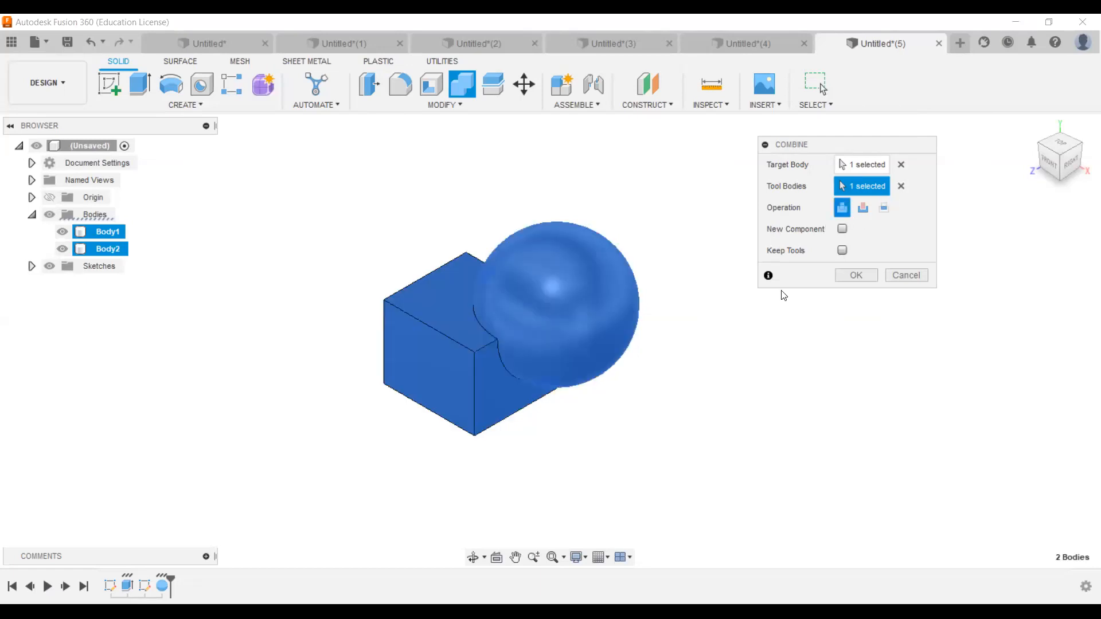
pyautogui.click(855, 275)
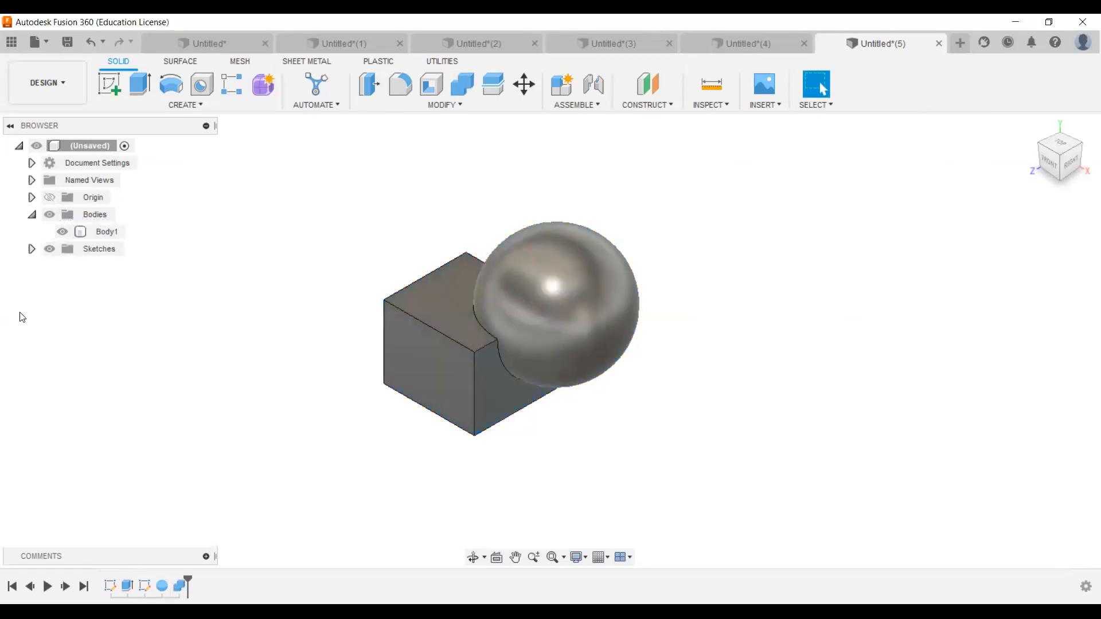
pyautogui.rightClick(181, 587)
pyautogui.click(204, 471)
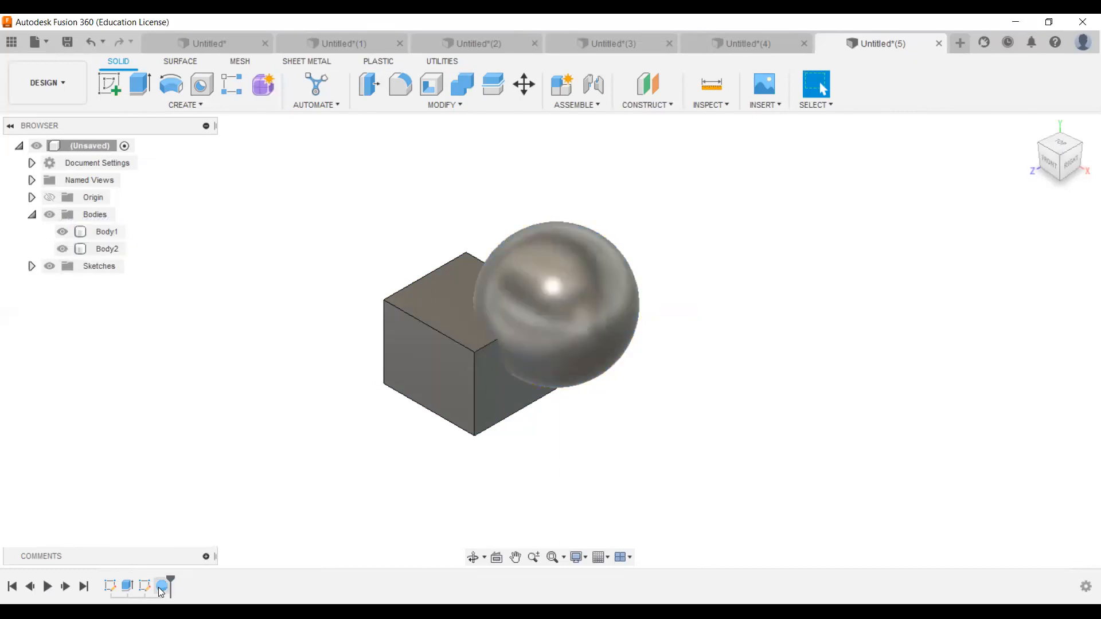
# Cut the sphere out of the box with Combine, inspect the spherical recess, and delete the combine feature
pyautogui.click(425, 105)
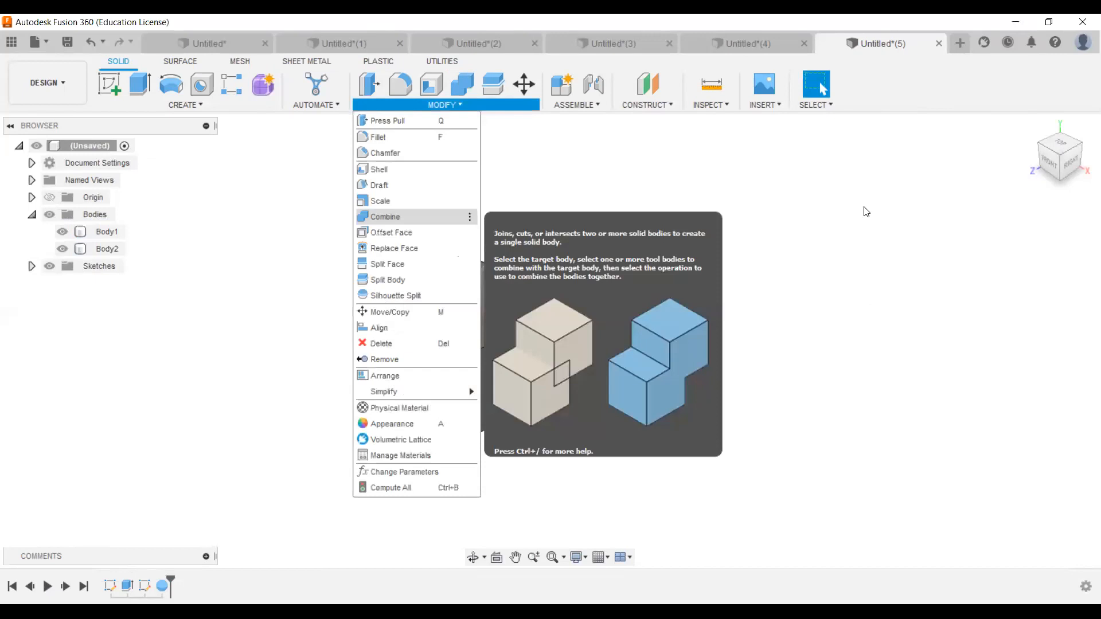
pyautogui.click(390, 218)
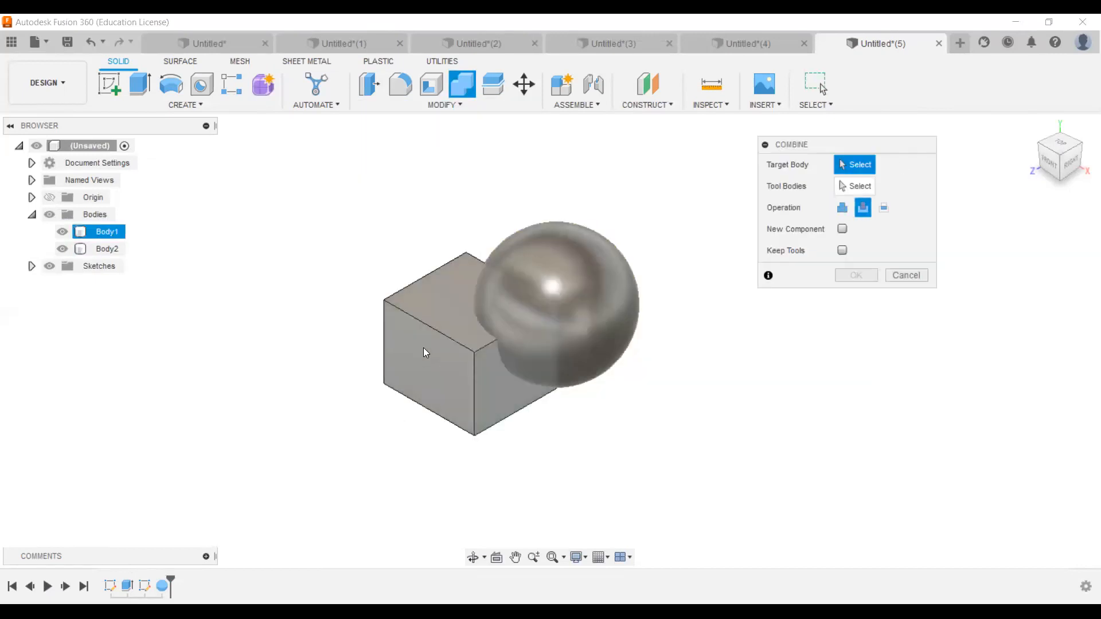
pyautogui.click(424, 352)
pyautogui.click(564, 293)
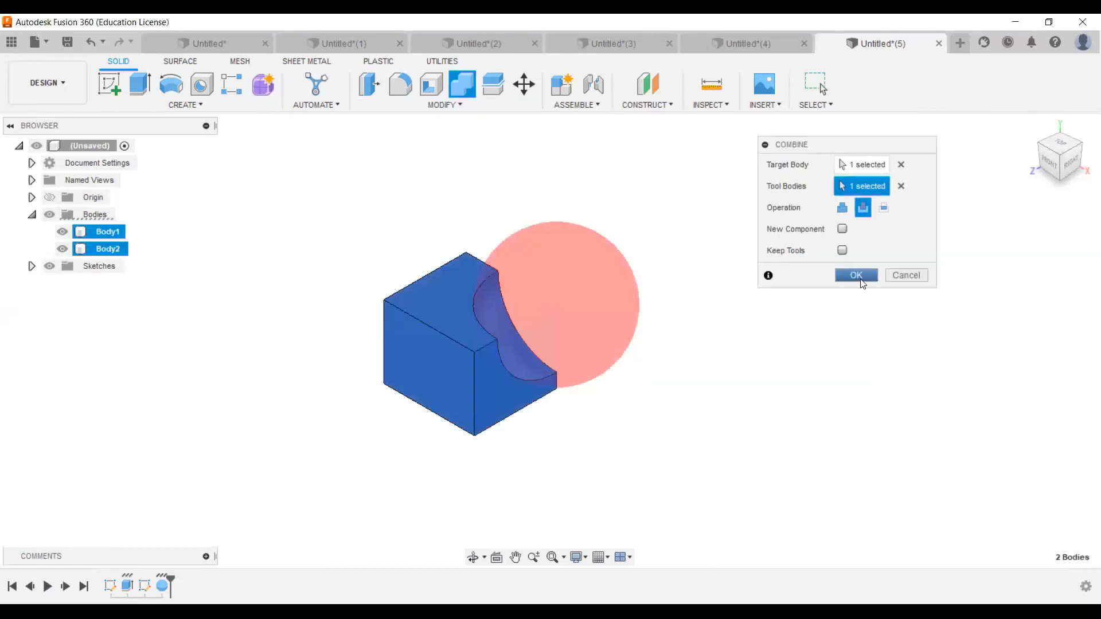
pyautogui.press('Return')
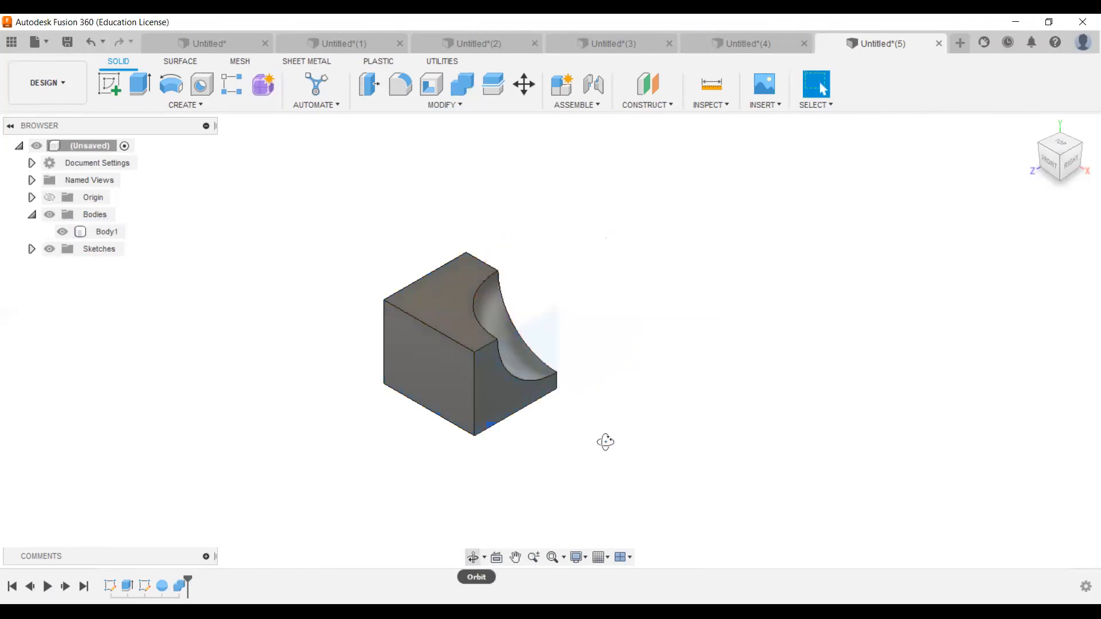
pyautogui.moveTo(605, 442); pyautogui.dragTo(578, 423)
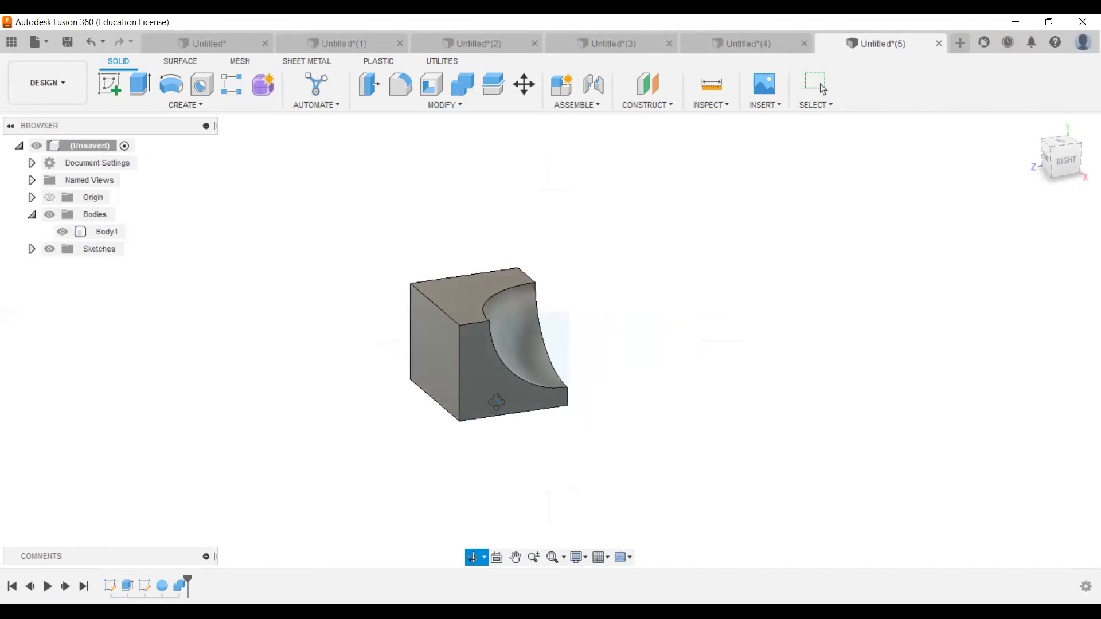
pyautogui.press('Escape')
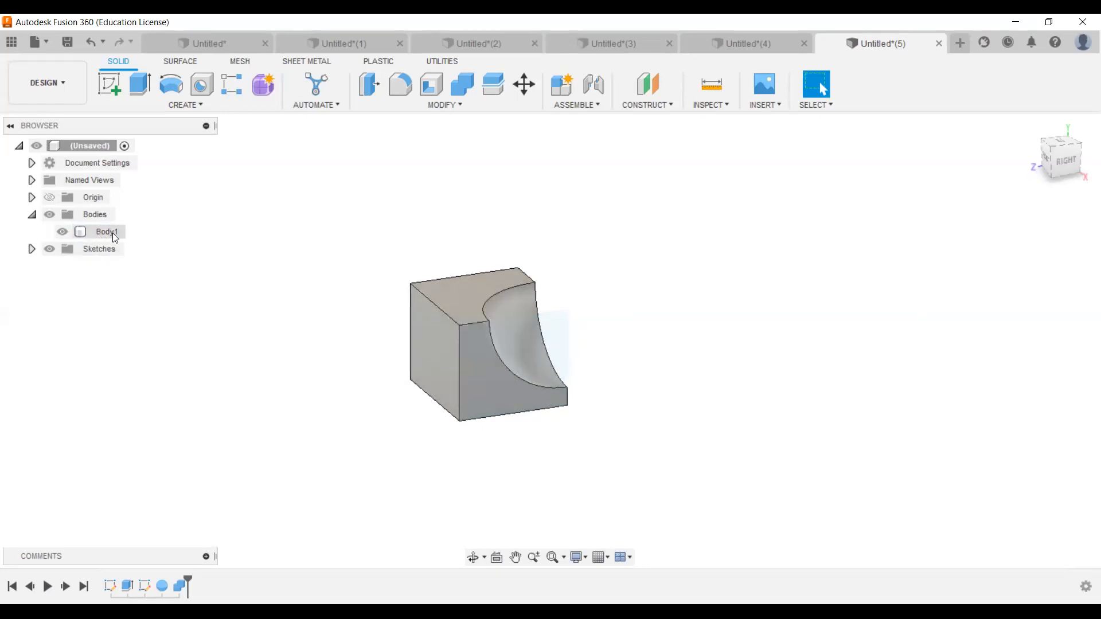
pyautogui.rightClick(180, 586)
pyautogui.click(192, 480)
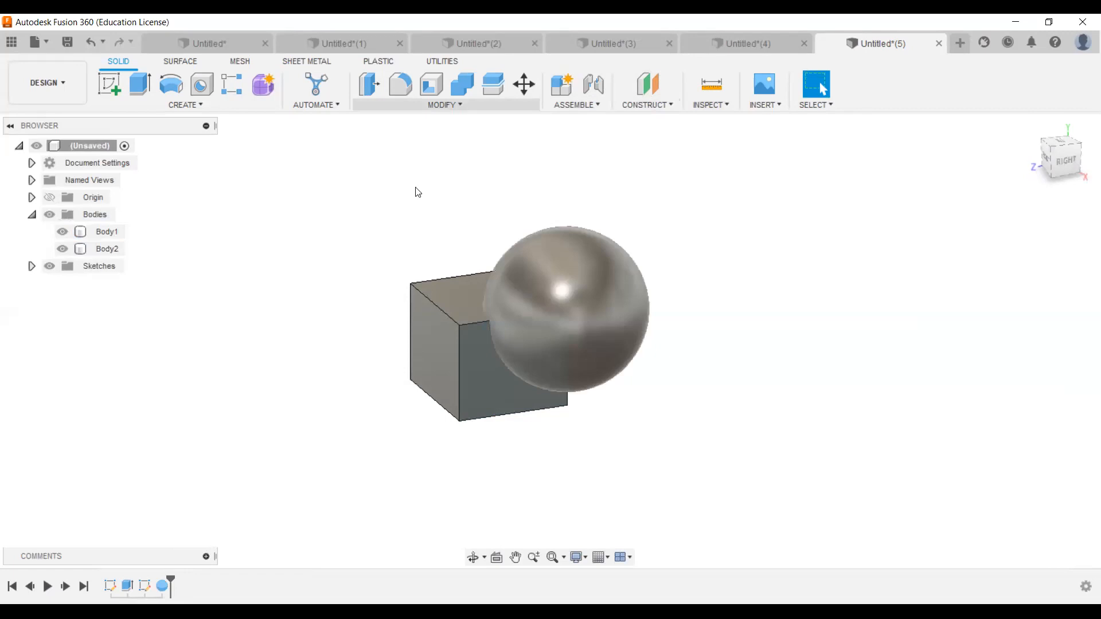
# Combine the box and sphere using Intersect, inspect the shared volume, and delete the combine feature
pyautogui.click(453, 104)
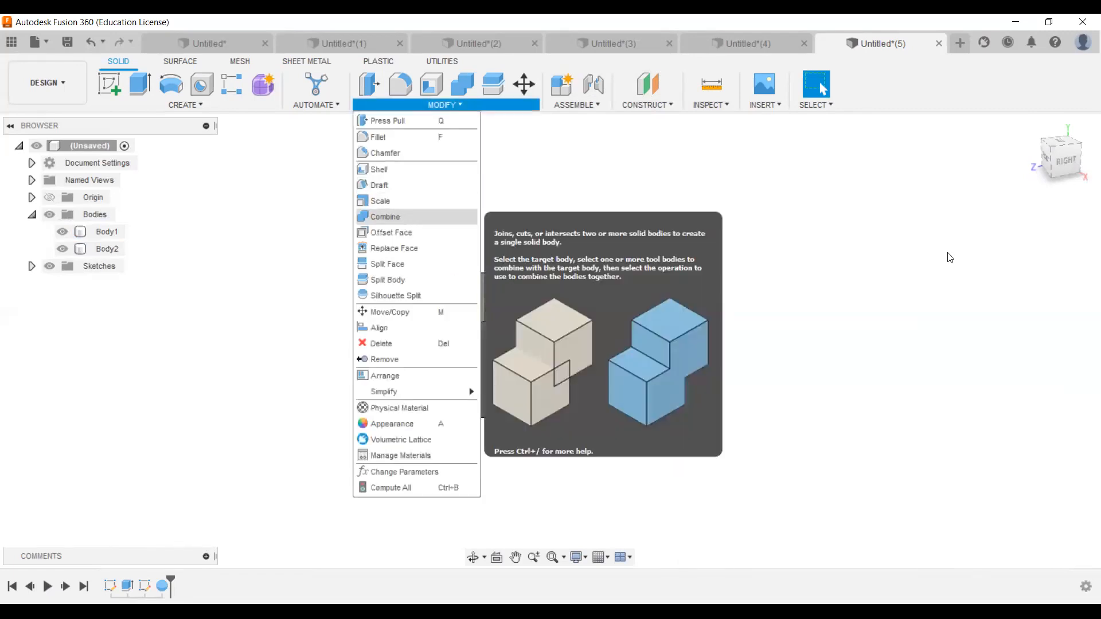
pyautogui.click(883, 208)
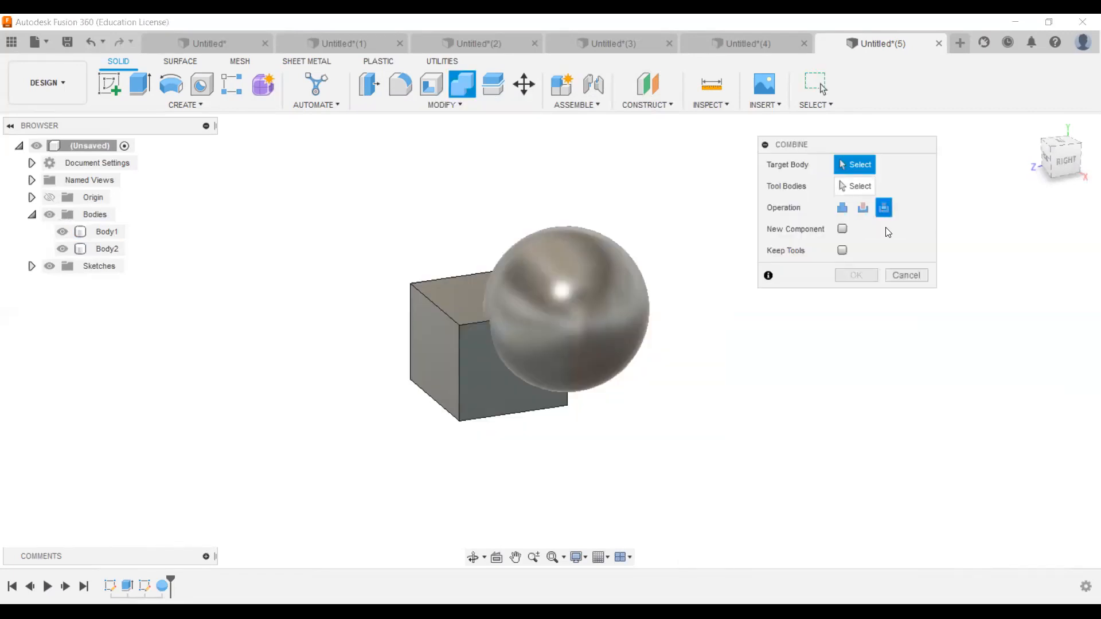
pyautogui.click(472, 366)
pyautogui.click(581, 289)
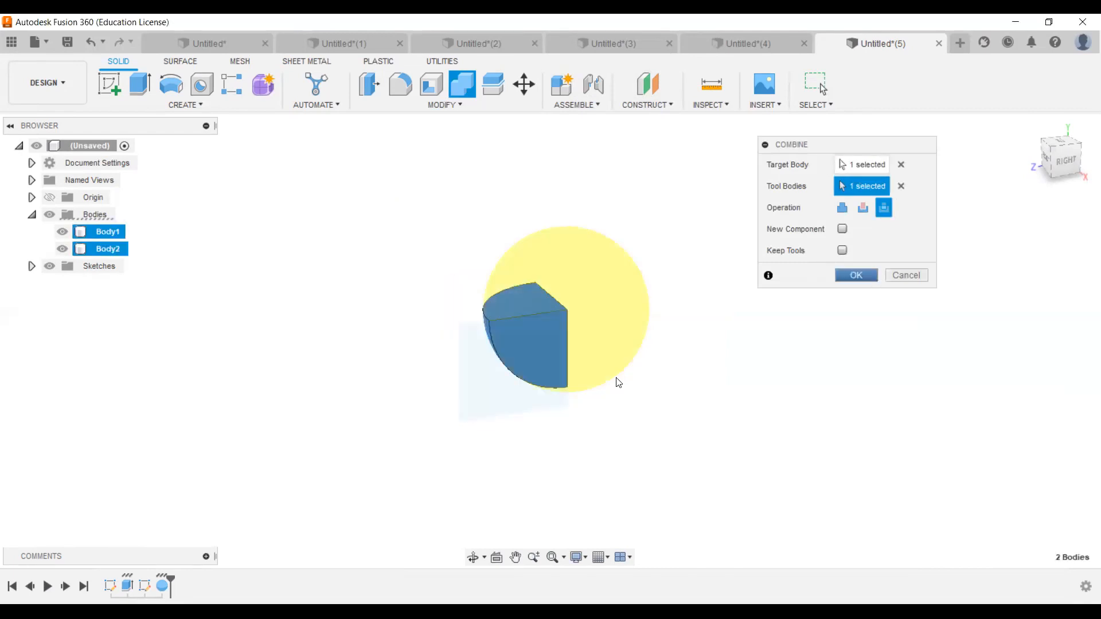
pyautogui.press('Return')
pyautogui.click(473, 559)
pyautogui.moveTo(529, 428)
pyautogui.mouseDown()
pyautogui.moveTo(631, 418)
pyautogui.moveTo(552, 403)
pyautogui.moveTo(540, 343)
pyautogui.moveTo(538, 411)
pyautogui.moveTo(604, 432)
pyautogui.moveTo(656, 428)
pyautogui.moveTo(567, 434)
pyautogui.moveTo(515, 412)
pyautogui.mouseUp()
pyautogui.press('Escape')
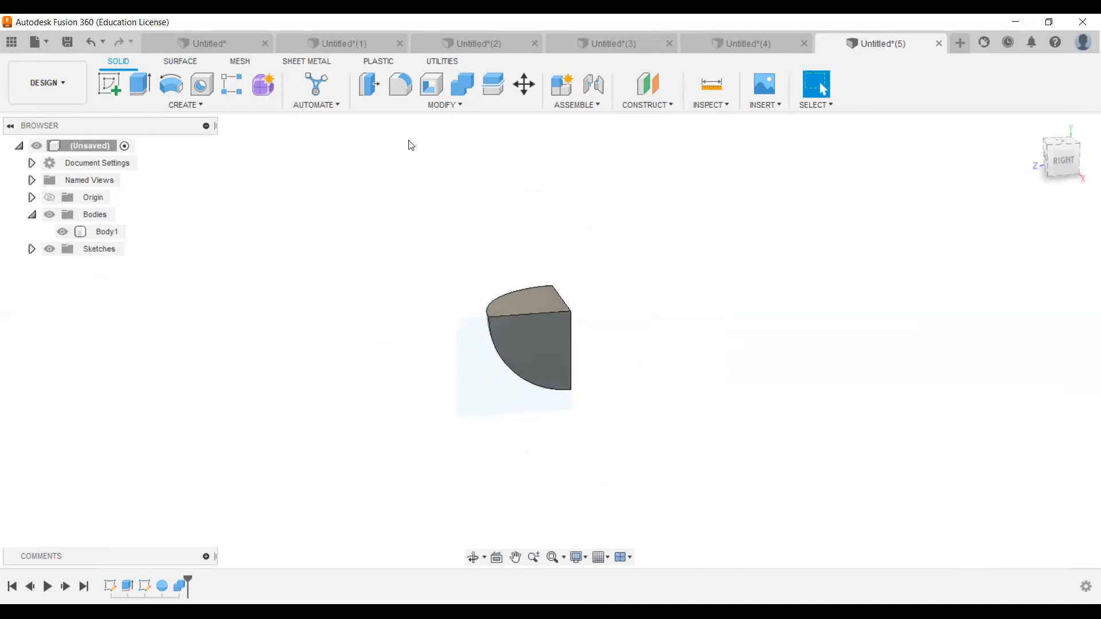
pyautogui.click(422, 103)
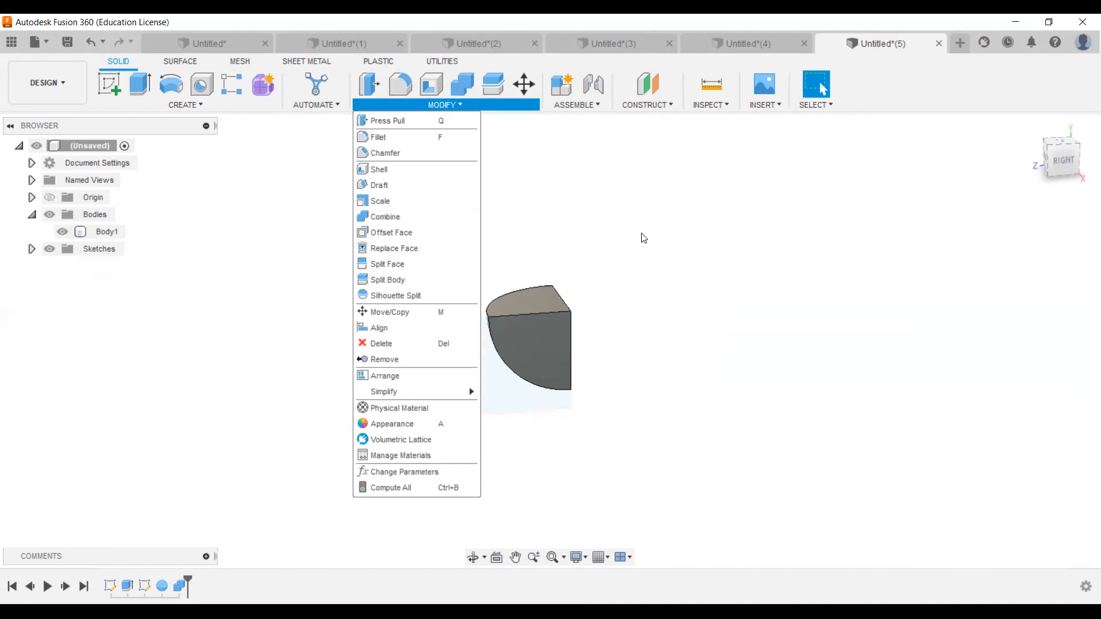
pyautogui.click(642, 233)
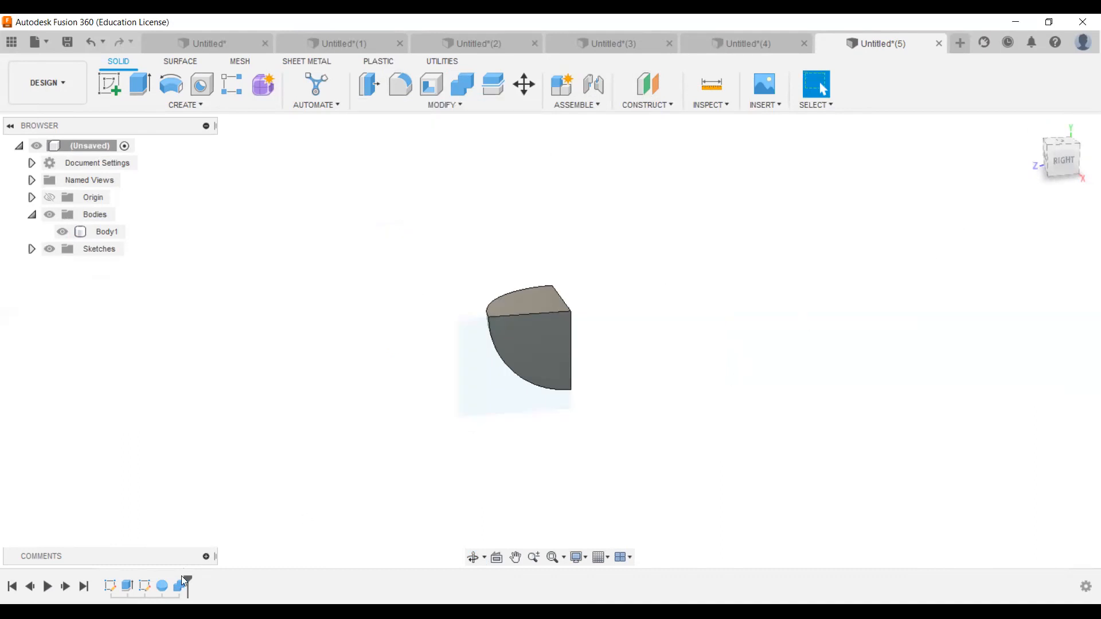
pyautogui.rightClick(181, 593)
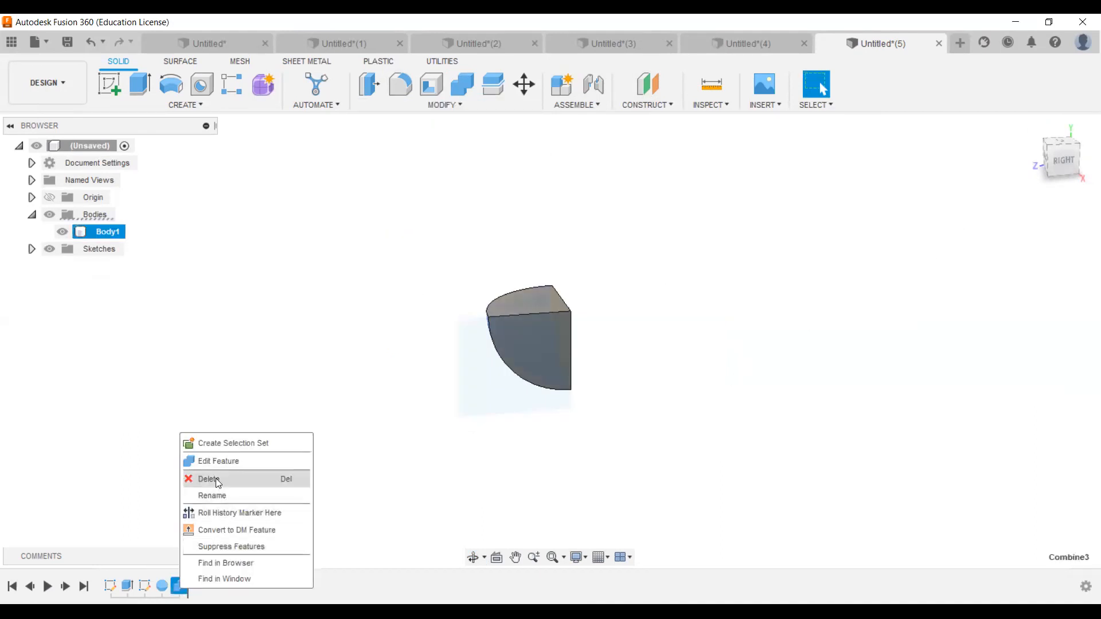
pyautogui.click(215, 478)
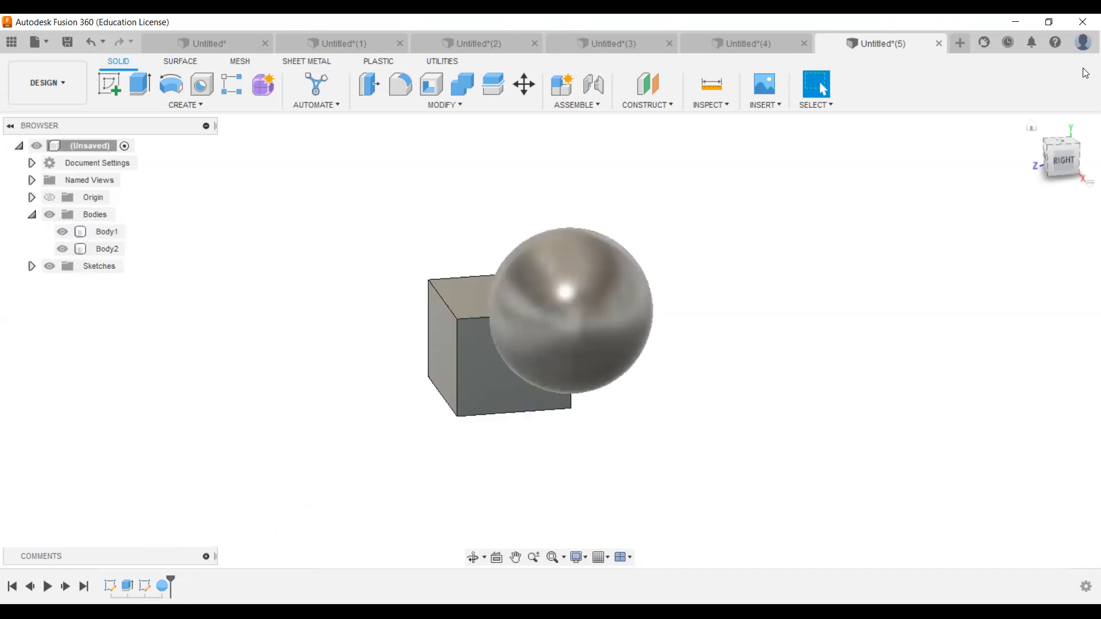
pyautogui.click(1031, 128)
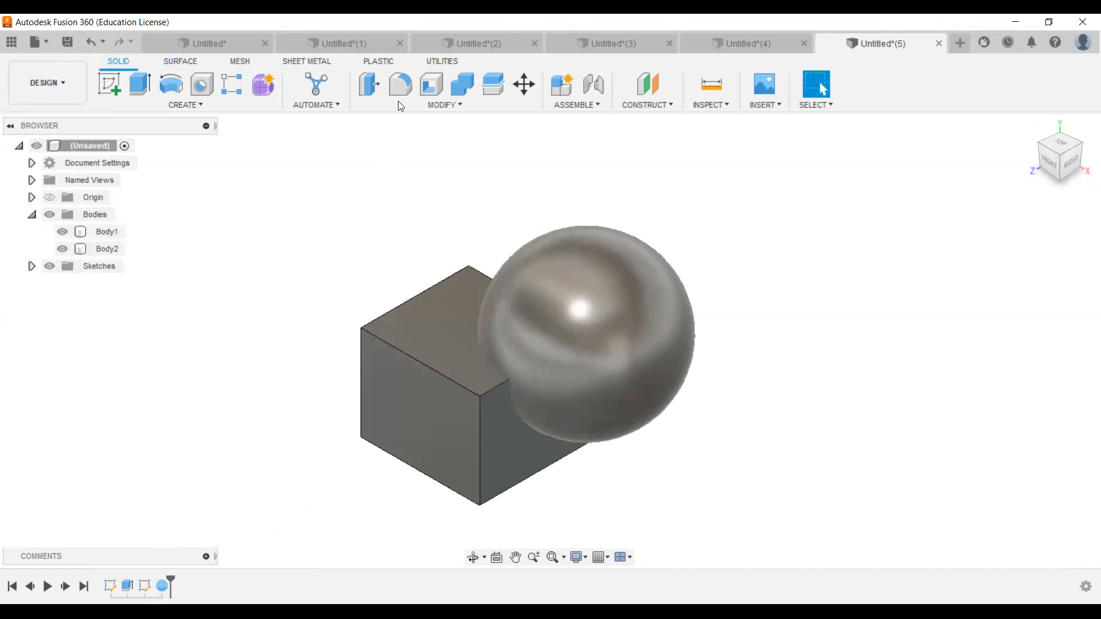
pyautogui.click(452, 112)
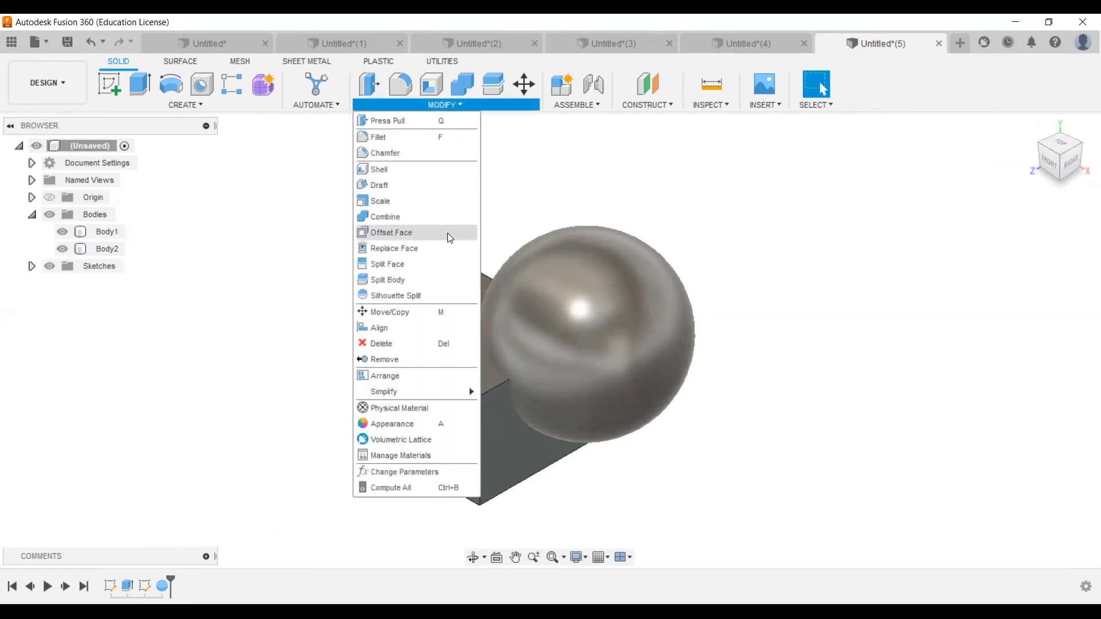
pyautogui.click(674, 215)
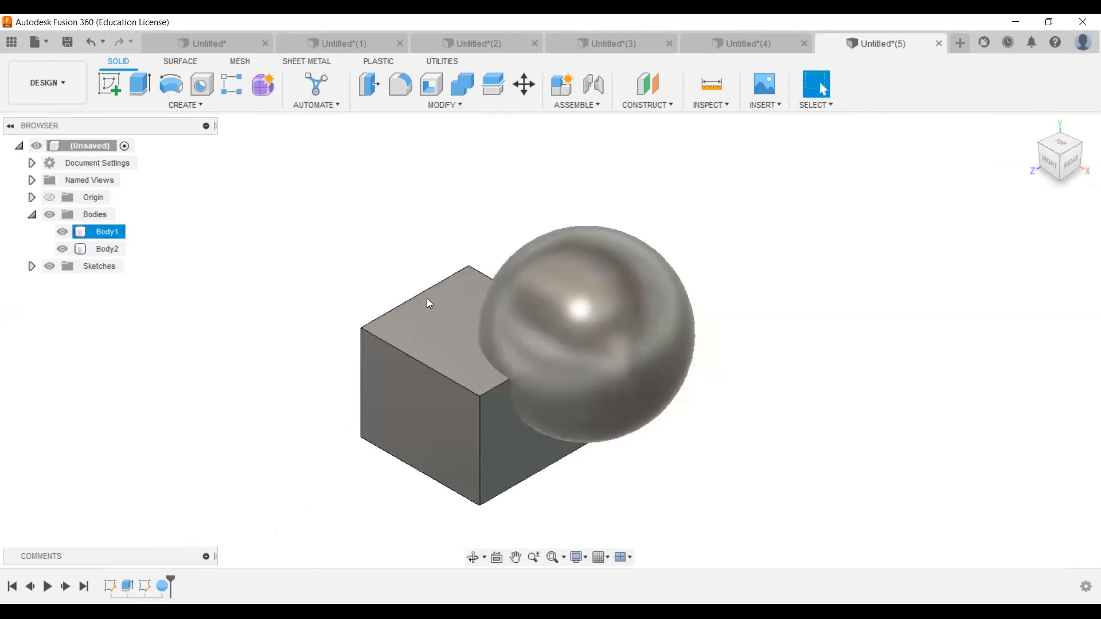
# Create a new design and start a sketch on the horizontal origin plane
pyautogui.click(959, 44)
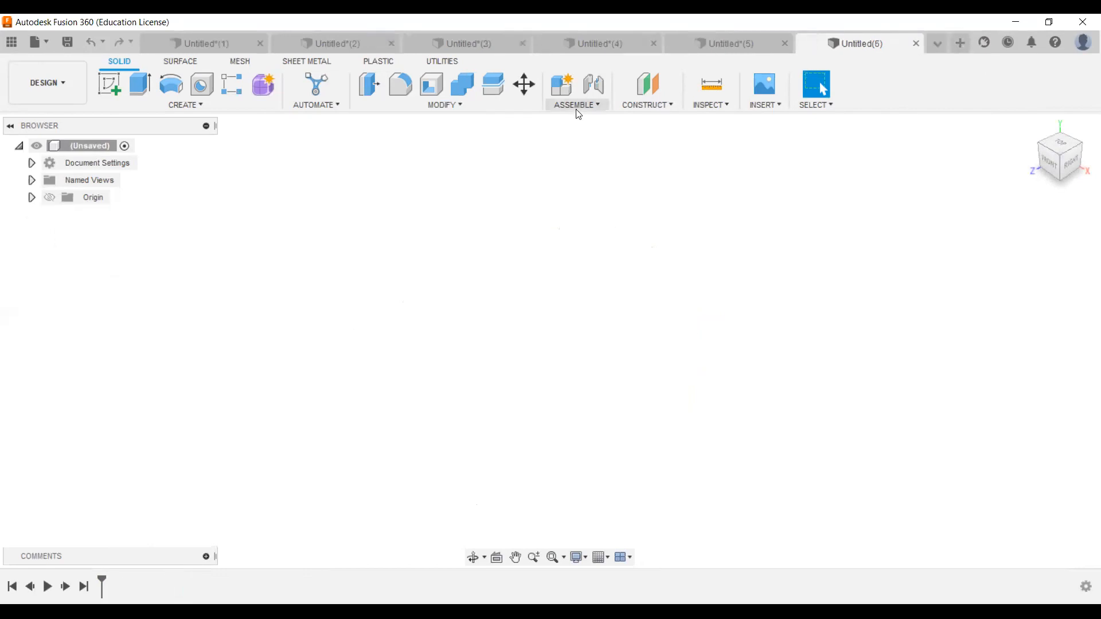
pyautogui.click(577, 107)
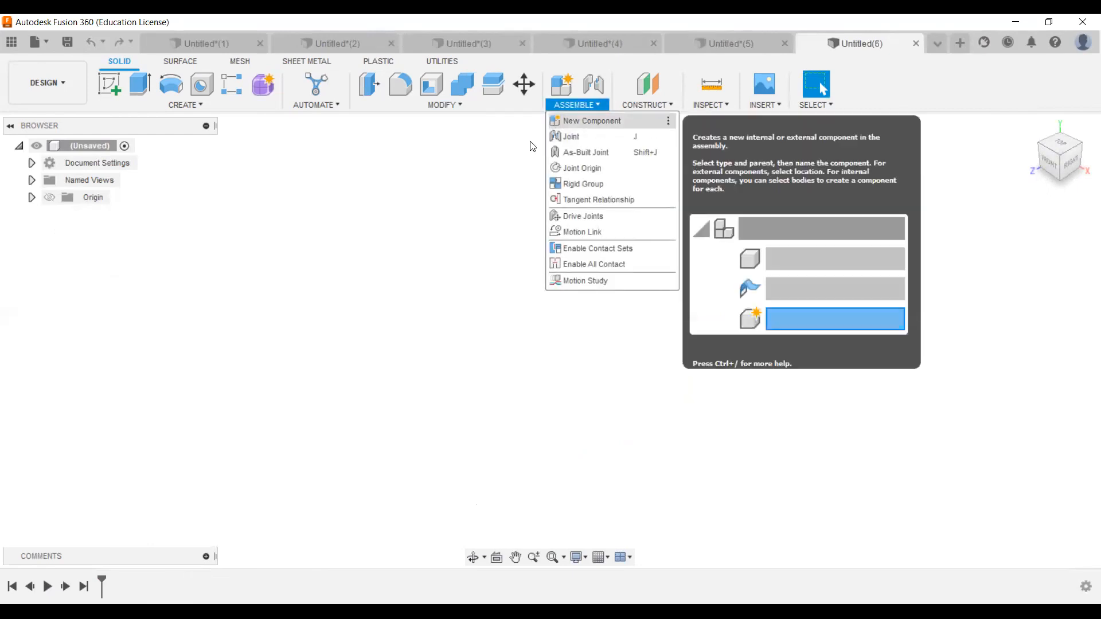
pyautogui.click(343, 261)
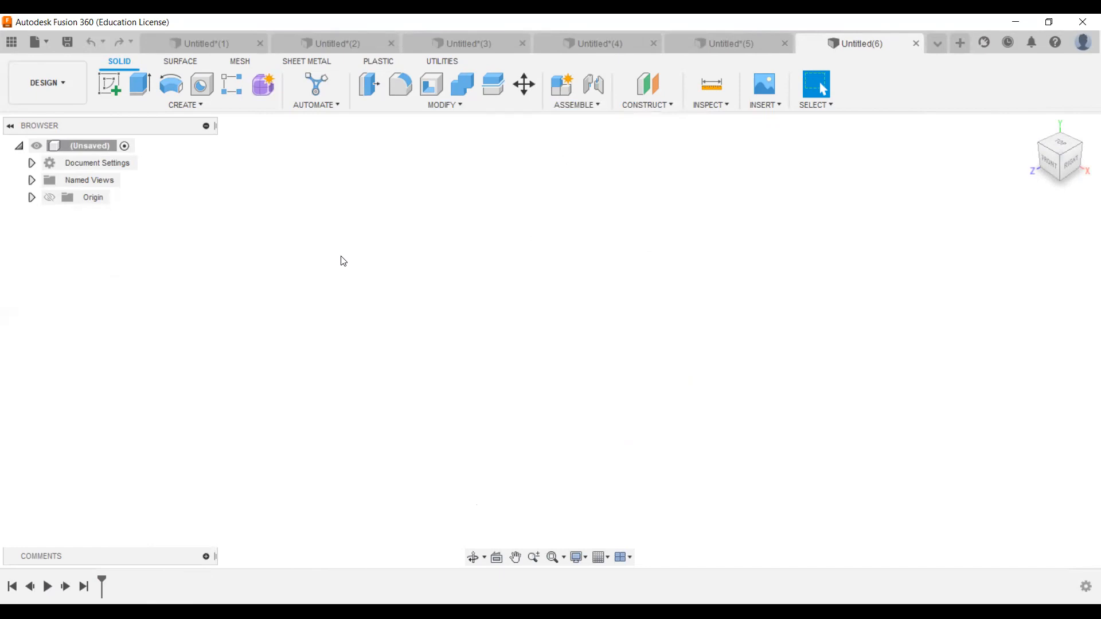
pyautogui.click(116, 89)
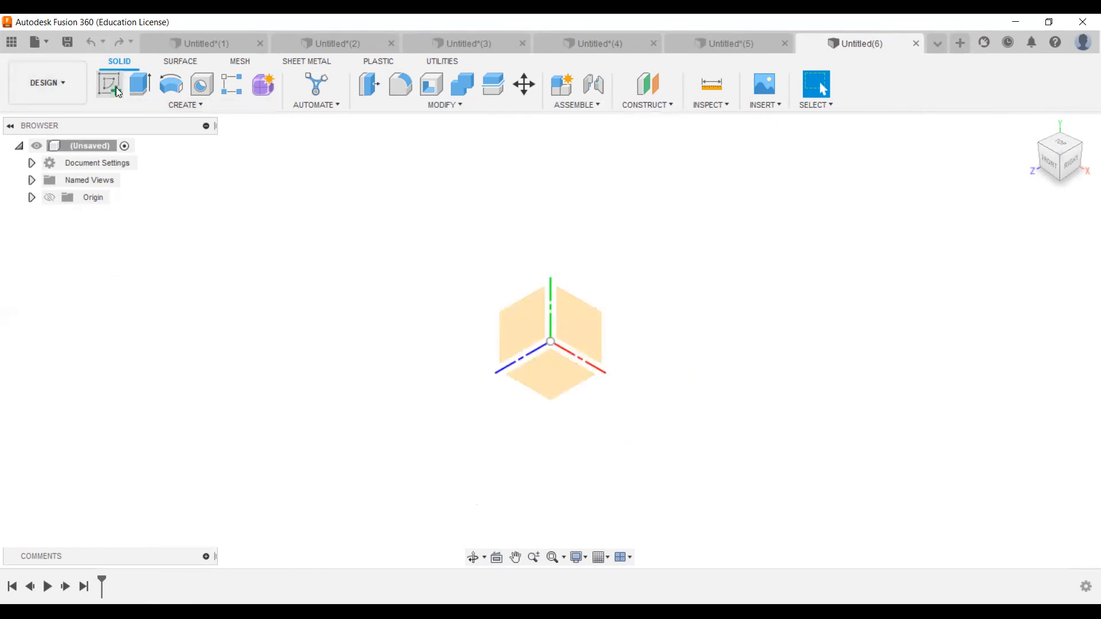
pyautogui.click(557, 363)
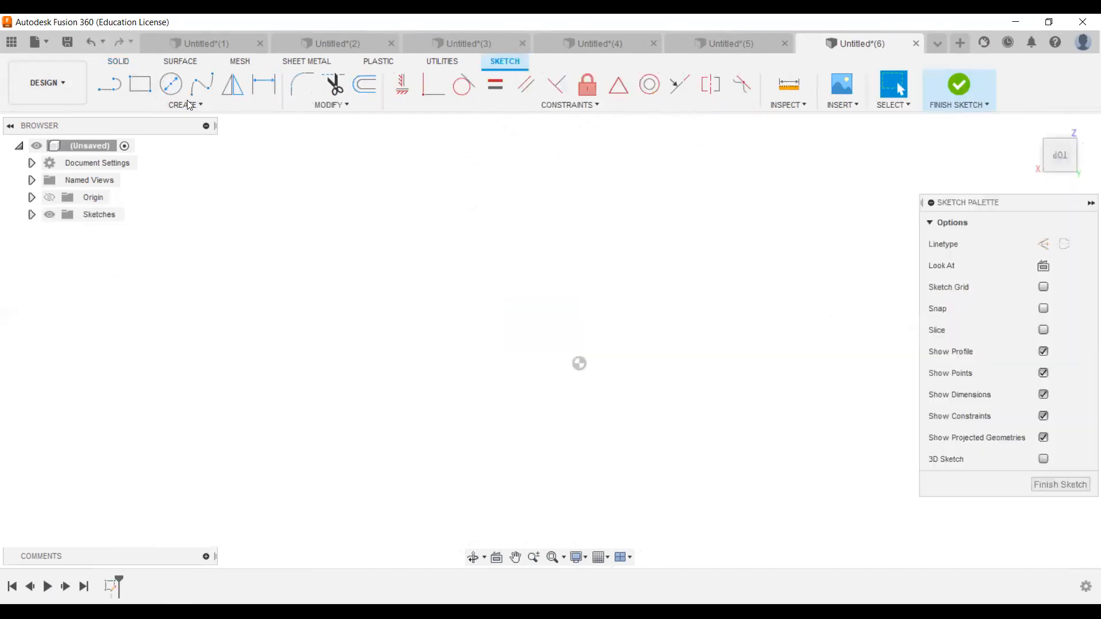
# Sketch a rectangle on the horizontal origin plane and extrude it into a solid box
pyautogui.click(146, 91)
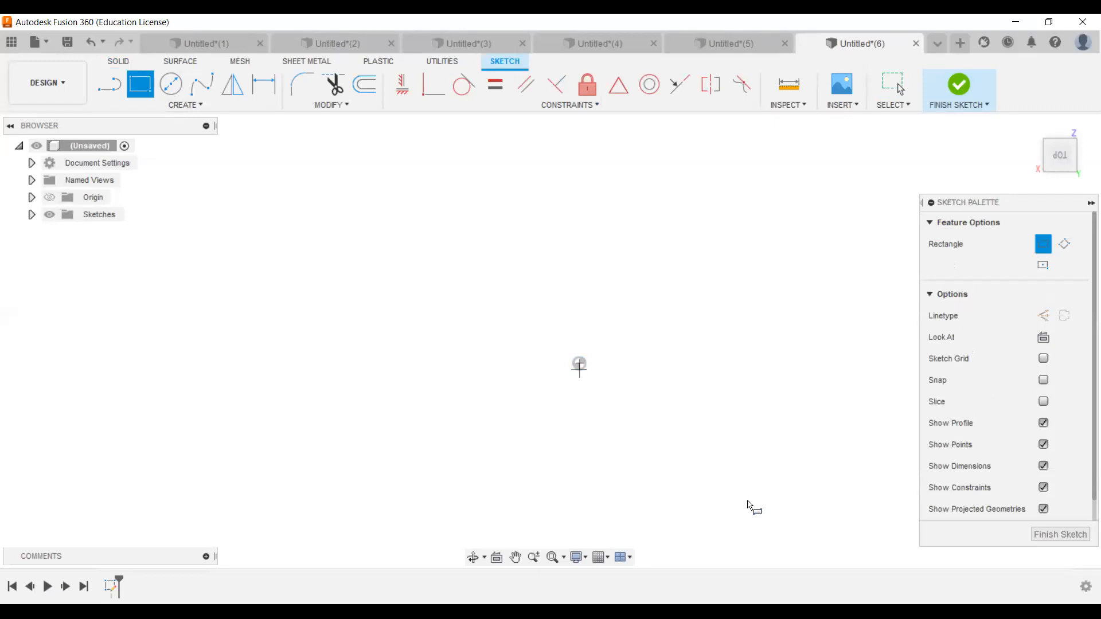
pyautogui.click(1059, 534)
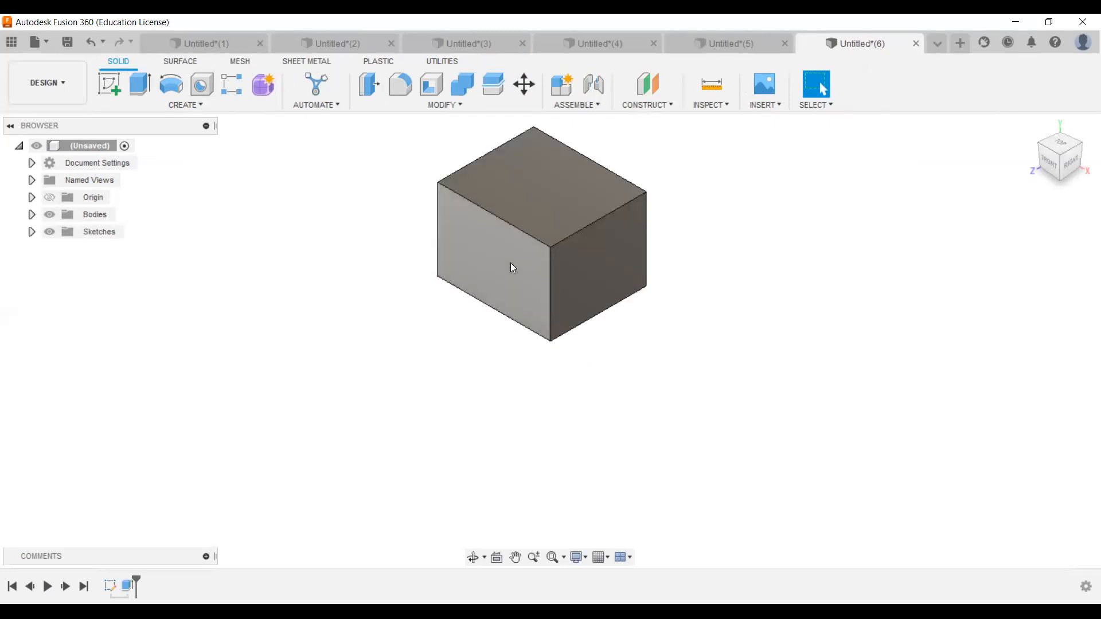
# Expand the Bodies folder and examine how the box behaves as a body by selecting it and its upper face
pyautogui.click(32, 215)
pyautogui.click(423, 297)
pyautogui.click(389, 170)
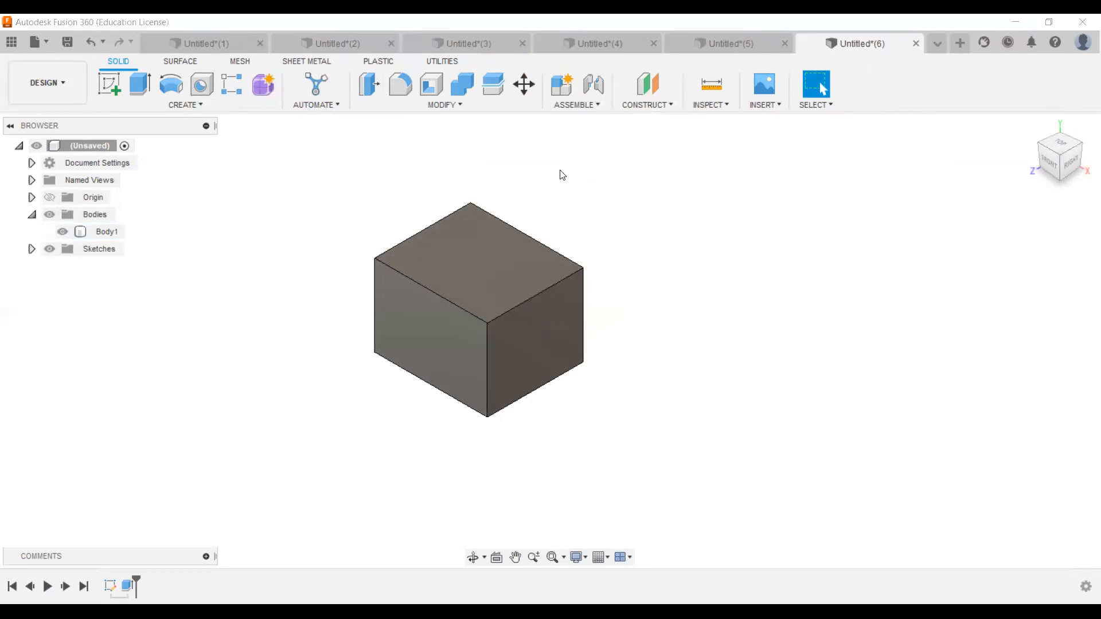
pyautogui.click(105, 237)
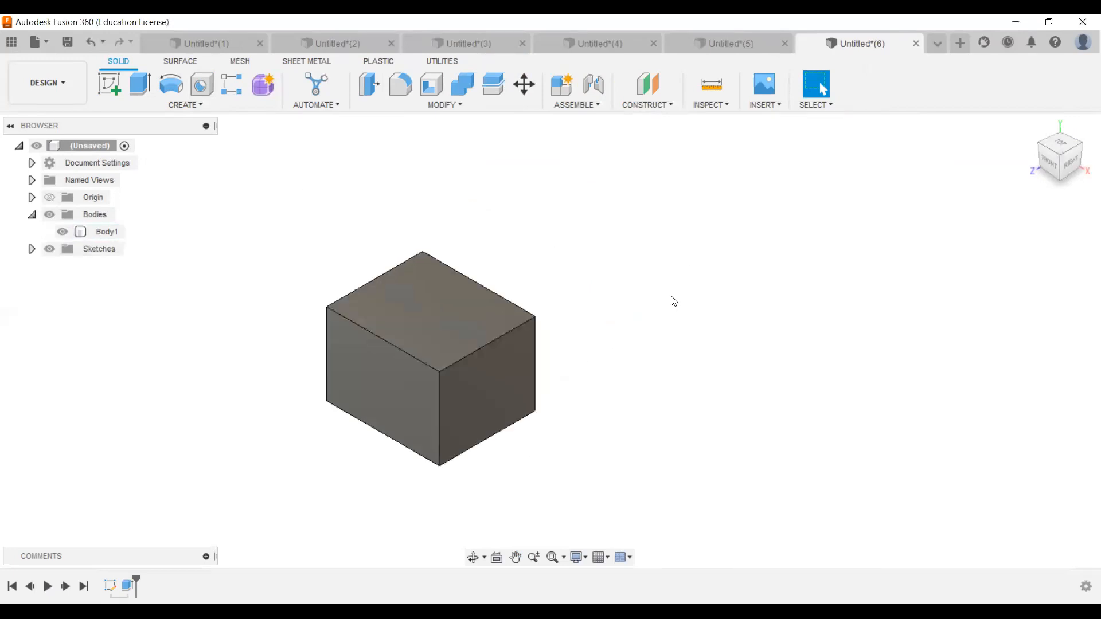
pyautogui.scroll(-3, 671, 300)
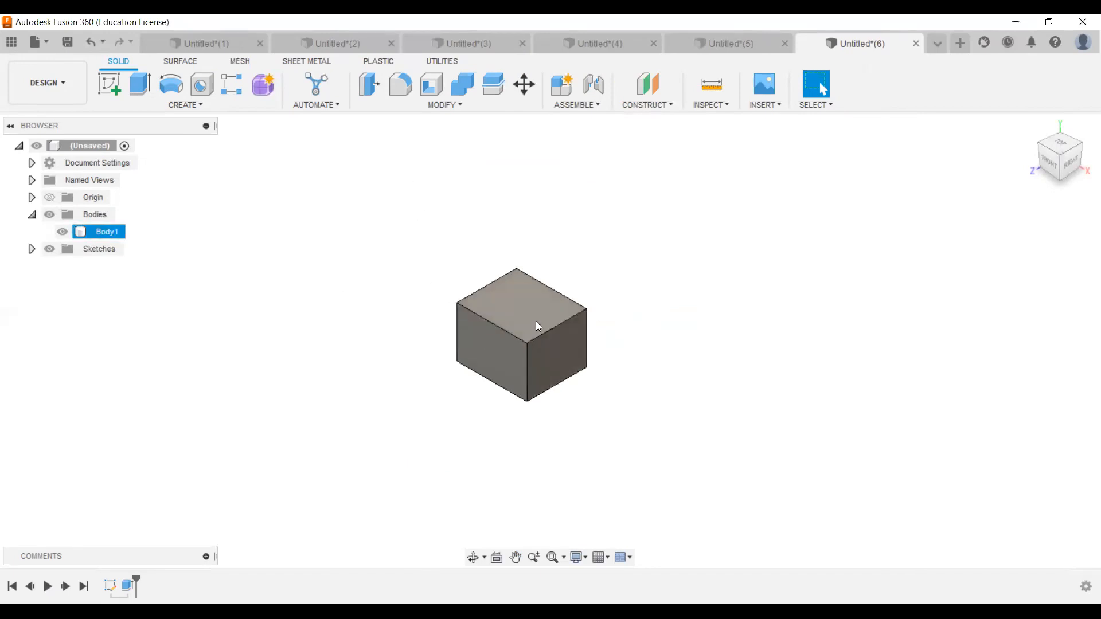
pyautogui.click(607, 324)
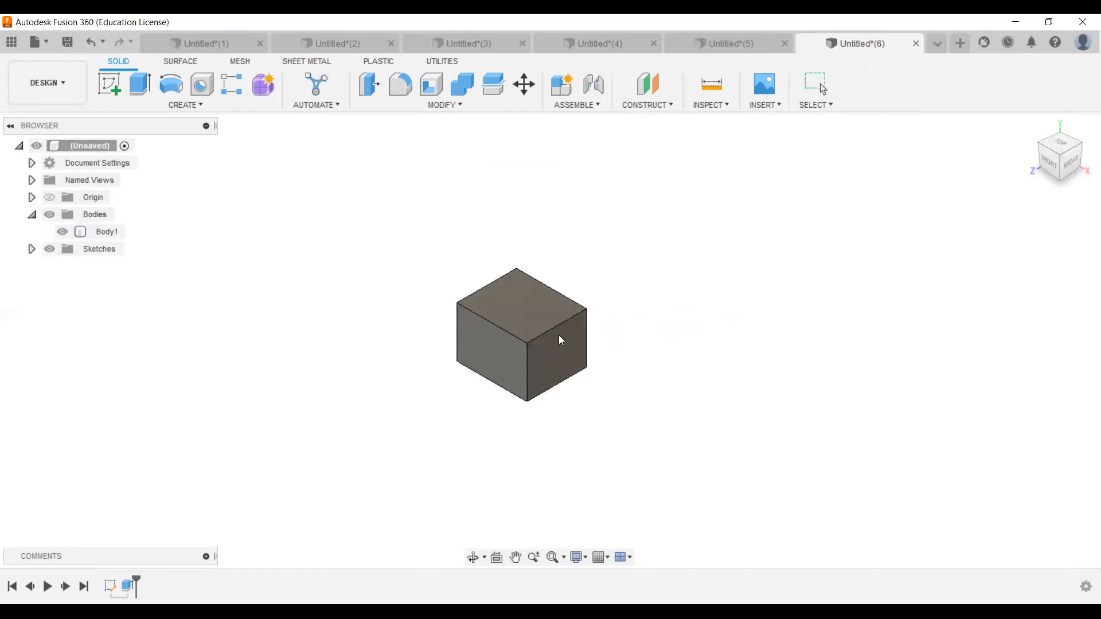
pyautogui.click(543, 332)
pyautogui.click(543, 334)
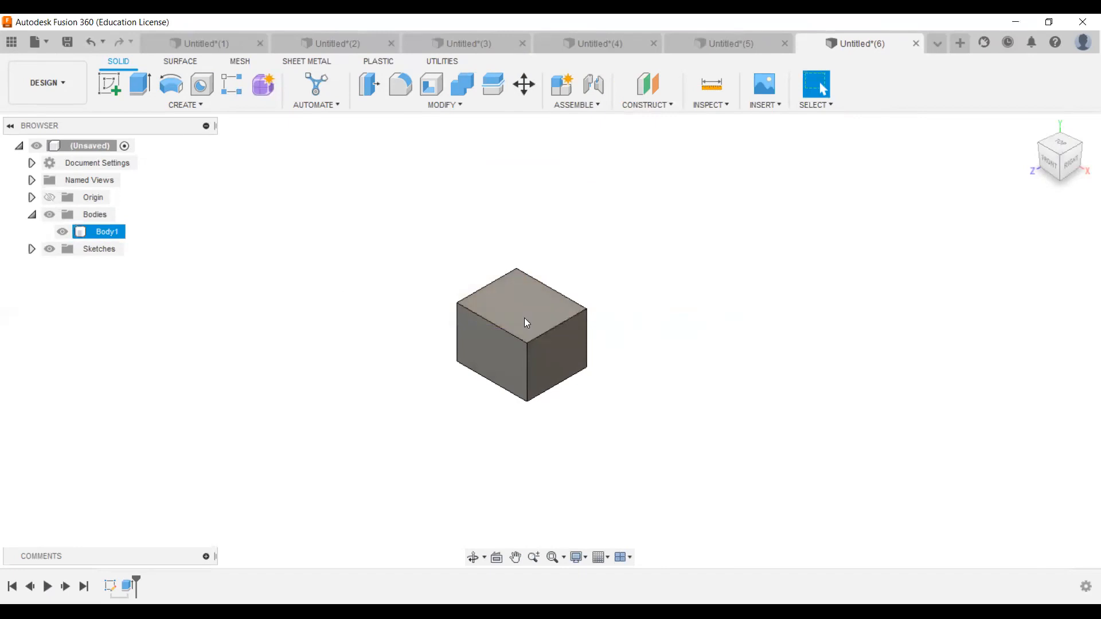
pyautogui.click(526, 322)
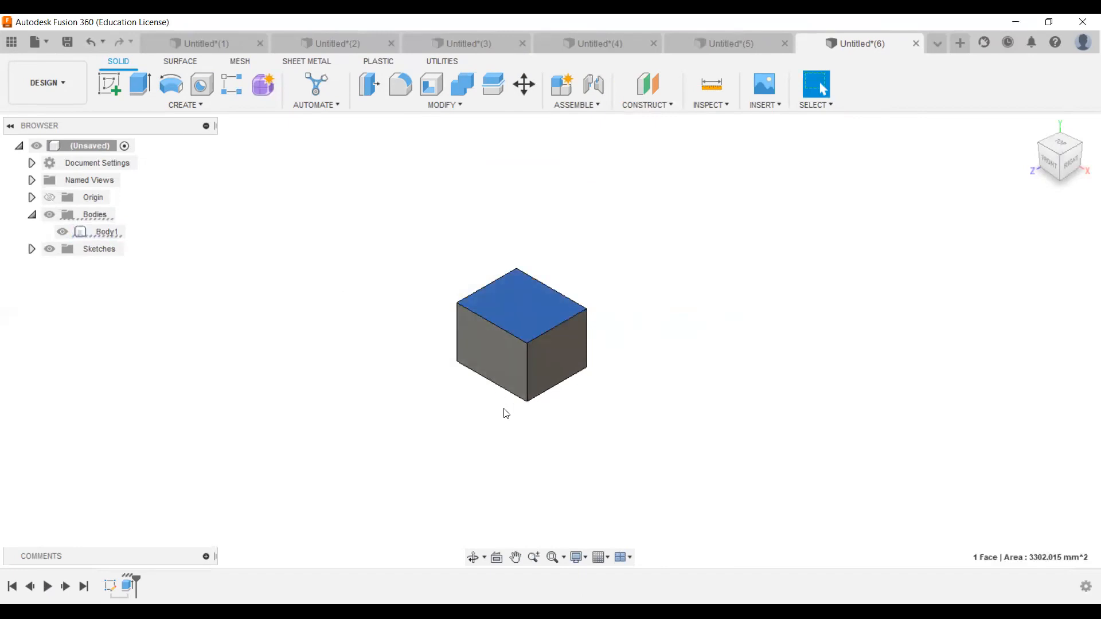
pyautogui.click(586, 287)
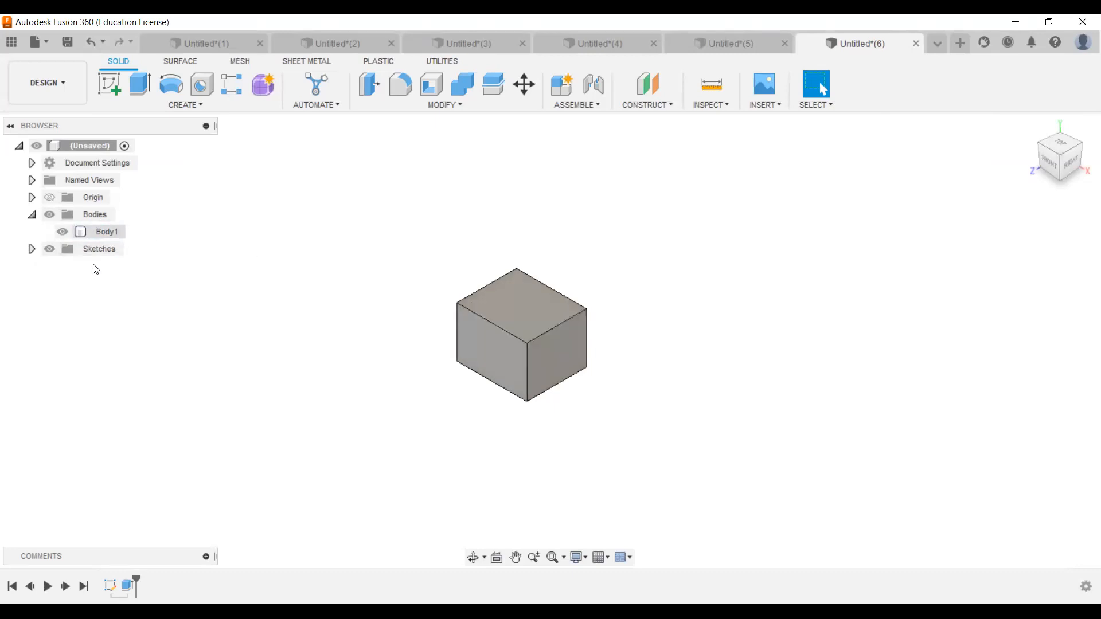
# Convert the box body into a component with Create Components from Bodies
pyautogui.click(96, 232)
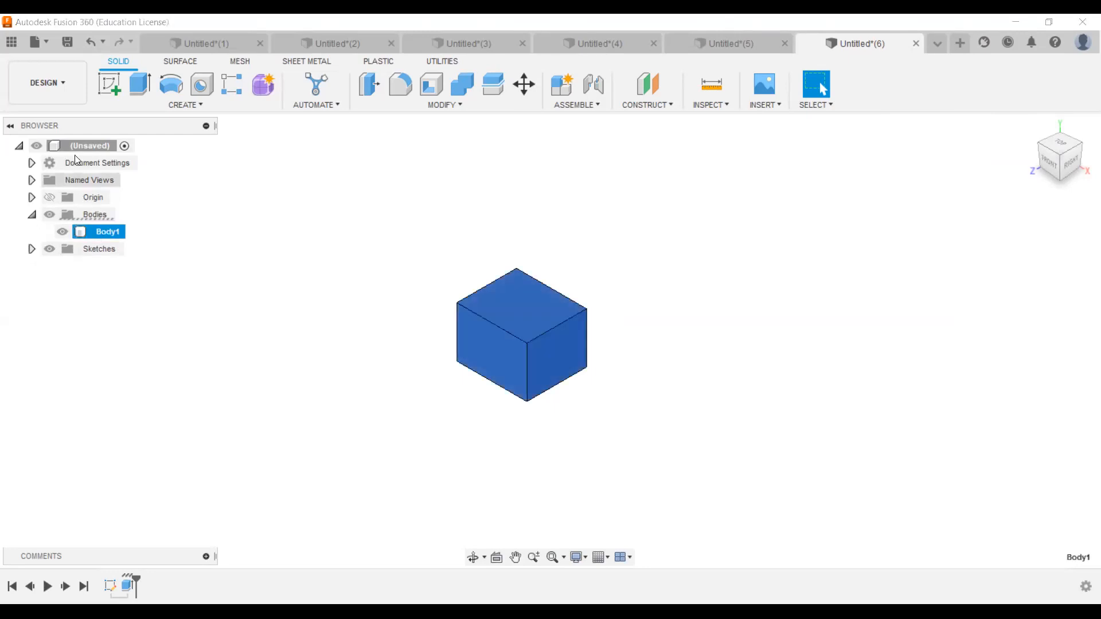
pyautogui.rightClick(97, 230)
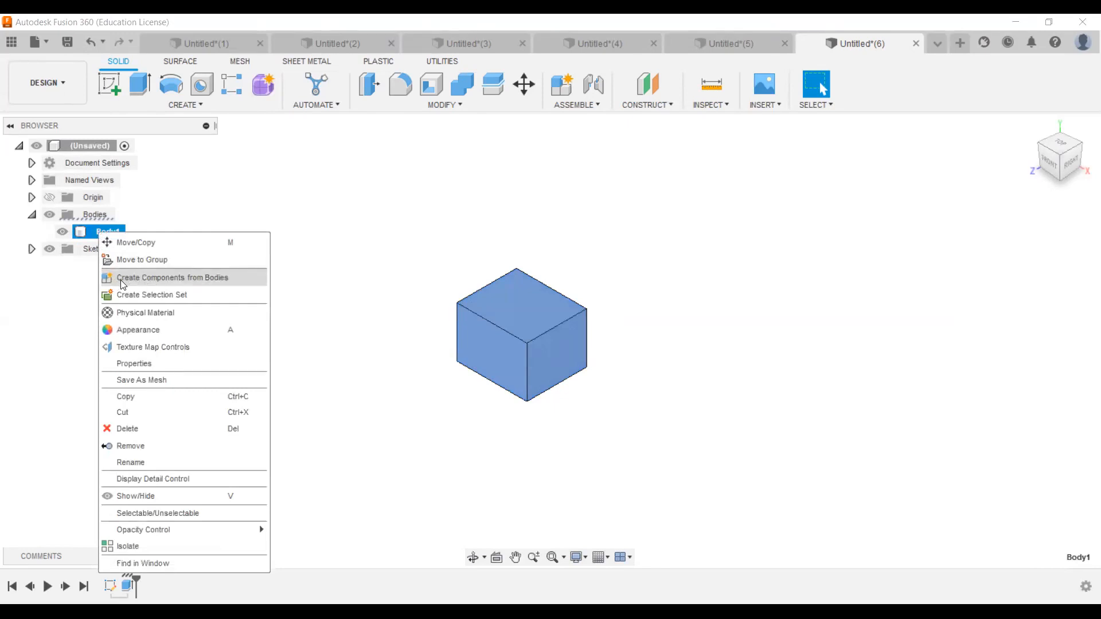
pyautogui.click(201, 279)
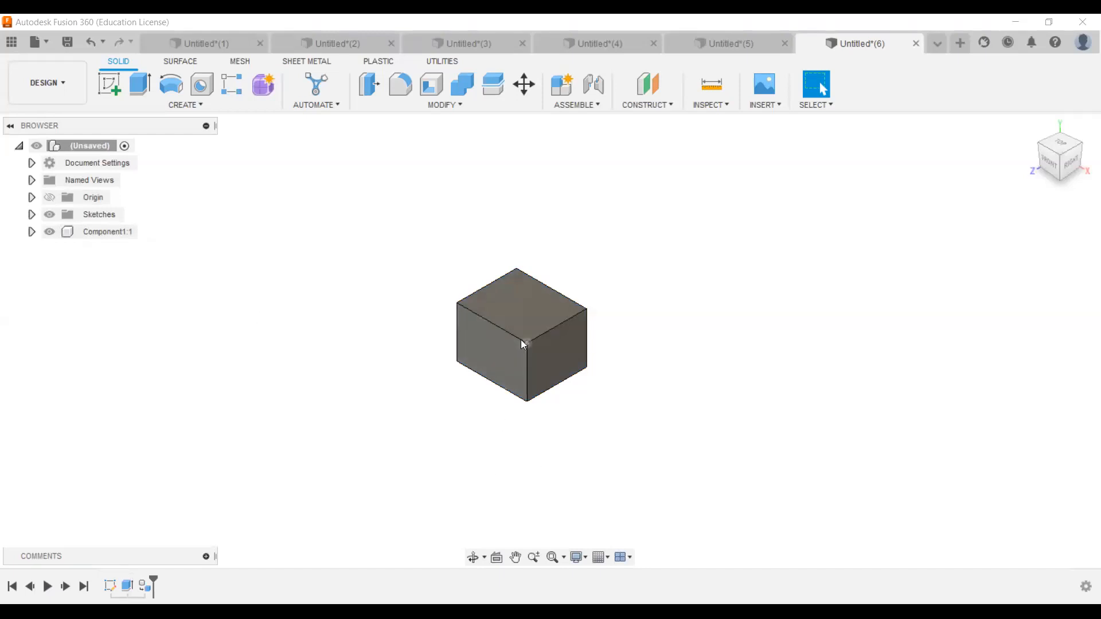
# Move the box component freely to a new location, review the Position options, and capture its position
pyautogui.moveTo(602, 278); pyautogui.dragTo(798, 338, button='middle')
pyautogui.moveTo(798, 337); pyautogui.dragTo(599, 395)
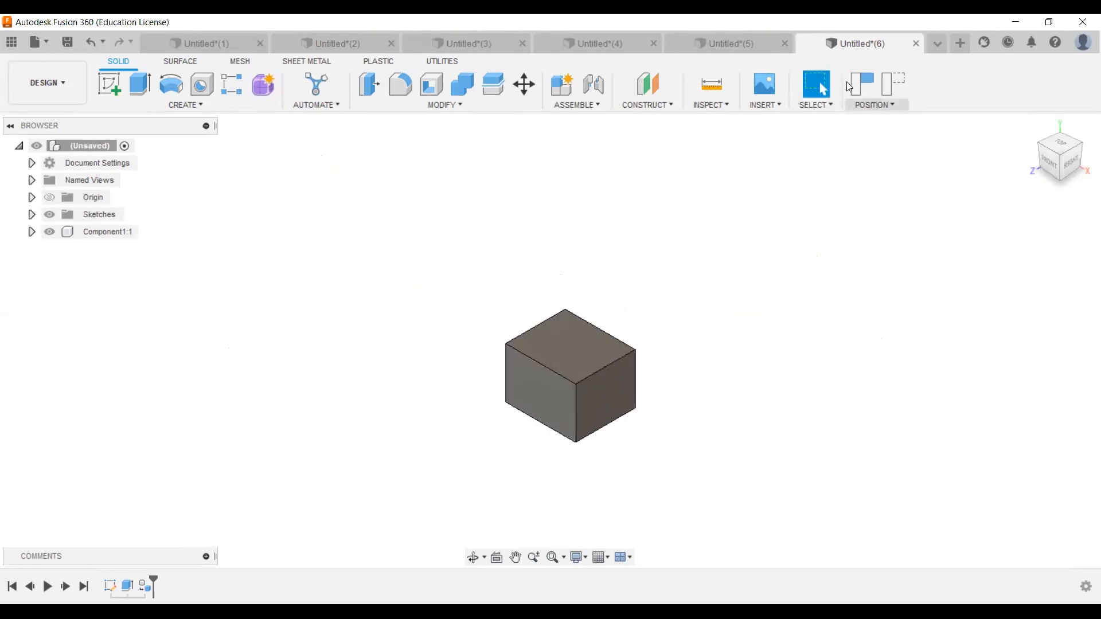
pyautogui.click(878, 102)
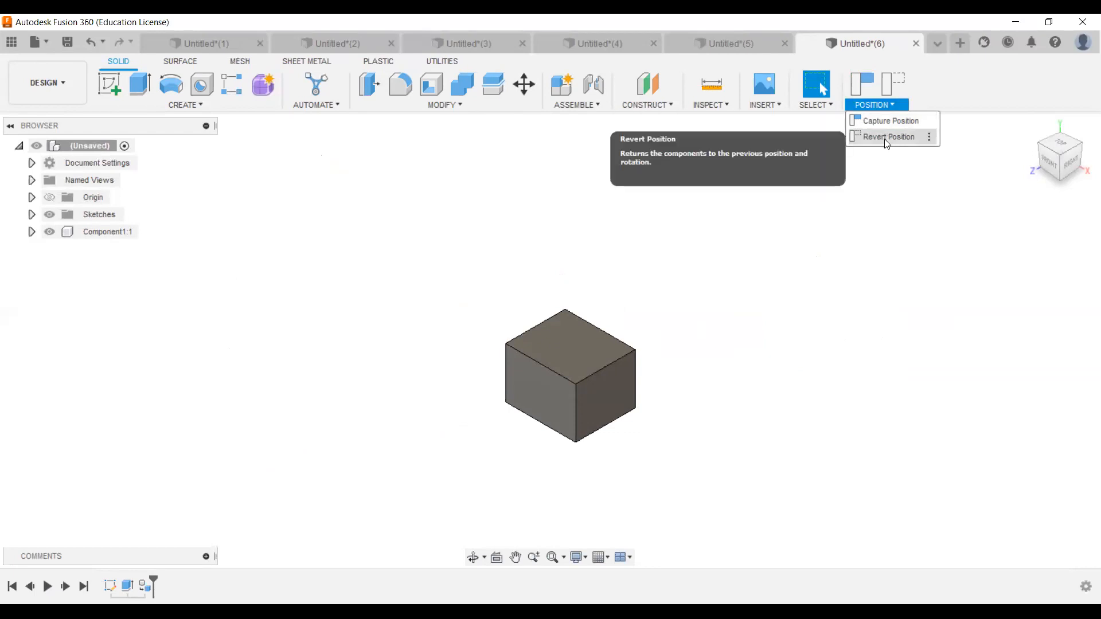
pyautogui.click(571, 383)
pyautogui.moveTo(572, 383); pyautogui.dragTo(799, 270)
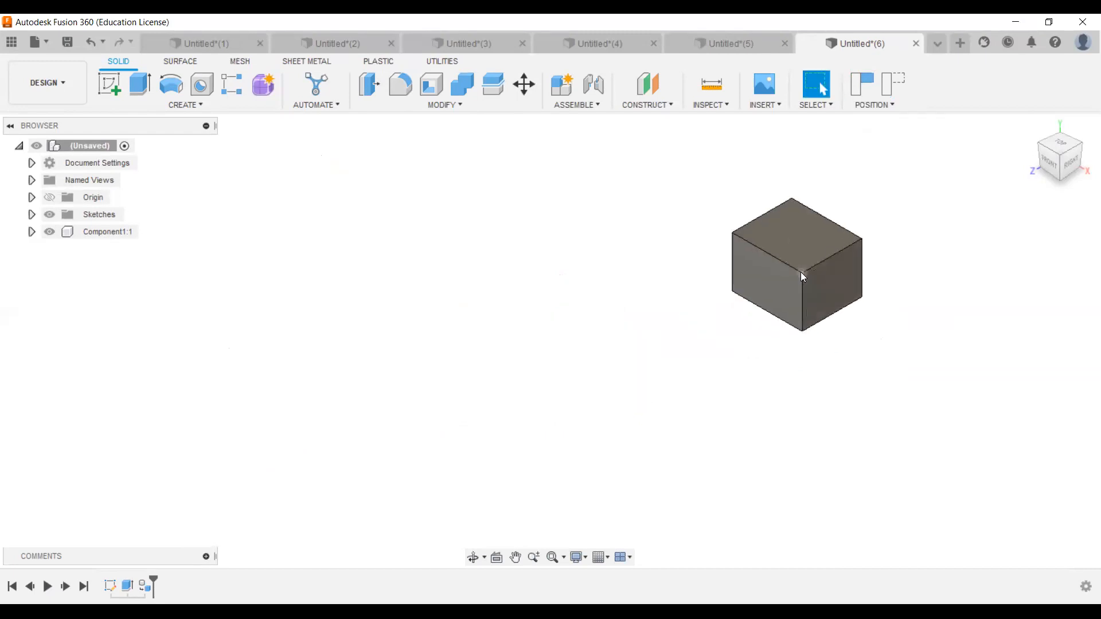
pyautogui.click(861, 84)
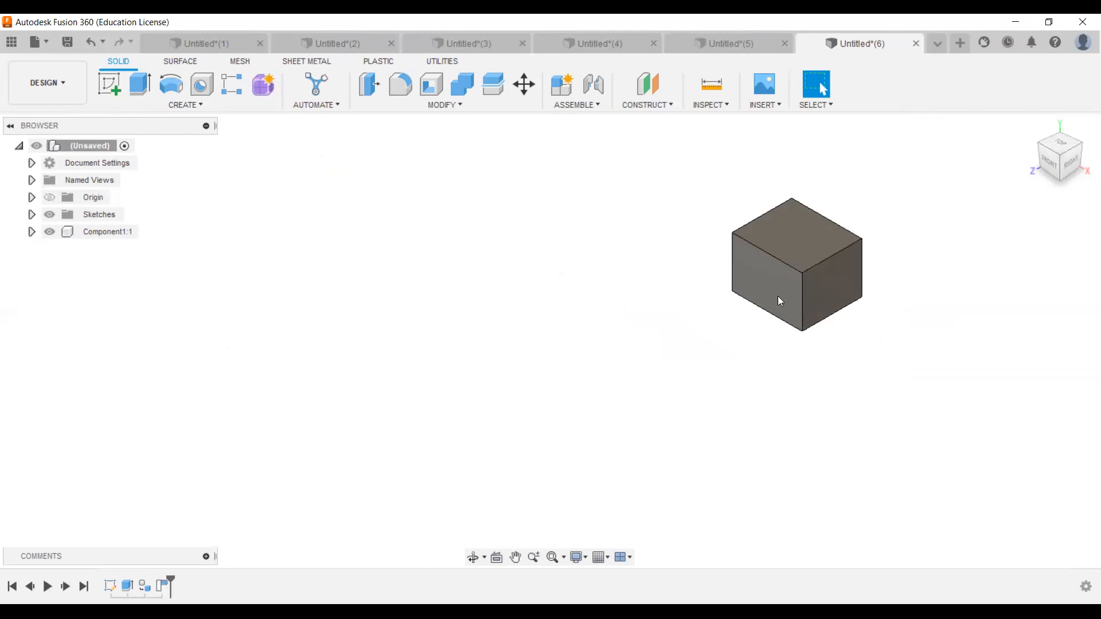
# Move the box component again and revert it to its captured position
pyautogui.moveTo(800, 262); pyautogui.dragTo(821, 243)
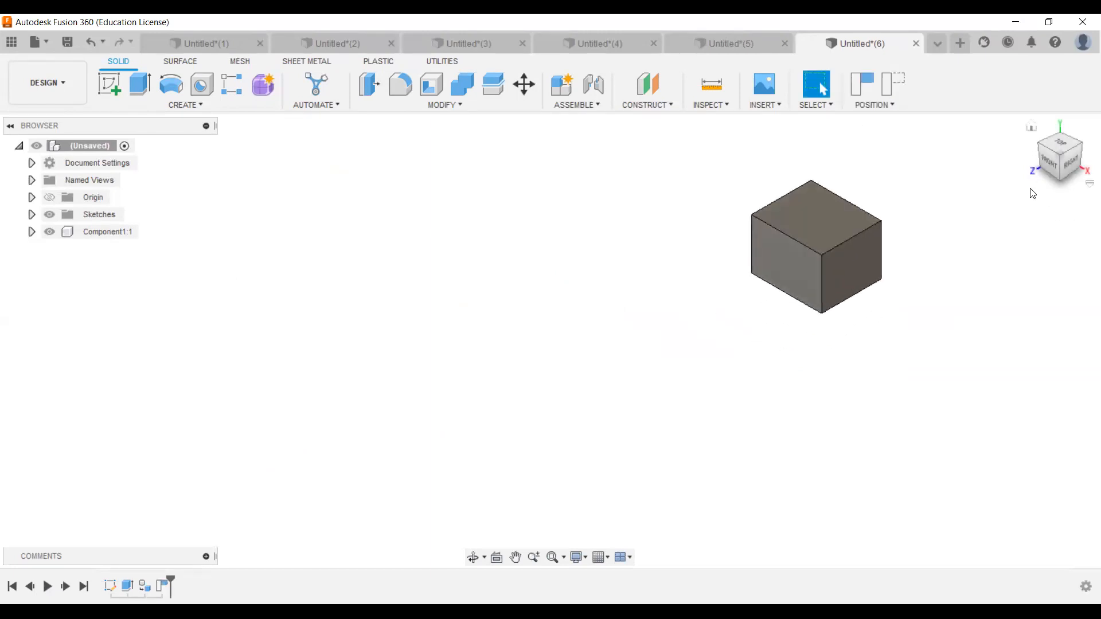
pyautogui.click(1034, 136)
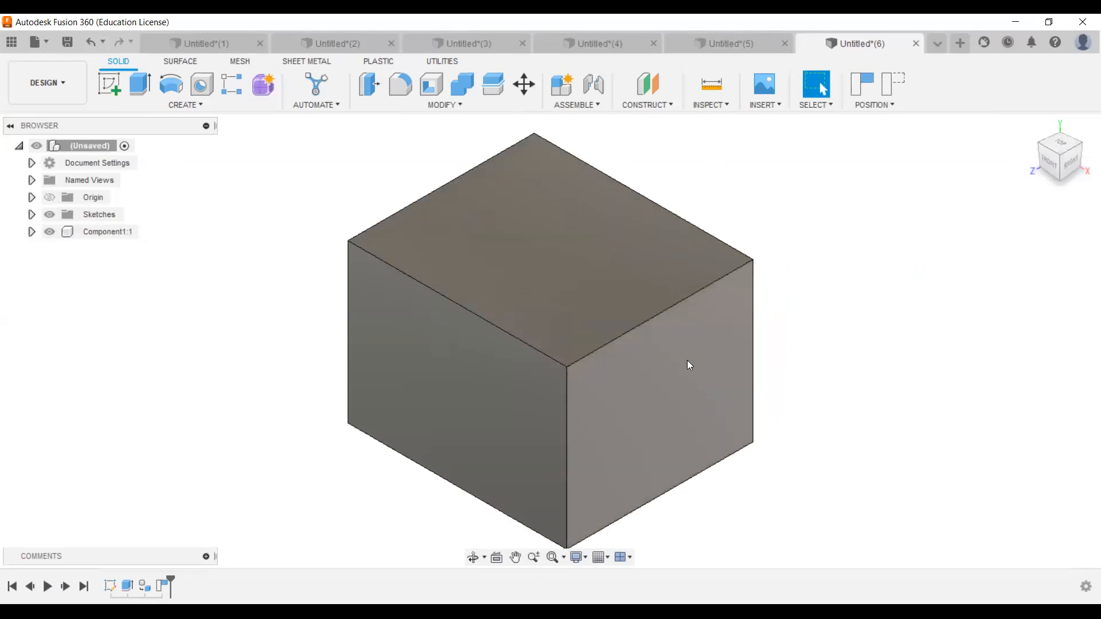
pyautogui.scroll(-5, 686, 358)
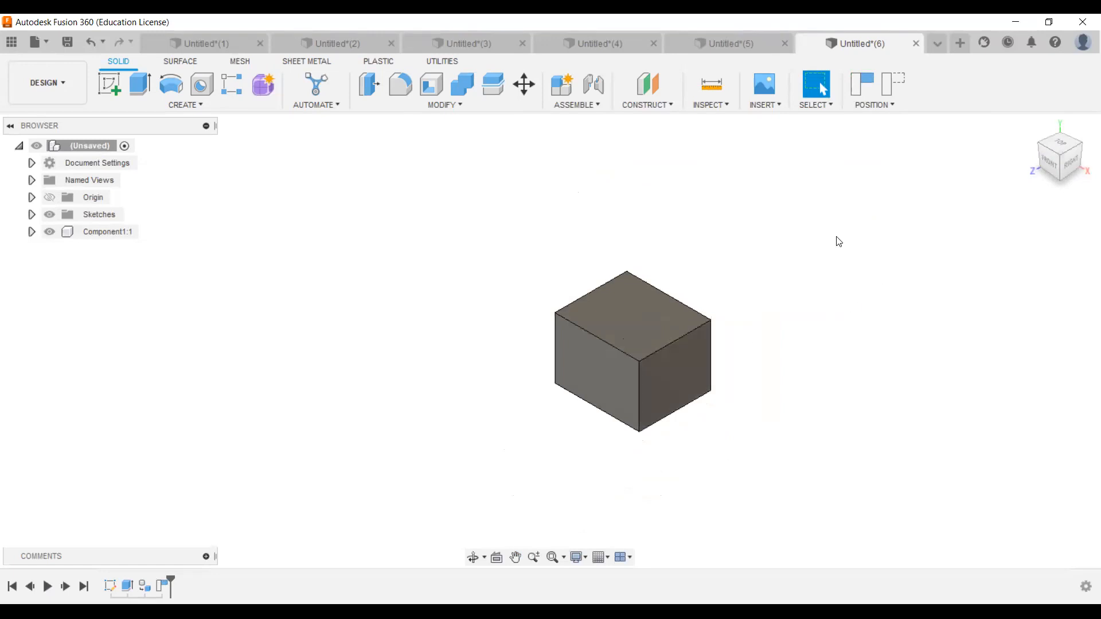
pyautogui.moveTo(653, 362); pyautogui.dragTo(453, 289, button='middle')
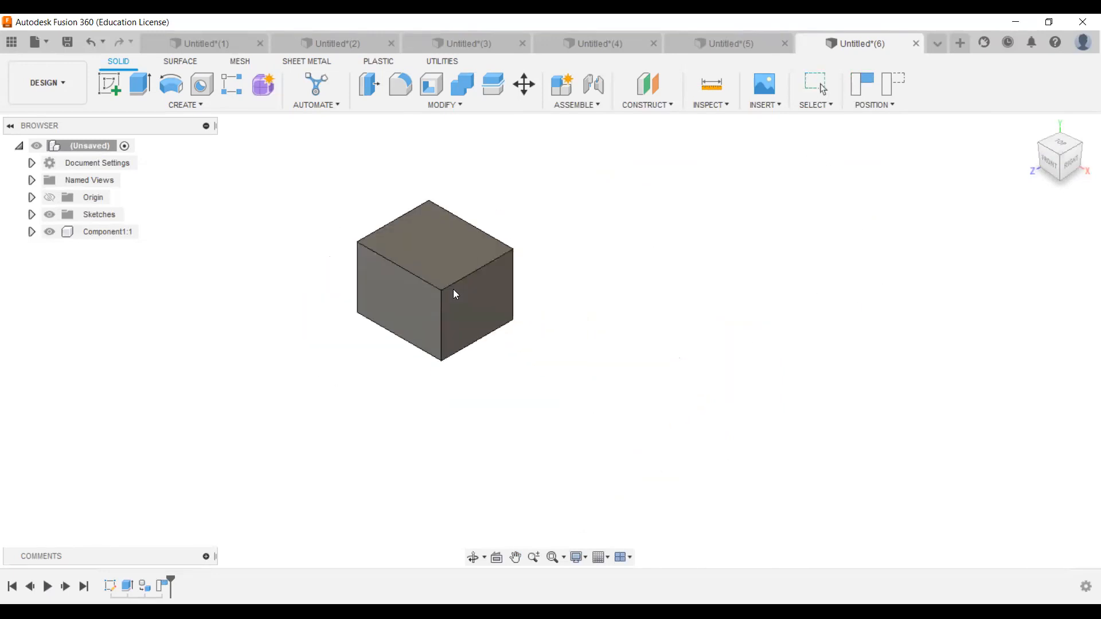
pyautogui.click(892, 86)
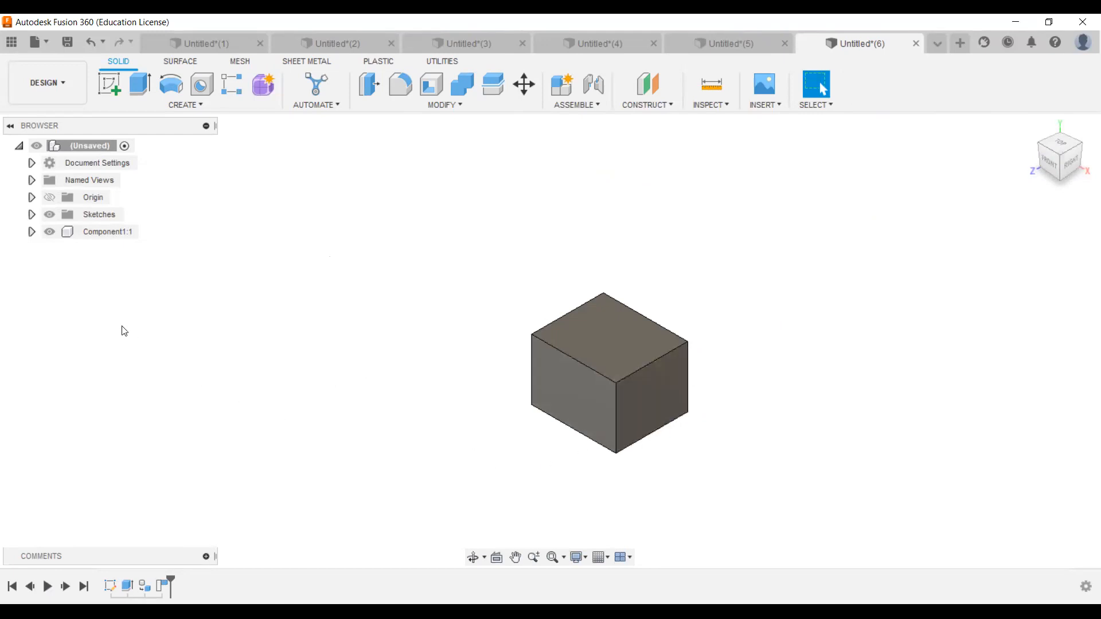
pyautogui.scroll(-1, 115, 310)
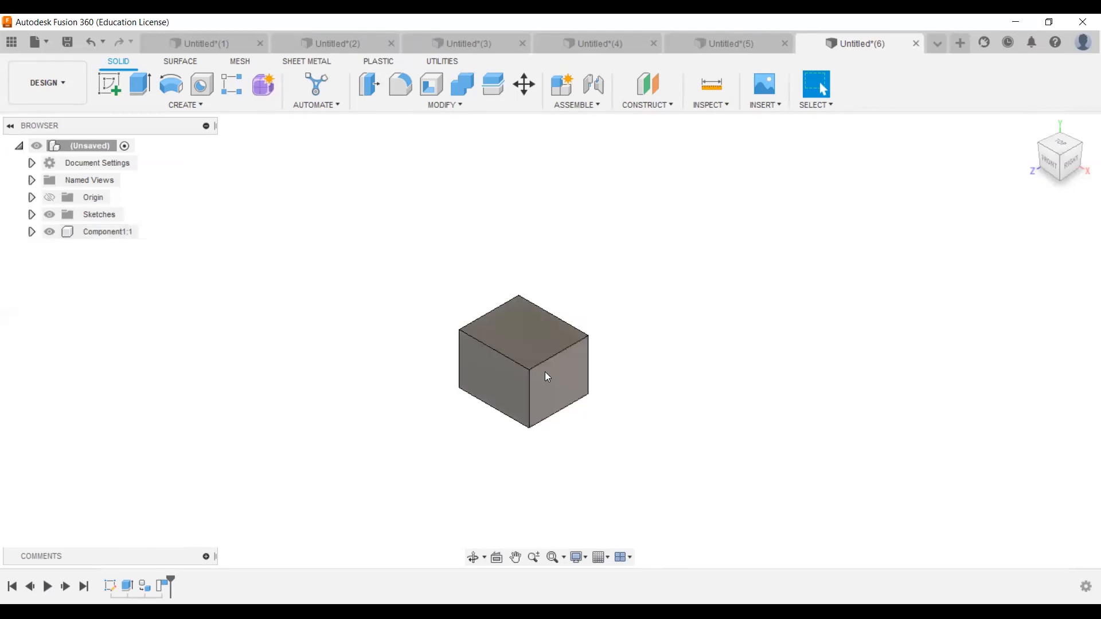
pyautogui.scroll(2, 546, 372)
pyautogui.scroll(2, 546, 370)
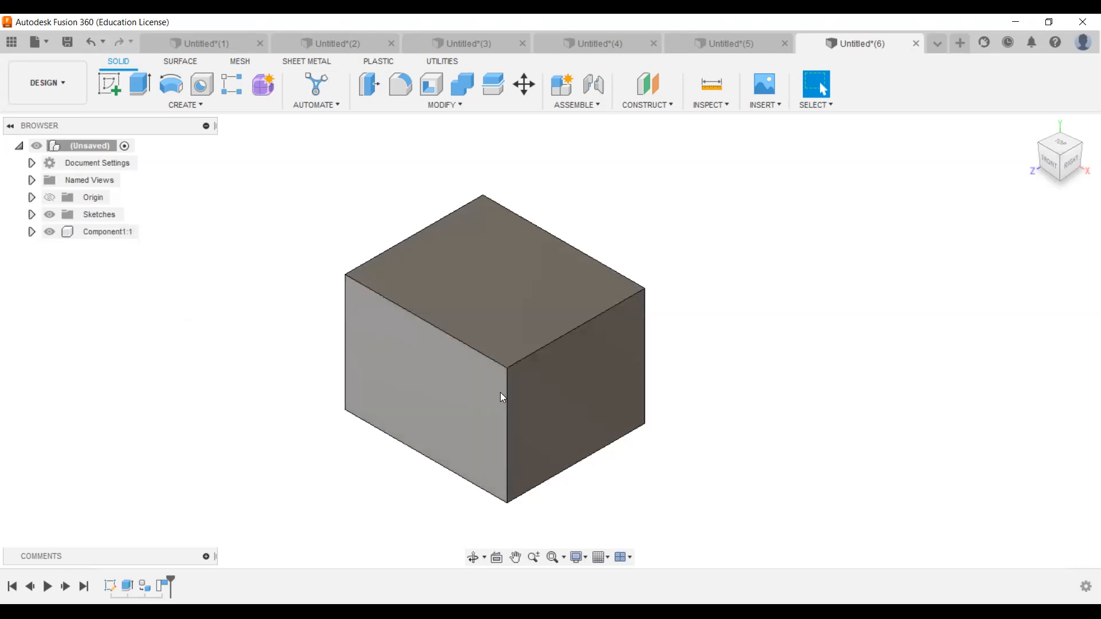
pyautogui.scroll(-1, 529, 397)
pyautogui.scroll(-1, 529, 395)
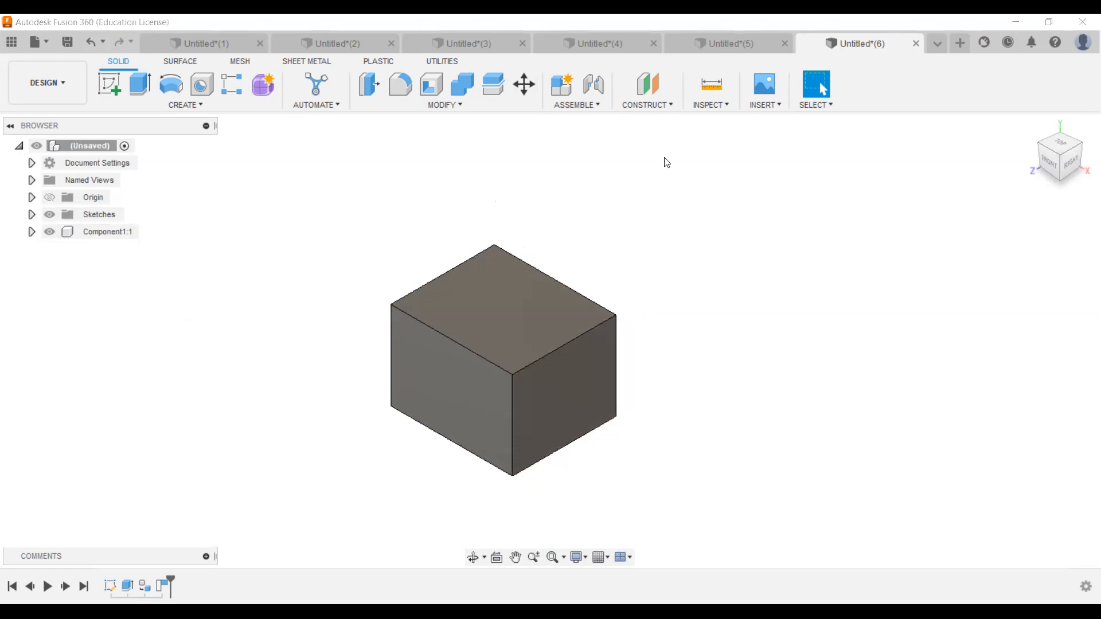
pyautogui.scroll(-2, 529, 392)
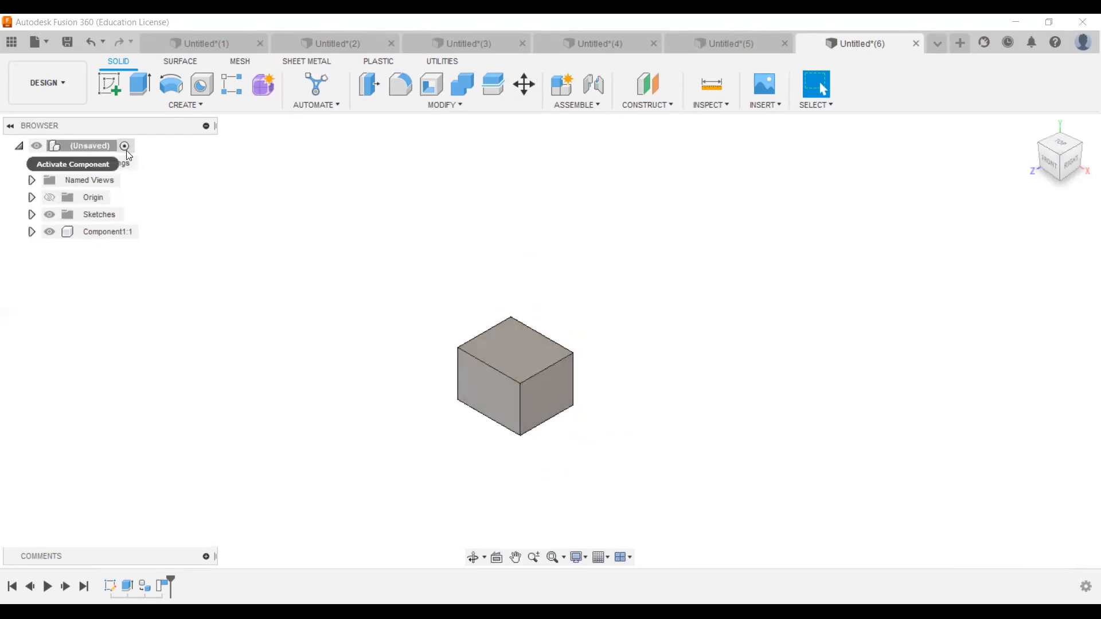
# Activate the box component in the browser, then reactivate the top-level assembly
pyautogui.click(95, 147)
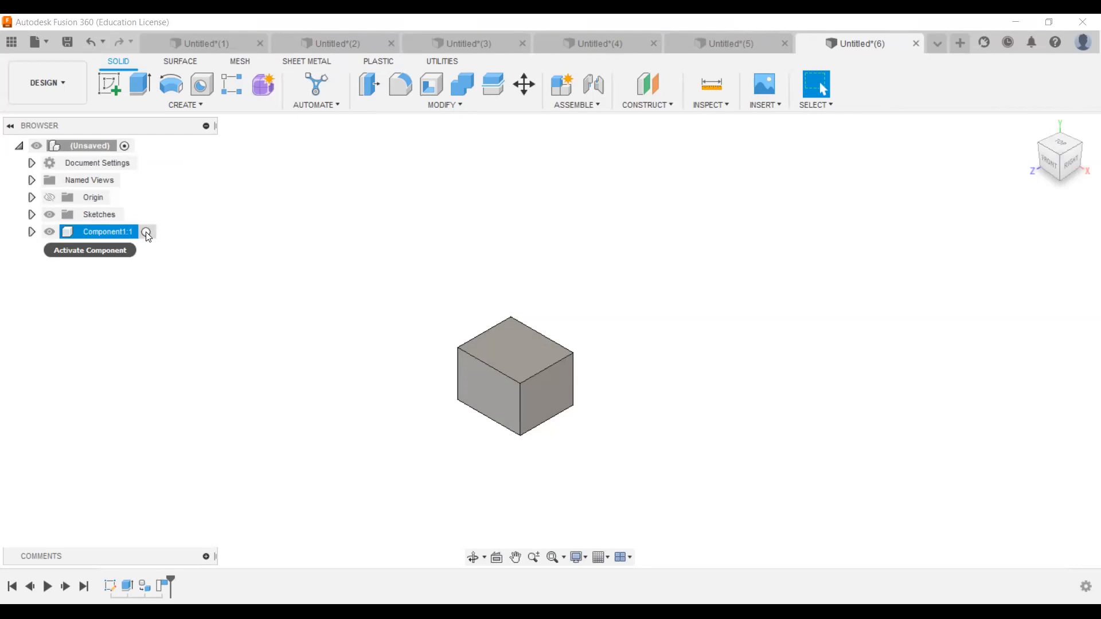
pyautogui.click(147, 232)
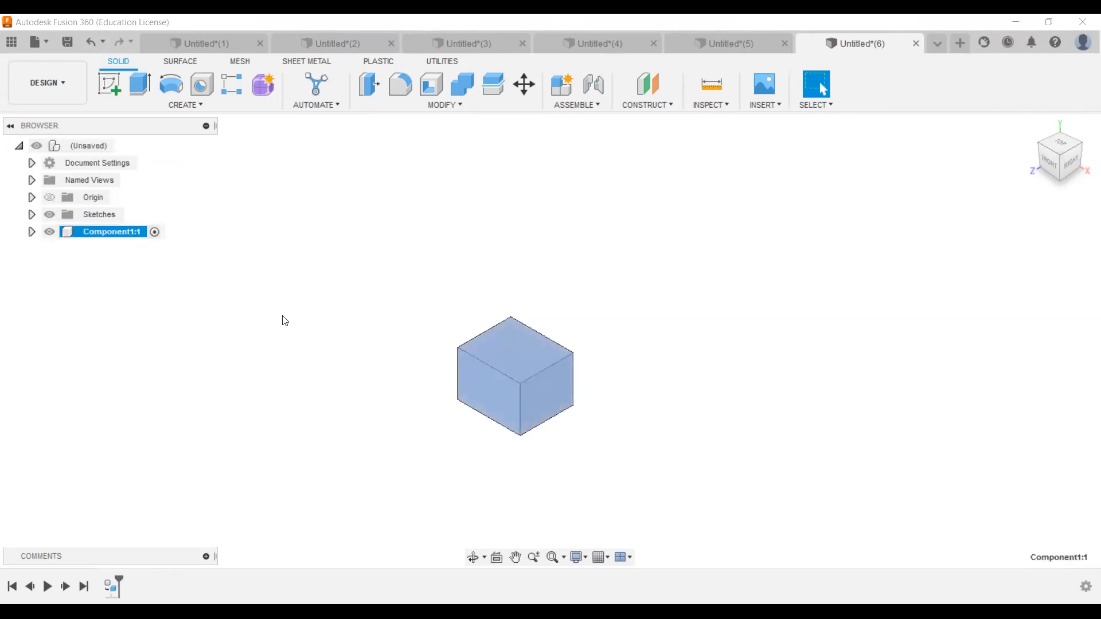
pyautogui.click(138, 233)
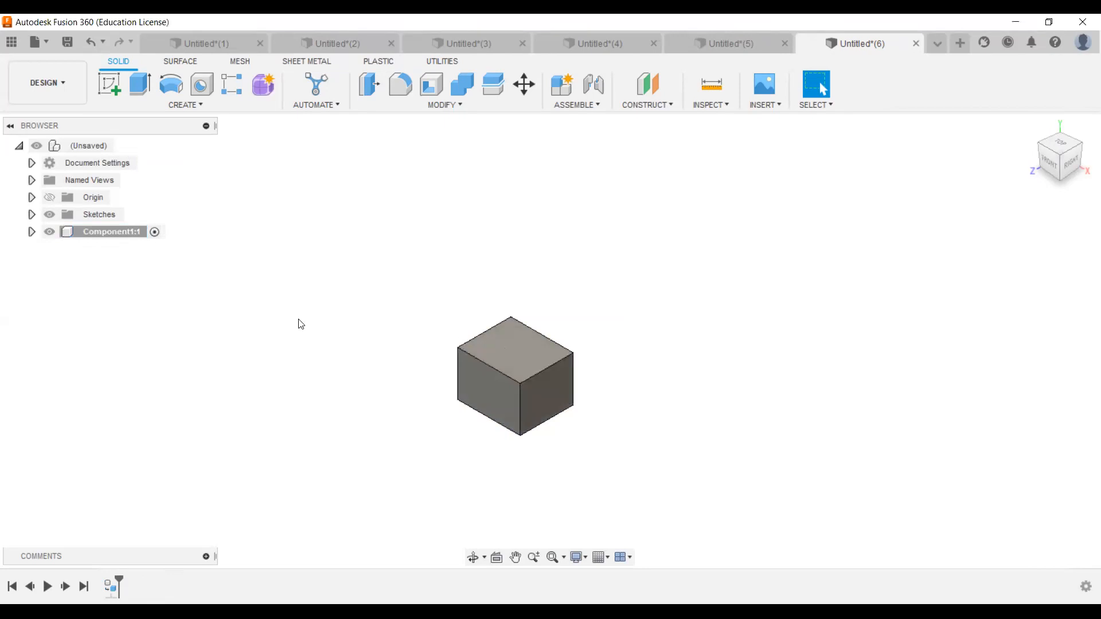
pyautogui.click(154, 232)
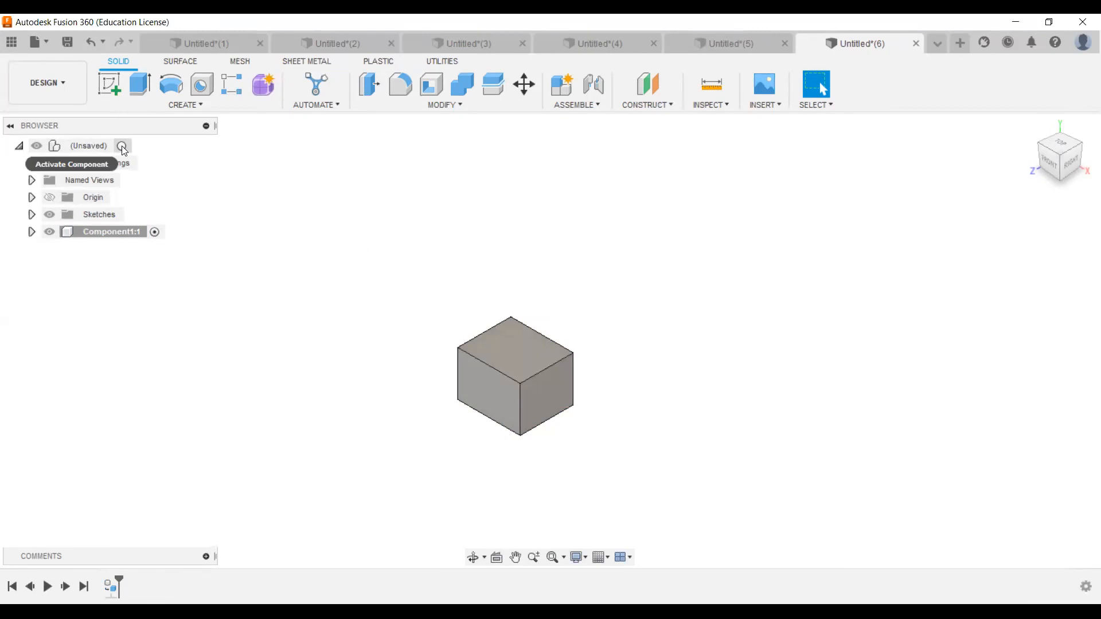
pyautogui.click(123, 146)
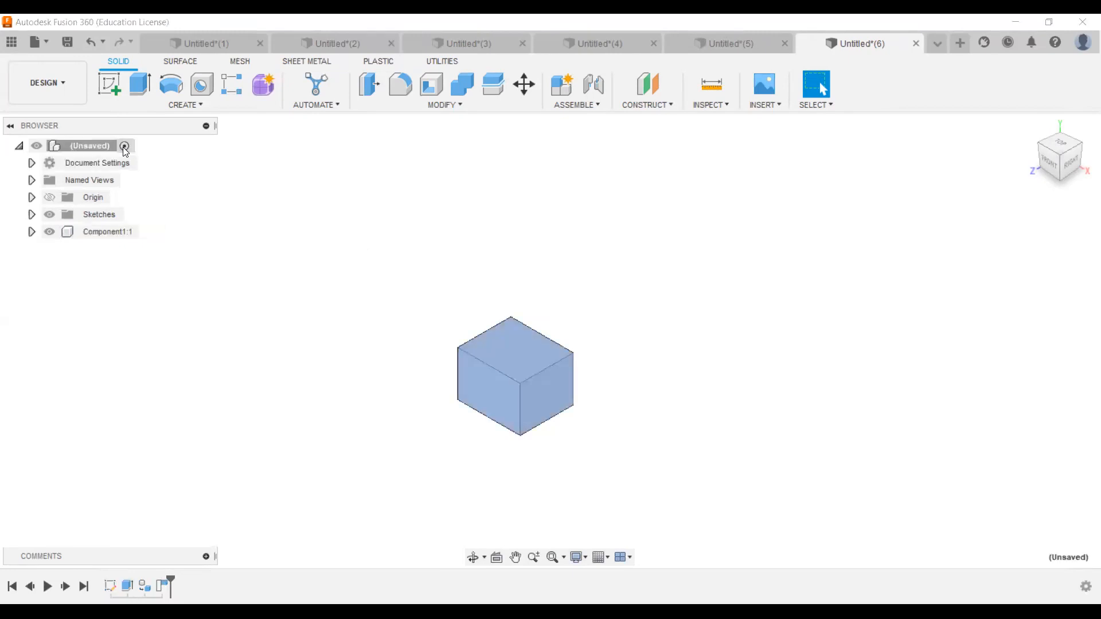
# Create an internal Standard component under the top-level assembly, with Activate enabled
pyautogui.click(586, 107)
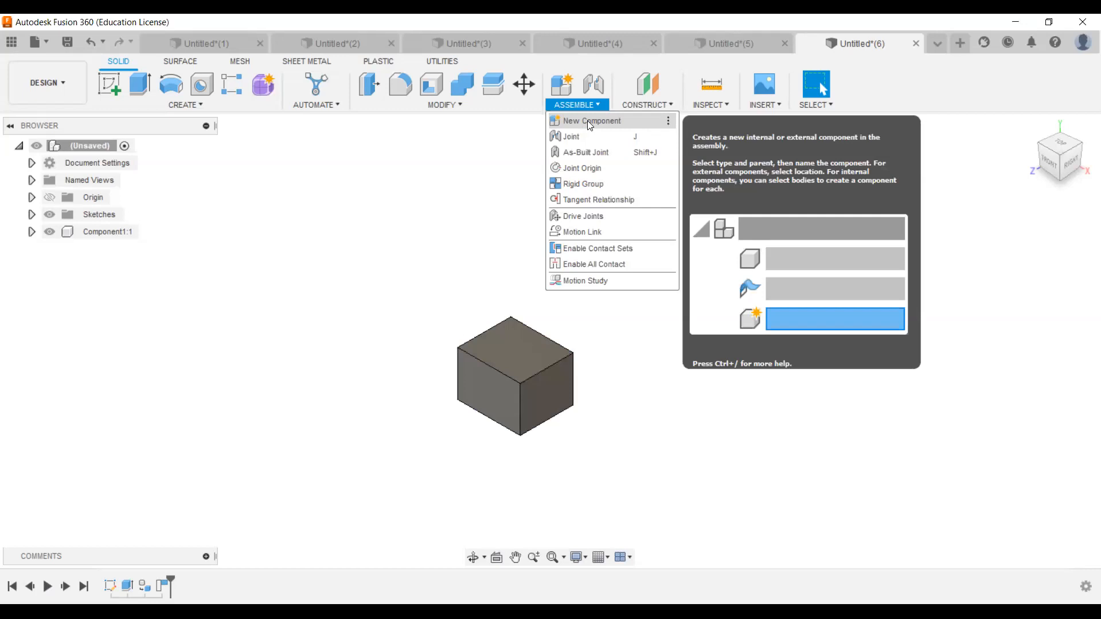
pyautogui.click(589, 122)
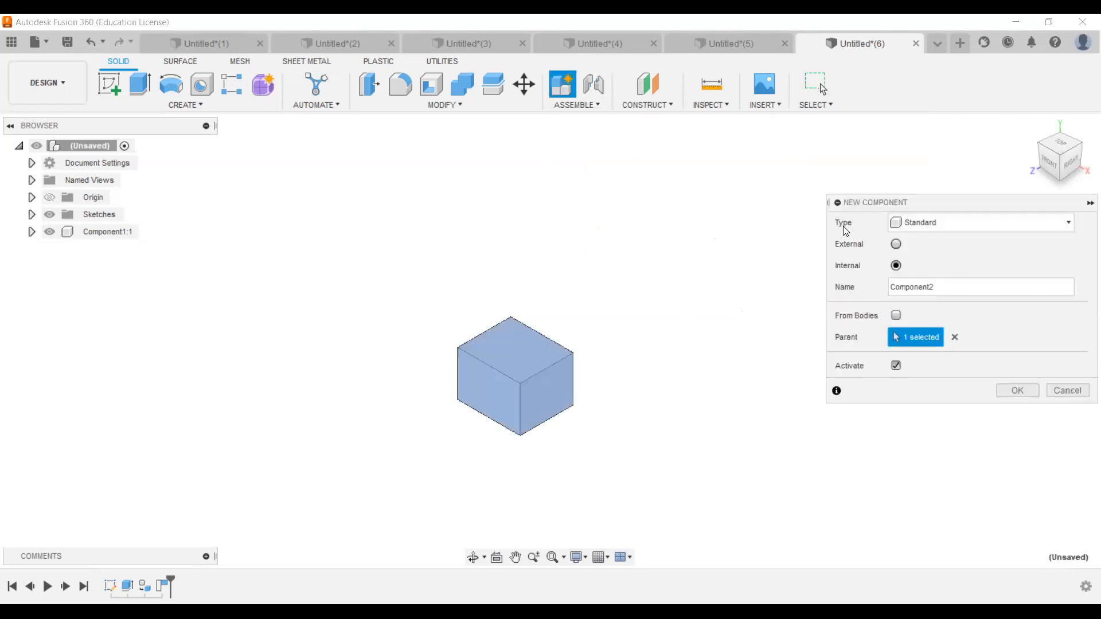
pyautogui.click(910, 225)
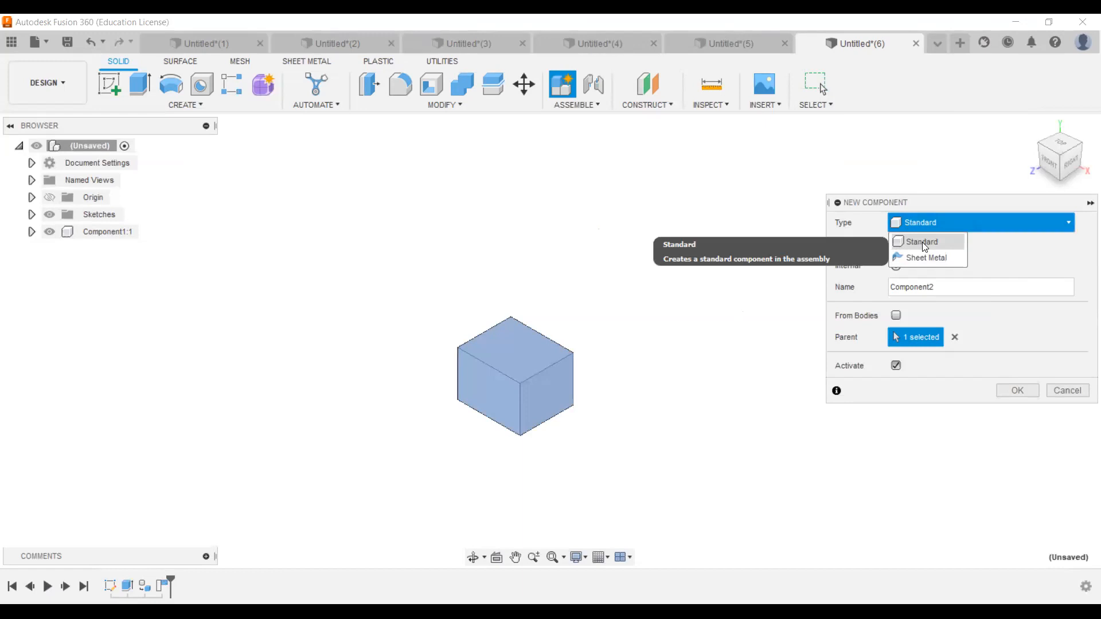
pyautogui.click(922, 242)
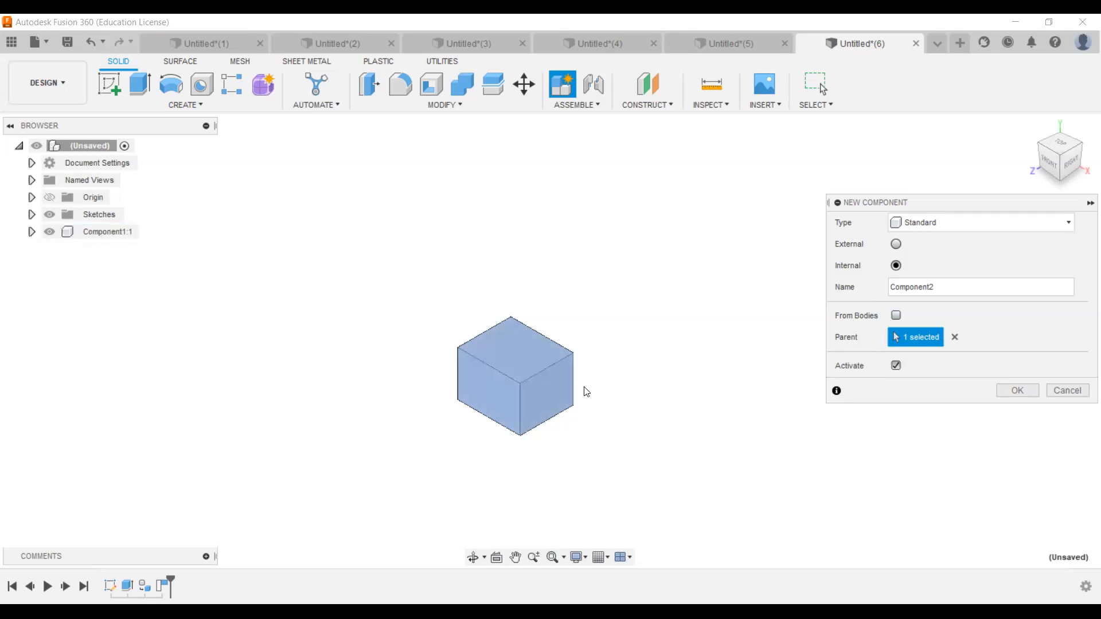
pyautogui.click(895, 366)
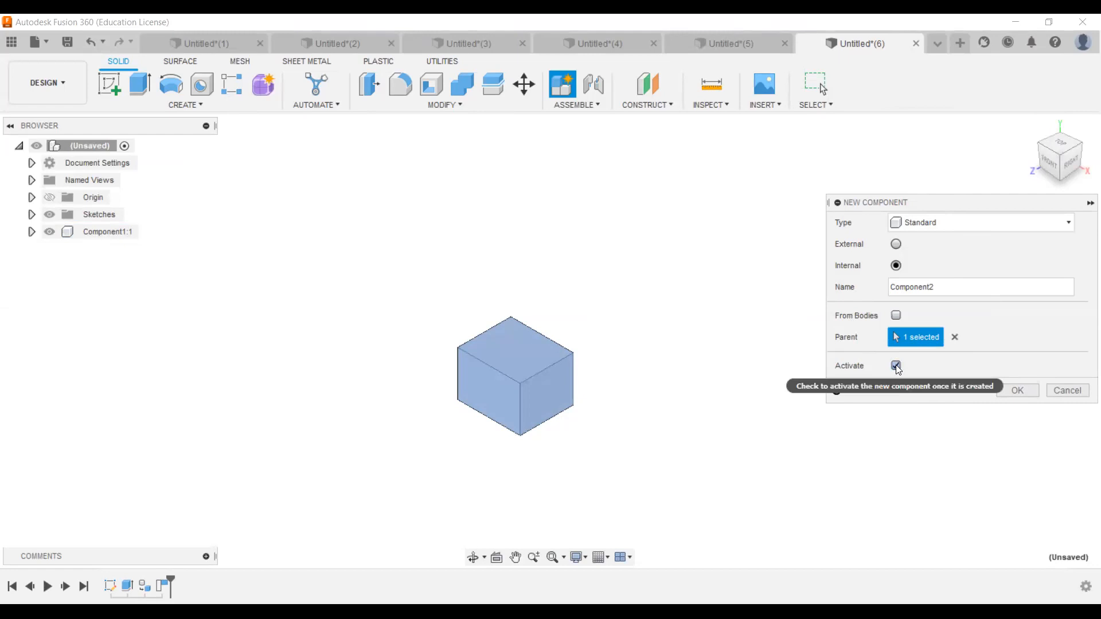
pyautogui.click(1016, 390)
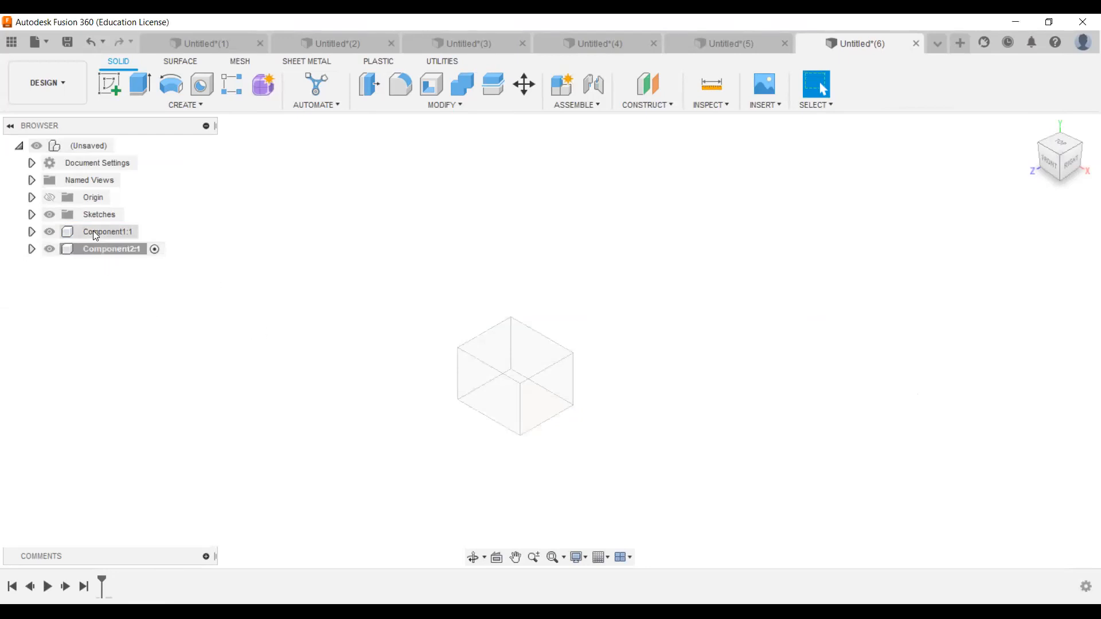
# Hide the box component so only the new empty component is shown
pyautogui.scroll(6, 506, 418)
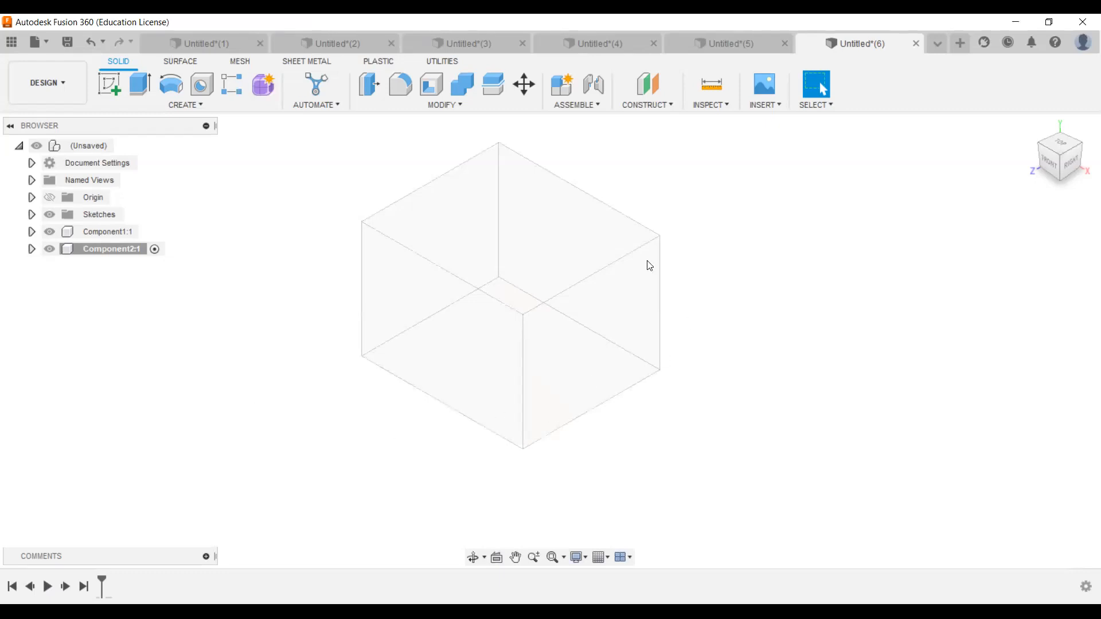
pyautogui.scroll(-2, 490, 393)
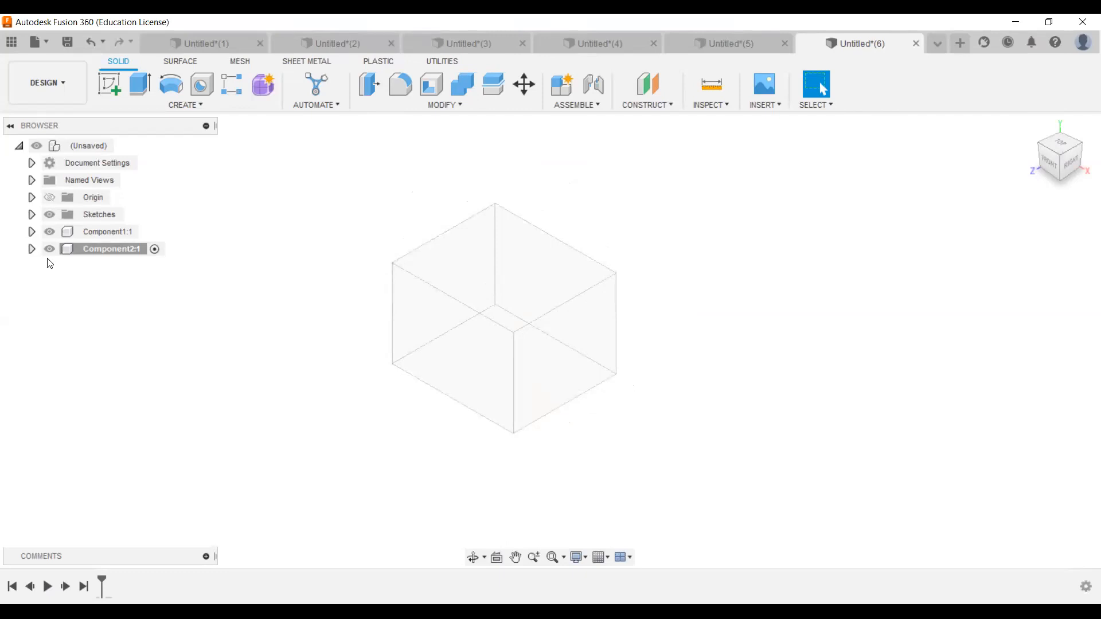
pyautogui.click(50, 232)
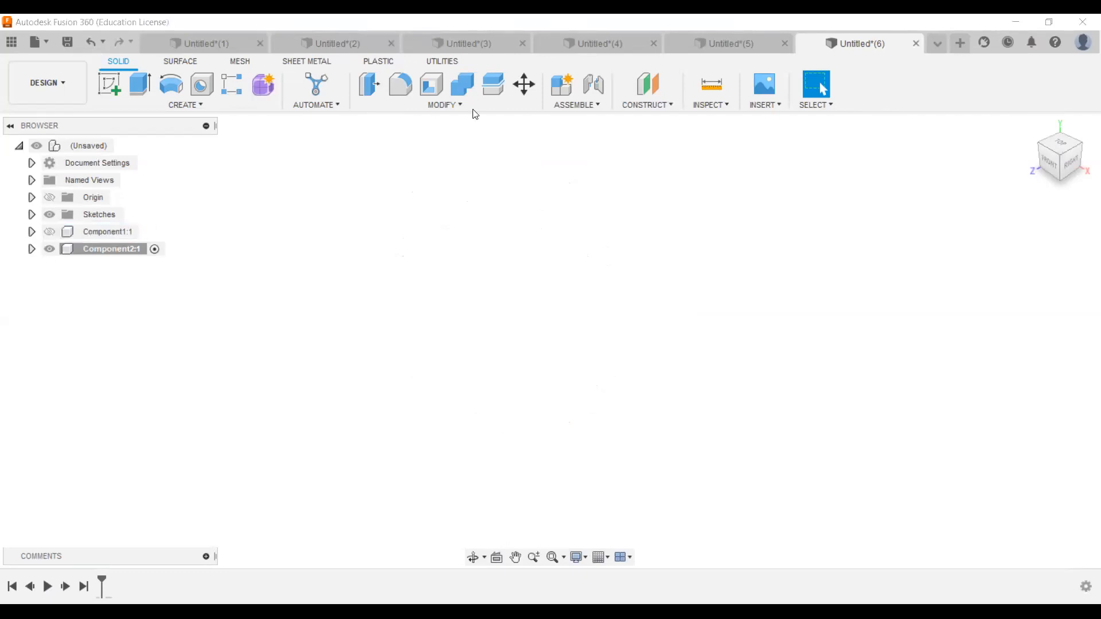
# Create a cylinder about 293 mm in diameter and 500 mm high on the horizontal plane as a new body
pyautogui.click(166, 104)
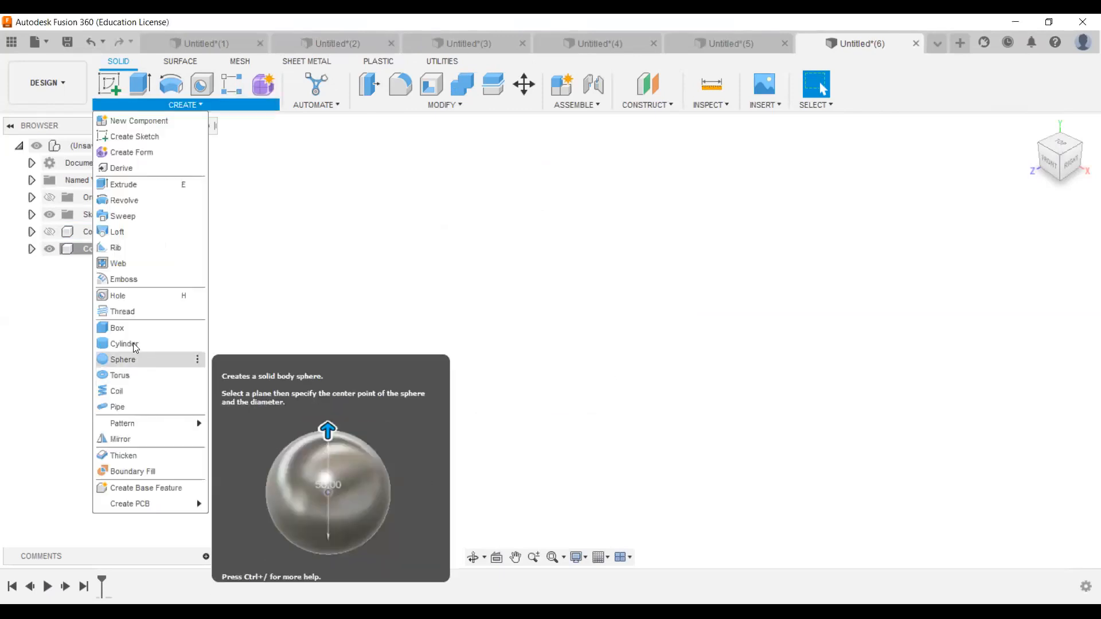
pyautogui.click(127, 343)
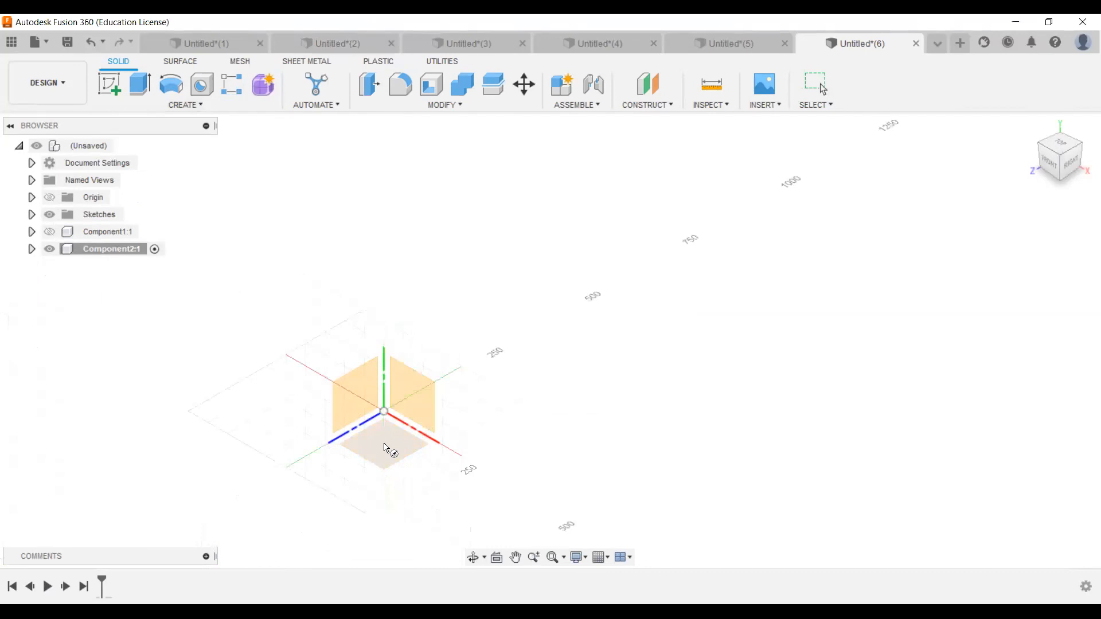
pyautogui.click(386, 448)
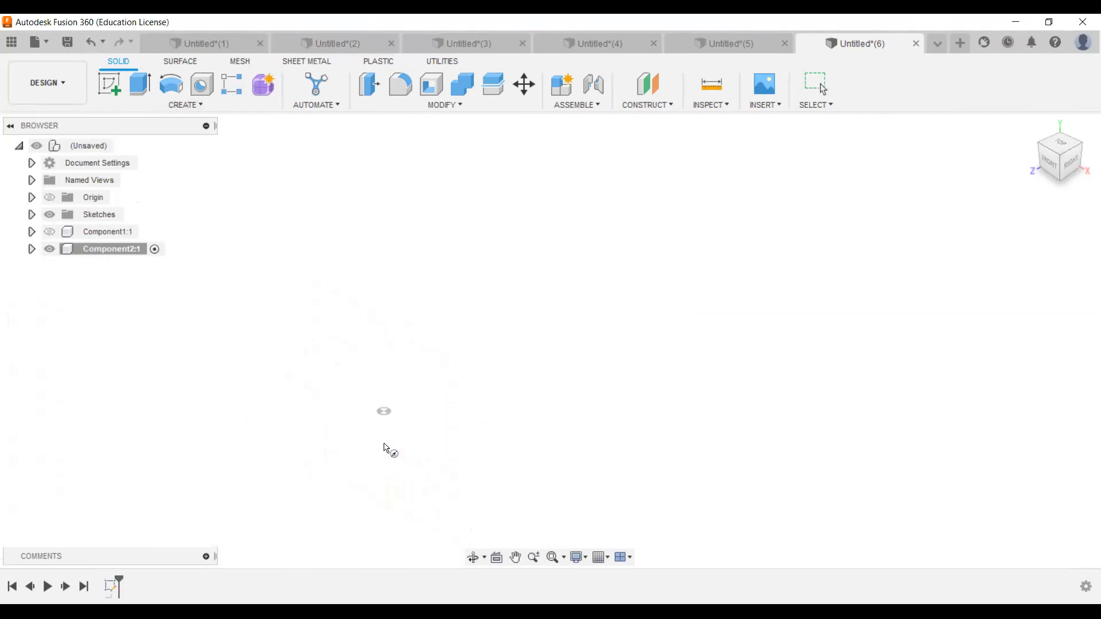
pyautogui.click(1061, 148)
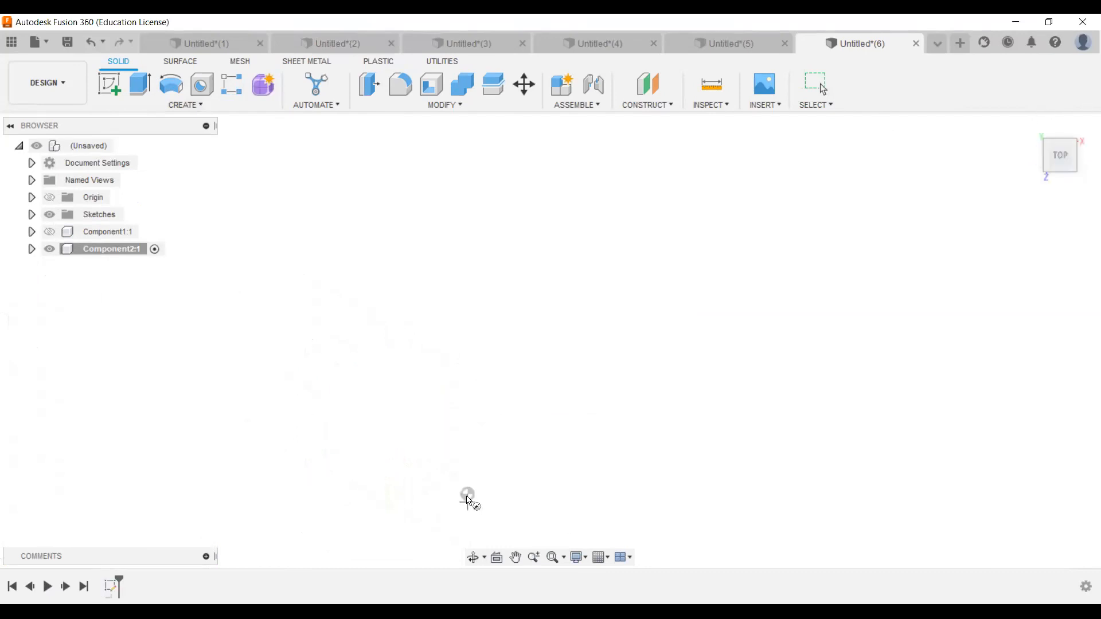
pyautogui.click(526, 438)
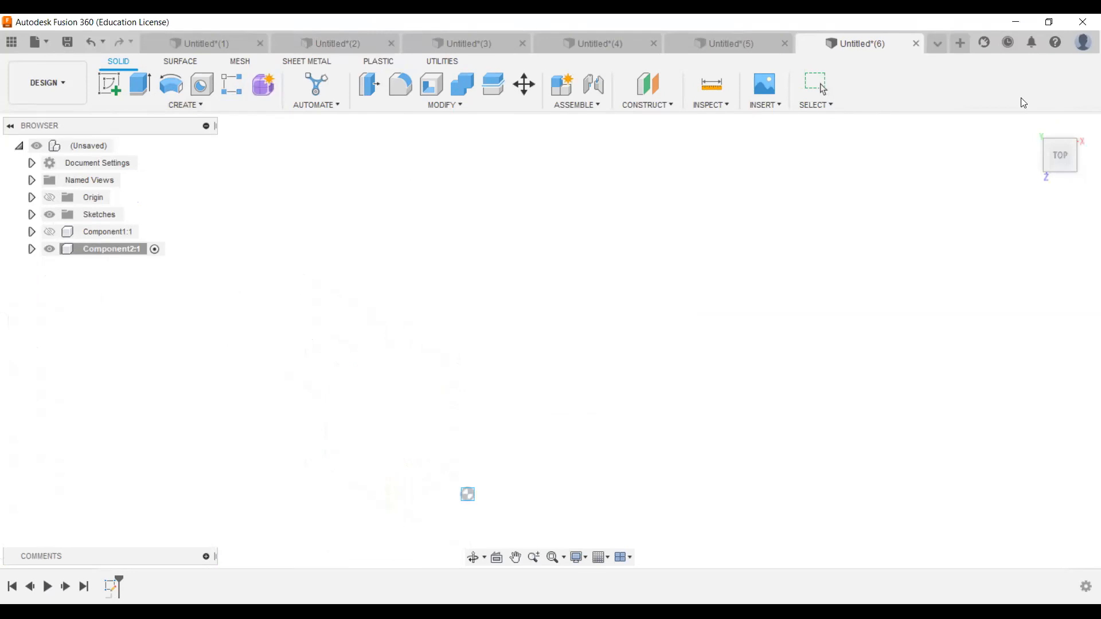
pyautogui.click(1035, 133)
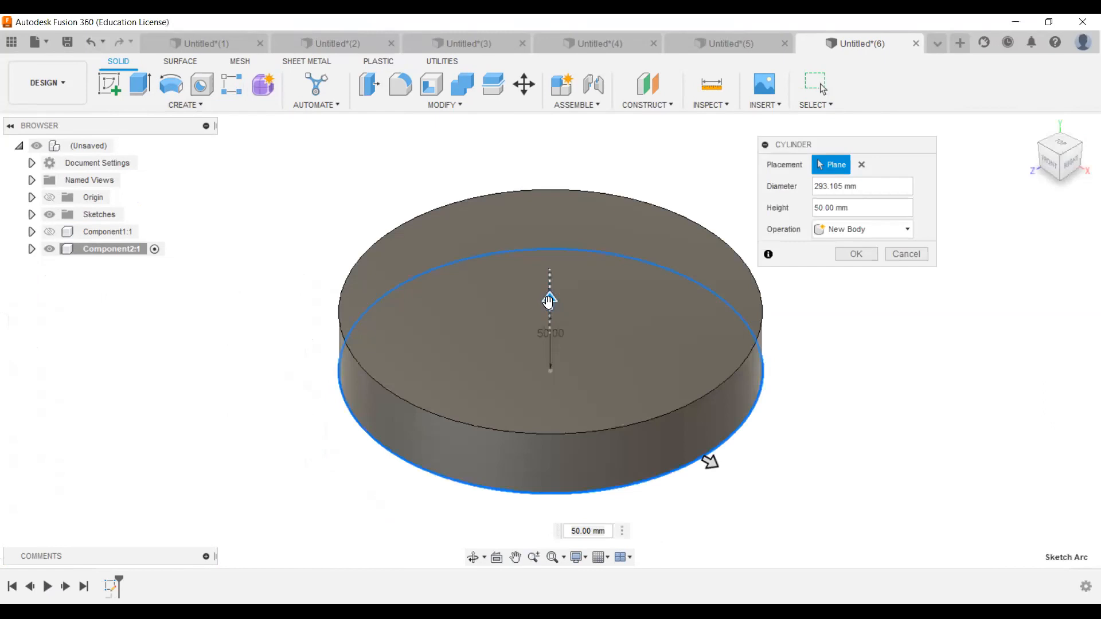
pyautogui.scroll(-8, 548, 300)
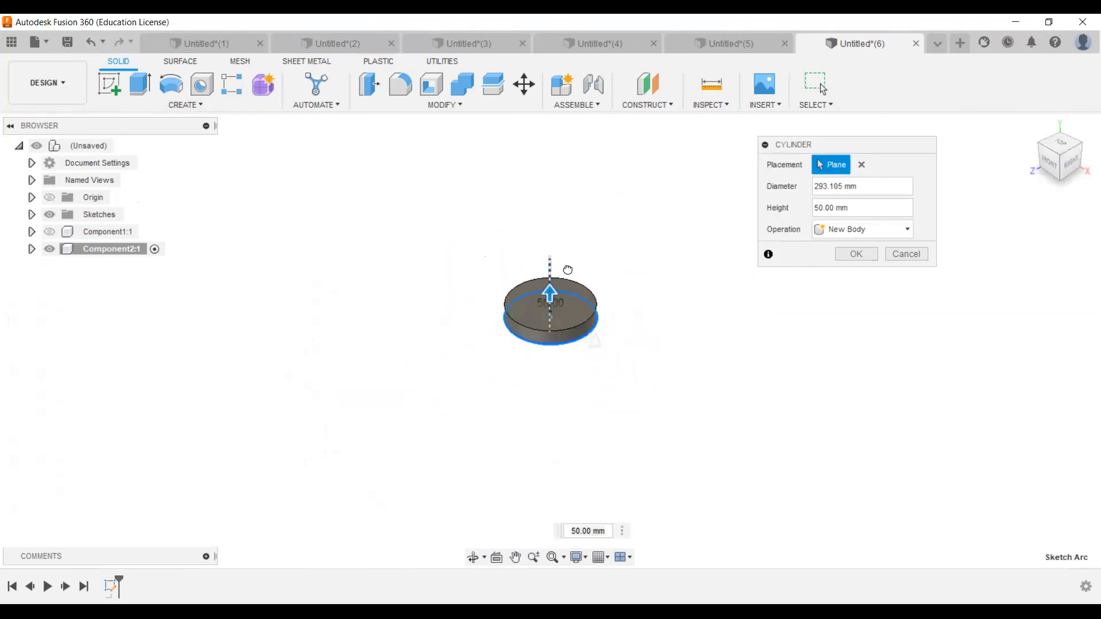
pyautogui.write('500')
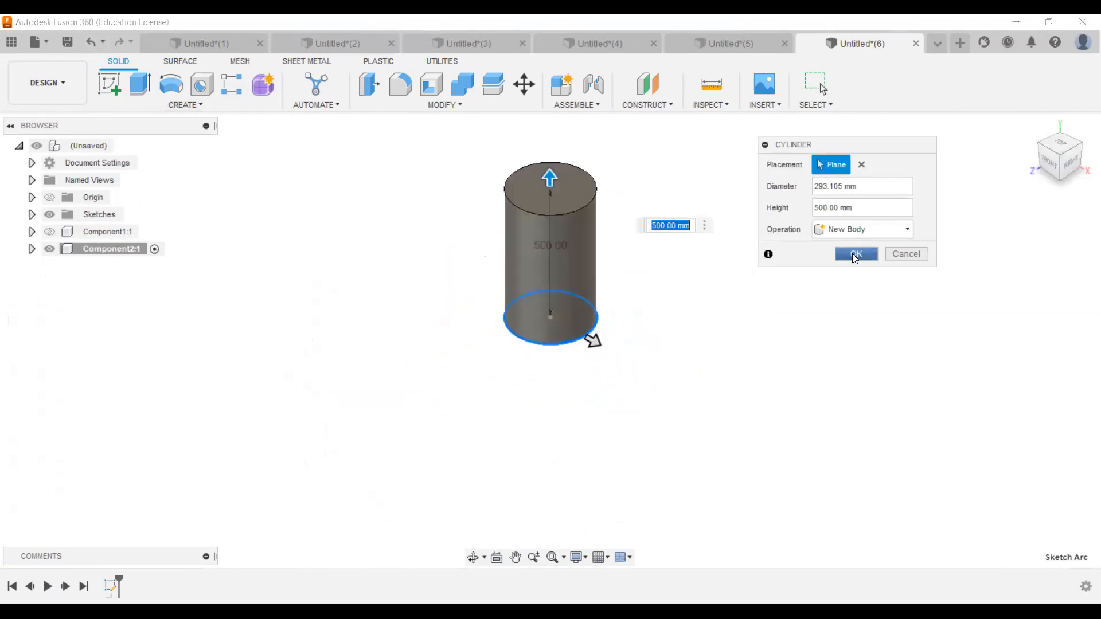
pyautogui.press('Return')
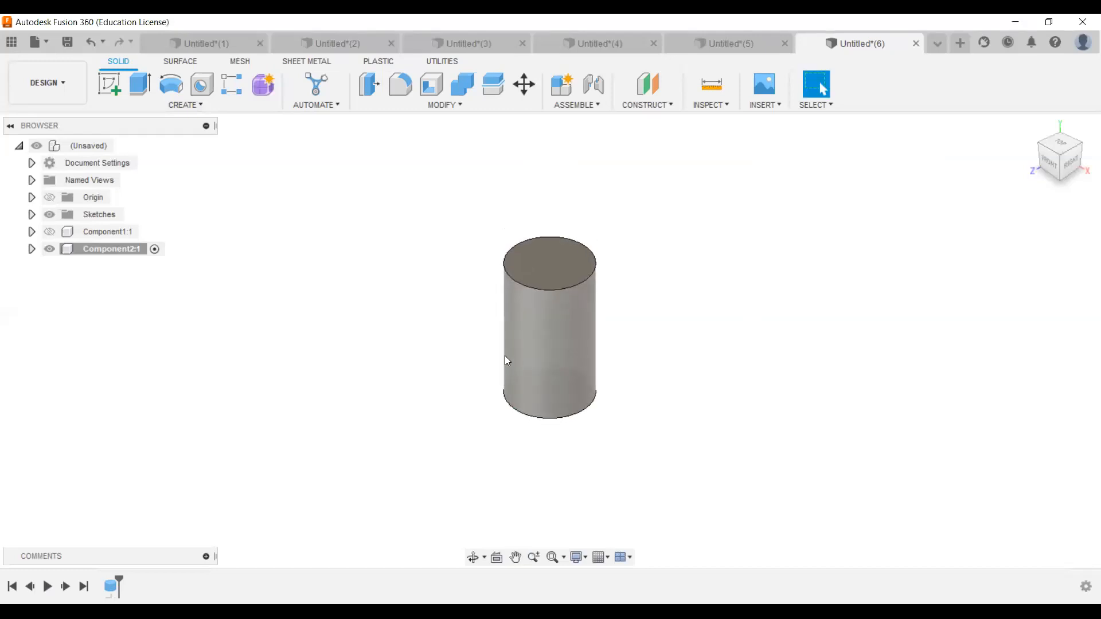
# Activate the box component, make it visible, and hide the cylinder component
pyautogui.click(135, 232)
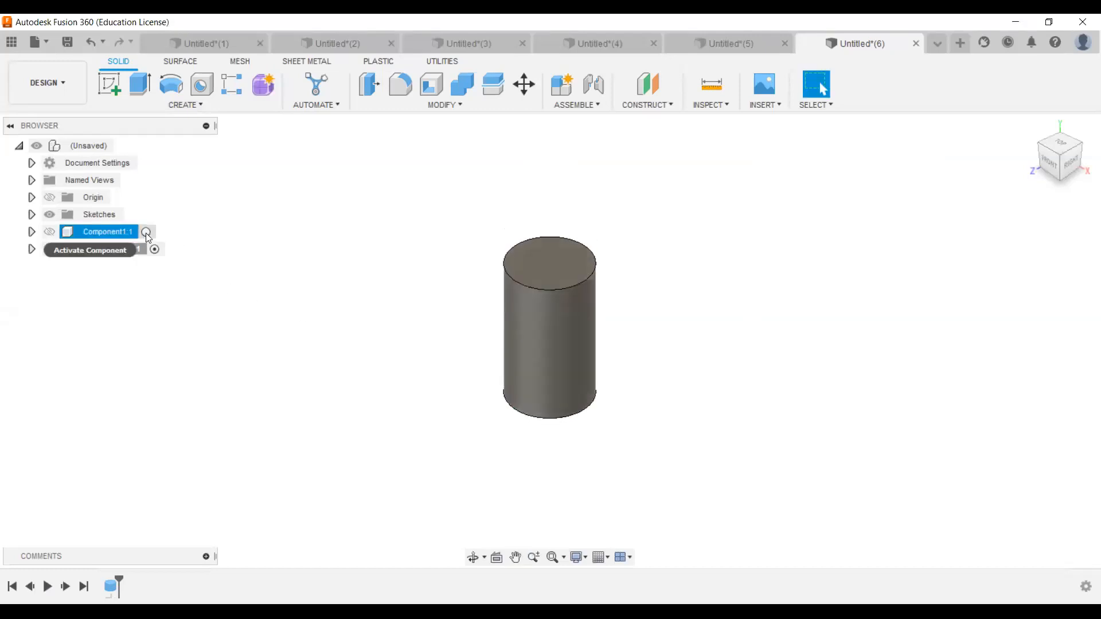
pyautogui.click(146, 232)
pyautogui.click(49, 249)
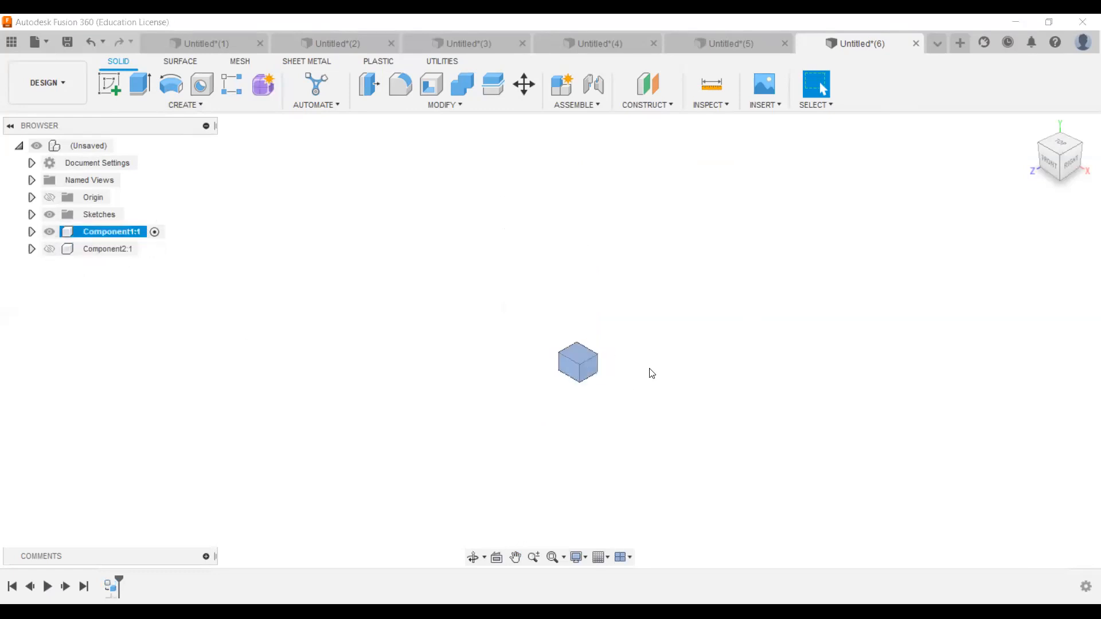
pyautogui.scroll(5, 652, 373)
pyautogui.press('Escape')
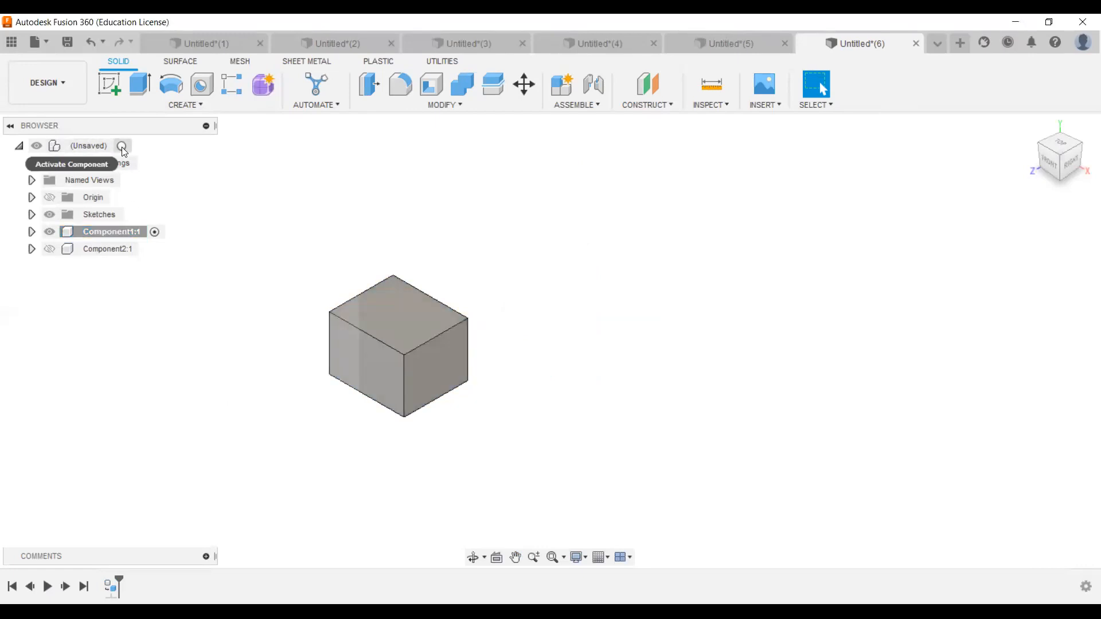
# Reactivate the top-level assembly and show the cylinder component again
pyautogui.click(122, 147)
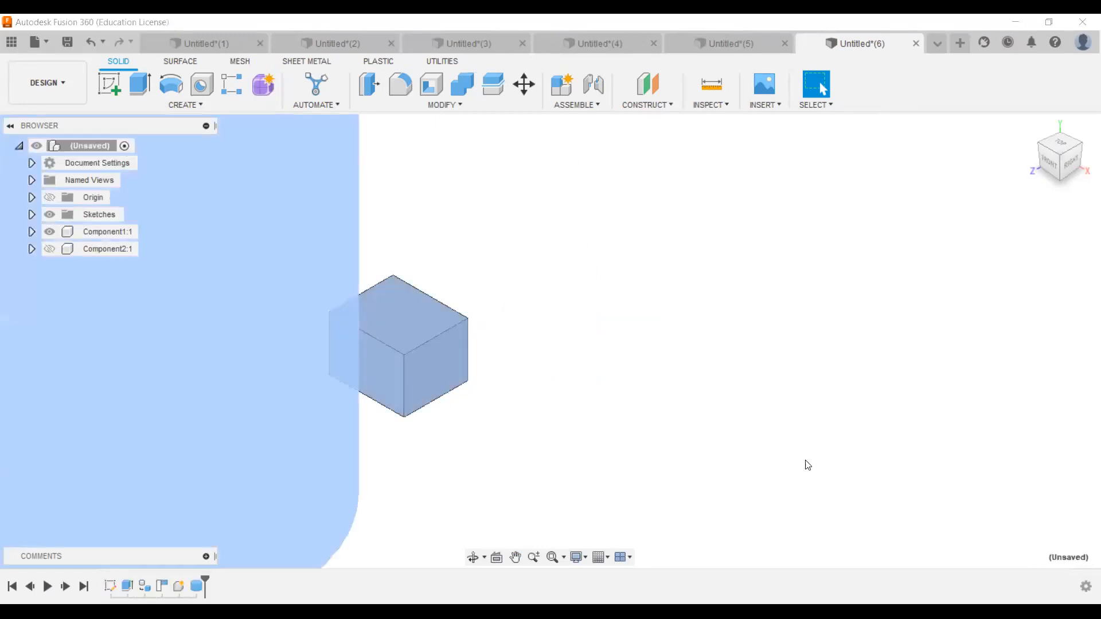
pyautogui.scroll(-5, 577, 378)
pyautogui.scroll(-3, 579, 378)
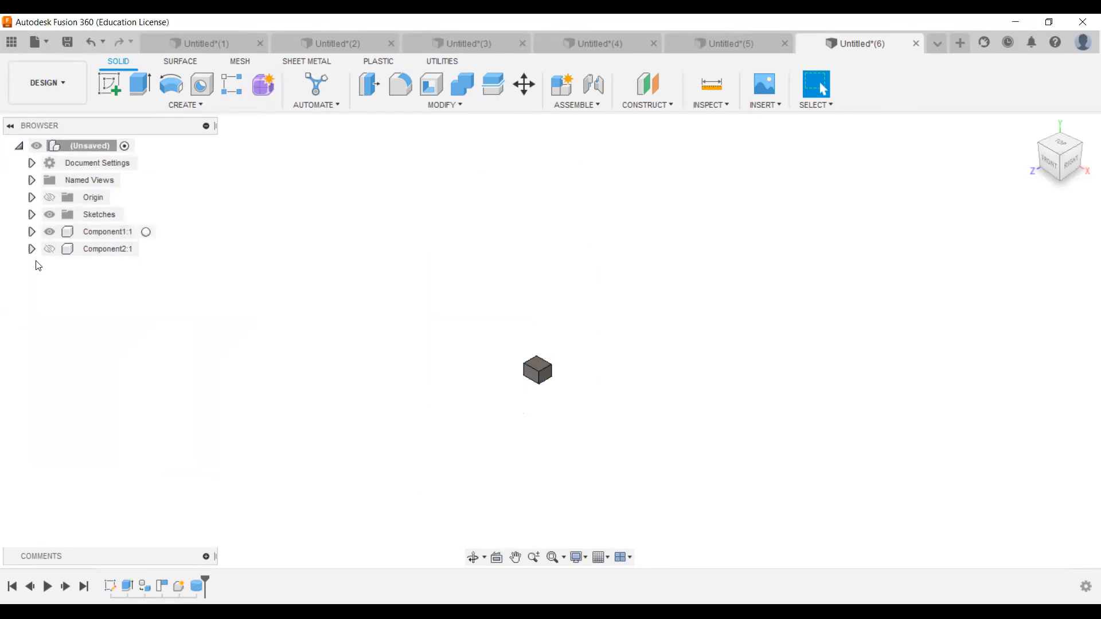
pyautogui.click(48, 249)
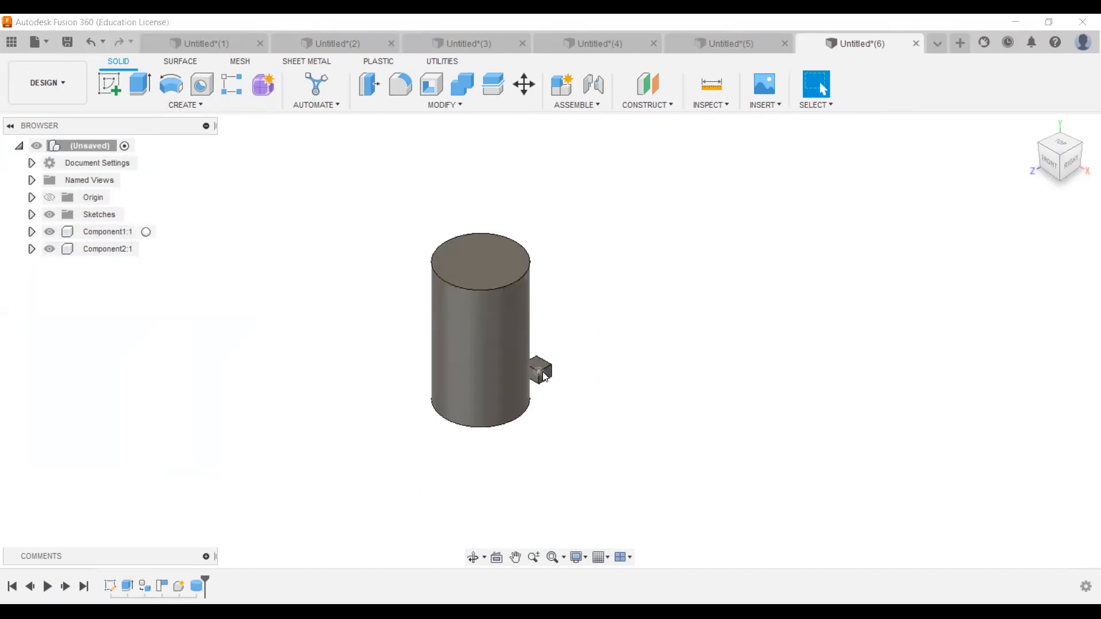
# Move the box and cylinder components freely apart and capture their positions
pyautogui.moveTo(538, 370); pyautogui.dragTo(780, 343)
pyautogui.moveTo(498, 355); pyautogui.dragTo(233, 383)
pyautogui.hotkey('ctrl', 'z')
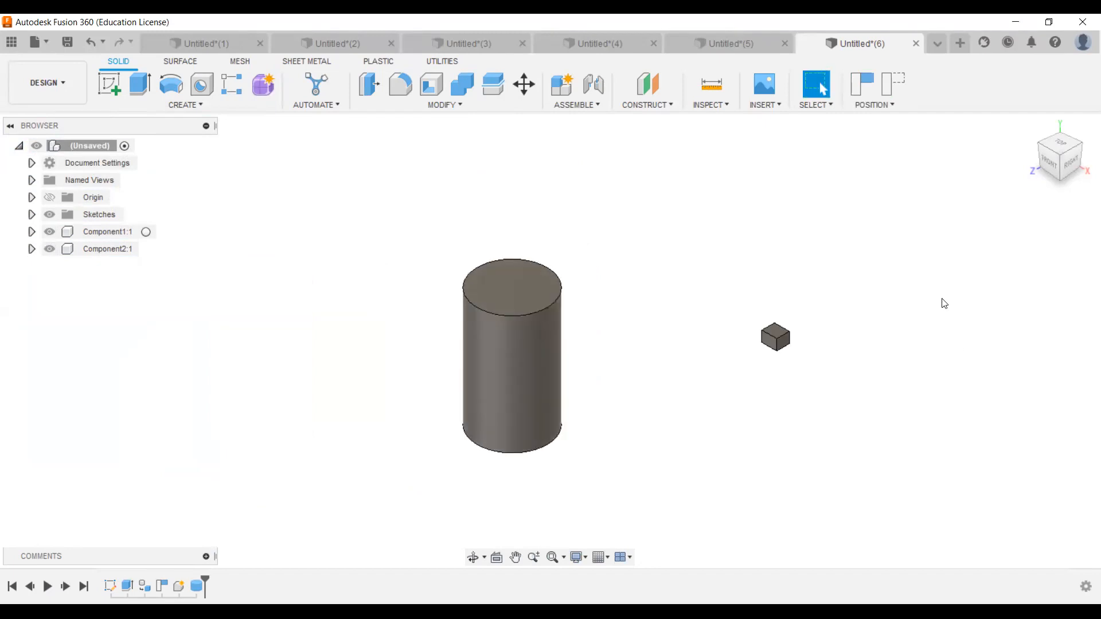
pyautogui.click(860, 86)
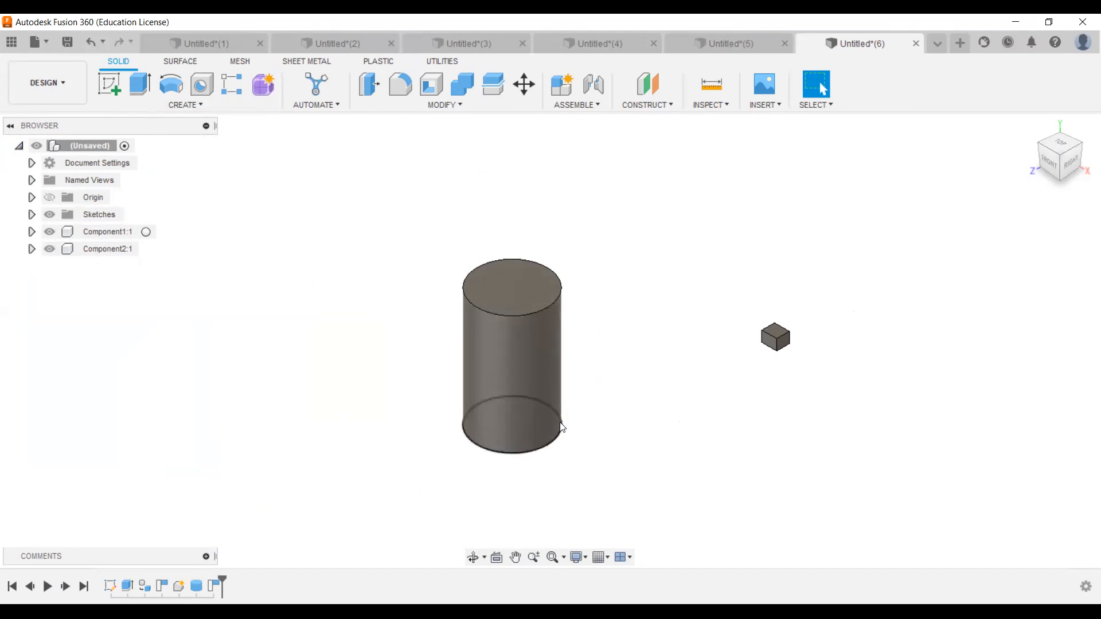
pyautogui.scroll(-5, 561, 427)
pyautogui.moveTo(617, 412); pyautogui.dragTo(526, 383, button='middle')
pyautogui.scroll(4, 525, 383)
pyautogui.scroll(5, 495, 367)
pyautogui.scroll(-3, 511, 386)
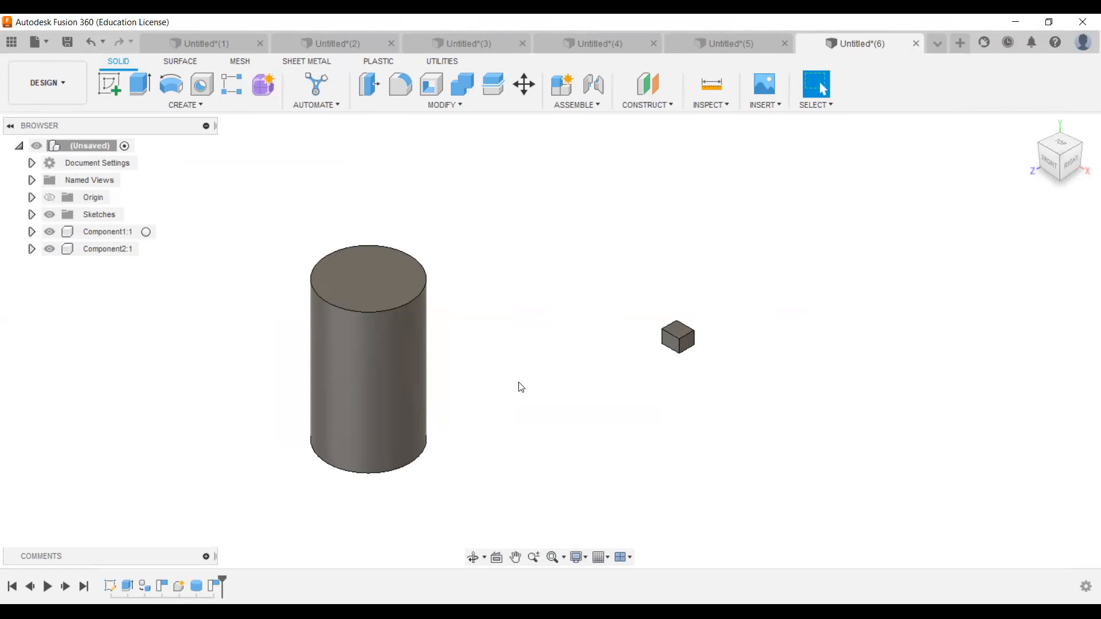
pyautogui.scroll(-3, 461, 387)
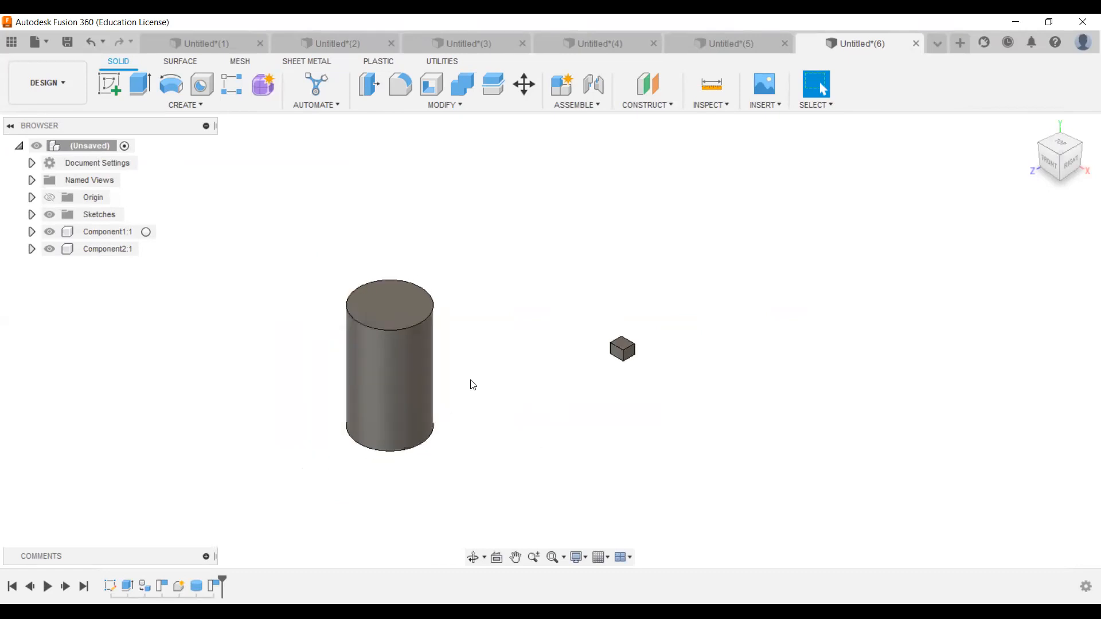
pyautogui.moveTo(466, 371); pyautogui.dragTo(506, 347, button='middle')
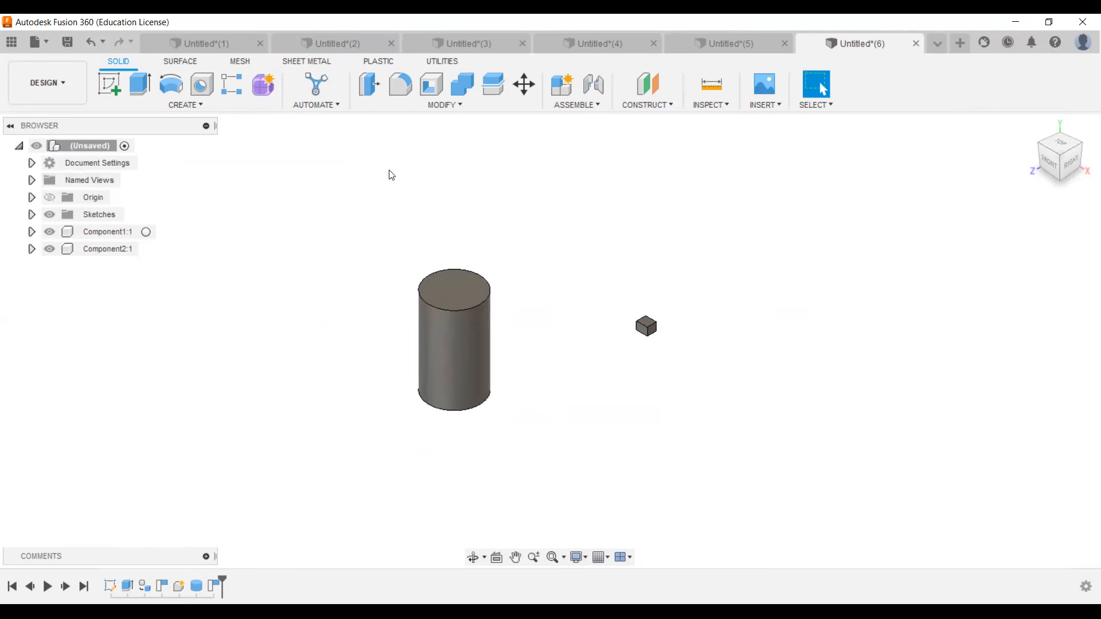
pyautogui.click(406, 105)
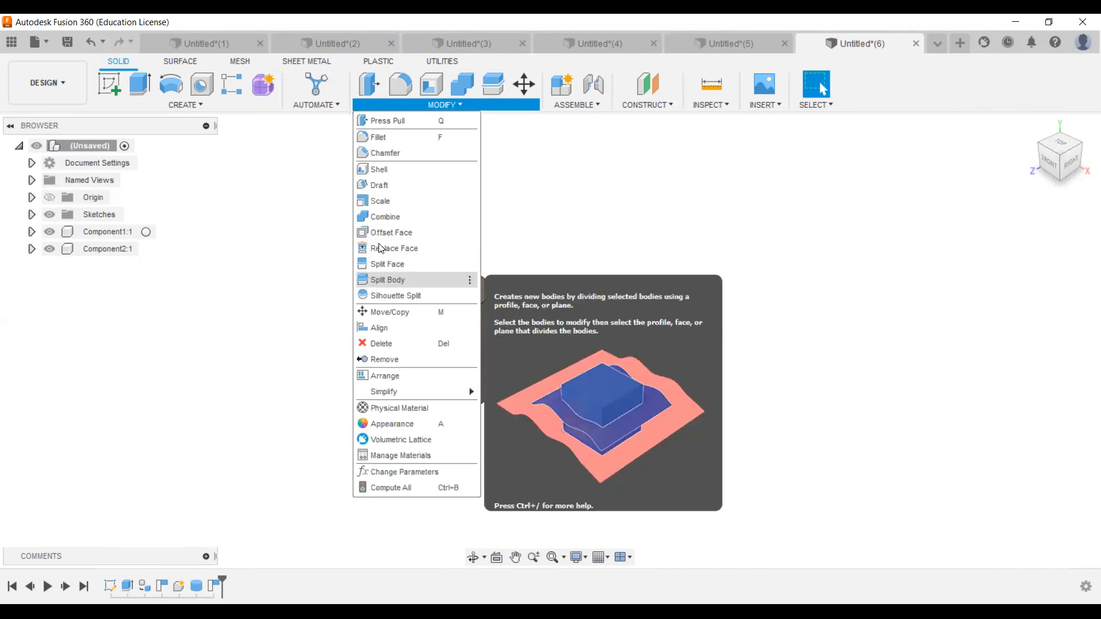
pyautogui.click(301, 218)
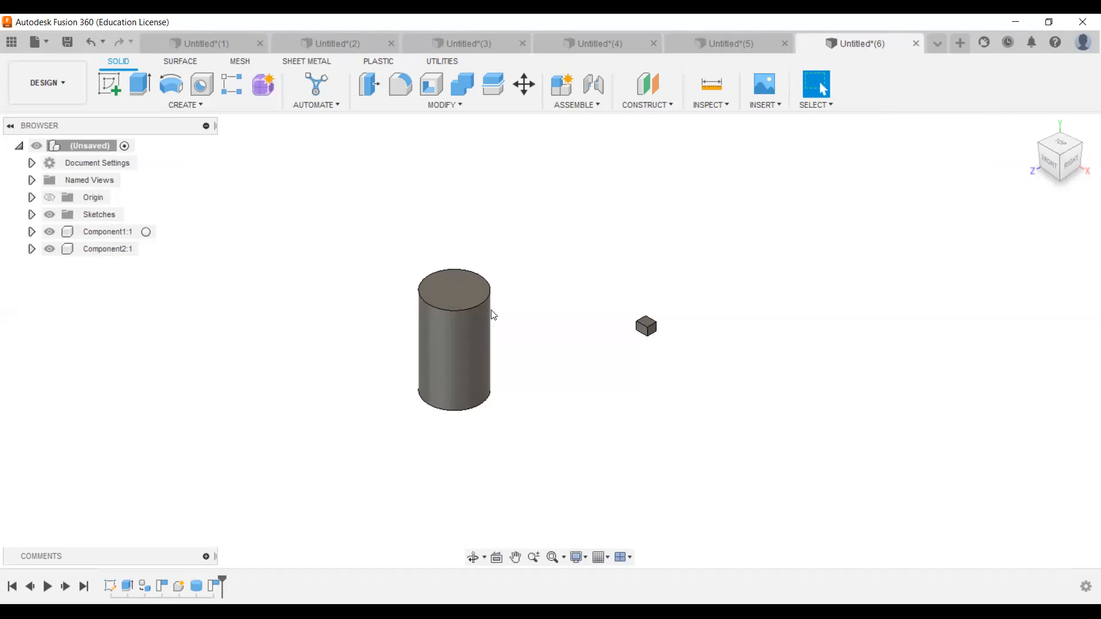
pyautogui.scroll(-4, 551, 337)
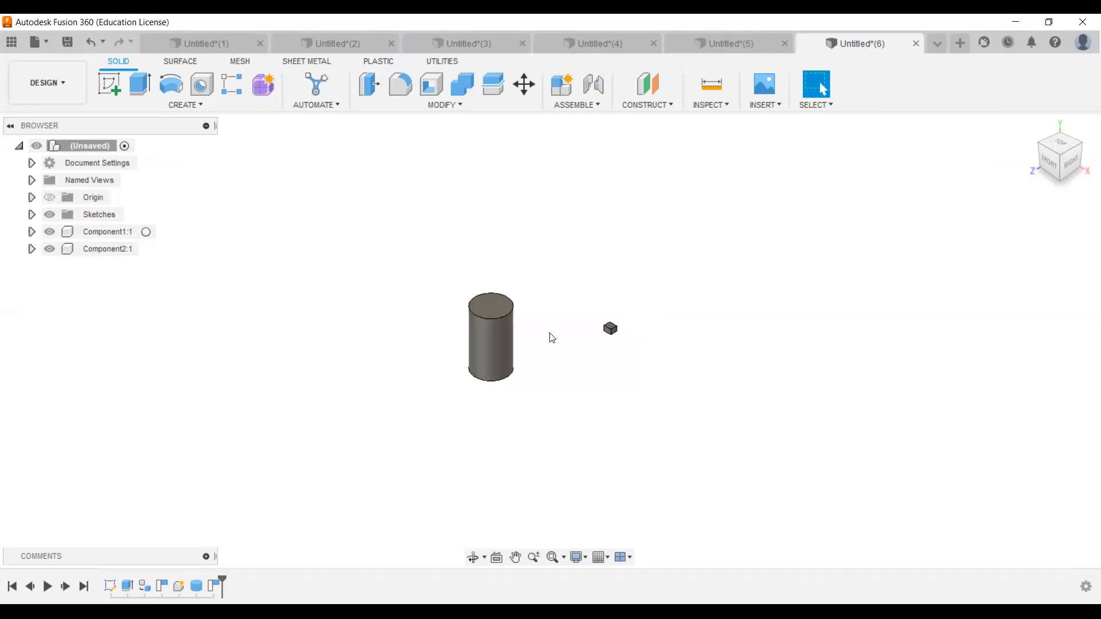
pyautogui.scroll(3, 550, 337)
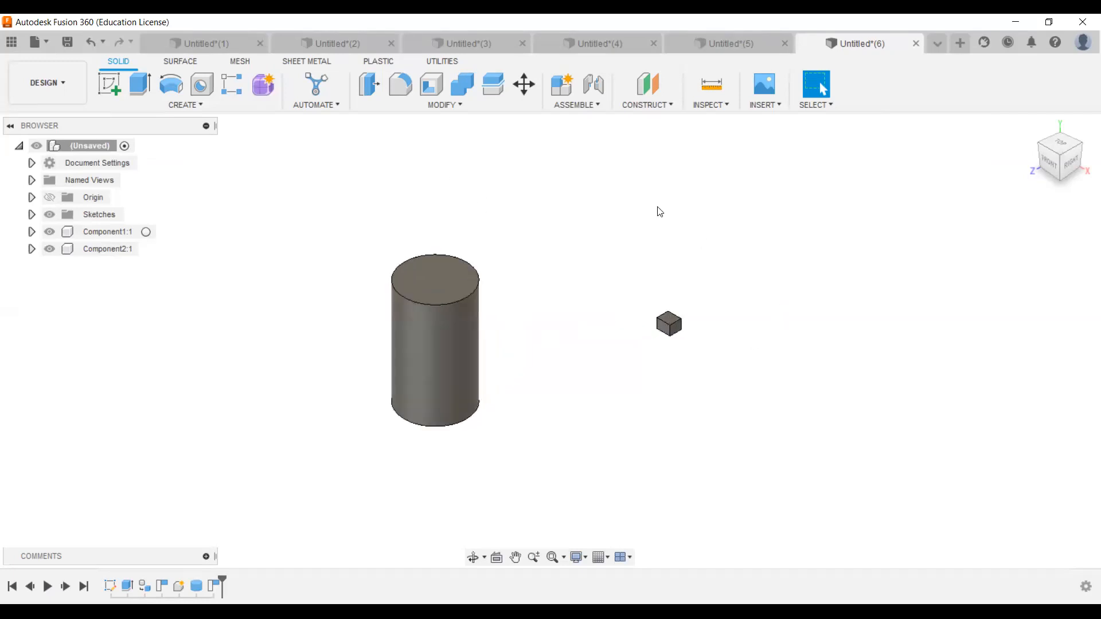